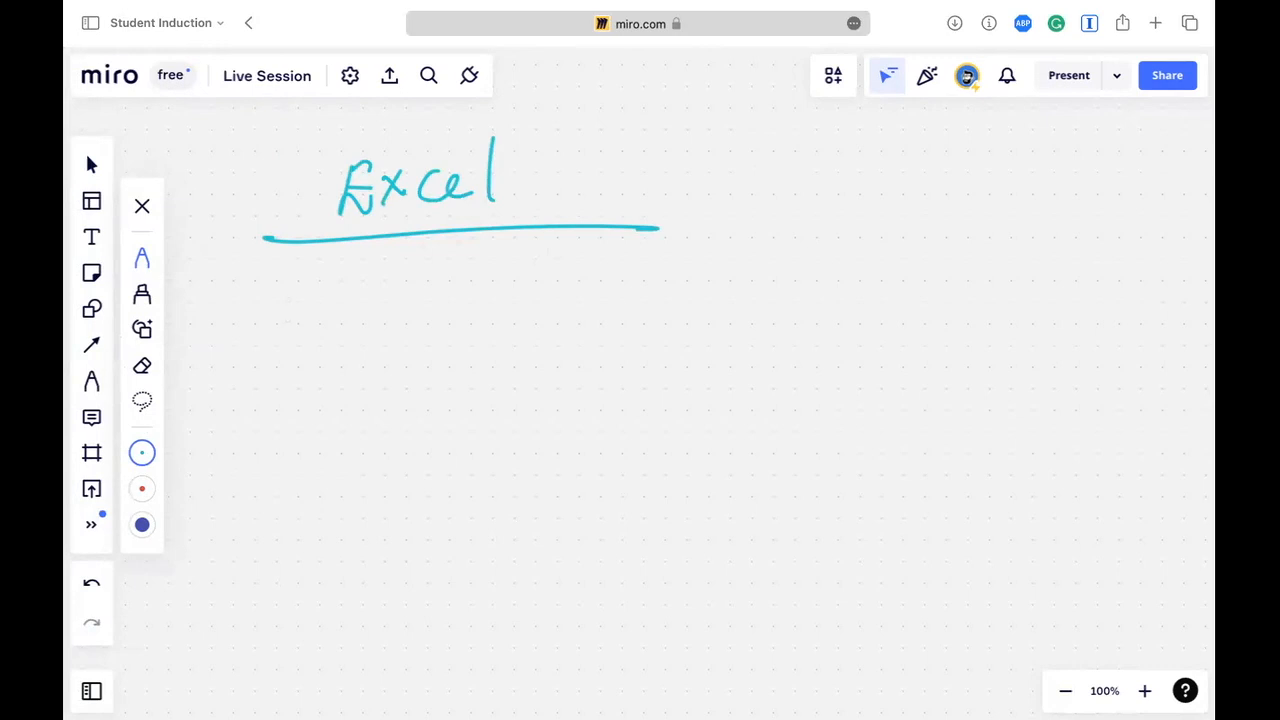
# Step: Handwrite "Overview" in cyan pen beneath the underlined "Excel" heading
pyautogui.moveTo(276, 284); pyautogui.dragTo(278, 283)
pyautogui.moveTo(298, 294)
pyautogui.mouseDown()
pyautogui.moveTo(312, 310)
pyautogui.moveTo(321, 289)
pyautogui.mouseUp()
pyautogui.moveTo(334, 308); pyautogui.dragTo(366, 296)
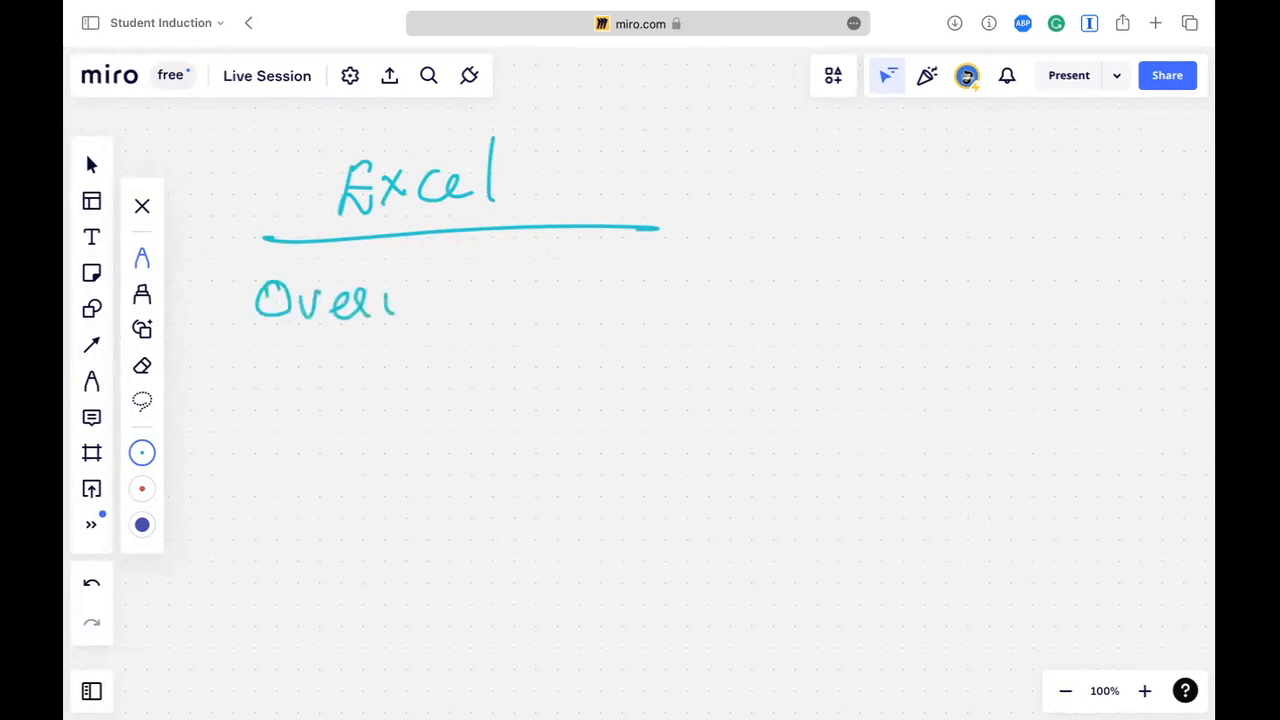
pyautogui.moveTo(450, 302); pyautogui.dragTo(507, 284)
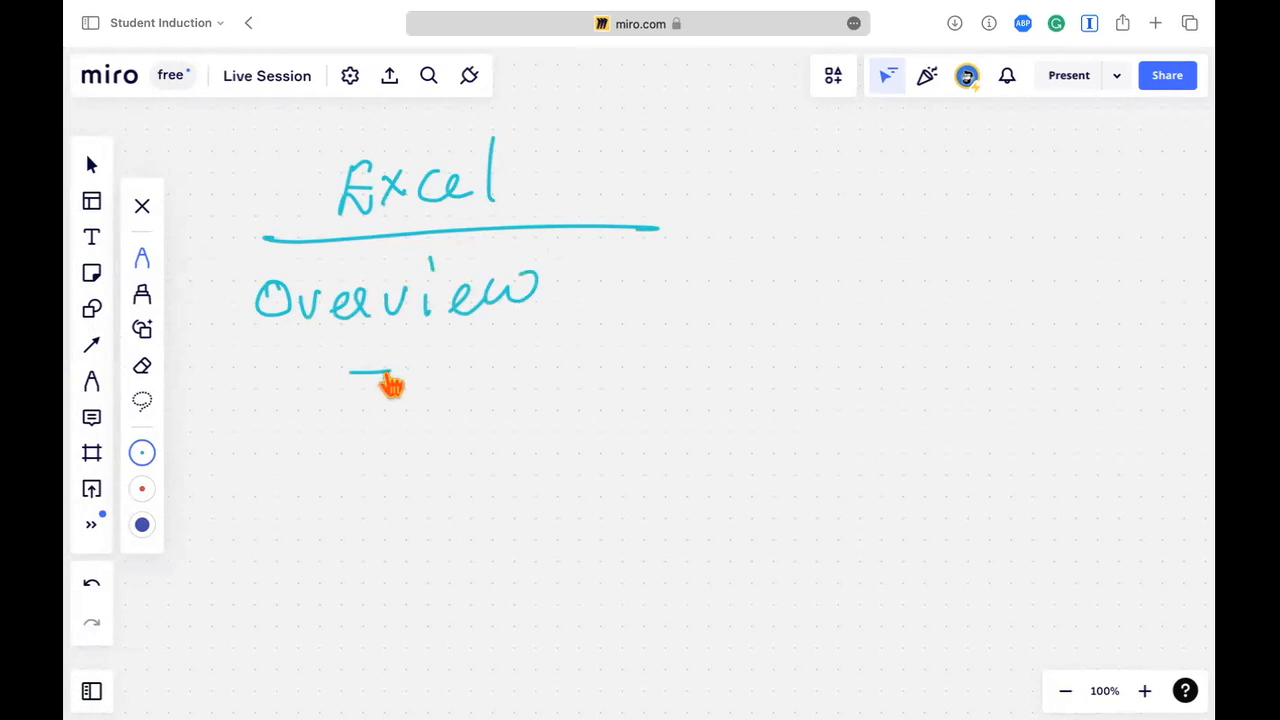
# Step: Handwrite the sub-item "– Interface, Ribbon, Worksheet &" in cyan below "Overview"
pyautogui.click(424, 347)
pyautogui.moveTo(432, 378)
pyautogui.mouseDown()
pyautogui.moveTo(509, 366)
pyautogui.moveTo(546, 334)
pyautogui.moveTo(564, 368)
pyautogui.moveTo(612, 362)
pyautogui.moveTo(651, 378)
pyautogui.moveTo(646, 400)
pyautogui.mouseUp()
pyautogui.moveTo(717, 314)
pyautogui.mouseDown()
pyautogui.moveTo(745, 330)
pyautogui.moveTo(770, 305)
pyautogui.moveTo(812, 343)
pyautogui.moveTo(843, 330)
pyautogui.moveTo(886, 379)
pyautogui.mouseUp()
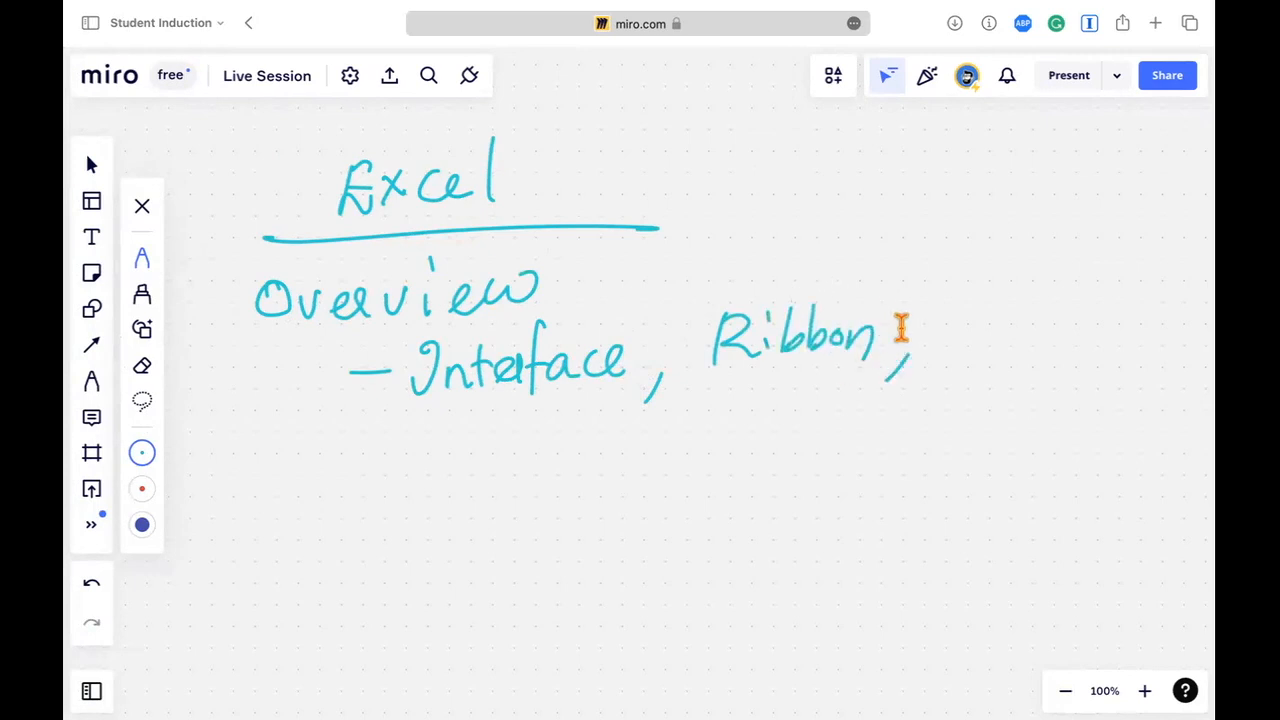
pyautogui.moveTo(930, 305)
pyautogui.mouseDown()
pyautogui.moveTo(1066, 306)
pyautogui.moveTo(1082, 322)
pyautogui.moveTo(1131, 291)
pyautogui.moveTo(1160, 332)
pyautogui.mouseUp()
pyautogui.hscroll(2, 1190, 284)
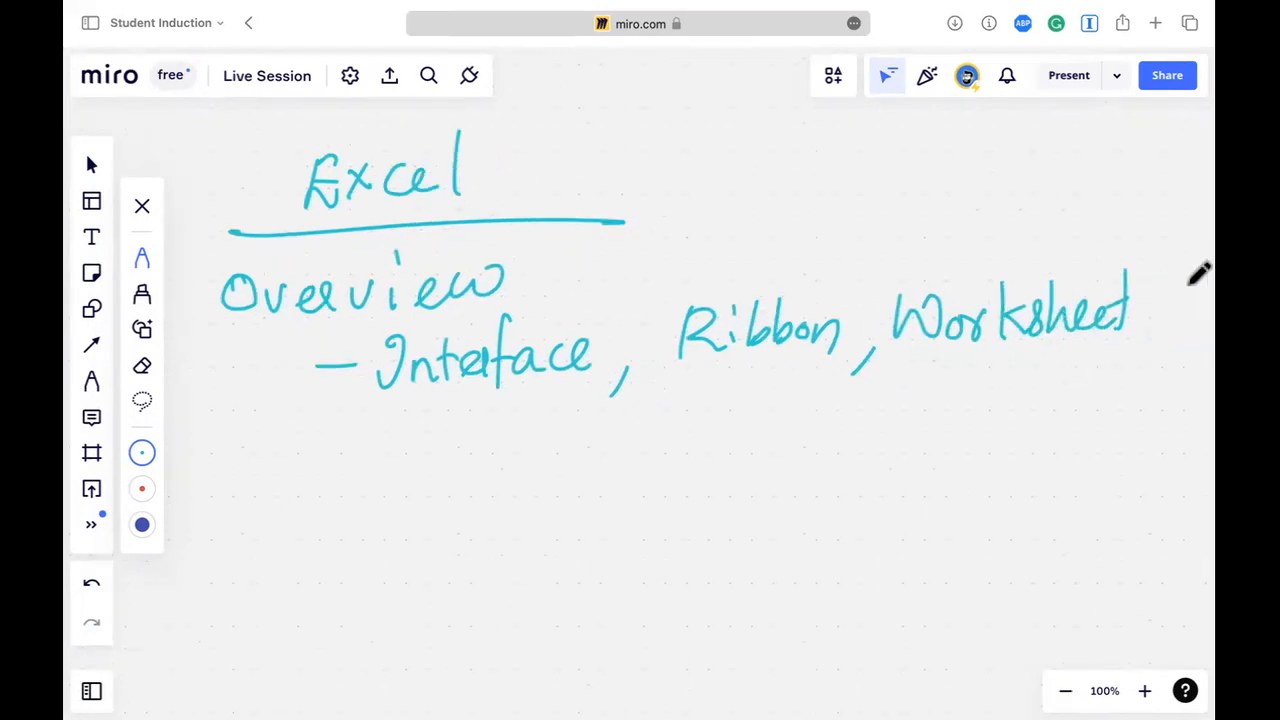
pyautogui.moveTo(1089, 276); pyautogui.dragTo(1073, 299)
pyautogui.moveTo(1108, 245)
pyautogui.mouseDown()
pyautogui.moveTo(1177, 274)
pyautogui.moveTo(1078, 295)
pyautogui.moveTo(1047, 264)
pyautogui.mouseUp()
# Step: Handwrite the topic "How enter & edit Data" in cyan below the Interface line
pyautogui.hscroll(-3, 1010, 268)
pyautogui.hscroll(1, 980, 277)
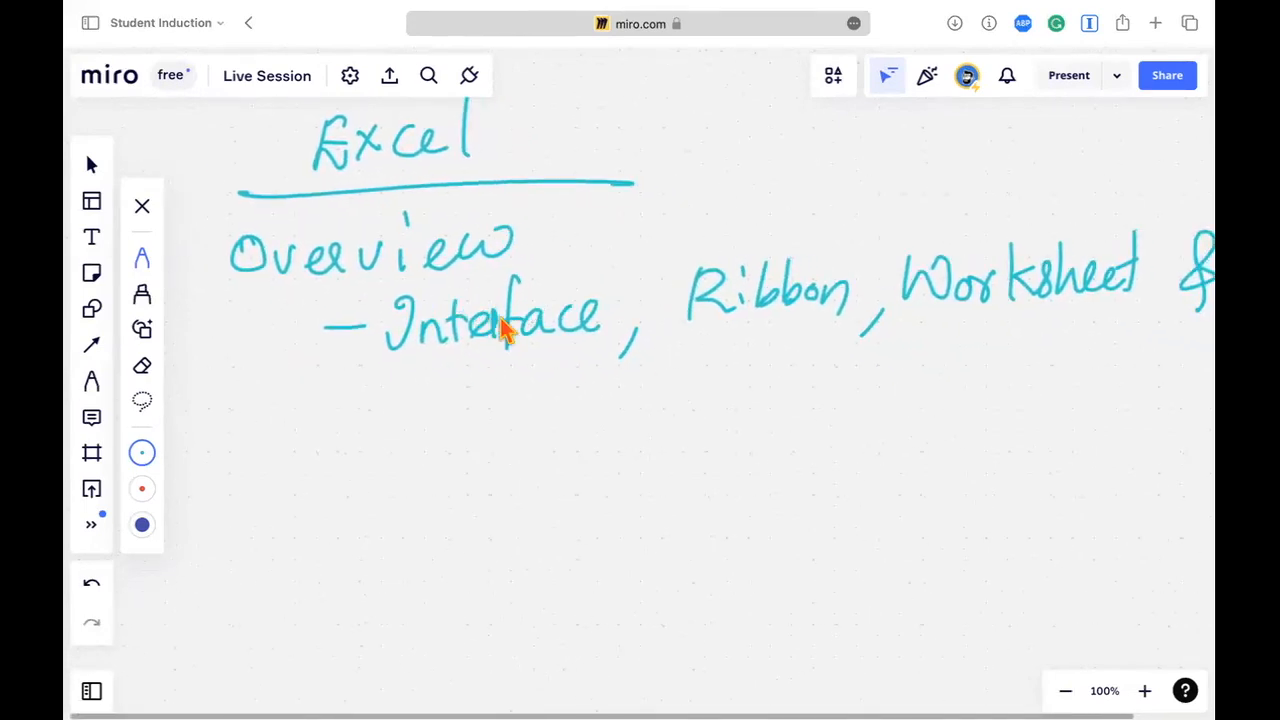
pyautogui.moveTo(218, 384)
pyautogui.mouseDown()
pyautogui.moveTo(224, 428)
pyautogui.moveTo(423, 409)
pyautogui.moveTo(457, 386)
pyautogui.moveTo(470, 412)
pyautogui.moveTo(543, 389)
pyautogui.moveTo(563, 366)
pyautogui.moveTo(623, 411)
pyautogui.moveTo(643, 412)
pyautogui.moveTo(688, 366)
pyautogui.moveTo(740, 410)
pyautogui.moveTo(812, 398)
pyautogui.mouseUp()
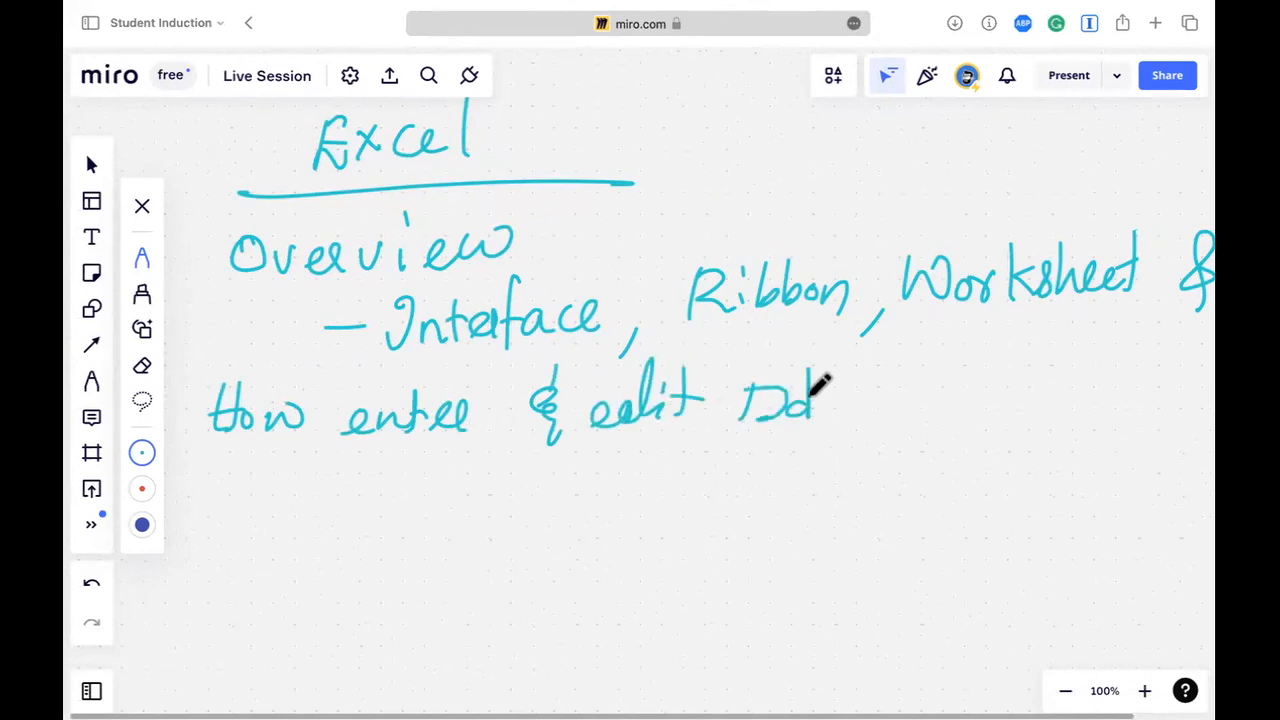
pyautogui.moveTo(826, 386); pyautogui.dragTo(884, 402)
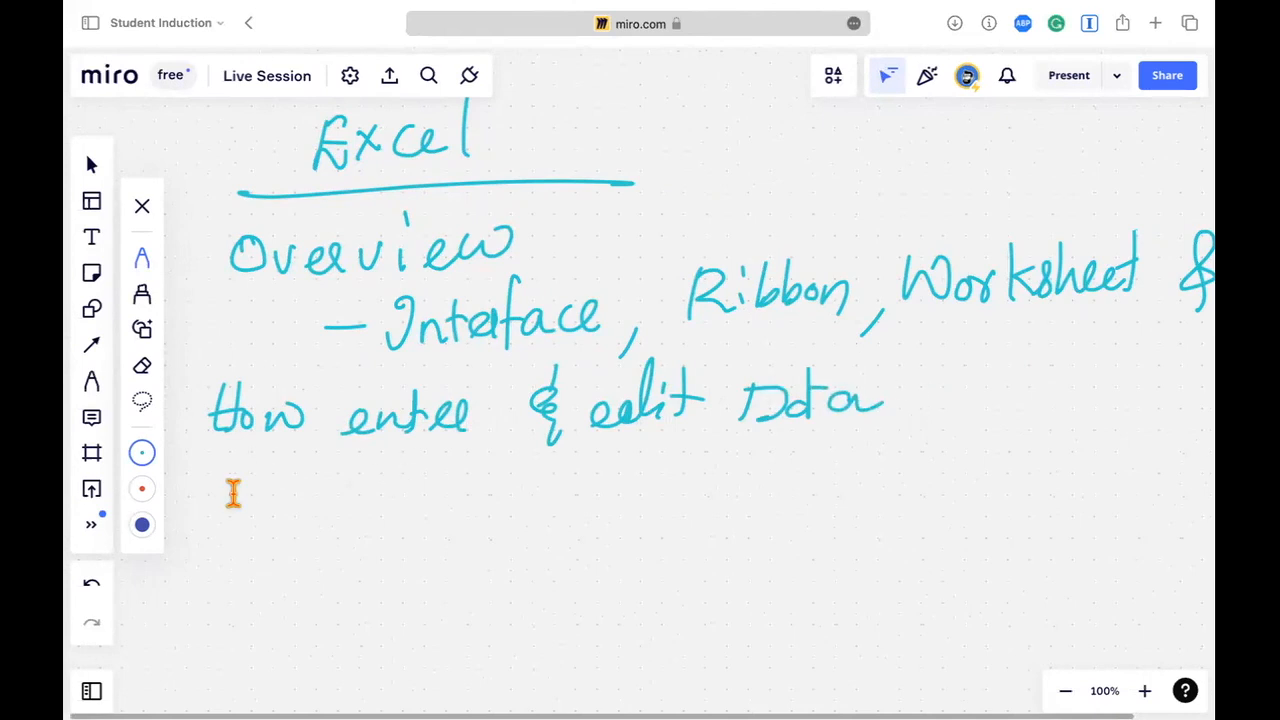
# Step: Handwrite the topic "Basic formatting, size, color, borders" in cyan below the data entry topic
pyautogui.moveTo(208, 505)
pyautogui.mouseDown()
pyautogui.moveTo(246, 512)
pyautogui.moveTo(253, 533)
pyautogui.moveTo(344, 521)
pyautogui.moveTo(363, 490)
pyautogui.moveTo(418, 498)
pyautogui.moveTo(352, 550)
pyautogui.moveTo(427, 524)
pyautogui.moveTo(490, 526)
pyautogui.moveTo(569, 490)
pyautogui.moveTo(606, 490)
pyautogui.moveTo(647, 519)
pyautogui.mouseUp()
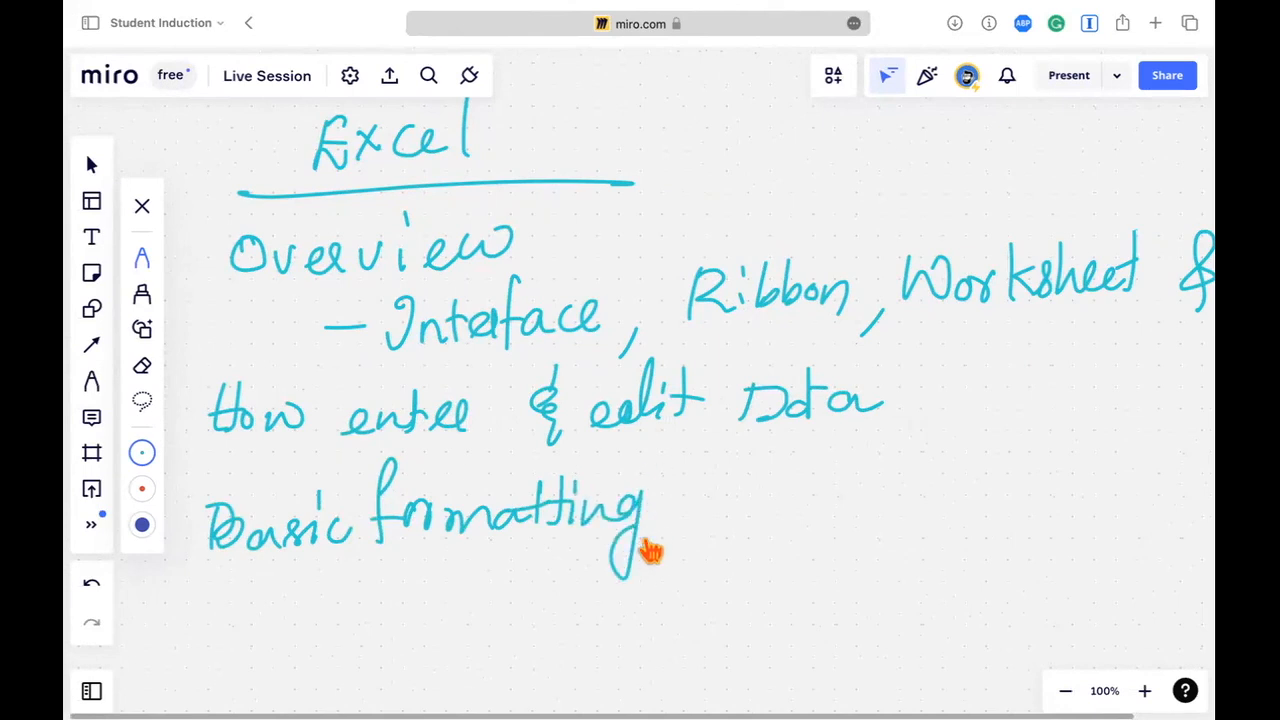
pyautogui.moveTo(702, 508); pyautogui.dragTo(683, 536)
pyautogui.moveTo(740, 498)
pyautogui.mouseDown()
pyautogui.moveTo(800, 491)
pyautogui.moveTo(848, 515)
pyautogui.mouseUp()
pyautogui.moveTo(928, 470)
pyautogui.mouseDown()
pyautogui.moveTo(910, 498)
pyautogui.moveTo(983, 466)
pyautogui.moveTo(1000, 510)
pyautogui.mouseUp()
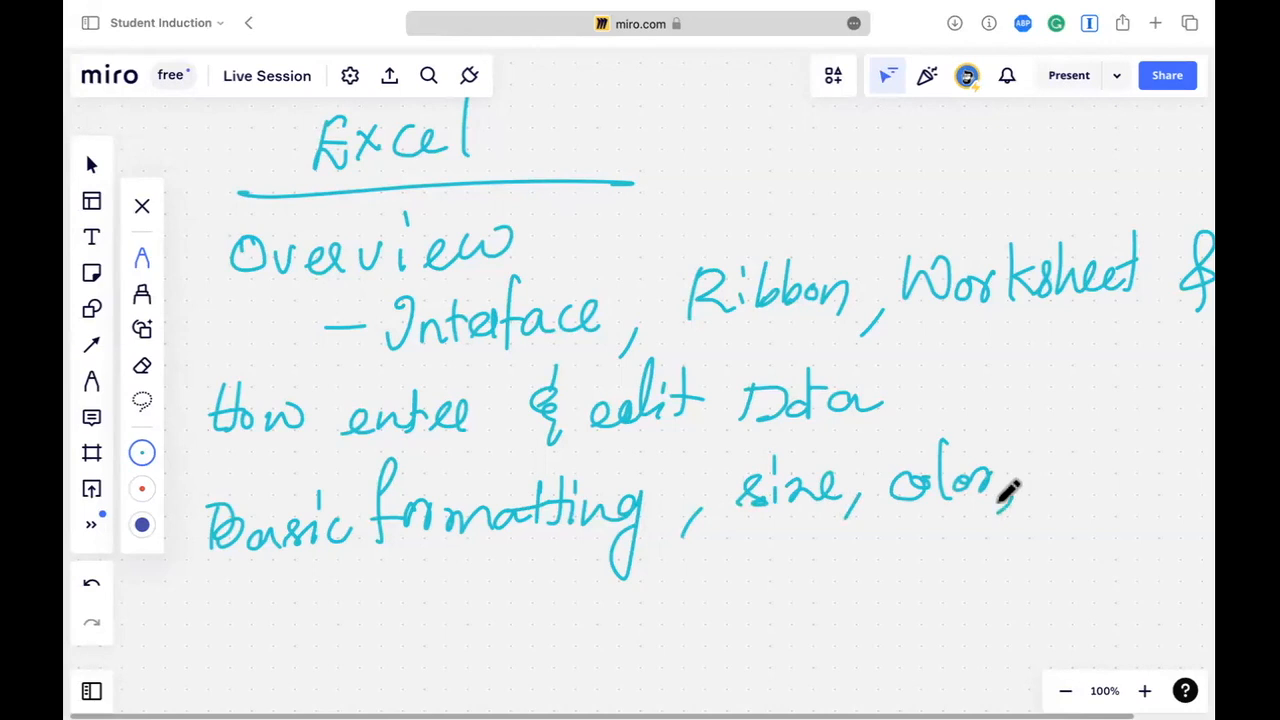
pyautogui.moveTo(1053, 462)
pyautogui.mouseDown()
pyautogui.moveTo(1050, 490)
pyautogui.moveTo(1074, 449)
pyautogui.moveTo(1198, 455)
pyautogui.mouseUp()
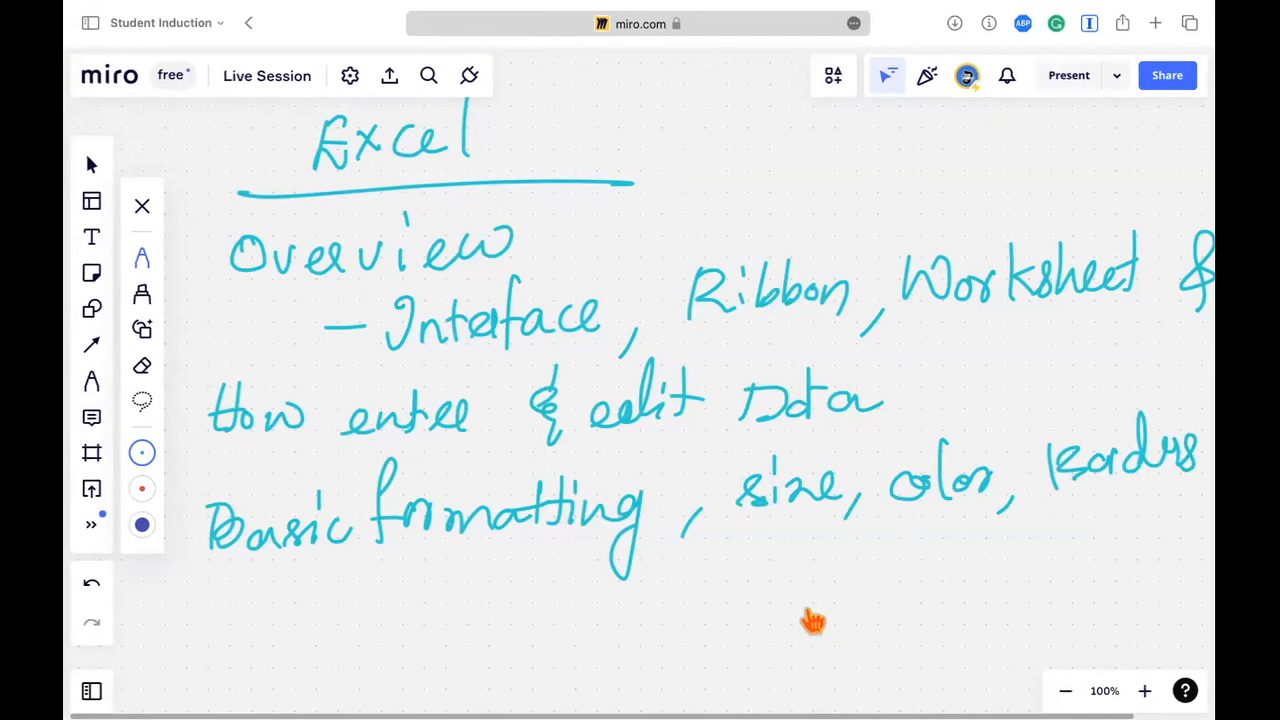
# Step: Handwrite the topic "Basic Excel function" in cyan below the formatting line
pyautogui.scroll(-3, 300, 620)
pyautogui.scroll(-2, 274, 594)
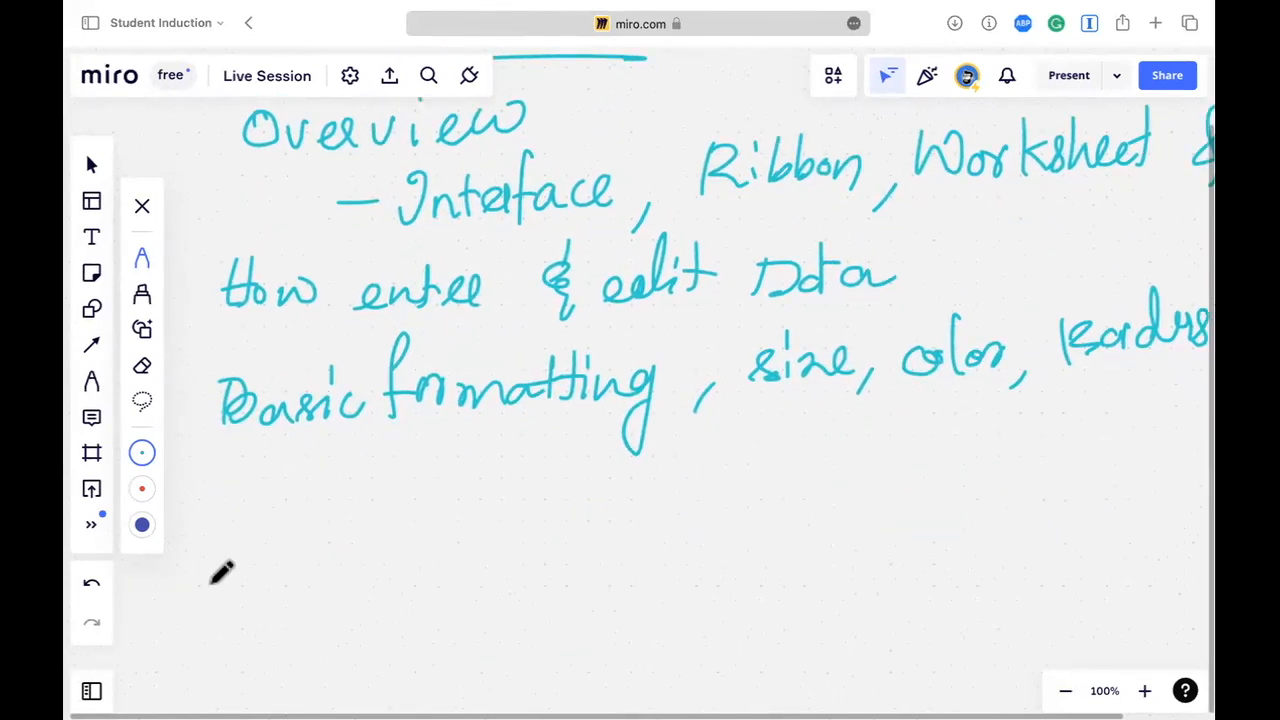
pyautogui.moveTo(260, 490)
pyautogui.mouseDown()
pyautogui.moveTo(256, 530)
pyautogui.moveTo(337, 503)
pyautogui.moveTo(383, 517)
pyautogui.moveTo(482, 488)
pyautogui.moveTo(575, 497)
pyautogui.moveTo(571, 524)
pyautogui.mouseUp()
pyautogui.moveTo(632, 477)
pyautogui.mouseDown()
pyautogui.moveTo(609, 481)
pyautogui.moveTo(657, 475)
pyautogui.moveTo(652, 490)
pyautogui.moveTo(768, 488)
pyautogui.moveTo(818, 505)
pyautogui.mouseUp()
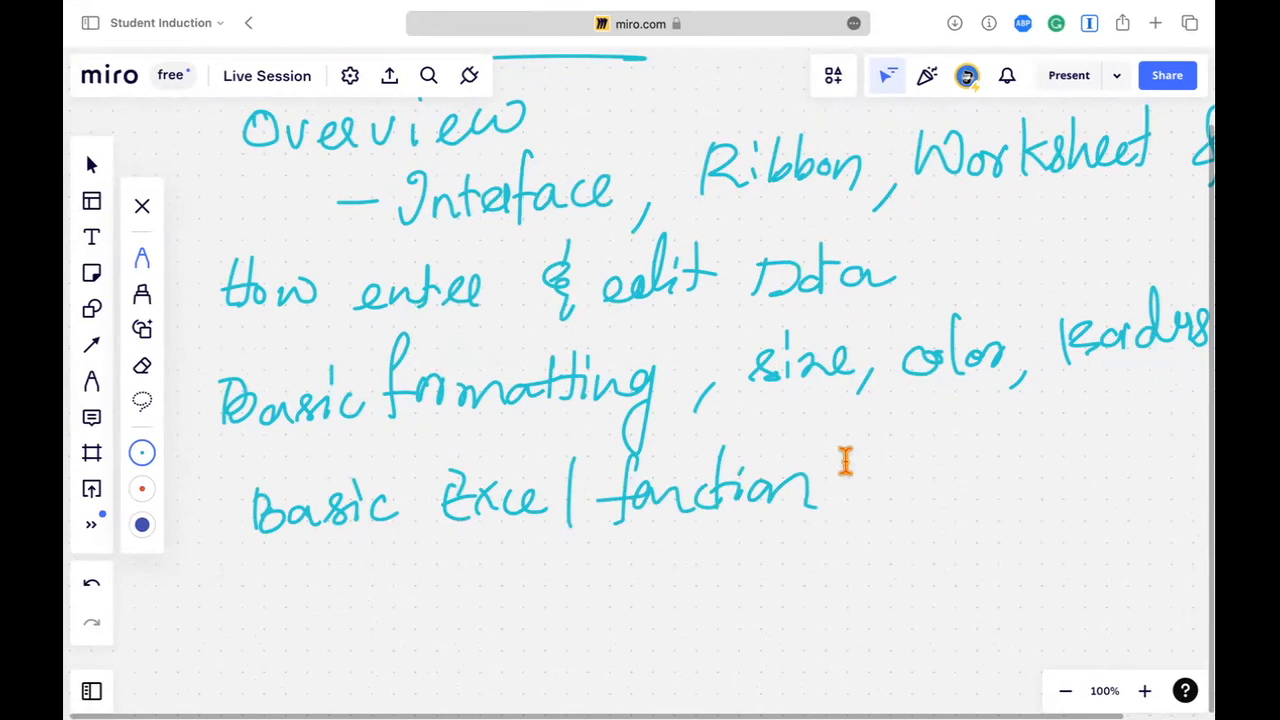
# Step: List "Math func", "Text func" and "Data Types" by hand as dashed sub-items under "Basic Excel function"
pyautogui.moveTo(373, 588); pyautogui.dragTo(403, 588)
pyautogui.moveTo(460, 555)
pyautogui.mouseDown()
pyautogui.moveTo(514, 577)
pyautogui.moveTo(668, 568)
pyautogui.moveTo(731, 543)
pyautogui.moveTo(740, 570)
pyautogui.mouseUp()
pyautogui.moveTo(384, 634)
pyautogui.mouseDown()
pyautogui.moveTo(626, 622)
pyautogui.moveTo(622, 645)
pyautogui.mouseUp()
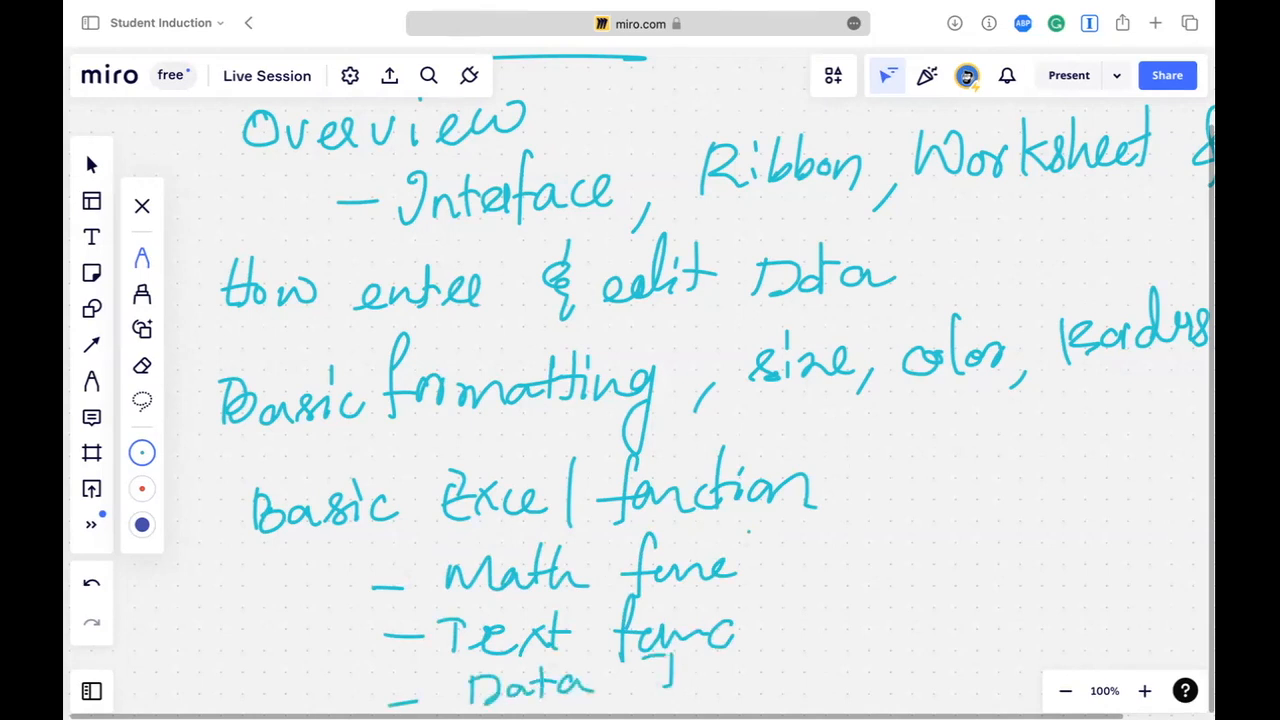
pyautogui.moveTo(760, 666); pyautogui.dragTo(774, 676)
pyautogui.moveTo(792, 652); pyautogui.dragTo(777, 681)
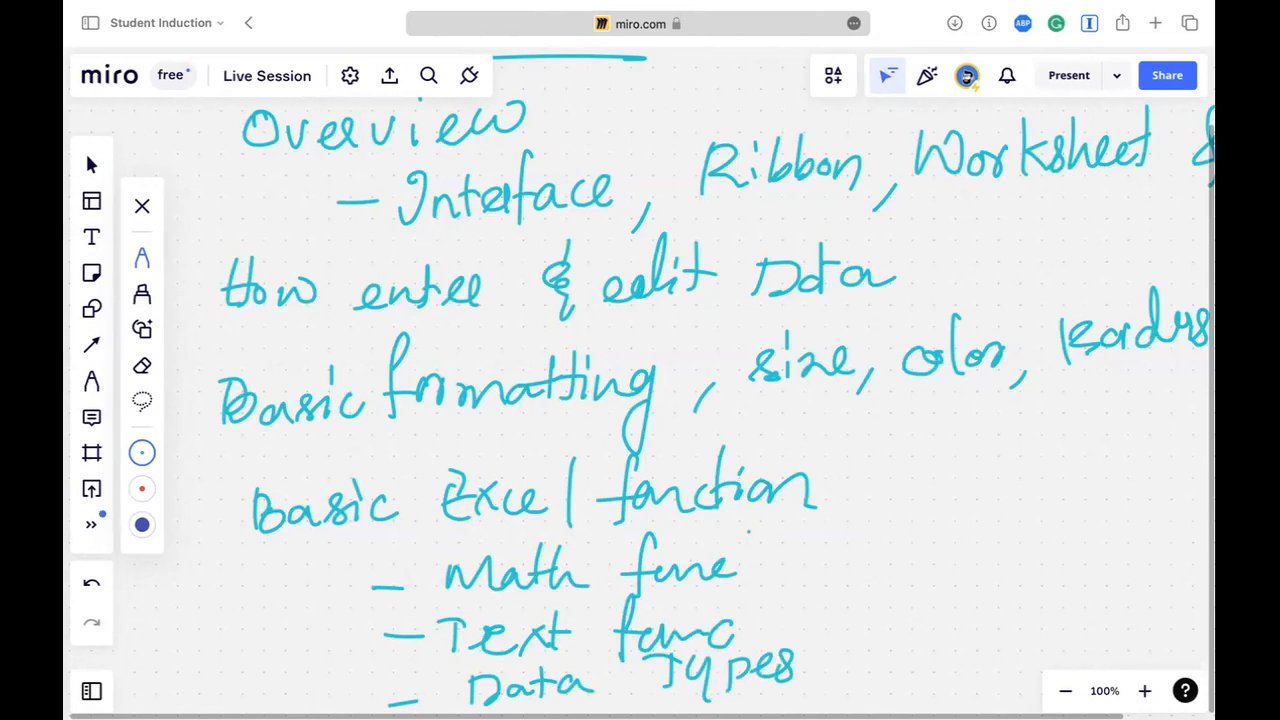
# Step: Draw a long cyan dividing line below the "Data Types" item, undoing the first attempt and redrawing it closer to the text
pyautogui.scroll(-7, 640, 400)
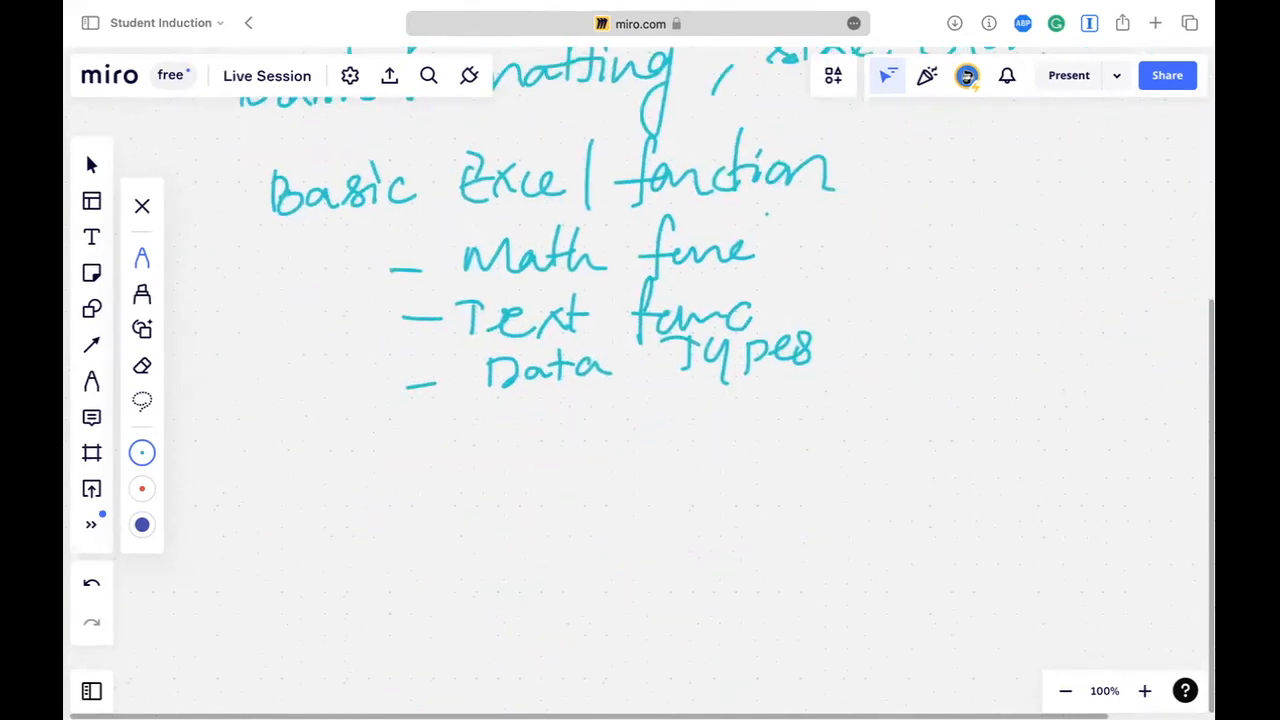
pyautogui.moveTo(176, 403)
pyautogui.mouseDown()
pyautogui.moveTo(526, 395)
pyautogui.moveTo(912, 440)
pyautogui.mouseUp()
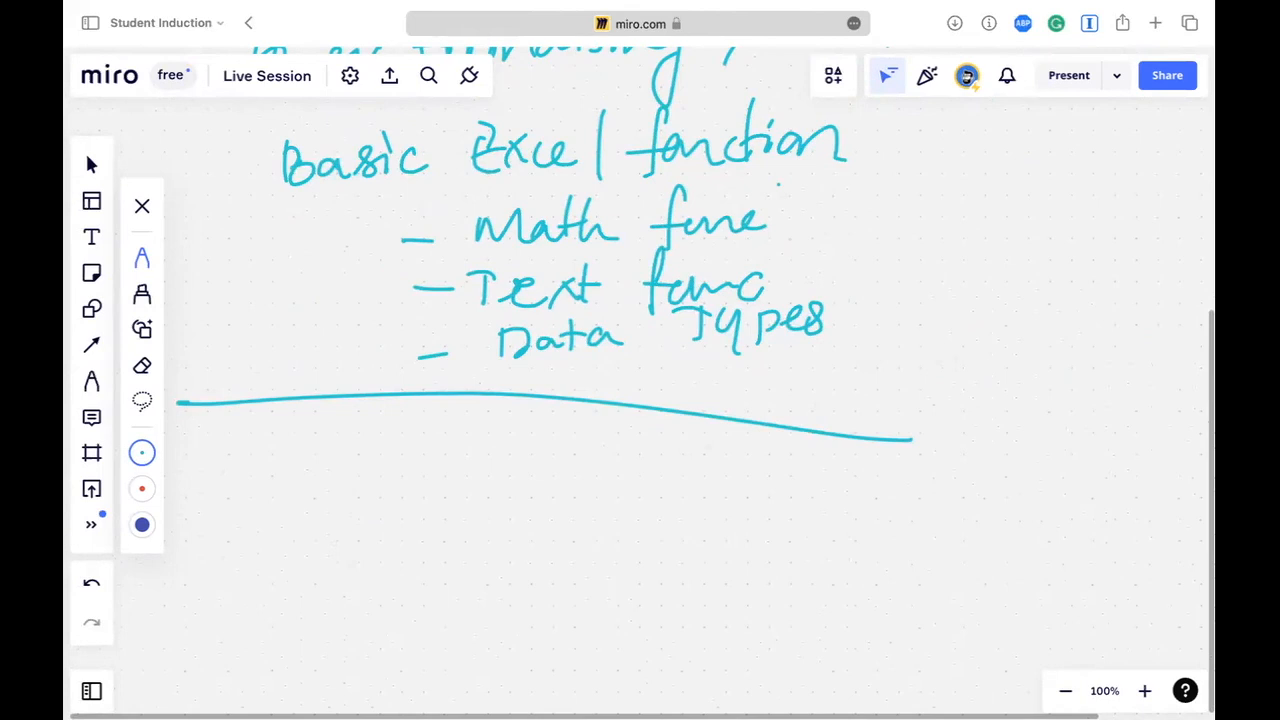
pyautogui.press('super+z')
pyautogui.moveTo(193, 406); pyautogui.dragTo(1100, 366)
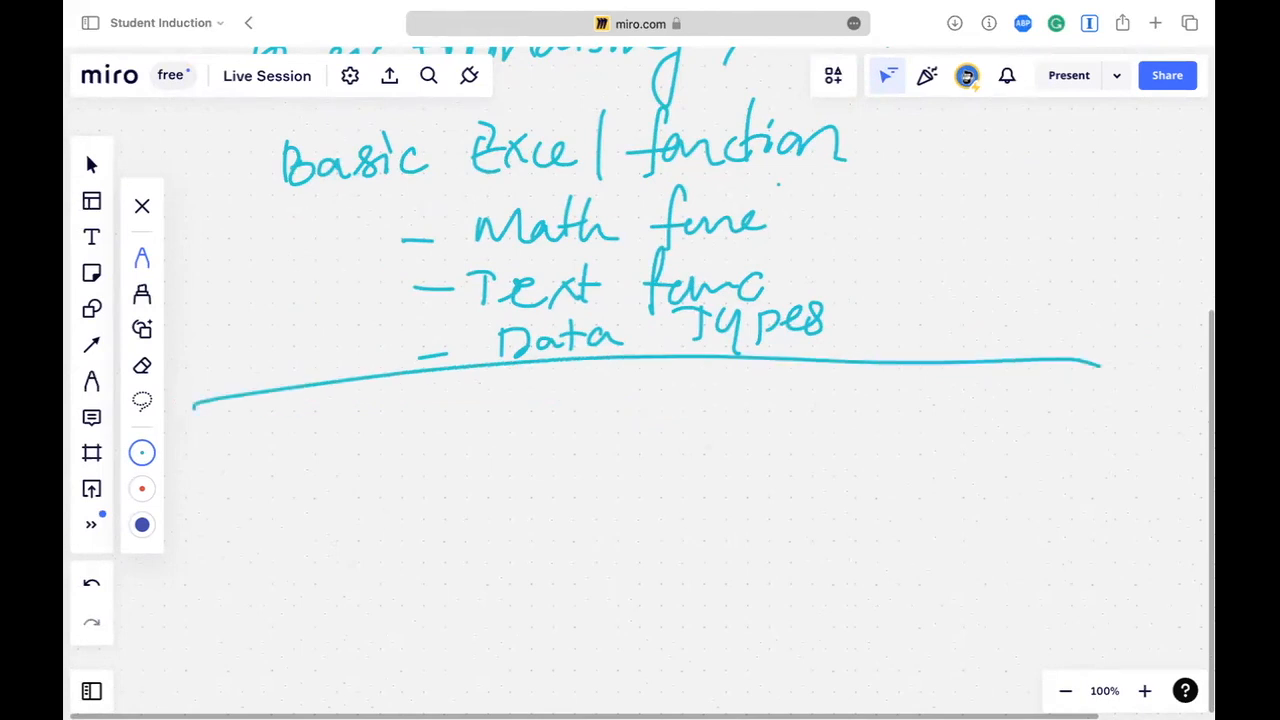
# Step: Switch to the red pen and handwrite "Excel – Google Sheets" below the dividing line
pyautogui.click(142, 489)
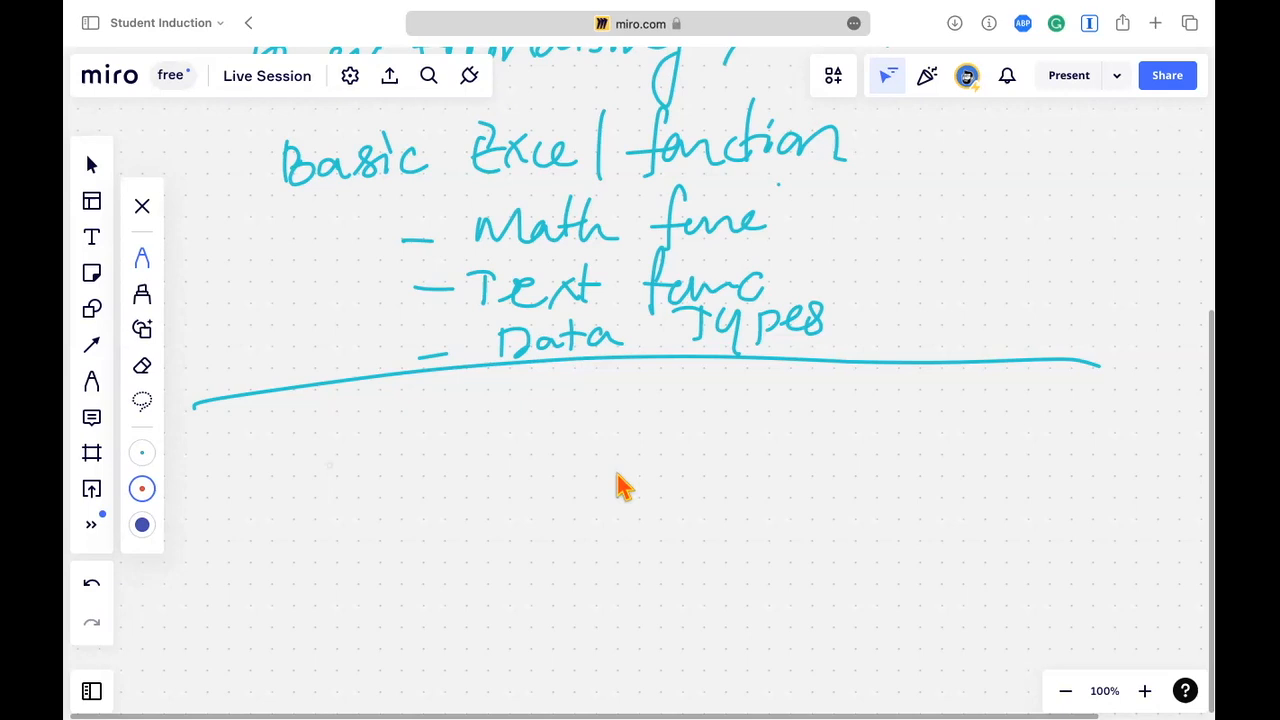
pyautogui.moveTo(575, 12)
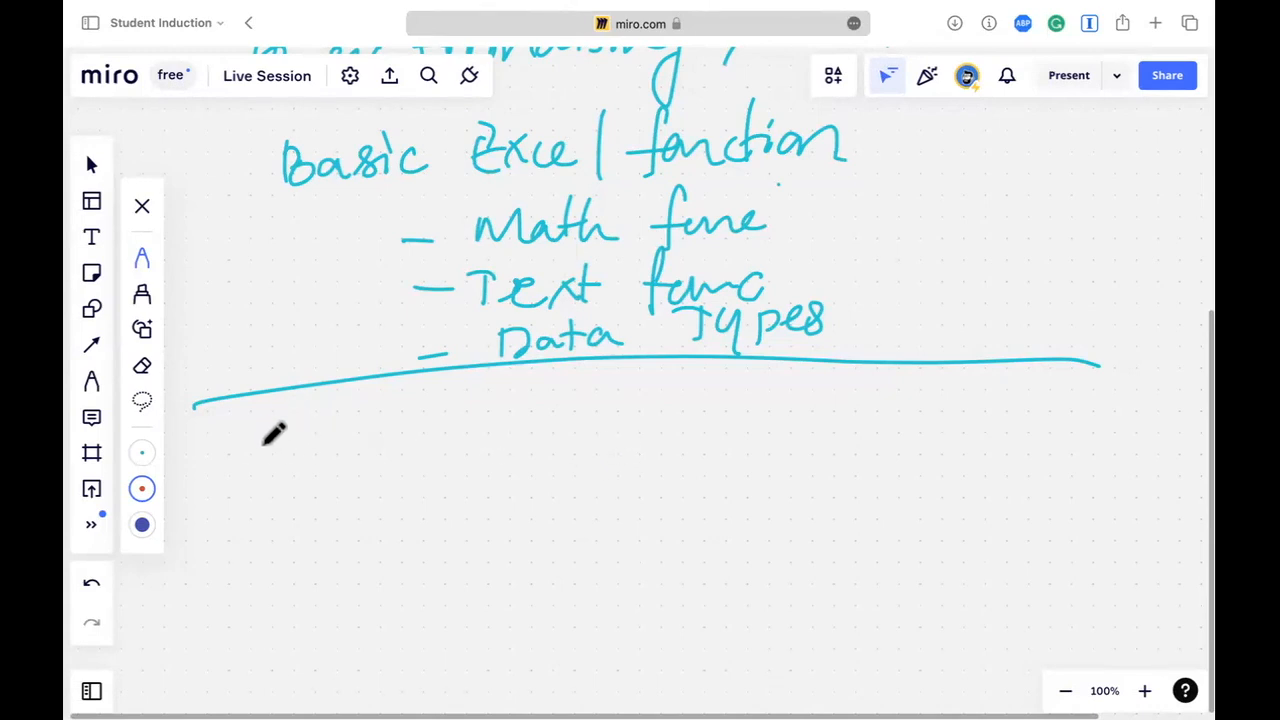
pyautogui.moveTo(286, 449)
pyautogui.mouseDown()
pyautogui.moveTo(366, 426)
pyautogui.moveTo(388, 430)
pyautogui.moveTo(407, 458)
pyautogui.mouseUp()
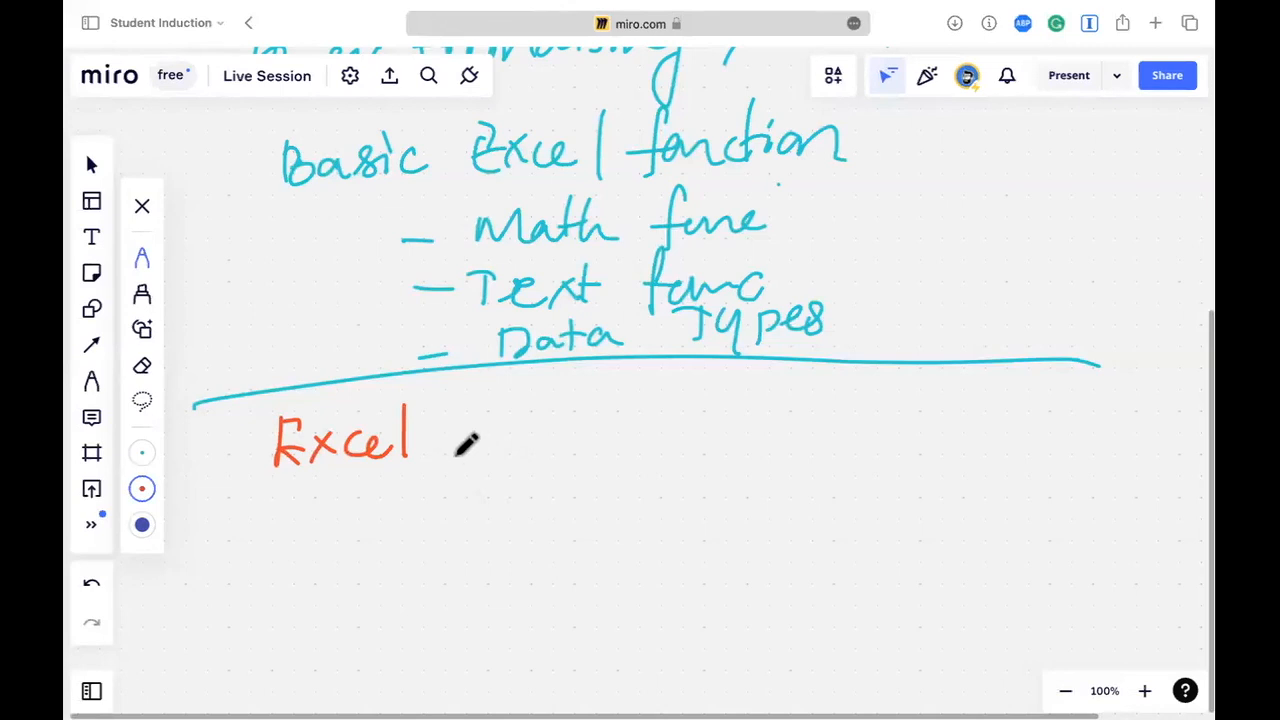
pyautogui.moveTo(426, 434); pyautogui.dragTo(472, 433)
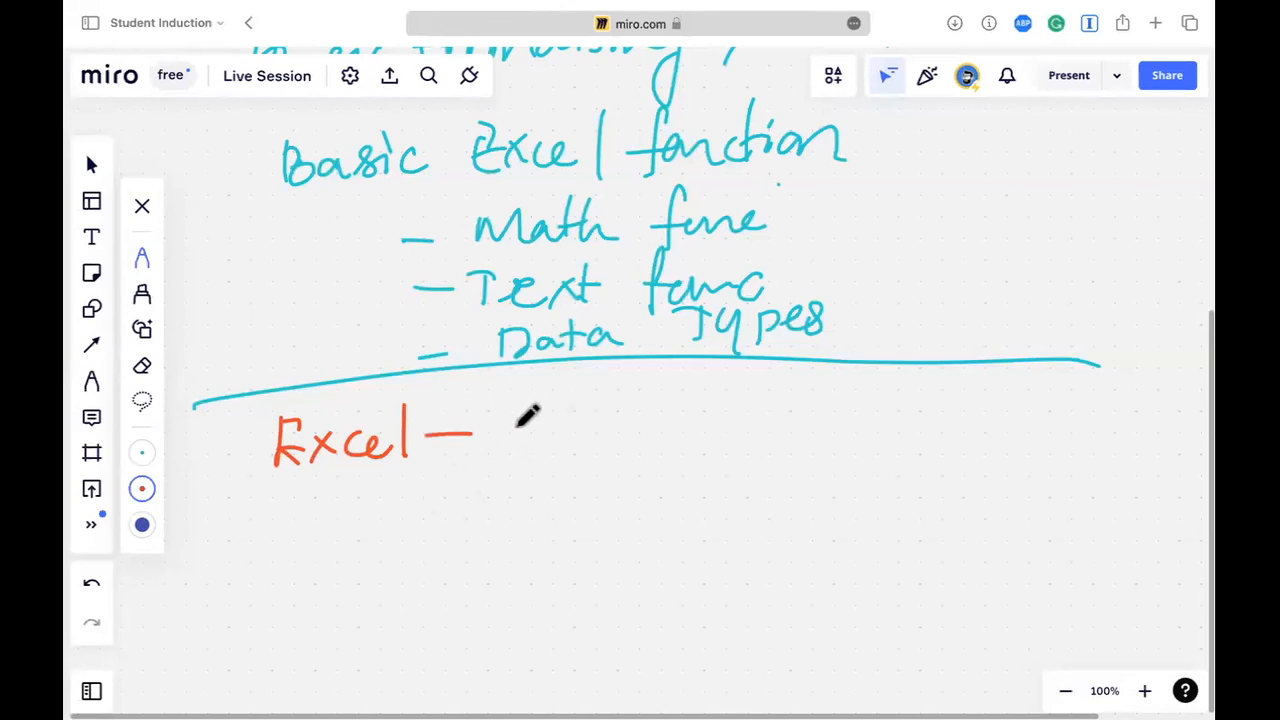
pyautogui.moveTo(548, 391)
pyautogui.mouseDown()
pyautogui.moveTo(562, 430)
pyautogui.moveTo(597, 424)
pyautogui.moveTo(625, 393)
pyautogui.moveTo(710, 410)
pyautogui.moveTo(737, 383)
pyautogui.moveTo(786, 408)
pyautogui.moveTo(812, 400)
pyautogui.mouseUp()
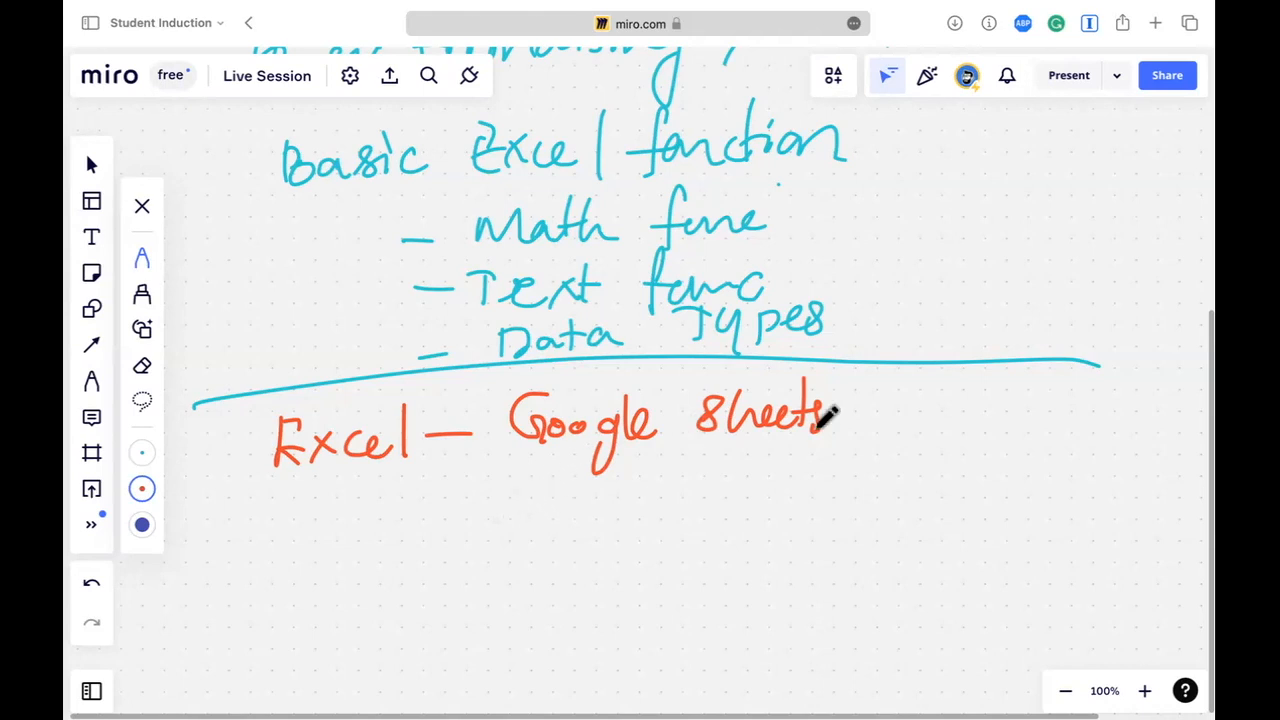
# Step: Handwrite "Google Fin" in red to the right of "Google Sheets"
pyautogui.moveTo(970, 390)
pyautogui.mouseDown()
pyautogui.moveTo(978, 412)
pyautogui.moveTo(1026, 420)
pyautogui.moveTo(1040, 406)
pyautogui.moveTo(1090, 420)
pyautogui.moveTo(1116, 386)
pyautogui.mouseUp()
pyautogui.moveTo(1094, 404); pyautogui.dragTo(1123, 424)
pyautogui.moveTo(1131, 424)
pyautogui.mouseDown()
pyautogui.moveTo(1160, 409)
pyautogui.moveTo(1152, 425)
pyautogui.mouseUp()
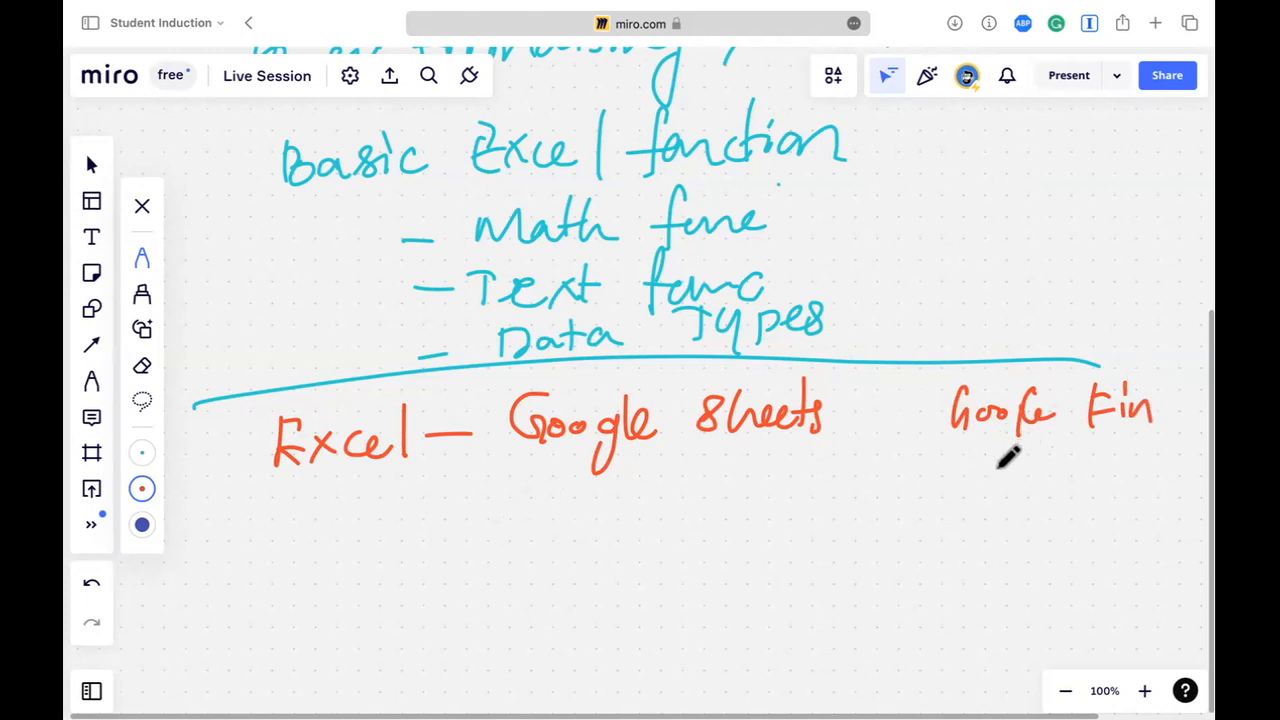
# Step: Handwrite "I Swing Trader" in red in the empty area right of the notes and underline it
pyautogui.hscroll(5, 995, 450)
pyautogui.scroll(5, 1017, 387)
pyautogui.hscroll(4, 914, 377)
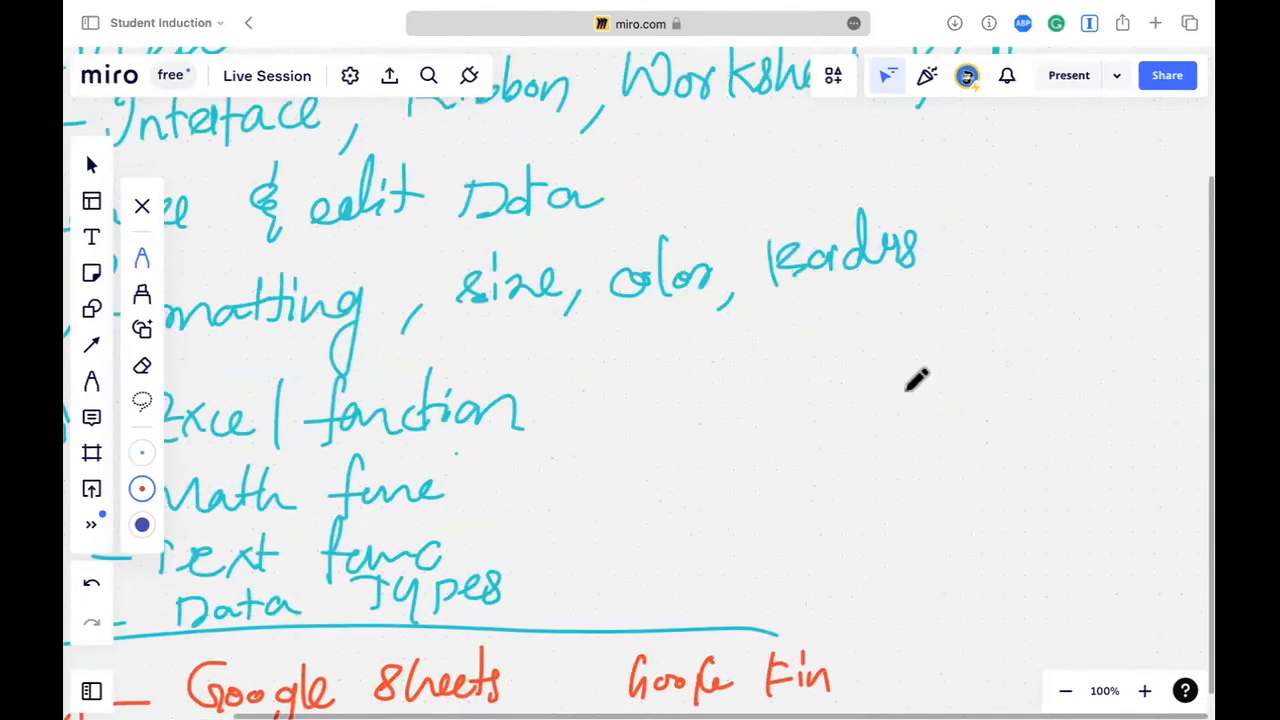
pyautogui.moveTo(803, 306)
pyautogui.mouseDown()
pyautogui.moveTo(826, 304)
pyautogui.moveTo(834, 334)
pyautogui.mouseUp()
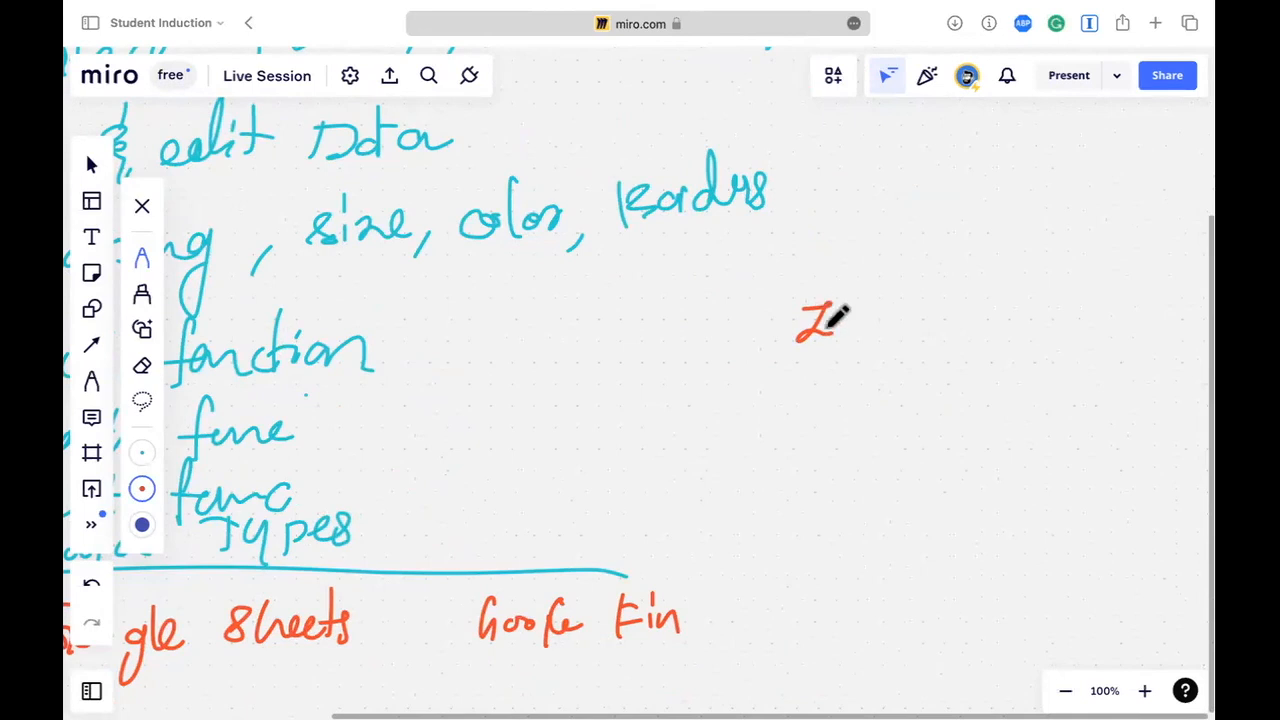
pyautogui.moveTo(880, 298)
pyautogui.mouseDown()
pyautogui.moveTo(906, 285)
pyautogui.moveTo(1005, 296)
pyautogui.mouseUp()
pyautogui.moveTo(1005, 340)
pyautogui.mouseDown()
pyautogui.moveTo(1058, 282)
pyautogui.moveTo(1146, 286)
pyautogui.moveTo(1186, 268)
pyautogui.mouseUp()
pyautogui.moveTo(918, 343); pyautogui.dragTo(1113, 327)
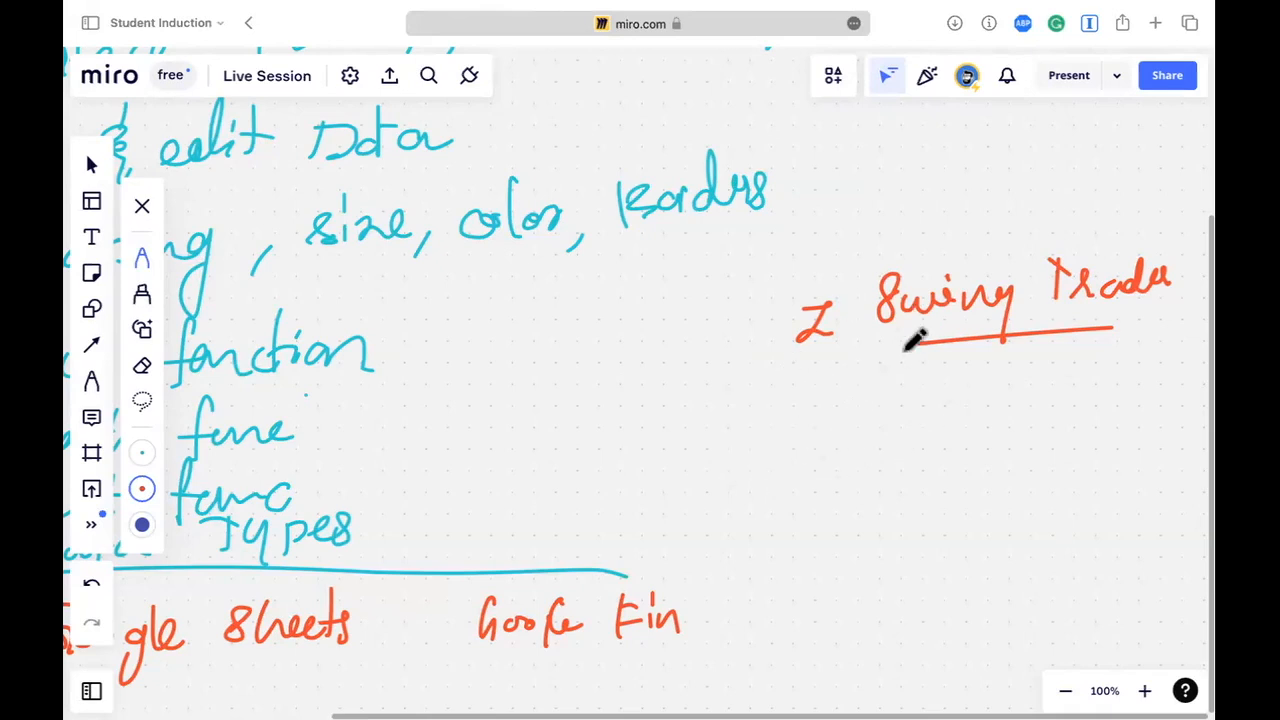
# Step: Handwrite the example formula GoogleFin ("APPL") in red below "Swing Trader"
pyautogui.moveTo(838, 402)
pyautogui.mouseDown()
pyautogui.moveTo(830, 445)
pyautogui.moveTo(909, 409)
pyautogui.moveTo(945, 430)
pyautogui.moveTo(974, 393)
pyautogui.moveTo(1060, 452)
pyautogui.mouseUp()
pyautogui.moveTo(1066, 385); pyautogui.dragTo(1067, 398)
pyautogui.moveTo(1077, 383); pyautogui.dragTo(1078, 396)
pyautogui.moveTo(1164, 383); pyautogui.dragTo(1168, 396)
pyautogui.moveTo(1068, 430); pyautogui.dragTo(1098, 428)
pyautogui.moveTo(1078, 418); pyautogui.dragTo(1112, 400)
pyautogui.moveTo(1118, 400); pyautogui.dragTo(1121, 419)
pyautogui.moveTo(1136, 400); pyautogui.dragTo(1151, 427)
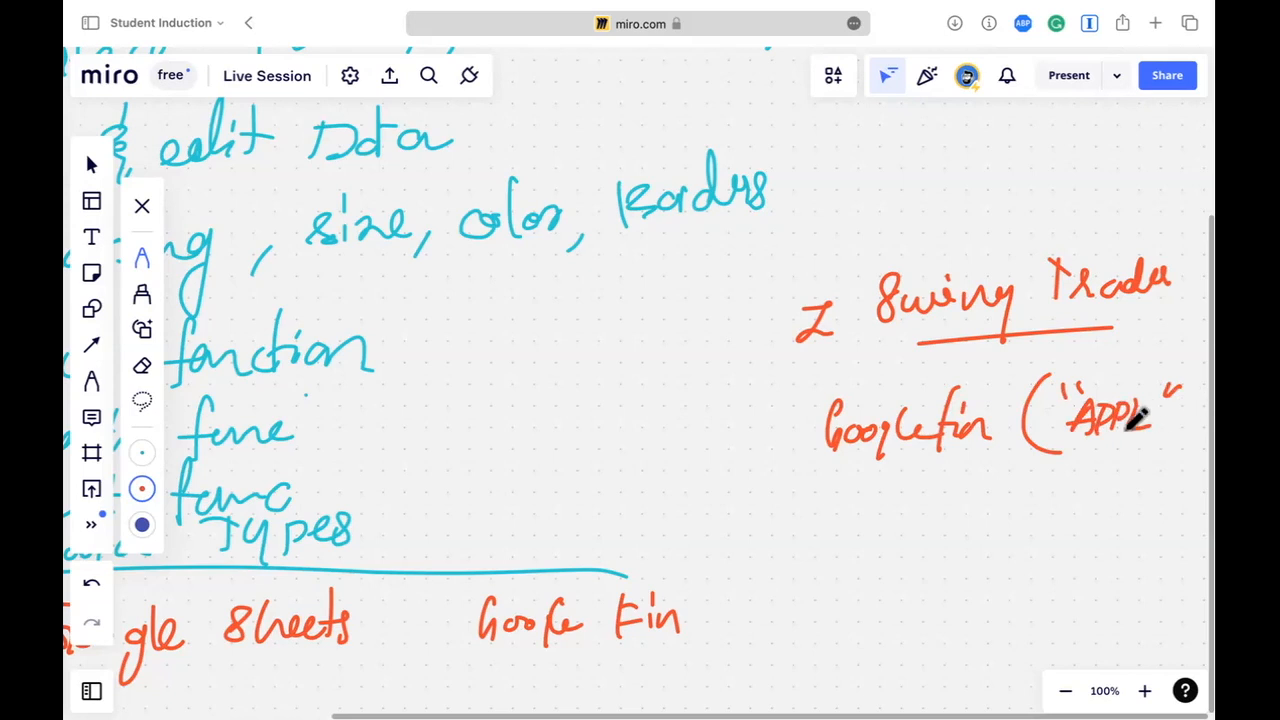
pyautogui.moveTo(1180, 346); pyautogui.dragTo(1126, 488)
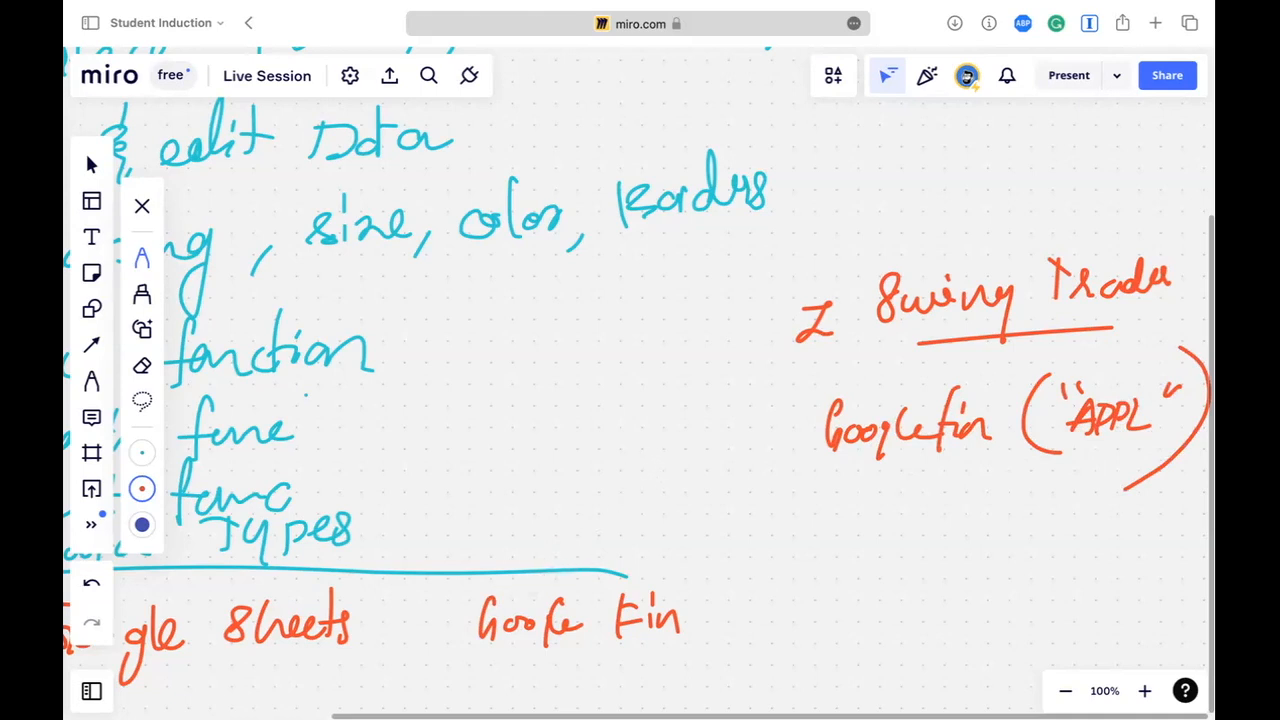
# Step: Erase the "Google Fin", "Swing Trader" and GoogleFin ("APPL") handwriting with the Eraser
pyautogui.press('e')
pyautogui.moveTo(488, 604)
pyautogui.mouseDown()
pyautogui.moveTo(478, 620)
pyautogui.moveTo(860, 440)
pyautogui.moveTo(1110, 378)
pyautogui.moveTo(1100, 440)
pyautogui.moveTo(1168, 308)
pyautogui.mouseUp()
pyautogui.moveTo(935, 330); pyautogui.dragTo(805, 320)
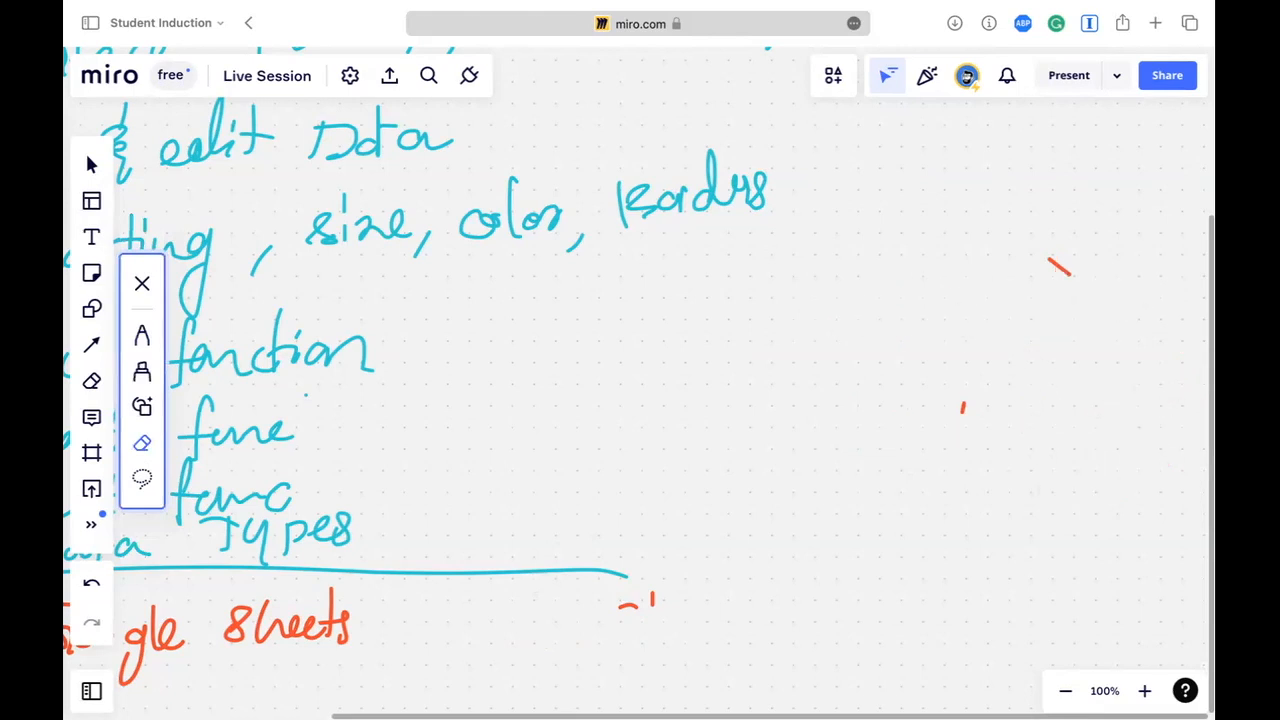
# Step: Return to the red pen, handwrite "– Notion / Obsidian" below "Google Sheets", and underline "Notion"
pyautogui.press('p')
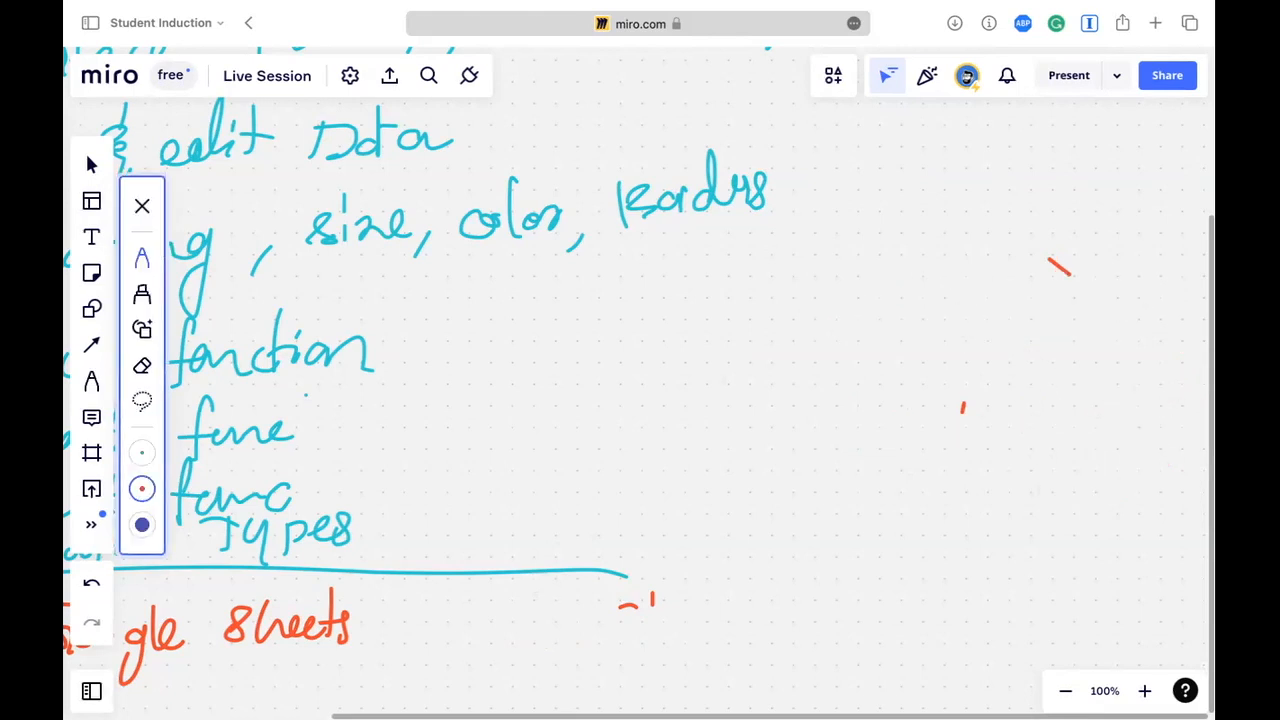
pyautogui.scroll(-2, 640, 380)
pyautogui.scroll(-1, 566, 522)
pyautogui.hscroll(-1, 566, 522)
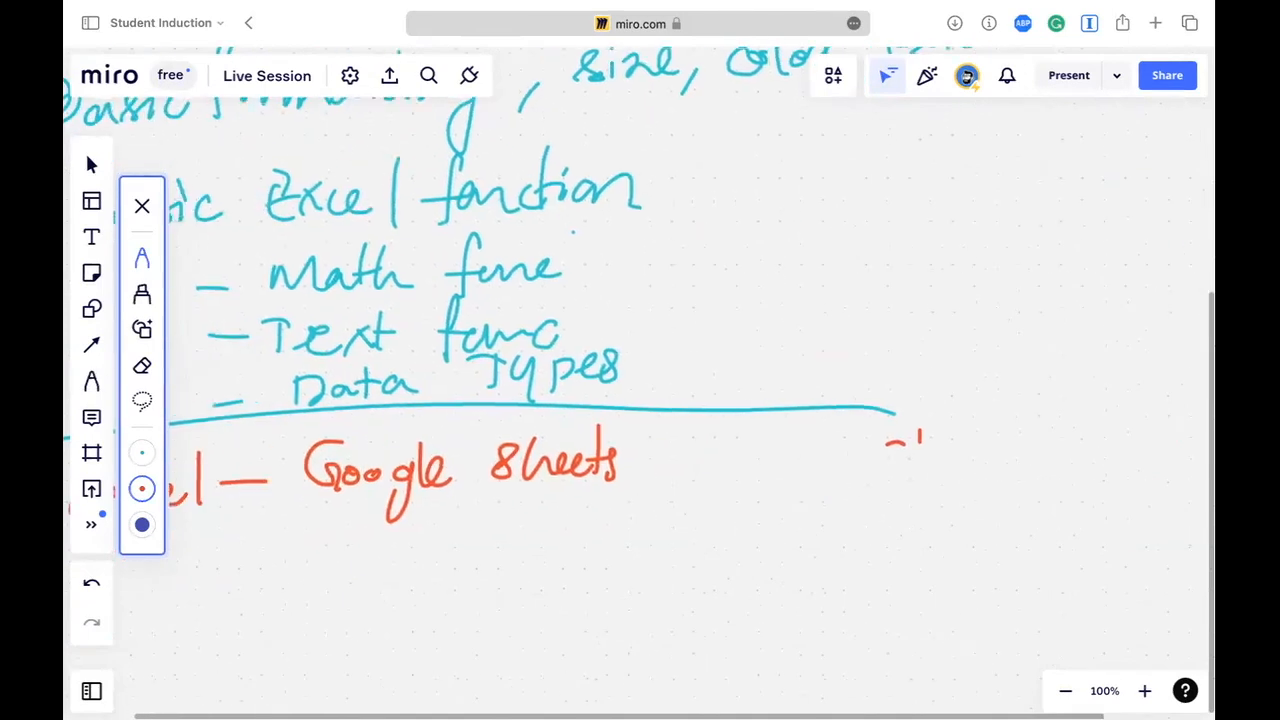
pyautogui.moveTo(248, 555); pyautogui.dragTo(288, 555)
pyautogui.moveTo(334, 535)
pyautogui.mouseDown()
pyautogui.moveTo(326, 553)
pyautogui.moveTo(374, 562)
pyautogui.moveTo(394, 543)
pyautogui.mouseUp()
pyautogui.moveTo(412, 518); pyautogui.dragTo(415, 553)
pyautogui.moveTo(402, 541); pyautogui.dragTo(422, 538)
pyautogui.moveTo(430, 535); pyautogui.dragTo(431, 550)
pyautogui.moveTo(434, 512); pyautogui.dragTo(435, 530)
pyautogui.moveTo(460, 536)
pyautogui.mouseDown()
pyautogui.moveTo(444, 545)
pyautogui.moveTo(516, 545)
pyautogui.moveTo(537, 563)
pyautogui.moveTo(622, 500)
pyautogui.moveTo(628, 540)
pyautogui.moveTo(650, 514)
pyautogui.mouseUp()
pyautogui.moveTo(664, 496)
pyautogui.mouseDown()
pyautogui.moveTo(672, 534)
pyautogui.moveTo(724, 540)
pyautogui.mouseUp()
pyautogui.moveTo(752, 516); pyautogui.dragTo(744, 536)
pyautogui.moveTo(766, 478)
pyautogui.mouseDown()
pyautogui.moveTo(768, 538)
pyautogui.moveTo(816, 538)
pyautogui.mouseUp()
pyautogui.moveTo(822, 540)
pyautogui.mouseDown()
pyautogui.moveTo(845, 518)
pyautogui.moveTo(858, 540)
pyautogui.mouseUp()
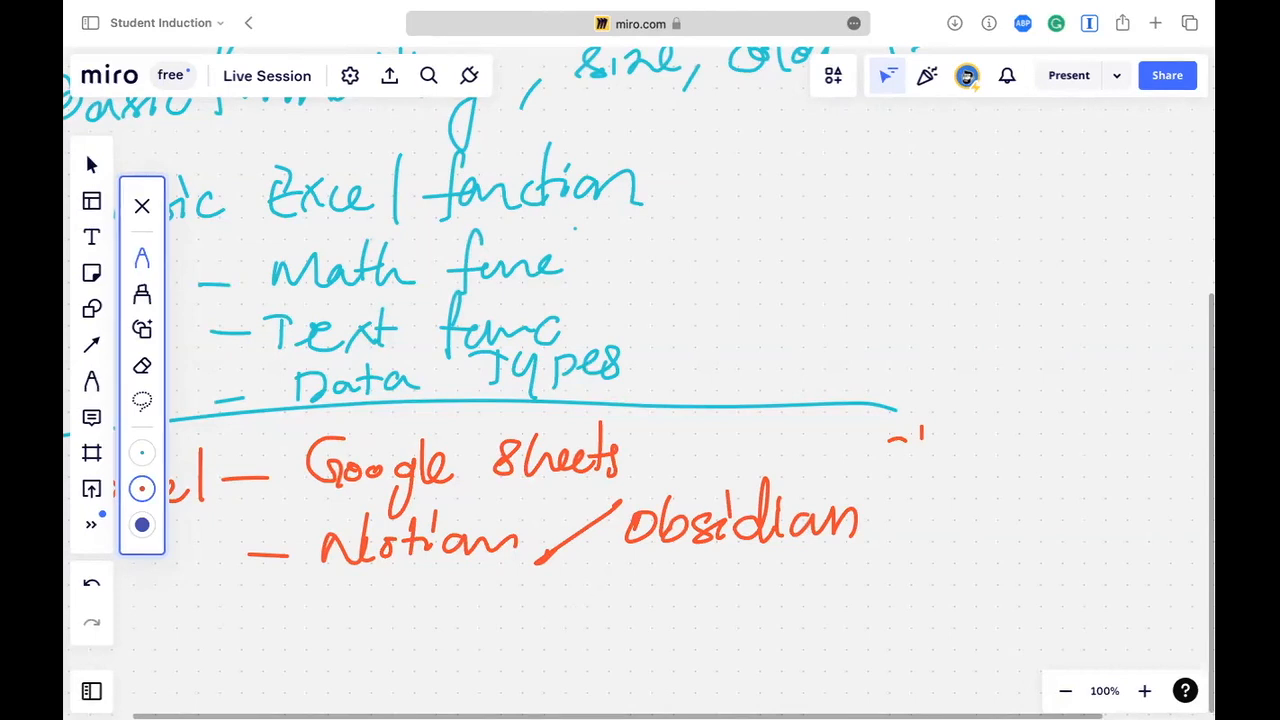
pyautogui.moveTo(328, 589); pyautogui.dragTo(523, 575)
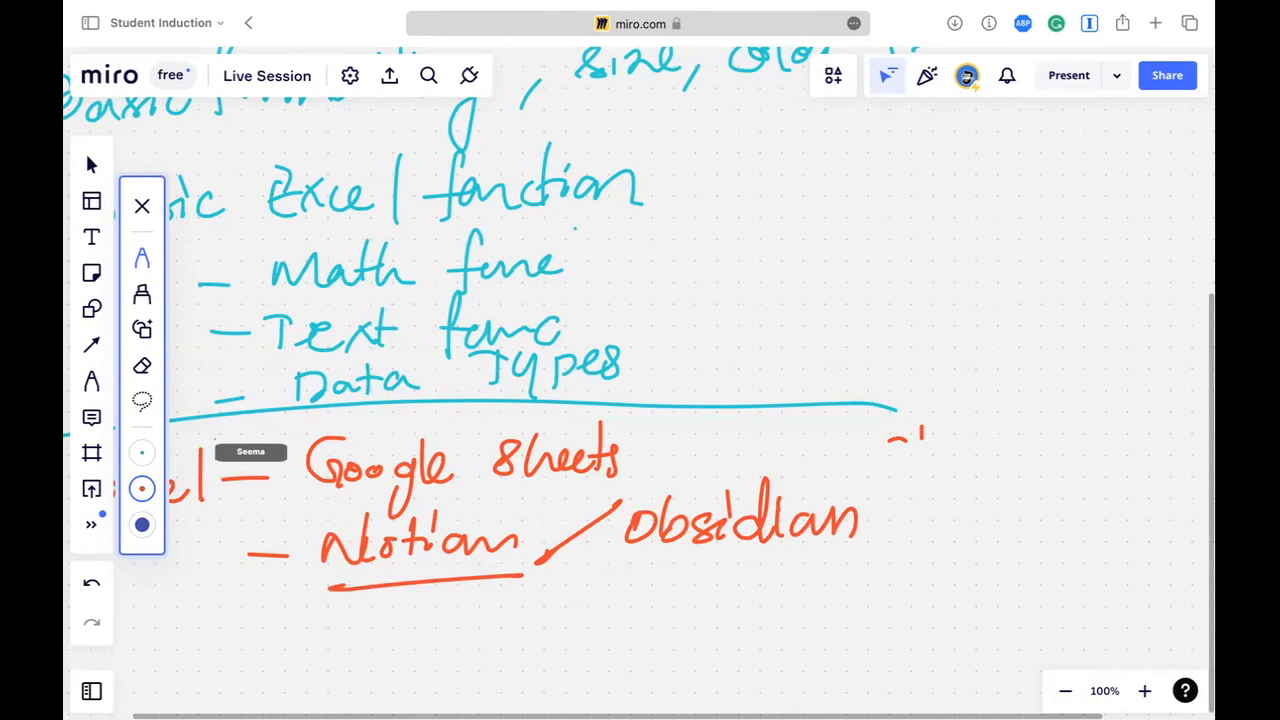
# Step: Sketch a small red table below "Notion" as a box divided by four vertical lines
pyautogui.scroll(-3, 530, 330)
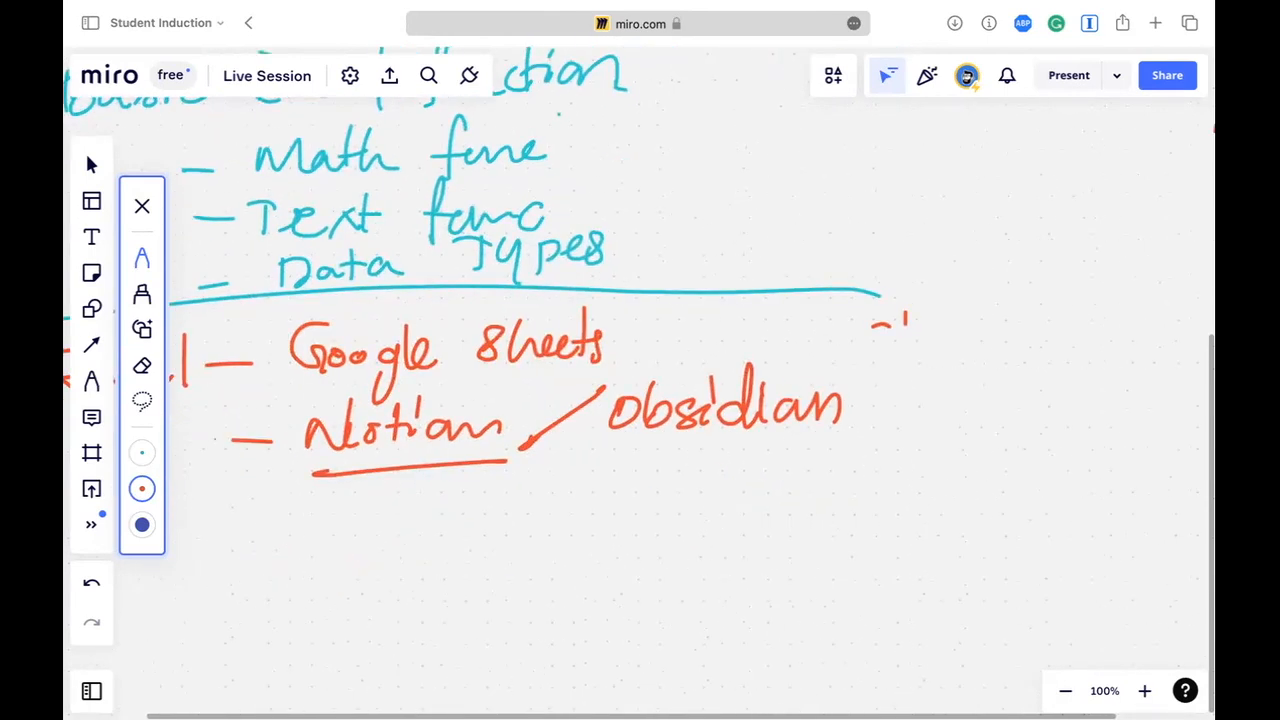
pyautogui.moveTo(433, 545)
pyautogui.mouseDown()
pyautogui.moveTo(606, 487)
pyautogui.moveTo(617, 570)
pyautogui.moveTo(470, 586)
pyautogui.moveTo(617, 568)
pyautogui.mouseUp()
pyautogui.moveTo(463, 497); pyautogui.dragTo(460, 571)
pyautogui.moveTo(499, 486); pyautogui.dragTo(495, 570)
pyautogui.moveTo(553, 474); pyautogui.dragTo(550, 570)
pyautogui.moveTo(601, 476); pyautogui.dragTo(585, 569)
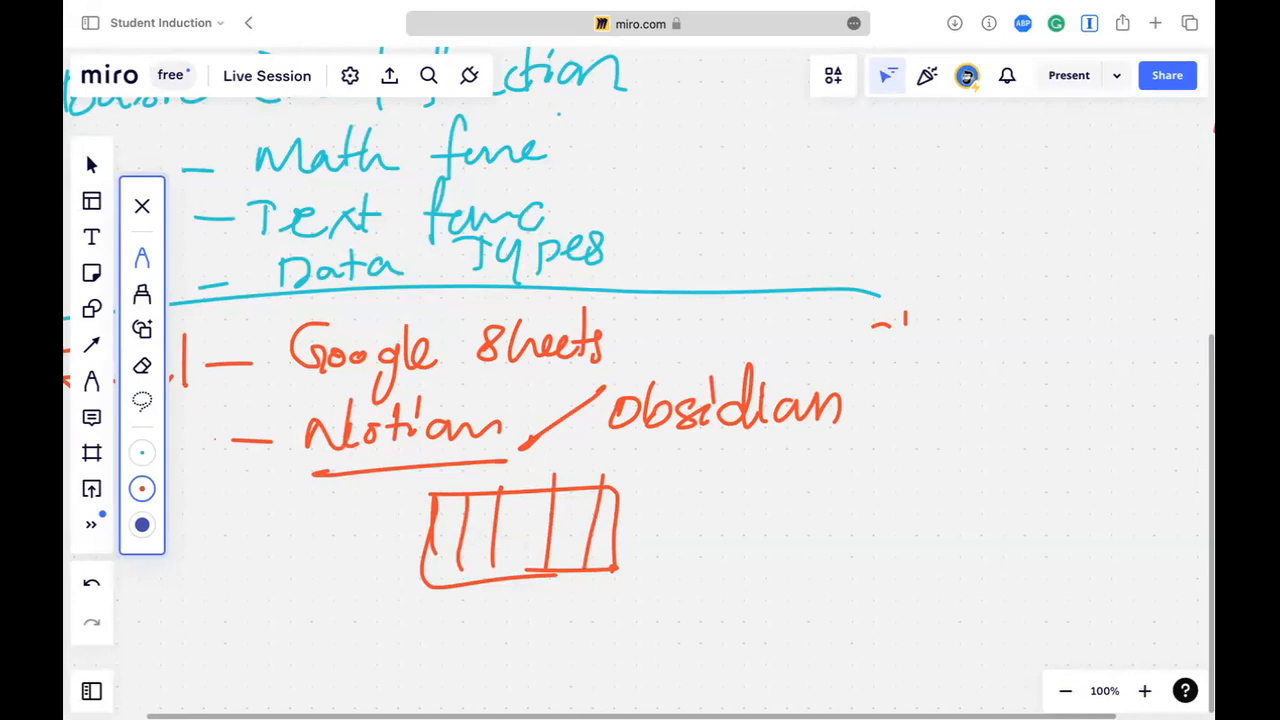
# Step: Erase the small red table sketch below "Notion" with the Eraser and return to the pen
pyautogui.click(142, 366)
pyautogui.moveTo(430, 518)
pyautogui.mouseDown()
pyautogui.moveTo(614, 540)
pyautogui.moveTo(619, 578)
pyautogui.mouseUp()
pyautogui.moveTo(248, 606); pyautogui.dragTo(220, 637)
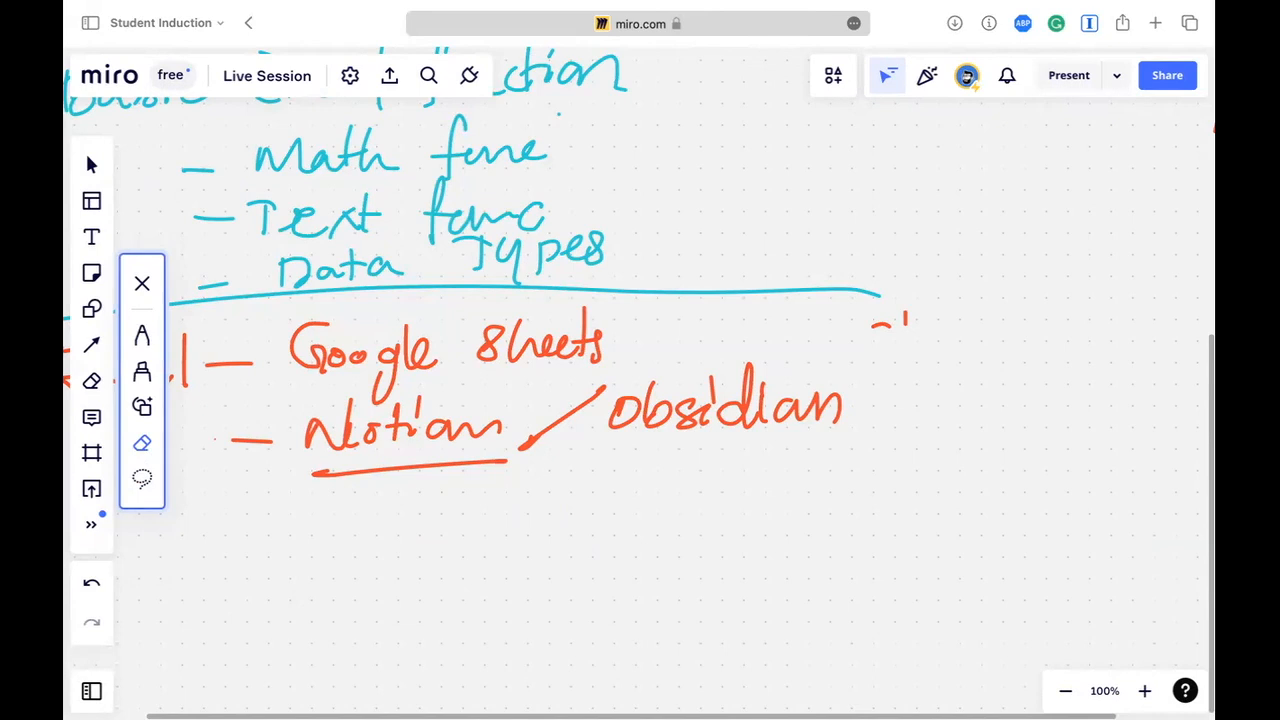
pyautogui.press('p')
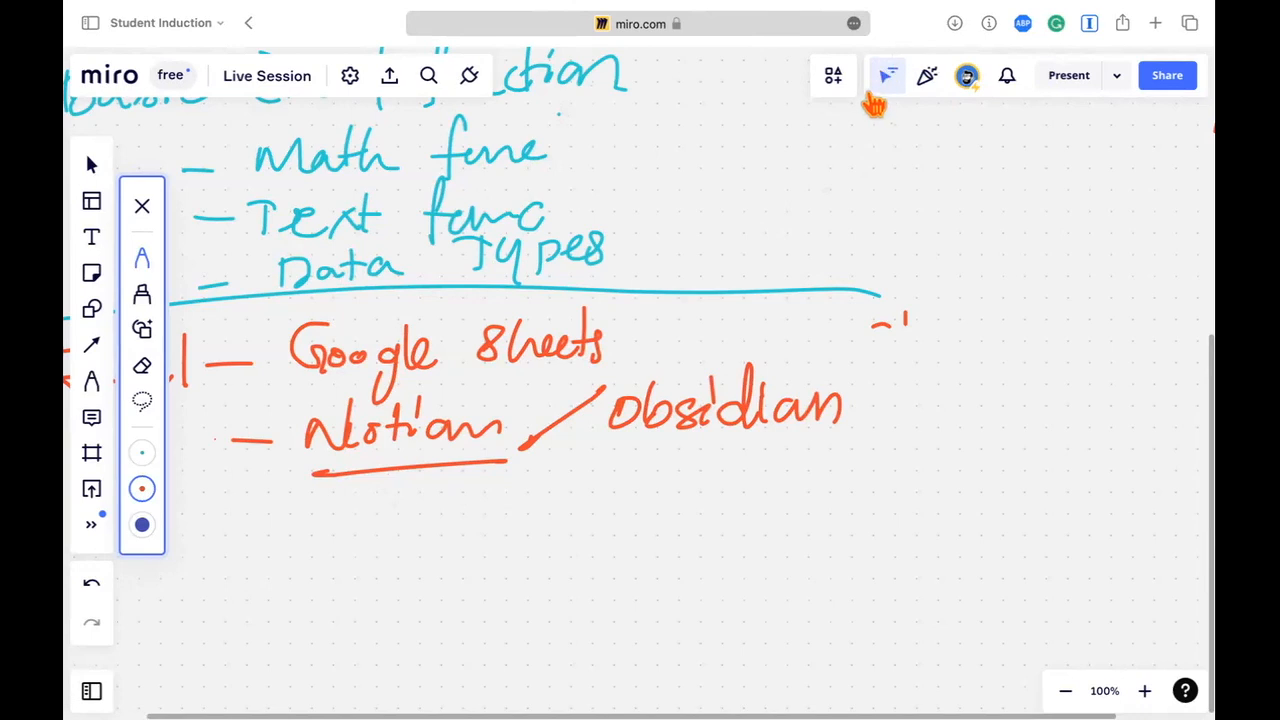
# Step: Switch to Microsoft Excel, create a blank workbook, and make its window full screen
pyautogui.moveTo(897, 12)
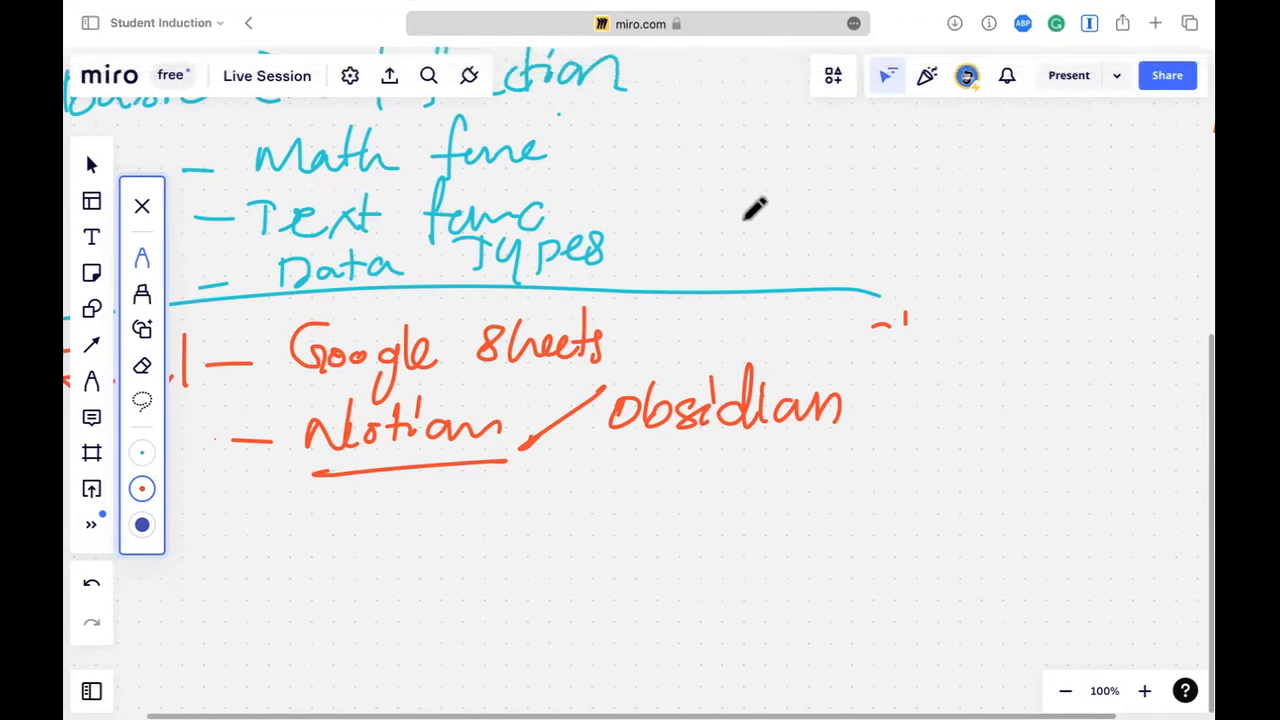
pyautogui.hscroll(-5, 754, 208)
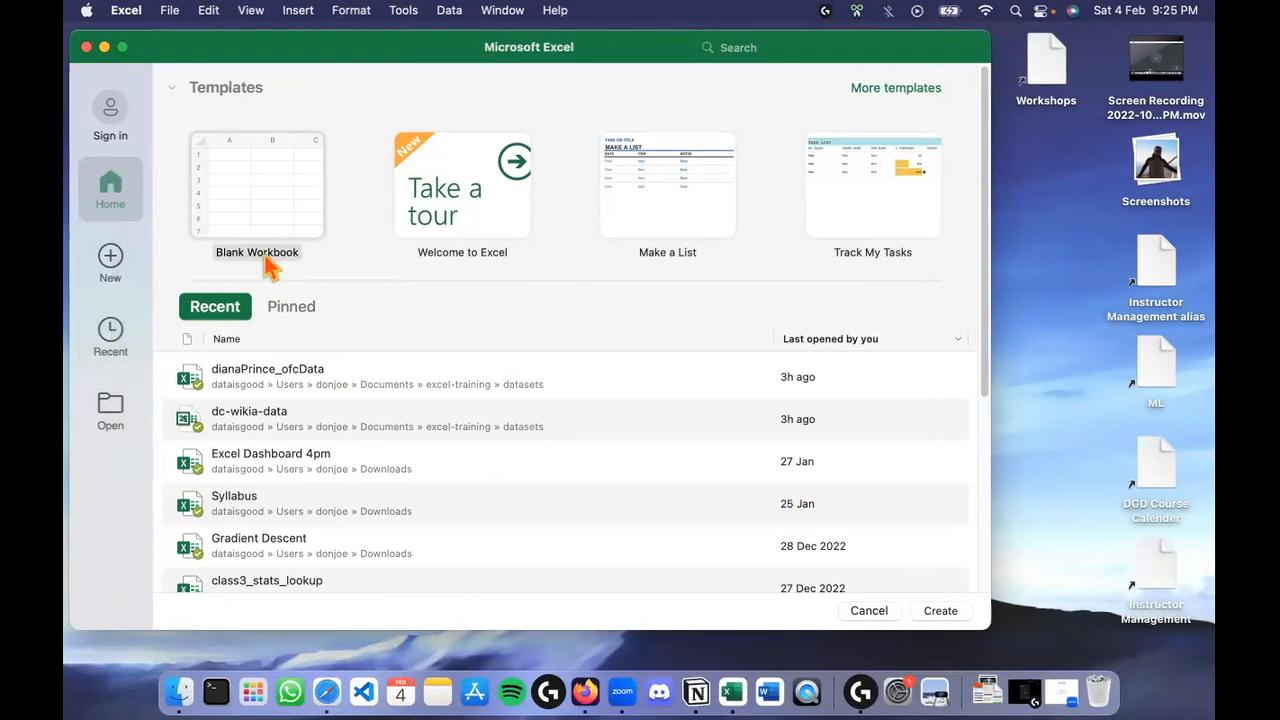
pyautogui.scroll(-2, 315, 445)
pyautogui.scroll(2, 295, 505)
pyautogui.scroll(-5, 285, 460)
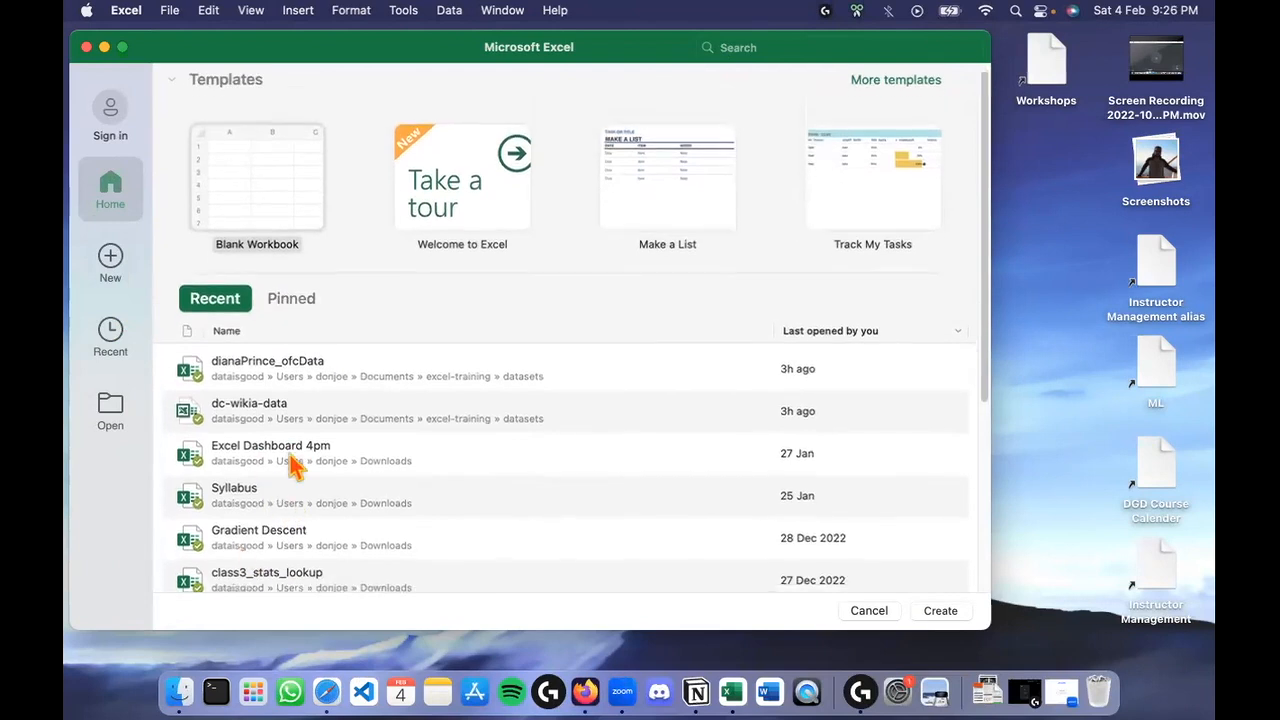
pyautogui.scroll(5, 305, 470)
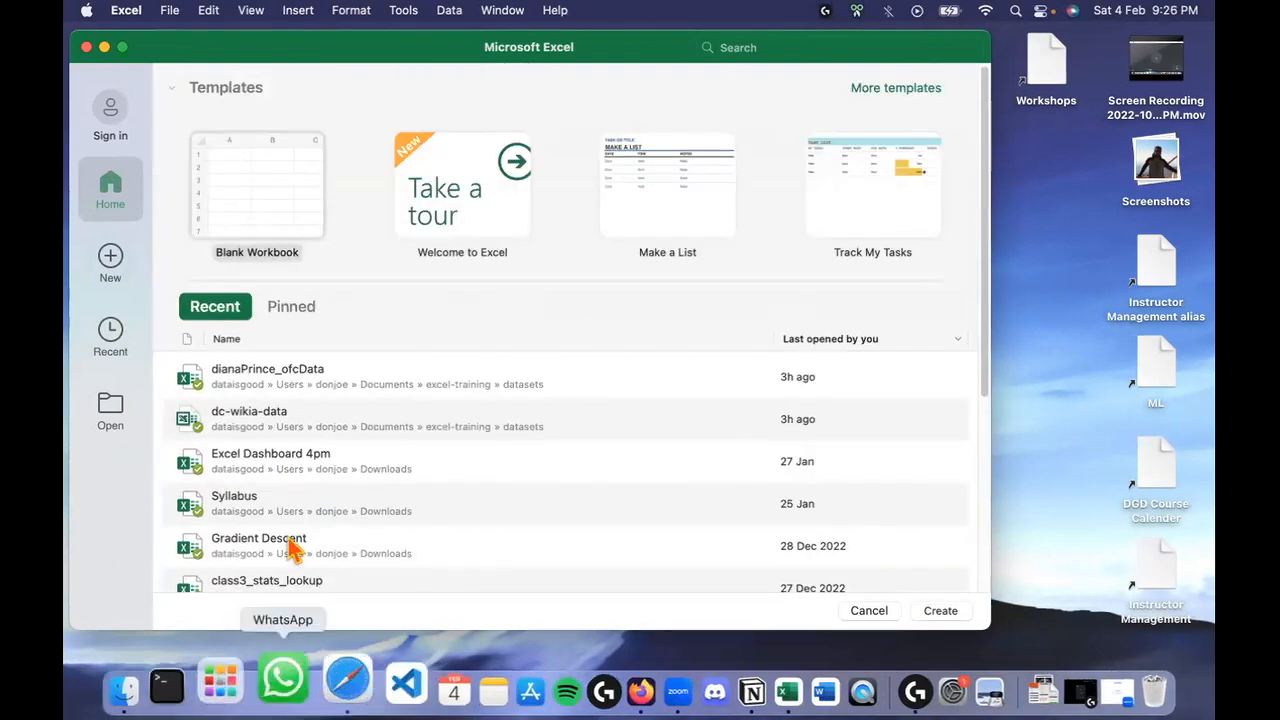
pyautogui.doubleClick(257, 200)
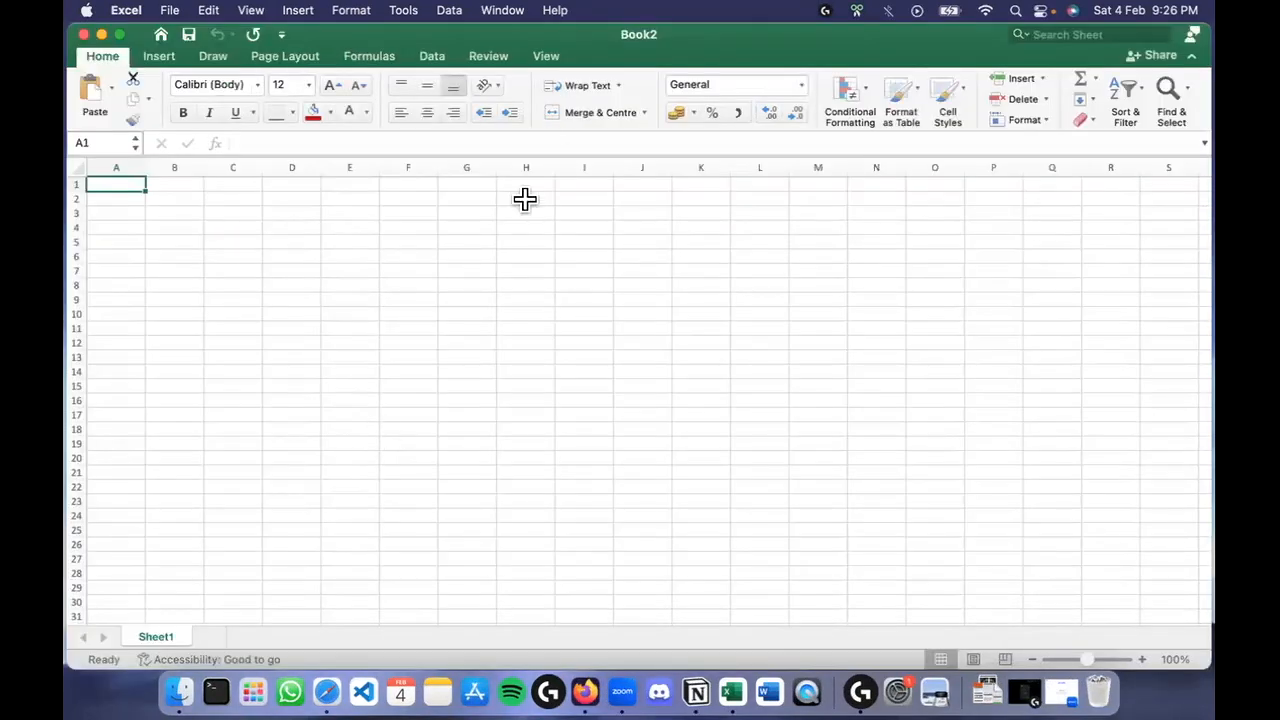
pyautogui.click(118, 35)
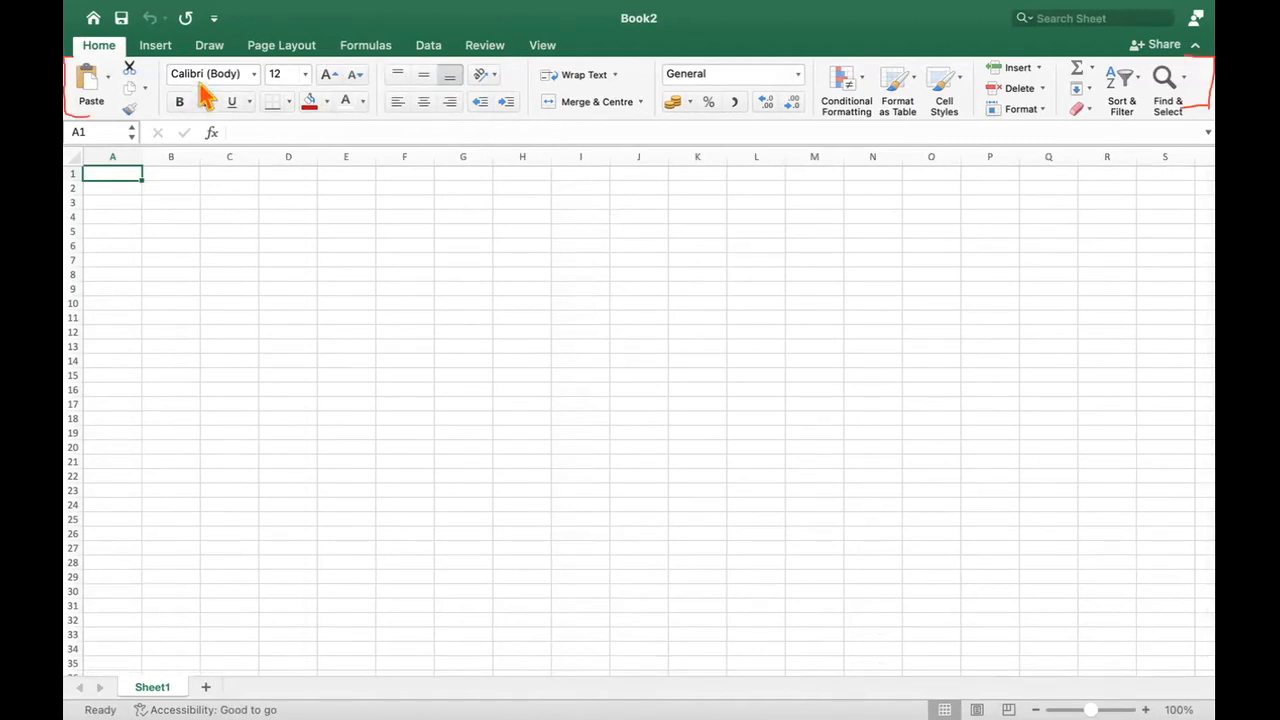
# Step: Hatch the bracketed command area above the worksheet with red diagonal strokes across its full width
pyautogui.moveTo(135, 60); pyautogui.dragTo(104, 99)
pyautogui.moveTo(197, 59); pyautogui.dragTo(156, 104)
pyautogui.moveTo(258, 65); pyautogui.dragTo(216, 111)
pyautogui.moveTo(368, 62); pyautogui.dragTo(321, 113)
pyautogui.moveTo(445, 66); pyautogui.dragTo(399, 115)
pyautogui.moveTo(553, 69); pyautogui.dragTo(493, 122)
pyautogui.moveTo(609, 61); pyautogui.dragTo(557, 116)
pyautogui.moveTo(688, 65); pyautogui.dragTo(641, 97)
pyautogui.moveTo(799, 73); pyautogui.dragTo(738, 119)
pyautogui.moveTo(916, 76); pyautogui.dragTo(851, 129)
pyautogui.moveTo(1027, 61); pyautogui.dragTo(989, 101)
pyautogui.moveTo(1099, 65); pyautogui.dragTo(1050, 105)
# Step: Draw a red arrow up to the hatched command area and handwrite "Ribbon" at its lower end
pyautogui.moveTo(1156, 60)
pyautogui.mouseDown()
pyautogui.moveTo(1096, 116)
pyautogui.moveTo(1048, 291)
pyautogui.mouseUp()
pyautogui.moveTo(1084, 110); pyautogui.dragTo(1092, 133)
pyautogui.moveTo(986, 300); pyautogui.dragTo(982, 333)
pyautogui.moveTo(984, 300)
pyautogui.mouseDown()
pyautogui.moveTo(1005, 328)
pyautogui.moveTo(1094, 318)
pyautogui.mouseUp()
pyautogui.click(1010, 298)
pyautogui.moveTo(1099, 332); pyautogui.dragTo(1120, 312)
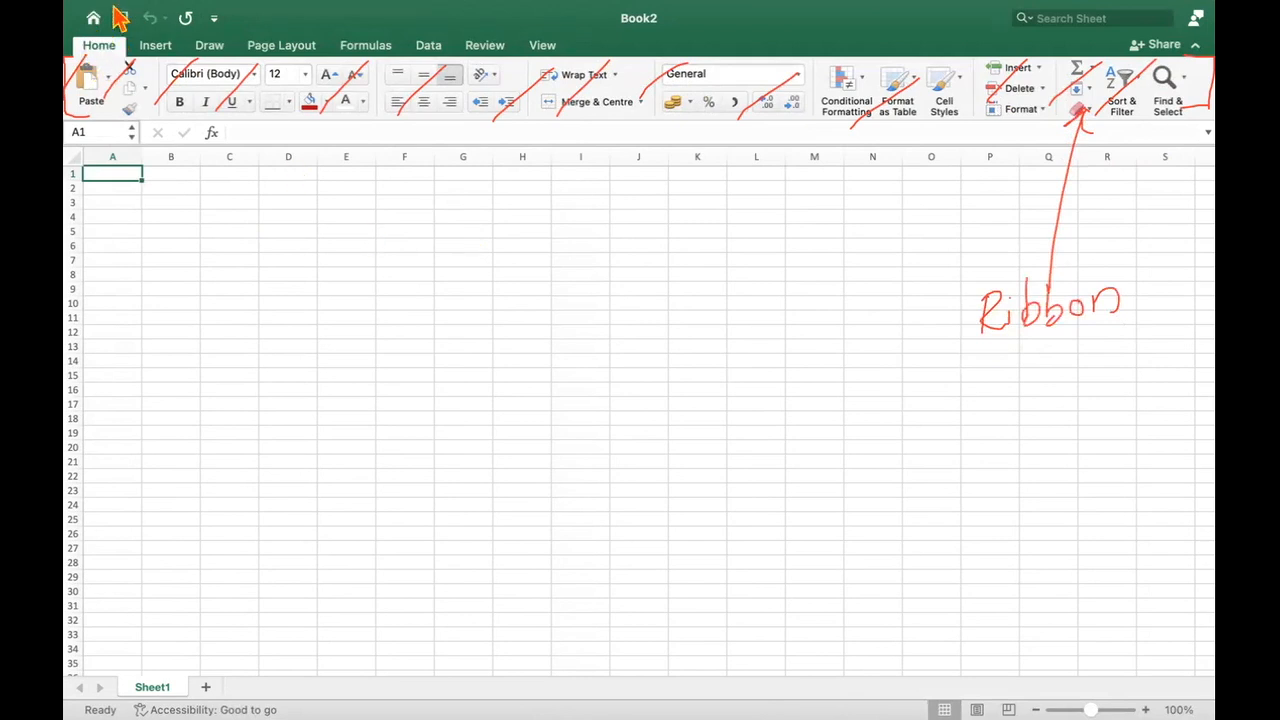
# Step: Circle the area by the home icon in red, draw a line down from it, and handwrite a double-underlined "File" label
pyautogui.moveTo(75, 5)
pyautogui.moveTo(79, 36)
pyautogui.mouseDown()
pyautogui.moveTo(77, 228)
pyautogui.moveTo(134, 240)
pyautogui.mouseUp()
pyautogui.moveTo(75, 281); pyautogui.dragTo(154, 265)
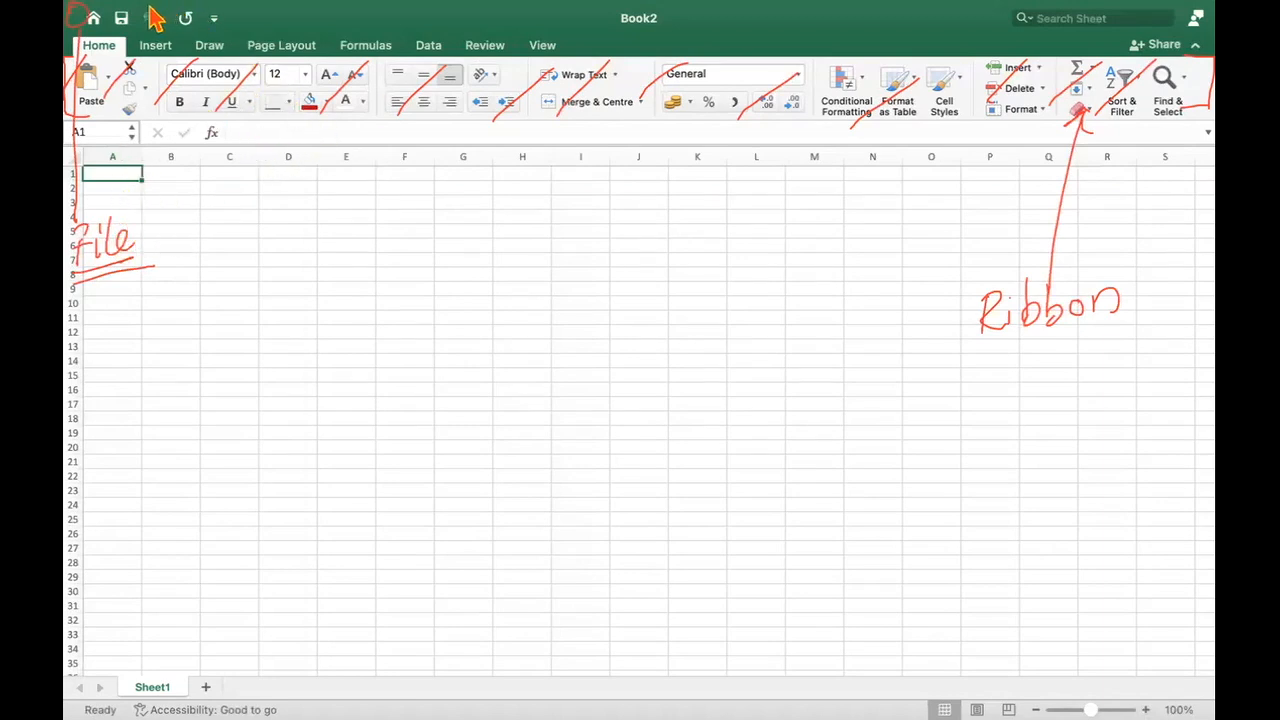
pyautogui.moveTo(178, 29)
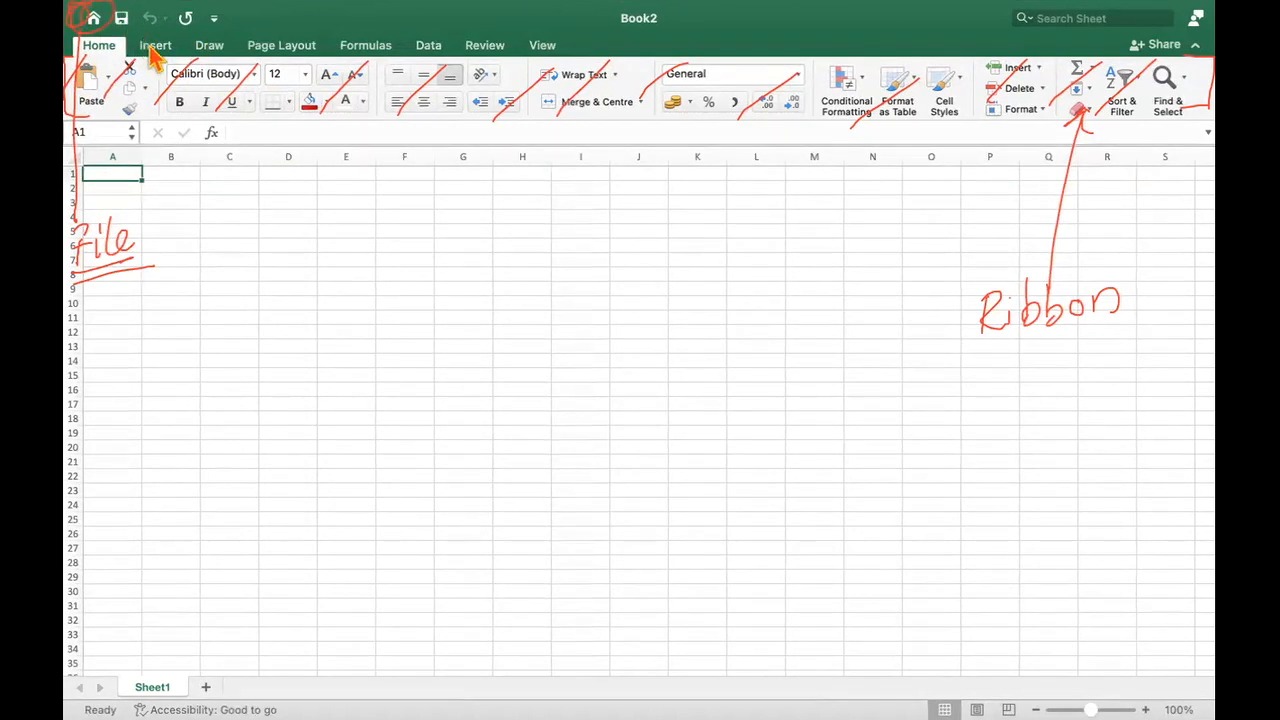
# Step: Look through the Insert, Draw, Page Layout, Formulas, Review and View command sets, and return to the Home commands
pyautogui.click(312, 604)
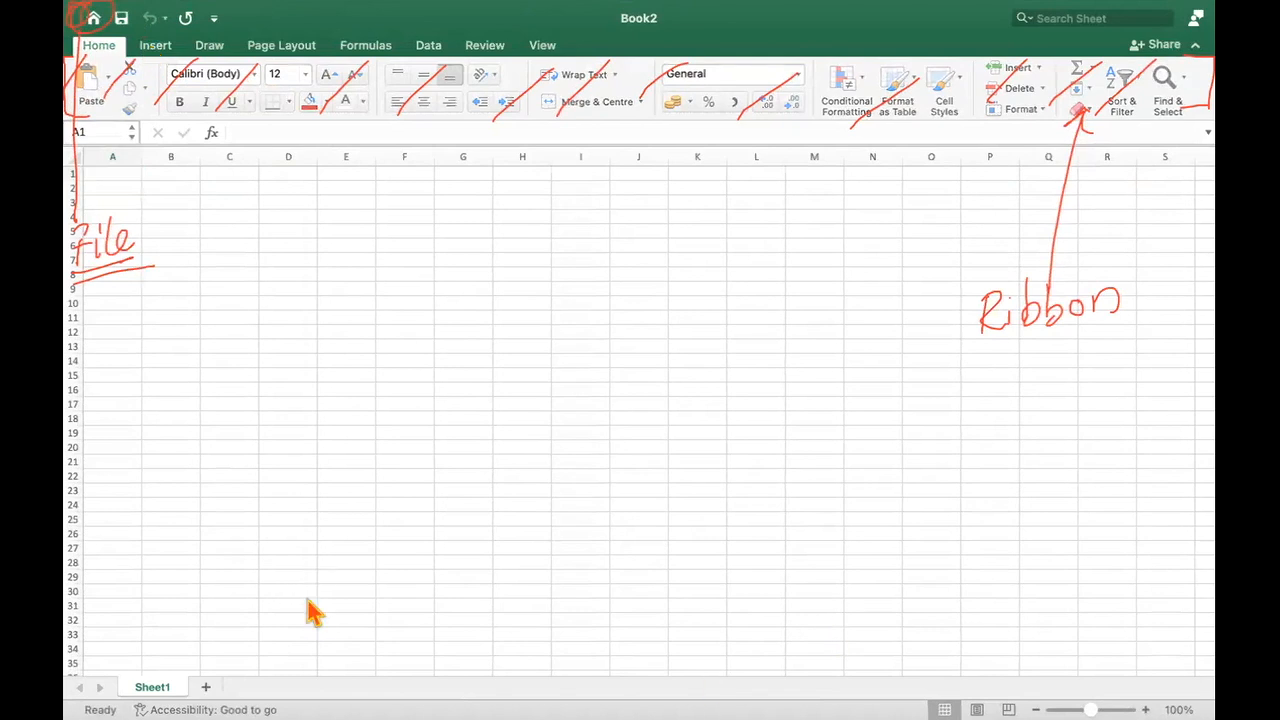
pyautogui.click(156, 50)
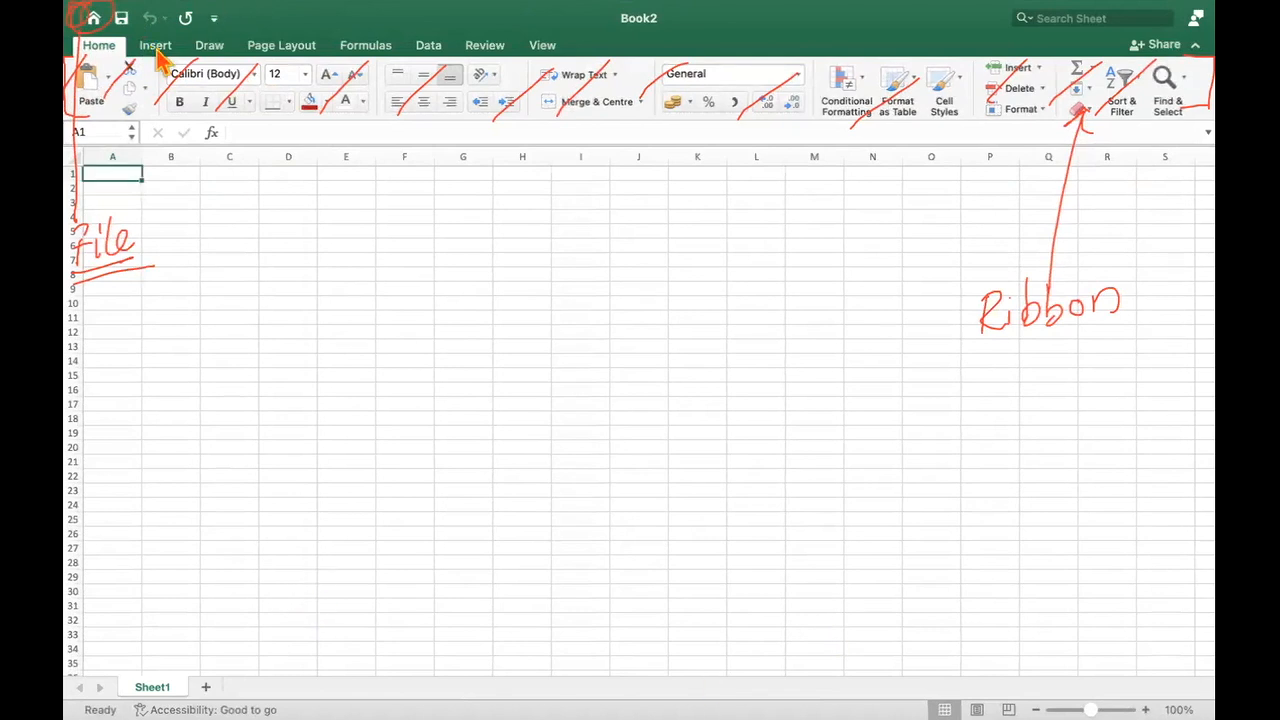
pyautogui.click(157, 46)
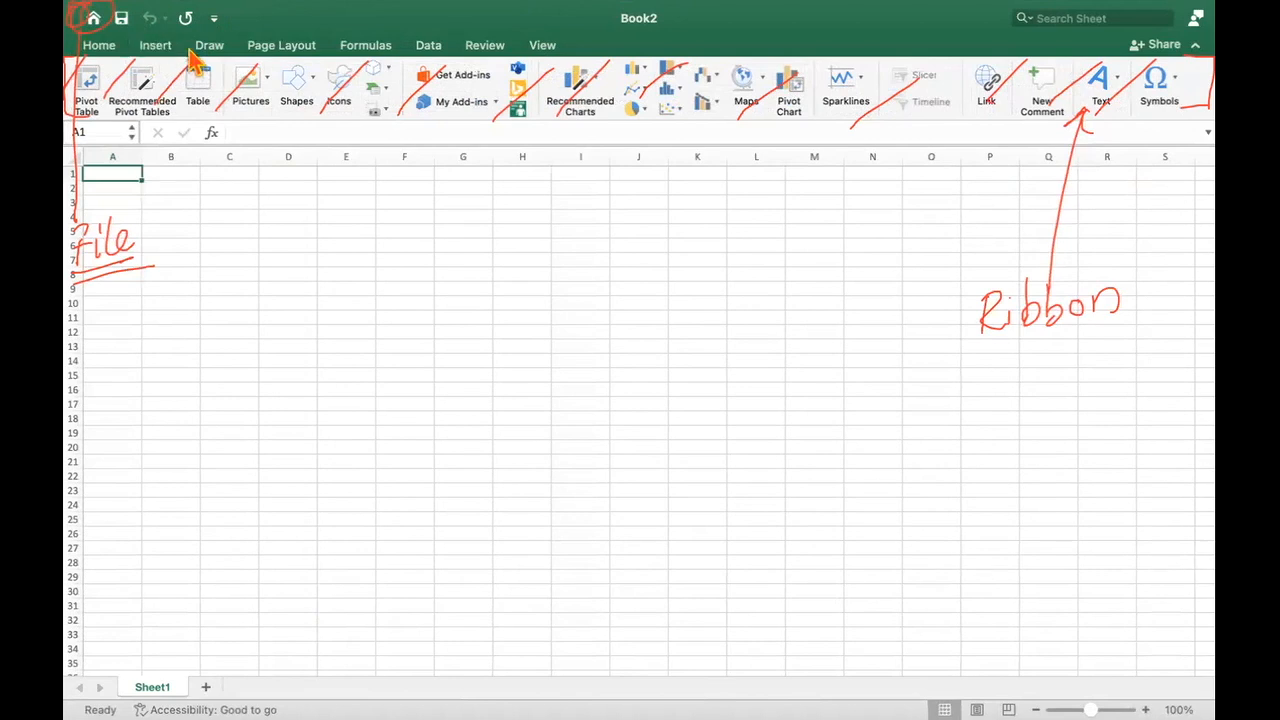
pyautogui.click(209, 47)
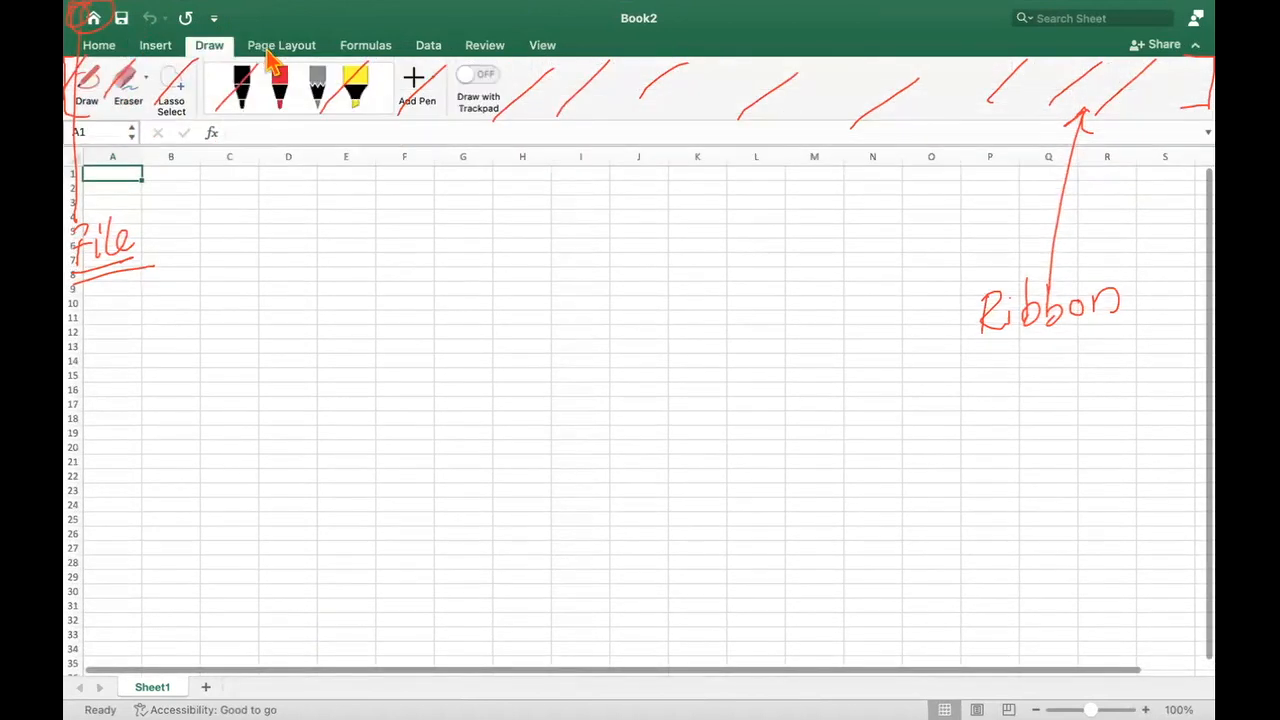
pyautogui.click(256, 50)
pyautogui.click(259, 49)
pyautogui.click(285, 49)
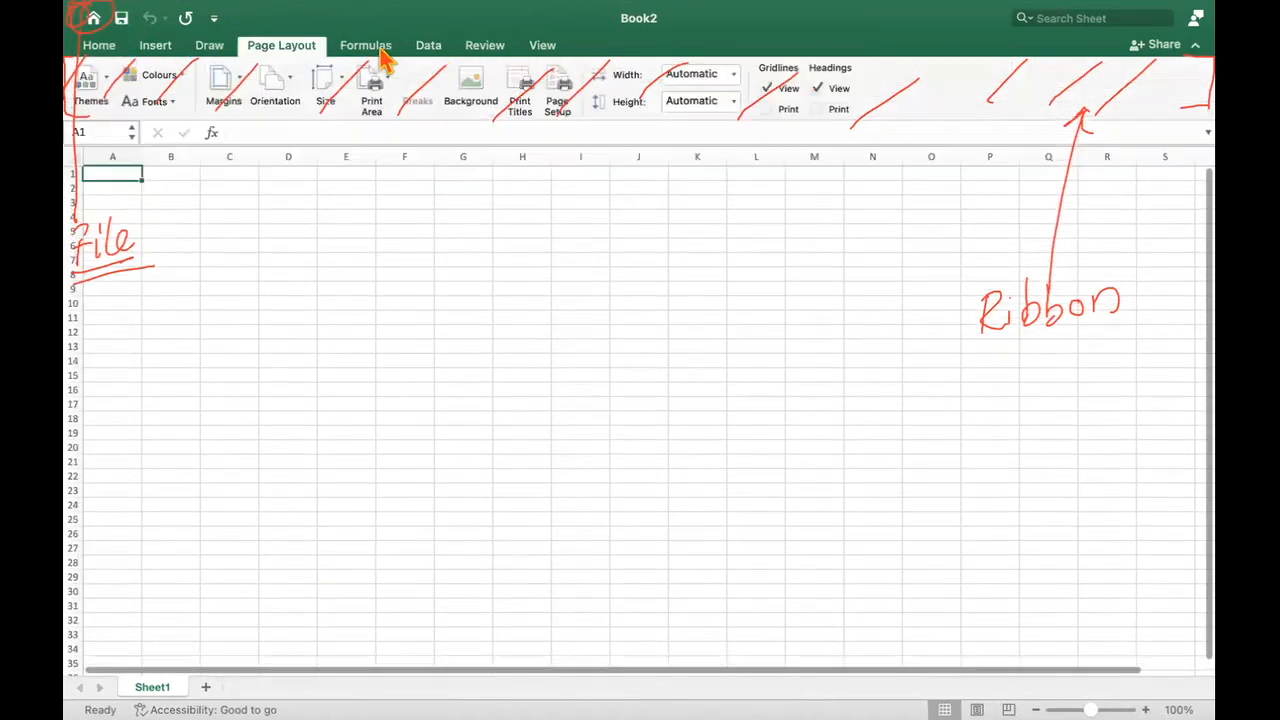
pyautogui.click(382, 49)
pyautogui.click(485, 47)
pyautogui.click(540, 47)
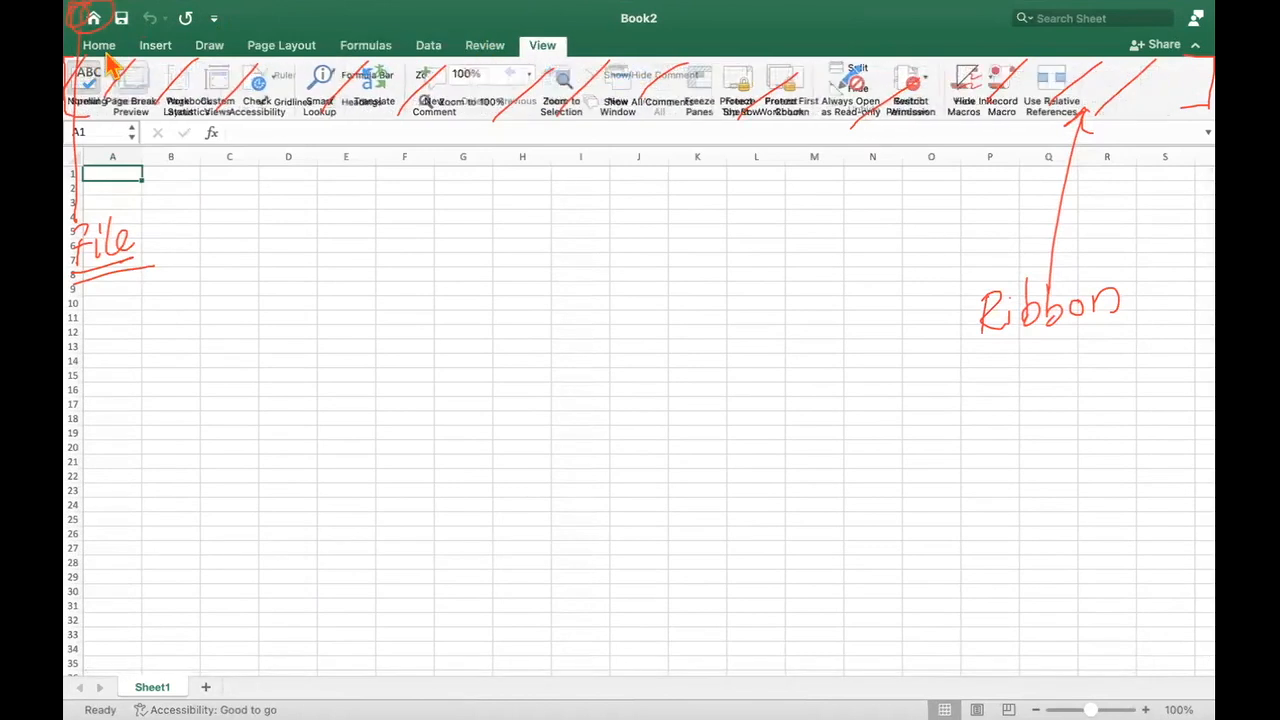
pyautogui.click(104, 47)
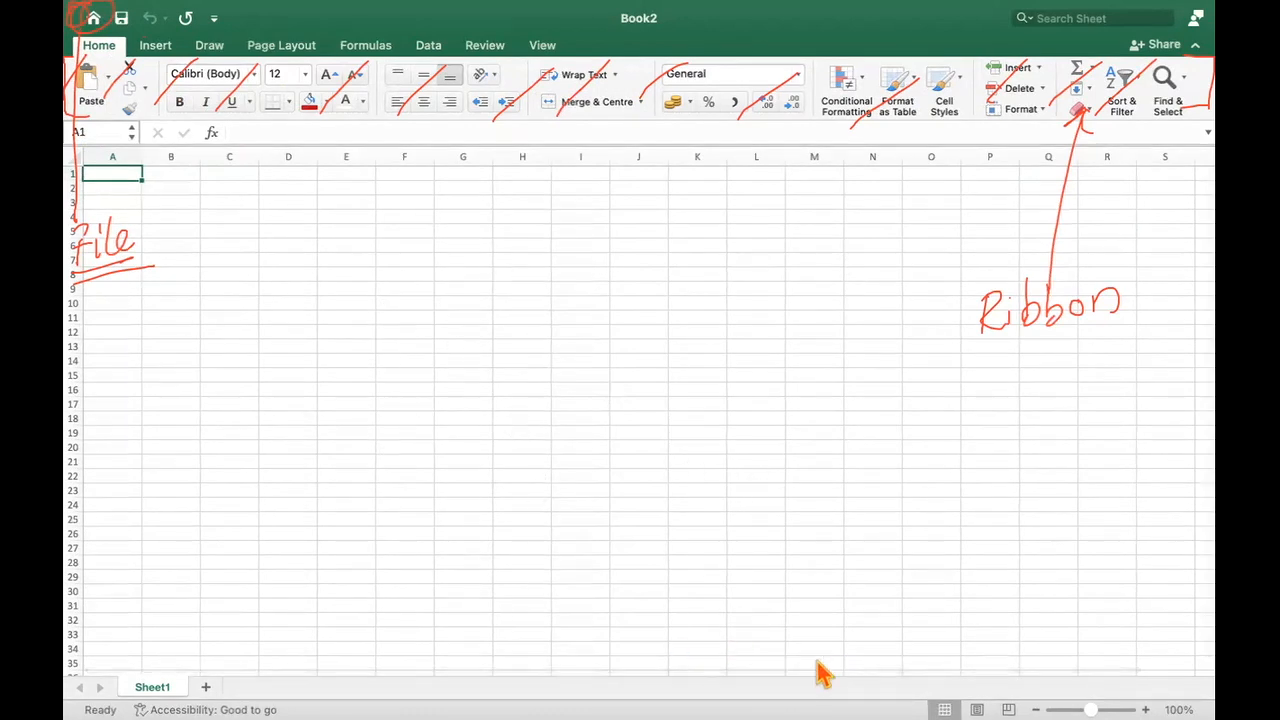
# Step: Handwrite "work space" and, below it, "work sheet" in red across the middle of the cell grid
pyautogui.moveTo(414, 378)
pyautogui.mouseDown()
pyautogui.moveTo(451, 409)
pyautogui.moveTo(520, 372)
pyautogui.mouseUp()
pyautogui.moveTo(583, 345)
pyautogui.mouseDown()
pyautogui.moveTo(614, 371)
pyautogui.moveTo(623, 351)
pyautogui.moveTo(752, 266)
pyautogui.mouseUp()
pyautogui.moveTo(516, 426)
pyautogui.mouseDown()
pyautogui.moveTo(594, 429)
pyautogui.moveTo(604, 414)
pyautogui.moveTo(714, 397)
pyautogui.moveTo(754, 366)
pyautogui.moveTo(758, 343)
pyautogui.mouseUp()
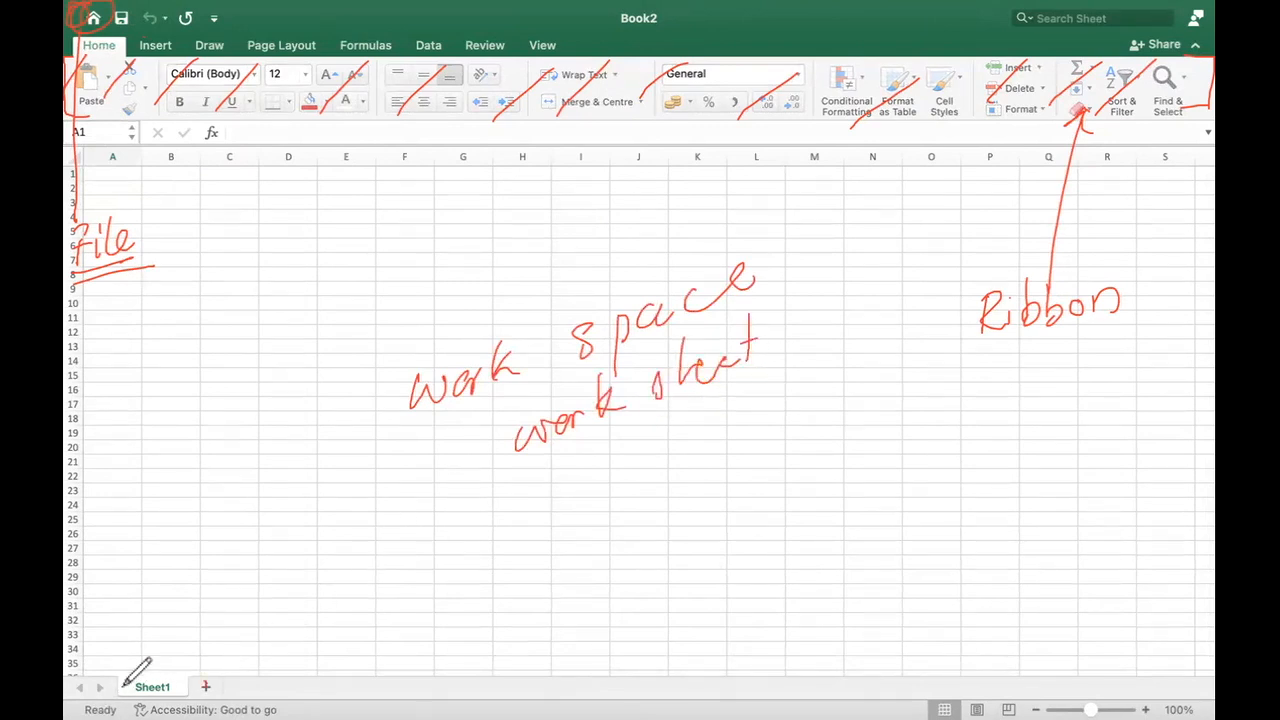
# Step: Circle and label the sheet controls in red: "sheet name" for Sheet1, "Add new sheet" for the plus sign, and "Toggle" for the arrows
pyautogui.moveTo(150, 700)
pyautogui.mouseDown()
pyautogui.moveTo(178, 668)
pyautogui.moveTo(168, 600)
pyautogui.moveTo(206, 543)
pyautogui.moveTo(296, 492)
pyautogui.moveTo(293, 512)
pyautogui.mouseUp()
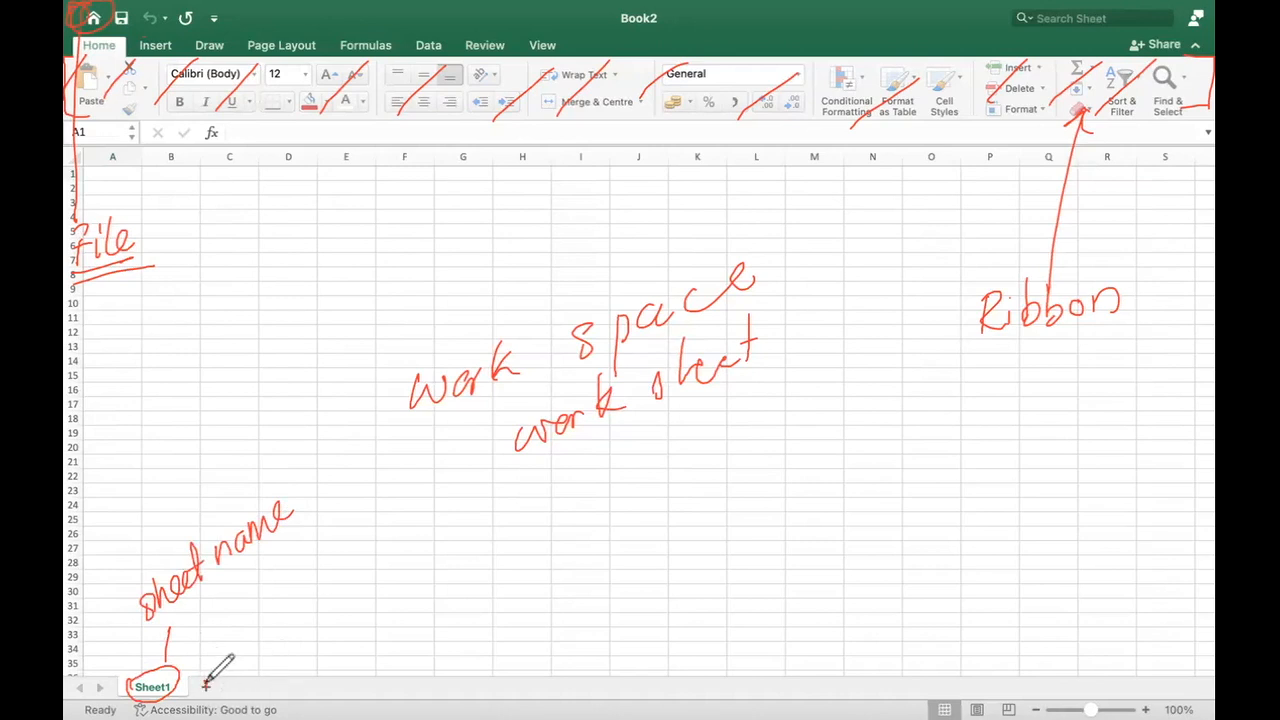
pyautogui.moveTo(218, 684)
pyautogui.mouseDown()
pyautogui.moveTo(303, 669)
pyautogui.moveTo(320, 684)
pyautogui.moveTo(371, 656)
pyautogui.moveTo(419, 663)
pyautogui.mouseUp()
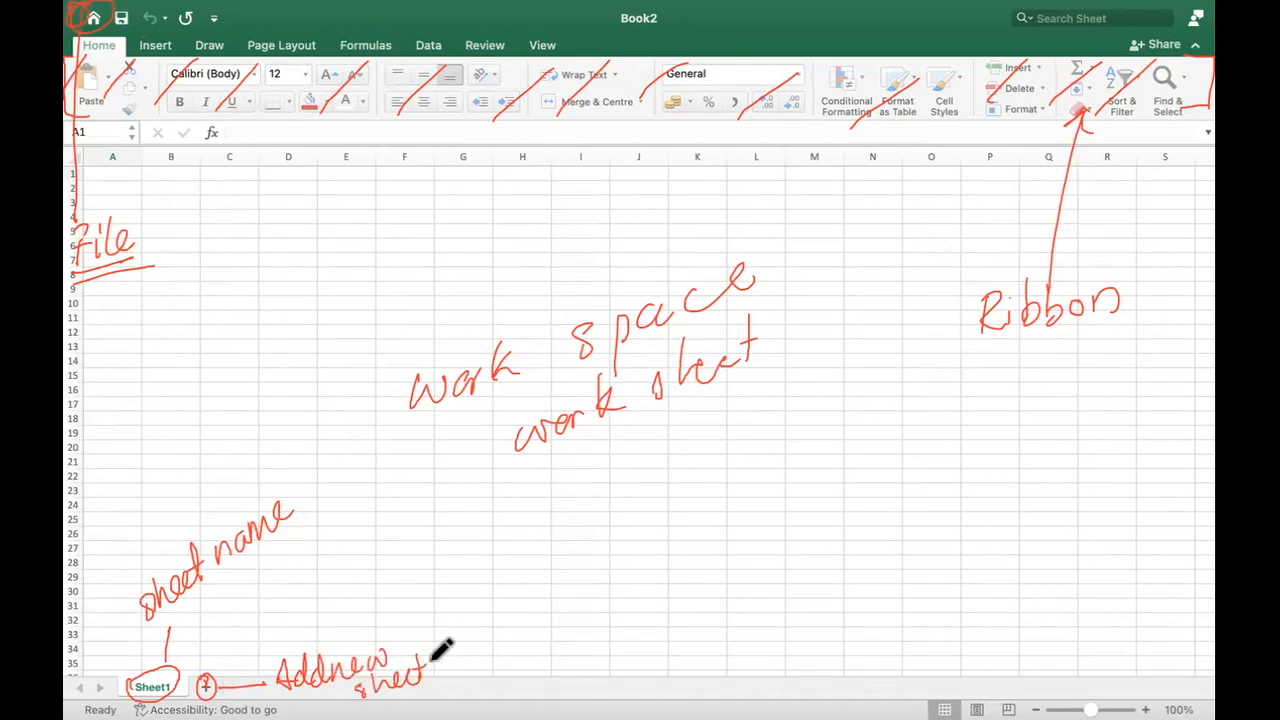
pyautogui.press('Escape')
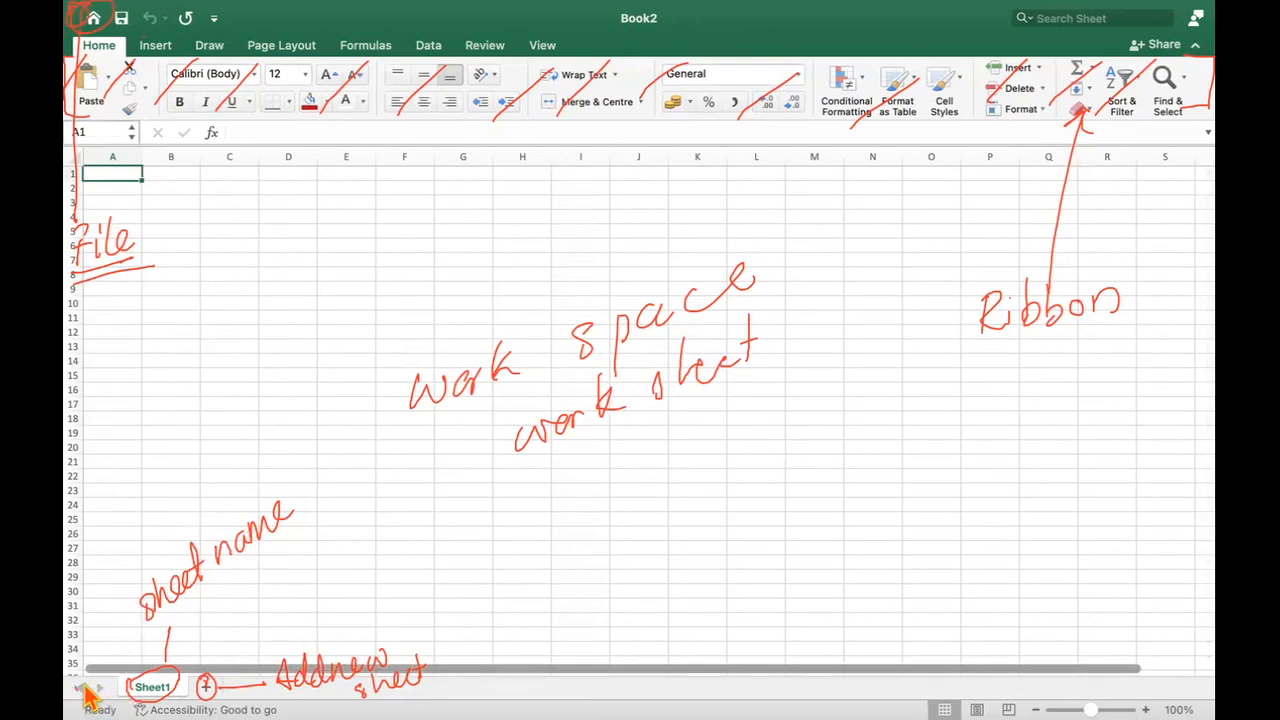
pyautogui.moveTo(101, 685)
pyautogui.mouseDown()
pyautogui.moveTo(88, 652)
pyautogui.moveTo(120, 588)
pyautogui.mouseUp()
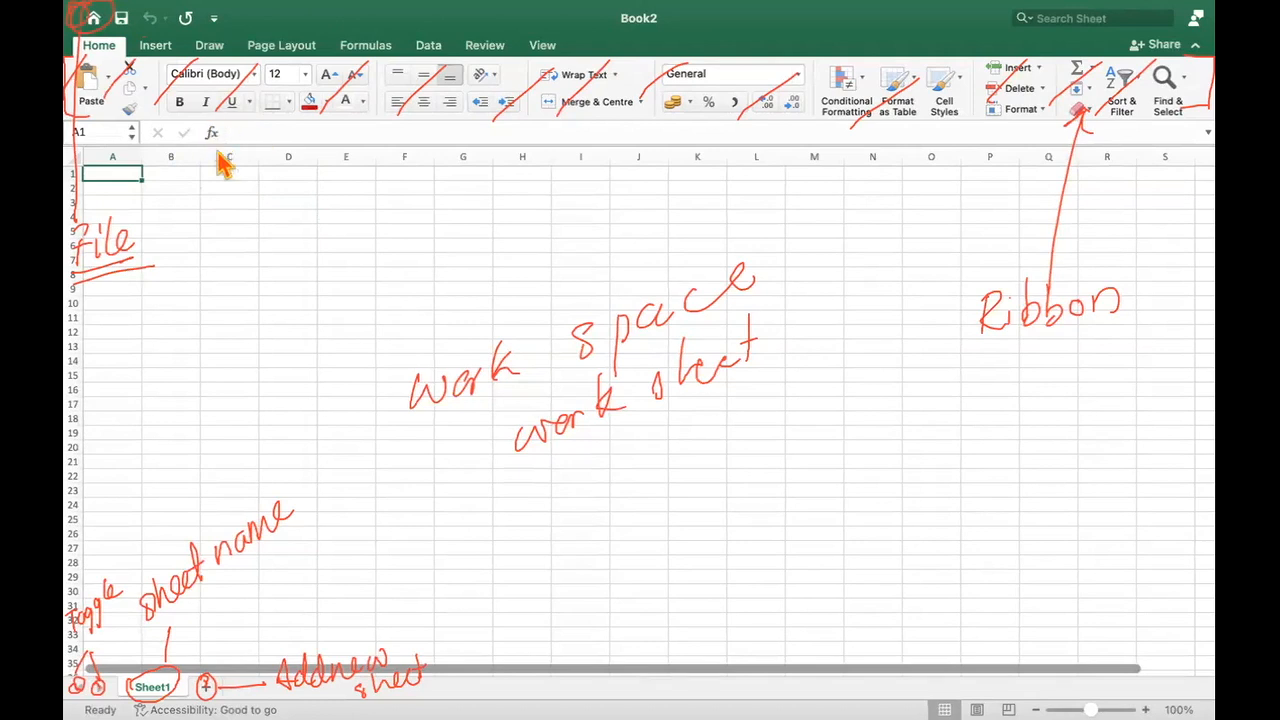
# Step: Circle the fx symbol and the A1 reference in red and label them "Formula Bar" and "Name Box"
pyautogui.moveTo(213, 119)
pyautogui.mouseDown()
pyautogui.moveTo(200, 133)
pyautogui.moveTo(211, 121)
pyautogui.moveTo(386, 129)
pyautogui.moveTo(381, 138)
pyautogui.mouseUp()
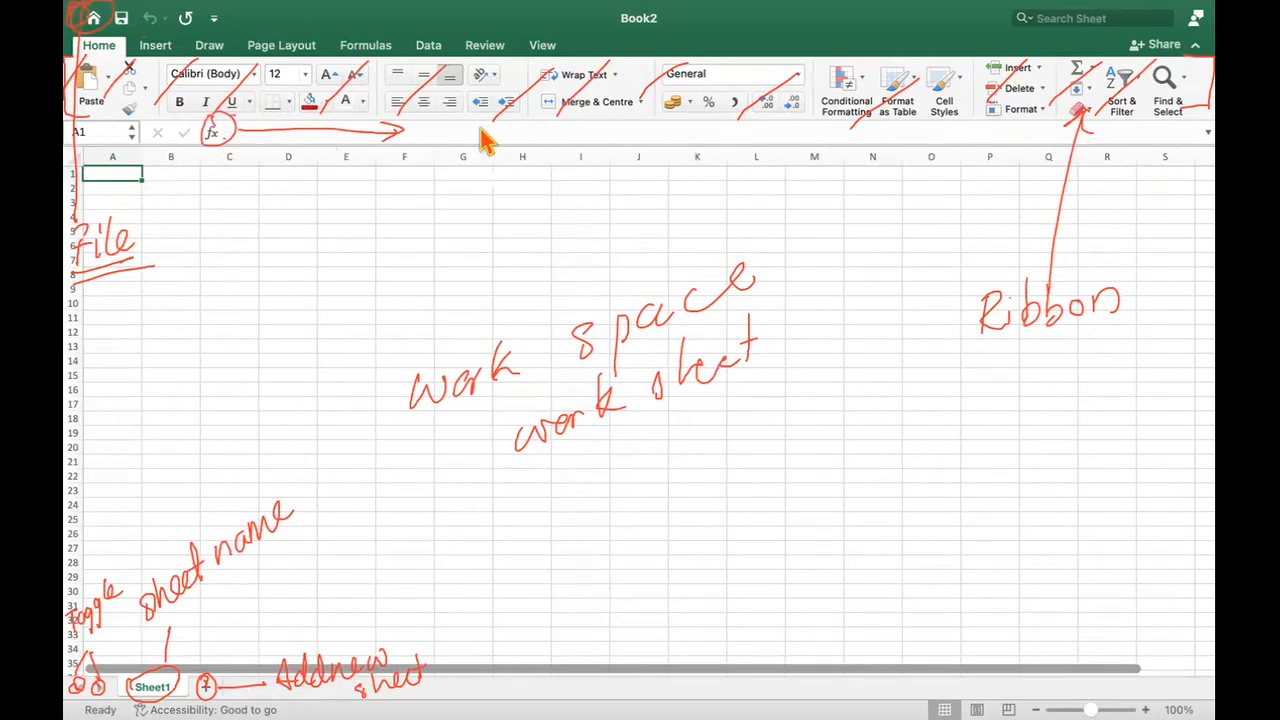
pyautogui.moveTo(480, 143)
pyautogui.mouseDown()
pyautogui.moveTo(578, 145)
pyautogui.moveTo(643, 129)
pyautogui.moveTo(634, 146)
pyautogui.moveTo(643, 134)
pyautogui.moveTo(680, 143)
pyautogui.moveTo(688, 126)
pyautogui.mouseUp()
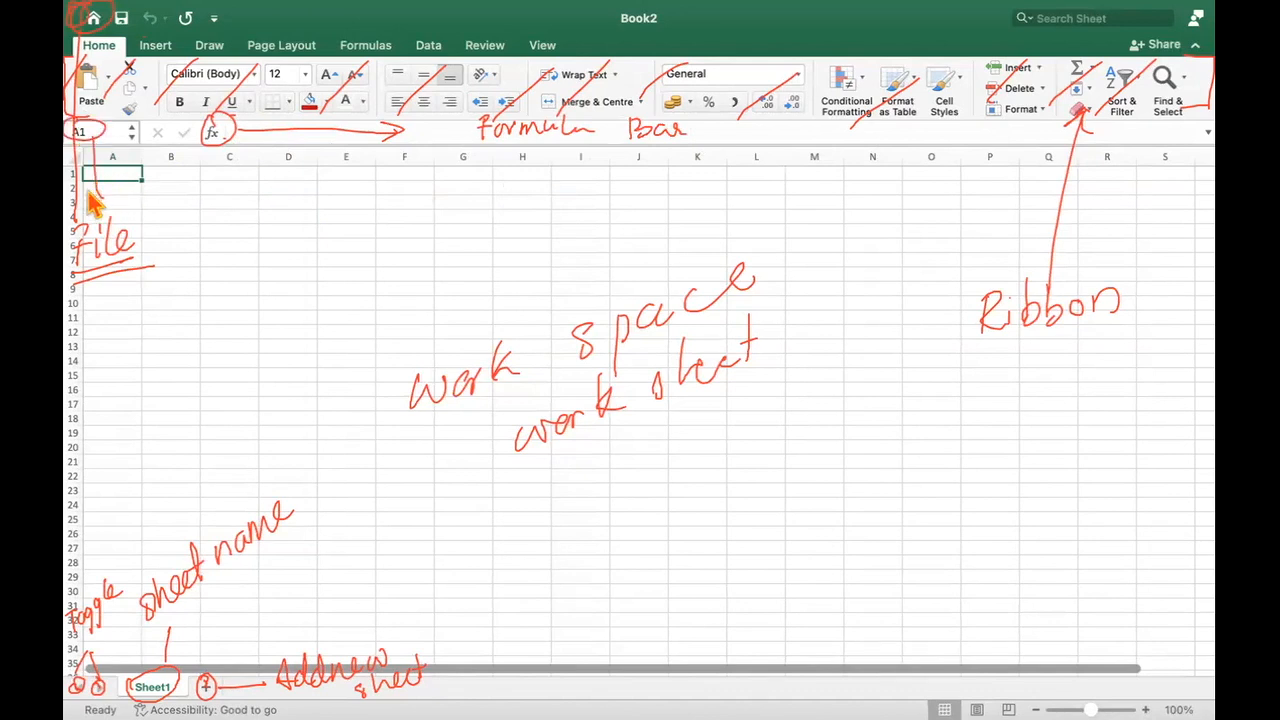
pyautogui.moveTo(113, 157); pyautogui.dragTo(207, 204)
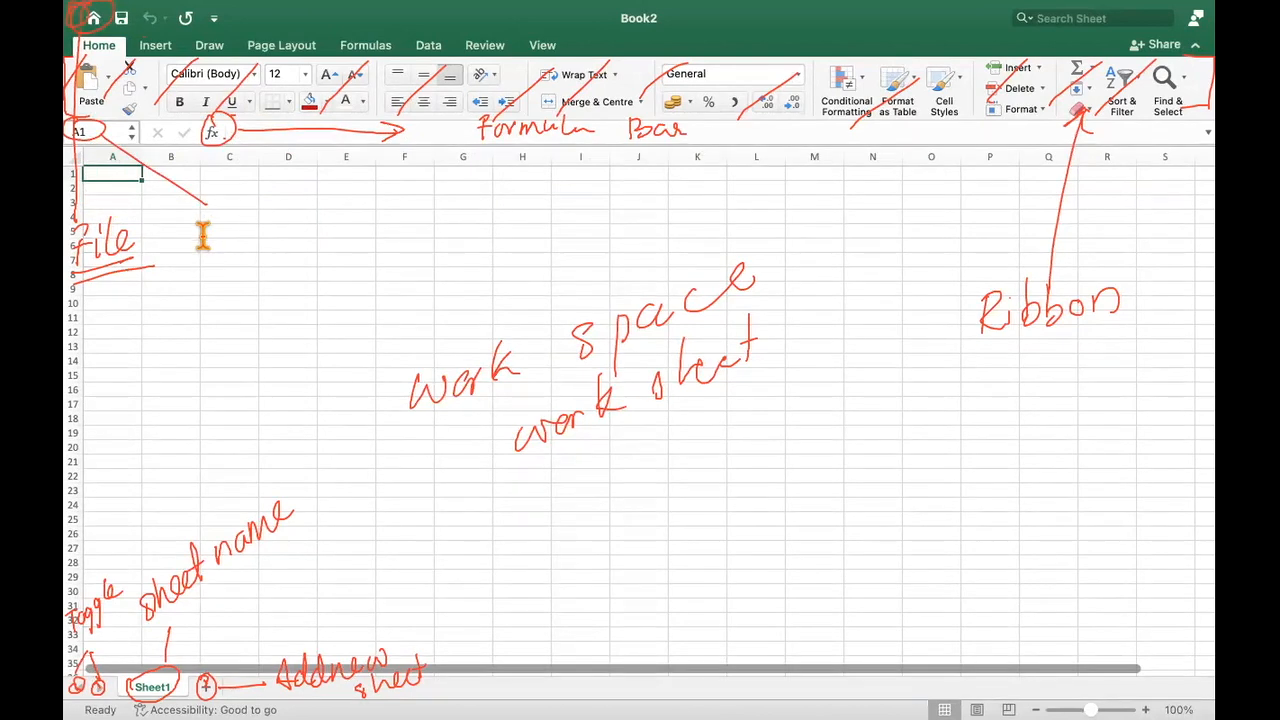
pyautogui.moveTo(218, 208)
pyautogui.mouseDown()
pyautogui.moveTo(246, 206)
pyautogui.moveTo(250, 186)
pyautogui.moveTo(264, 210)
pyautogui.moveTo(351, 214)
pyautogui.moveTo(366, 194)
pyautogui.moveTo(360, 209)
pyautogui.moveTo(405, 205)
pyautogui.mouseUp()
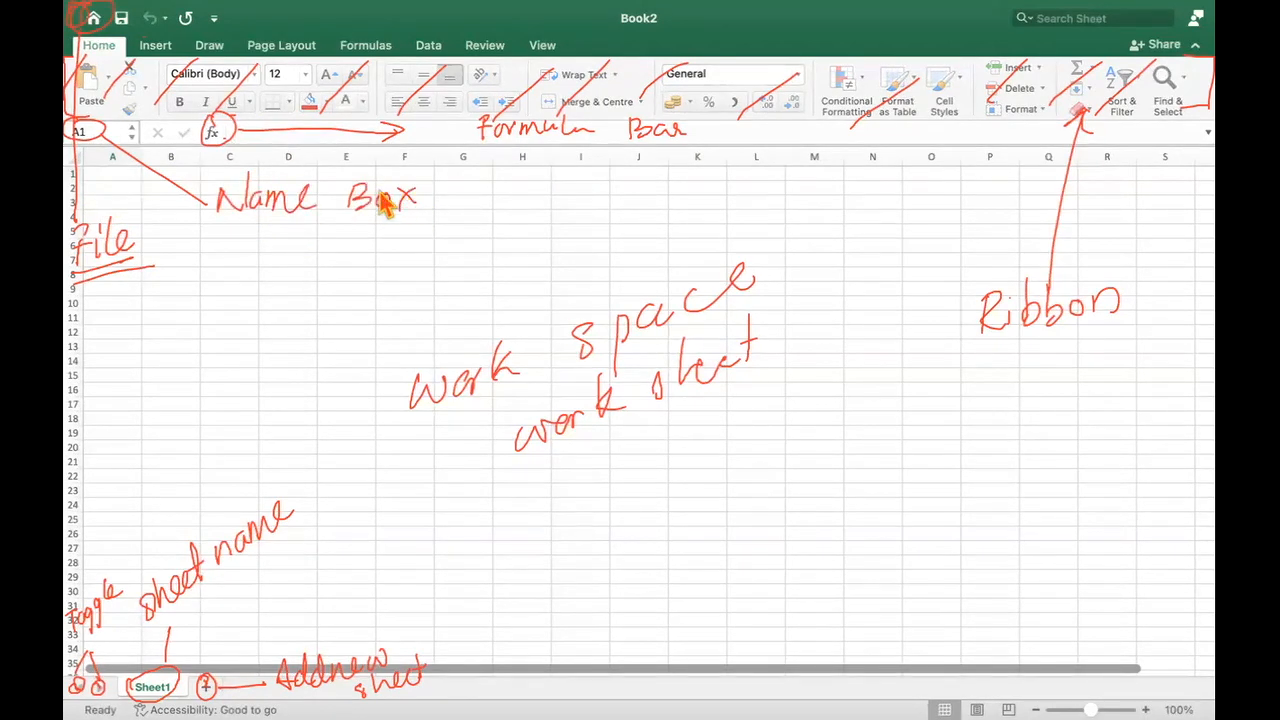
# Step: Circle the column I and row 11 headings in red and label them "Columns" and "Rows"
pyautogui.click(600, 161)
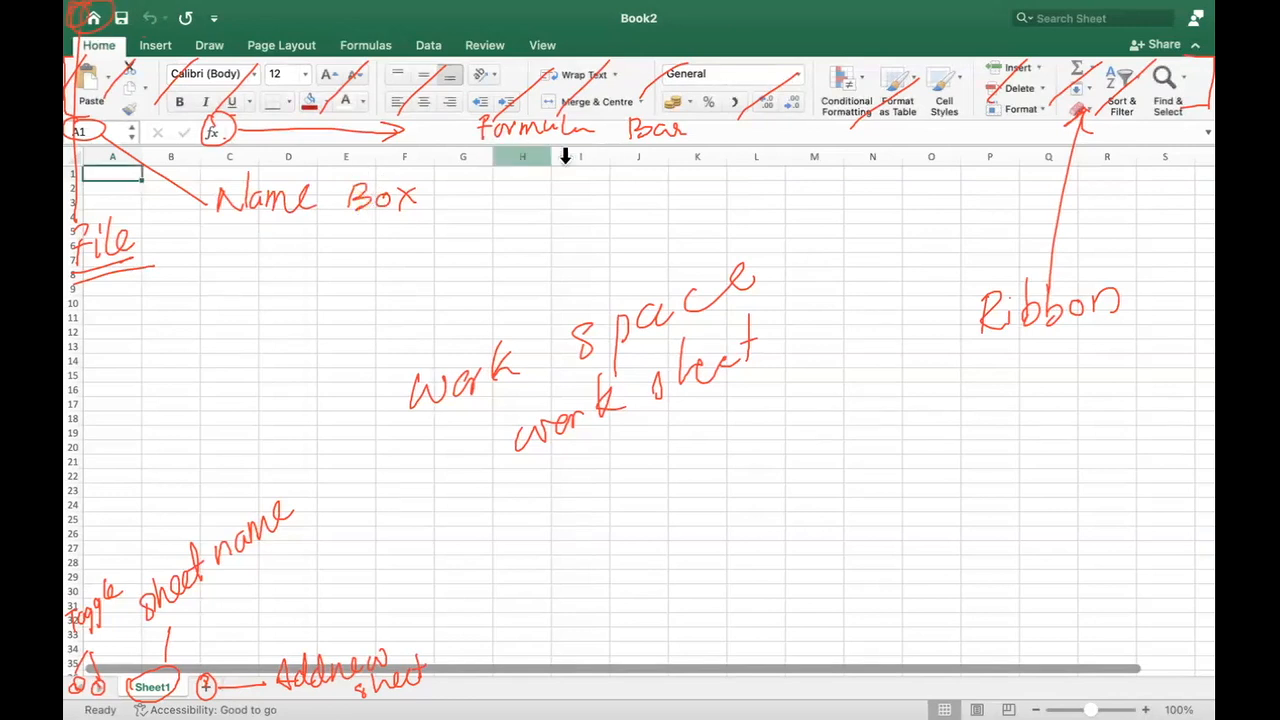
pyautogui.moveTo(576, 170)
pyautogui.mouseDown()
pyautogui.moveTo(588, 150)
pyautogui.moveTo(589, 218)
pyautogui.moveTo(609, 226)
pyautogui.moveTo(631, 216)
pyautogui.moveTo(657, 228)
pyautogui.moveTo(692, 210)
pyautogui.mouseUp()
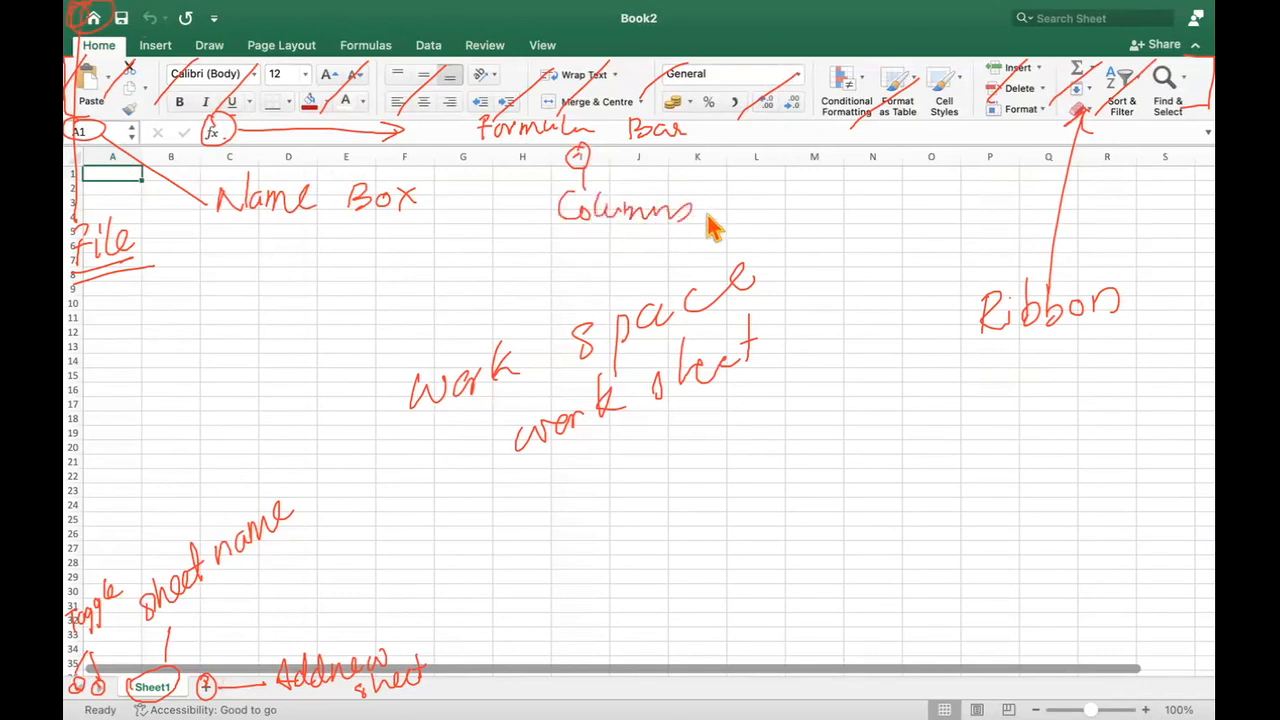
pyautogui.moveTo(77, 317)
pyautogui.mouseDown()
pyautogui.moveTo(100, 330)
pyautogui.moveTo(262, 308)
pyautogui.mouseUp()
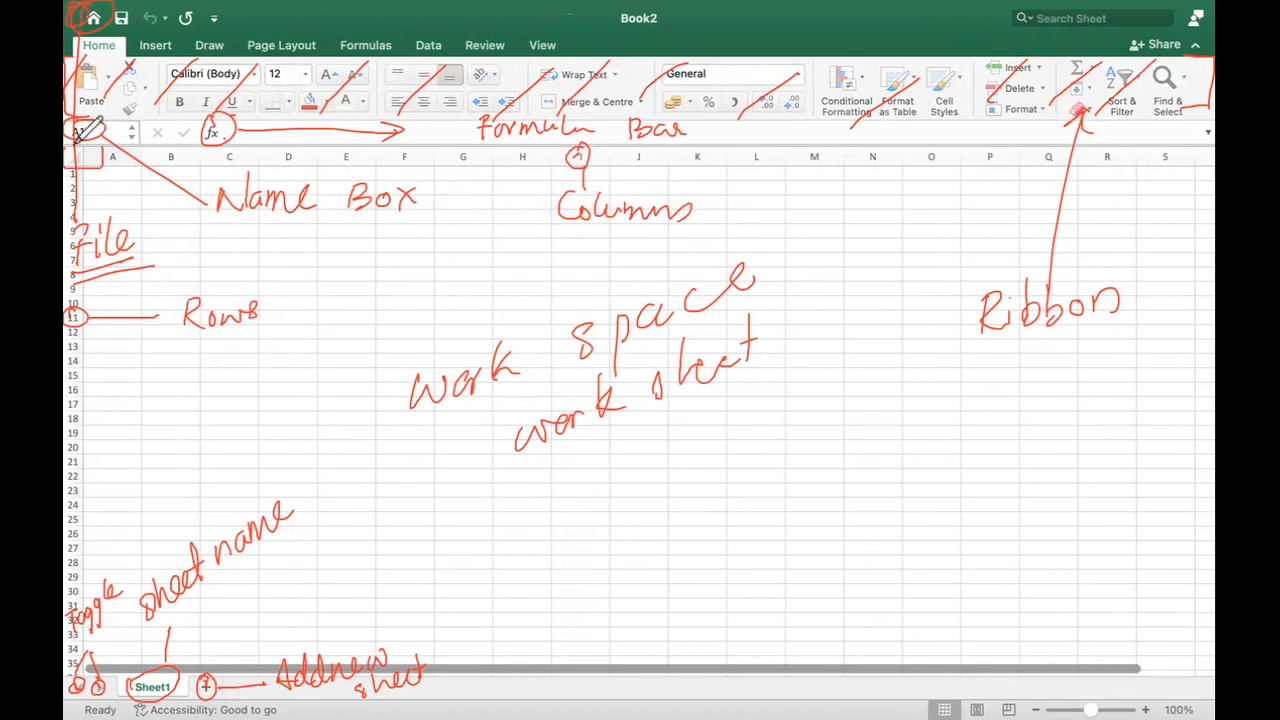
# Step: Handwrite the red label "Select All" beside the boxed corner where the row and column headings meet
pyautogui.moveTo(92, 180)
pyautogui.mouseDown()
pyautogui.moveTo(145, 176)
pyautogui.moveTo(142, 187)
pyautogui.mouseUp()
pyautogui.moveTo(103, 203); pyautogui.dragTo(112, 203)
pyautogui.moveTo(104, 199); pyautogui.dragTo(125, 201)
pyautogui.moveTo(130, 193); pyautogui.dragTo(136, 201)
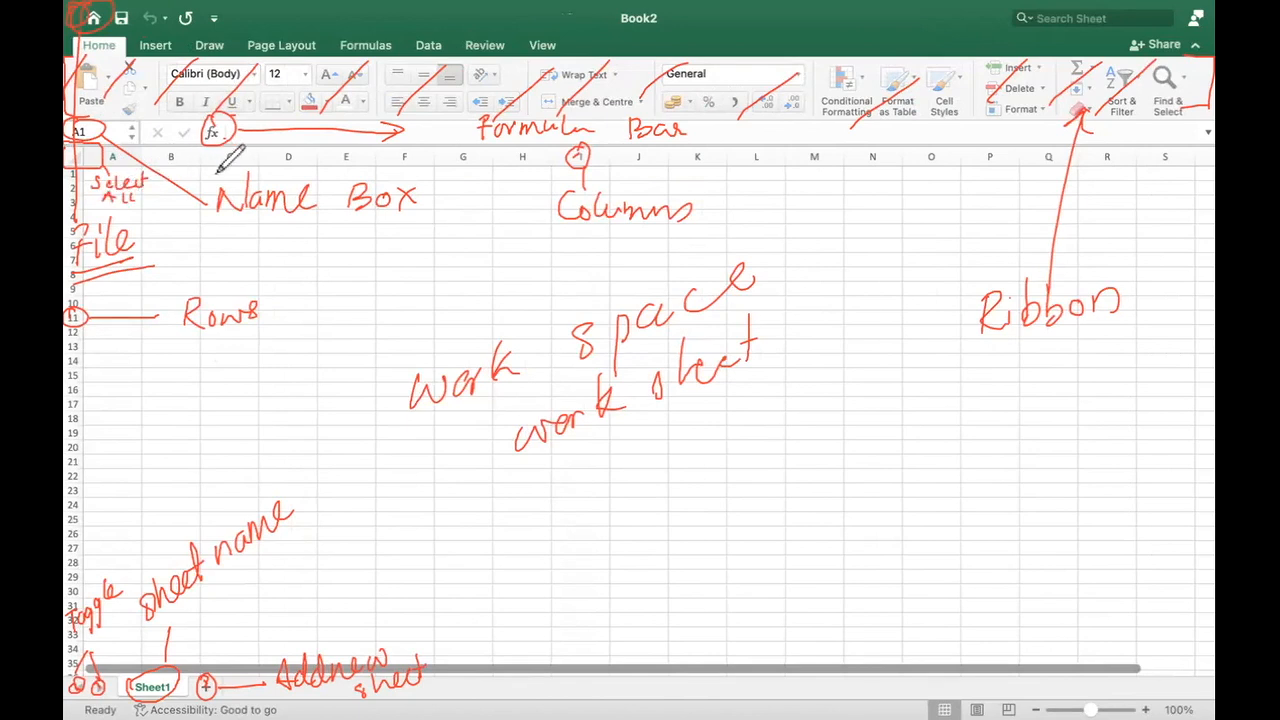
# Step: Circle the zoom-in control in red, label it "Zoom" with a connecting line, and mark the page view icons
pyautogui.hotkey('ctrl', 'Right')
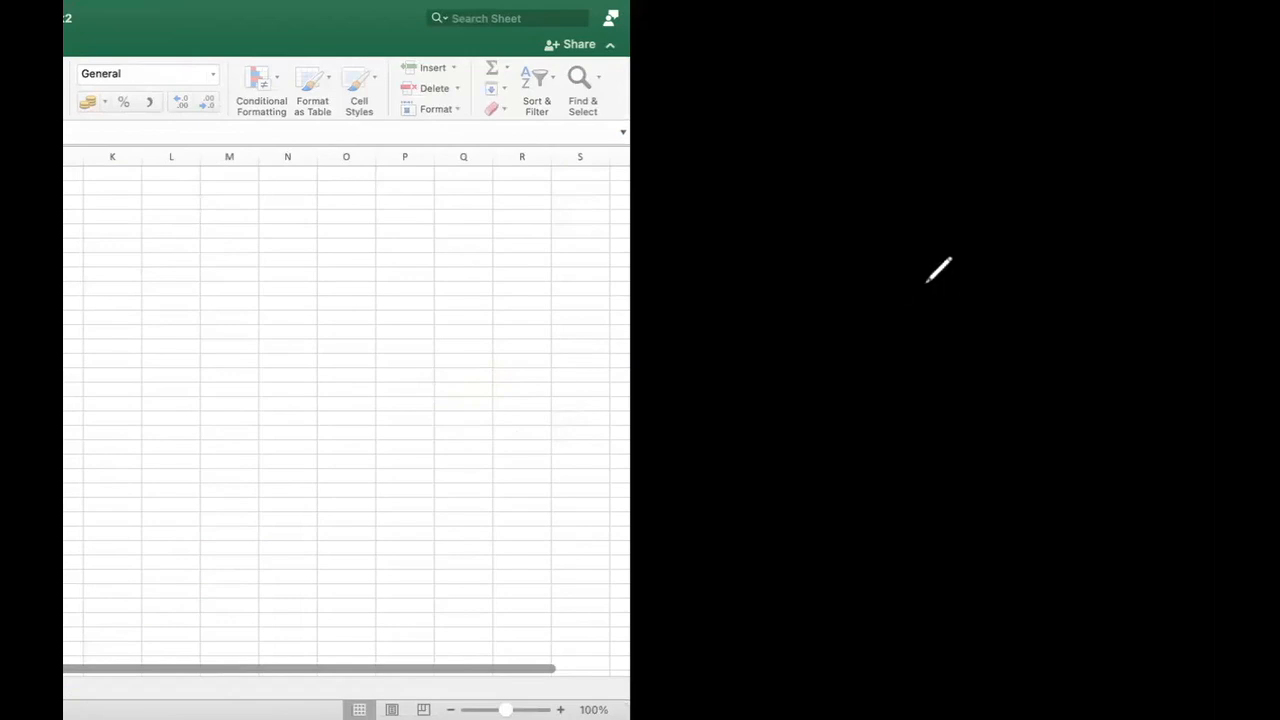
pyautogui.hotkey('ctrl', 'Left')
pyautogui.moveTo(1143, 706); pyautogui.dragTo(1152, 710)
pyautogui.moveTo(1133, 604); pyautogui.dragTo(1195, 620)
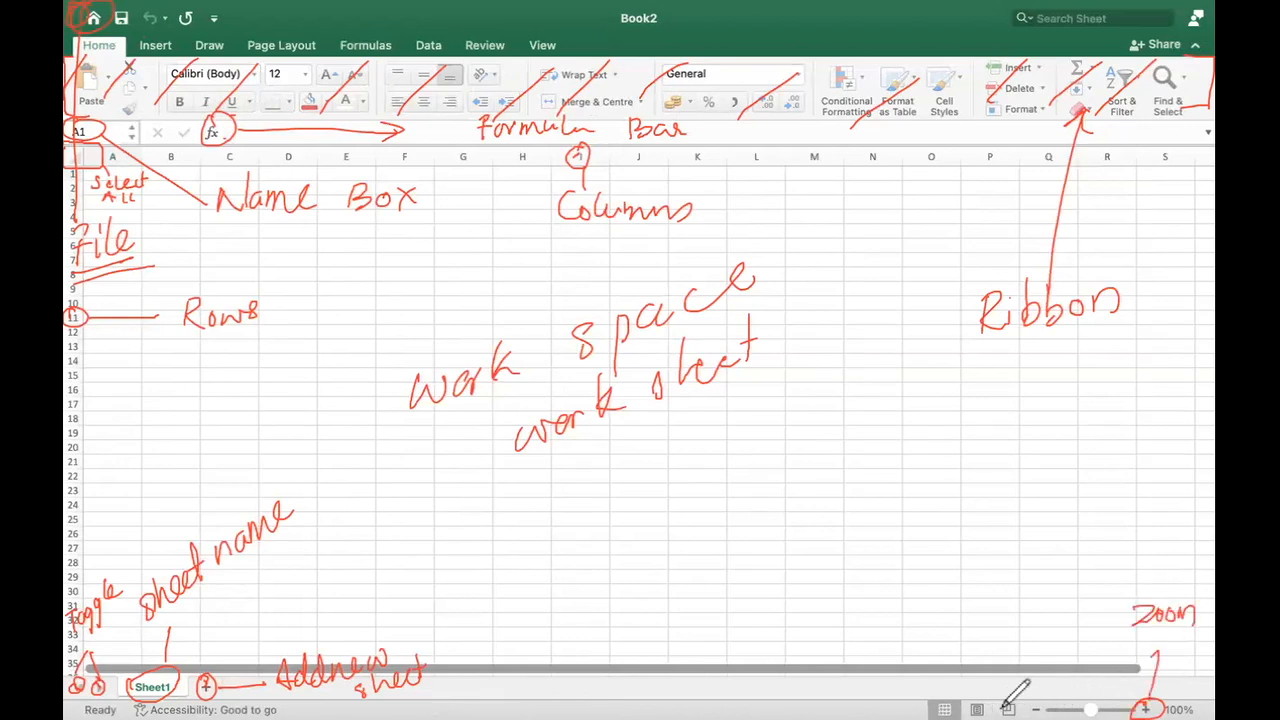
pyautogui.moveTo(1002, 708)
pyautogui.mouseDown()
pyautogui.moveTo(1034, 703)
pyautogui.moveTo(998, 708)
pyautogui.mouseUp()
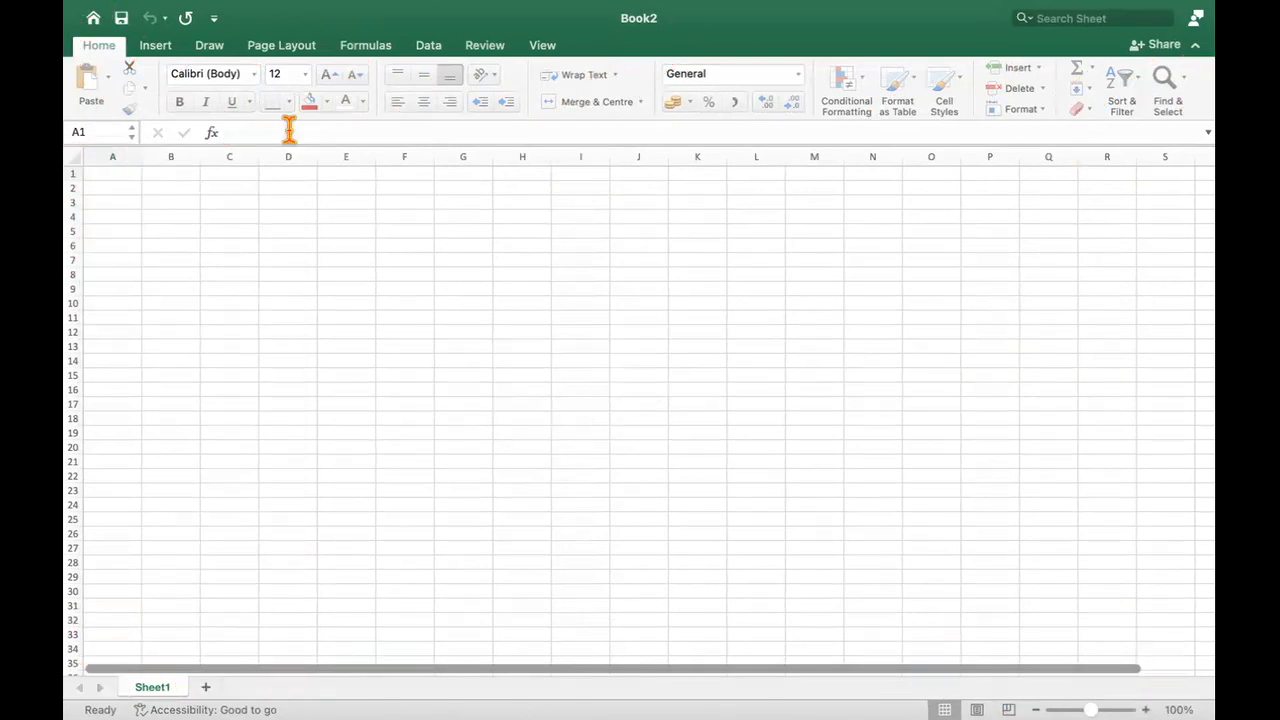
# Step: Try entering the formula =trim in cell A1 through the formula bar, and abandon the entry
pyautogui.click(288, 131)
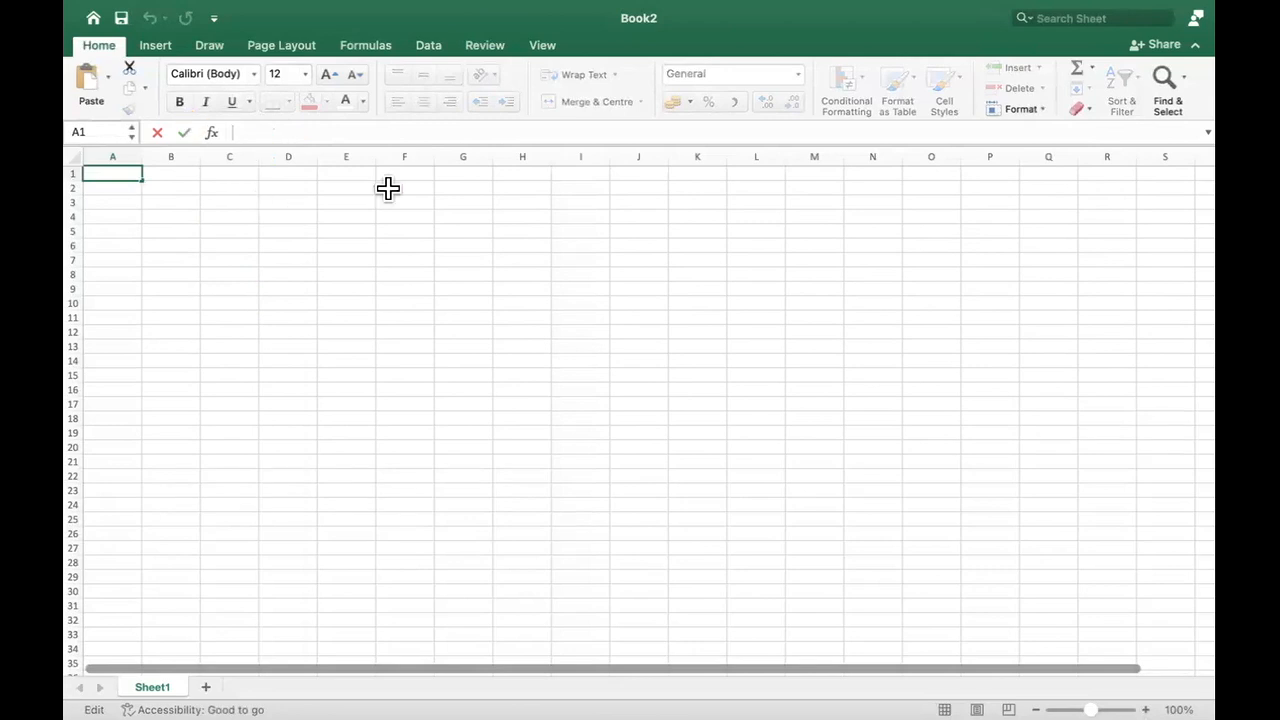
pyautogui.write('=trim')
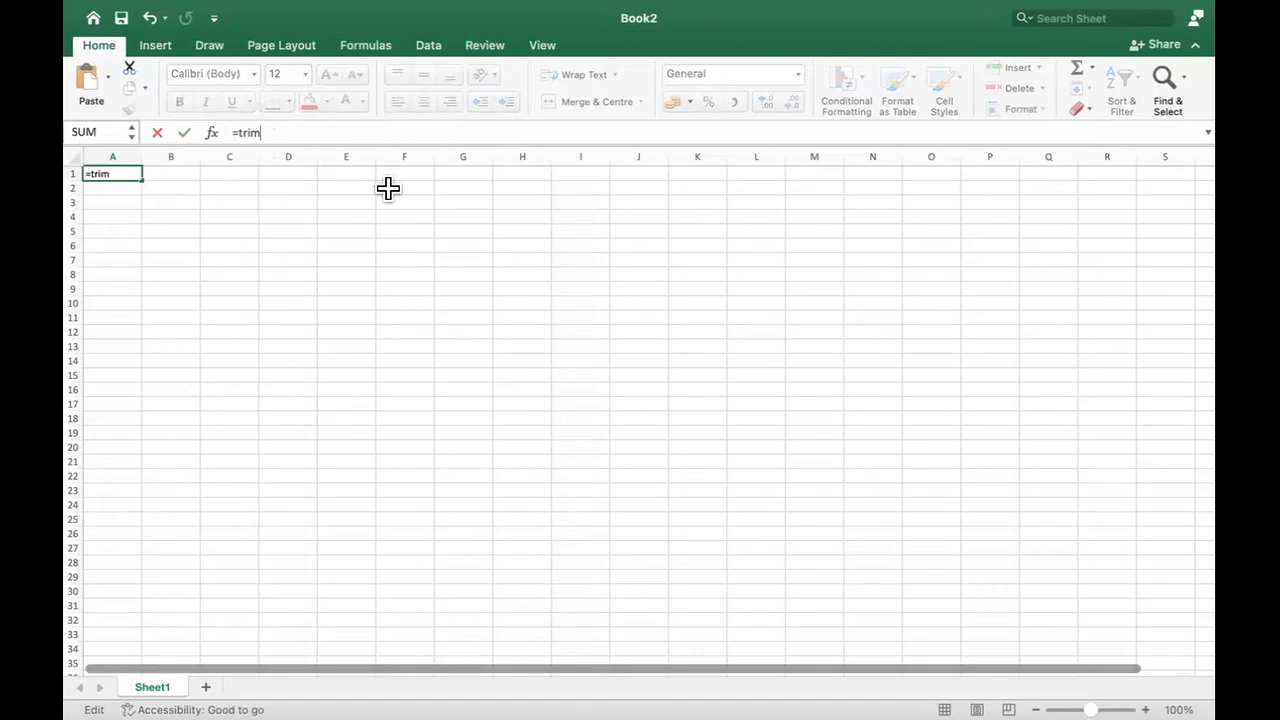
pyautogui.press('Escape')
# Step: Select individual cells around the sheet, including H12, A1 and B3, to see their references in the Name Box
pyautogui.click(383, 205)
pyautogui.click(97, 172)
pyautogui.click(505, 336)
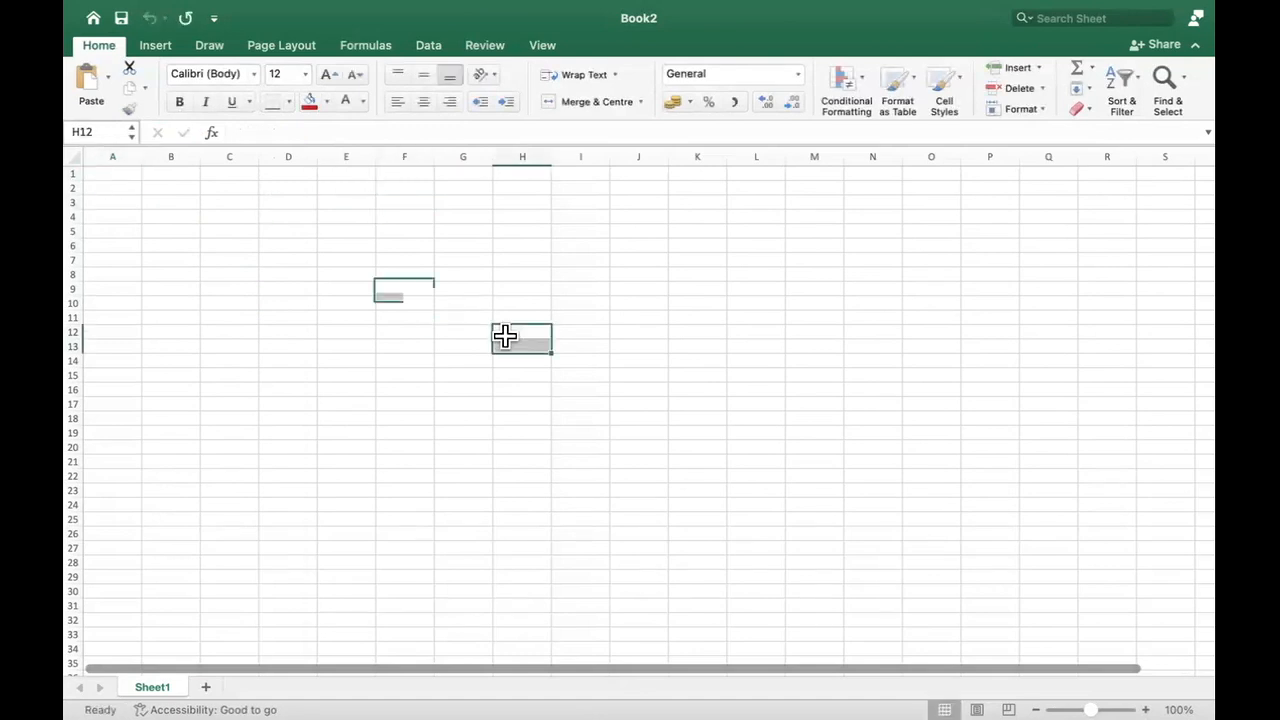
pyautogui.click(112, 175)
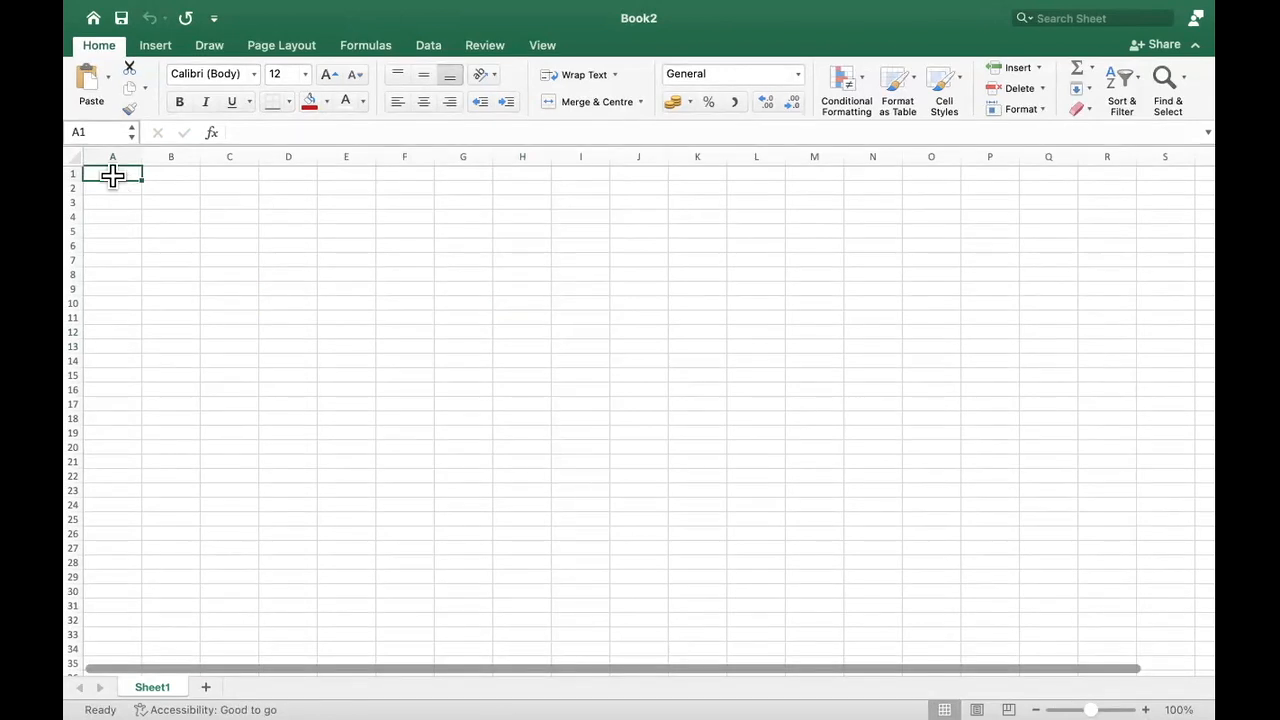
pyautogui.click(167, 201)
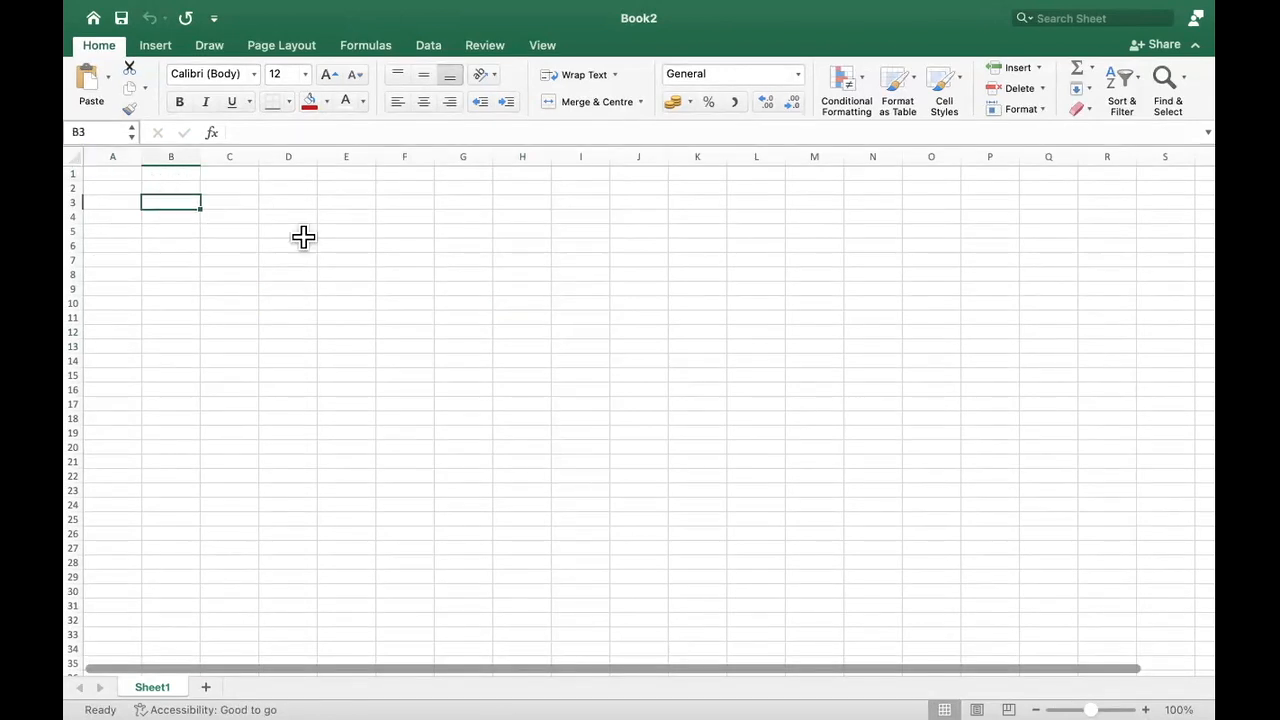
# Step: Move the active cell one cell at a time from A1 across row 1, down, and back to A6
pyautogui.hotkey('ctrl', 'Home')
pyautogui.press('Right')
pyautogui.press('Right')
pyautogui.press('Right')
pyautogui.press('Right')
pyautogui.press('Right')
pyautogui.press('Down')
pyautogui.press('Down')
pyautogui.press('Down')
pyautogui.press('Left')
pyautogui.press('Left')
pyautogui.press('Down')
pyautogui.press('Left')
pyautogui.press('Left')
pyautogui.press('Left')
pyautogui.press('Down')
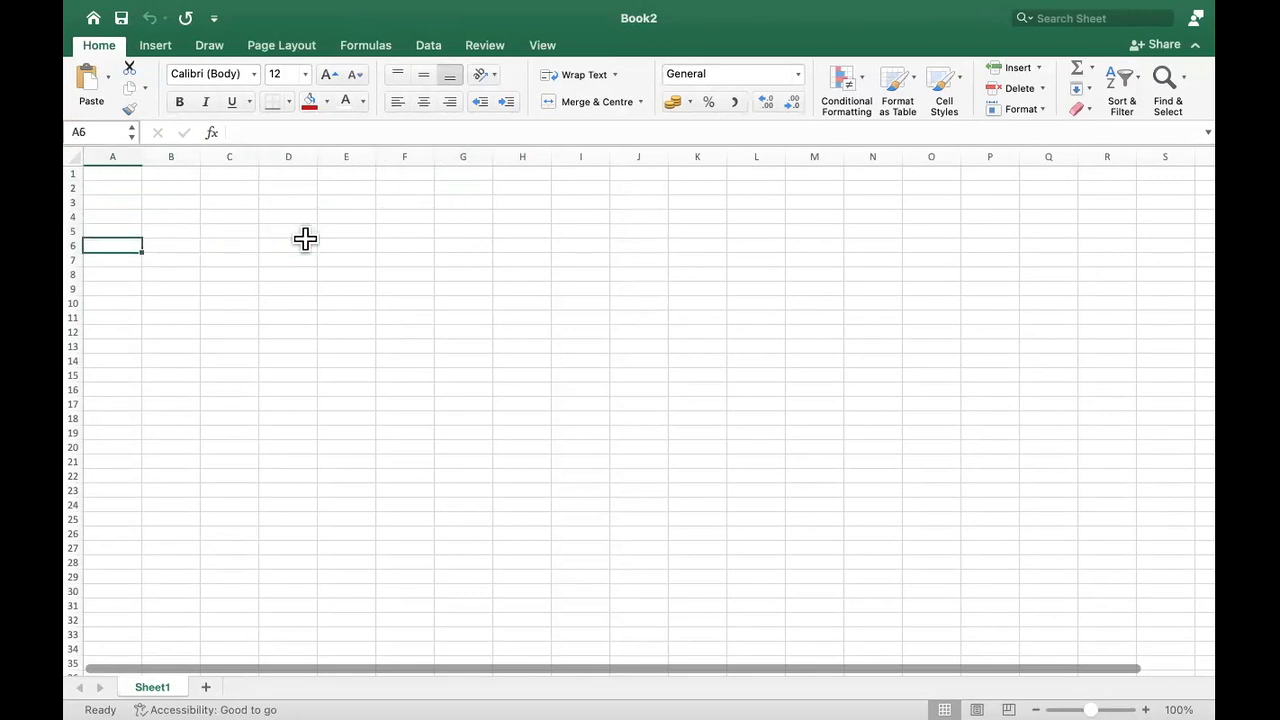
# Step: Highlight entire rows 1 and 5, and go through the whole columns from A to E and back
pyautogui.click(88, 175)
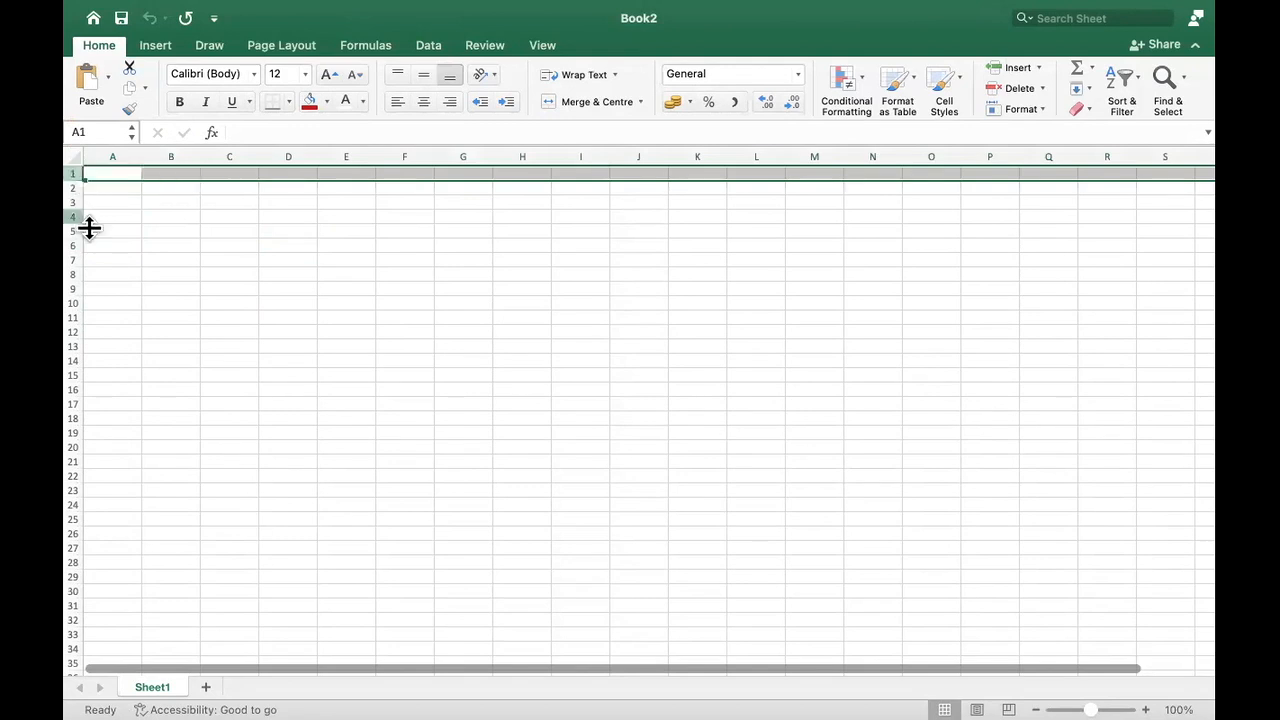
pyautogui.click(88, 231)
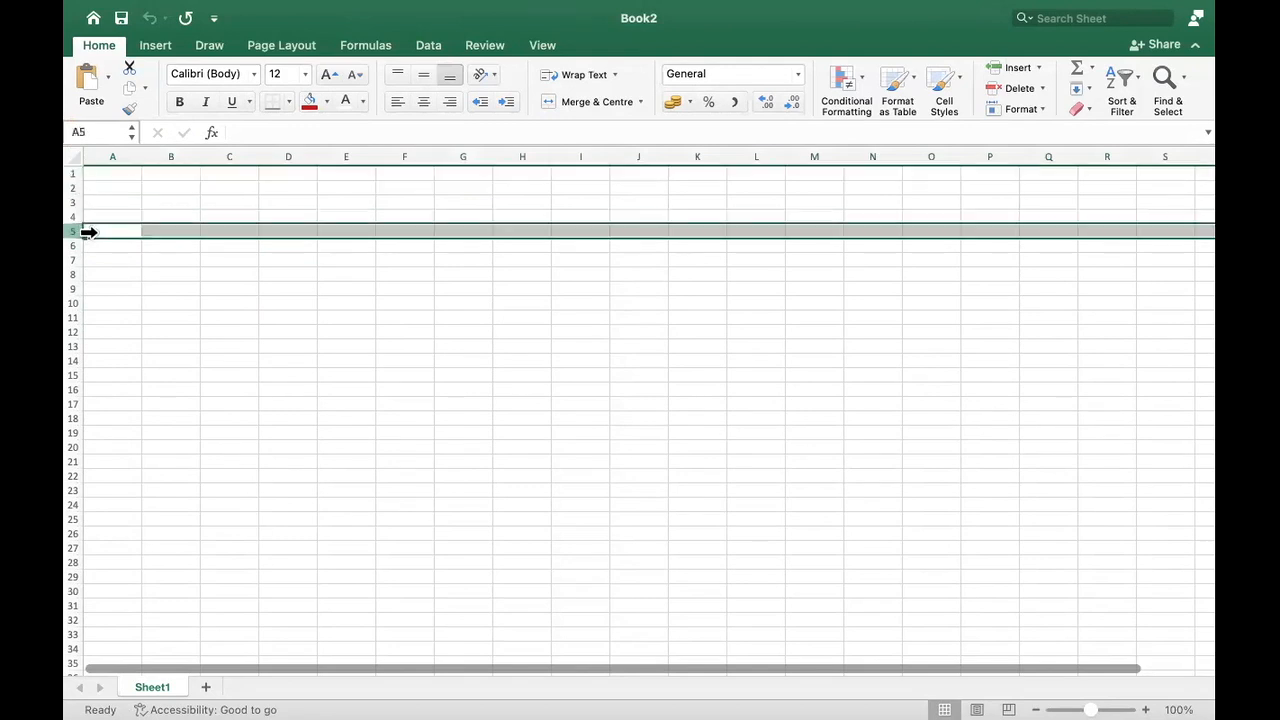
pyautogui.click(110, 157)
pyautogui.click(171, 156)
pyautogui.click(226, 156)
pyautogui.click(282, 156)
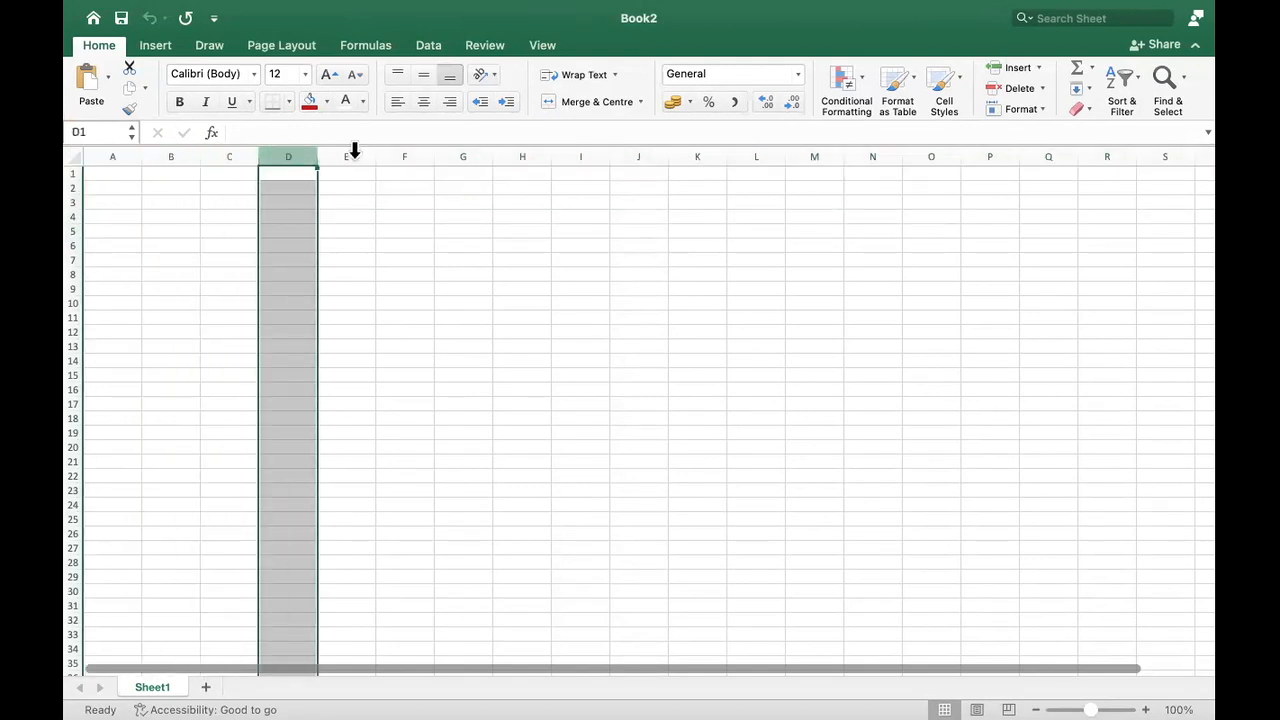
pyautogui.click(350, 156)
pyautogui.click(274, 156)
pyautogui.click(223, 156)
pyautogui.click(150, 156)
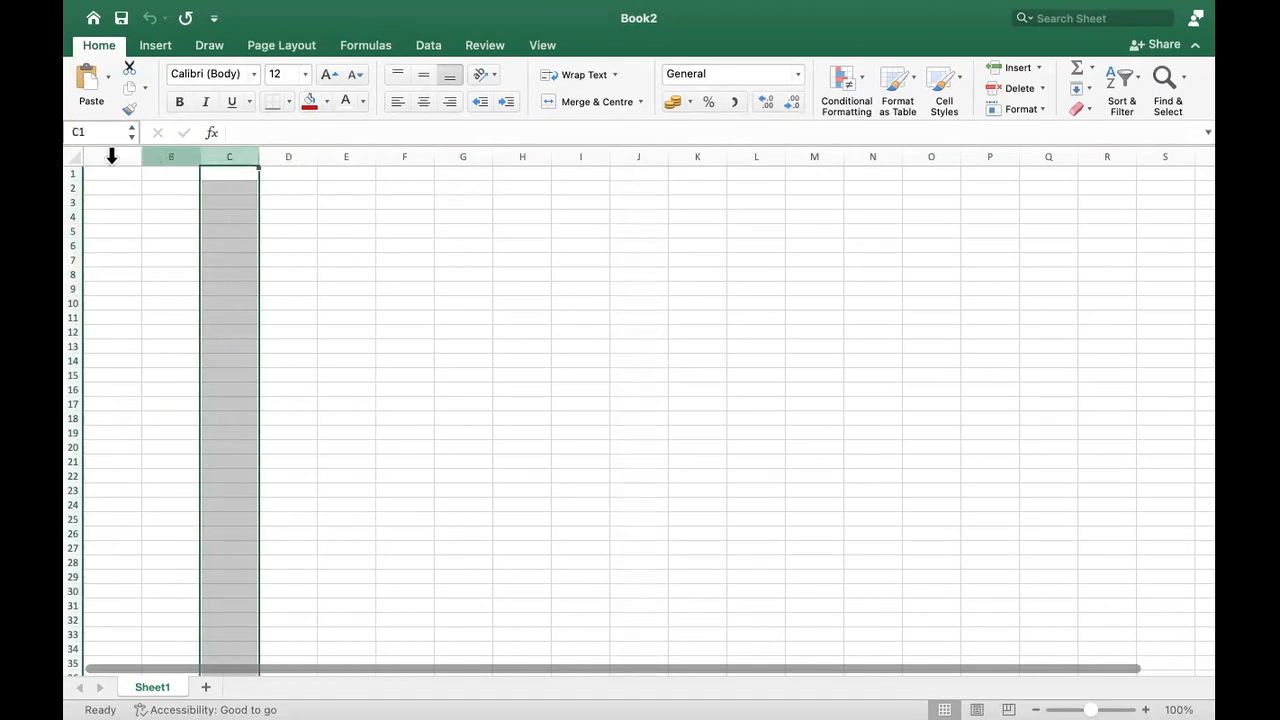
pyautogui.click(109, 156)
# Step: Select cells B4 and F6, and jump along row 6 to the last column XFD and back to column A
pyautogui.click(205, 216)
pyautogui.click(177, 220)
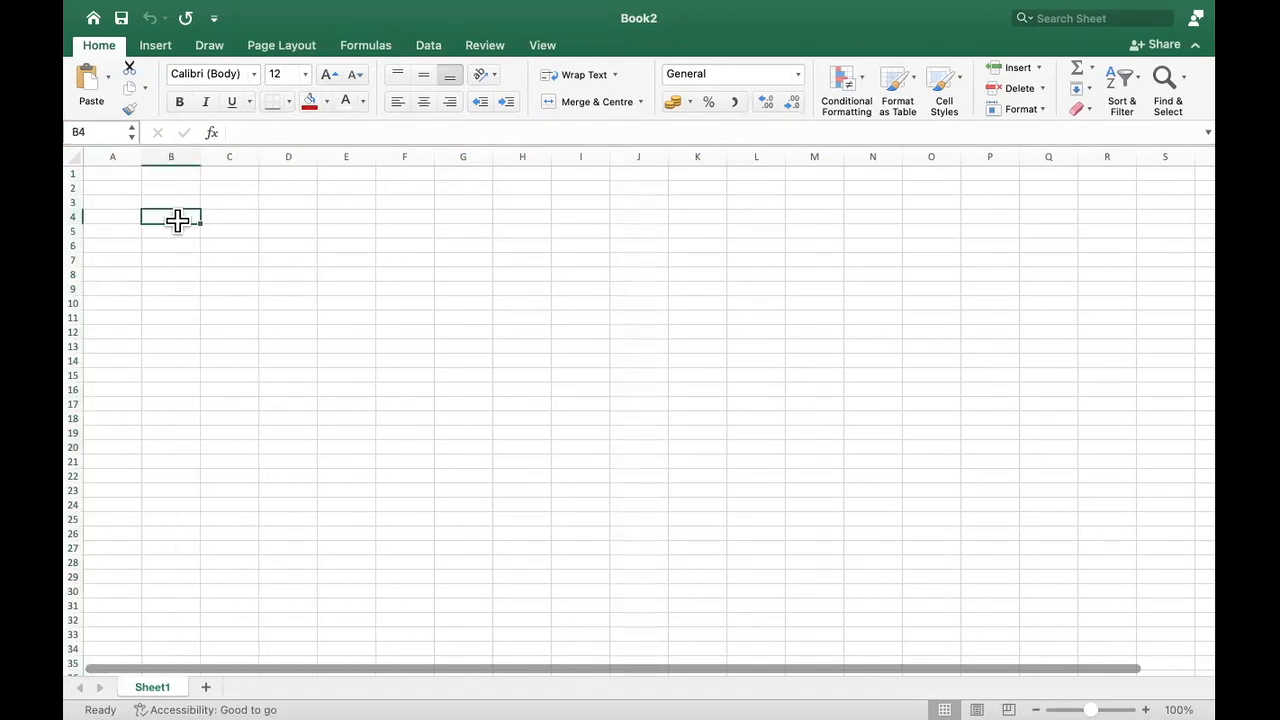
pyautogui.click(380, 240)
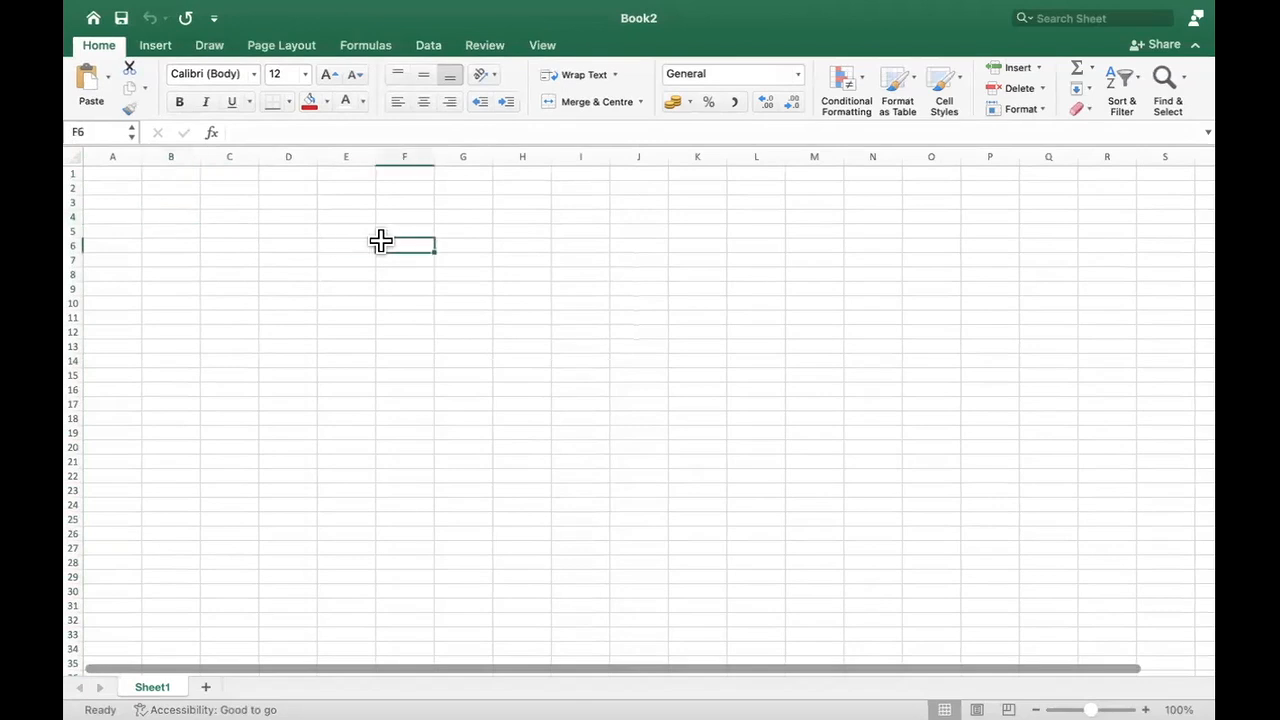
pyautogui.hotkey('ctrl', 'Right')
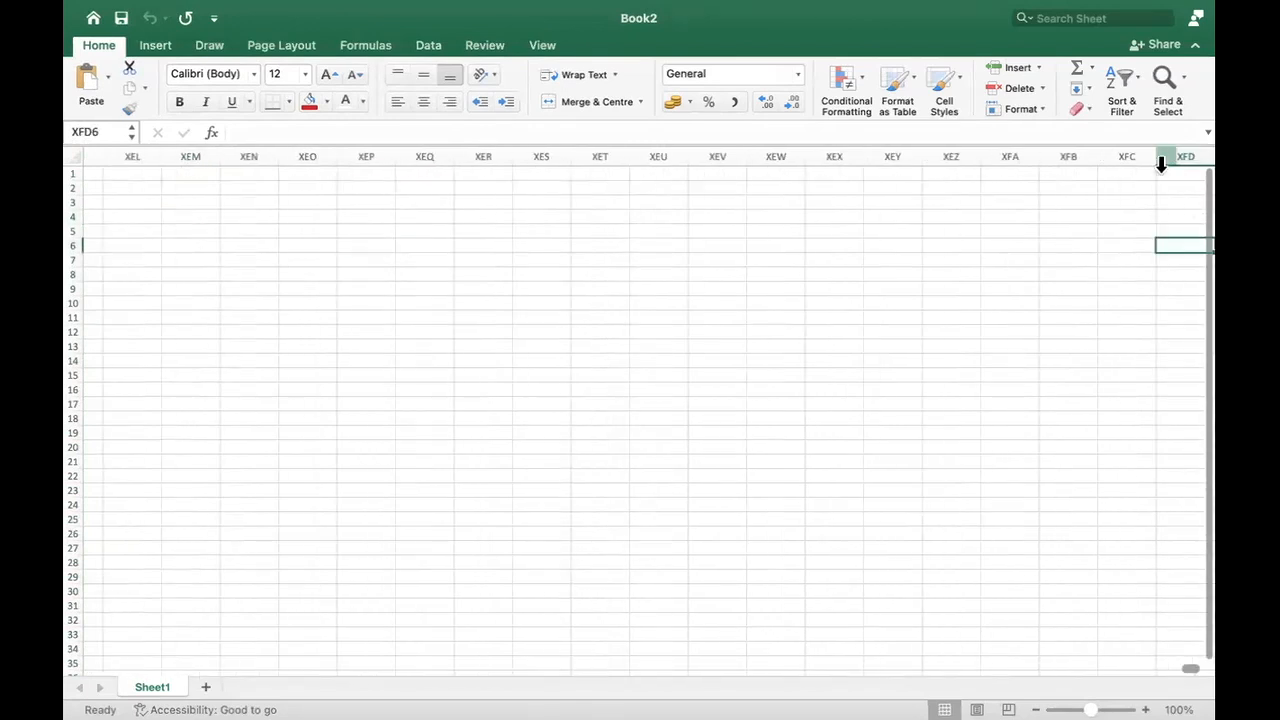
pyautogui.click(782, 240)
pyautogui.hotkey('ctrl', 'Left')
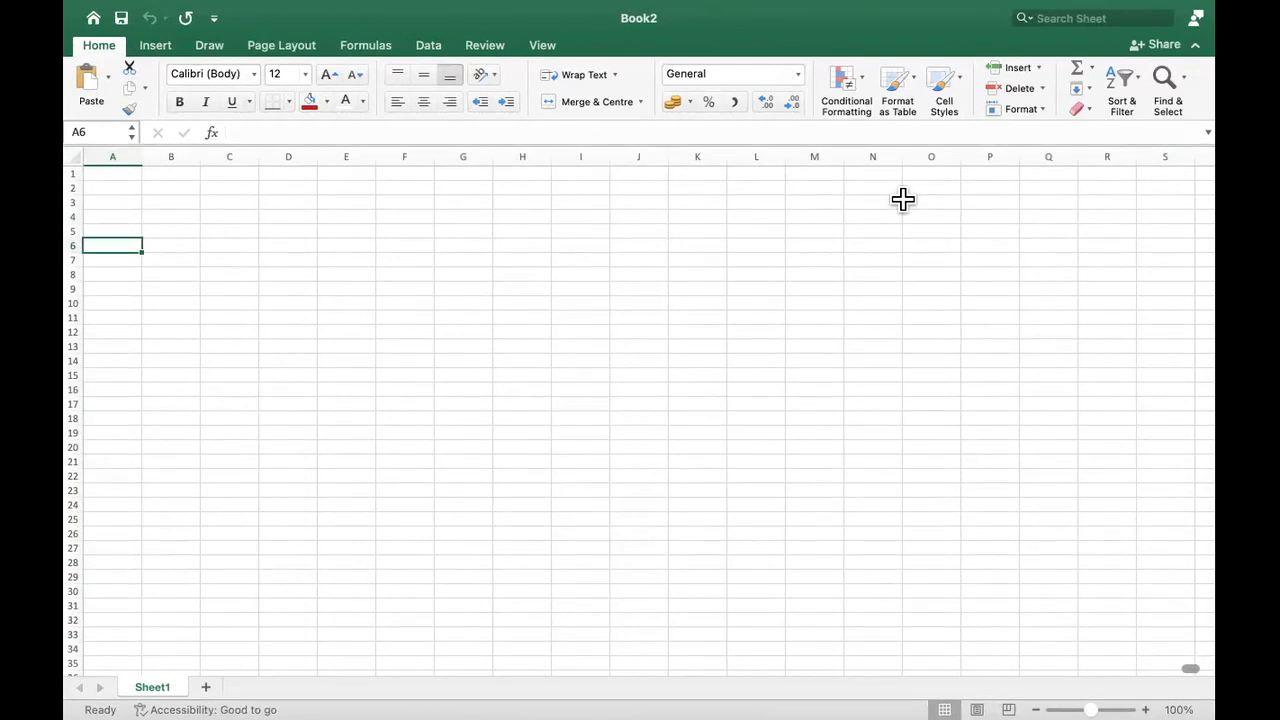
pyautogui.hotkey('ctrl', 'Right')
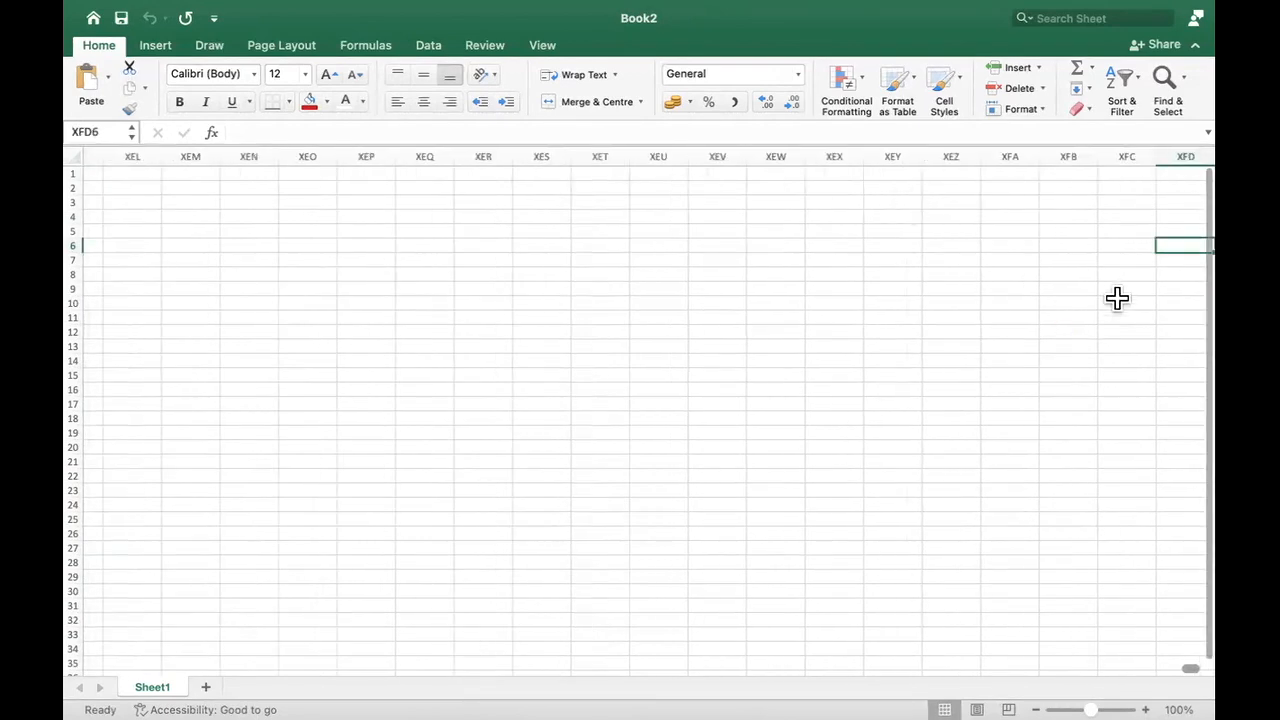
pyautogui.hotkey('ctrl', 'Left')
# Step: Move up column A to A2, select the entire worksheet, and clear that selection by choosing cell C8
pyautogui.press('Up')
pyautogui.press('Up')
pyautogui.press('Up')
pyautogui.press('Up')
pyautogui.press('Up')
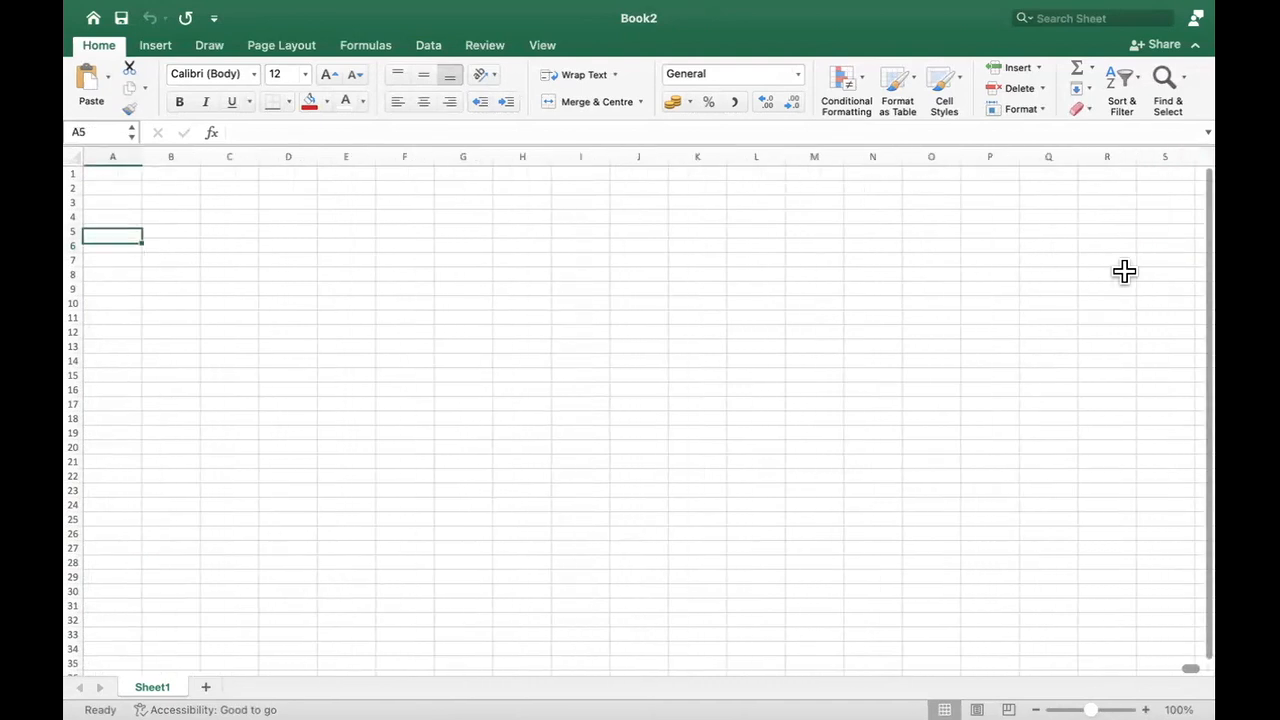
pyautogui.press('Down')
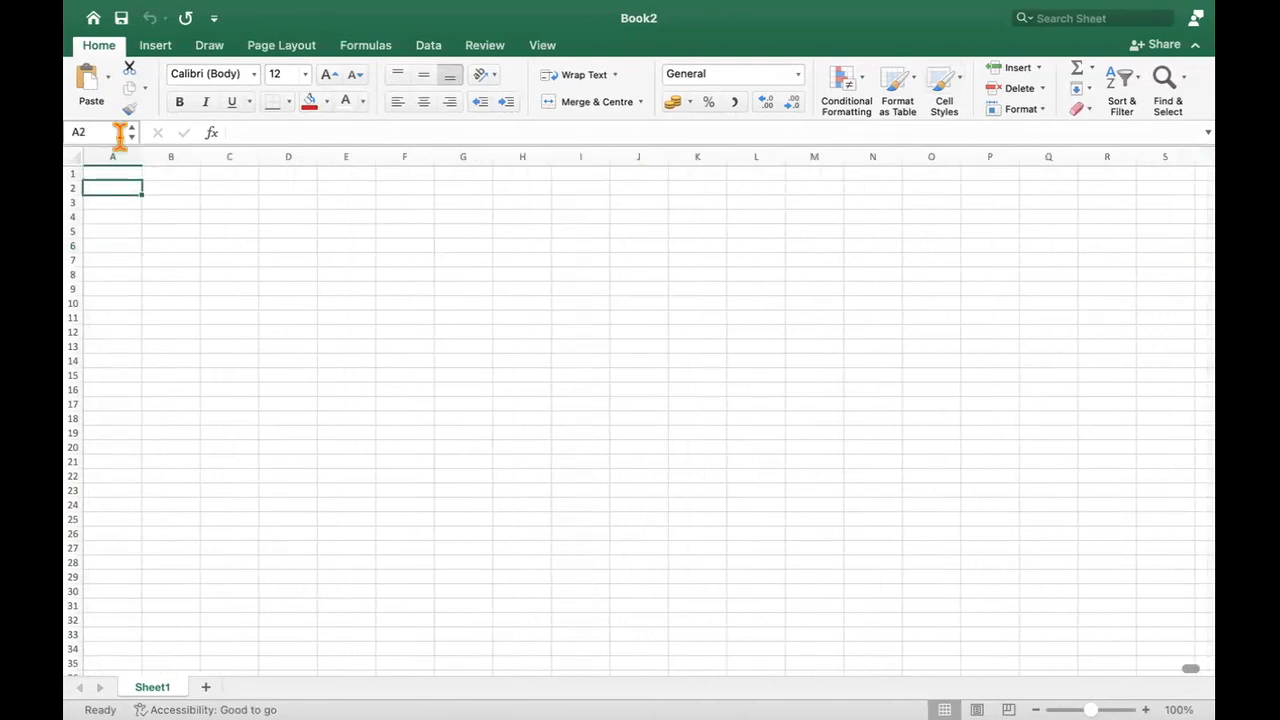
pyautogui.click(88, 157)
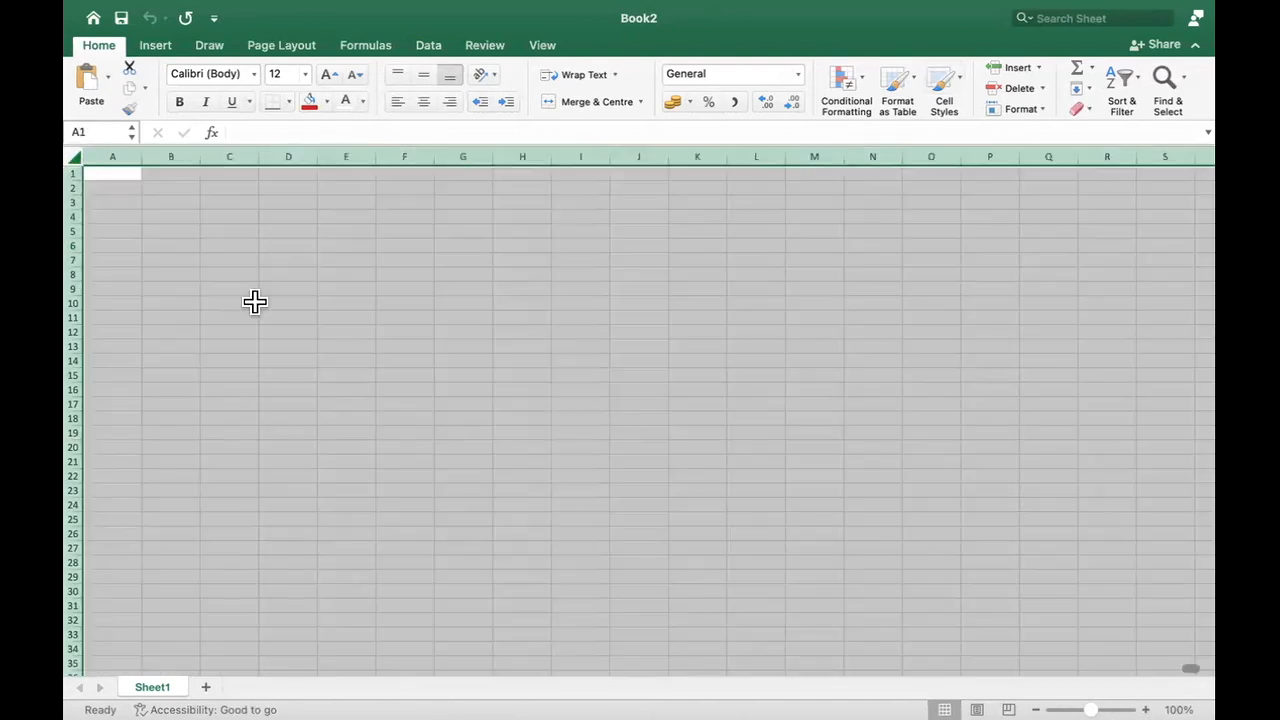
pyautogui.click(231, 277)
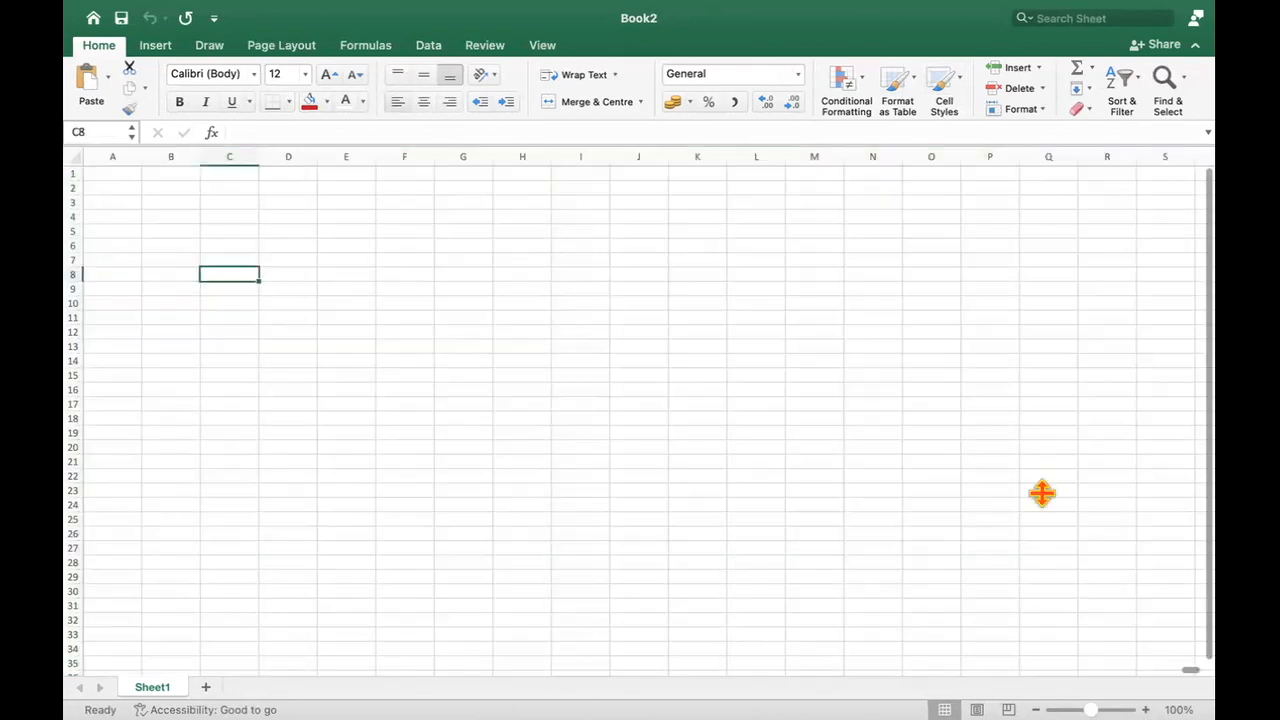
# Step: Highlight single whole rows down to row 6, and single whole columns A, B and C
pyautogui.press('Up')
pyautogui.press('Left')
pyautogui.click(82, 174)
pyautogui.click(82, 216)
pyautogui.click(82, 245)
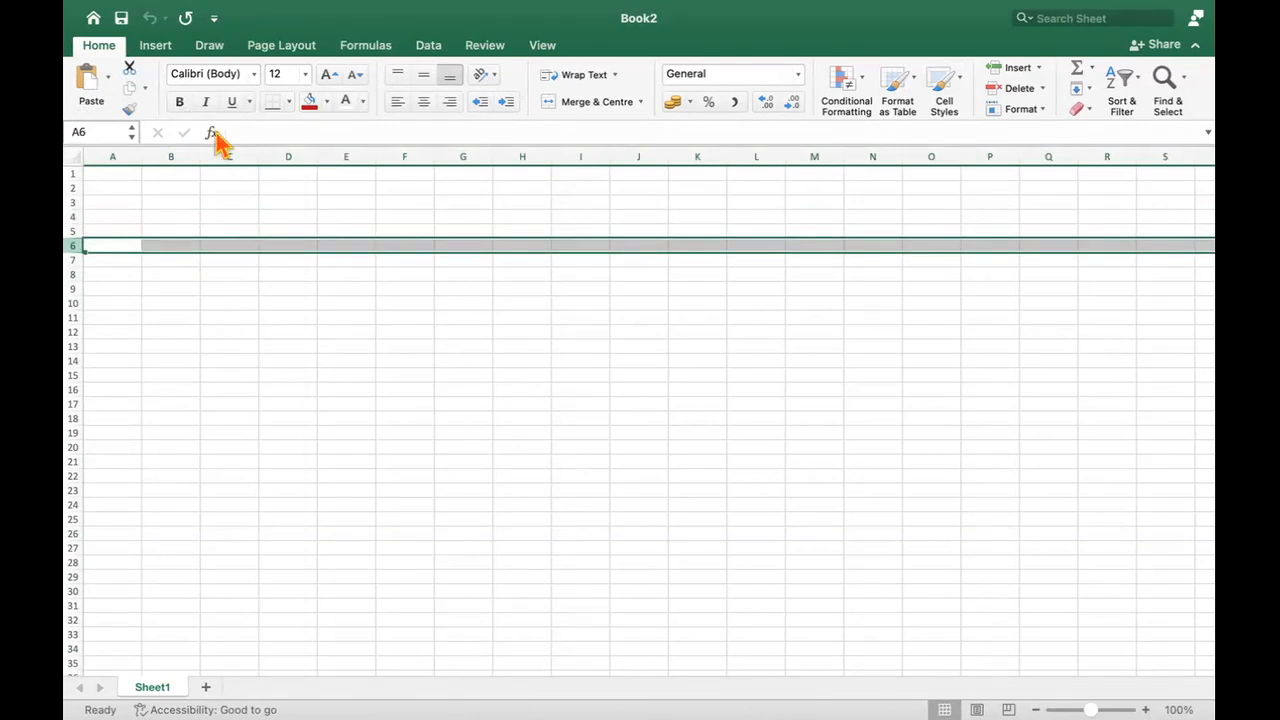
pyautogui.click(176, 154)
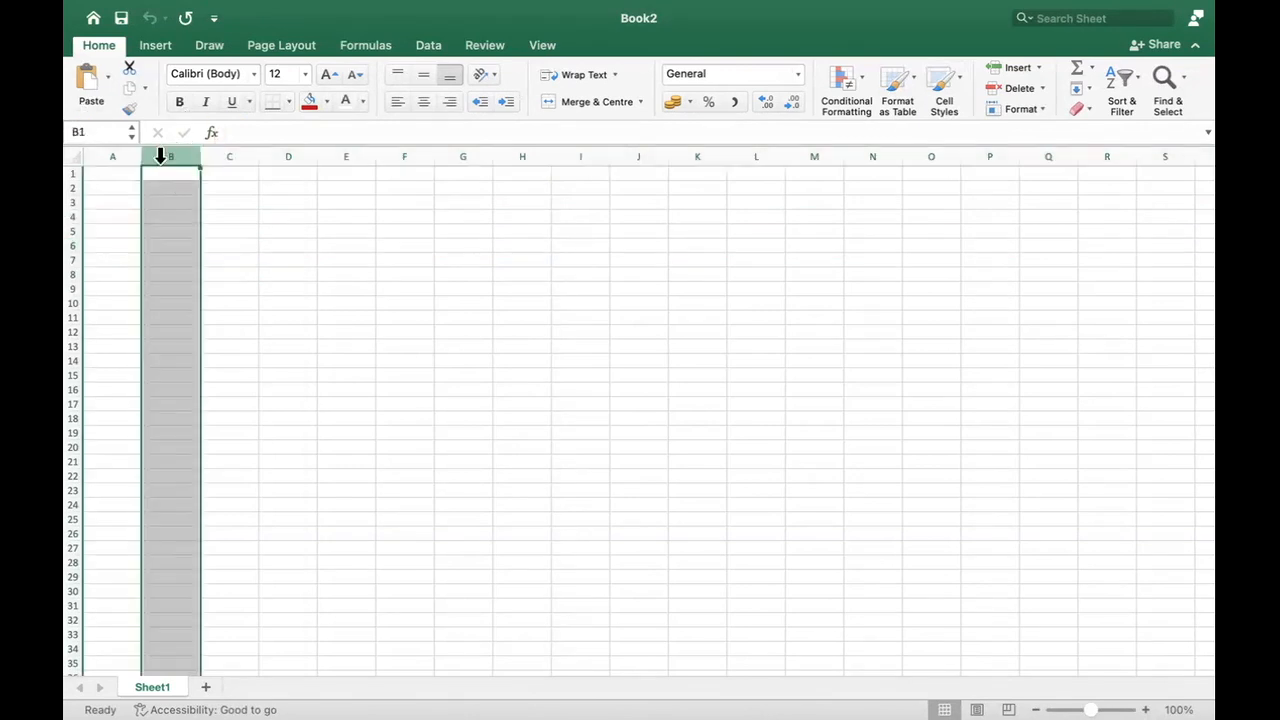
pyautogui.click(110, 158)
pyautogui.click(165, 156)
pyautogui.click(245, 156)
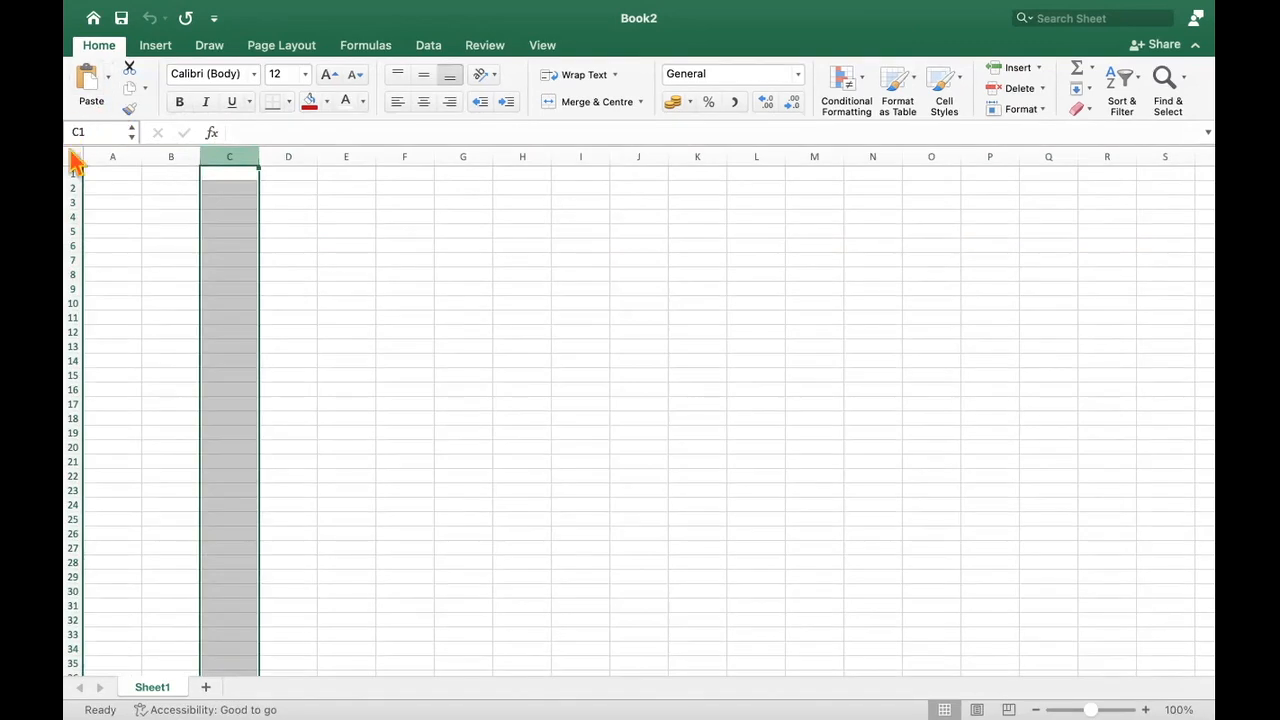
# Step: Highlight row 6 together with column B to show their intersection, and select cells B6 and D7
pyautogui.click(176, 250)
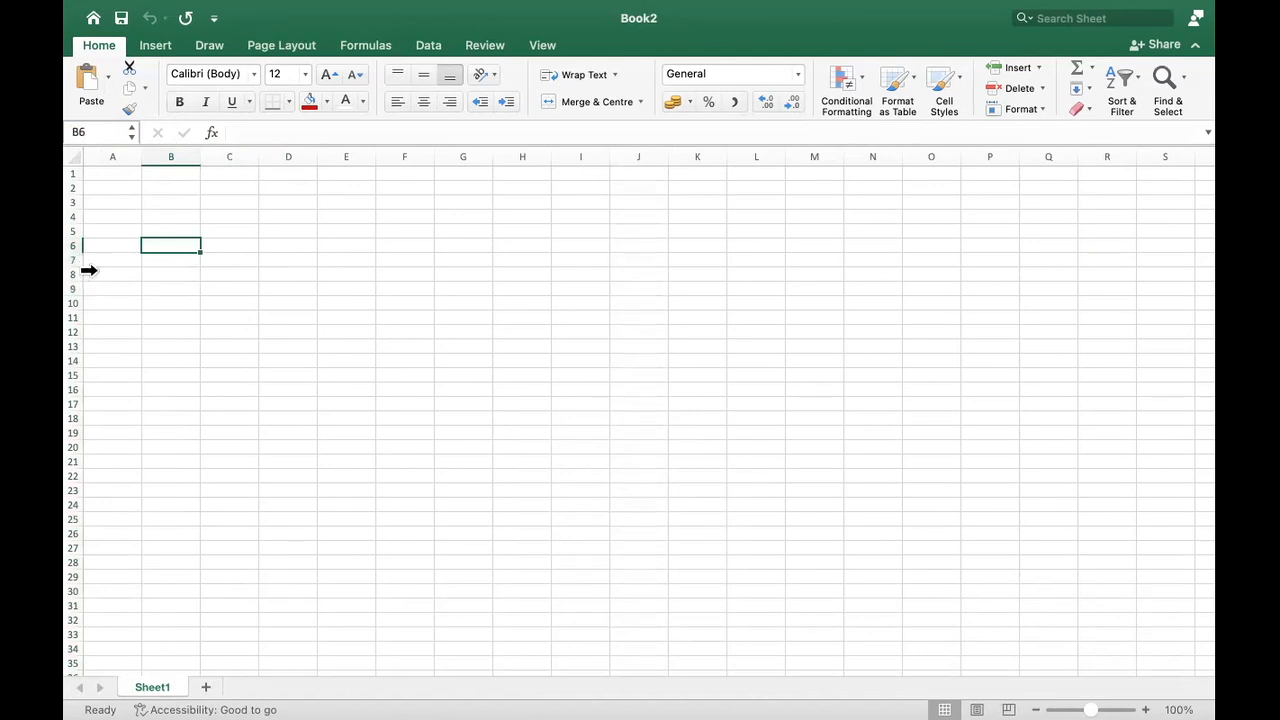
pyautogui.click(86, 245)
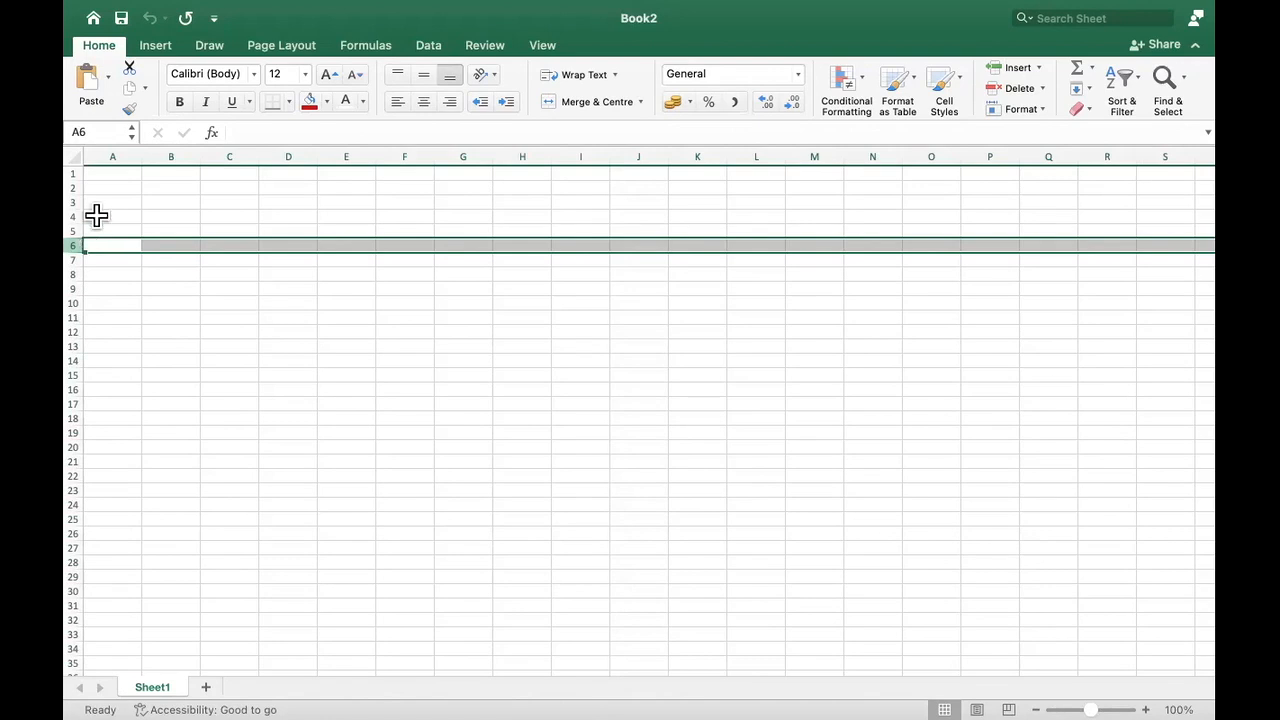
pyautogui.click(173, 157)
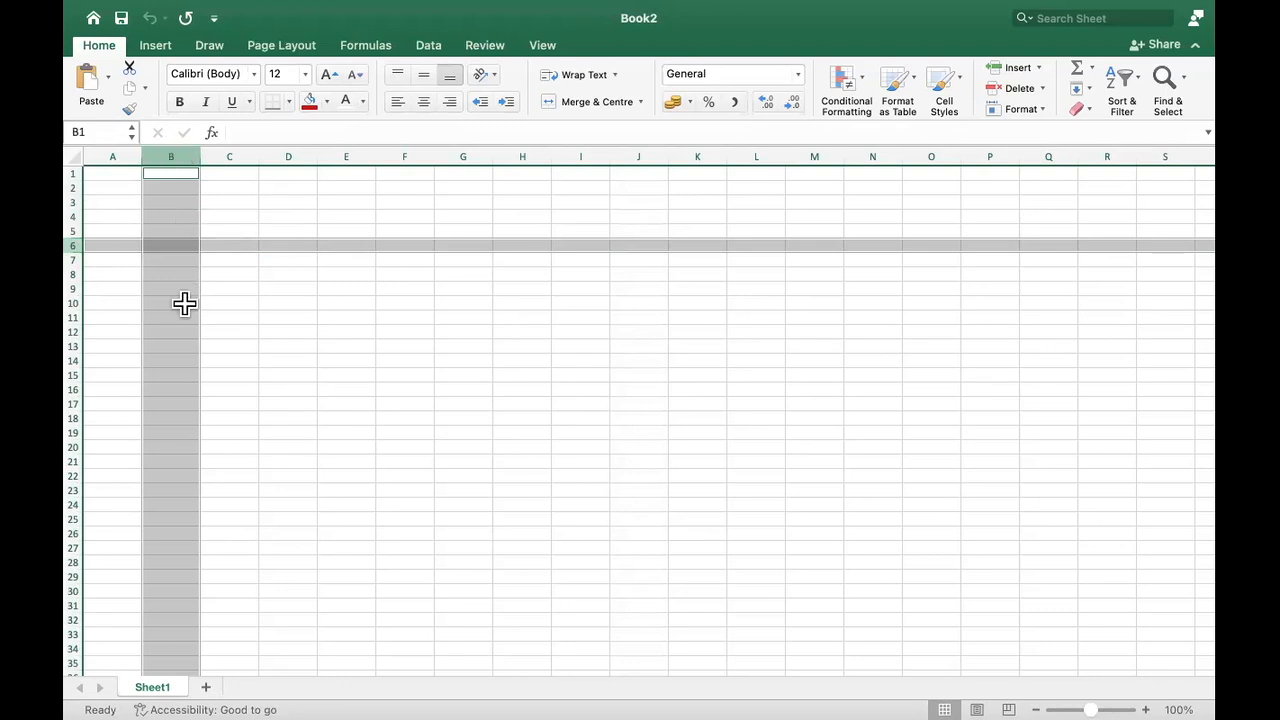
pyautogui.click(171, 250)
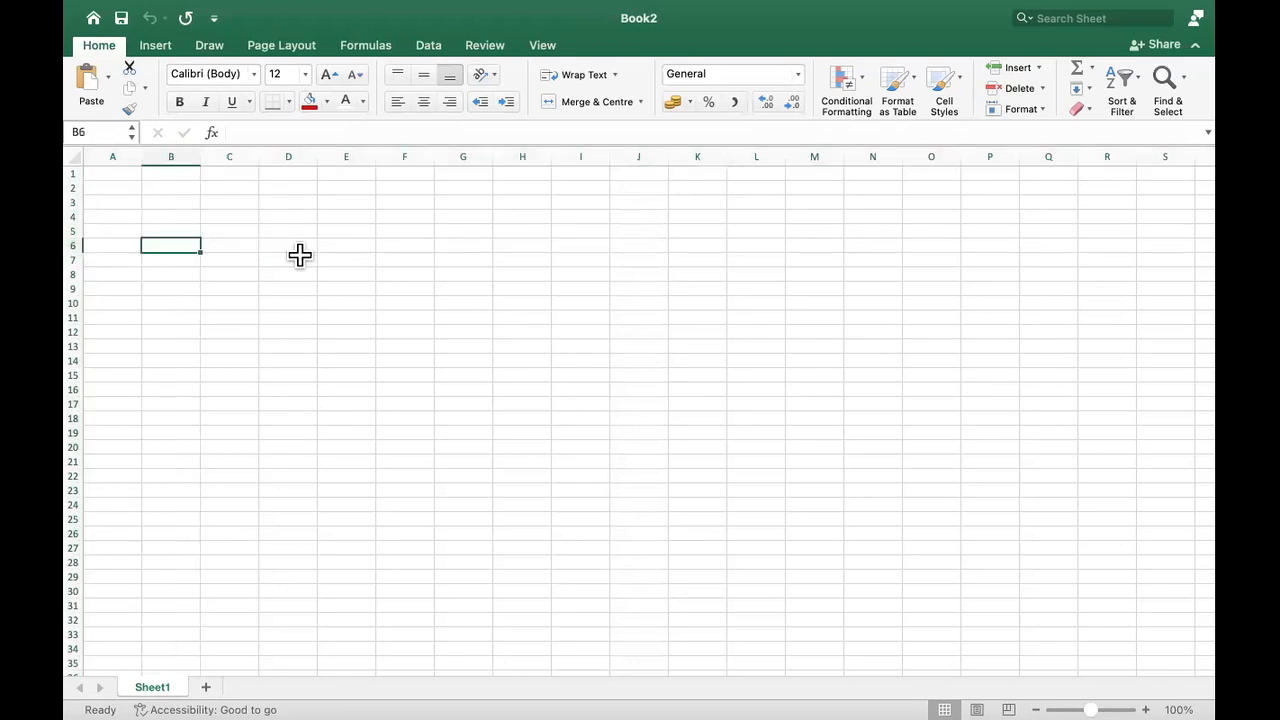
pyautogui.moveTo(263, 252); pyautogui.dragTo(309, 258)
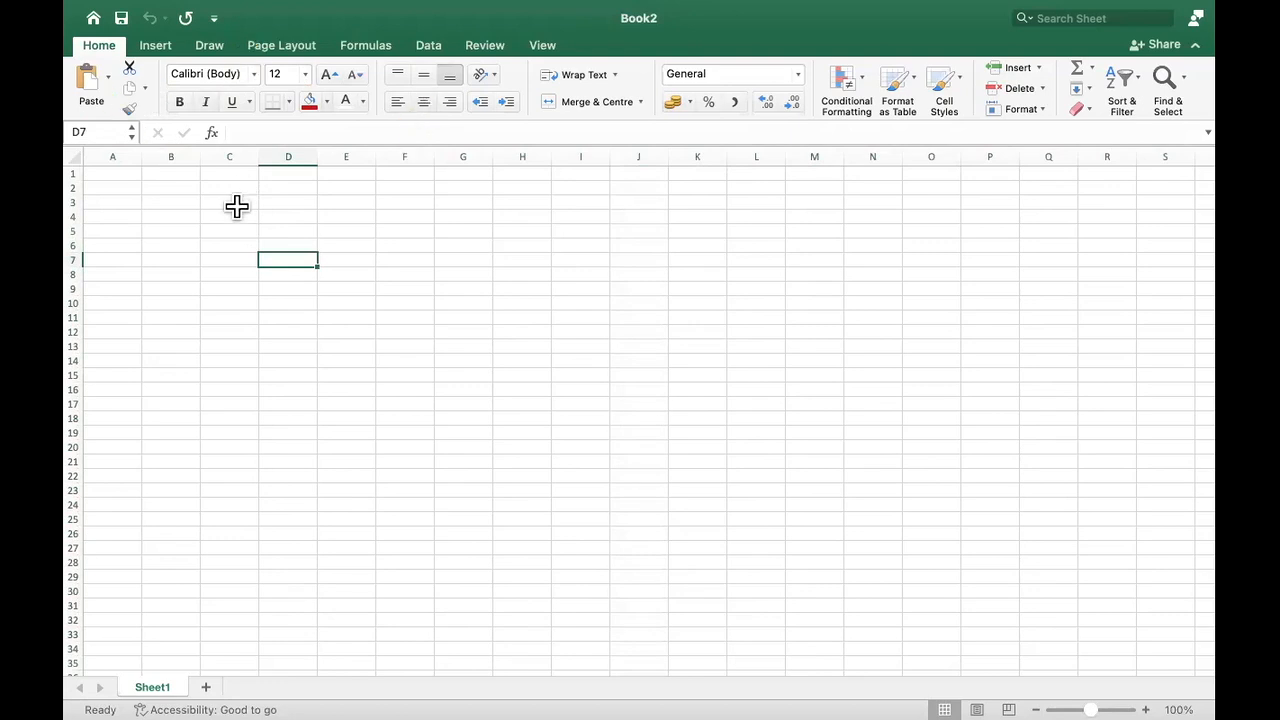
# Step: Zoom the worksheet in to 150%
pyautogui.click(1148, 706)
pyautogui.click(1148, 706)
pyautogui.click(1148, 706)
pyautogui.click(1148, 706)
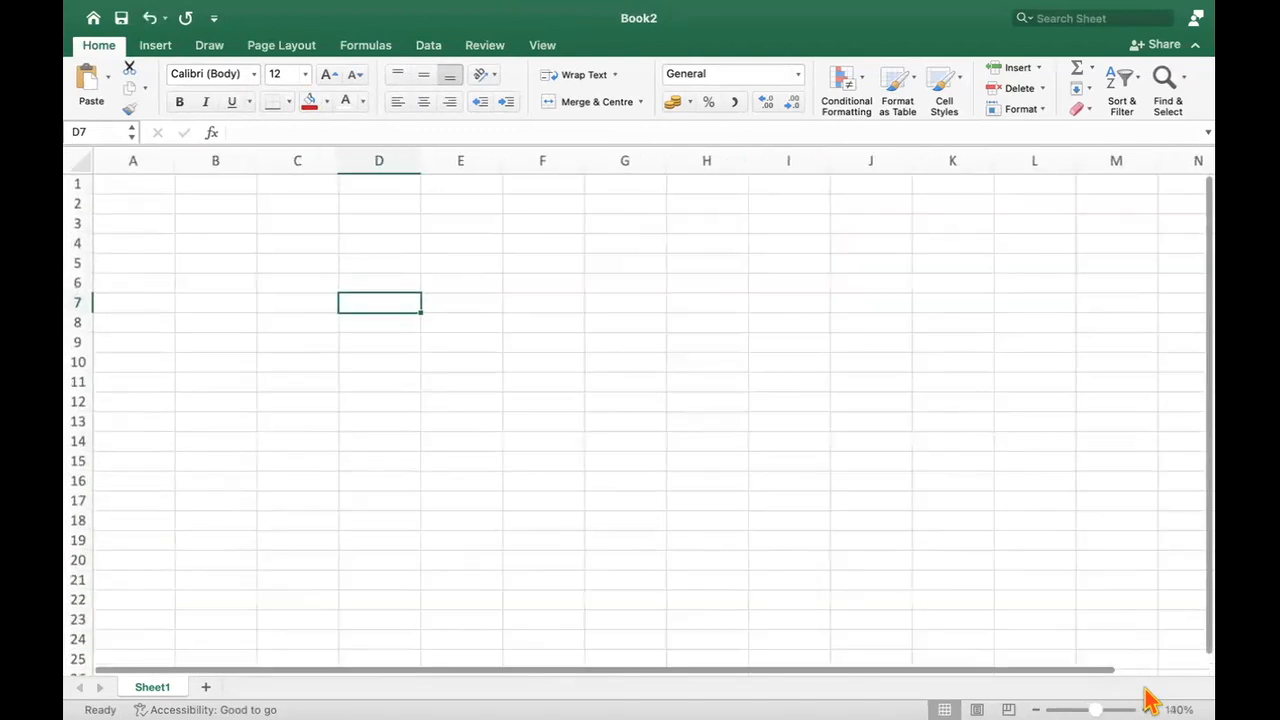
pyautogui.click(1148, 706)
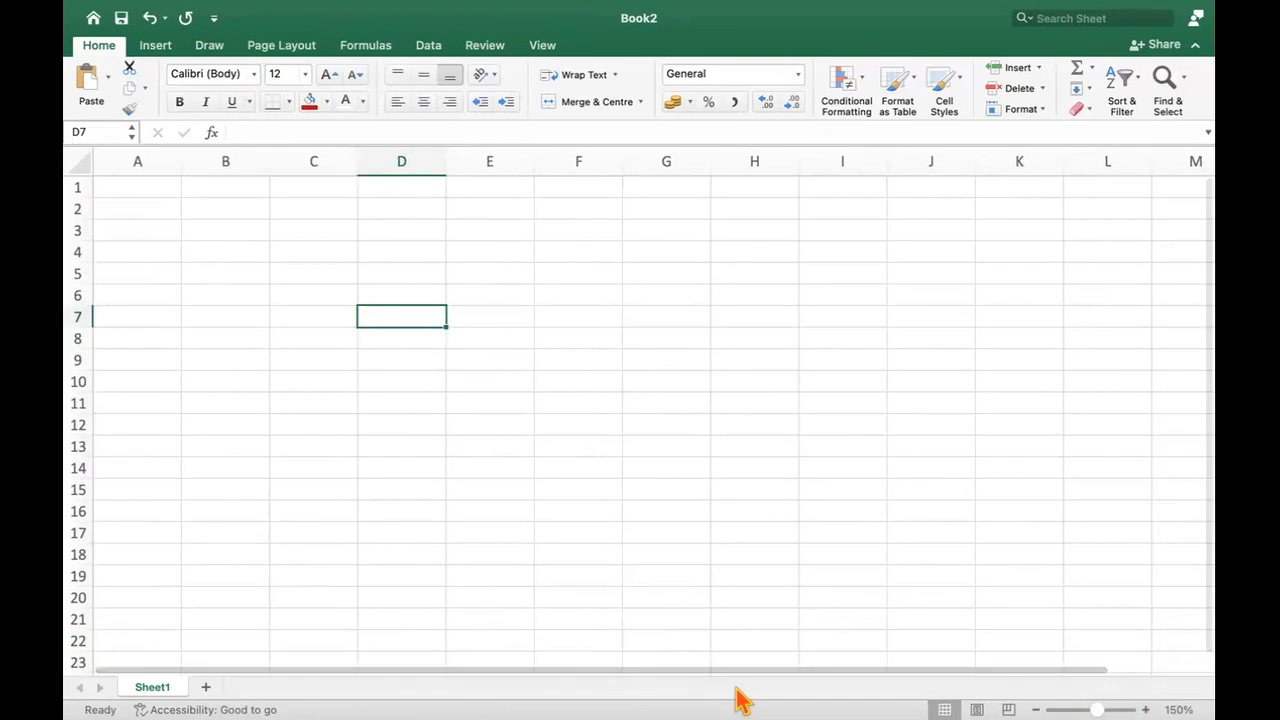
# Step: Show the list of status bar display options, examine it, and close it without changing anything
pyautogui.rightClick(837, 697)
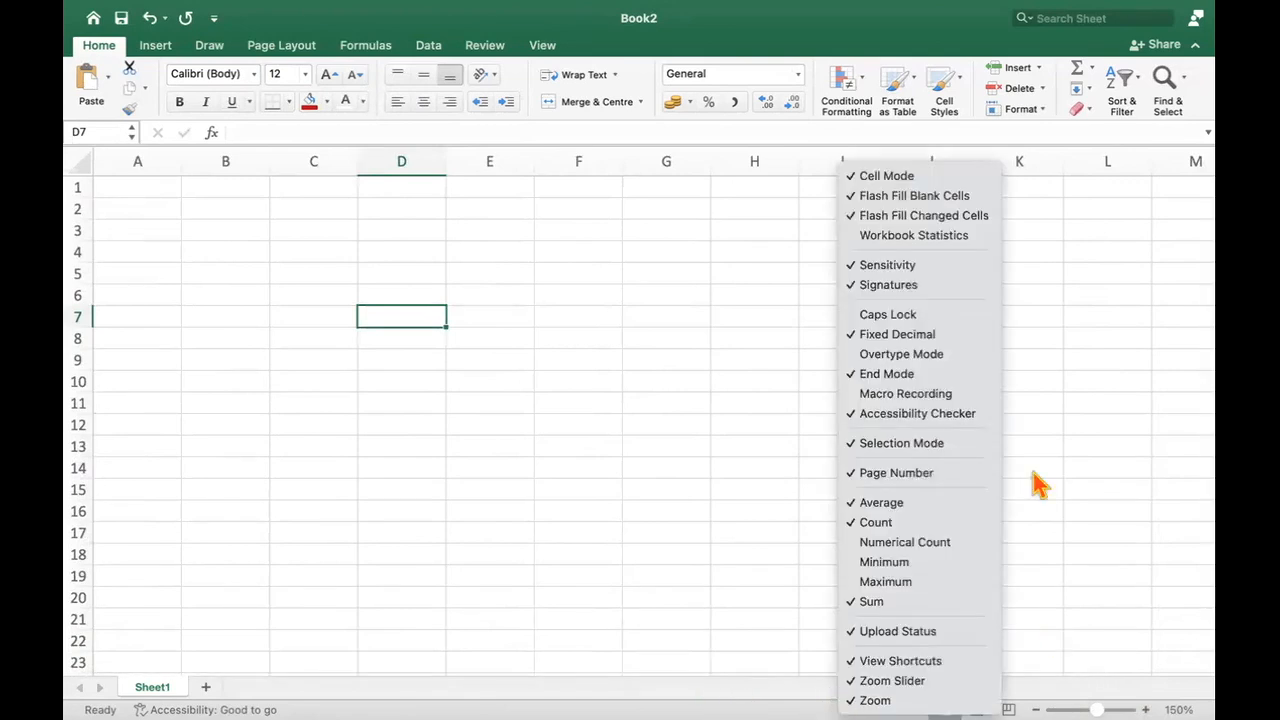
pyautogui.click(1163, 404)
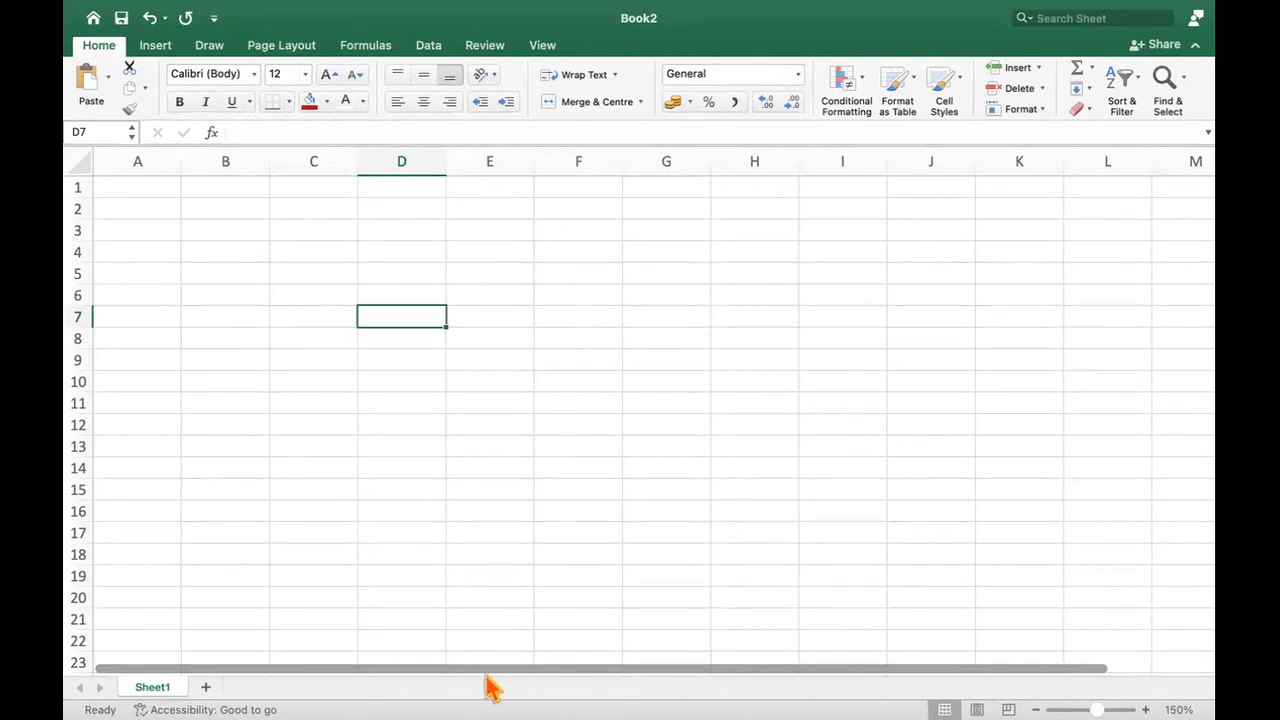
pyautogui.click(632, 300)
pyautogui.click(572, 254)
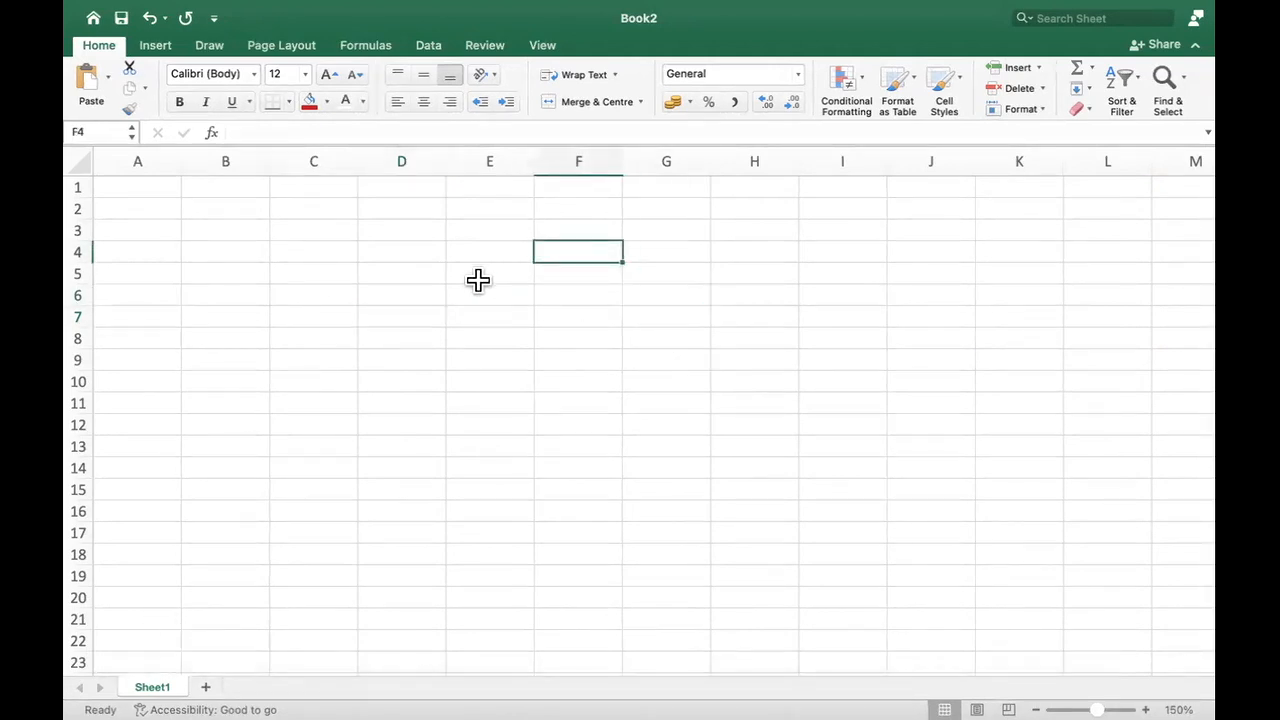
pyautogui.click(308, 313)
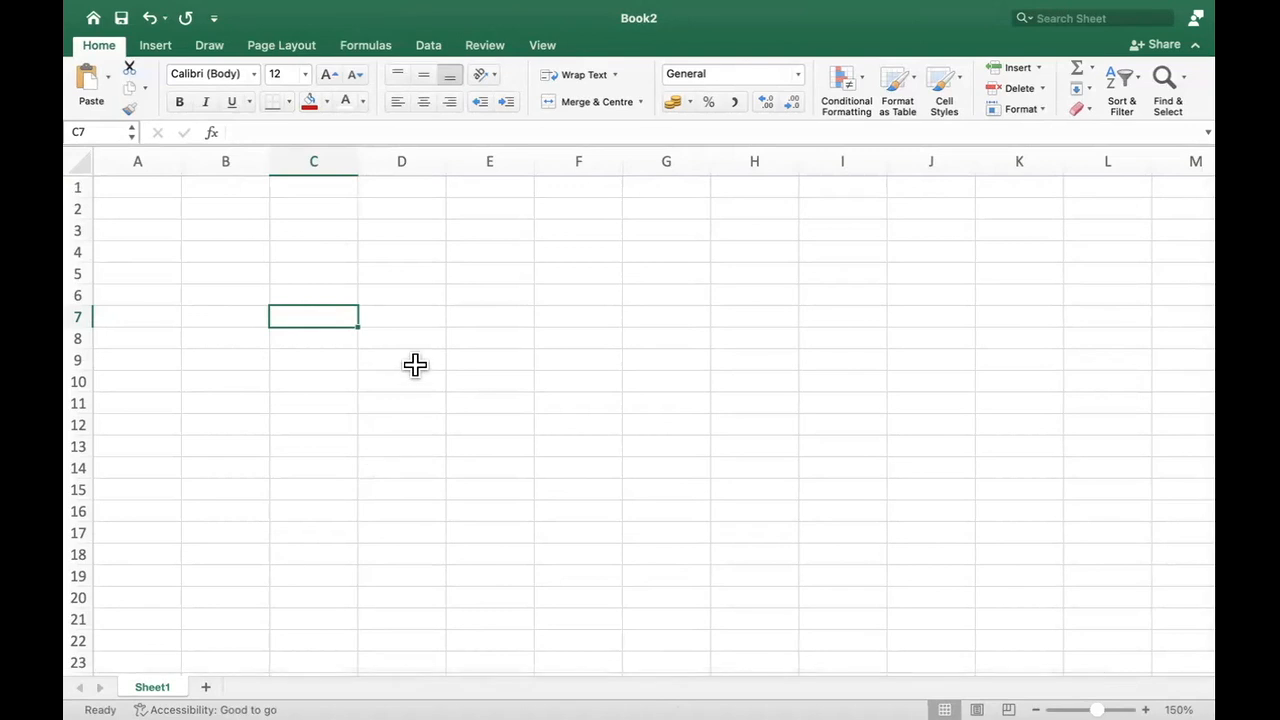
pyautogui.click(490, 280)
# Step: Enter the title "Expense Tracker for" followed by the person's full name in cell A1
pyautogui.click(149, 182)
pyautogui.write('E')
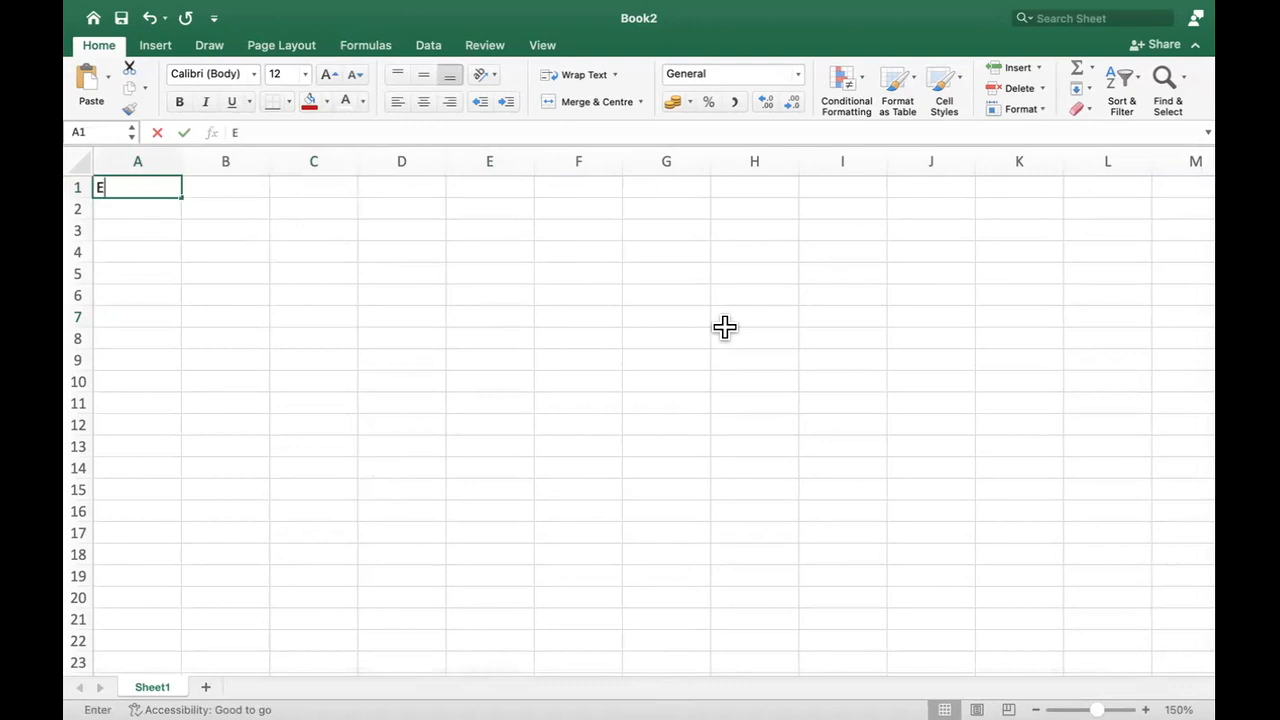
pyautogui.write('xpense Tracker')
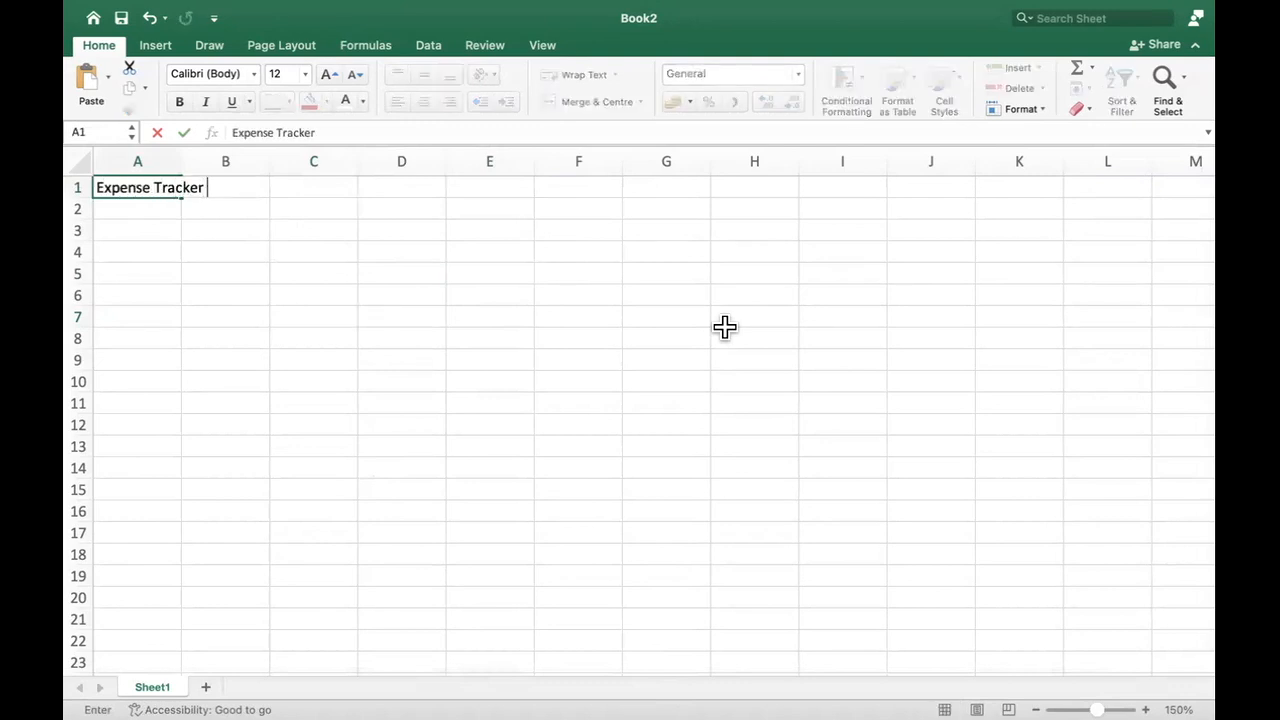
pyautogui.write(' for Diana Prince')
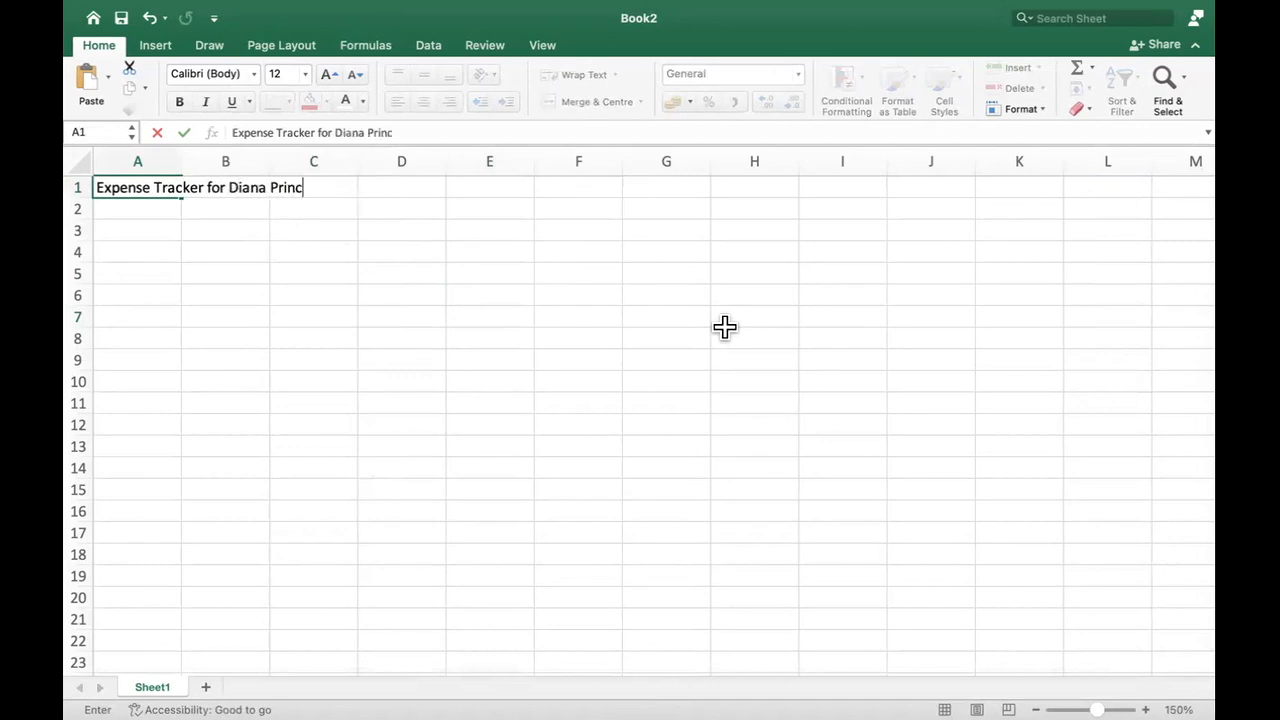
pyautogui.press('Return')
pyautogui.press('Up')
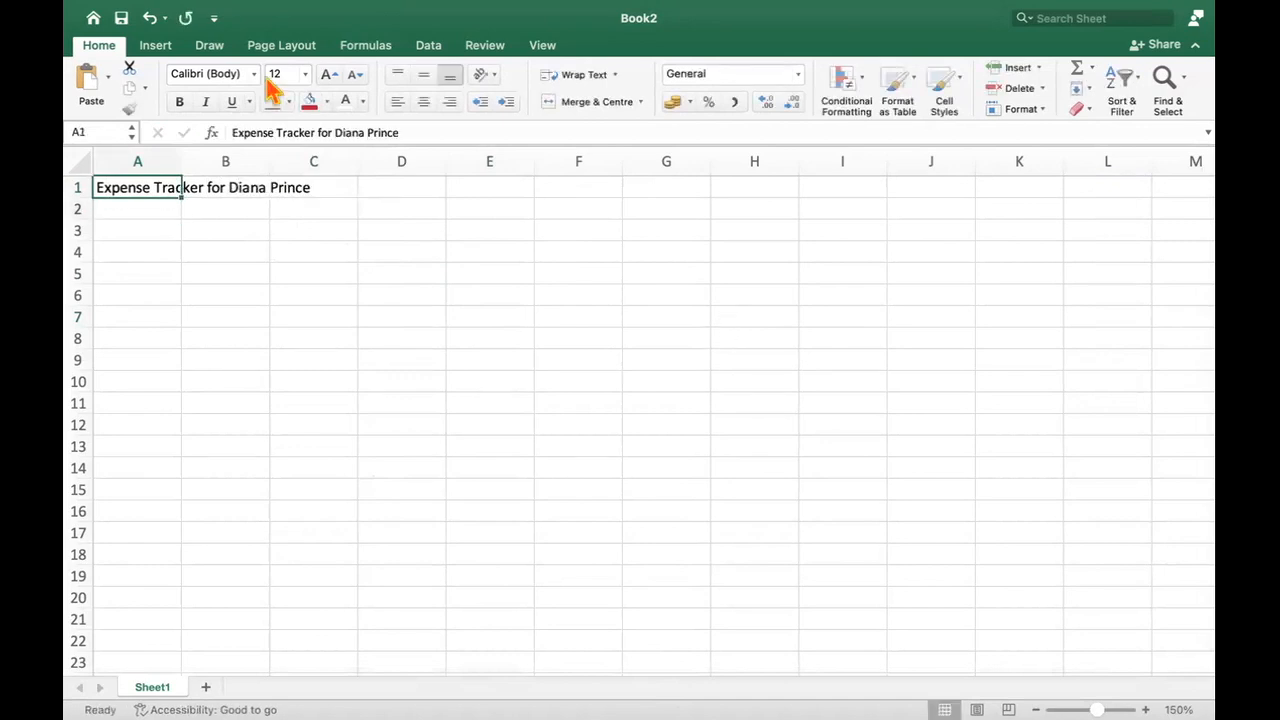
# Step: Make the title in cell A1 bold and set its font size to 20
pyautogui.click(163, 252)
pyautogui.click(149, 193)
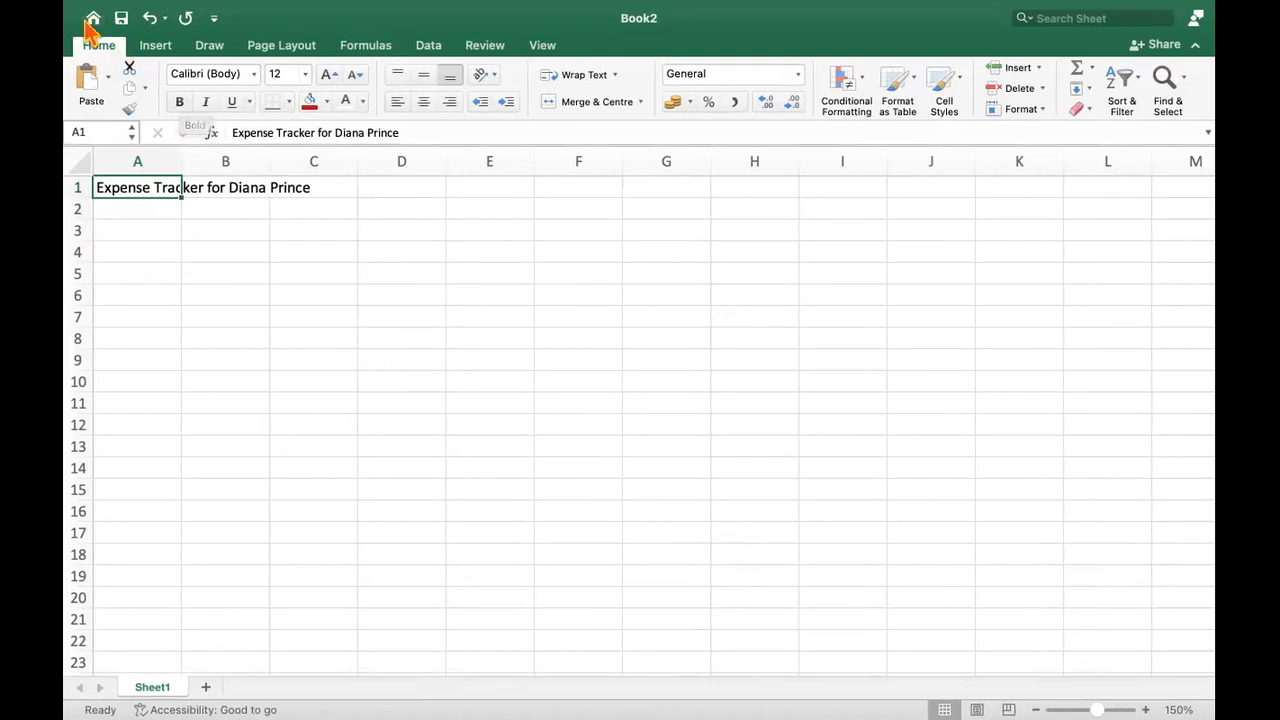
pyautogui.click(179, 101)
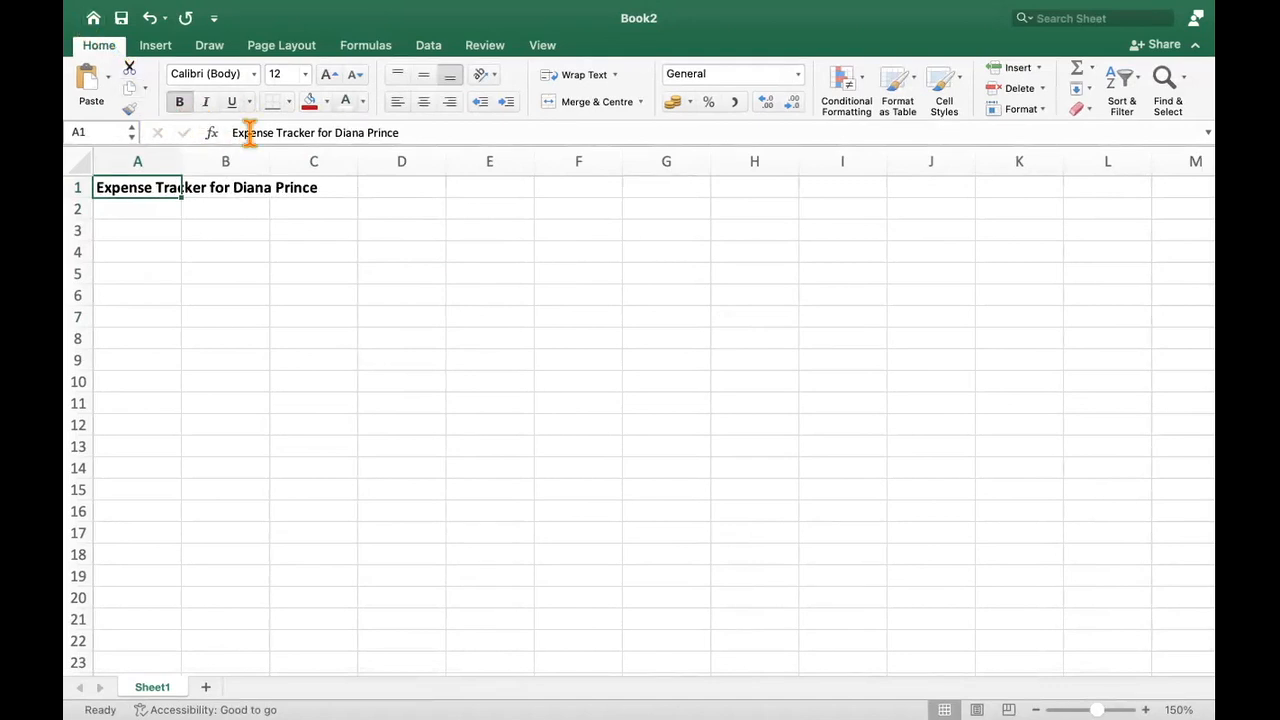
pyautogui.click(305, 74)
pyautogui.click(291, 258)
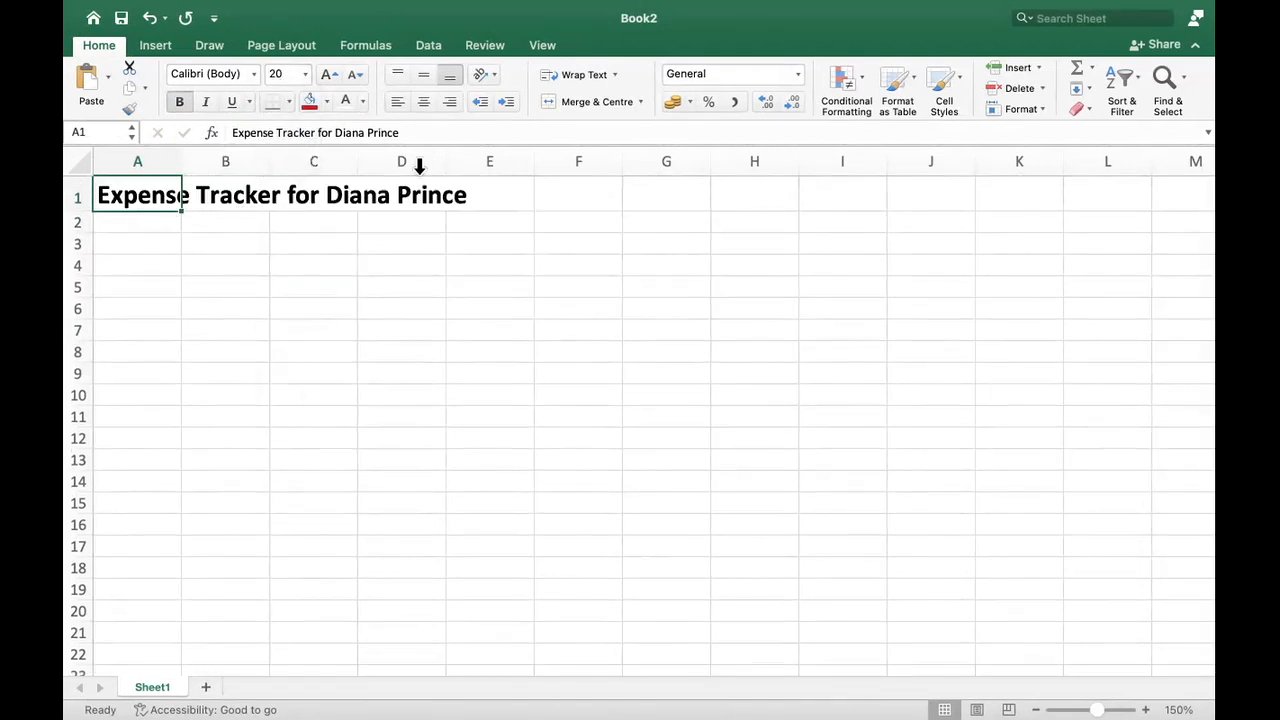
# Step: Try the middle and bottom vertical alignments on the title, and enlarge row 1 to a height of about 54
pyautogui.click(425, 82)
pyautogui.click(450, 77)
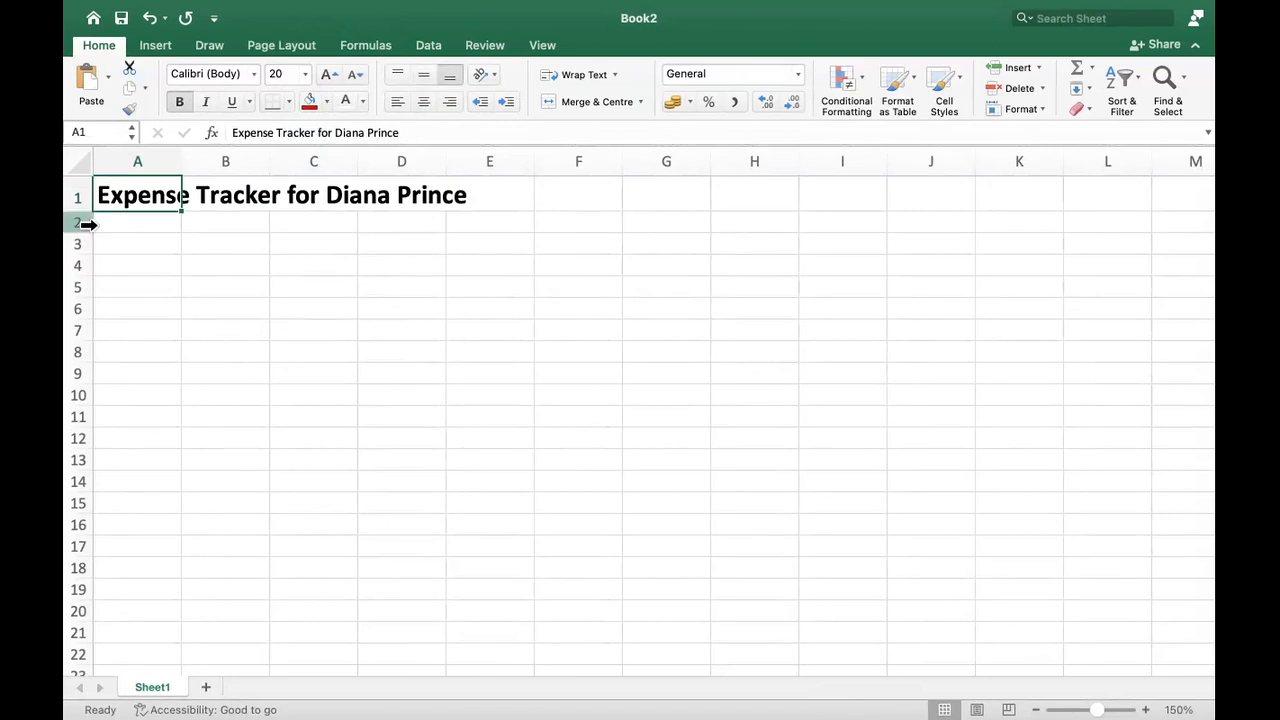
pyautogui.moveTo(89, 212); pyautogui.dragTo(89, 252)
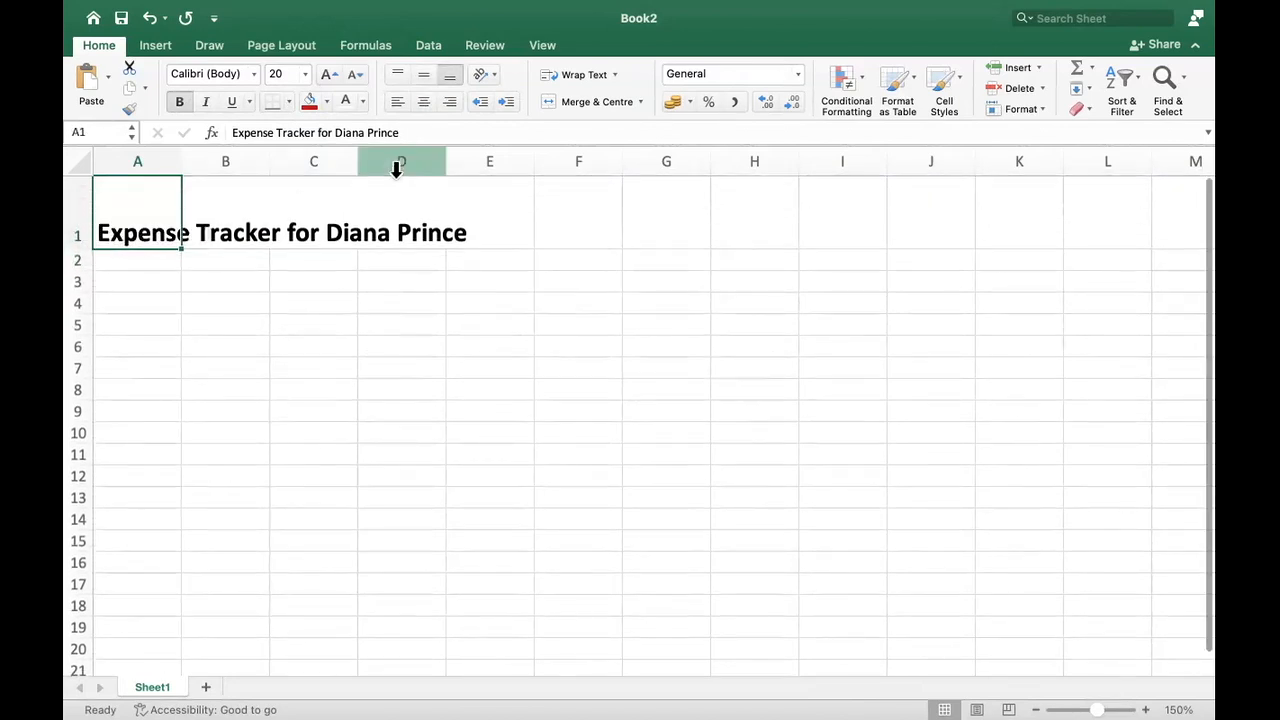
# Step: Try the vertical and horizontal alignments on the title in A1, ending with middle vertical and left horizontal alignment
pyautogui.click(226, 217)
pyautogui.click(157, 214)
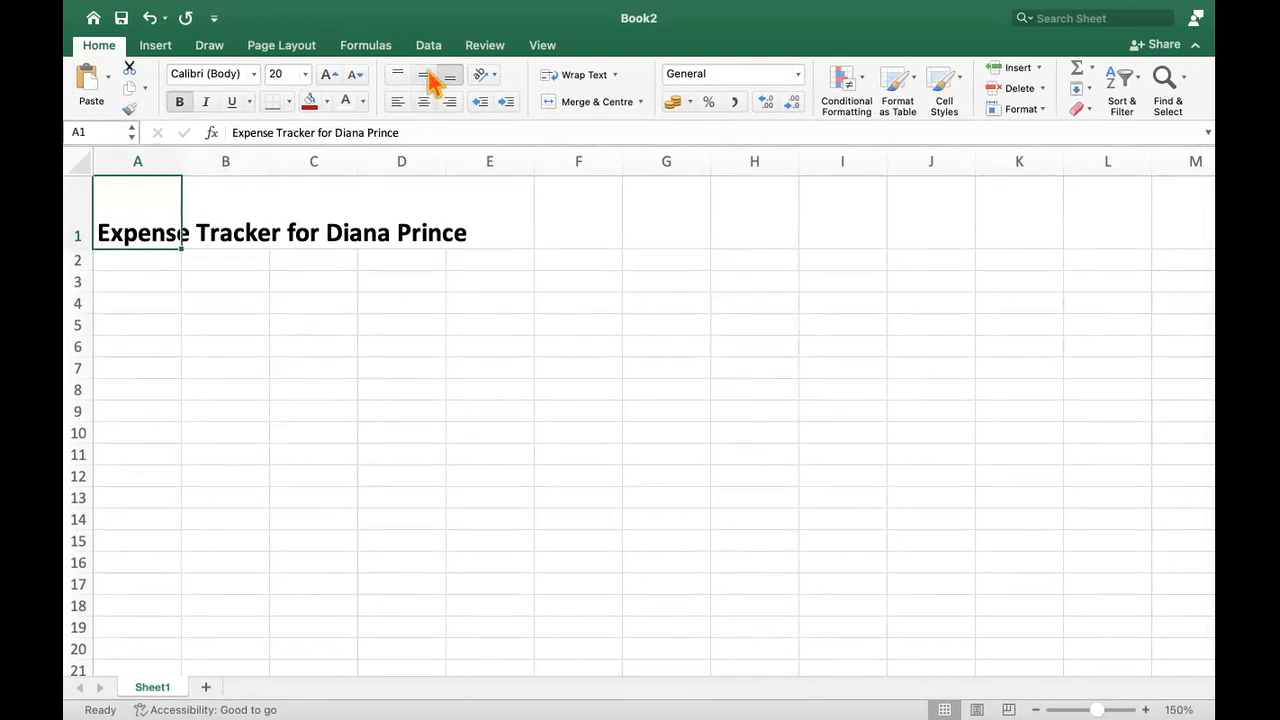
pyautogui.click(428, 78)
pyautogui.click(398, 76)
pyautogui.click(424, 78)
pyautogui.click(449, 77)
pyautogui.click(424, 77)
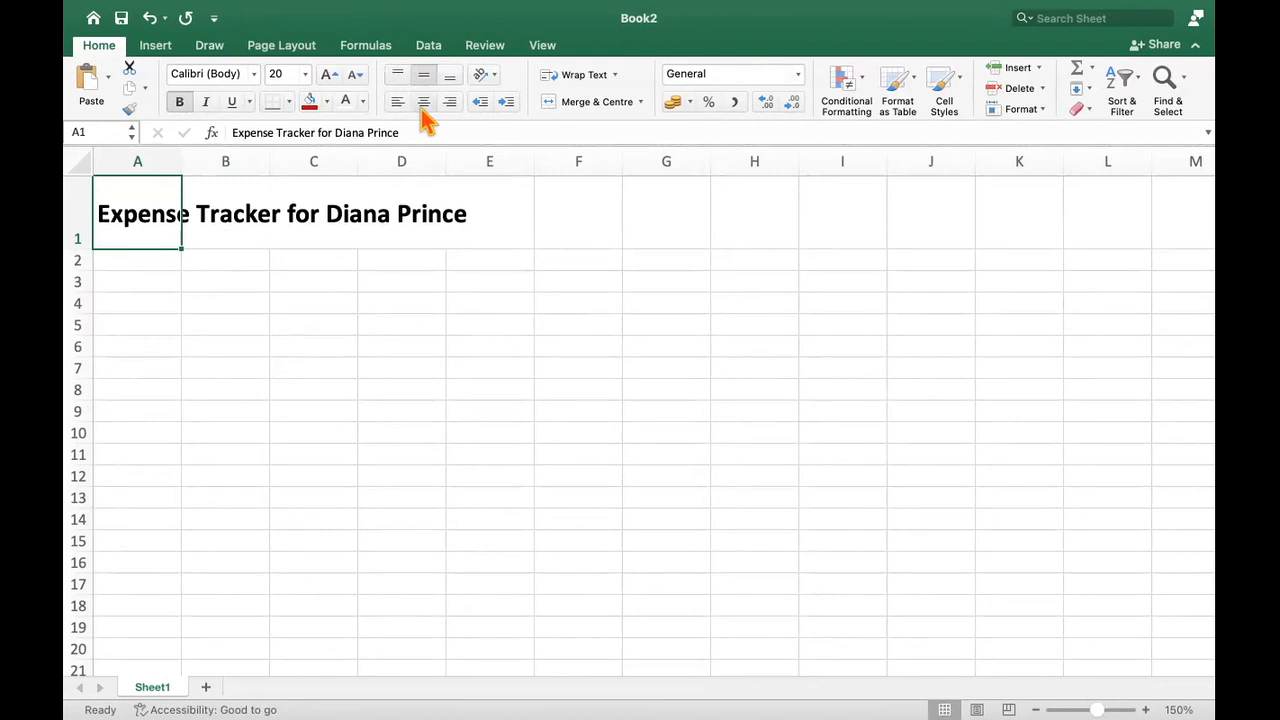
pyautogui.click(424, 103)
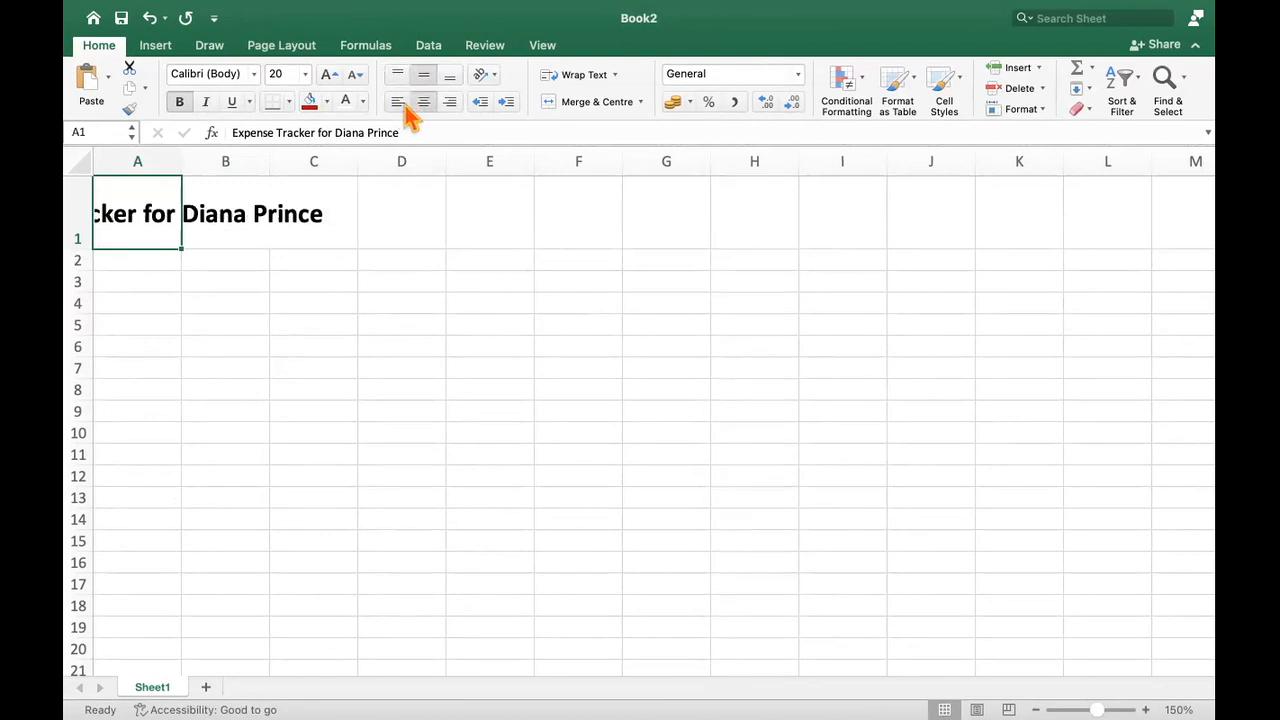
pyautogui.click(400, 103)
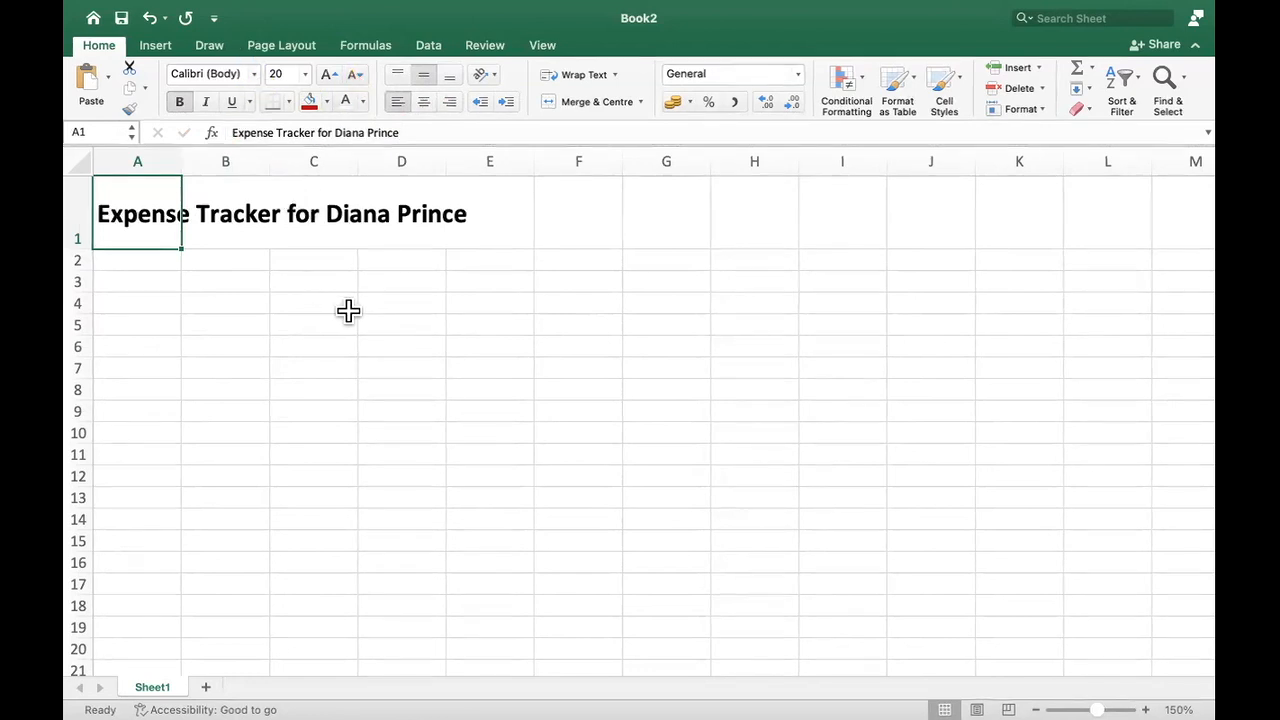
# Step: Set the height of row 1 to exactly 40
pyautogui.click(86, 221)
pyautogui.click(243, 310)
pyautogui.click(88, 214)
pyautogui.rightClick(88, 214)
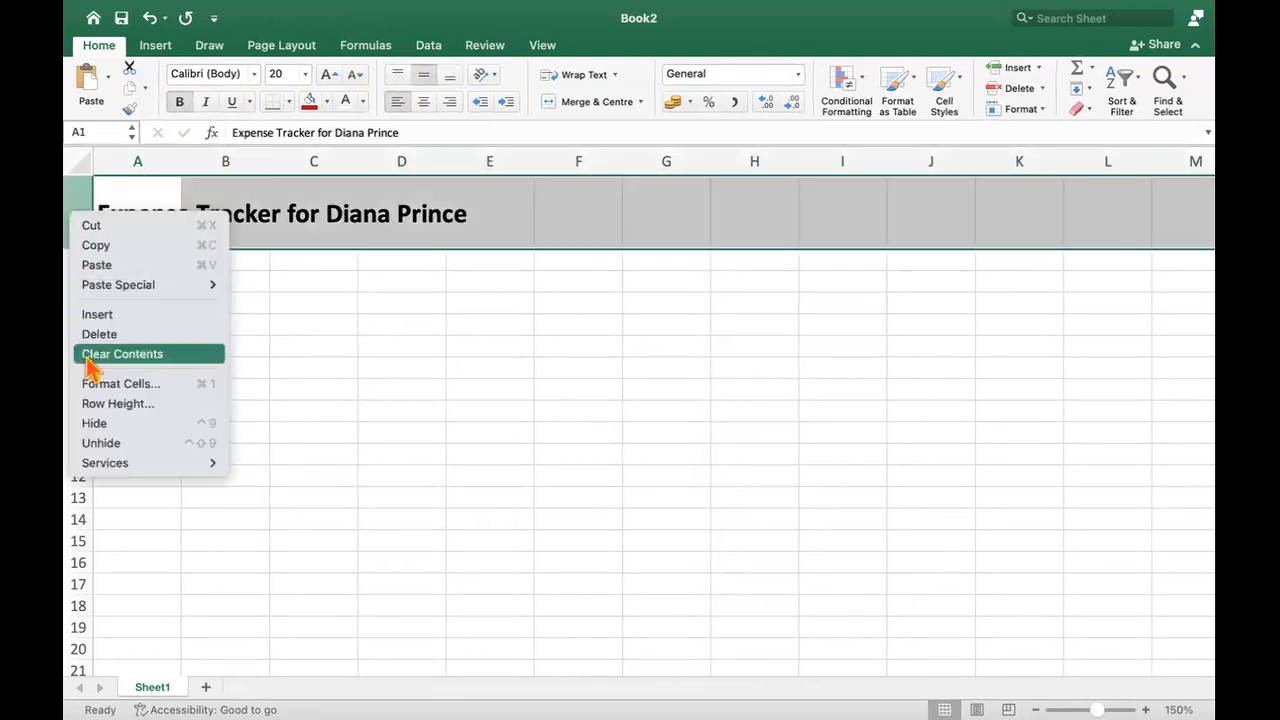
pyautogui.click(100, 404)
pyautogui.moveTo(137, 357); pyautogui.dragTo(386, 327)
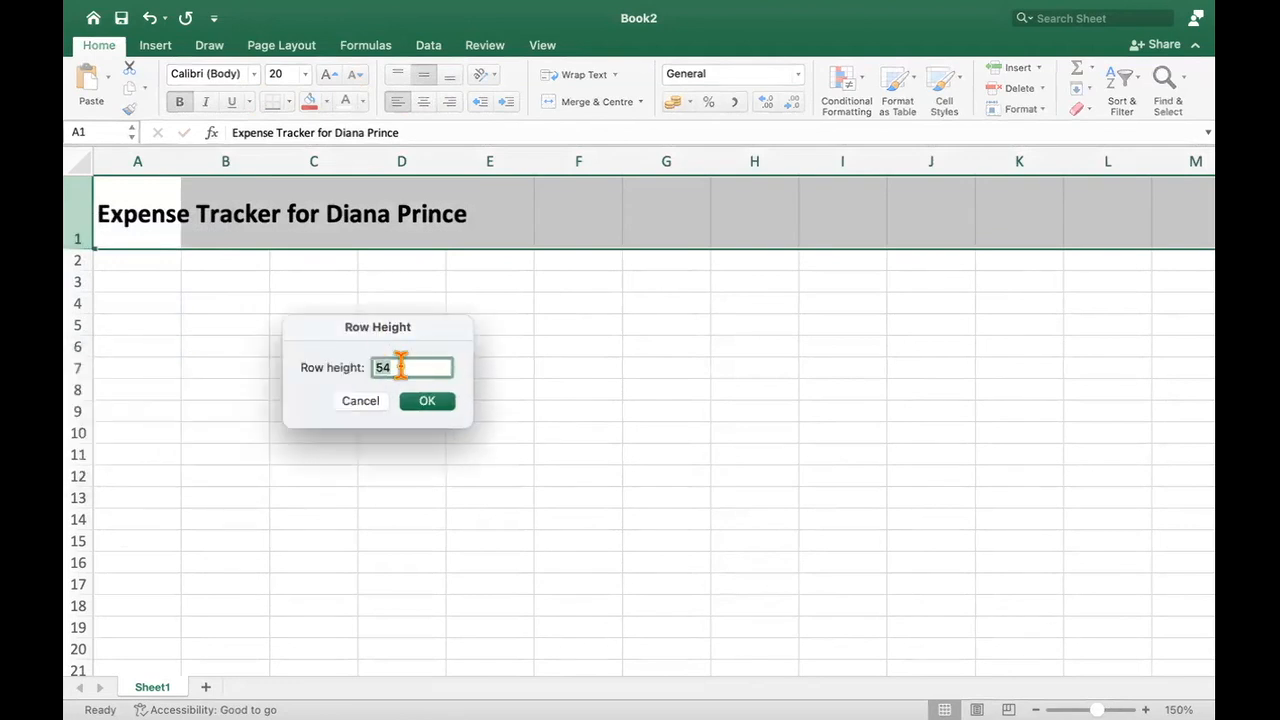
pyautogui.write('40')
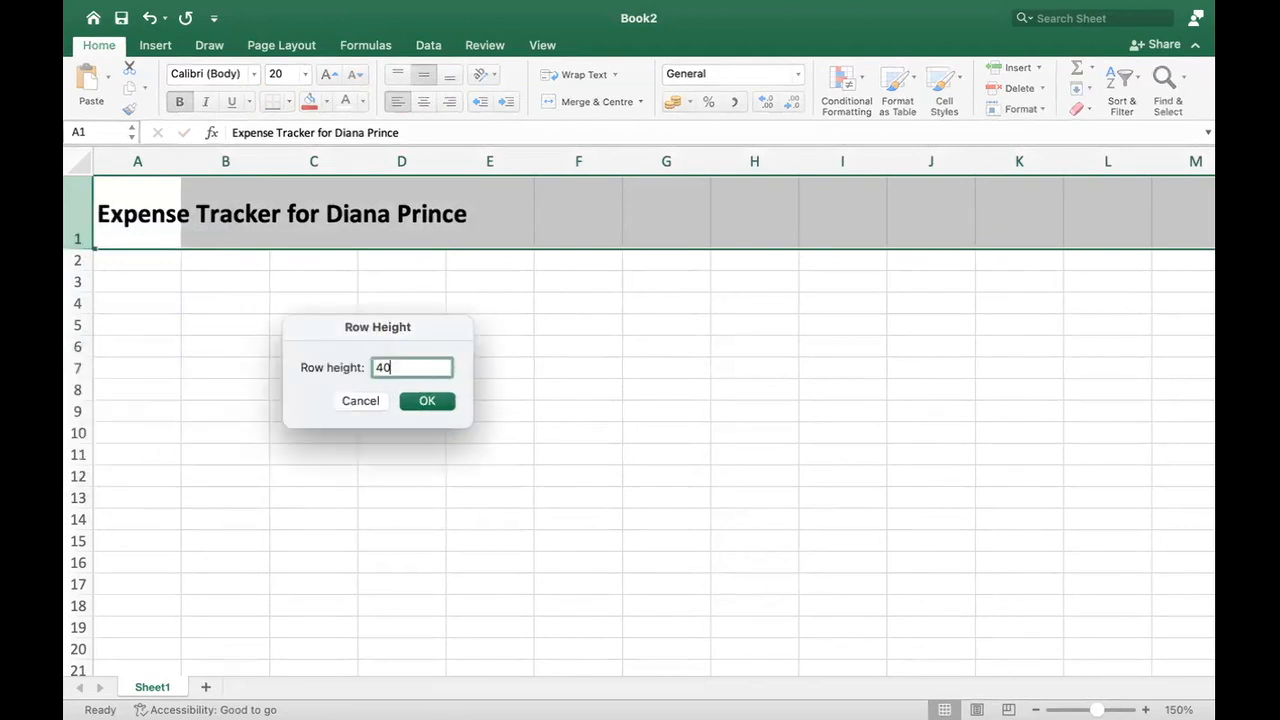
pyautogui.click(441, 404)
pyautogui.click(393, 368)
pyautogui.click(128, 188)
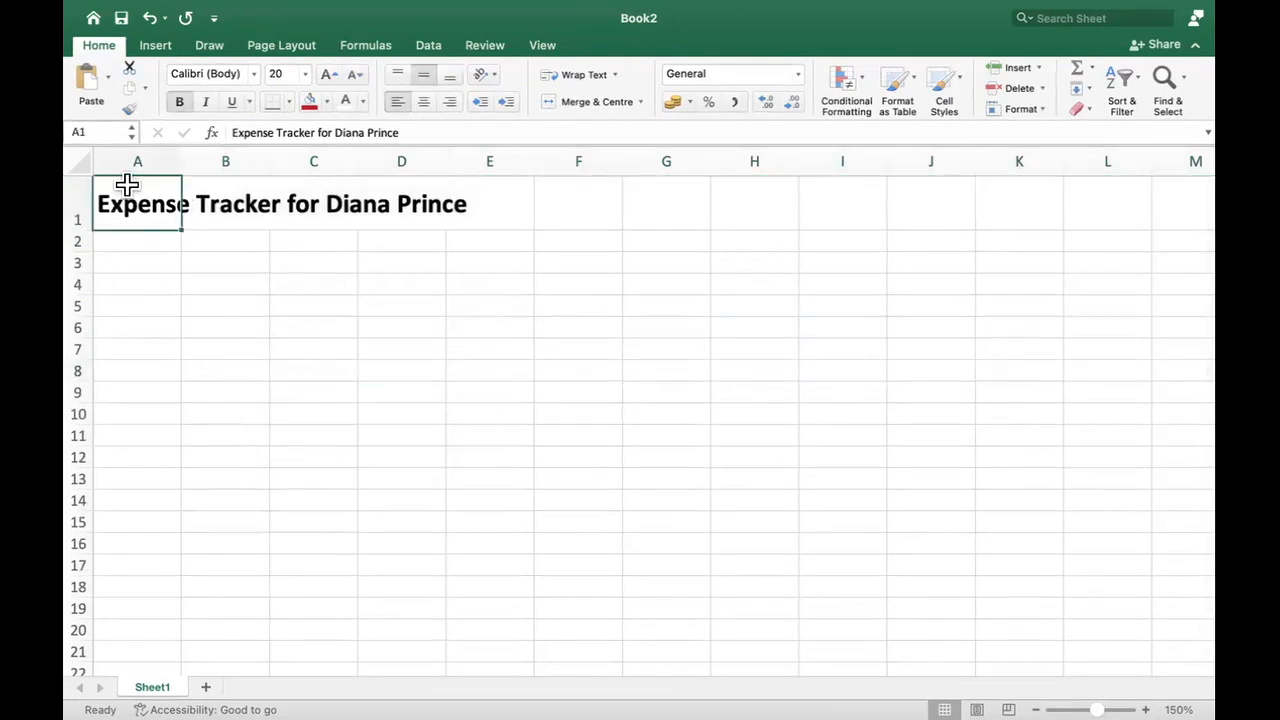
# Step: Fill the whole of row 1 with red
pyautogui.click(86, 205)
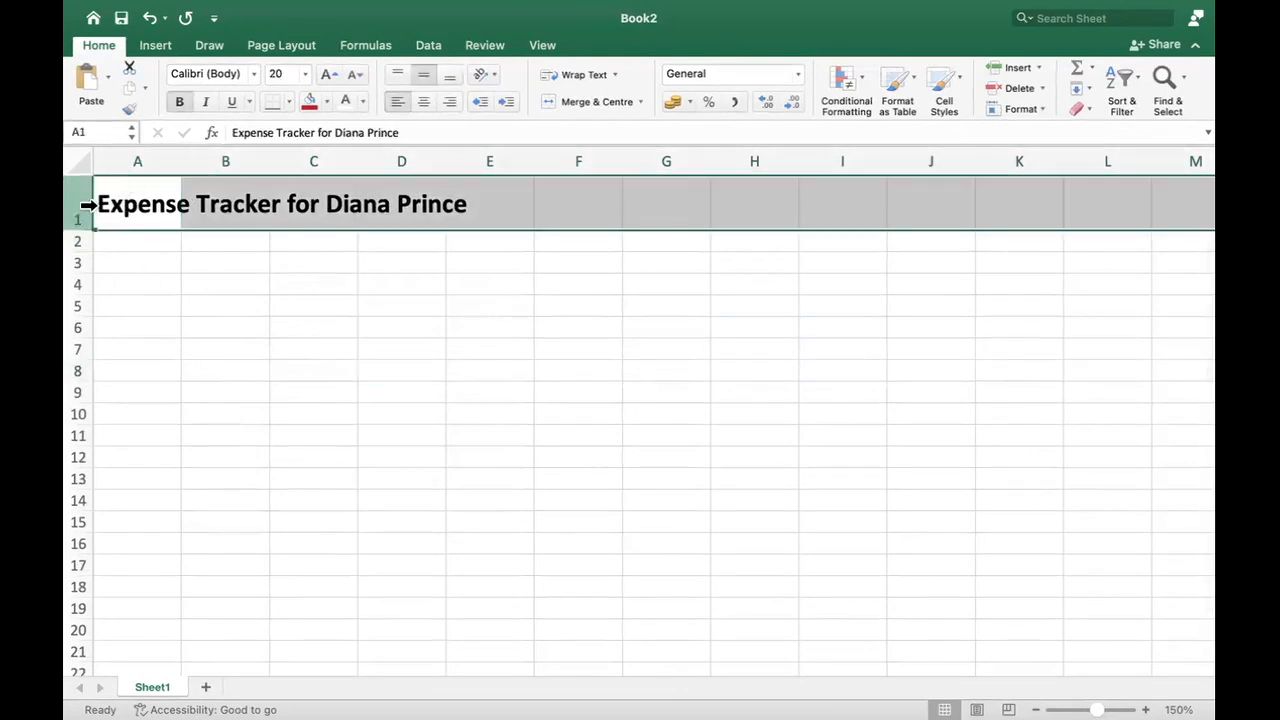
pyautogui.click(309, 104)
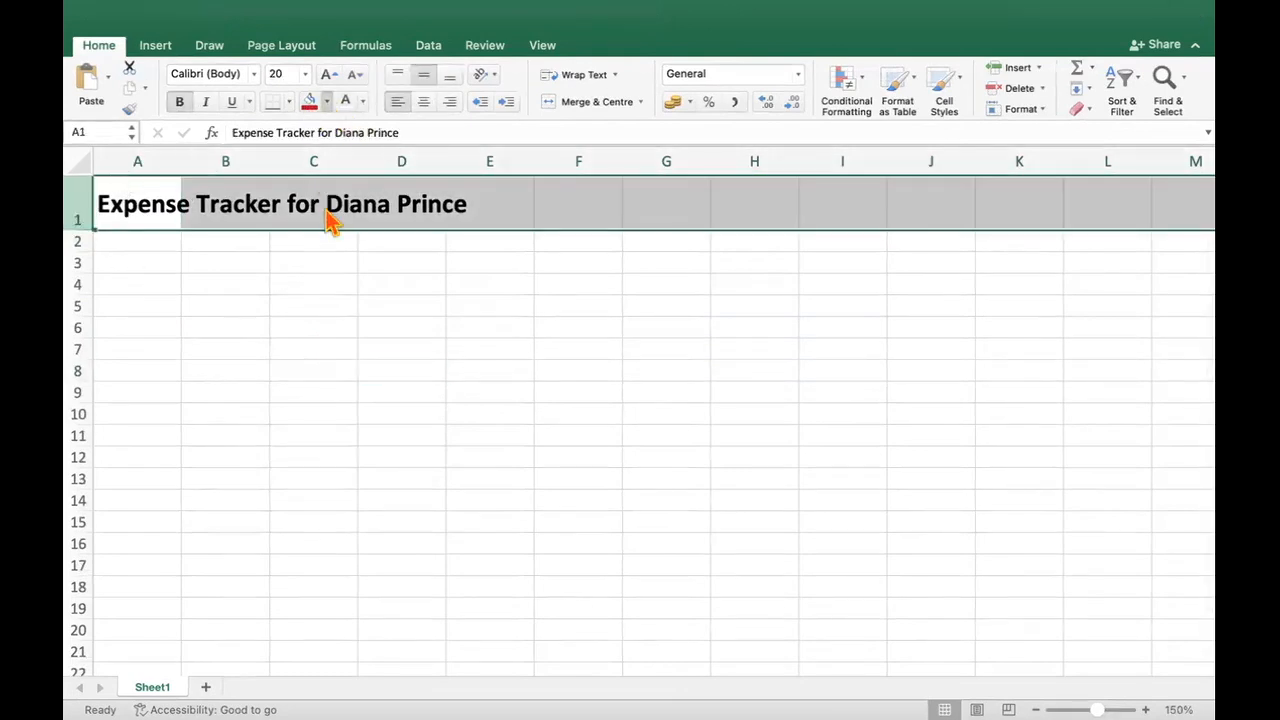
pyautogui.click(328, 311)
pyautogui.click(230, 213)
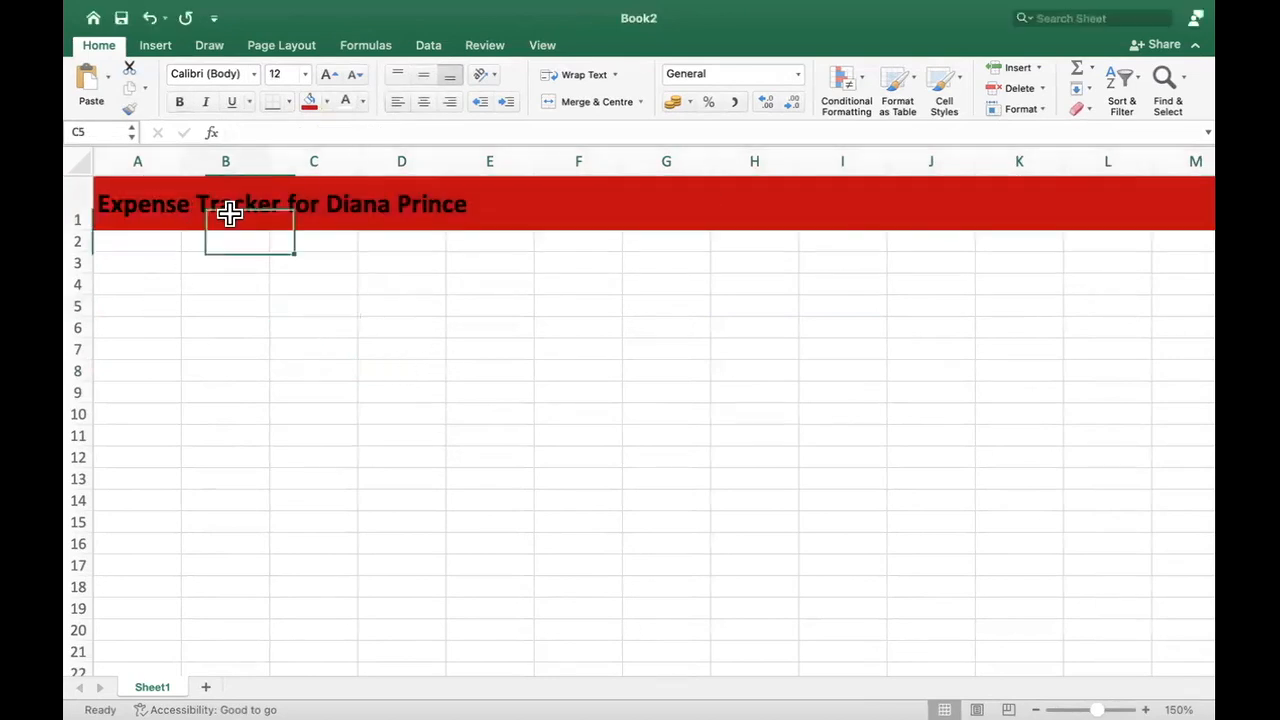
# Step: Change the font colour of row 1 to white
pyautogui.click(84, 203)
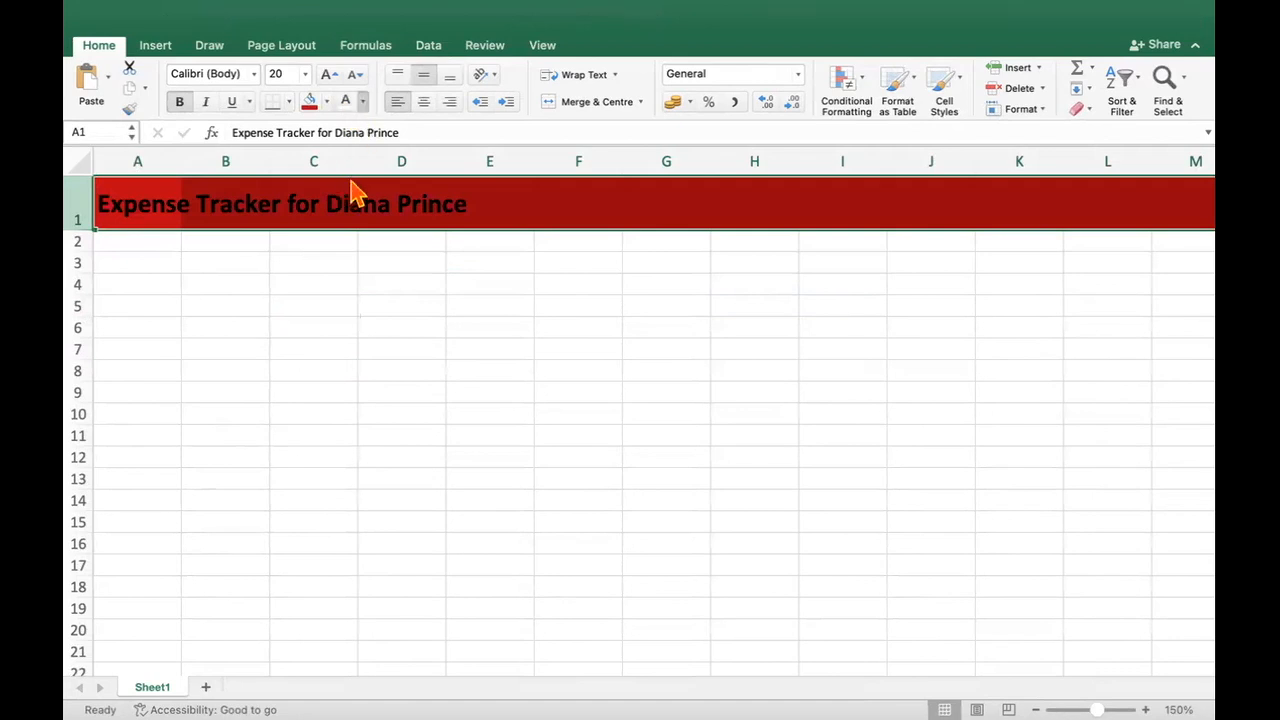
pyautogui.click(374, 305)
pyautogui.click(518, 333)
# Step: Enter the column headings "Date" in cell B4 and "Descriptoin" in cell C4
pyautogui.click(224, 286)
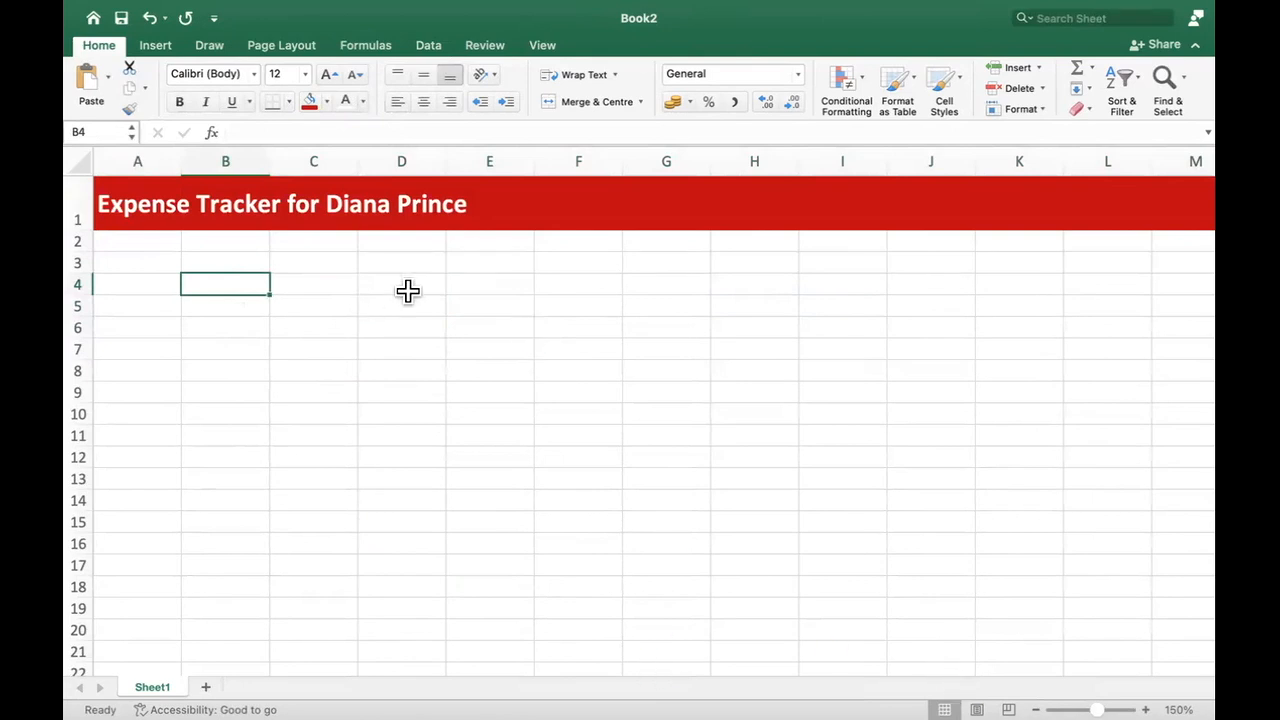
pyautogui.write('Date')
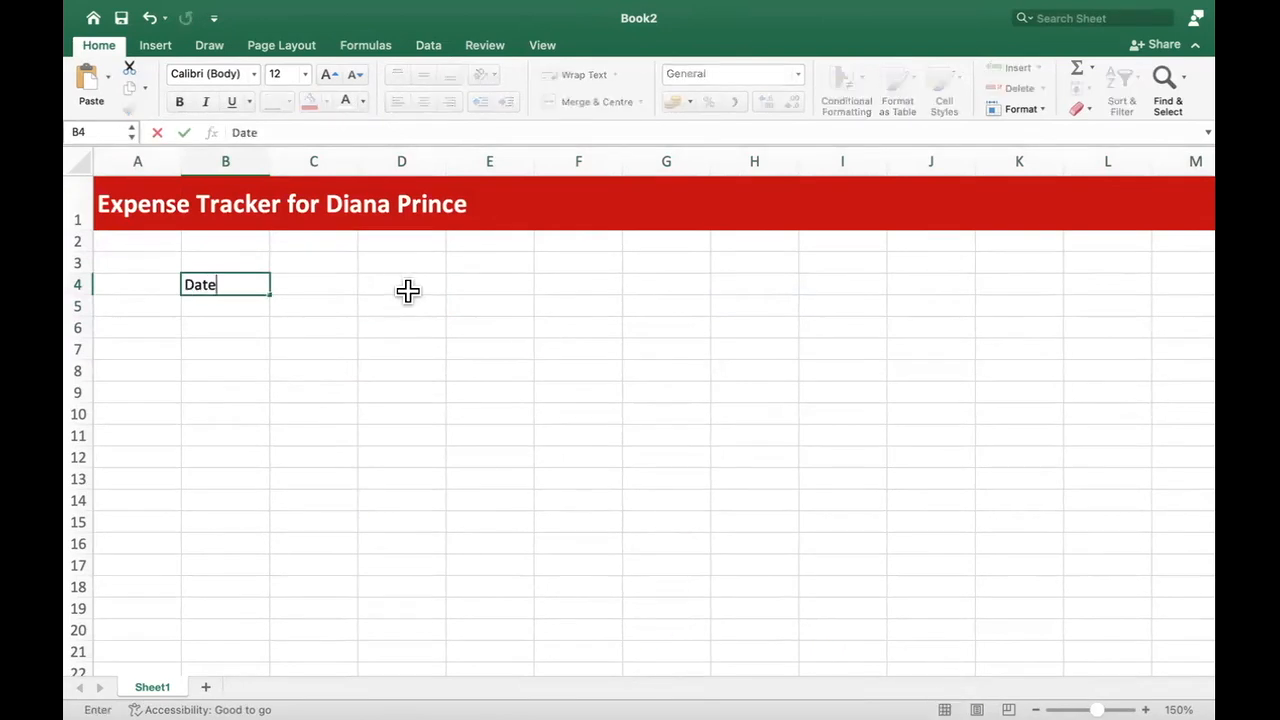
pyautogui.press('Tab')
pyautogui.write('Des')
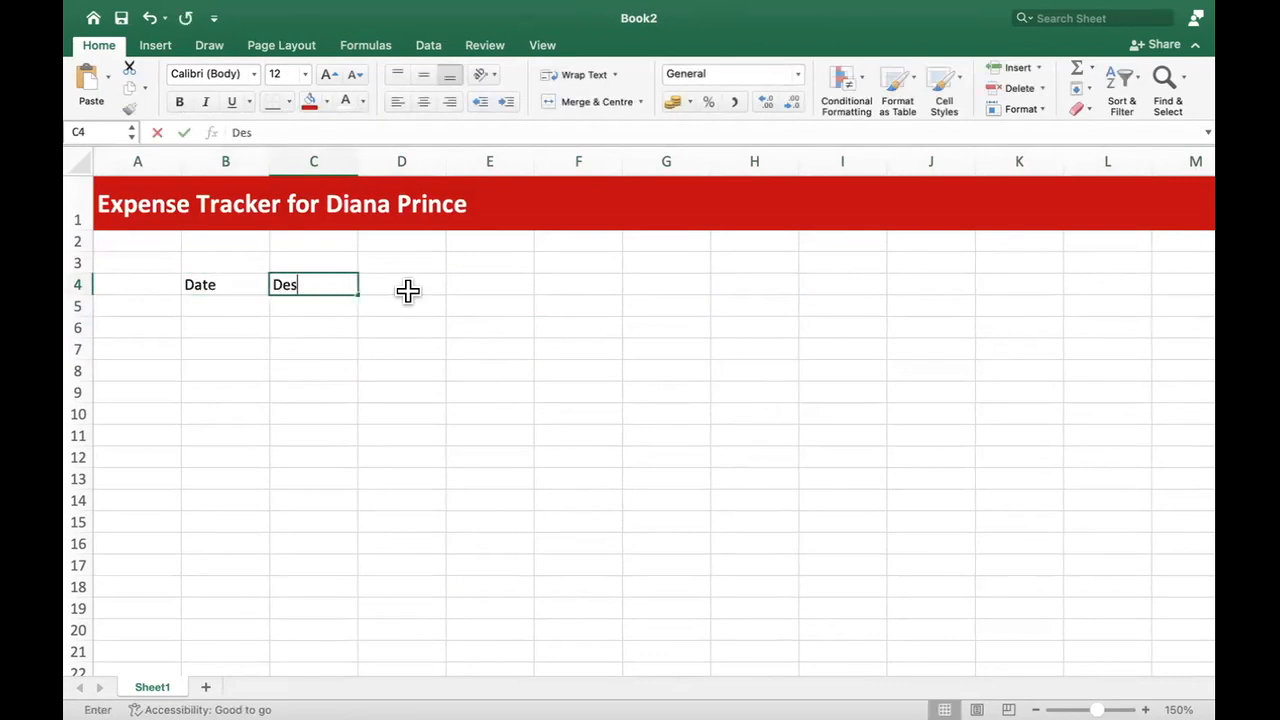
pyautogui.write('criptoin')
pyautogui.press('Tab')
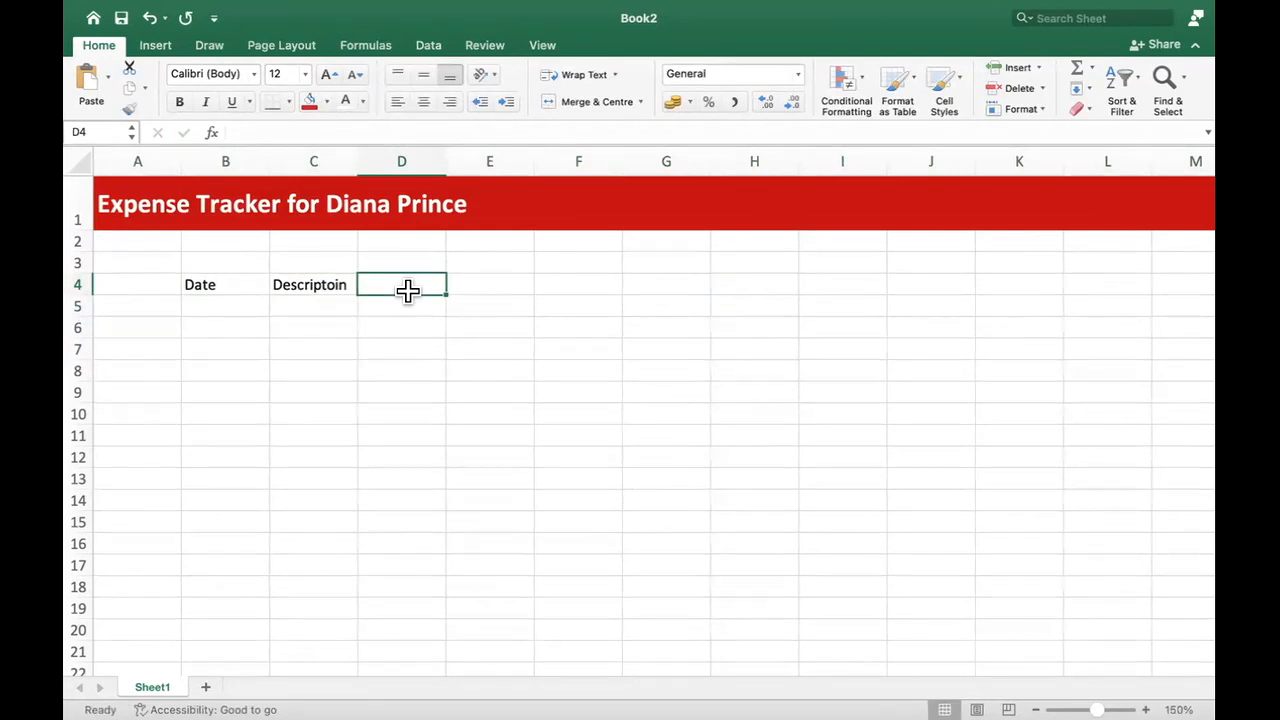
pyautogui.write('Price')
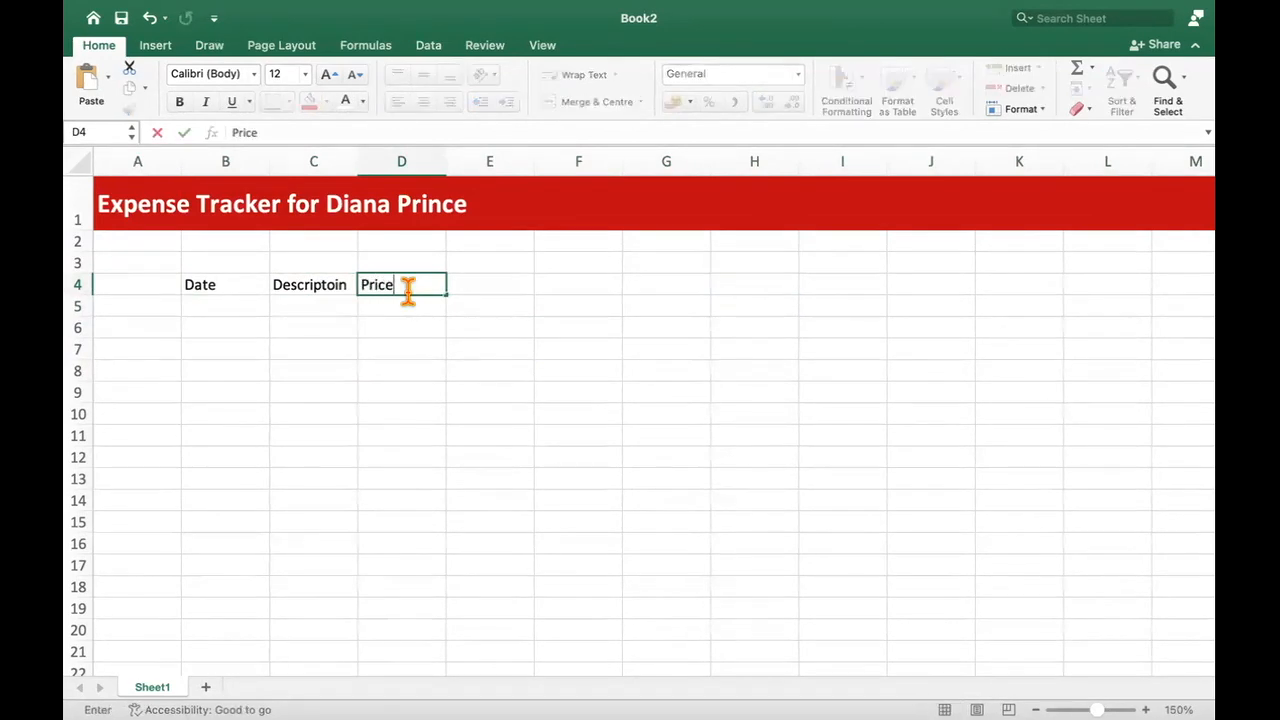
pyautogui.press('Tab')
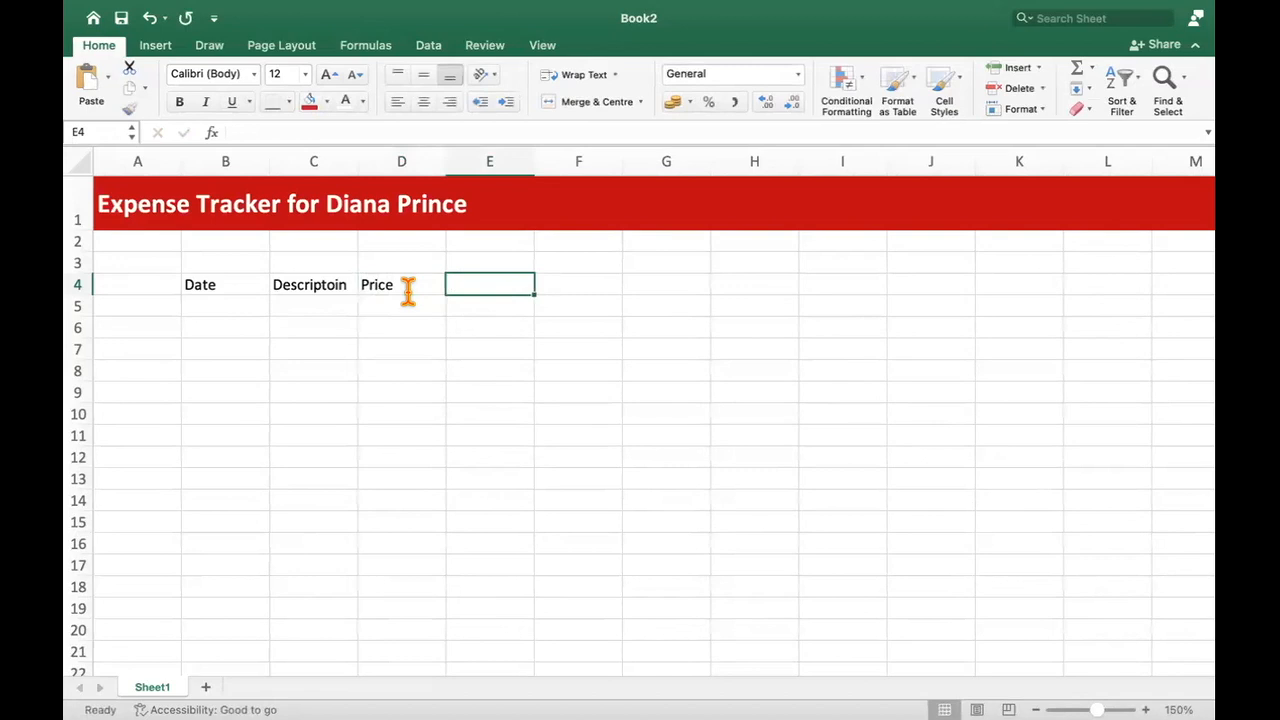
pyautogui.write('Bank')
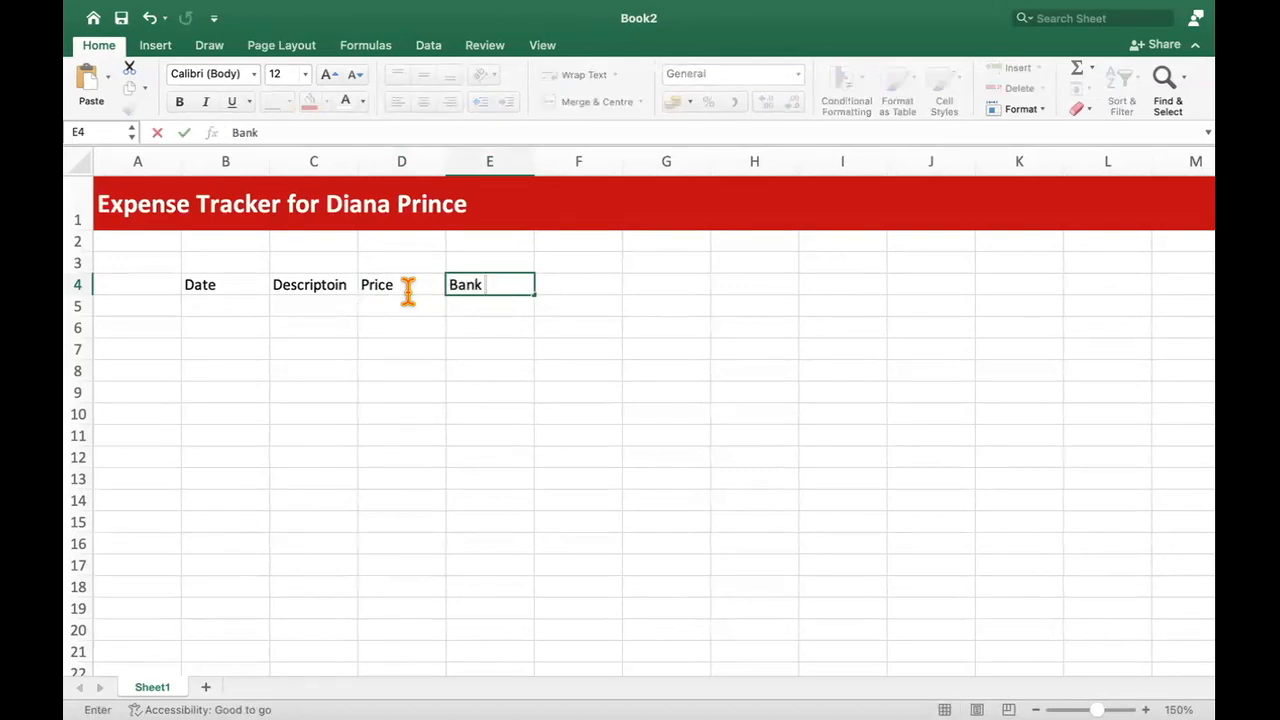
pyautogui.press('Escape')
# Step: Enter the headings "Category" in D4, replacing its content, "Price" in E4 and "Bank Account" in F4
pyautogui.click(408, 290)
pyautogui.write('Catg')
pyautogui.press('BackSpace')
pyautogui.write('egory')
pyautogui.press('Tab')
pyautogui.write('Price')
pyautogui.press('Tab')
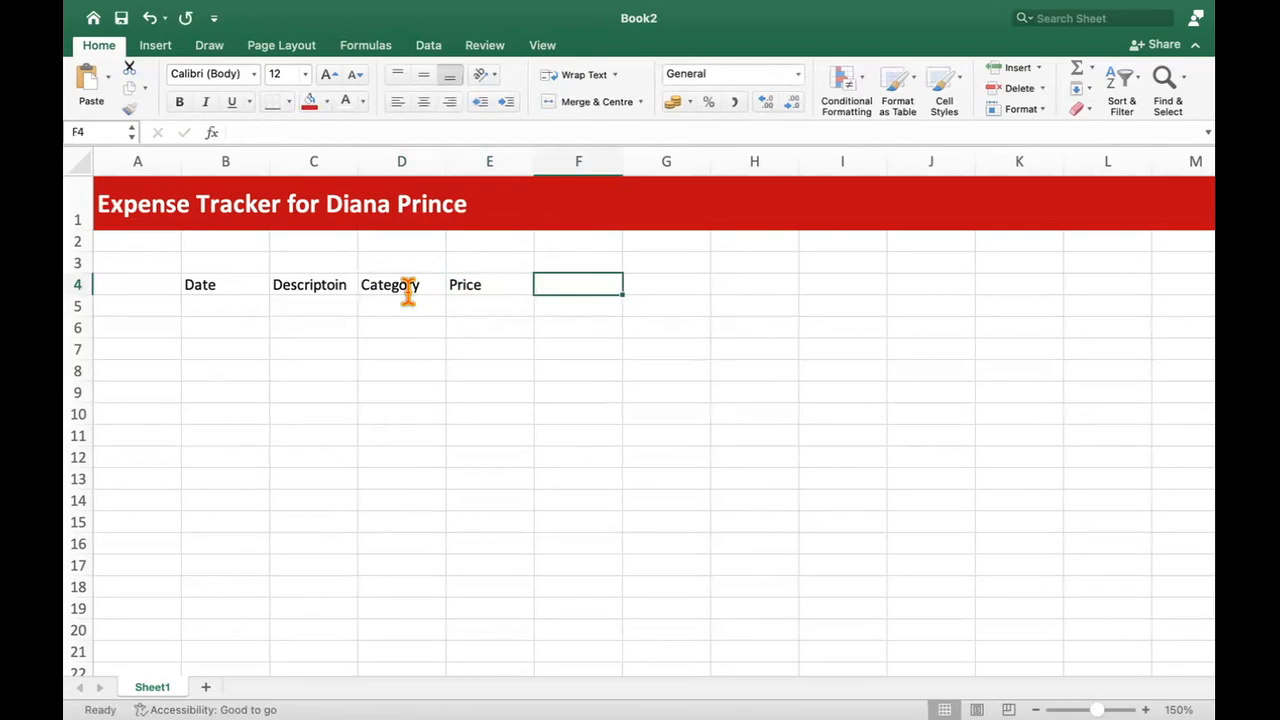
pyautogui.write('B')
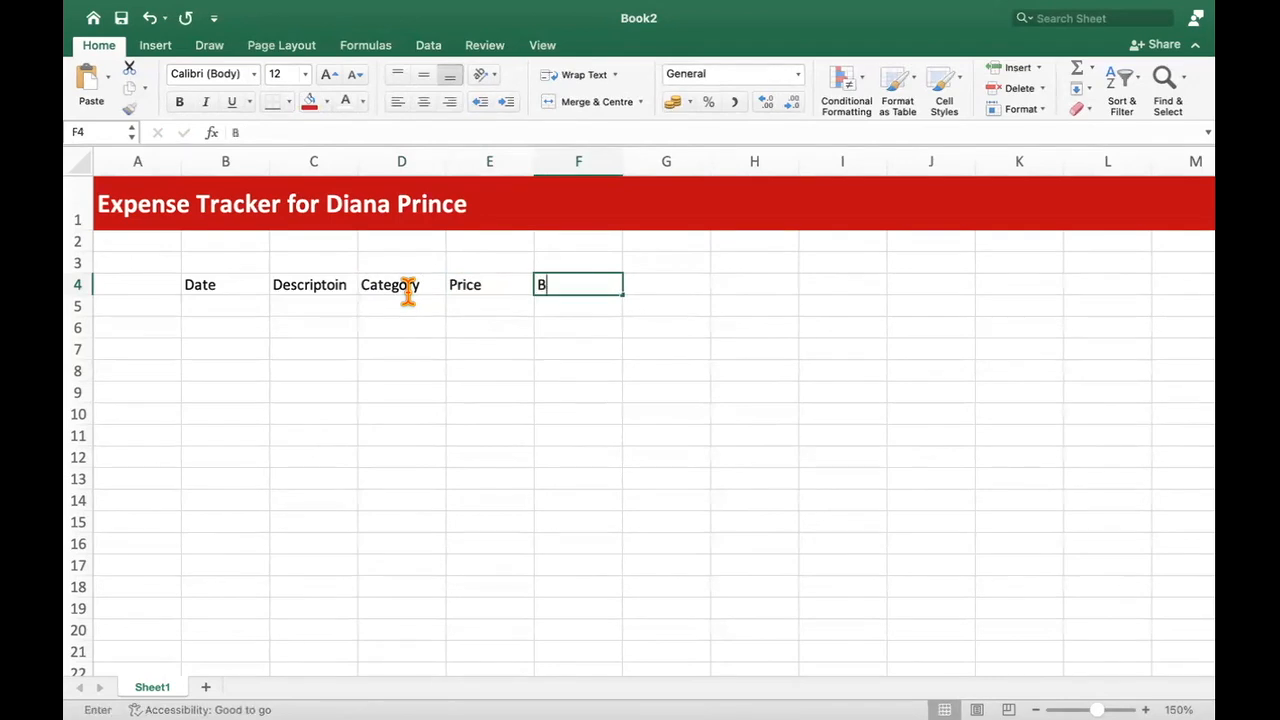
pyautogui.write('ank Account')
pyautogui.press('Tab')
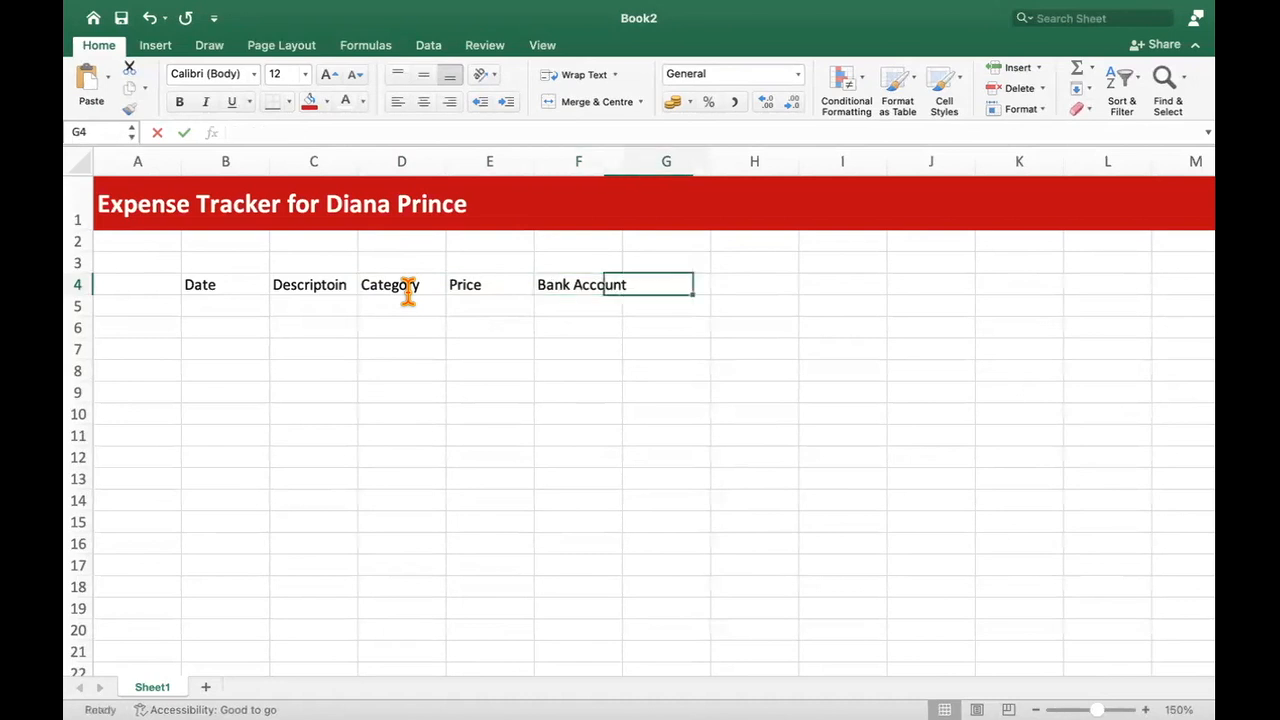
# Step: Enter the date 04/02/23 in cell B5 under the Date heading
pyautogui.press('Return')
pyautogui.press('Left')
pyautogui.press('Left')
pyautogui.press('Left')
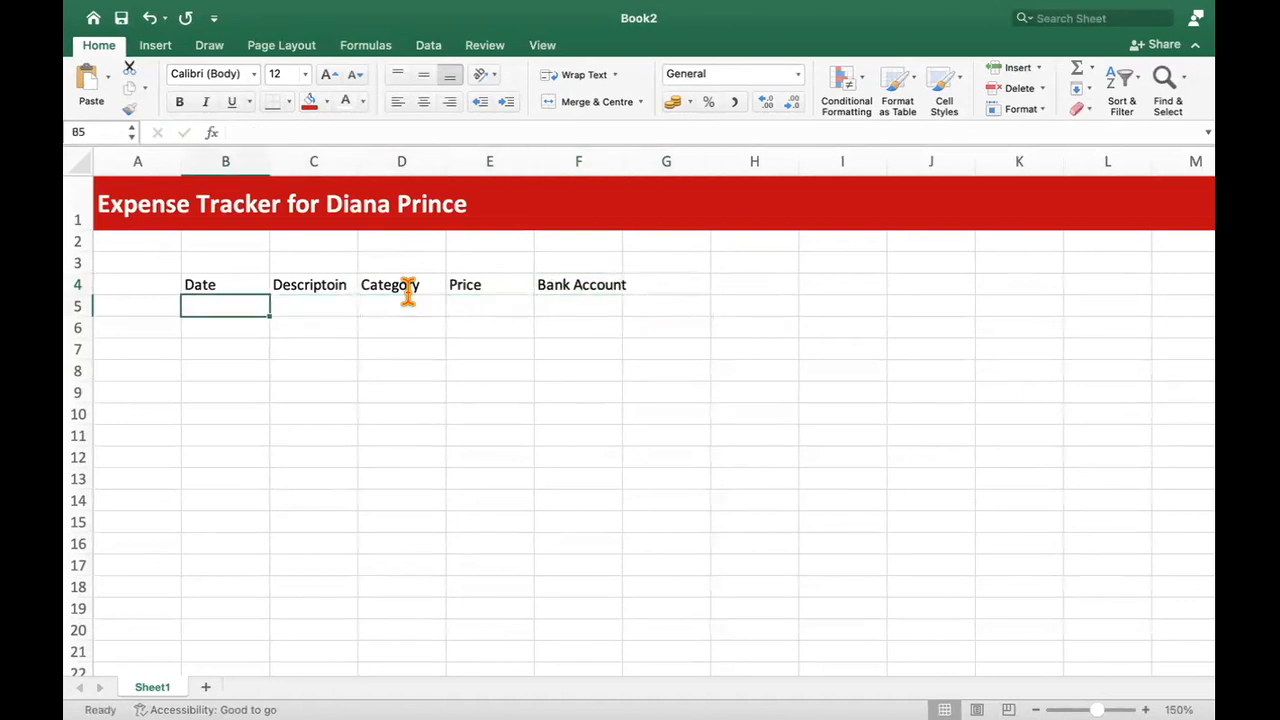
pyautogui.write('04/02/23')
pyautogui.press('Return')
pyautogui.press('Up')
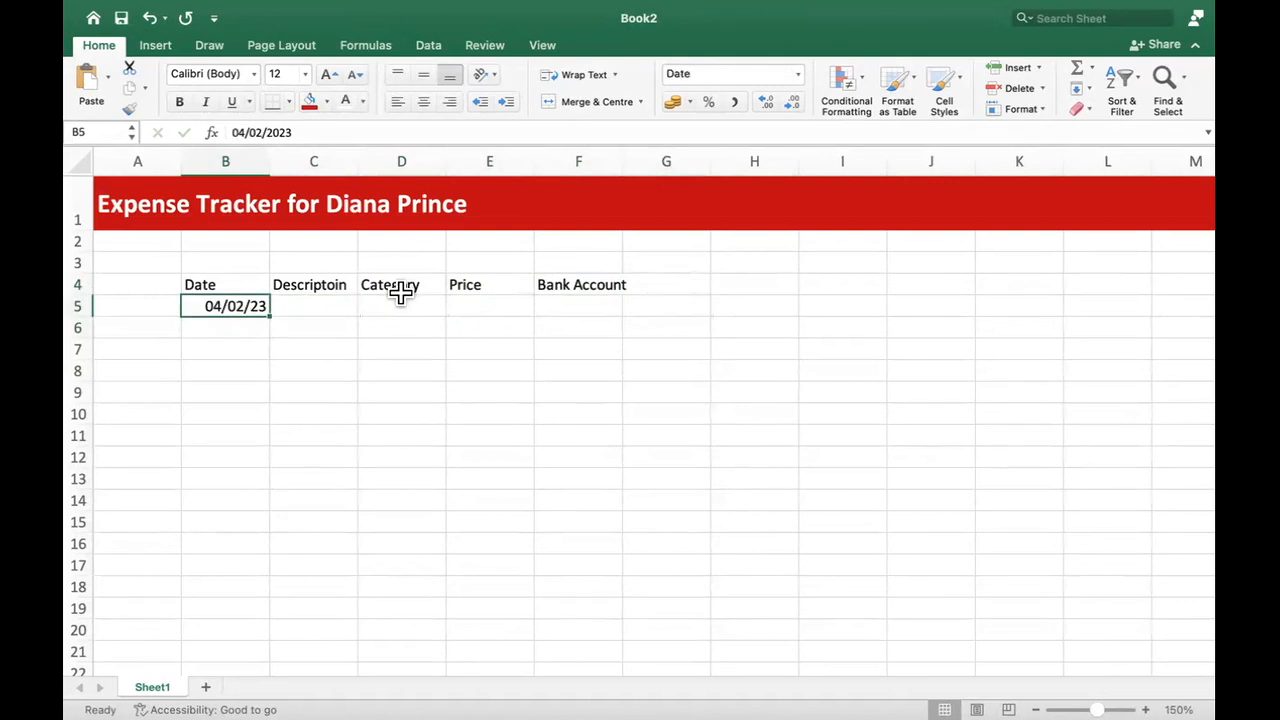
# Step: Enter "Birthday Cake" followed by the person's first name as the description in cell C5
pyautogui.press('Right')
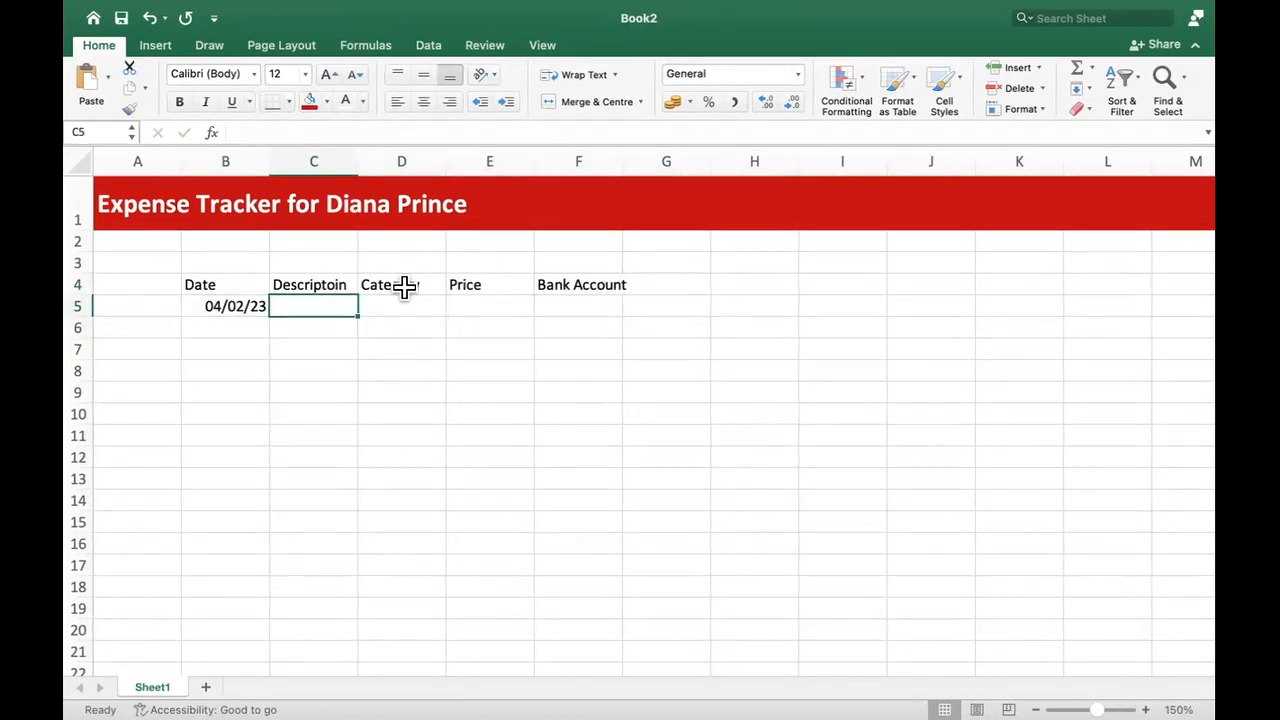
pyautogui.write('Co')
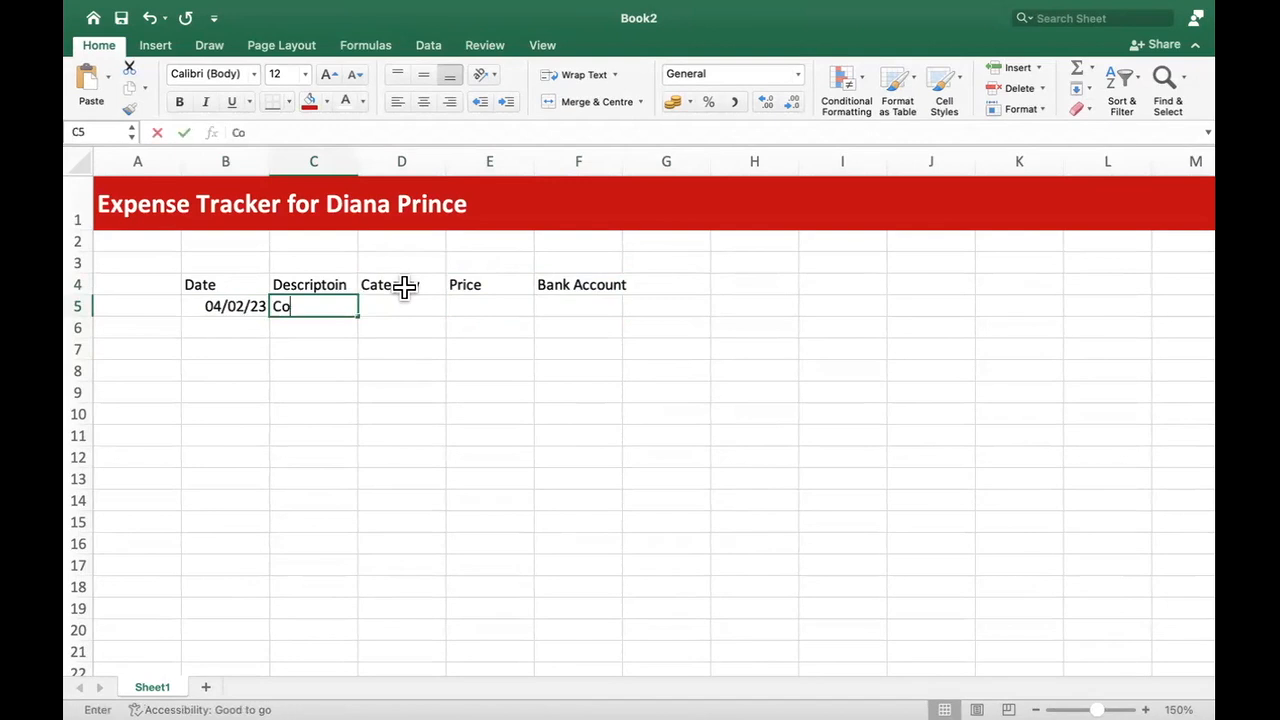
pyautogui.press('BackSpace')
pyautogui.press('BackSpace')
pyautogui.write('Co')
pyautogui.press('BackSpace')
pyautogui.press('BackSpace')
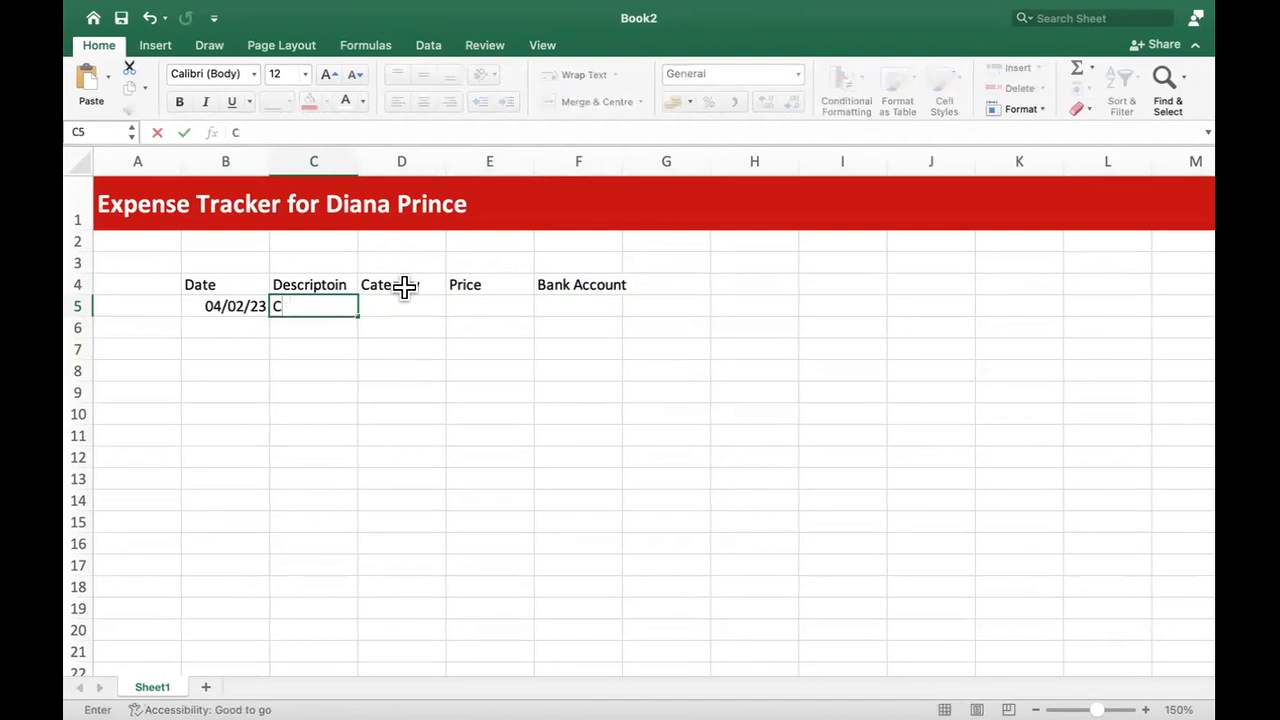
pyautogui.write('Birthday Ca')
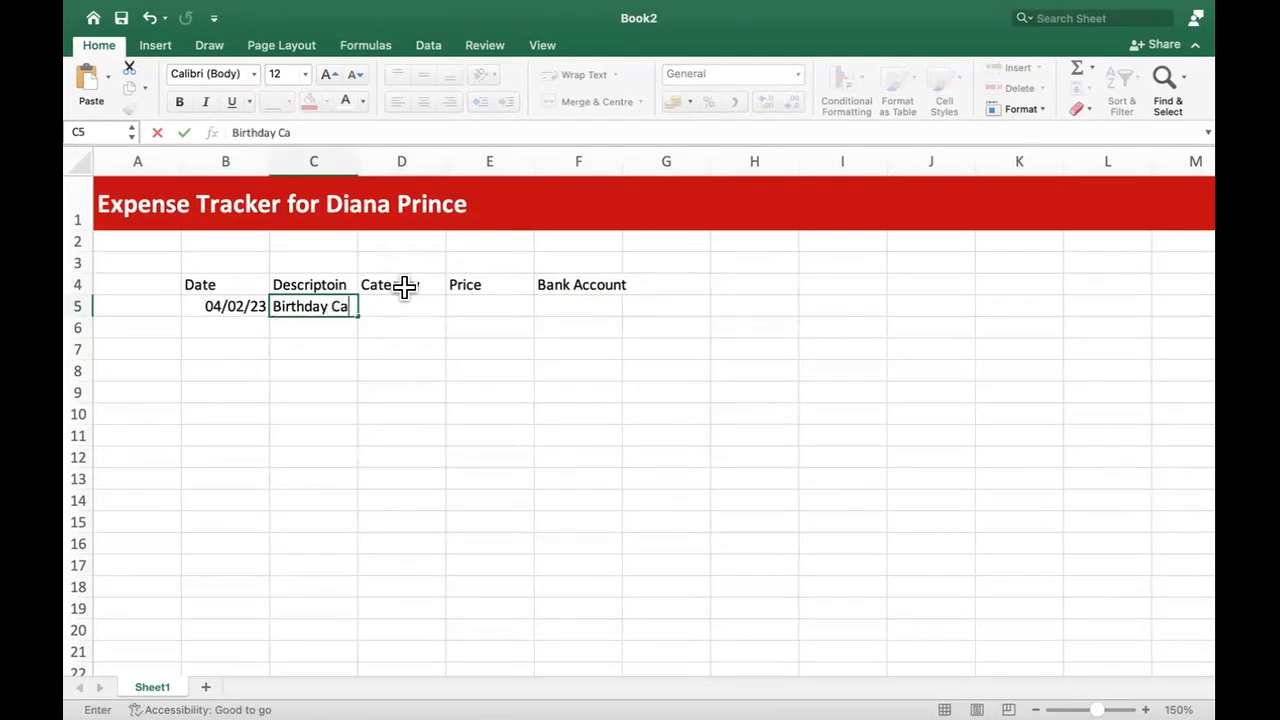
pyautogui.write('ke Rah')
pyautogui.press('BackSpace')
pyautogui.write('ahul')
pyautogui.press('Tab')
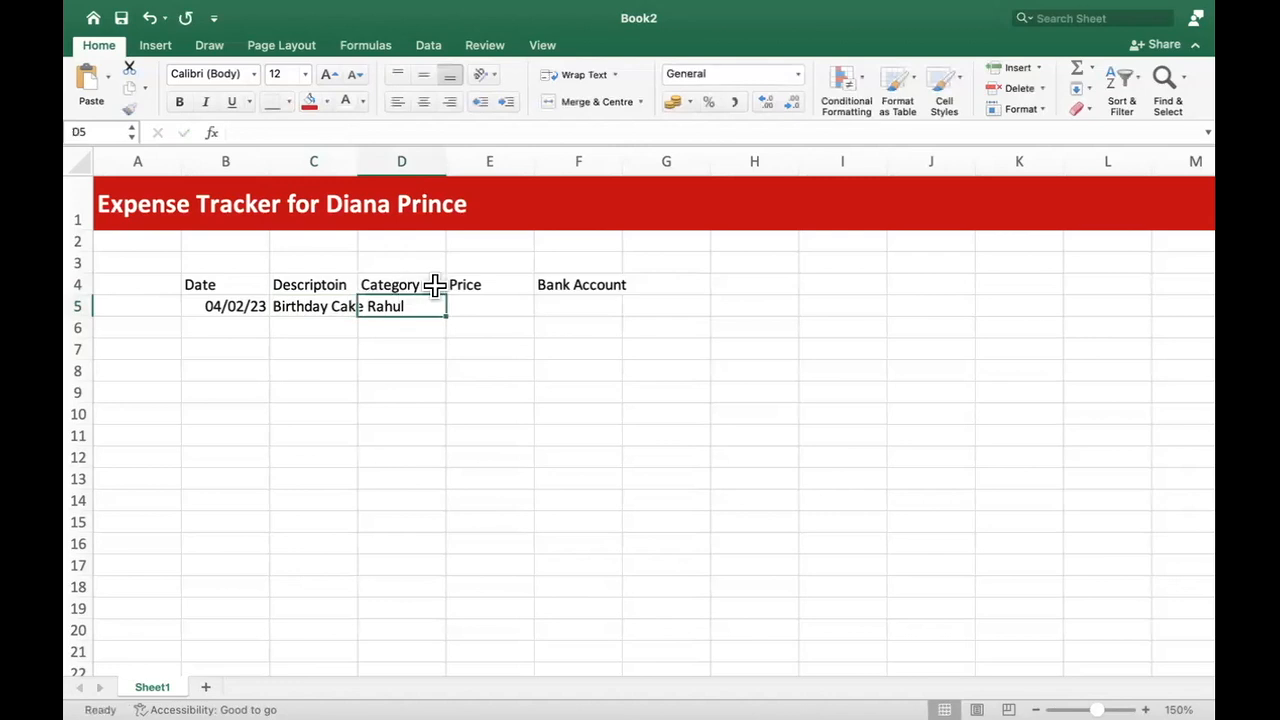
# Step: Complete the first expense row with "Office Expense" in D5, 750 in E5 and "Credit" in F5
pyautogui.write('Office Expense')
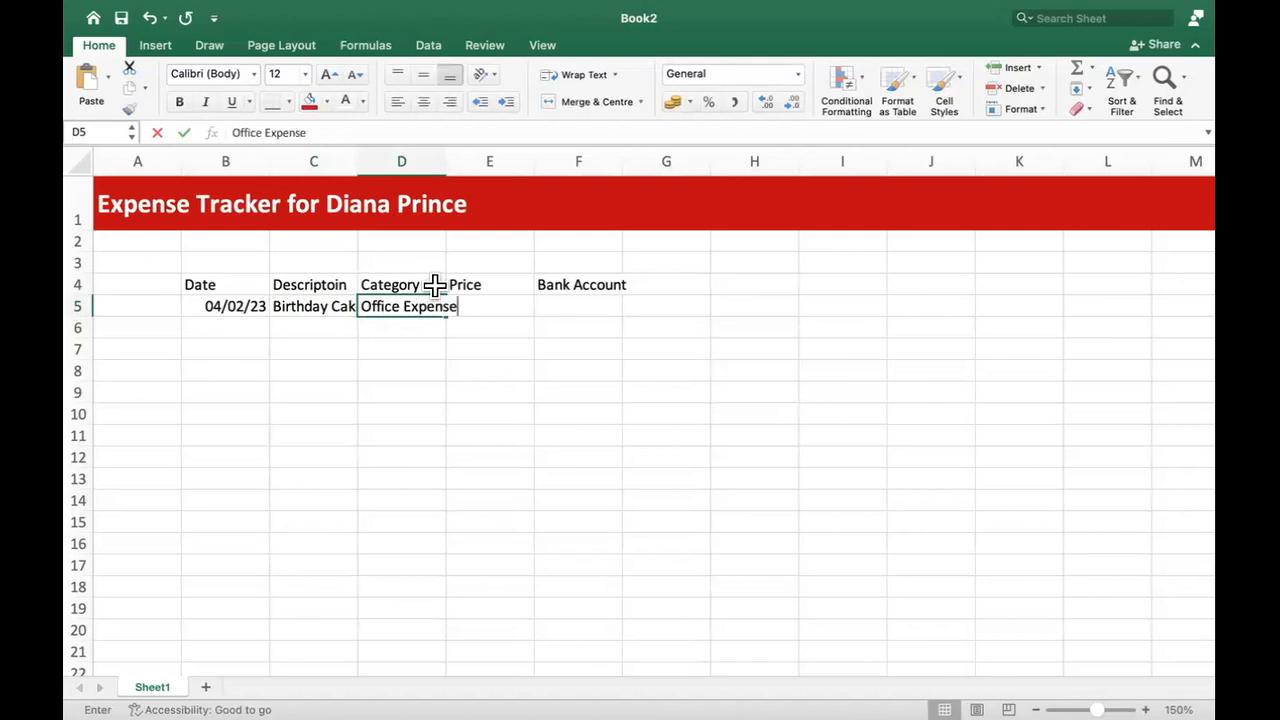
pyautogui.press('Tab')
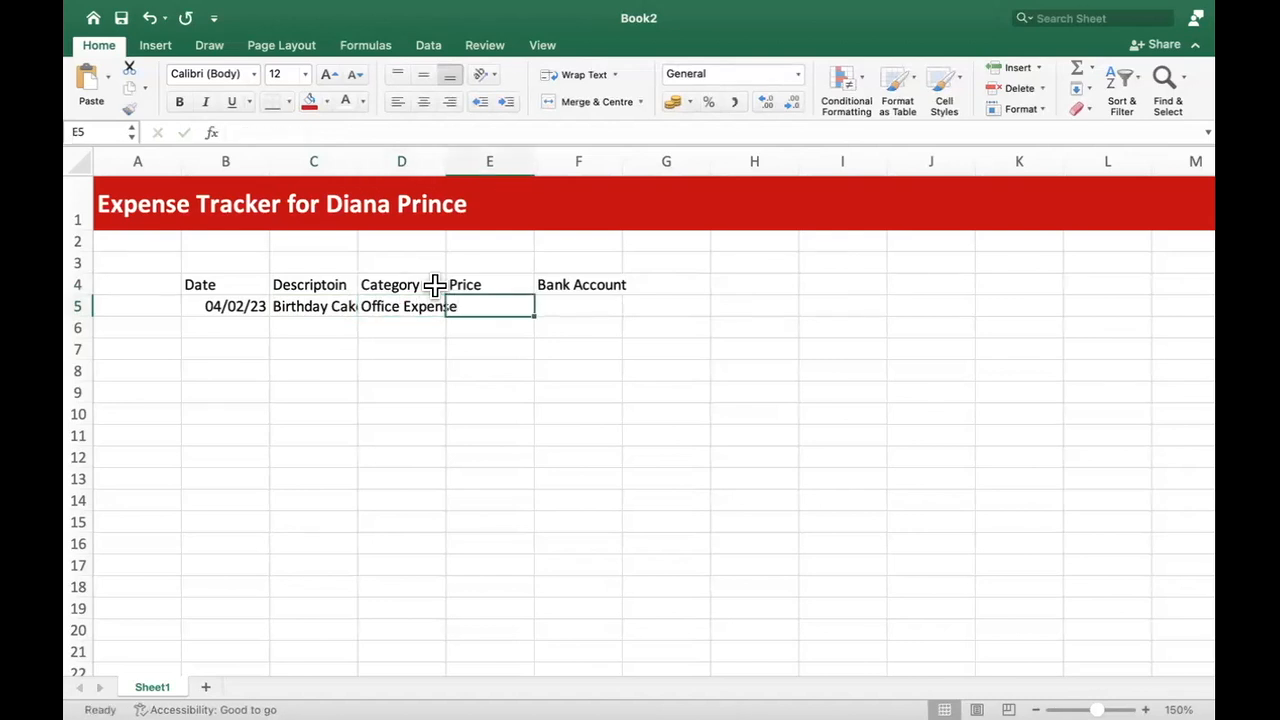
pyautogui.write('750')
pyautogui.press('Tab')
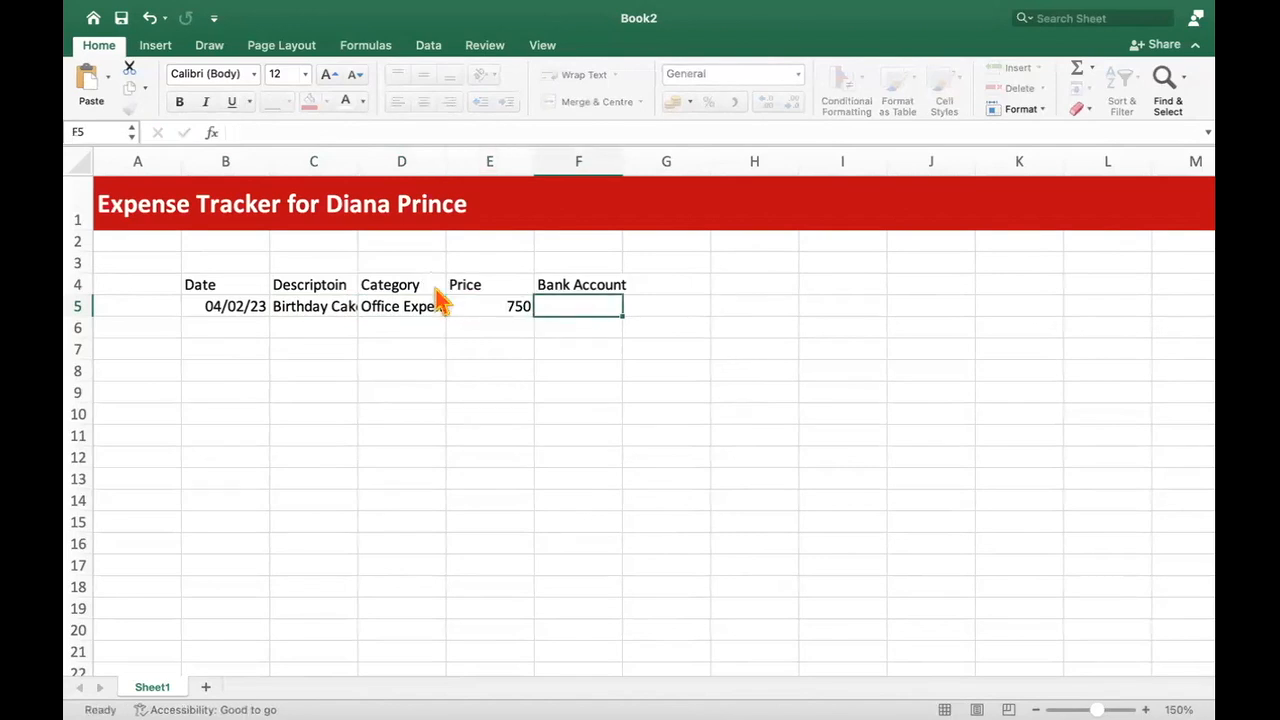
pyautogui.write('S')
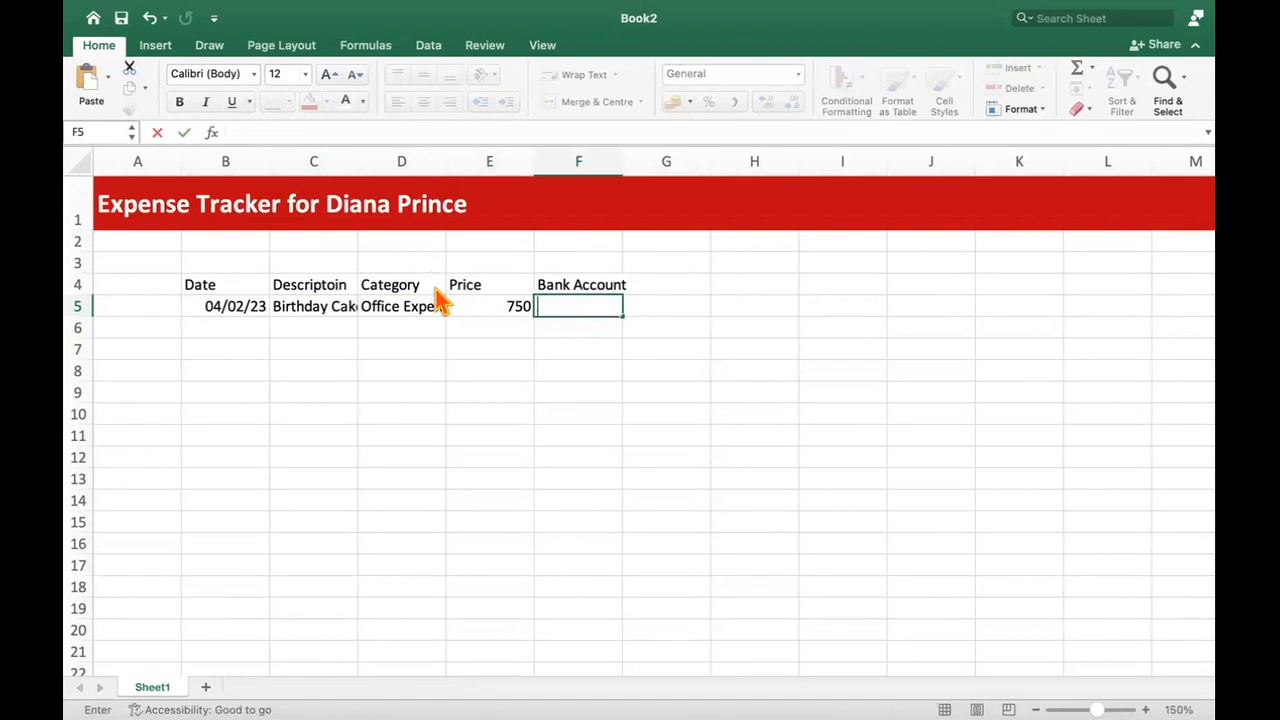
pyautogui.write('redit')
pyautogui.press('Return')
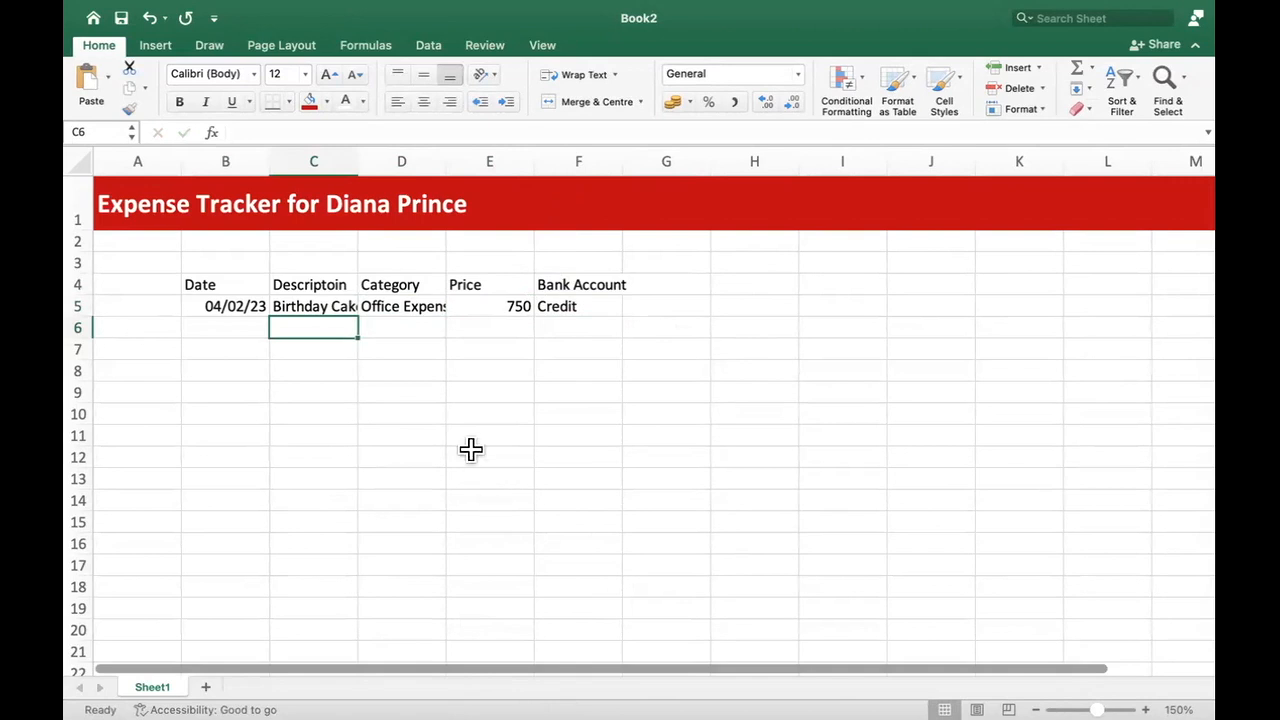
# Step: Correct the misspelled heading in cell C4 to "Description"
pyautogui.click(299, 290)
pyautogui.click(516, 392)
pyautogui.doubleClick(334, 289)
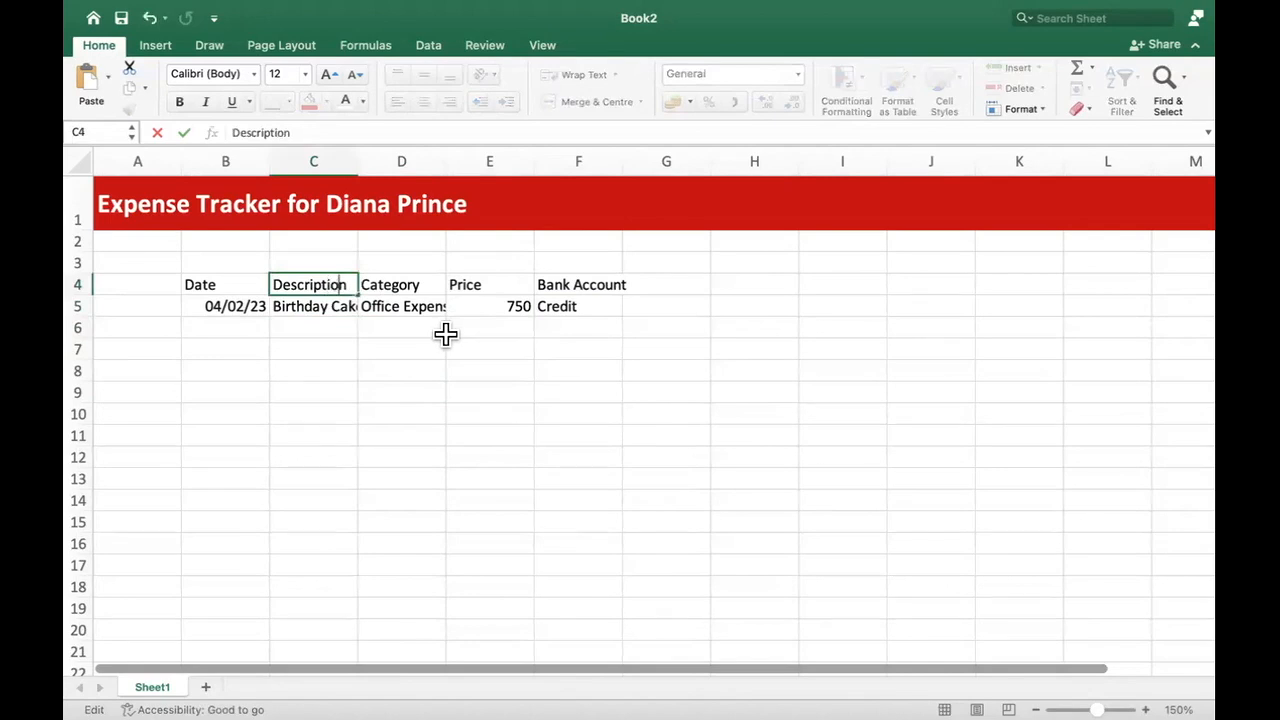
pyautogui.press('Return')
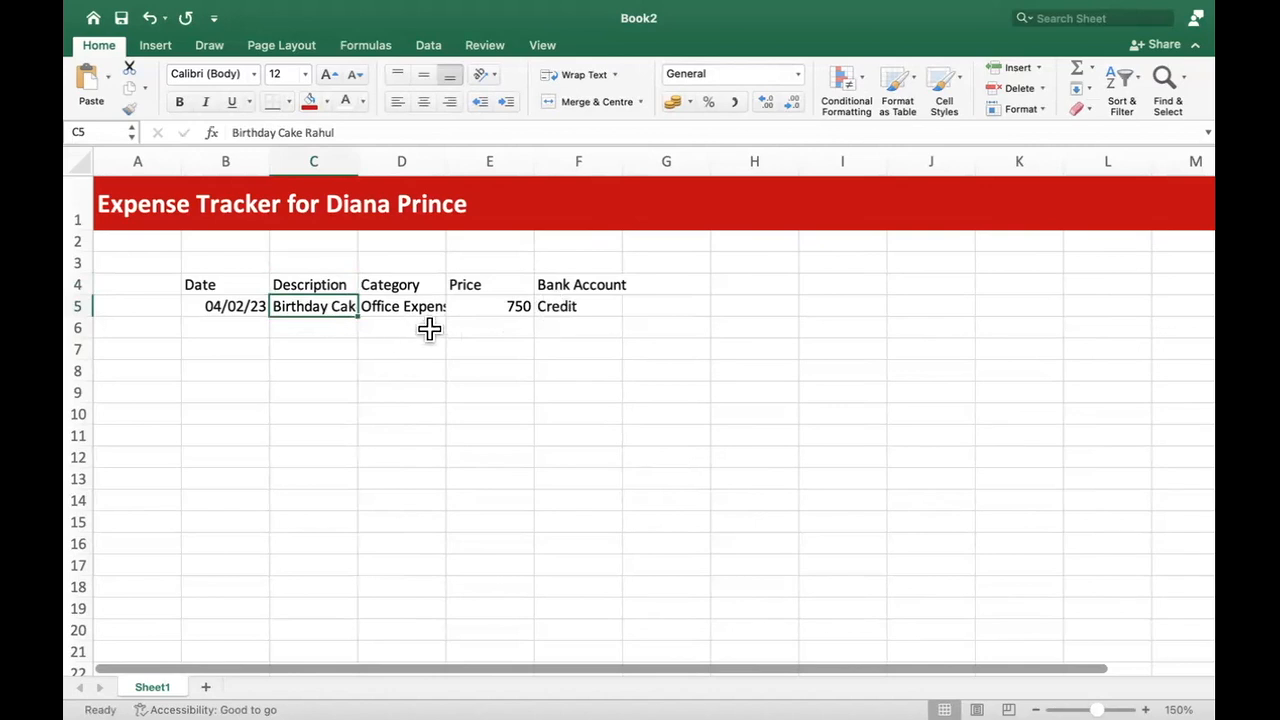
# Step: Resize column C by hand until the full description in cell C5 fits within the column
pyautogui.click(395, 309)
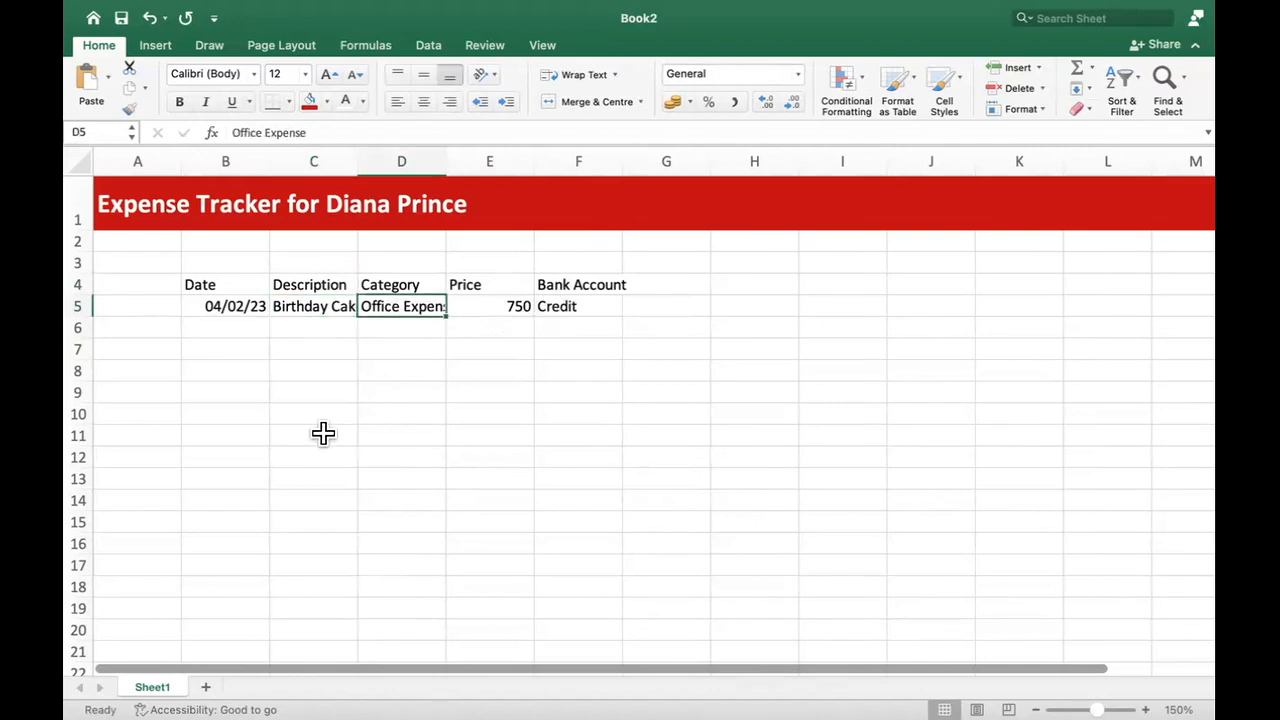
pyautogui.click(310, 311)
pyautogui.moveTo(358, 178); pyautogui.dragTo(298, 172)
pyautogui.moveTo(288, 165); pyautogui.dragTo(448, 166)
pyautogui.click(431, 372)
pyautogui.click(288, 161)
pyautogui.click(366, 280)
pyautogui.moveTo(362, 158)
pyautogui.mouseDown()
pyautogui.moveTo(434, 157)
pyautogui.moveTo(350, 160)
pyautogui.mouseUp()
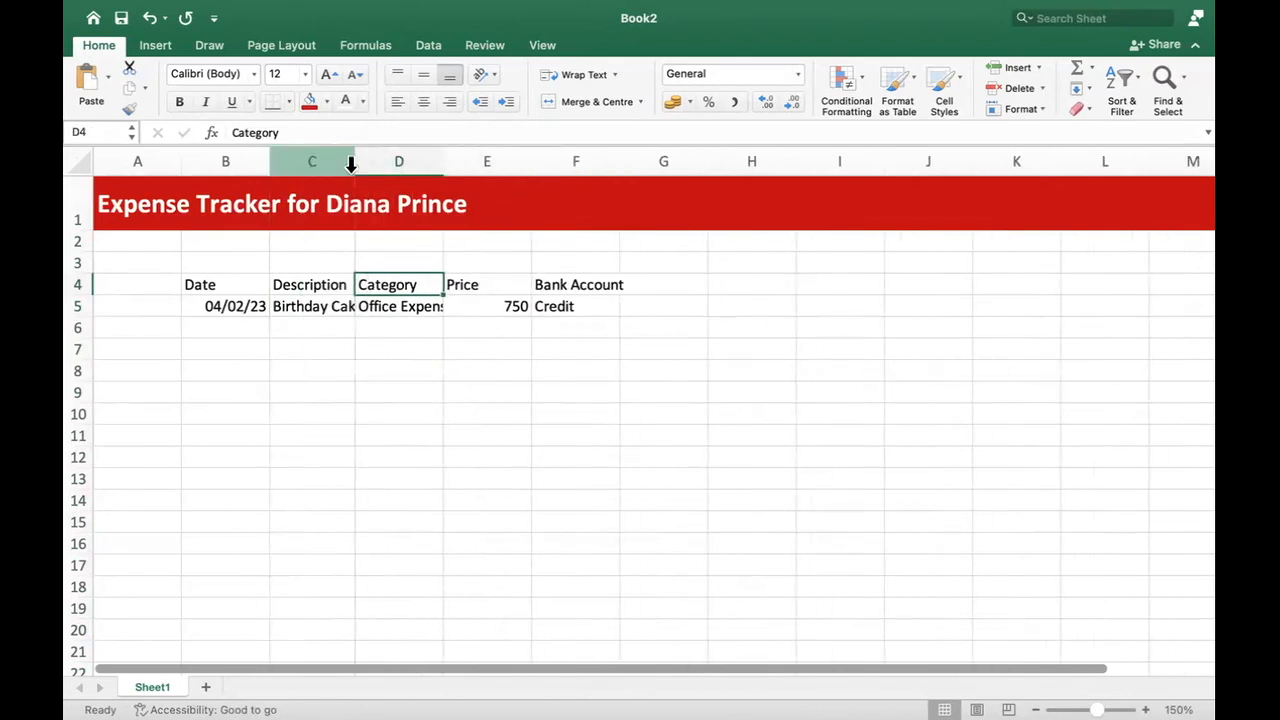
pyautogui.doubleClick(351, 157)
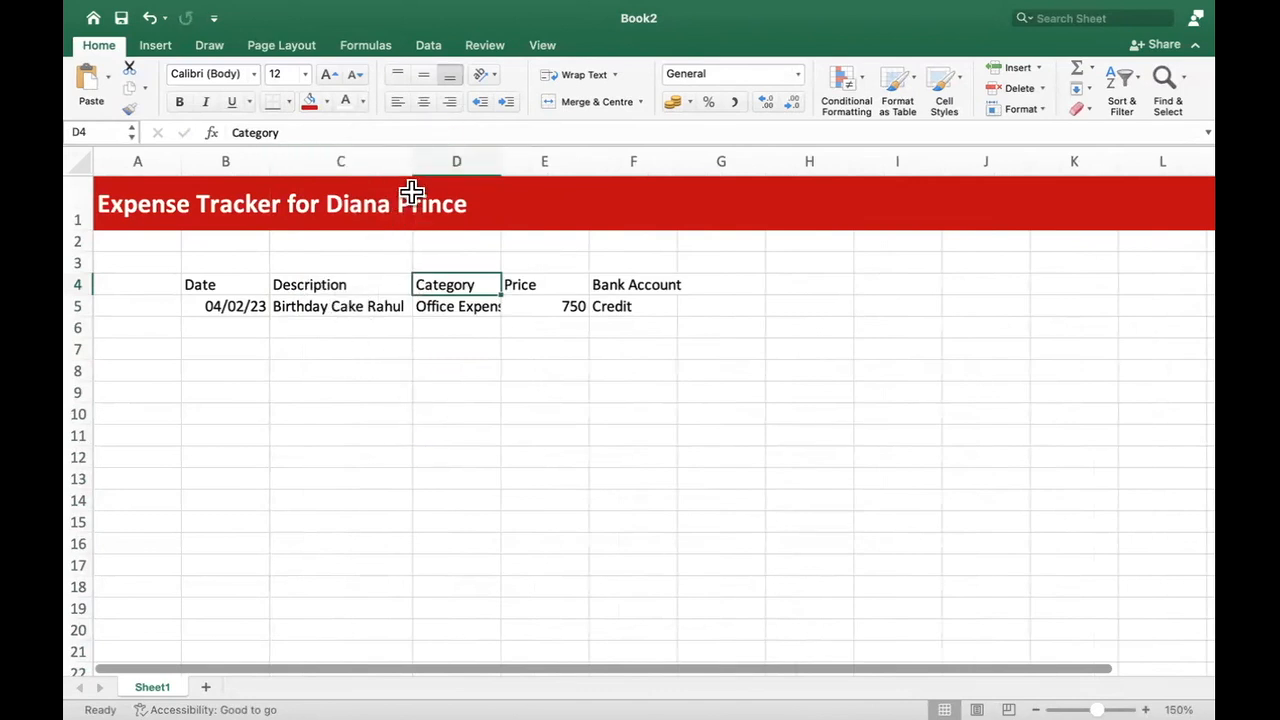
pyautogui.moveTo(415, 161); pyautogui.dragTo(415, 161)
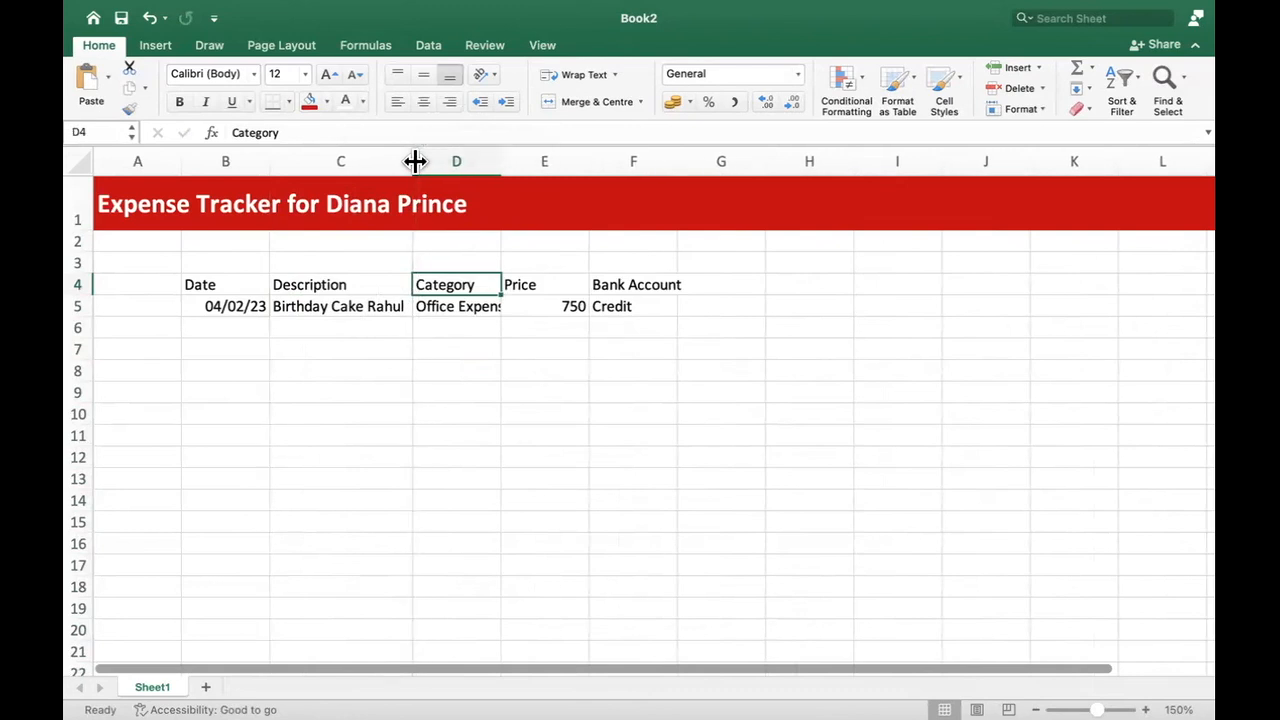
# Step: Check the row height setting of title row 1
pyautogui.click(78, 219)
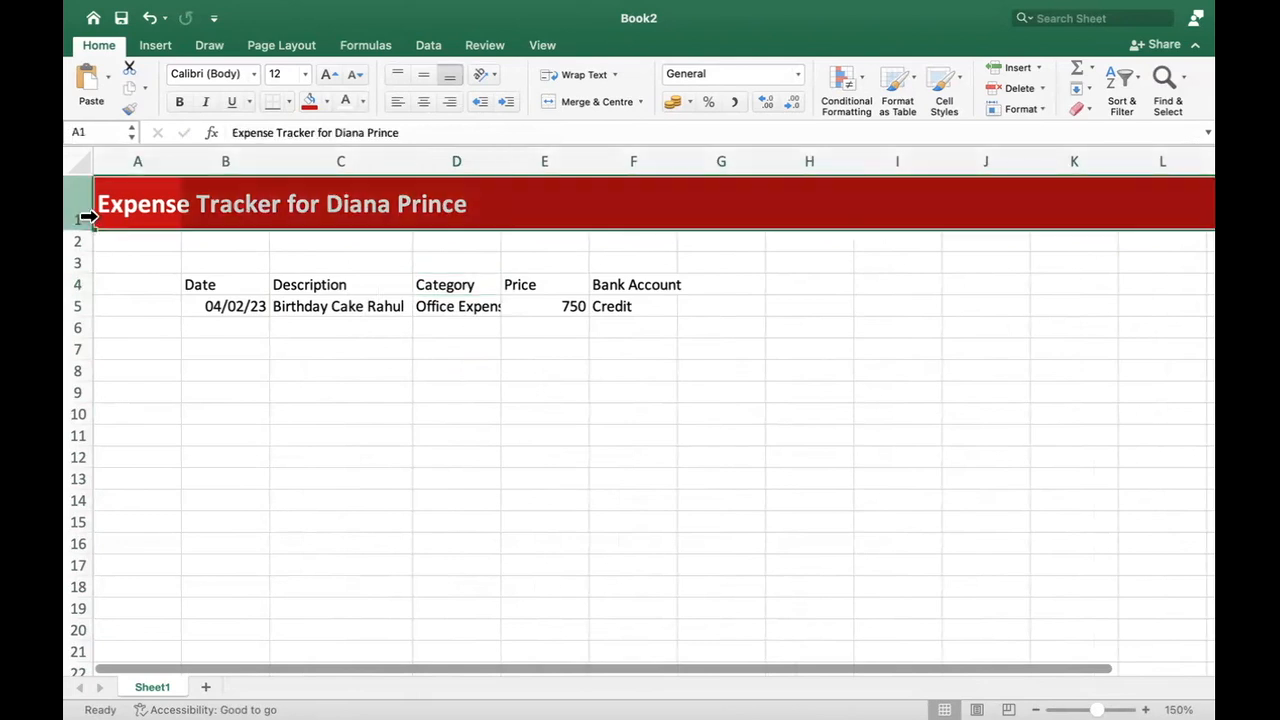
pyautogui.rightClick(78, 219)
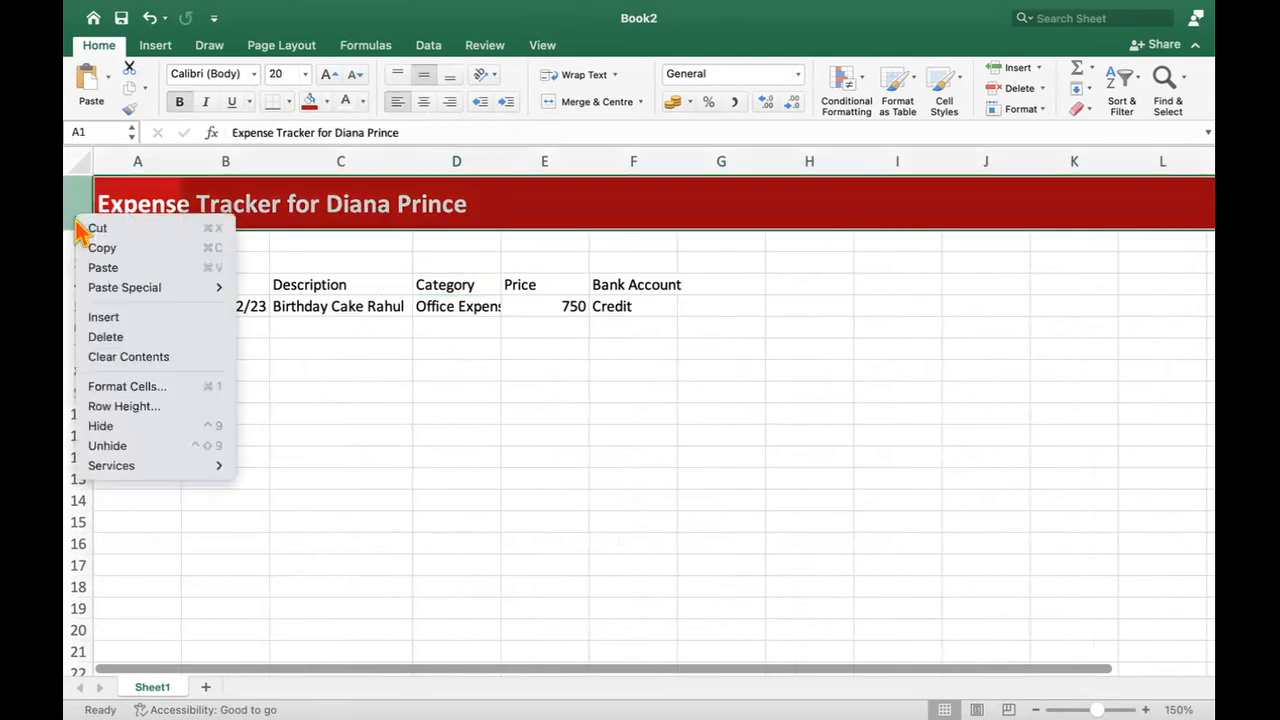
pyautogui.click(200, 403)
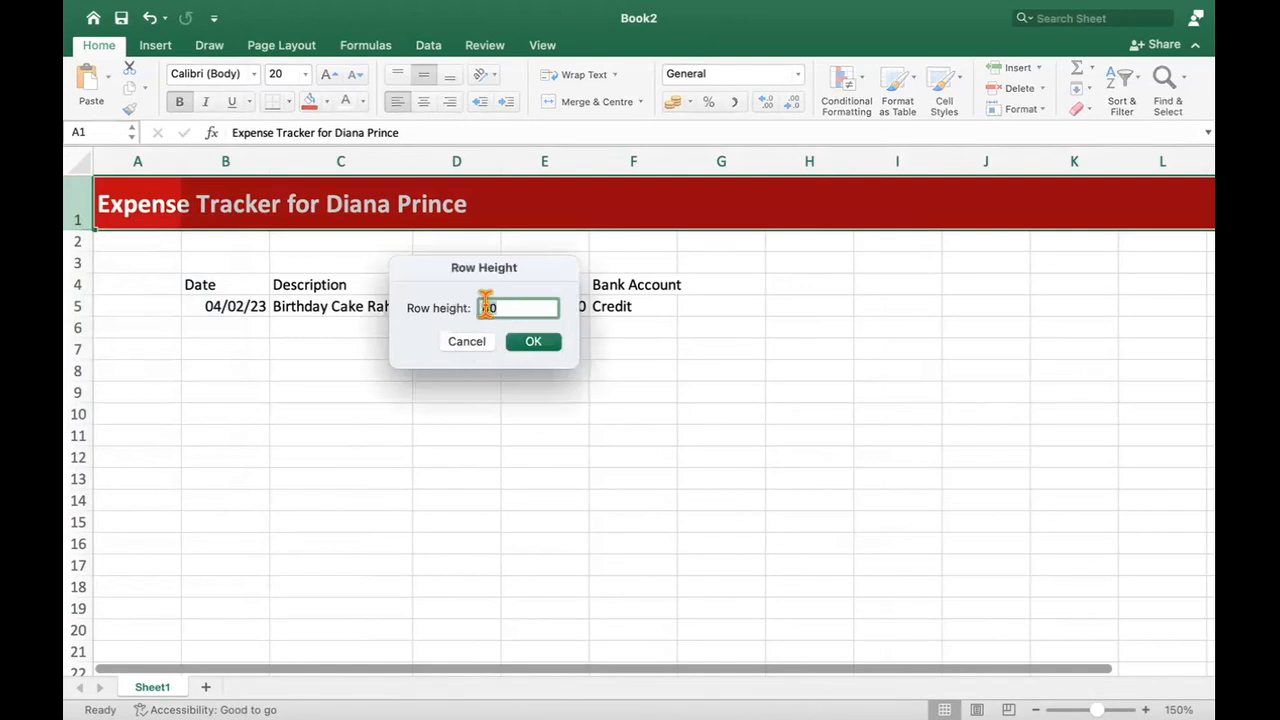
pyautogui.click(467, 339)
pyautogui.click(457, 328)
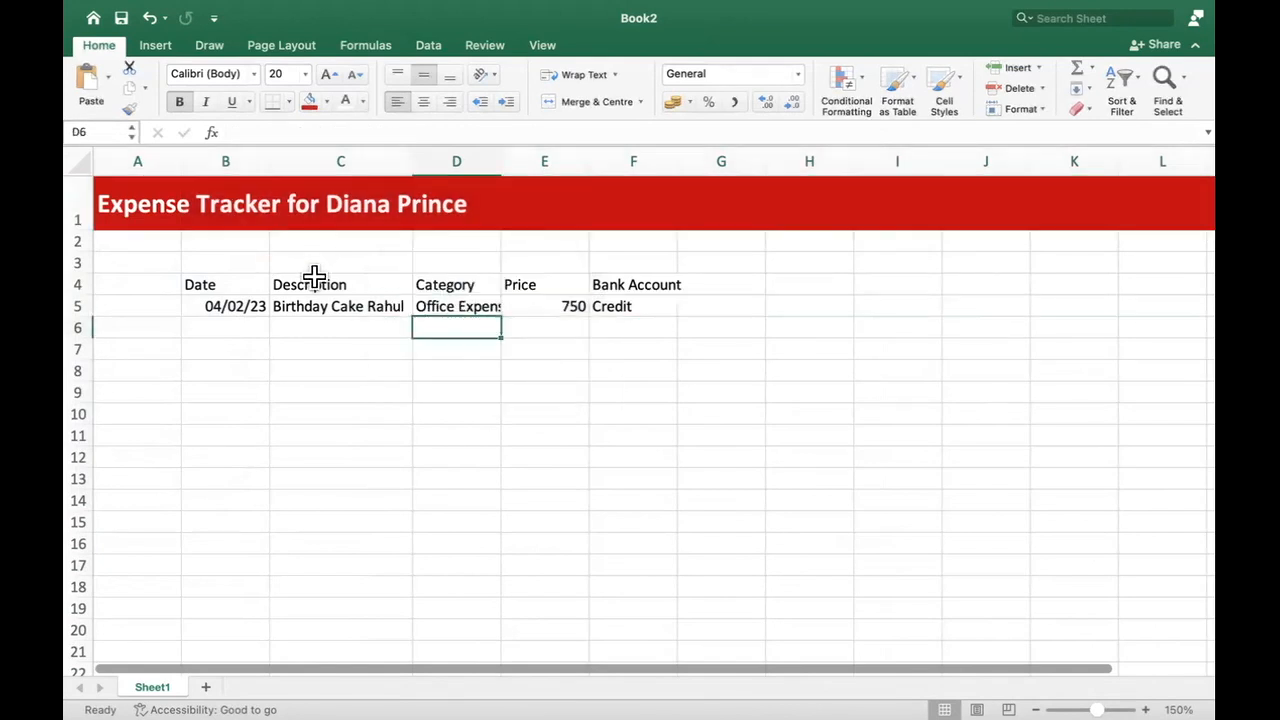
# Step: Set the width of column C to 250
pyautogui.click(368, 160)
pyautogui.rightClick(364, 339)
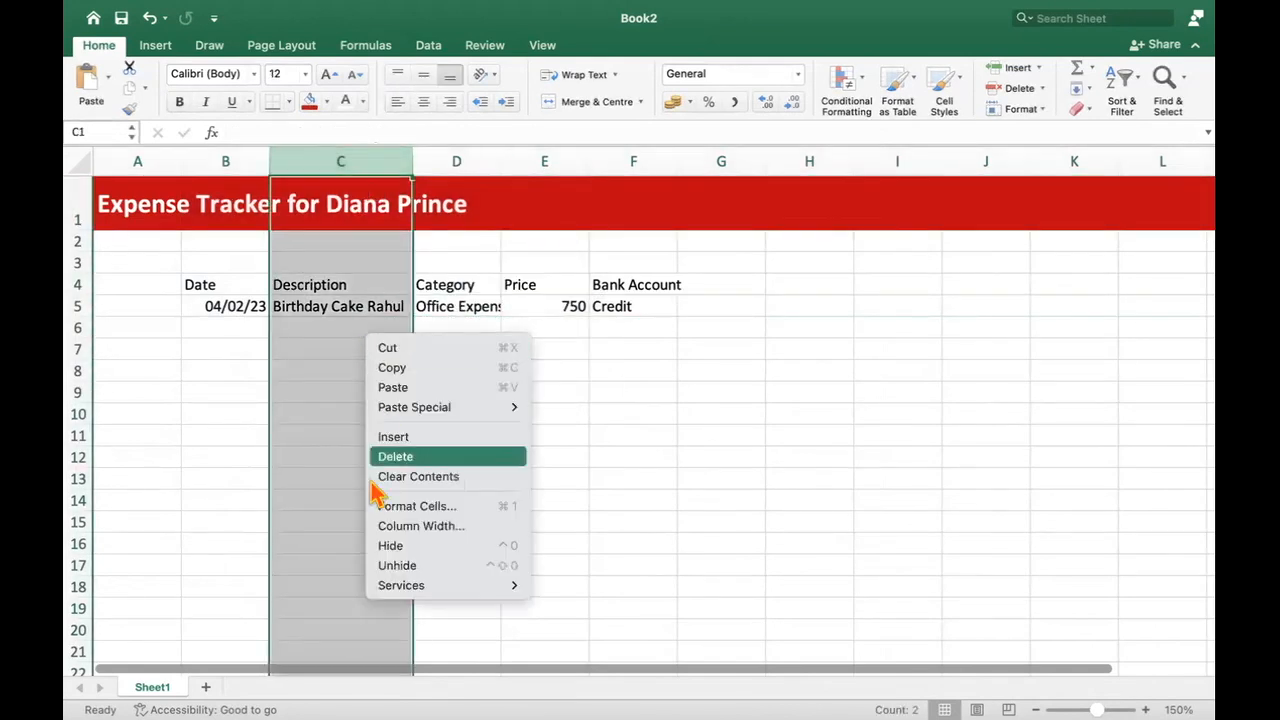
pyautogui.click(405, 525)
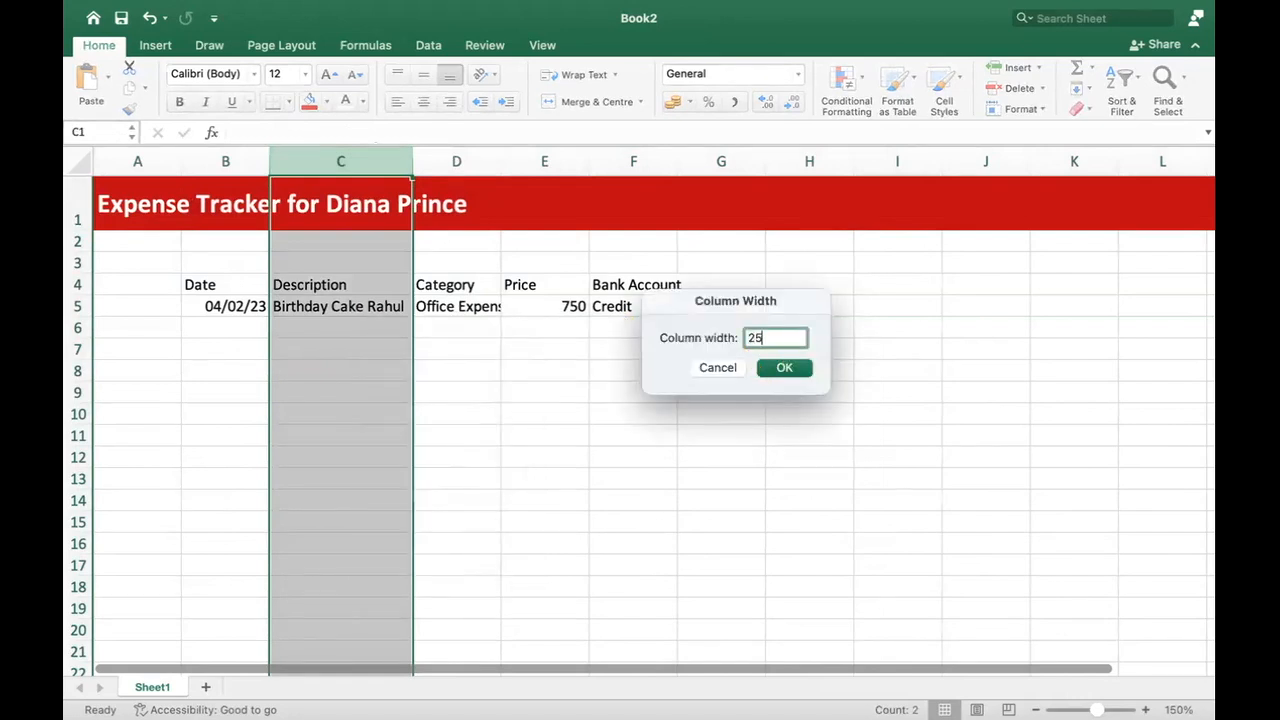
pyautogui.write('250')
pyautogui.press('Return')
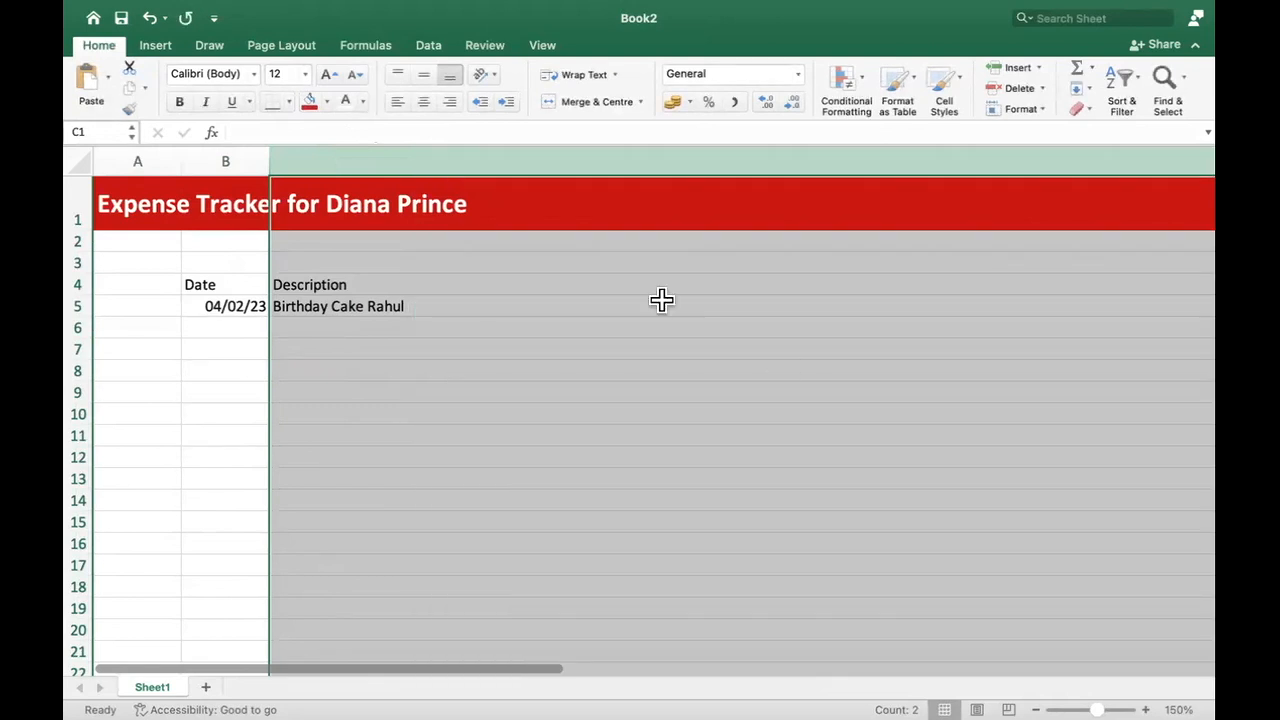
# Step: Reduce the width of the Description column to 25
pyautogui.rightClick(500, 255)
pyautogui.click(588, 442)
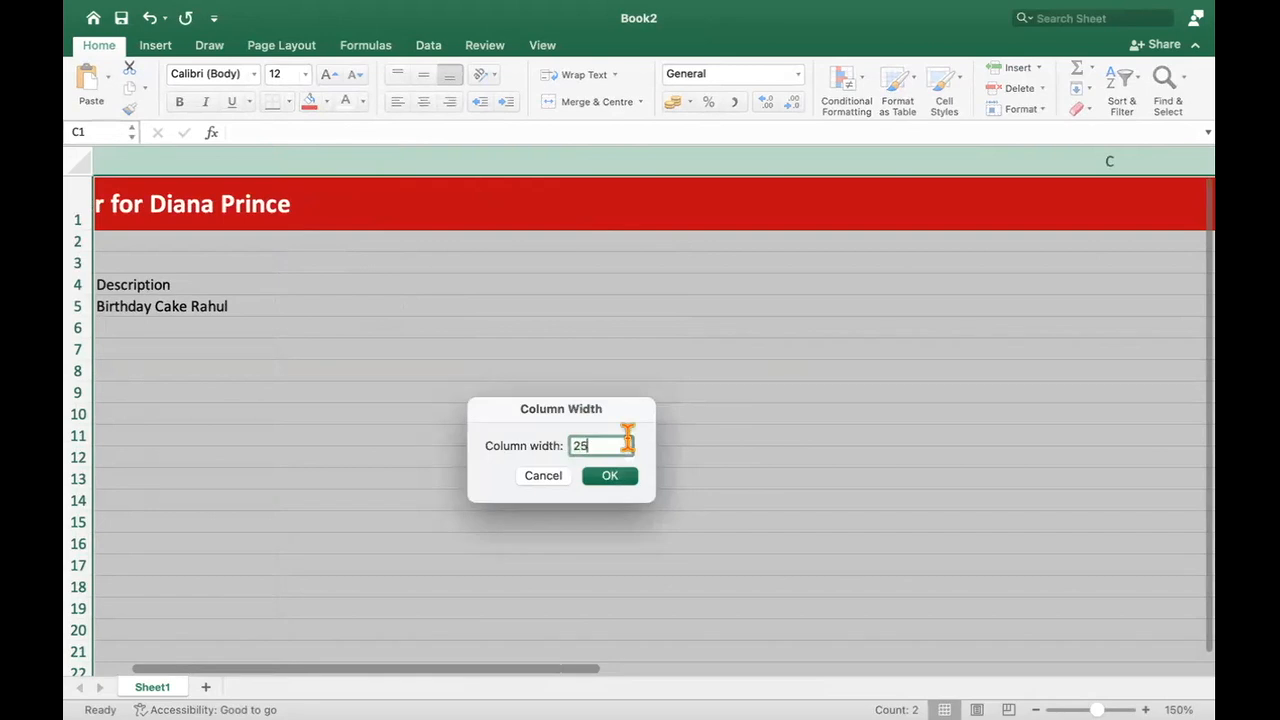
pyautogui.click(616, 475)
pyautogui.click(550, 373)
pyautogui.moveTo(393, 347); pyautogui.dragTo(540, 390)
pyautogui.click(608, 310)
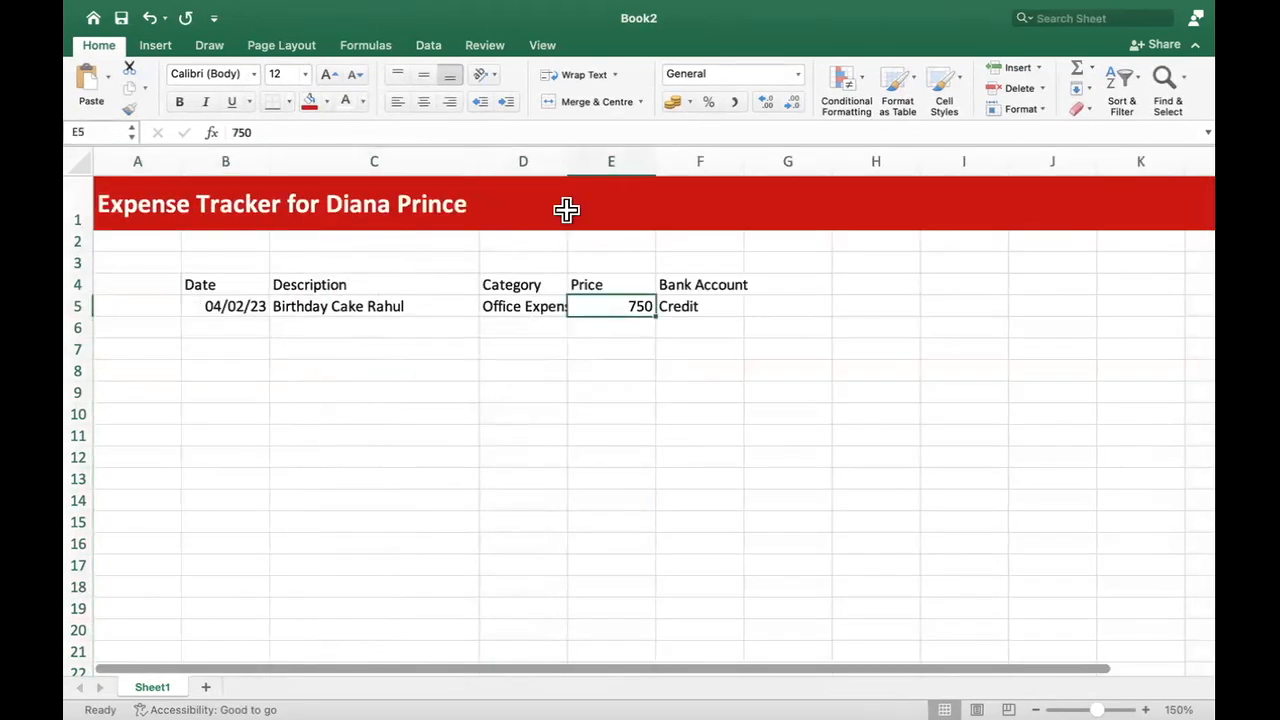
# Step: Widen column D slightly so that "Office Expense" fits within its cell
pyautogui.moveTo(567, 167); pyautogui.dragTo(587, 167)
pyautogui.click(684, 402)
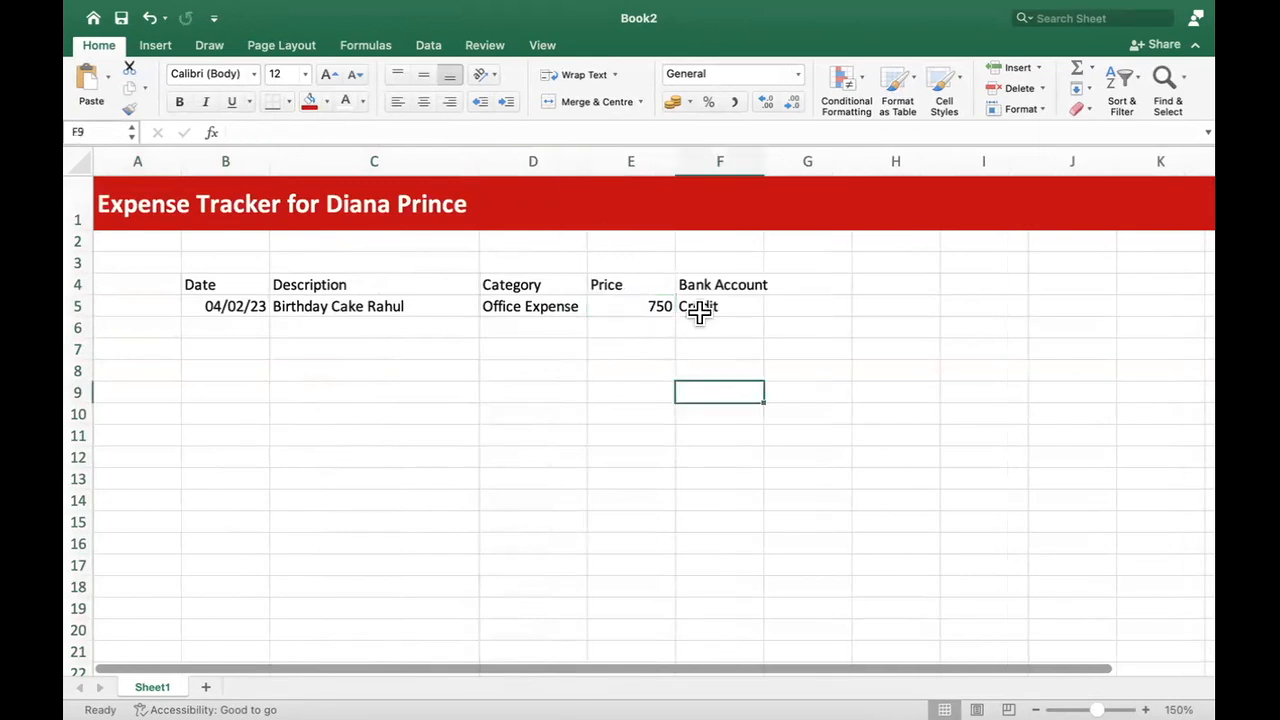
pyautogui.click(327, 370)
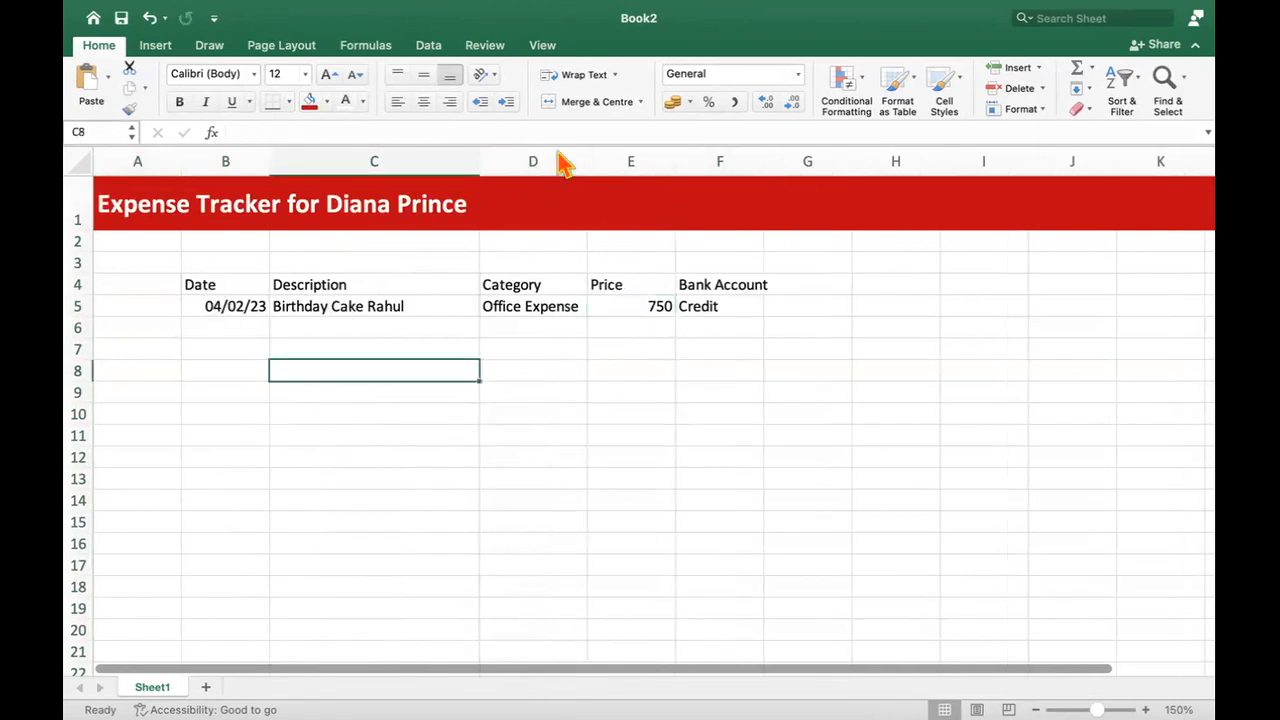
# Step: Narrow column C by hand until the description in cell C5 no longer fits on one line
pyautogui.click(352, 306)
pyautogui.click(356, 376)
pyautogui.click(385, 308)
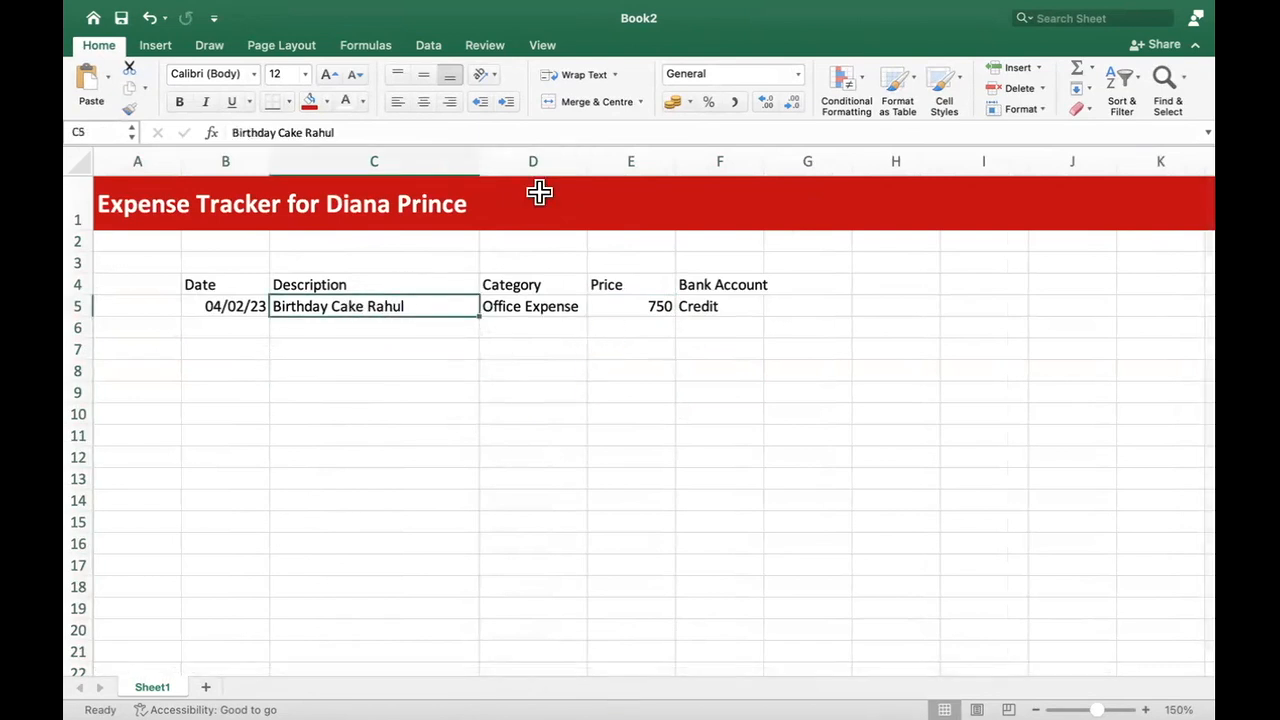
pyautogui.moveTo(479, 166); pyautogui.dragTo(382, 168)
pyautogui.click(369, 452)
pyautogui.click(333, 309)
pyautogui.moveTo(383, 170); pyautogui.dragTo(372, 169)
pyautogui.click(483, 384)
pyautogui.click(343, 306)
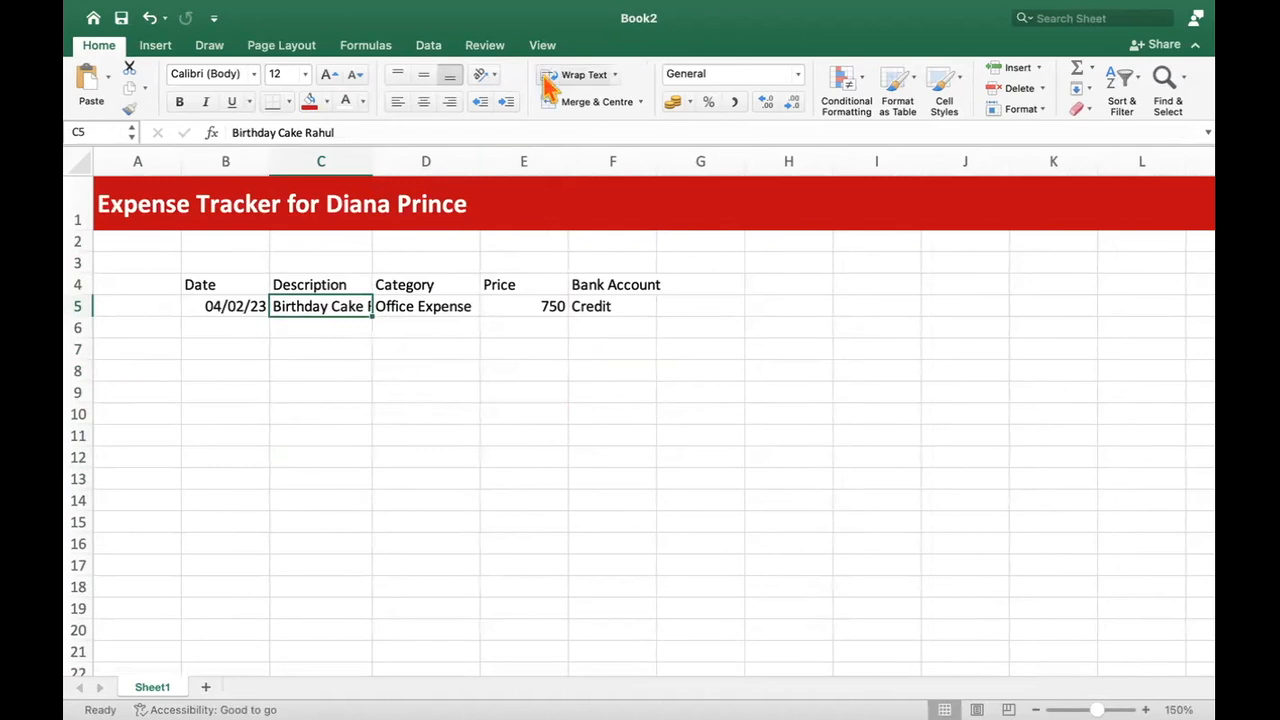
# Step: Wrap the description text within cell C5
pyautogui.click(578, 78)
pyautogui.click(355, 438)
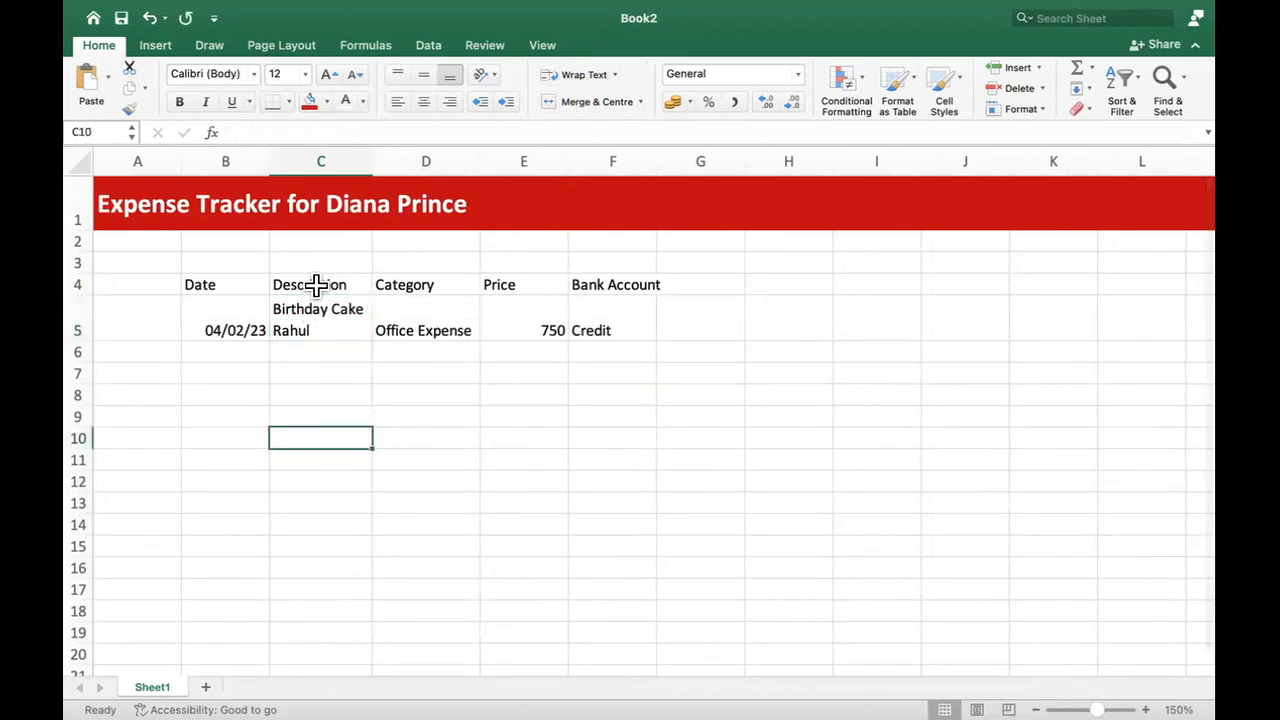
pyautogui.click(298, 398)
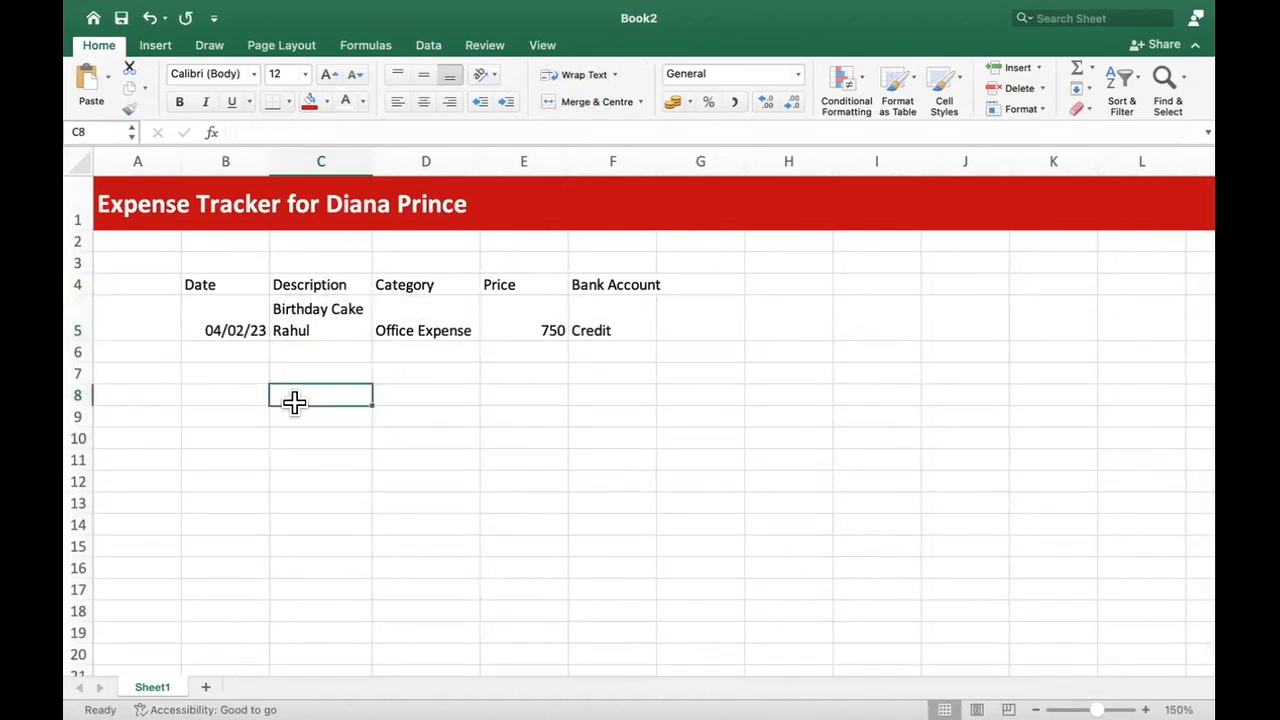
# Step: Turn off text wrapping for cell C5 and set the width of column C to 25
pyautogui.click(313, 333)
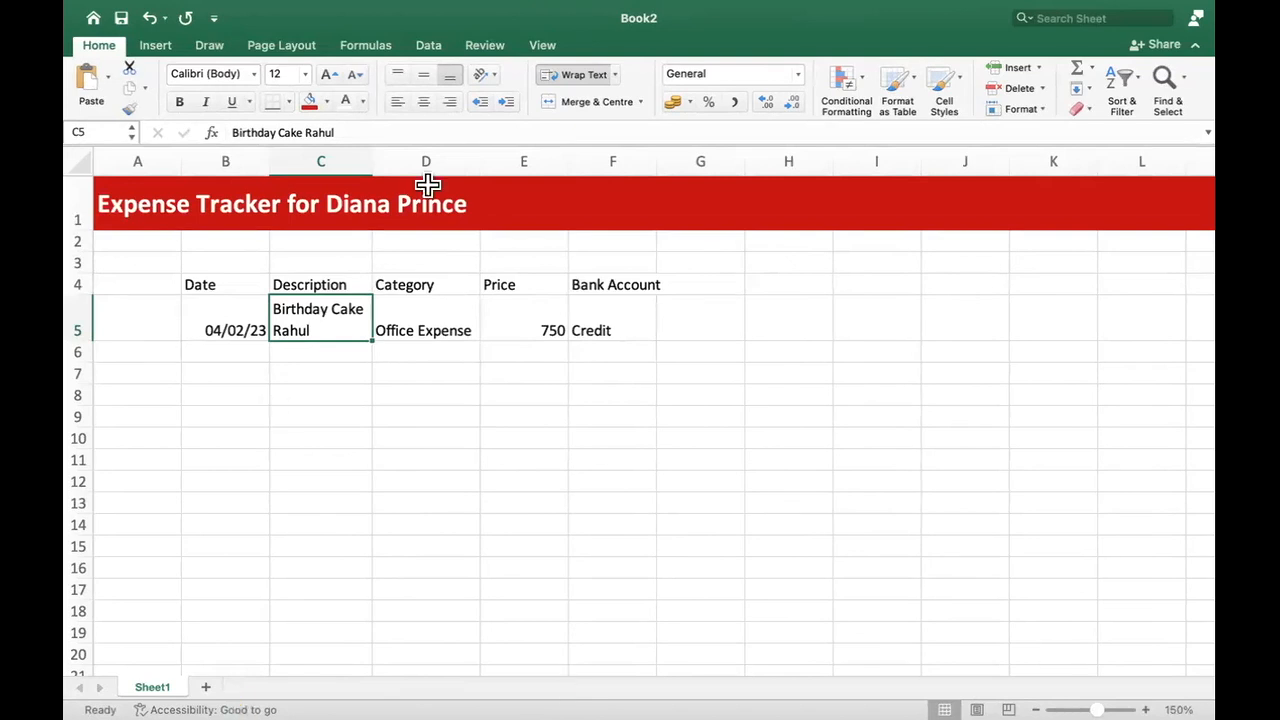
pyautogui.click(583, 78)
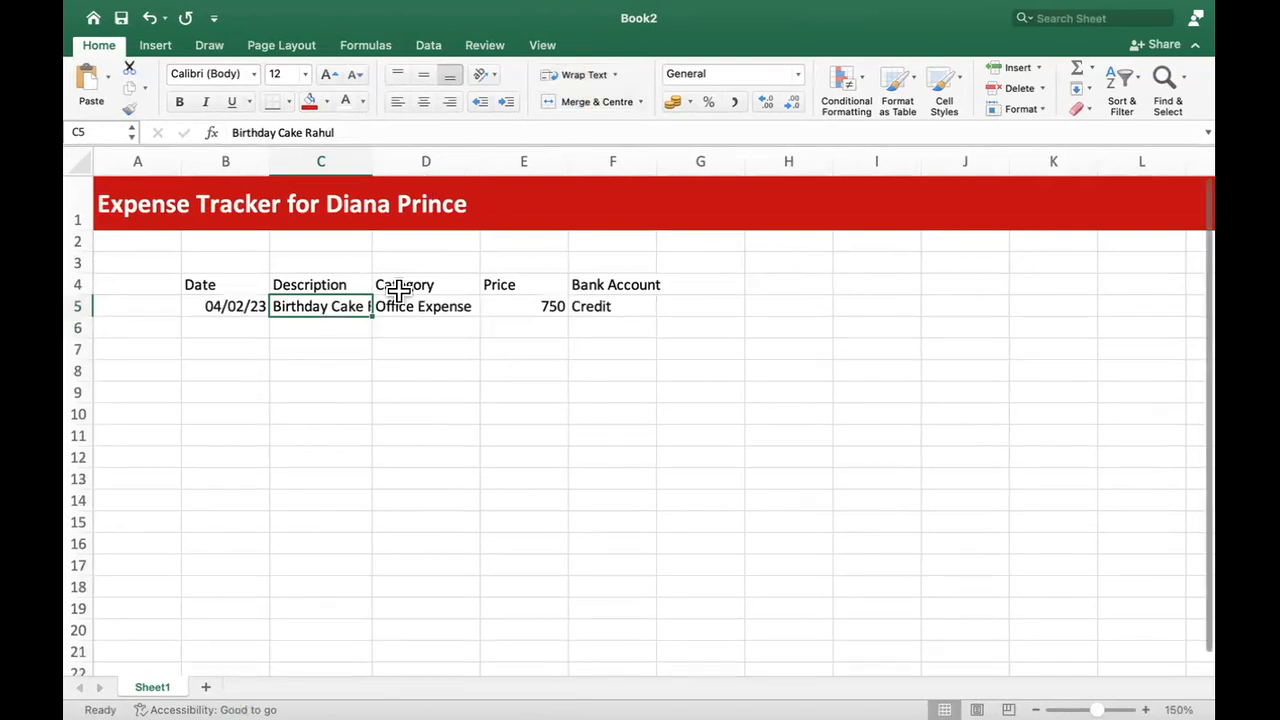
pyautogui.click(354, 161)
pyautogui.rightClick(337, 306)
pyautogui.click(386, 491)
pyautogui.write('2')
pyautogui.click(714, 383)
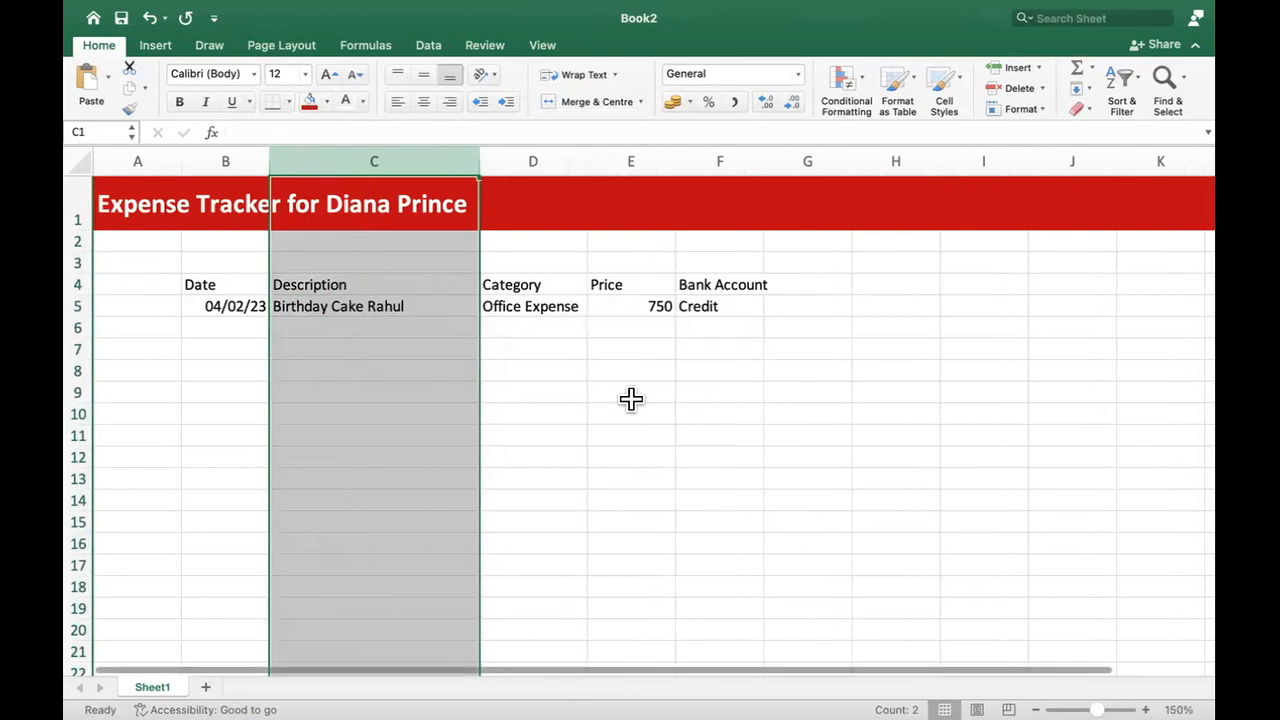
pyautogui.click(631, 399)
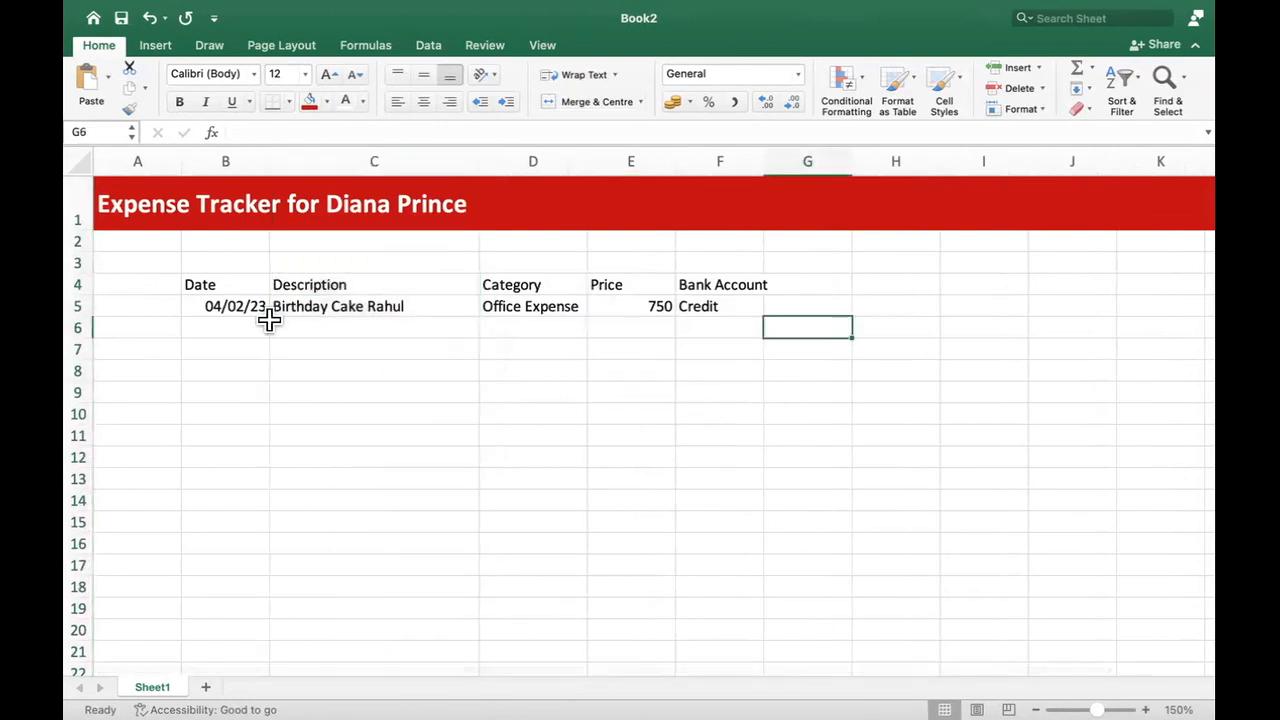
# Step: Bold the column headings in B4:F4 and auto-fit column F so that "Bank Account" fits in its cell
pyautogui.moveTo(195, 285); pyautogui.dragTo(708, 280)
pyautogui.click(179, 101)
pyautogui.click(317, 394)
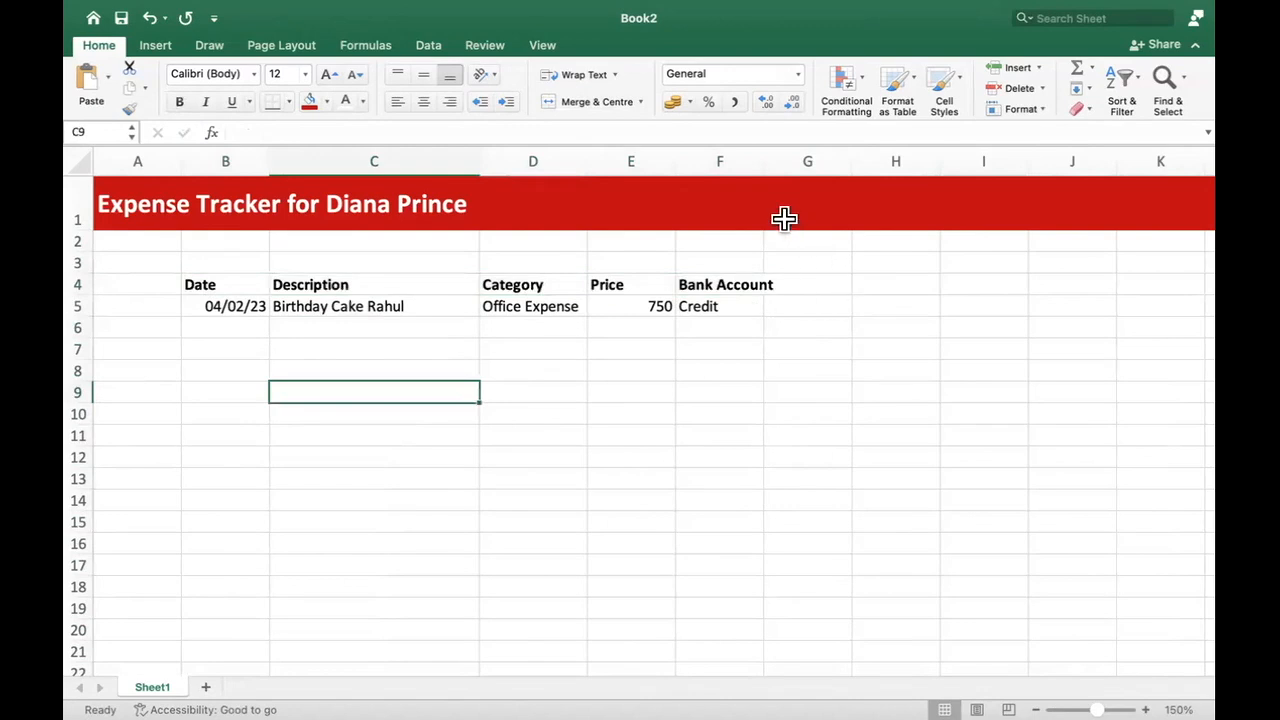
pyautogui.doubleClick(763, 161)
pyautogui.click(617, 330)
pyautogui.moveTo(214, 283); pyautogui.dragTo(1158, 367)
pyautogui.click(1158, 367)
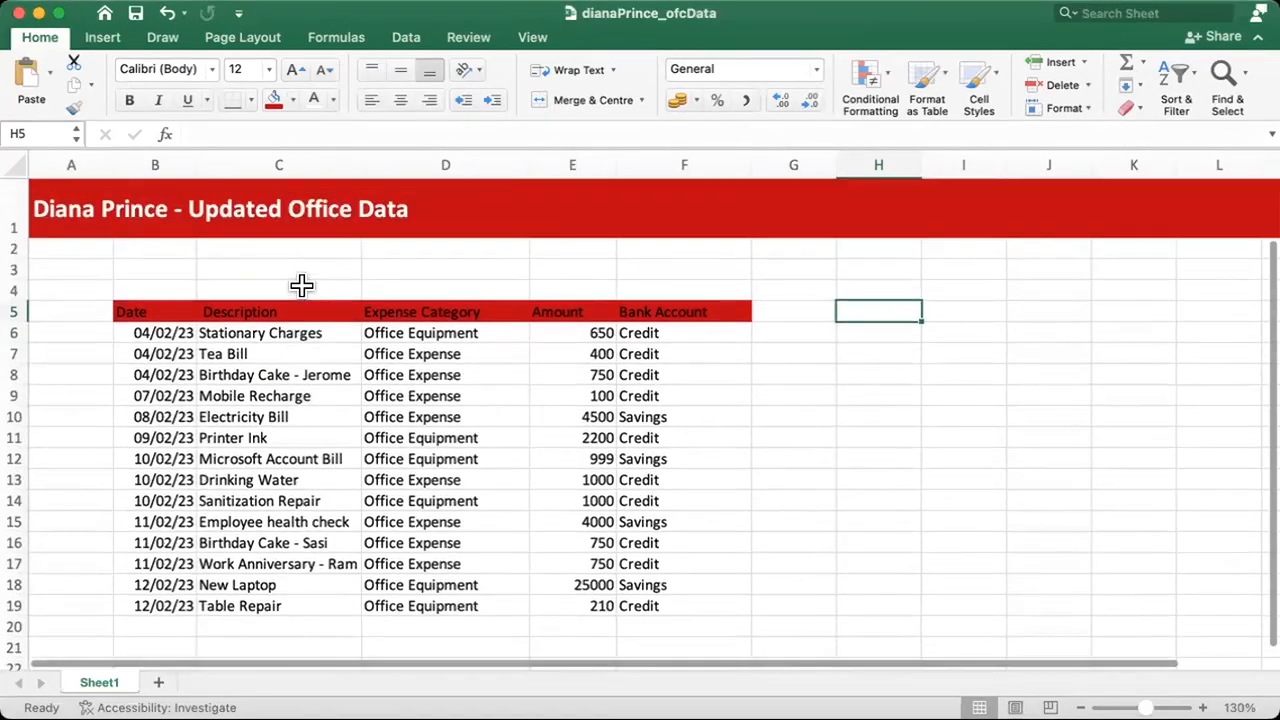
# Step: Examine the expense table in the dianaPrince_ofcData workbook, including its date and amount columns
pyautogui.scroll(-3, 396, 413)
pyautogui.scroll(3, 391, 417)
pyautogui.click(405, 412)
pyautogui.moveTo(152, 305); pyautogui.dragTo(705, 600)
pyautogui.moveTo(163, 325); pyautogui.dragTo(160, 590)
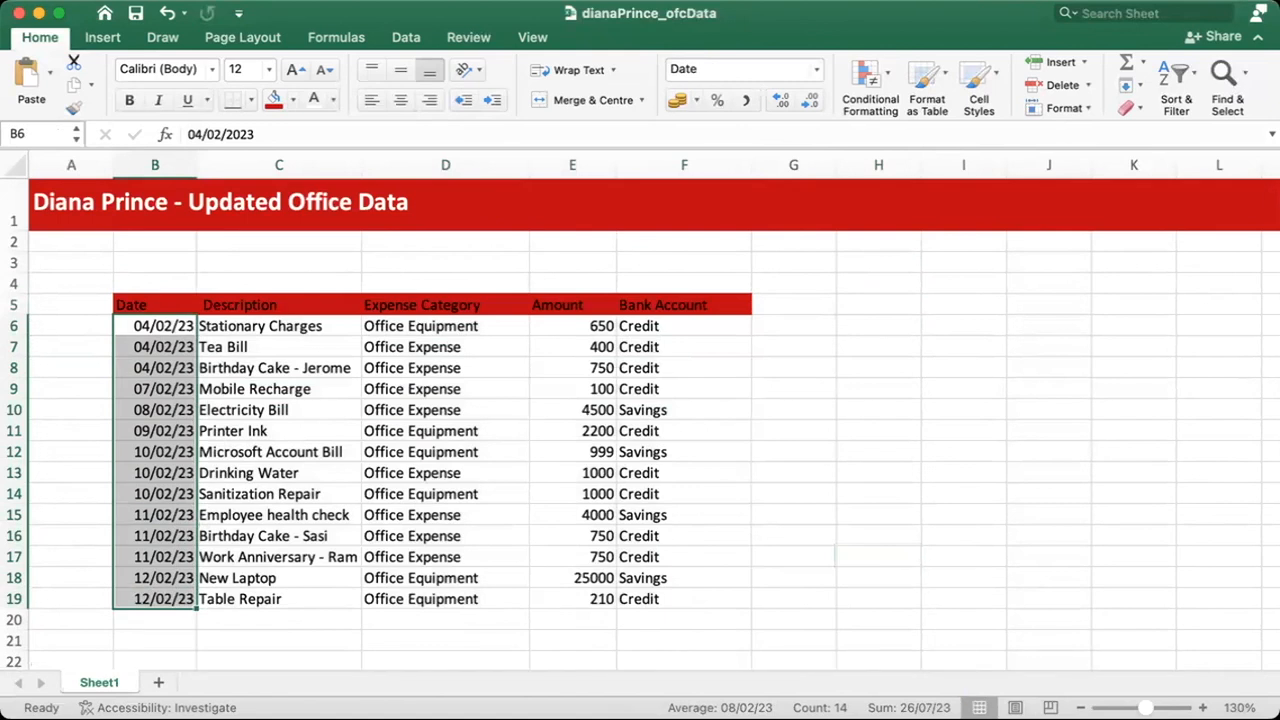
pyautogui.click(517, 340)
pyautogui.moveTo(558, 320); pyautogui.dragTo(573, 592)
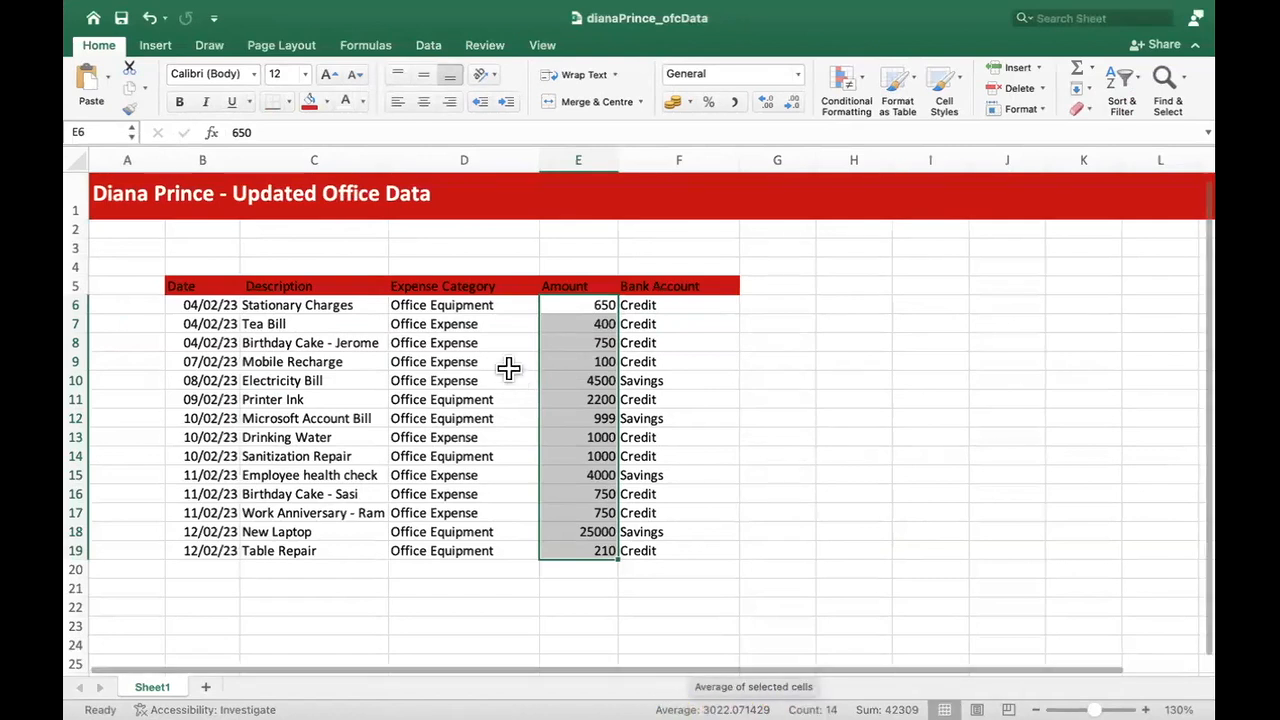
pyautogui.click(933, 543)
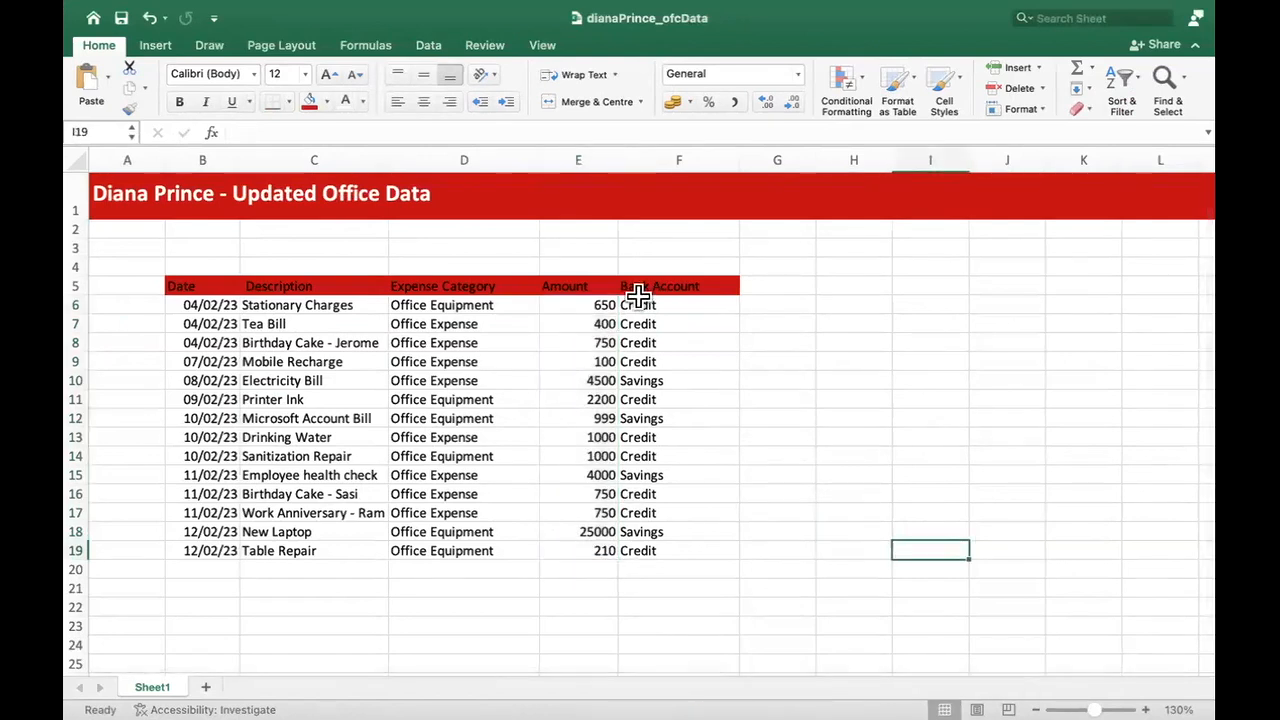
# Step: Select the whole expense table B5:F19 as a range, and again as the data region around cell C15
pyautogui.click(635, 361)
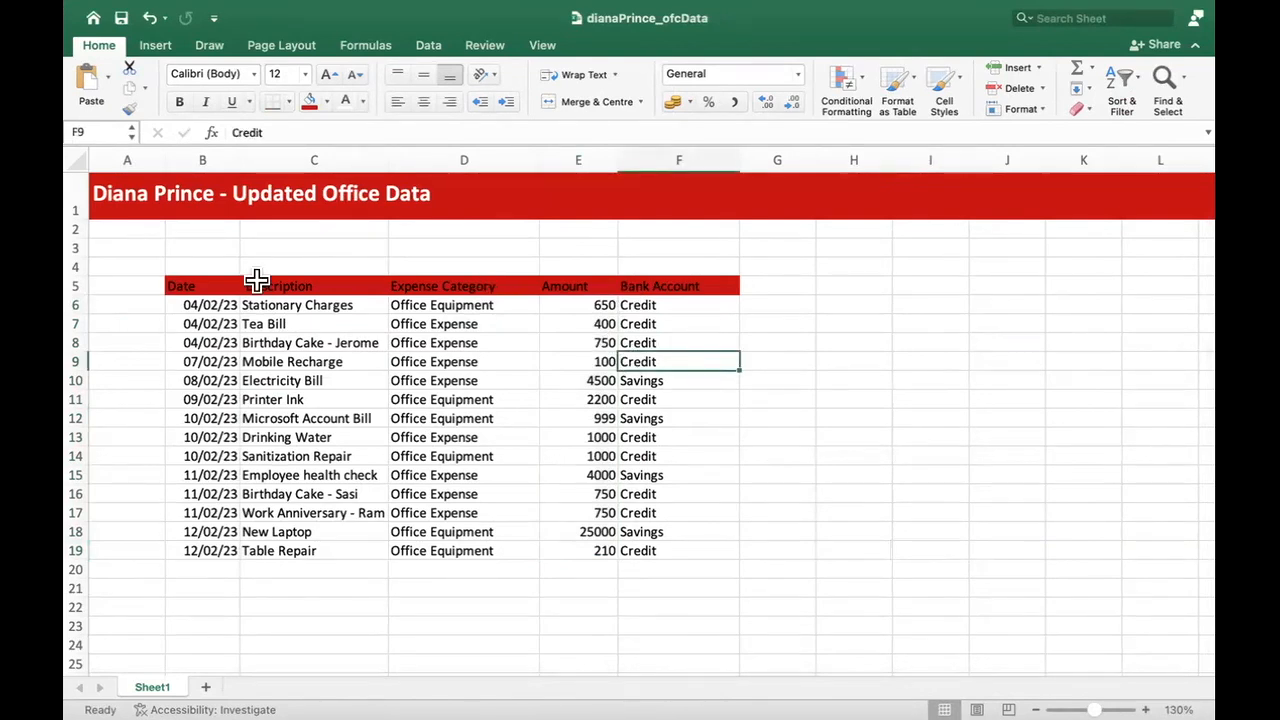
pyautogui.click(569, 453)
pyautogui.moveTo(197, 288); pyautogui.dragTo(408, 326)
pyautogui.click(571, 475)
pyautogui.moveTo(214, 286); pyautogui.dragTo(729, 543)
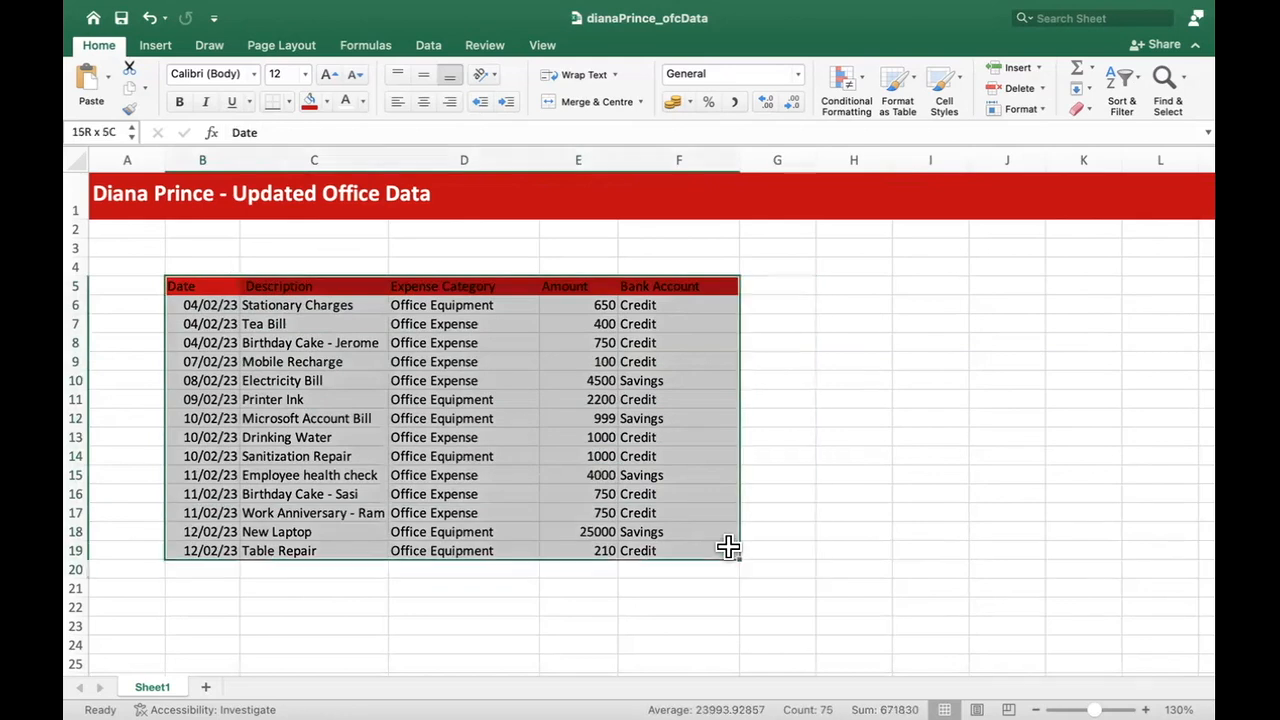
pyautogui.click(384, 477)
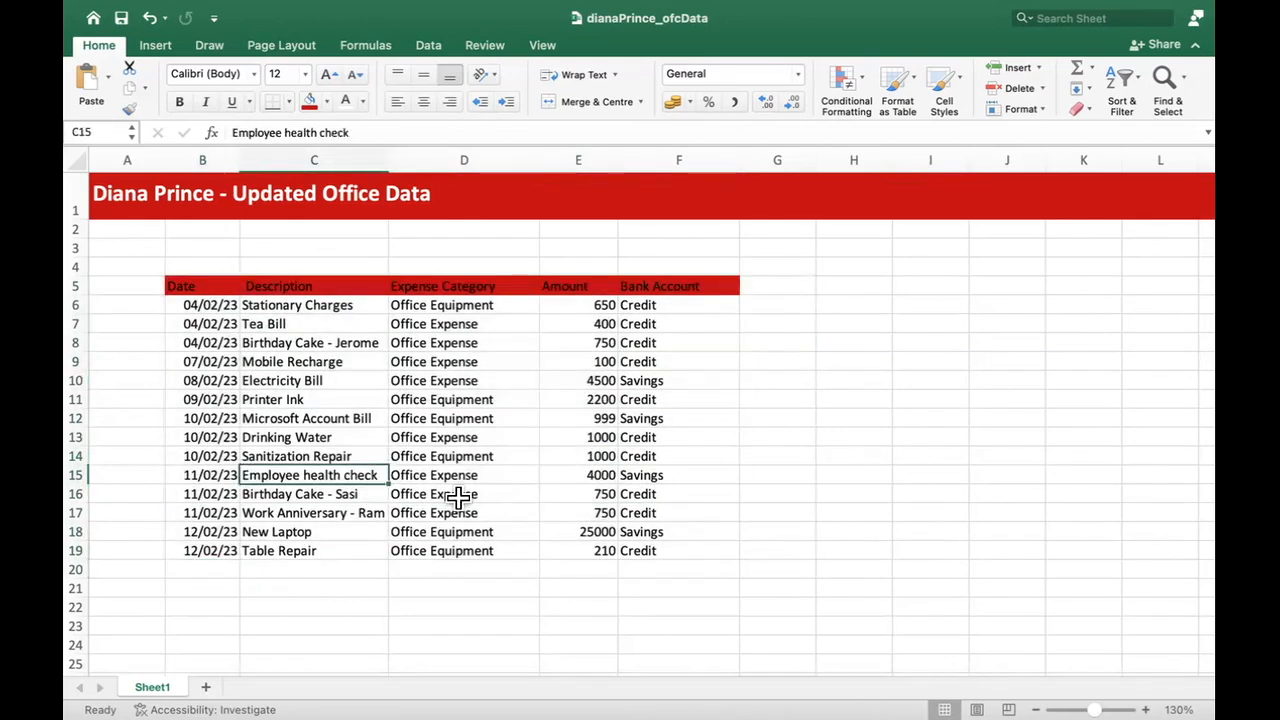
pyautogui.press('super+a')
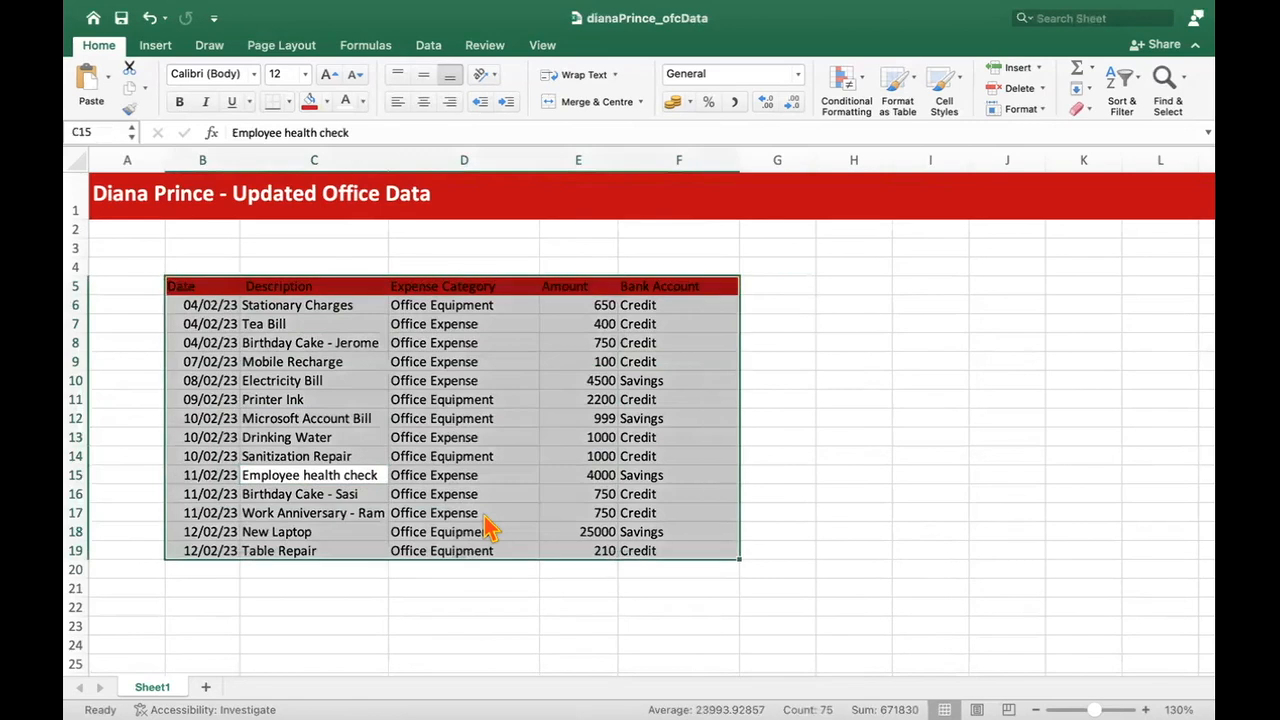
pyautogui.click(452, 475)
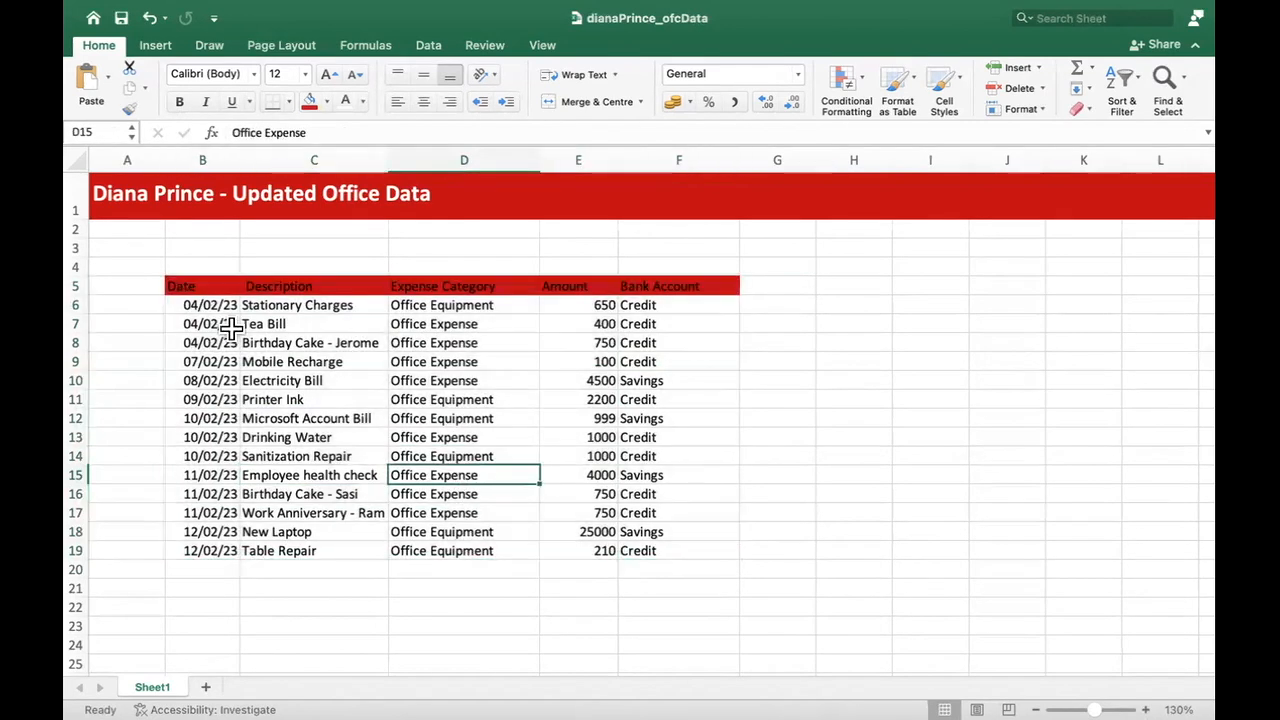
# Step: Insert an empty row above the "Drinking Water" entry in row 13
pyautogui.click(84, 437)
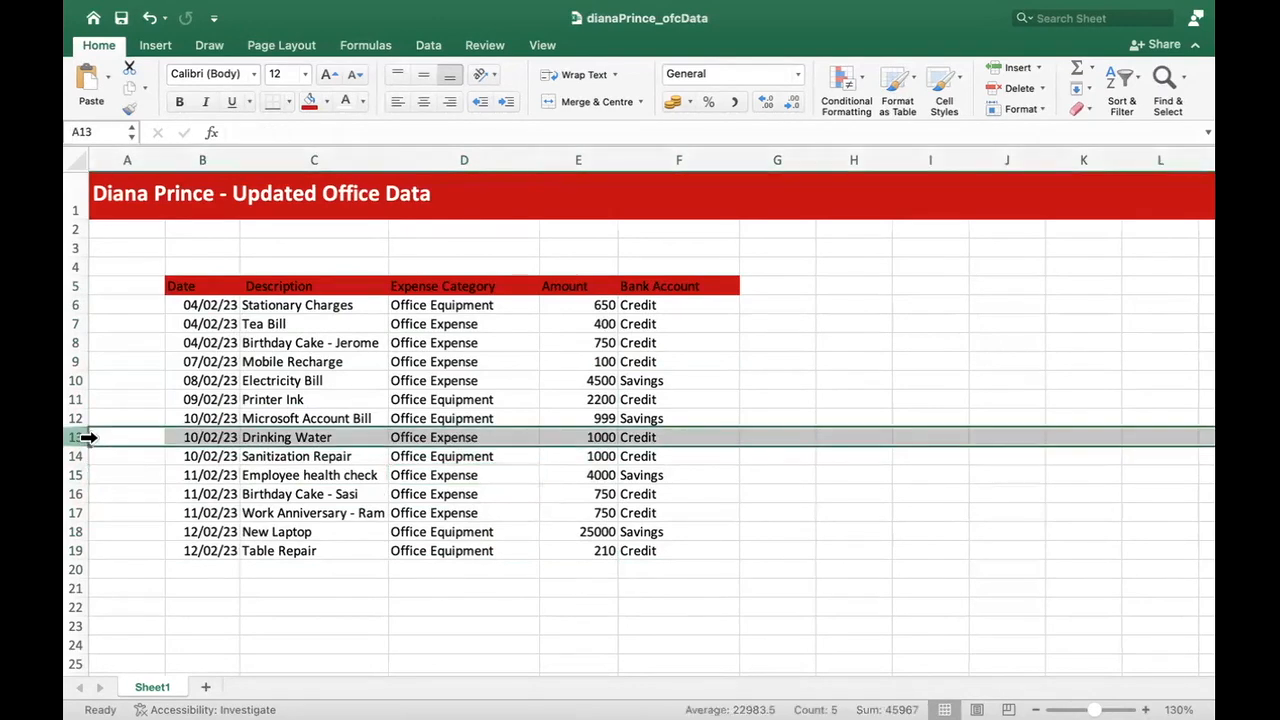
pyautogui.rightClick(76, 440)
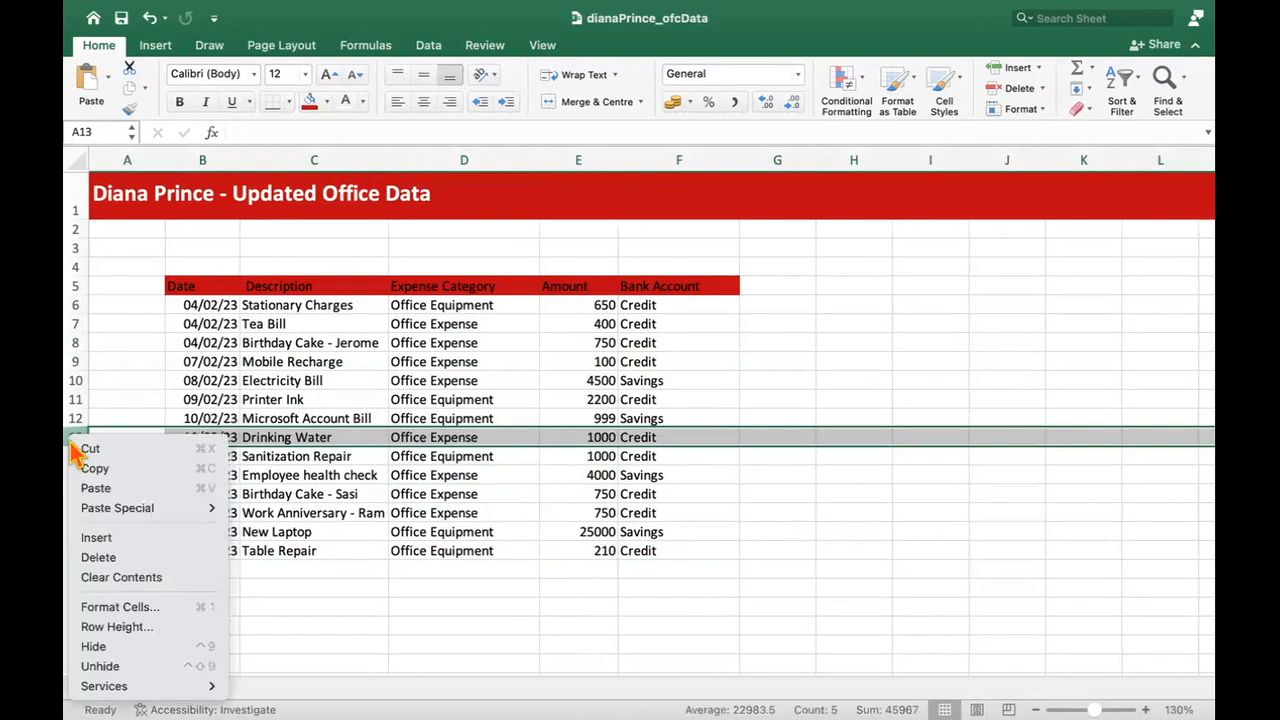
pyautogui.click(97, 537)
pyautogui.click(341, 479)
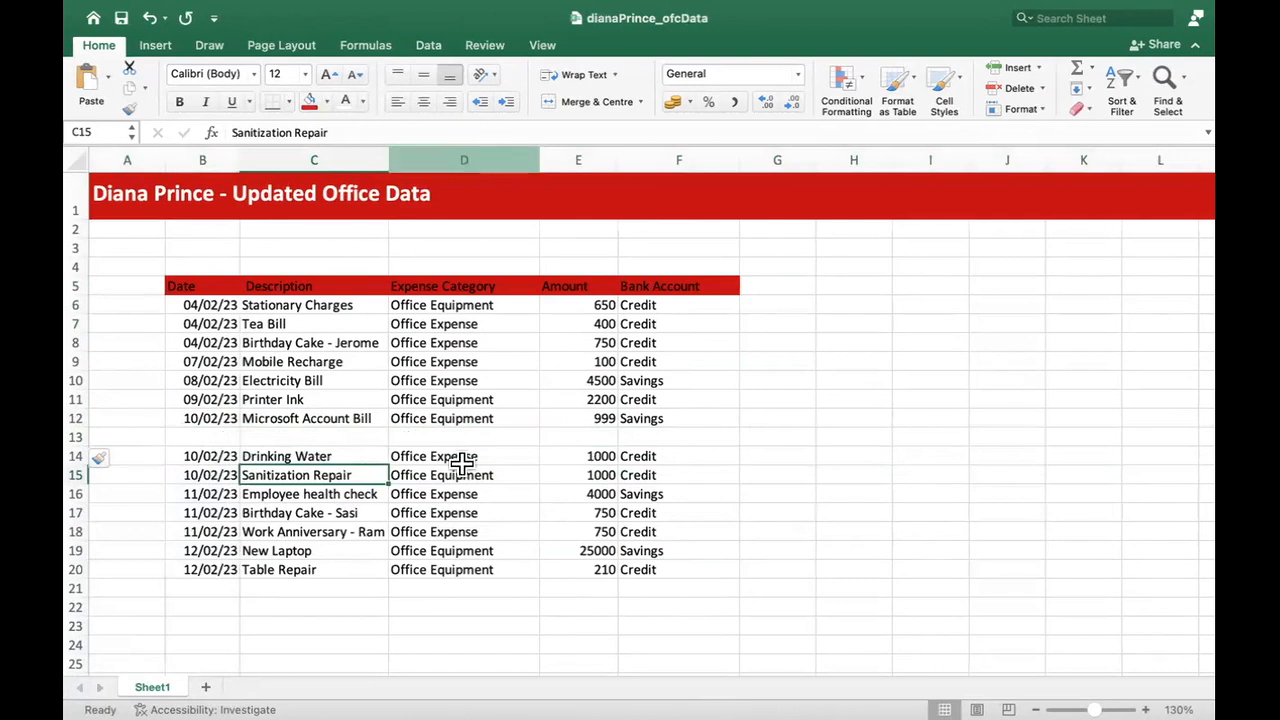
# Step: Select the data region around cell D16 and extend the selection to the entire sheet
pyautogui.click(472, 549)
pyautogui.click(466, 493)
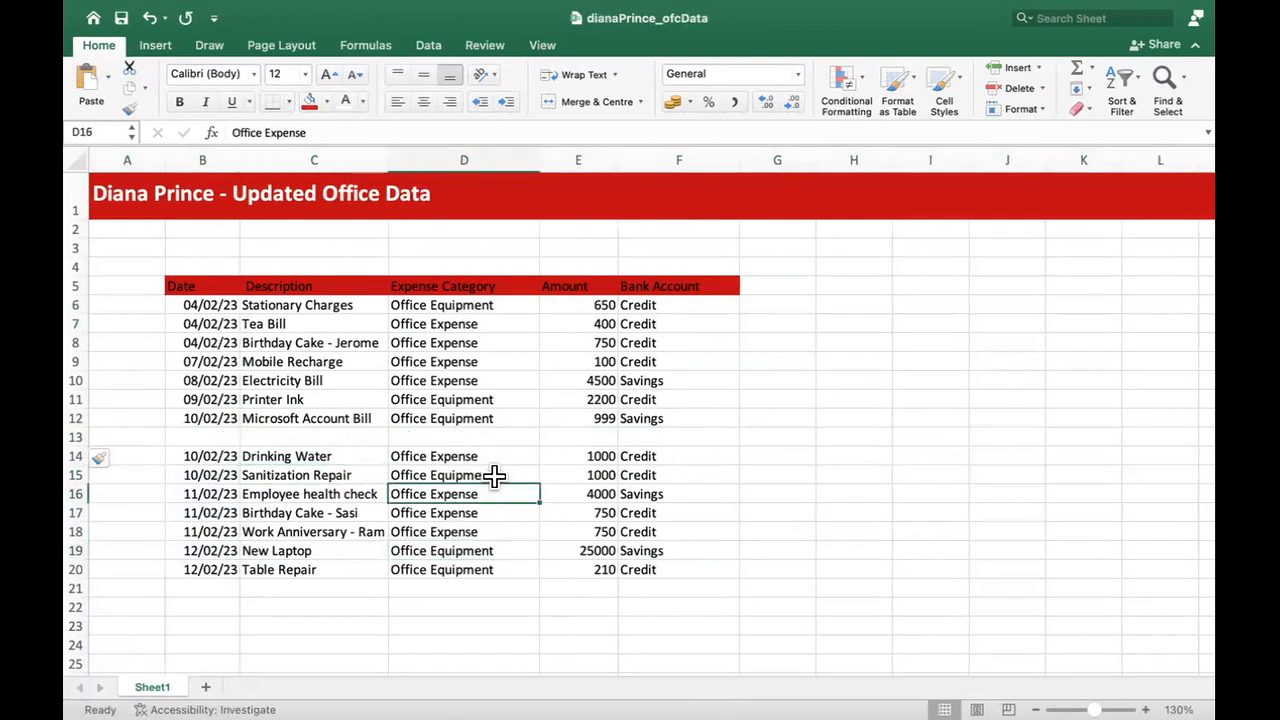
pyautogui.press('super+a')
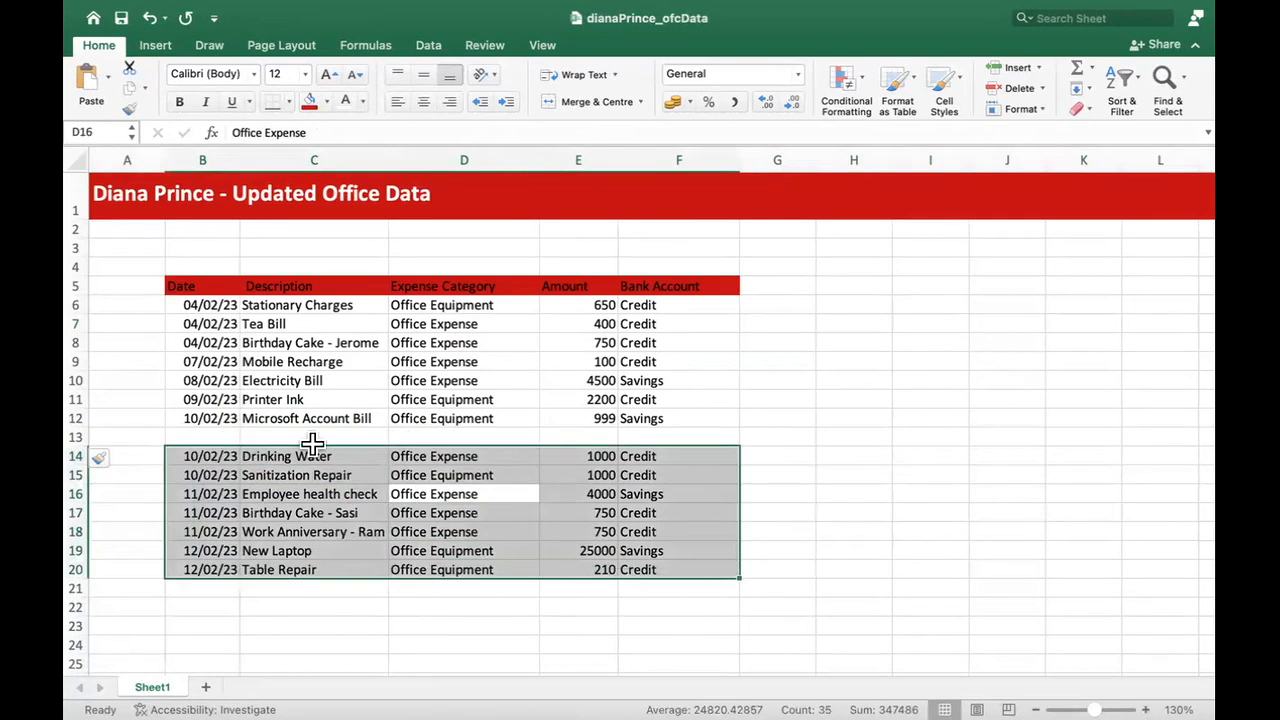
pyautogui.press('super+a')
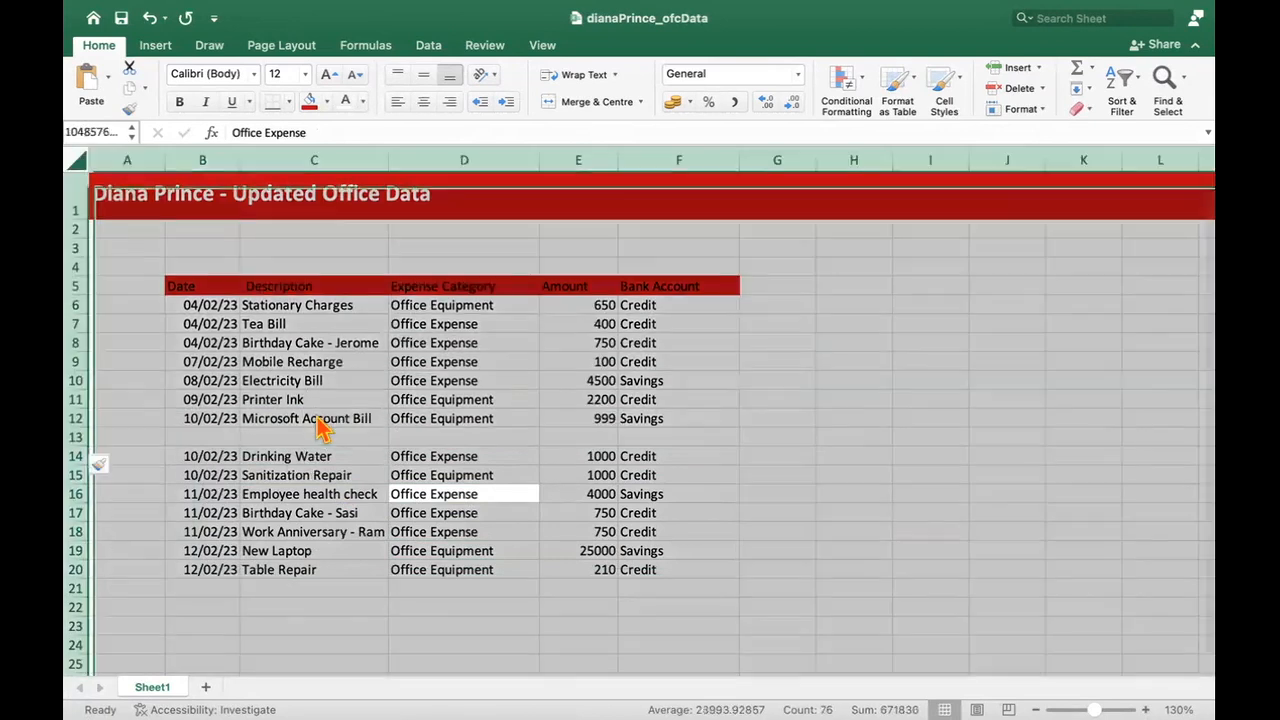
pyautogui.click(392, 424)
pyautogui.click(363, 457)
# Step: Delete the empty row 13 between "Microsoft Account Bill" and "Drinking Water"
pyautogui.click(84, 443)
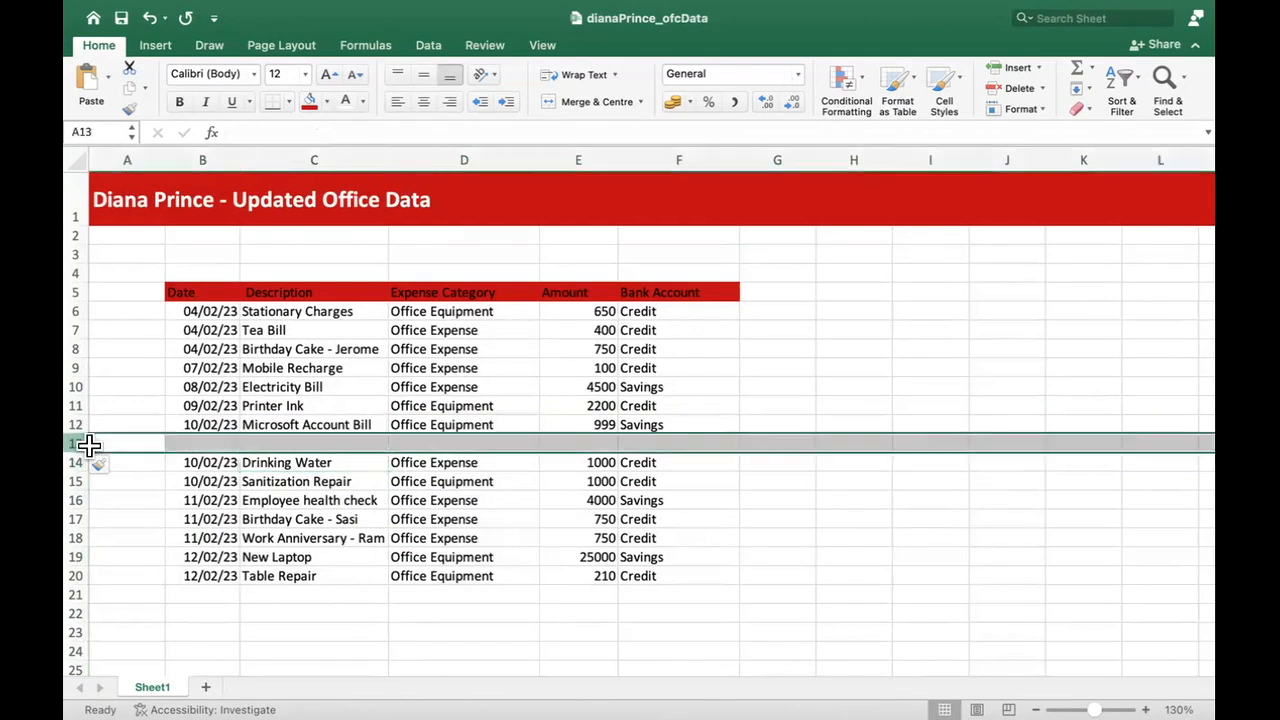
pyautogui.rightClick(86, 444)
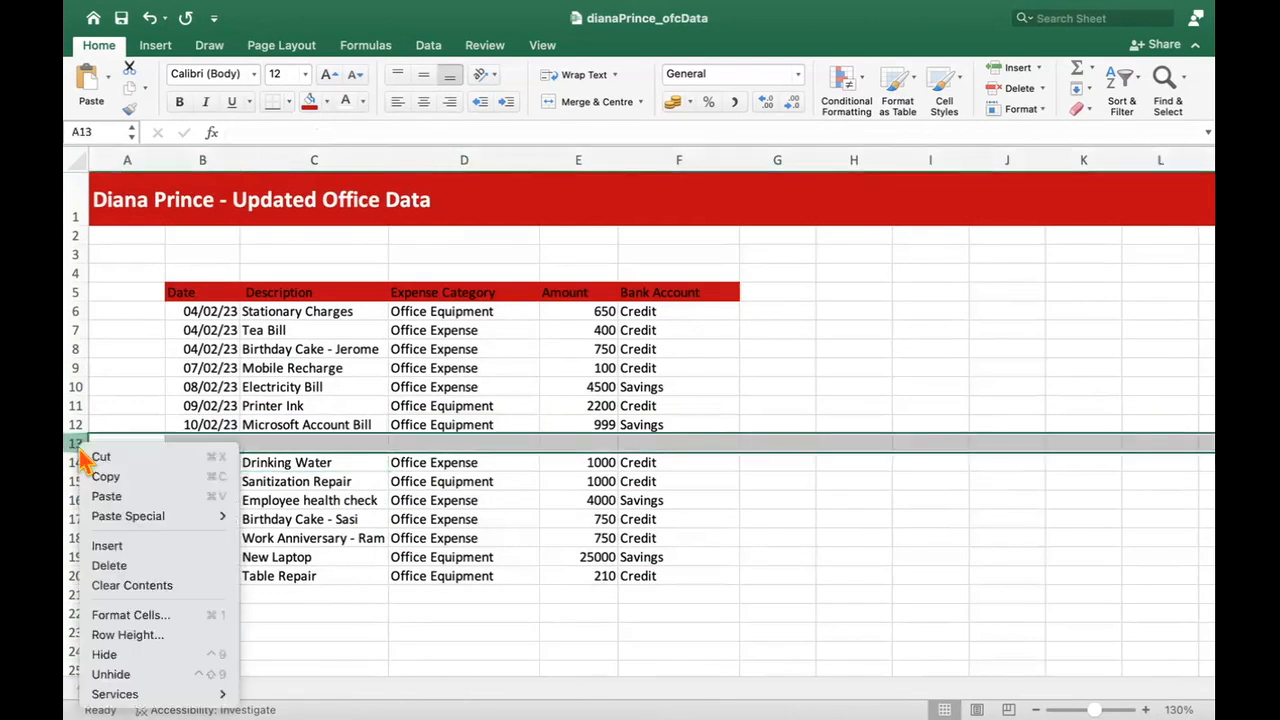
pyautogui.click(150, 566)
pyautogui.click(303, 500)
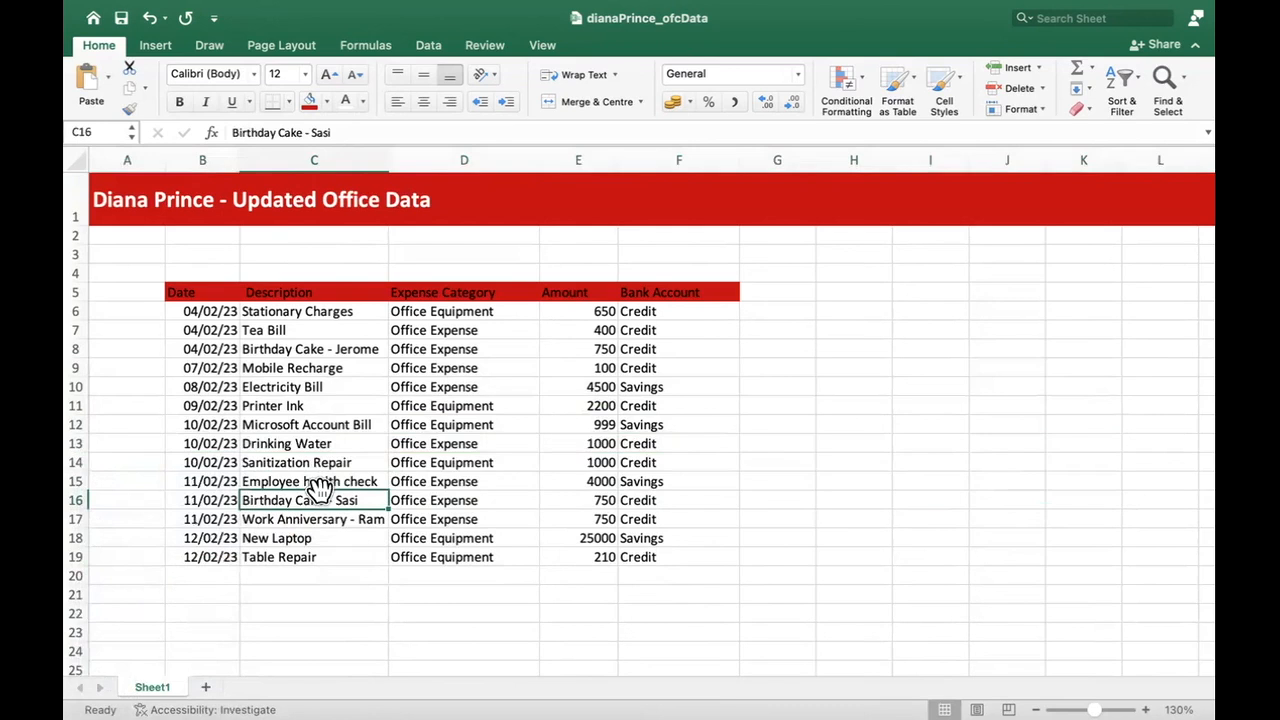
# Step: Apply all borders to the whole expense table B5:F19
pyautogui.press('super+a')
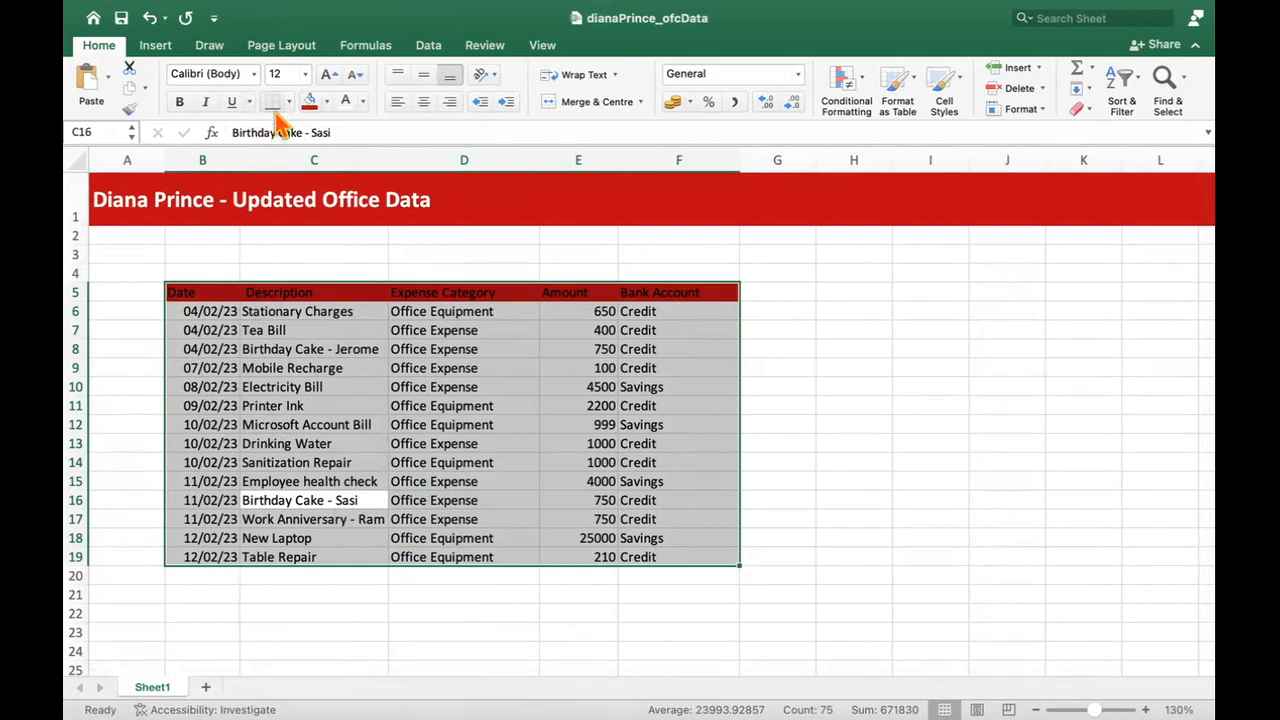
pyautogui.click(327, 265)
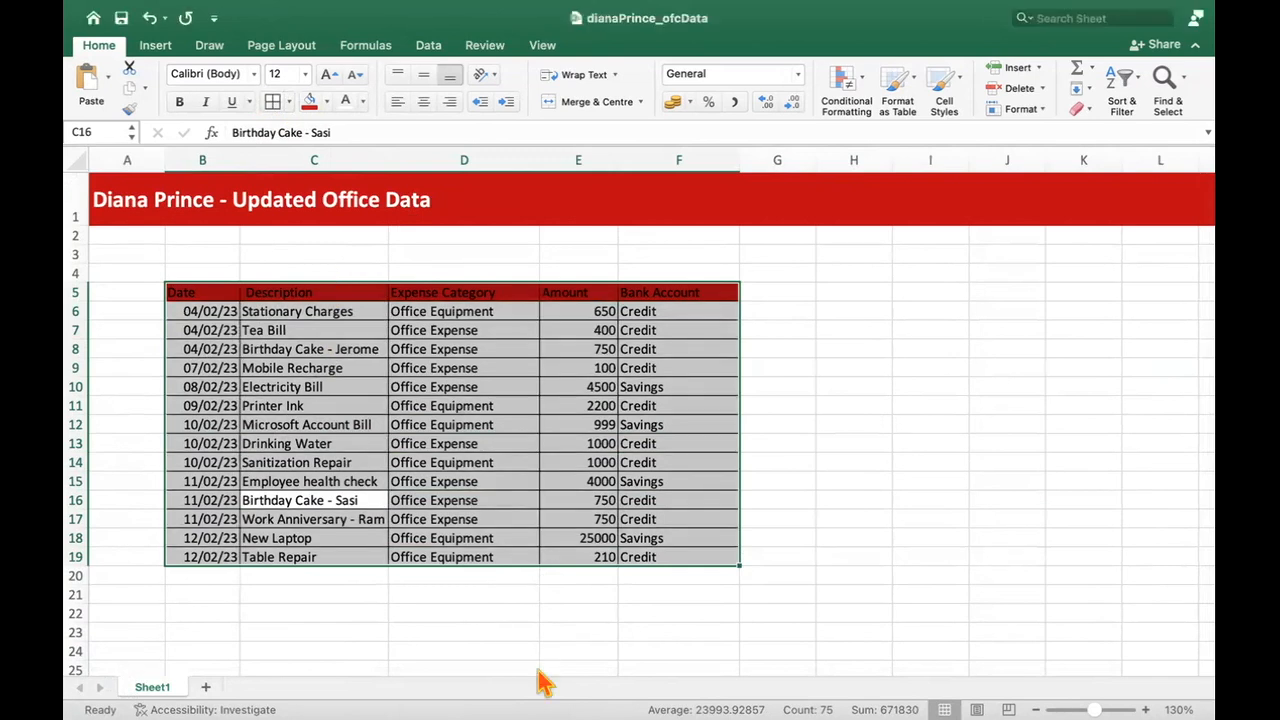
pyautogui.click(666, 522)
pyautogui.press('Right')
pyautogui.press('Right')
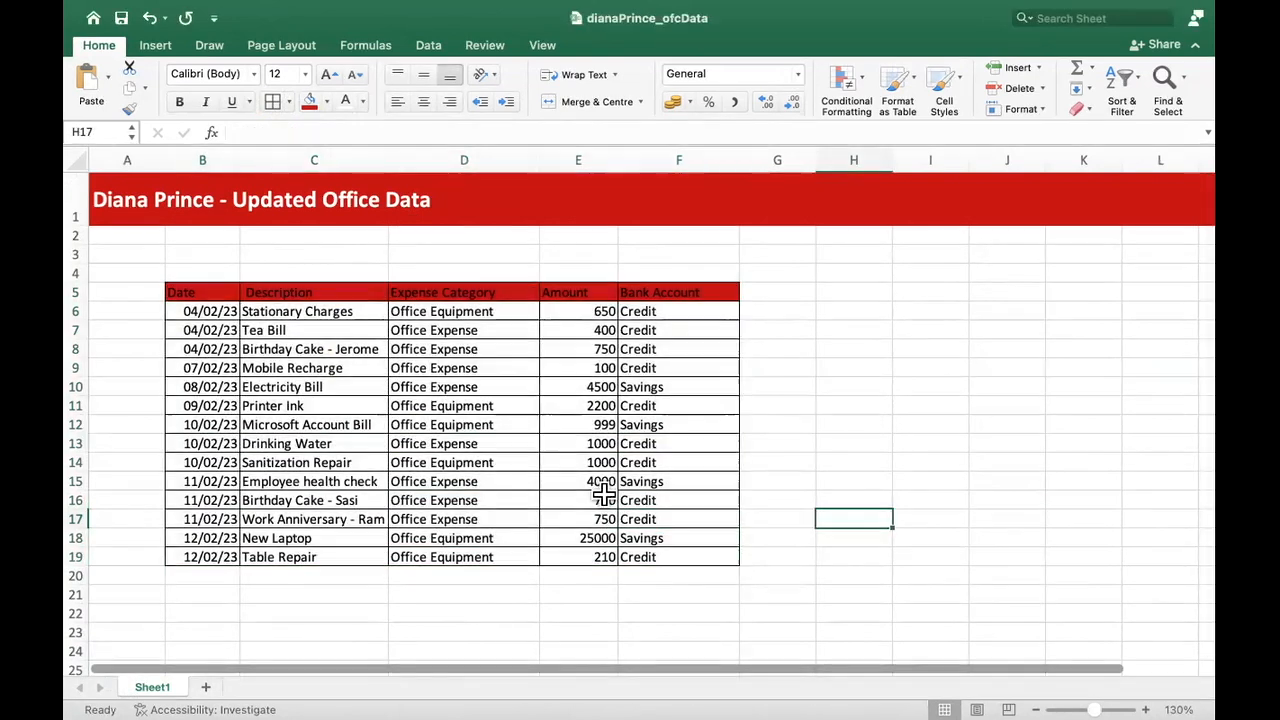
# Step: Turn off the sheet's gridlines so that only the bordered expense table shows cell lines
pyautogui.click(606, 420)
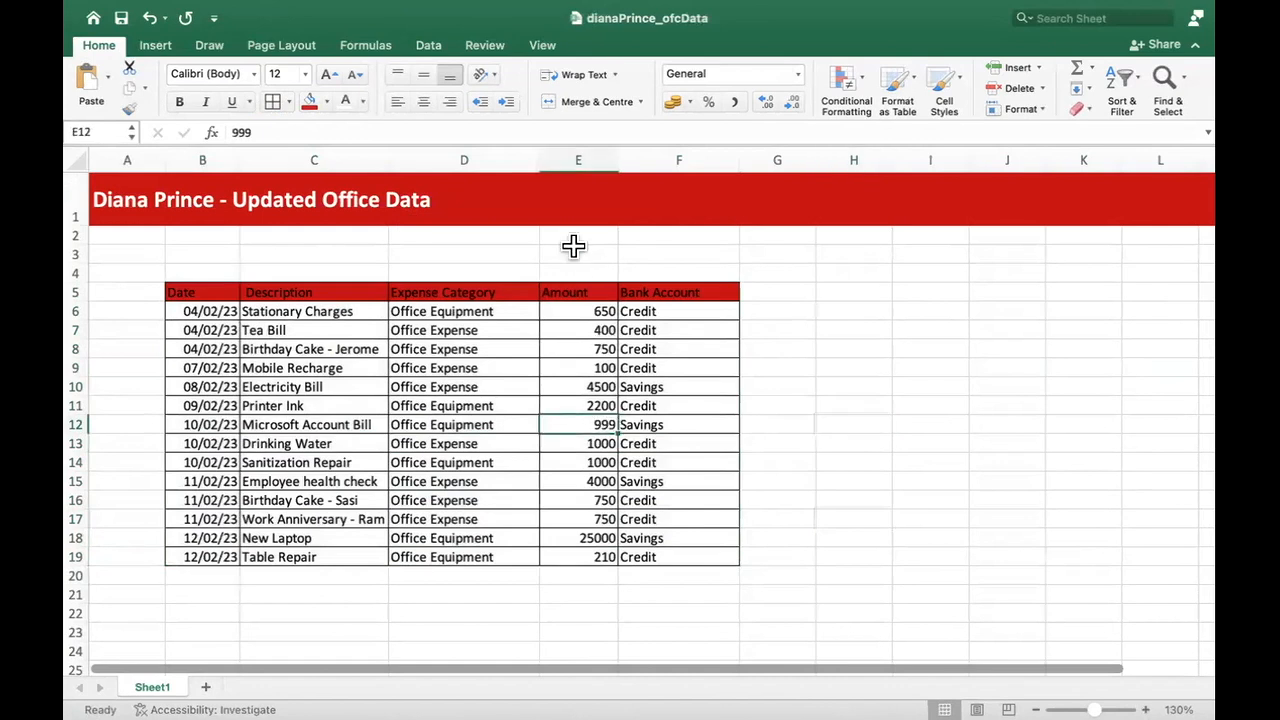
pyautogui.click(542, 45)
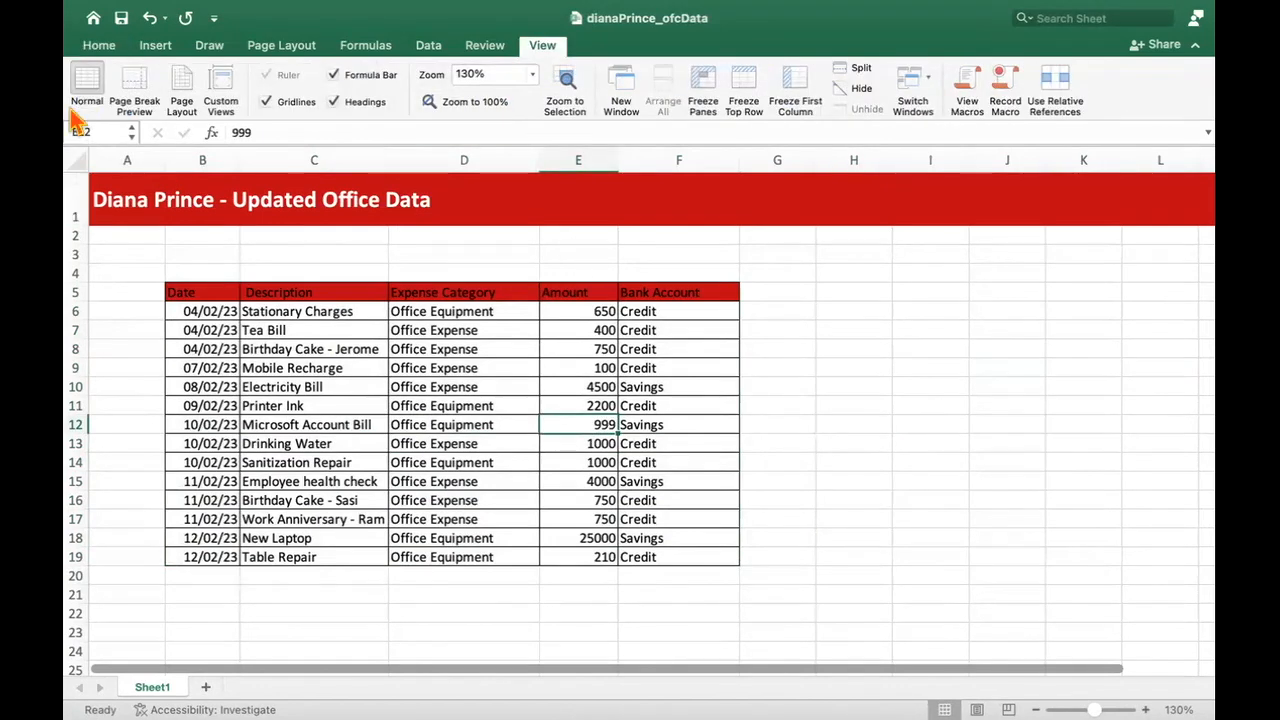
pyautogui.click(266, 102)
pyautogui.click(774, 317)
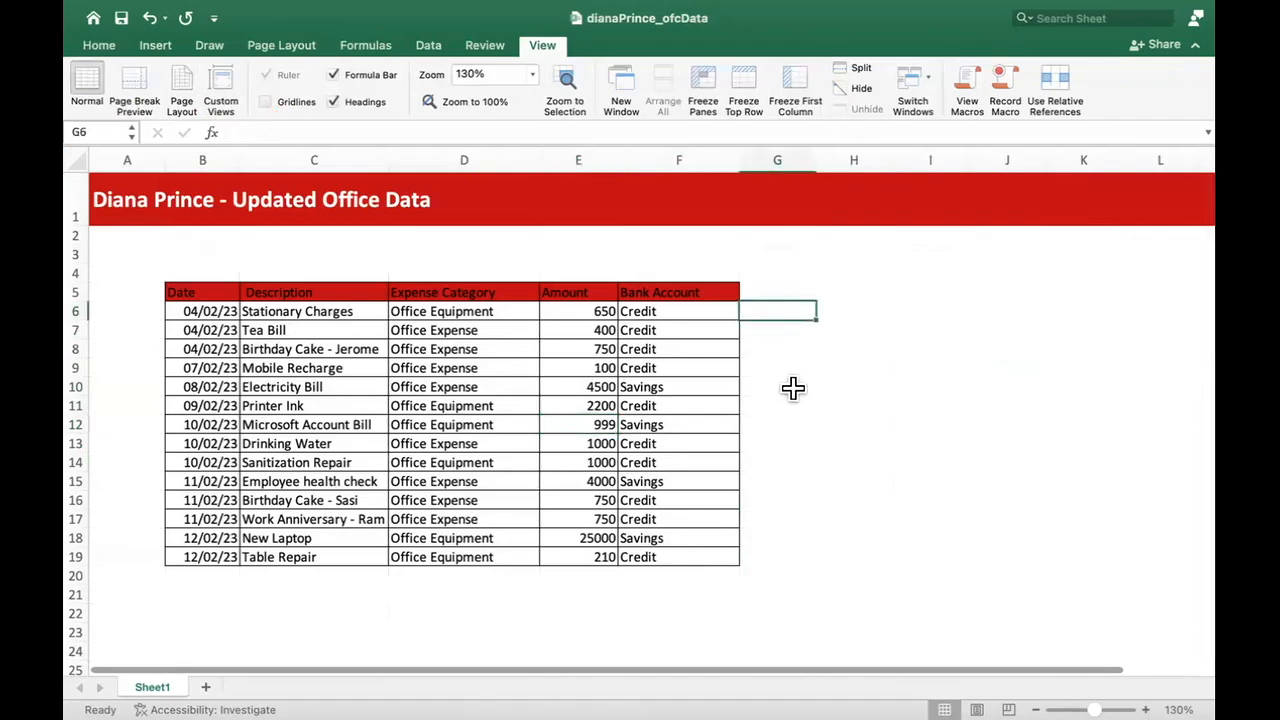
pyautogui.click(945, 442)
pyautogui.moveTo(225, 254); pyautogui.dragTo(880, 520)
pyautogui.click(1148, 439)
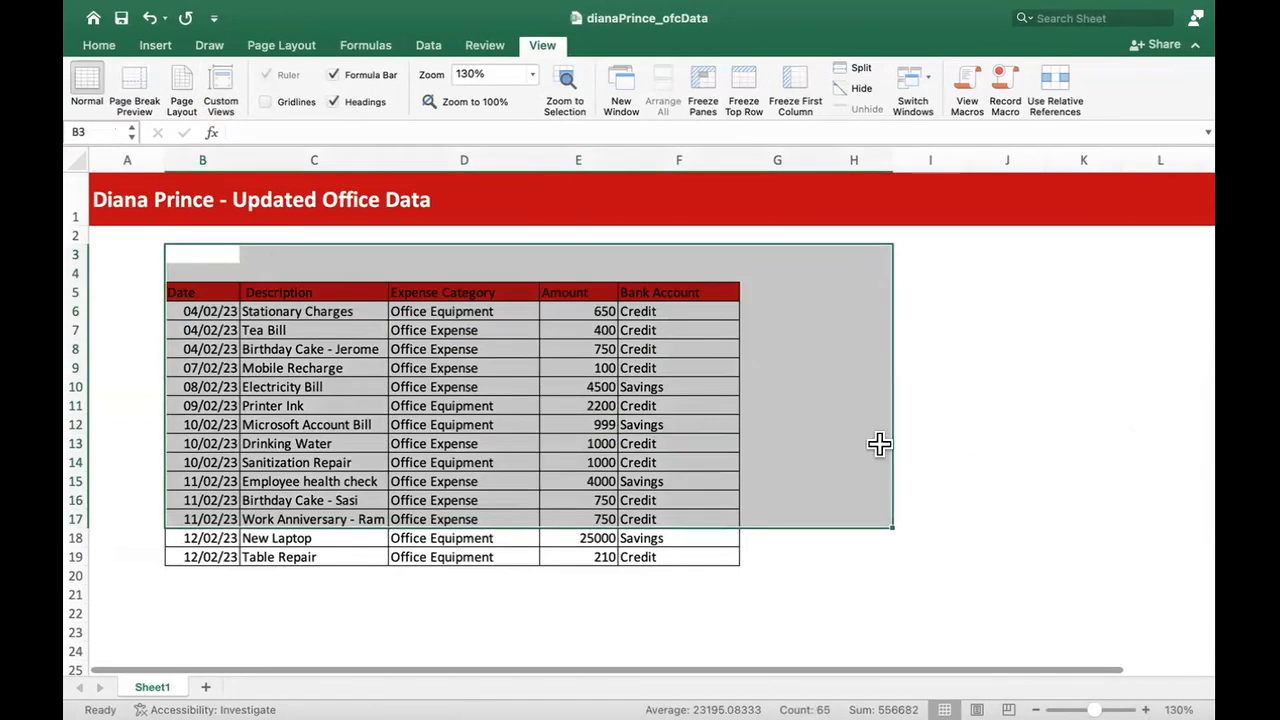
pyautogui.moveTo(154, 250); pyautogui.dragTo(963, 608)
pyautogui.click(1180, 516)
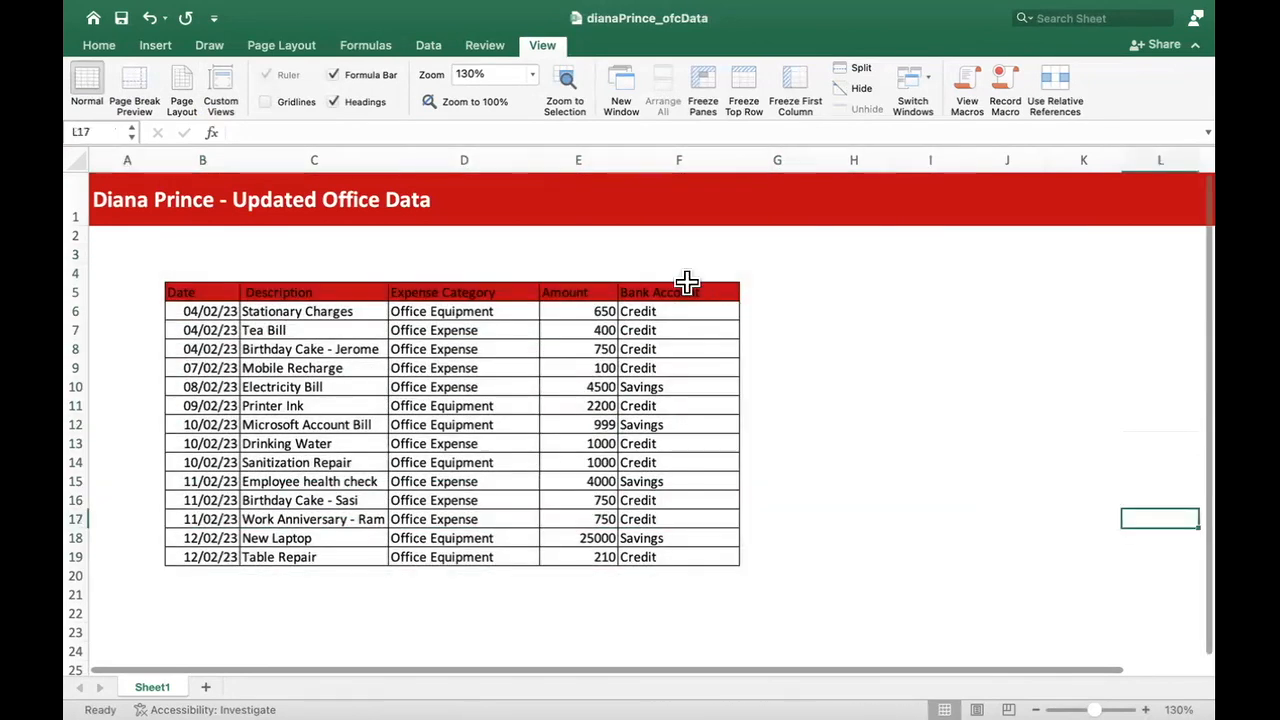
# Step: Try hiding the formula bar and the row and column headings, and show them again
pyautogui.click(98, 47)
pyautogui.click(540, 46)
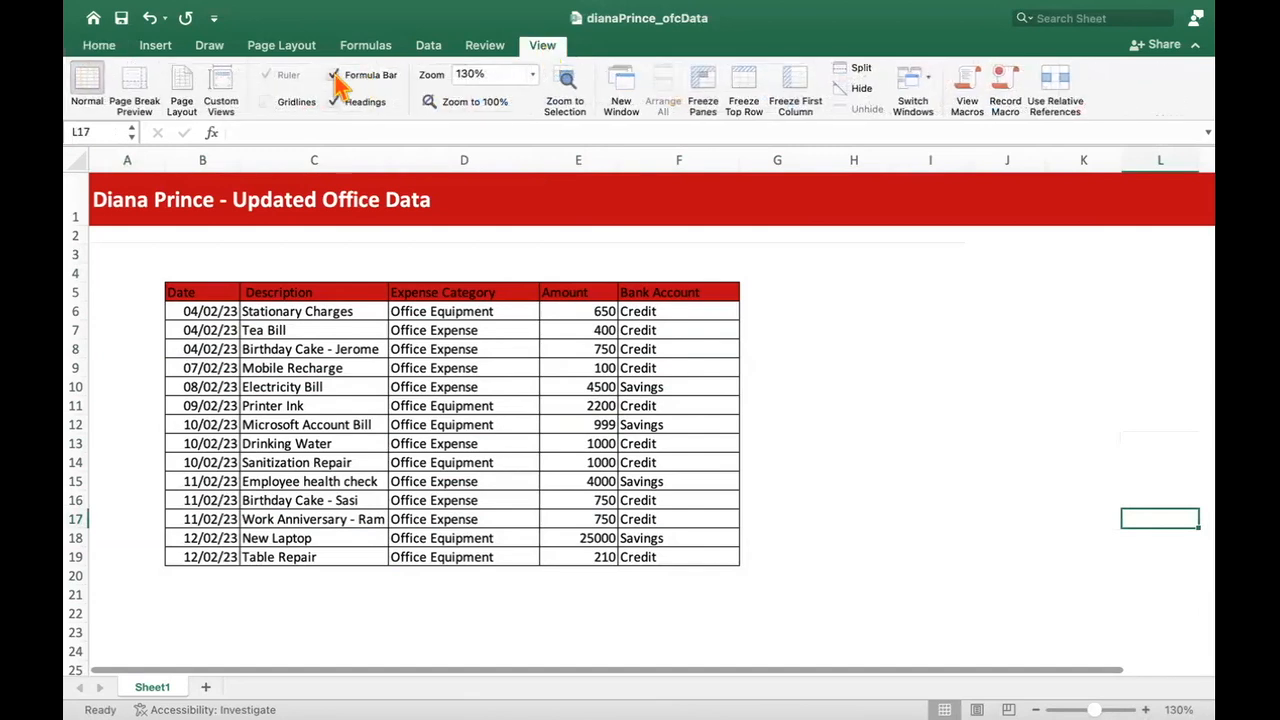
pyautogui.click(334, 75)
pyautogui.click(334, 76)
pyautogui.click(335, 102)
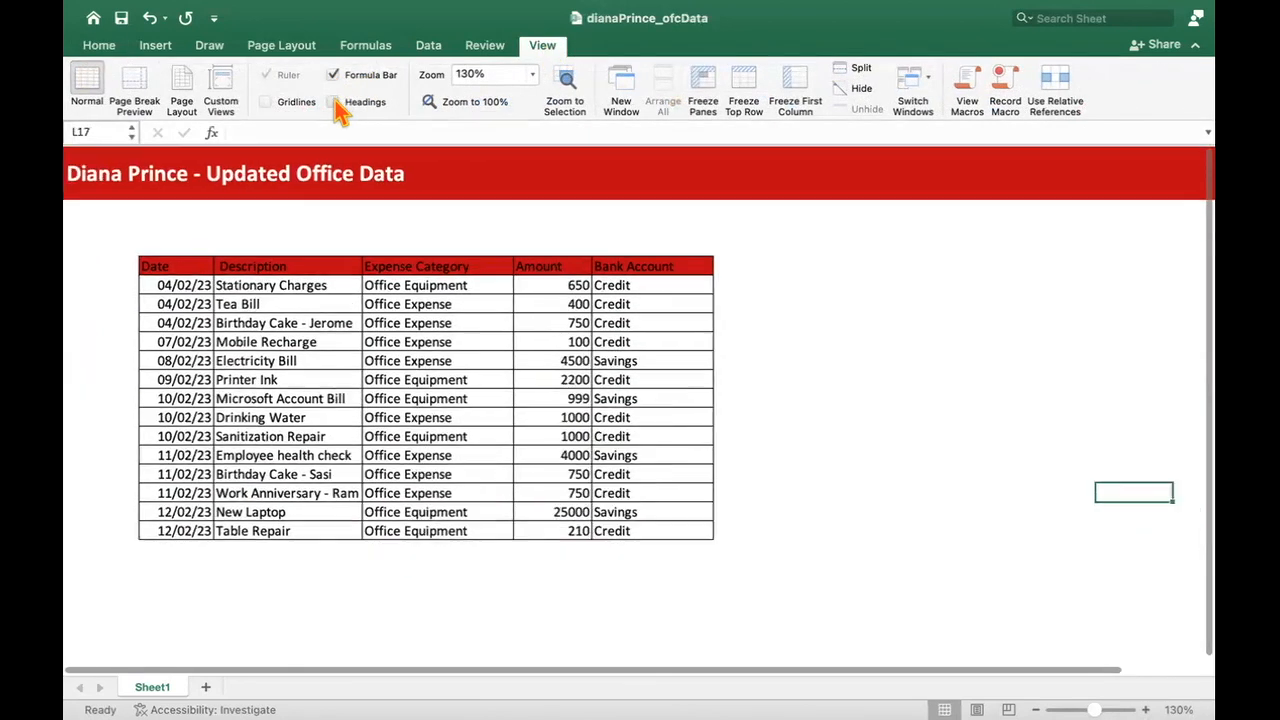
pyautogui.click(335, 102)
pyautogui.click(335, 102)
pyautogui.click(335, 102)
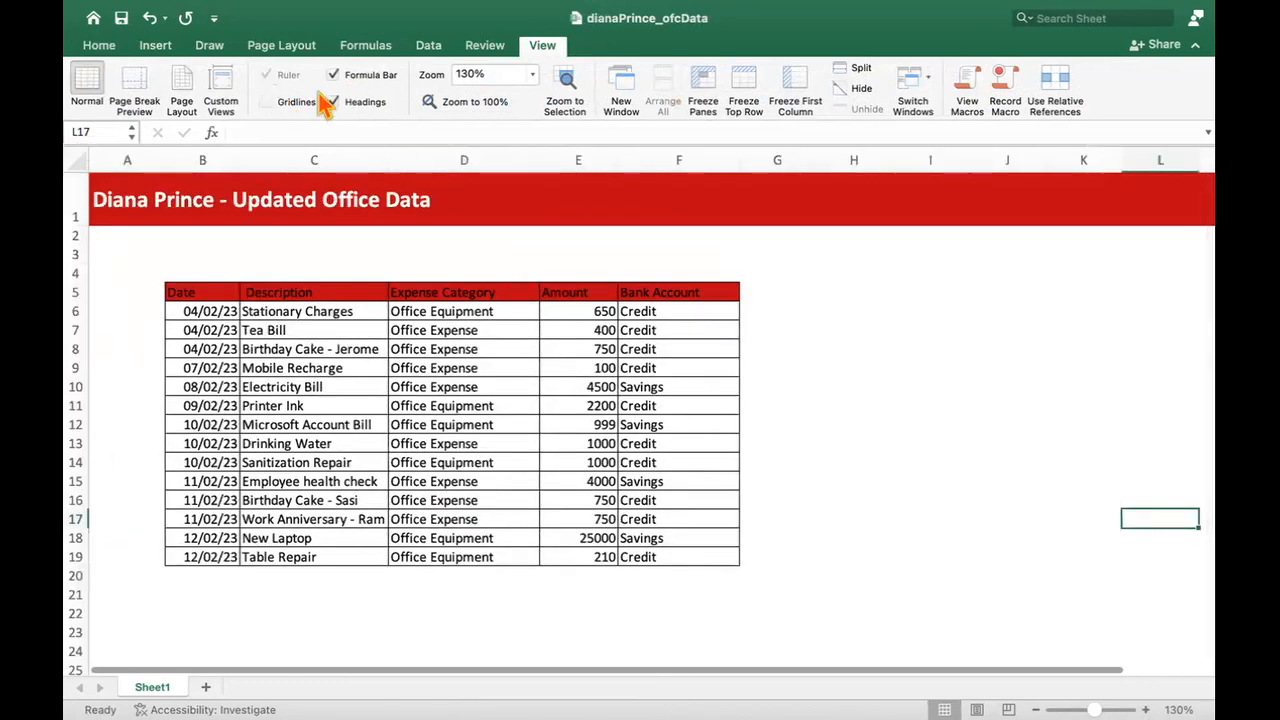
# Step: Make the expense table's header row B5:F5 bold
pyautogui.click(112, 46)
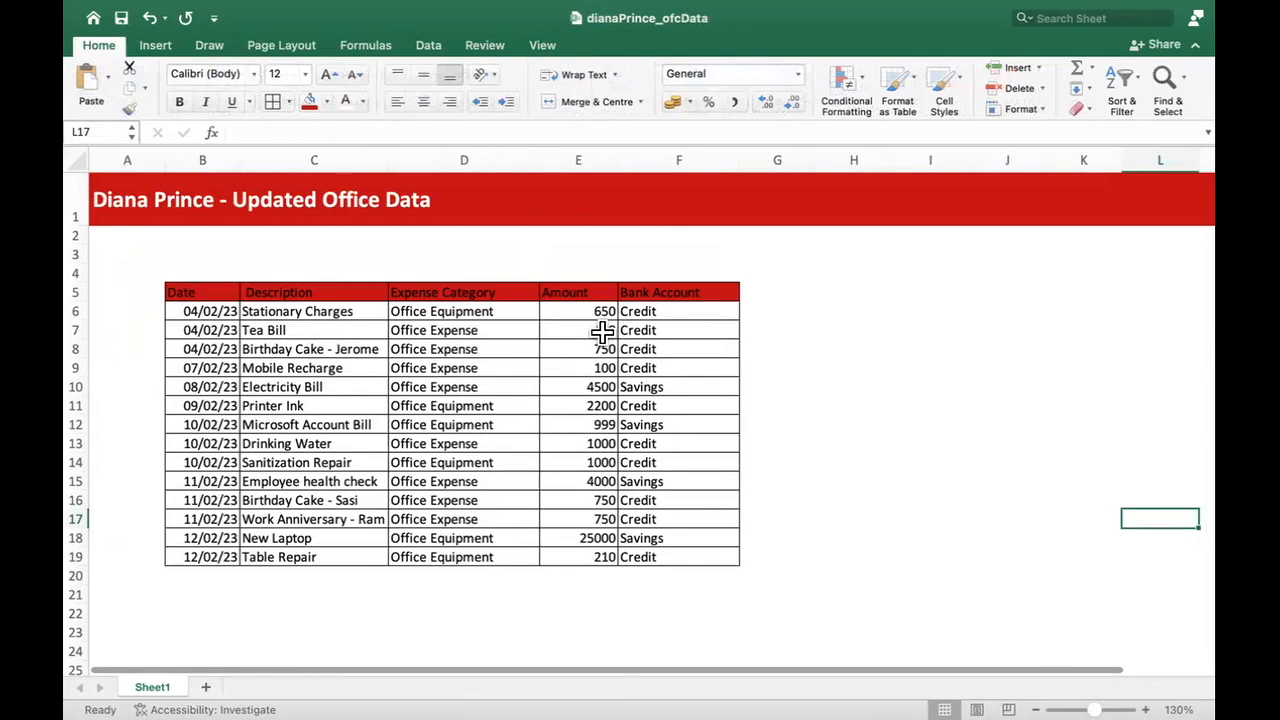
pyautogui.click(1094, 366)
pyautogui.click(1043, 446)
pyautogui.moveTo(150, 272); pyautogui.dragTo(1034, 626)
pyautogui.click(933, 520)
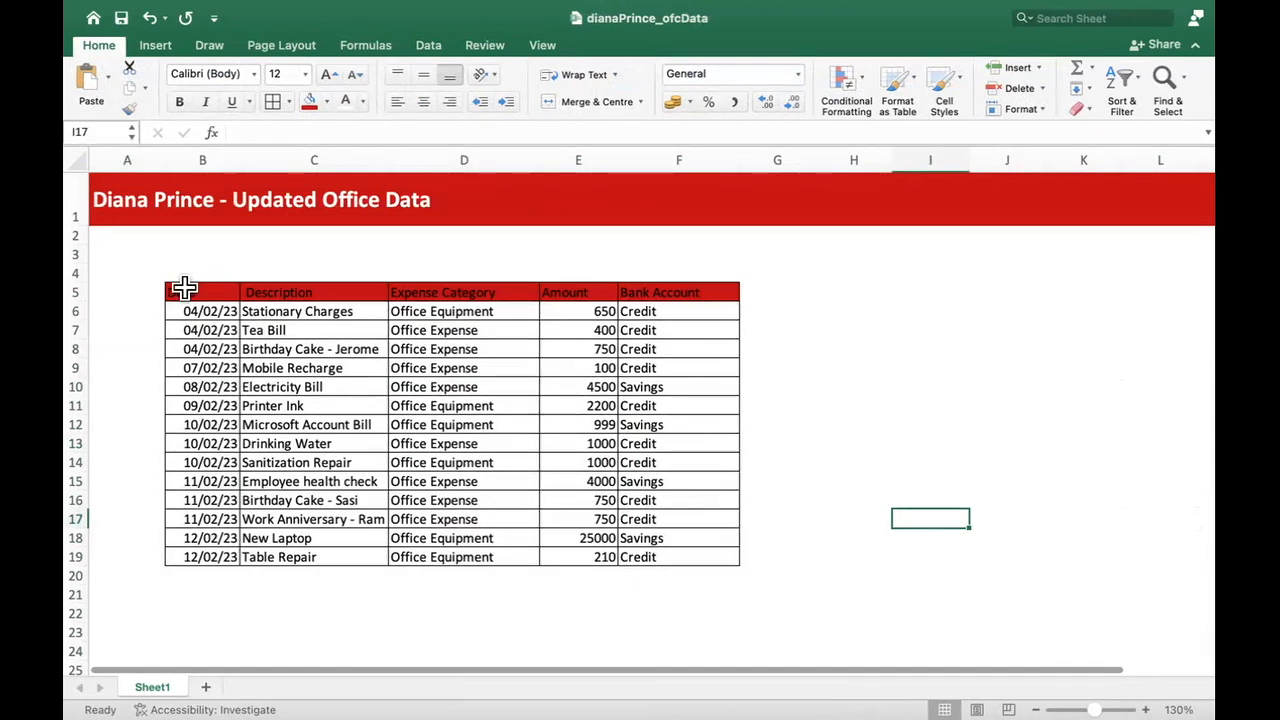
pyautogui.moveTo(177, 290); pyautogui.dragTo(666, 290)
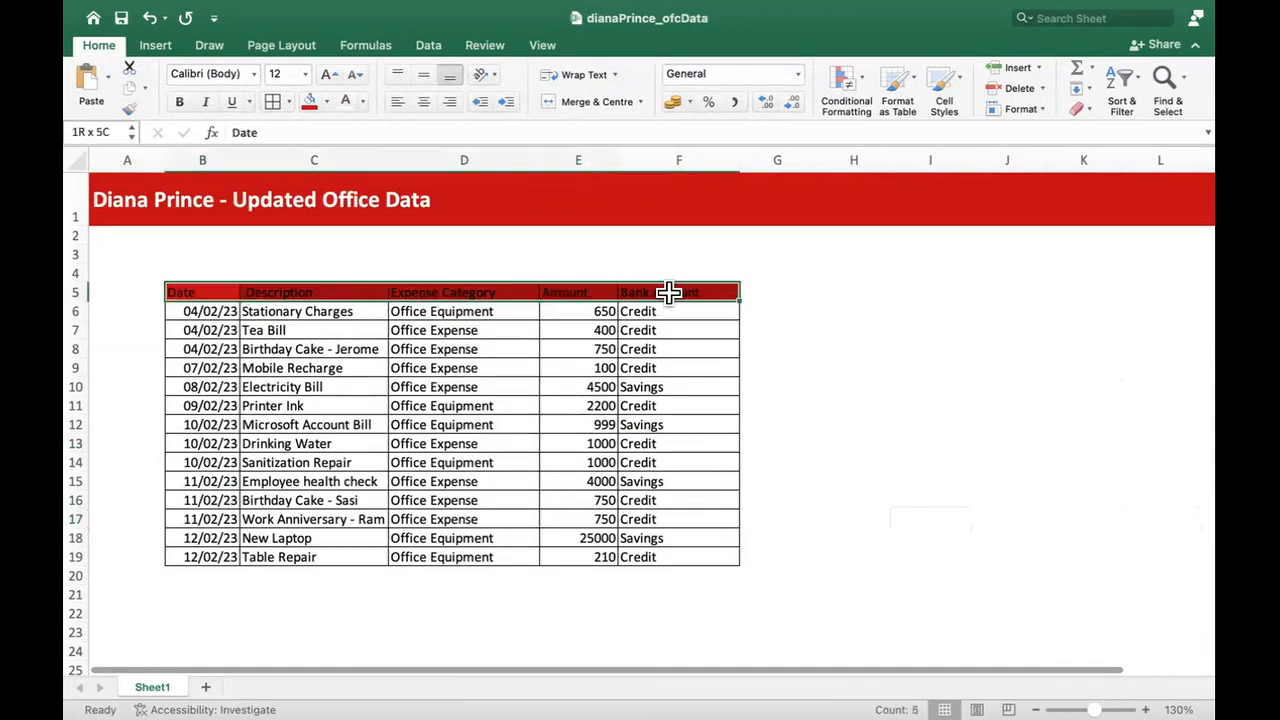
pyautogui.click(179, 102)
pyautogui.click(482, 498)
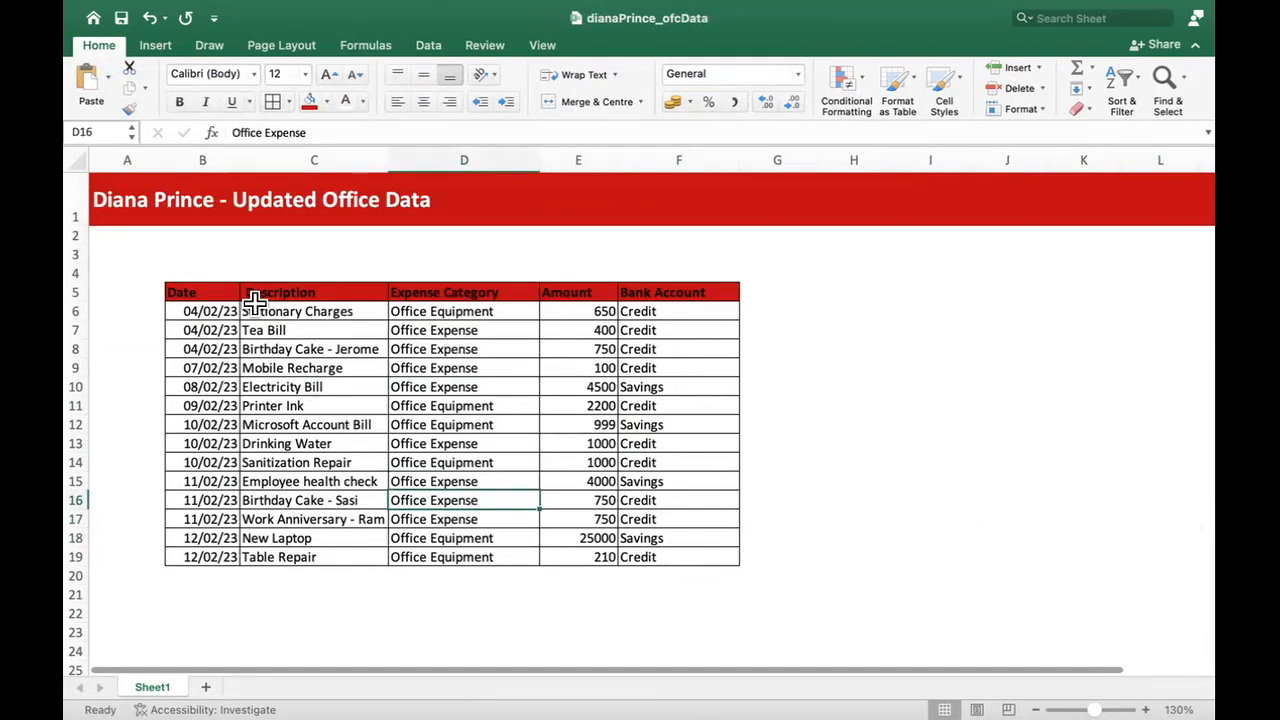
pyautogui.click(840, 462)
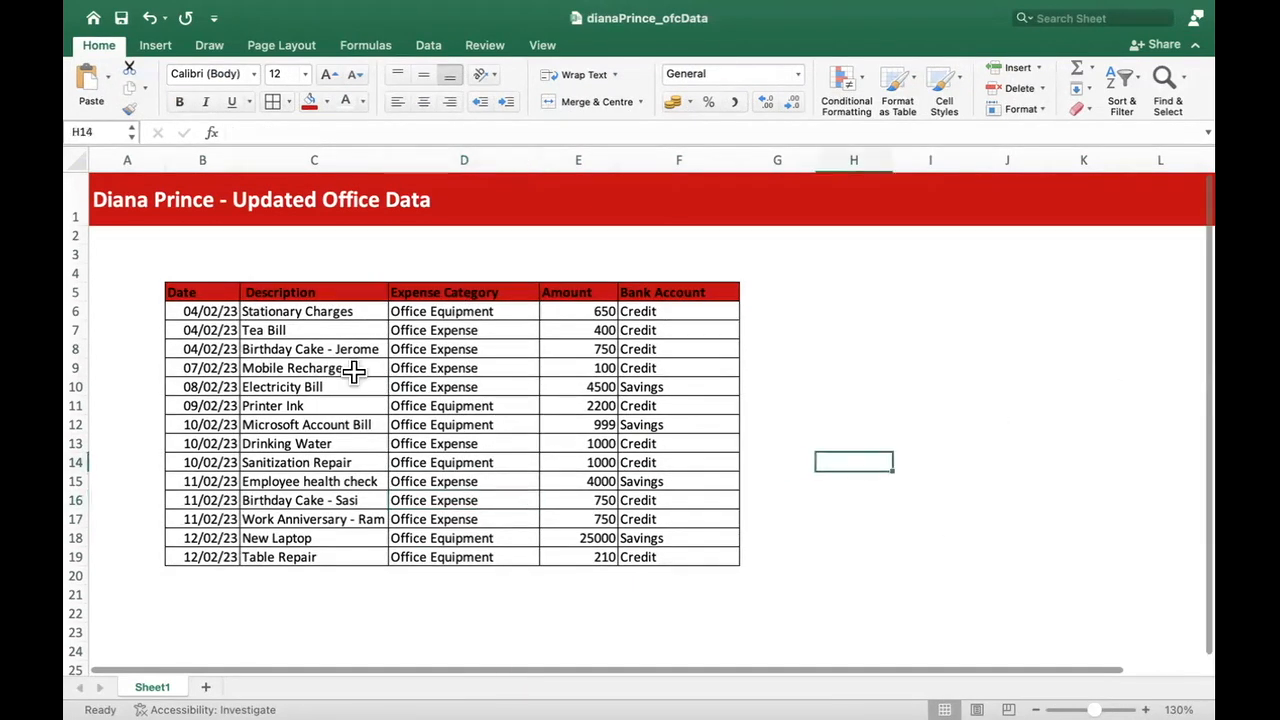
# Step: Undo the header bolding, the table borders and the earlier changes at row 13, leaving the expense data unbordered
pyautogui.click(514, 447)
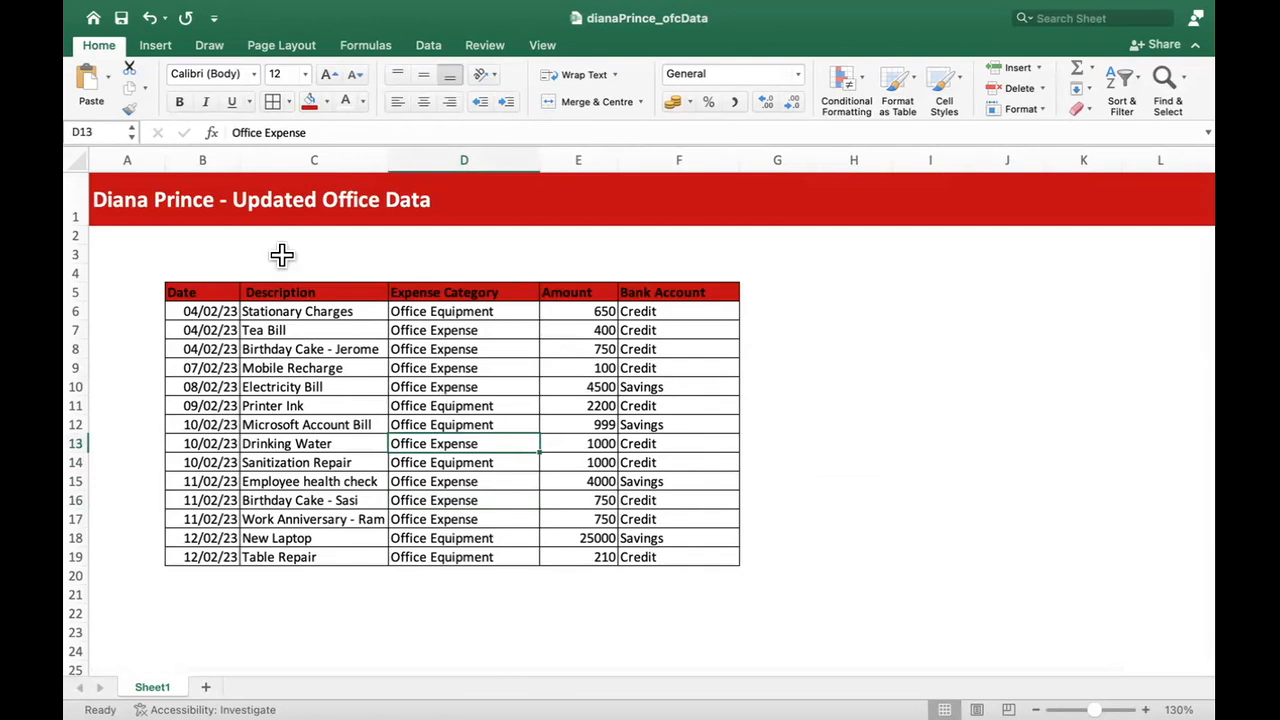
pyautogui.click(795, 484)
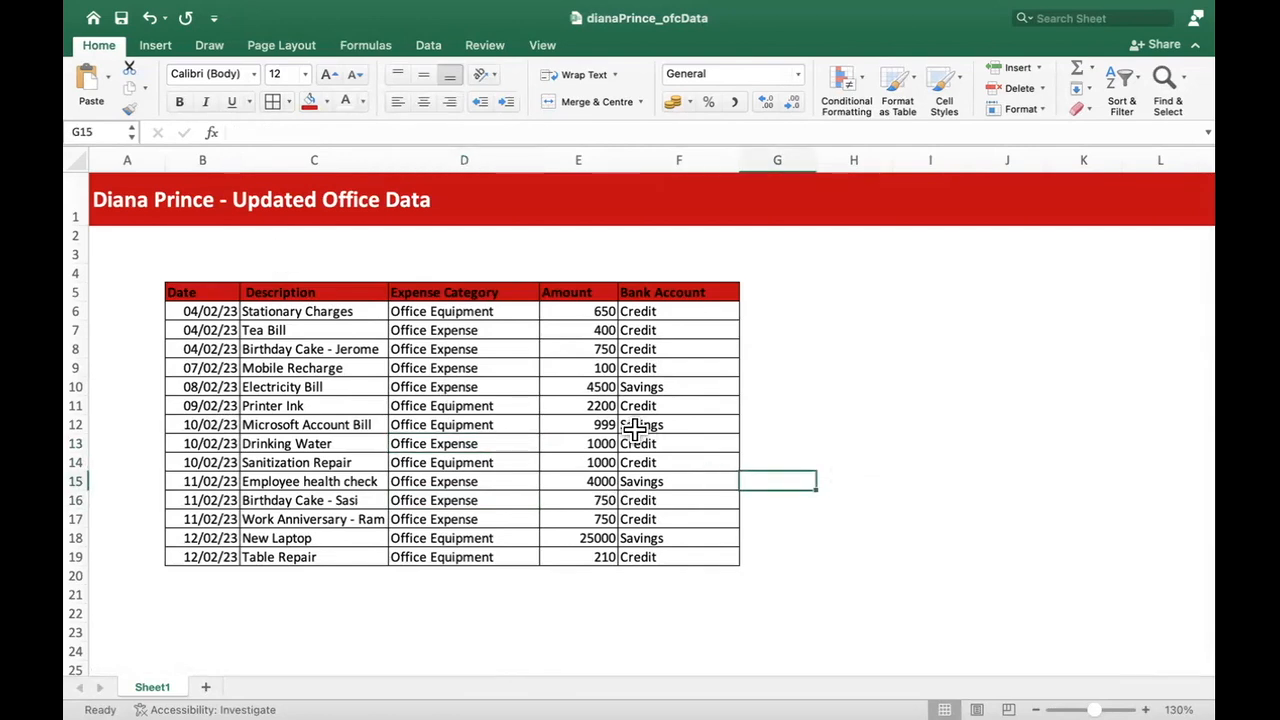
pyautogui.press('super+z')
pyautogui.press('super+z')
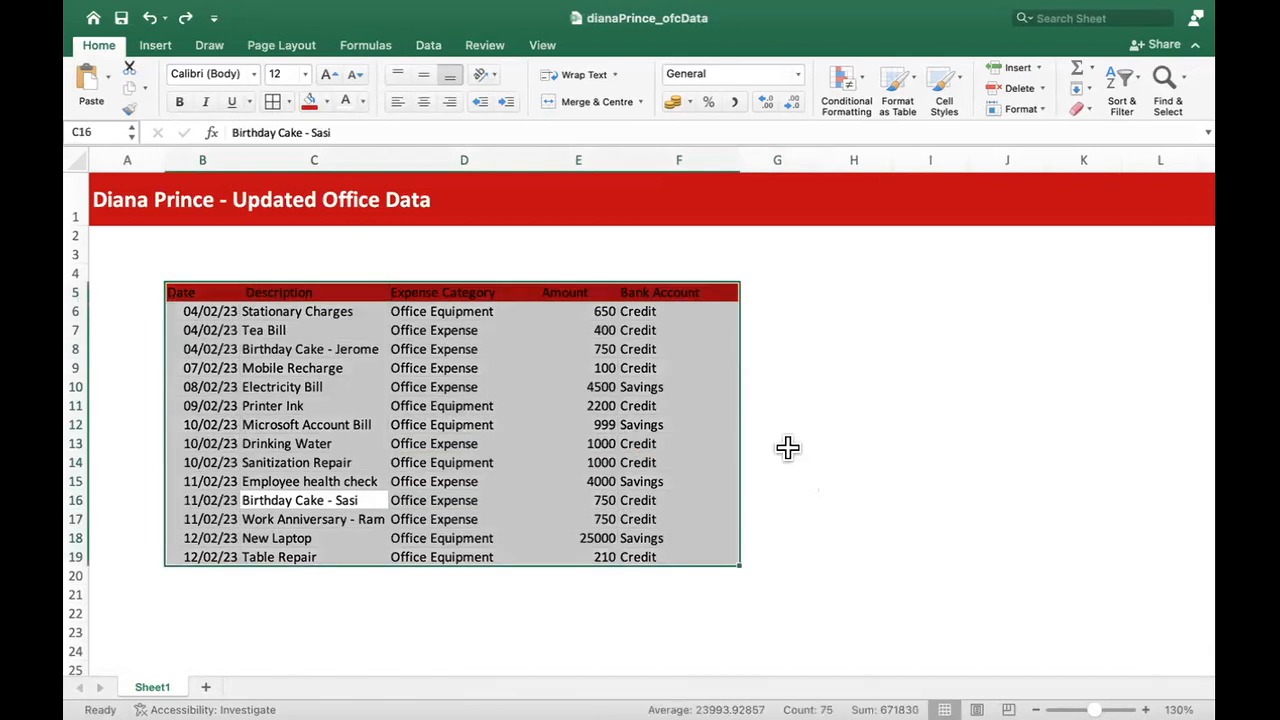
pyautogui.click(1060, 481)
pyautogui.press('super+z')
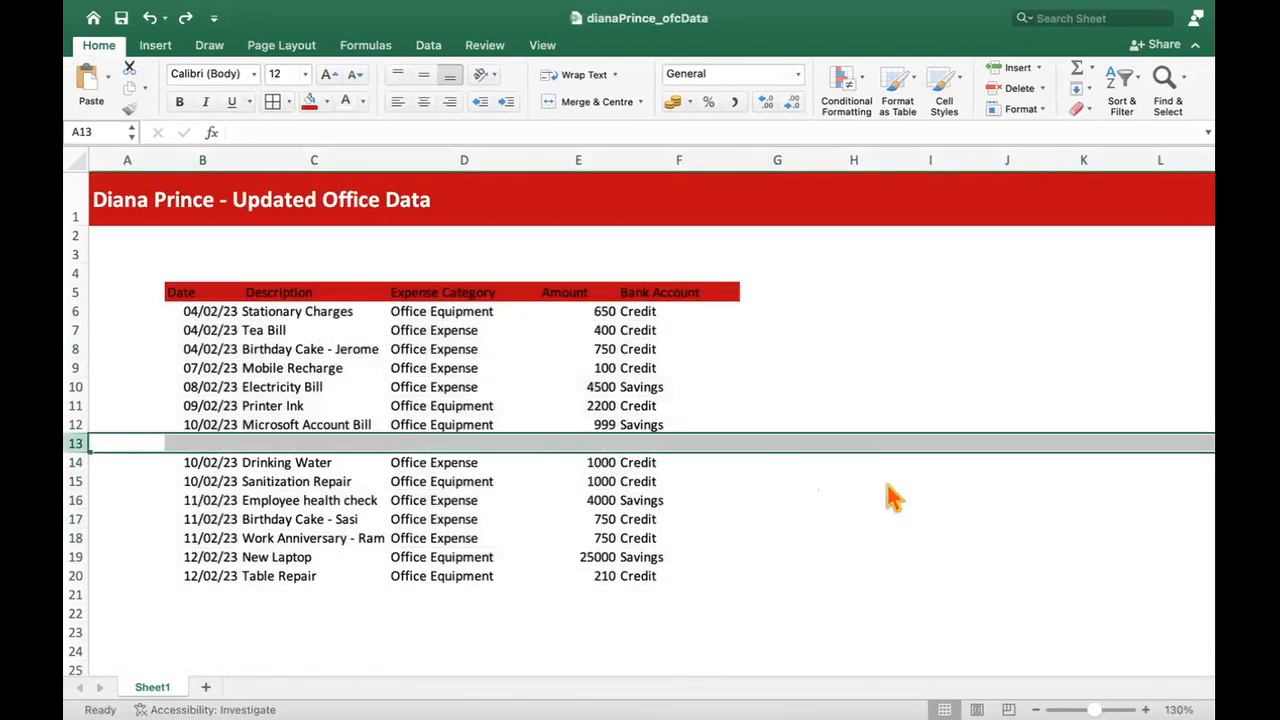
pyautogui.press('super+z')
pyautogui.click(885, 482)
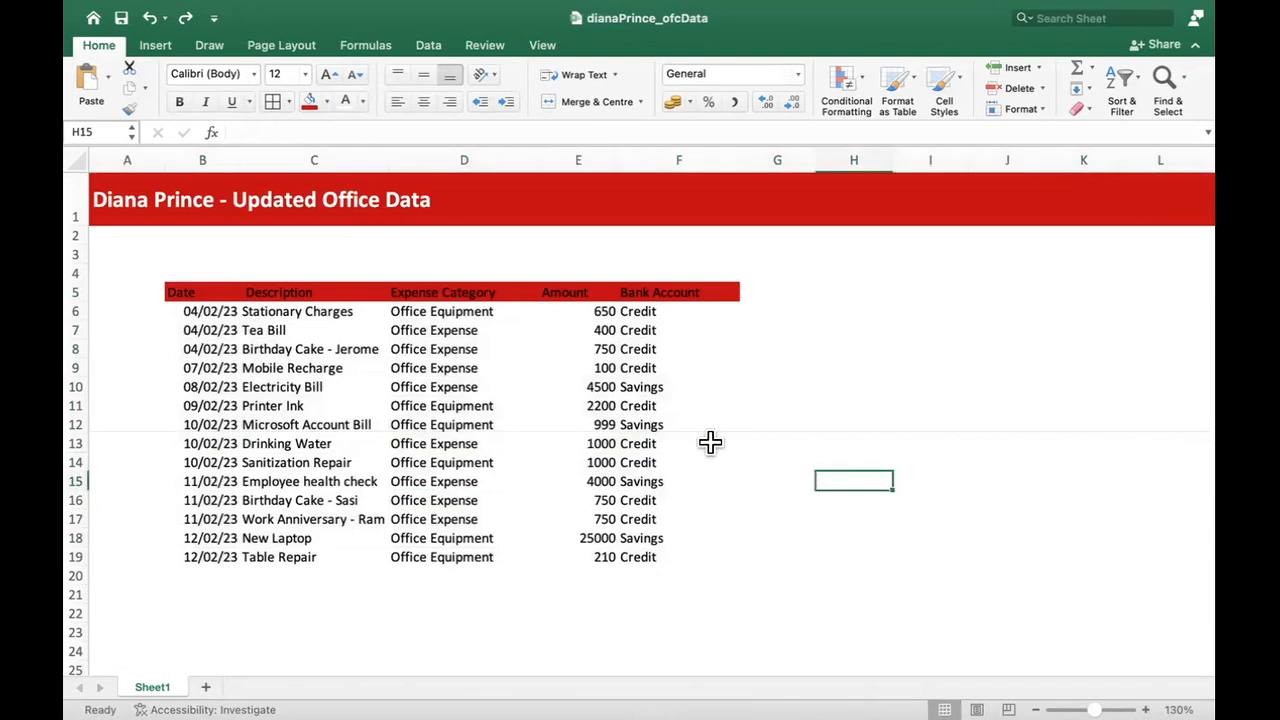
# Step: Clear only the formatting of the expense header row B5:F5, keeping its heading text
pyautogui.click(541, 400)
pyautogui.click(166, 306)
pyautogui.moveTo(166, 292); pyautogui.dragTo(662, 310)
pyautogui.click(618, 389)
pyautogui.moveTo(184, 290); pyautogui.dragTo(737, 289)
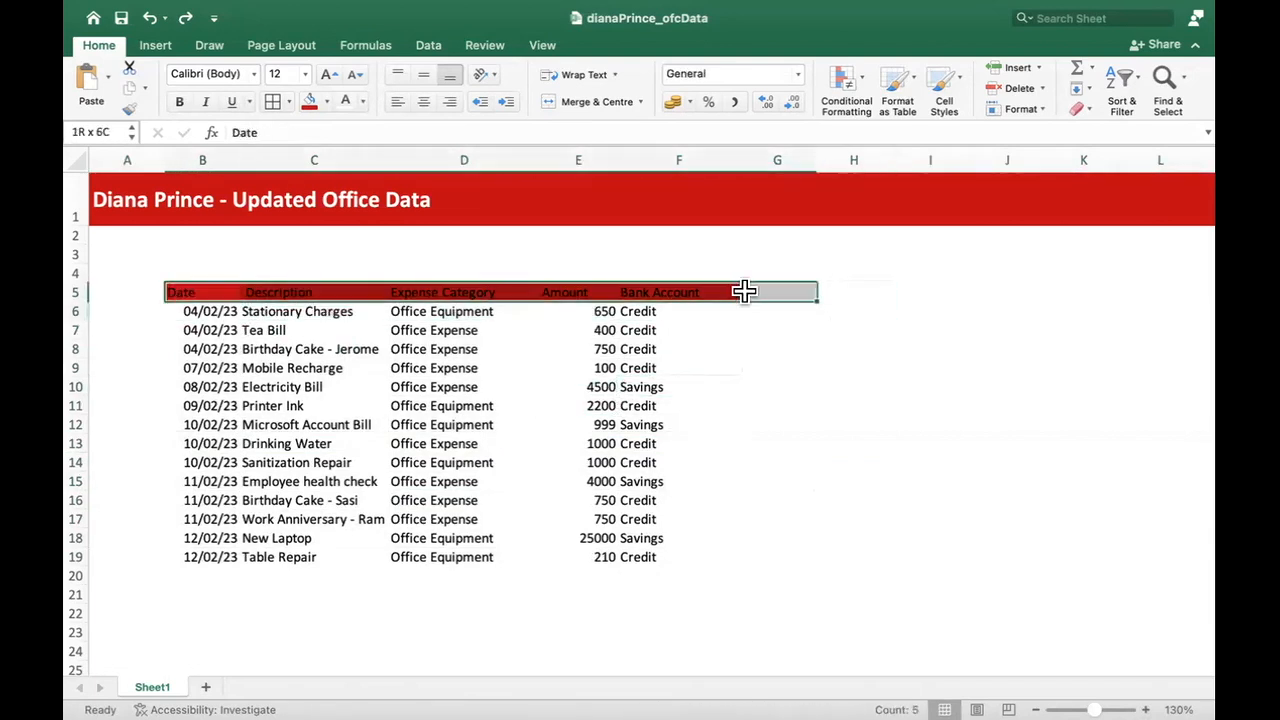
pyautogui.click(1084, 107)
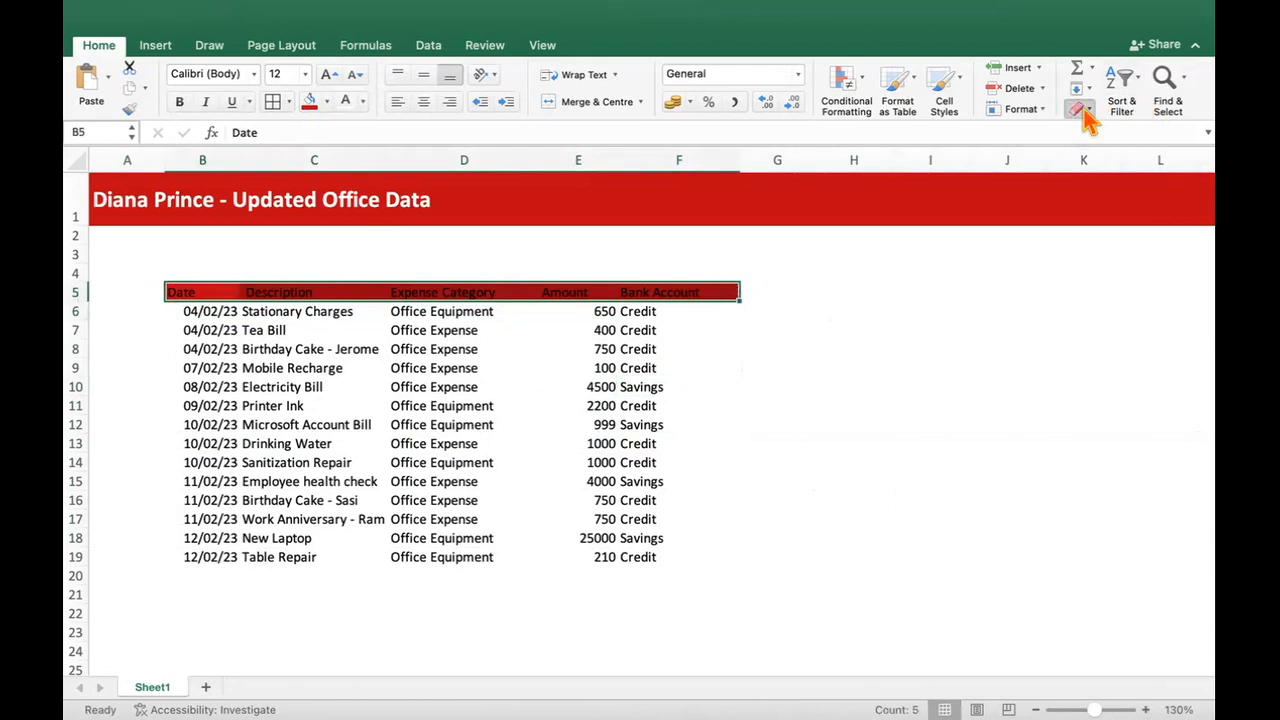
pyautogui.click(1120, 145)
pyautogui.click(586, 352)
pyautogui.hotkey('ctrl', 'z')
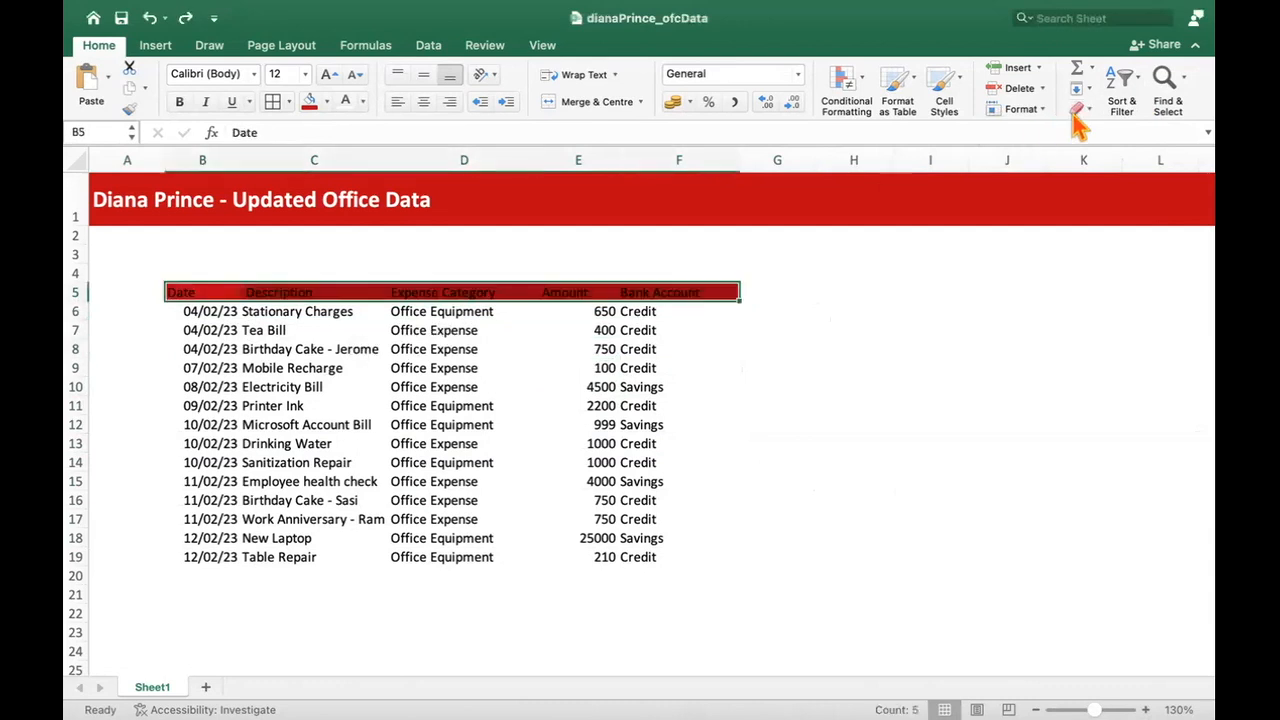
pyautogui.click(1080, 108)
pyautogui.click(1100, 170)
pyautogui.click(930, 311)
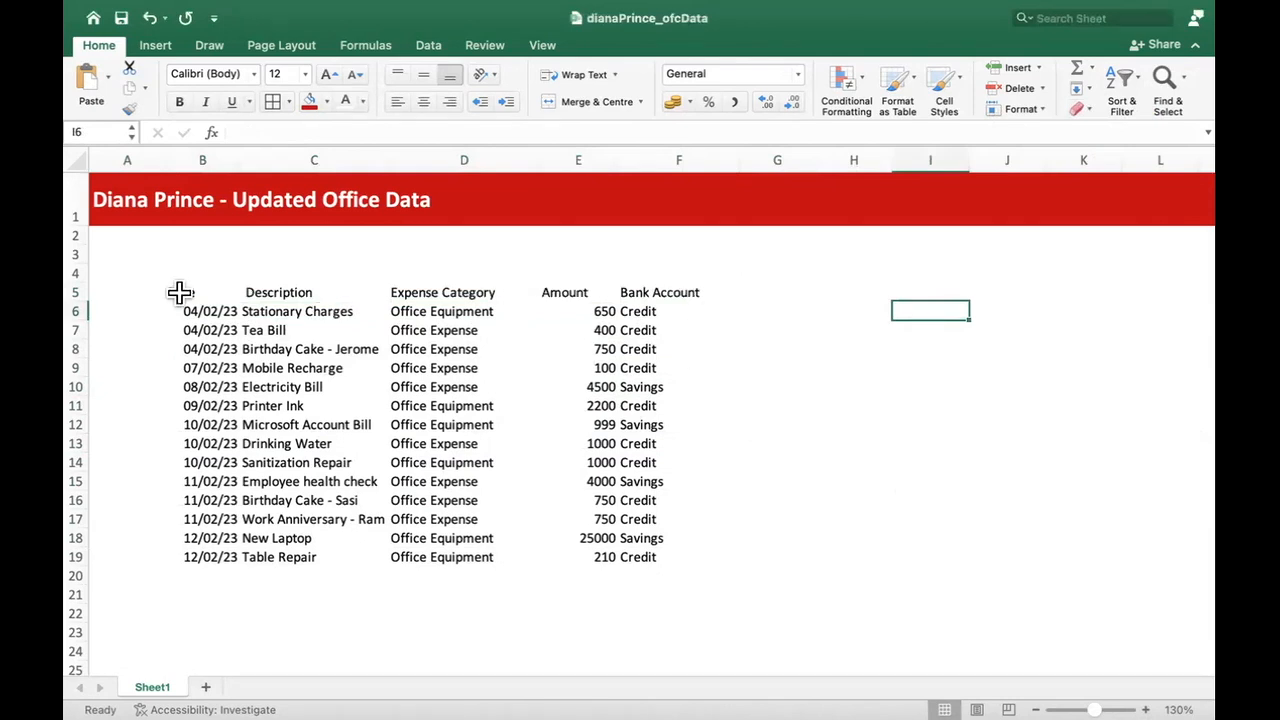
pyautogui.click(1083, 112)
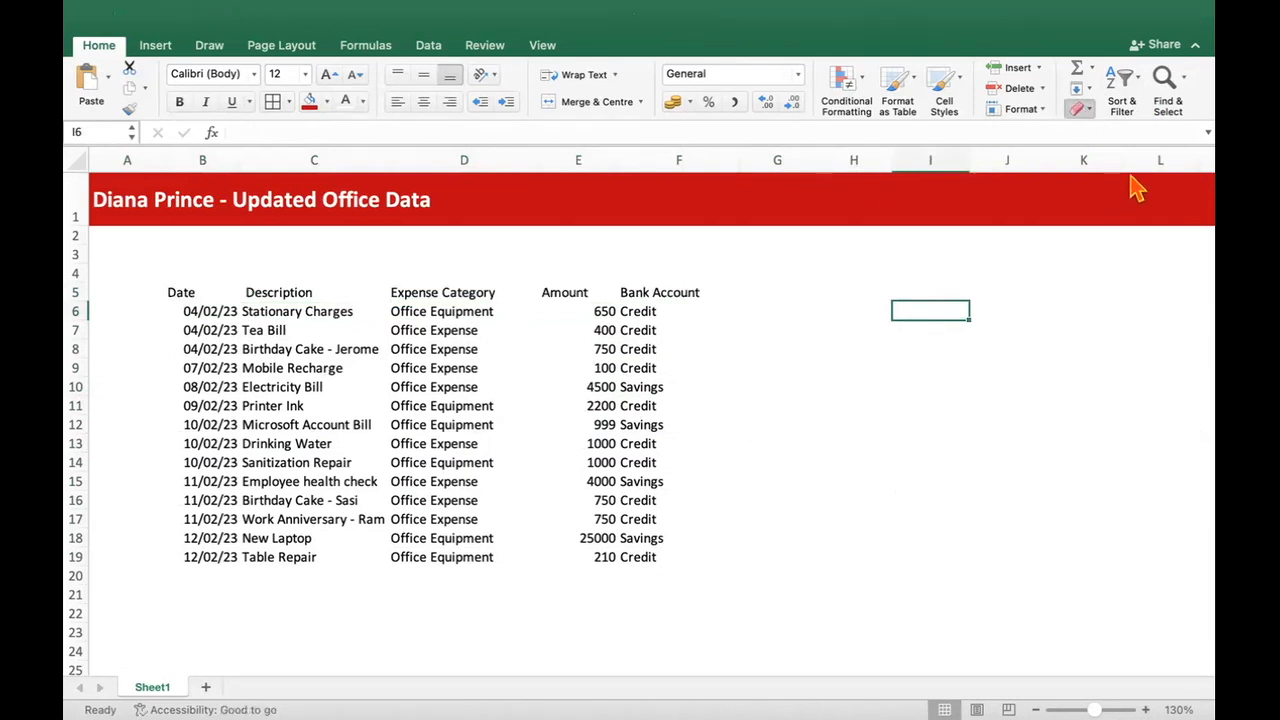
pyautogui.click(519, 368)
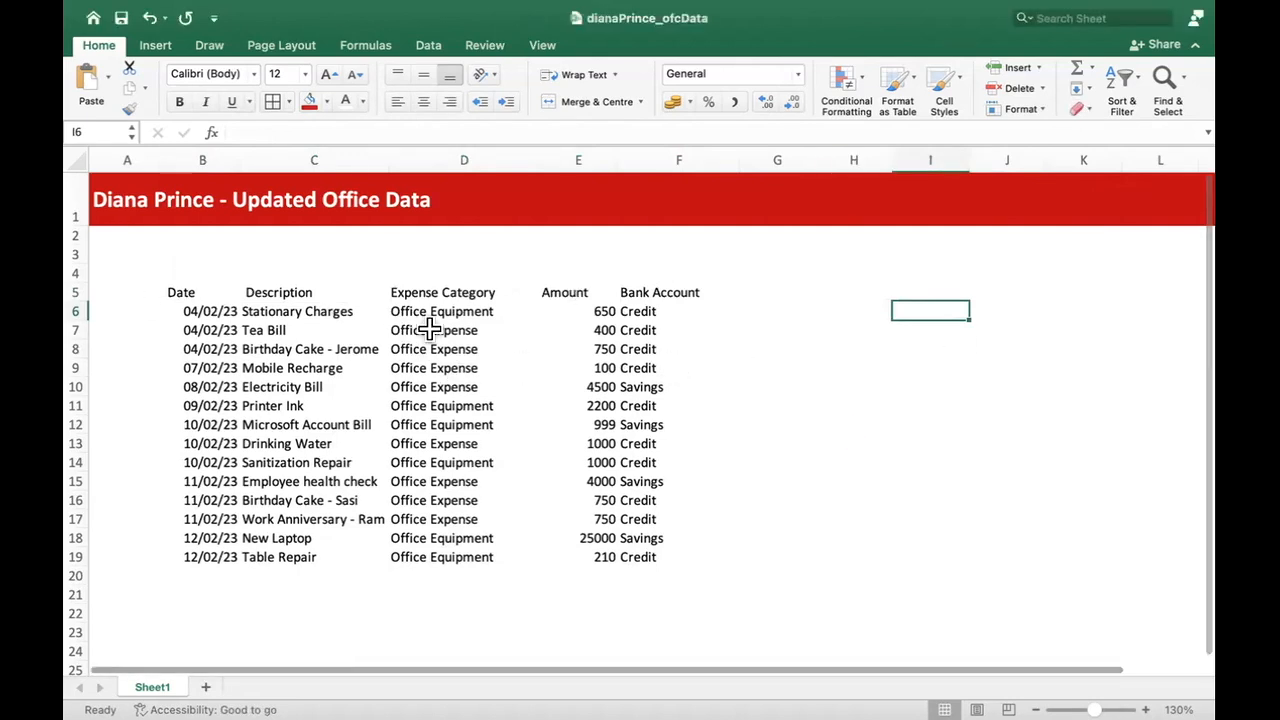
# Step: Convert the expense range B5:F19 into a table that has headers
pyautogui.click(286, 331)
pyautogui.moveTo(180, 290); pyautogui.dragTo(669, 563)
pyautogui.click(560, 519)
pyautogui.click(401, 443)
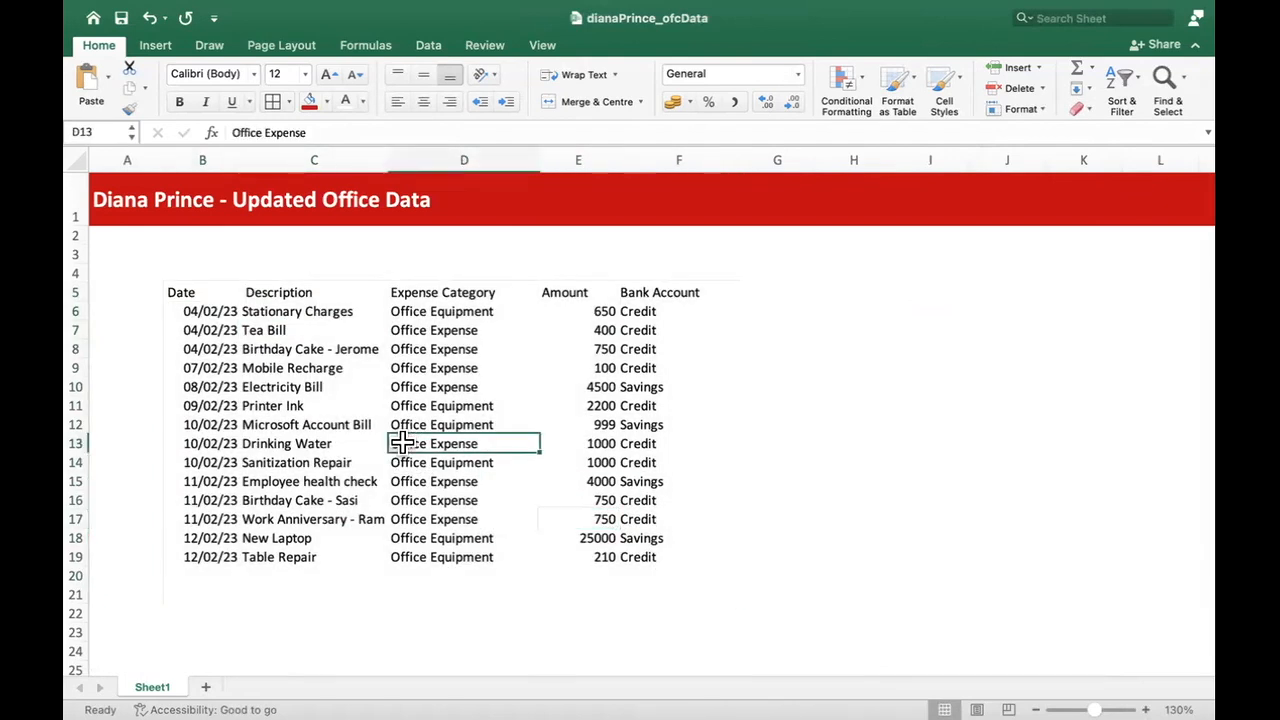
pyautogui.press('super+a')
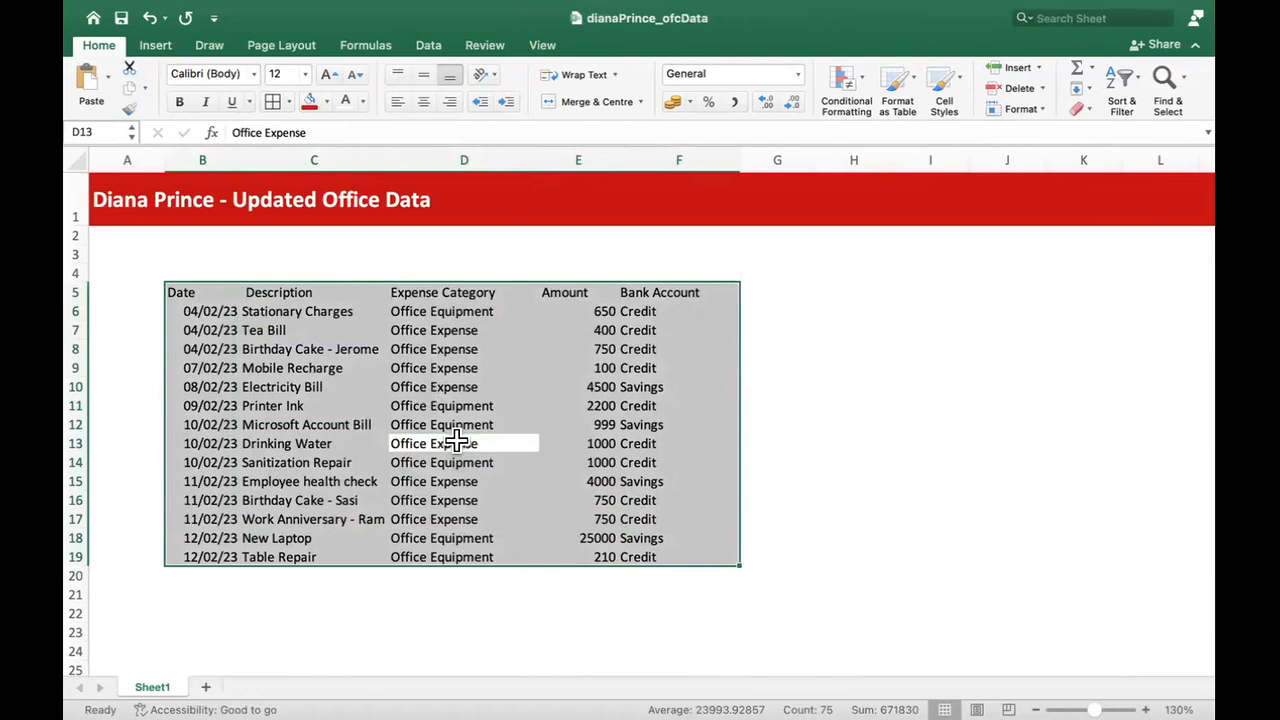
pyautogui.hotkey('ctrl', 't')
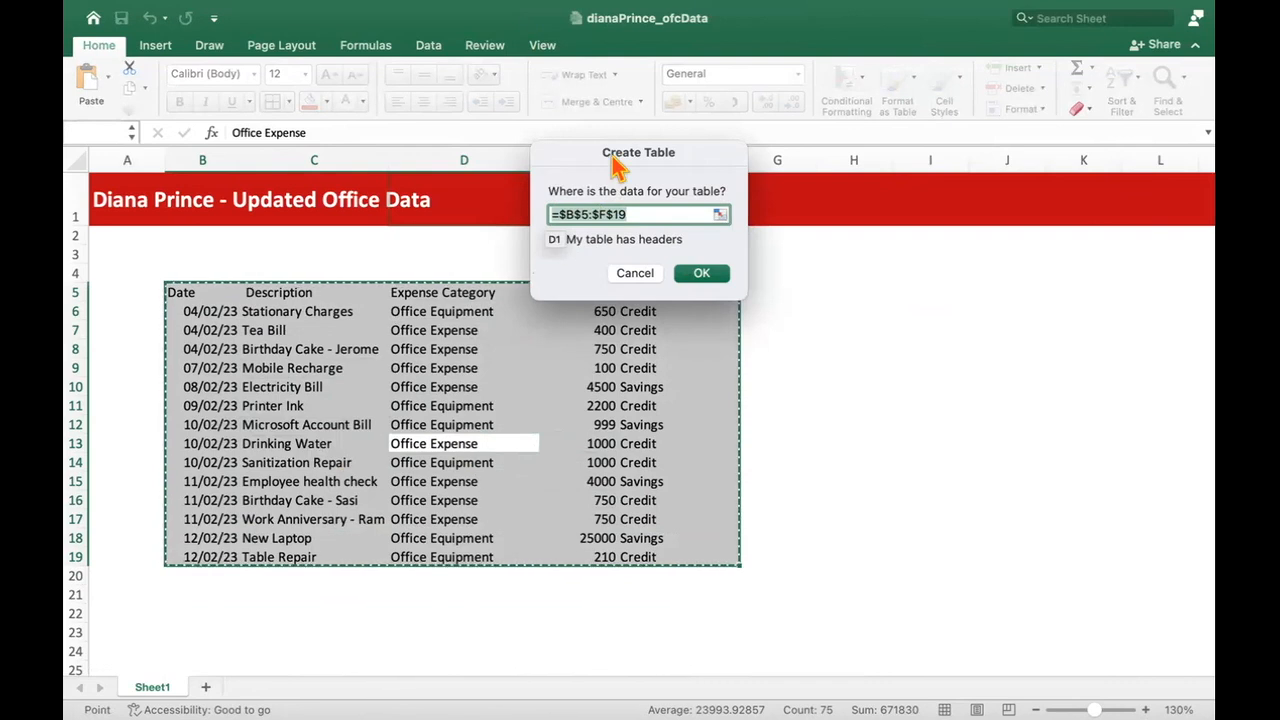
pyautogui.moveTo(612, 156); pyautogui.dragTo(752, 171)
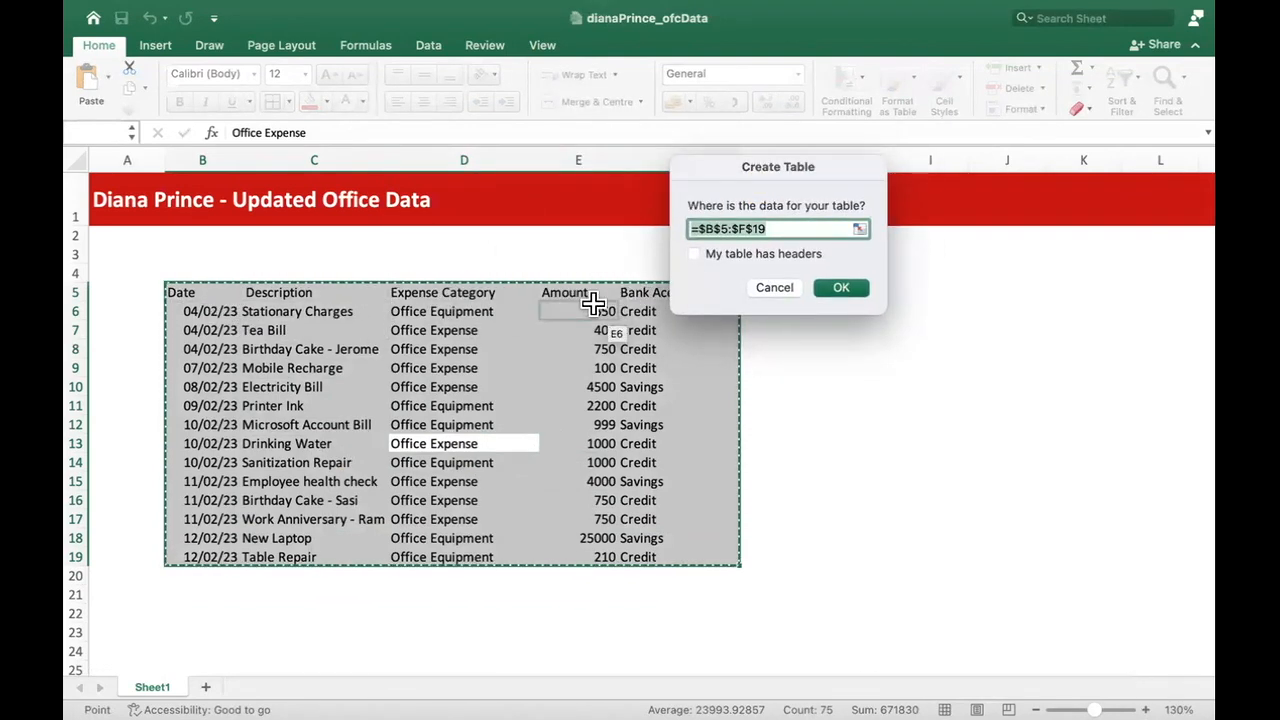
pyautogui.click(695, 253)
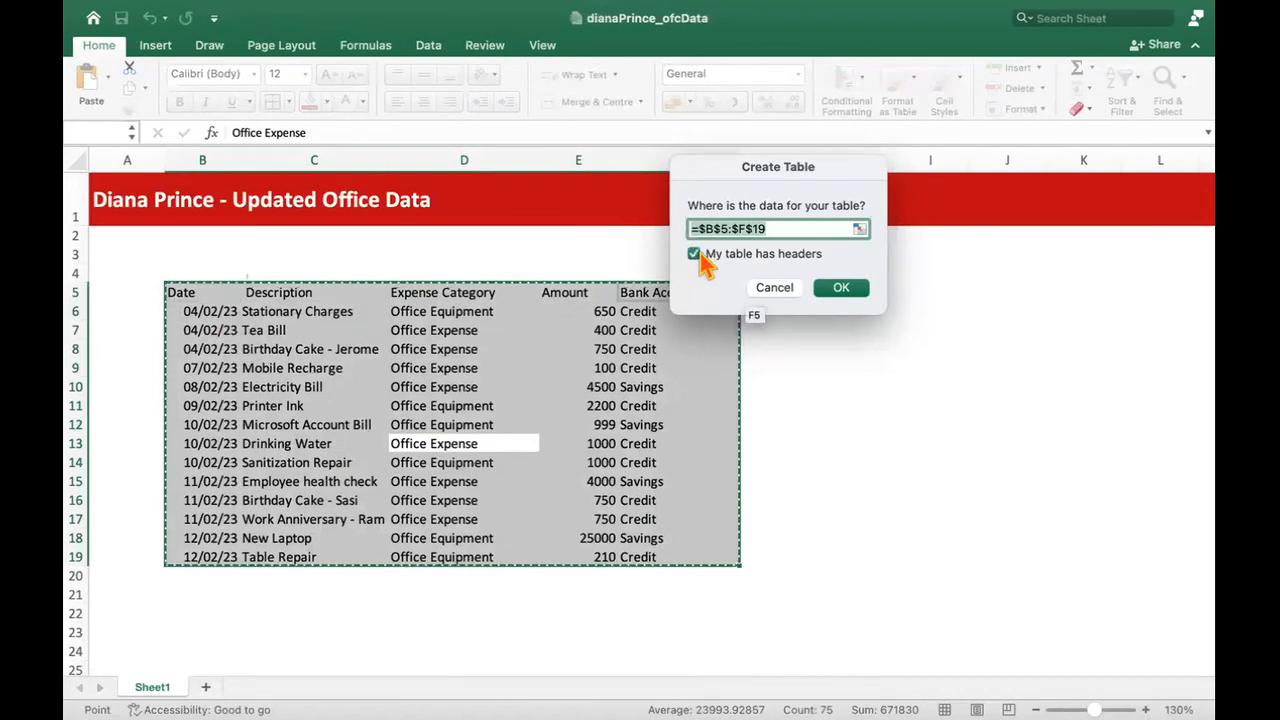
pyautogui.click(841, 287)
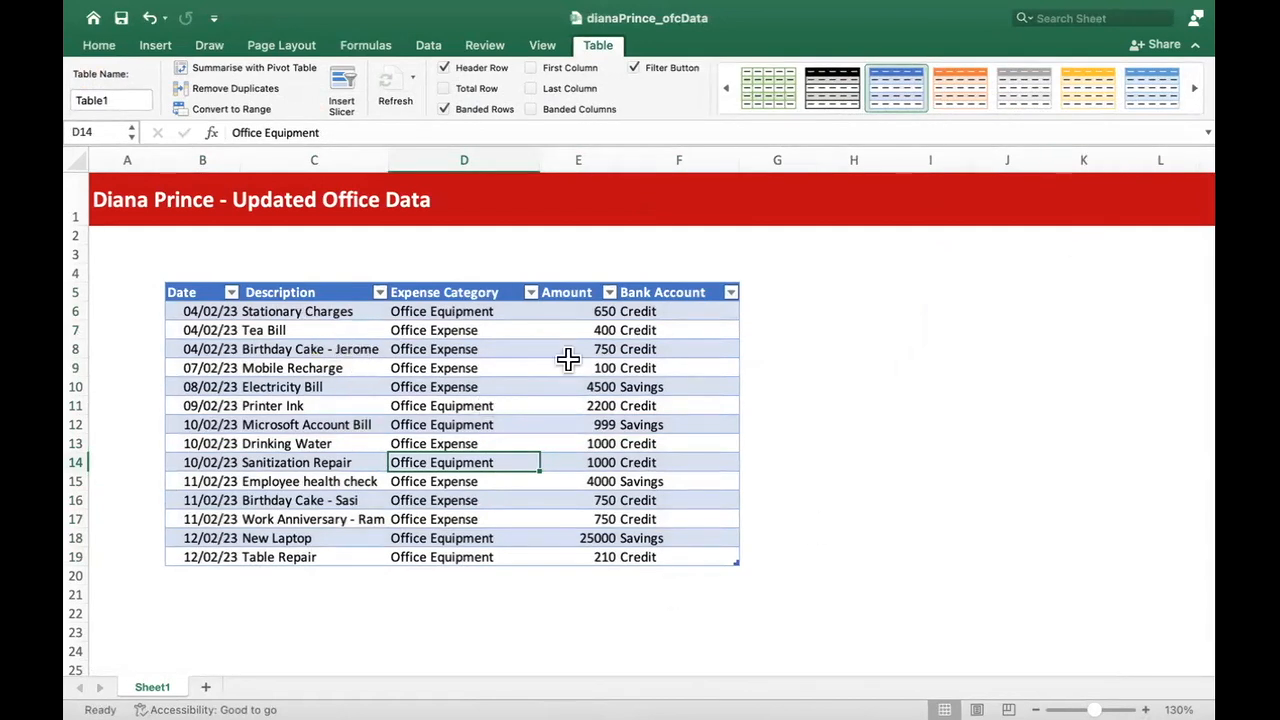
# Step: Apply the medium orange style with a solid orange header and banded rows to the expense table
pyautogui.click(966, 96)
pyautogui.click(1193, 92)
pyautogui.click(1193, 92)
pyautogui.click(960, 118)
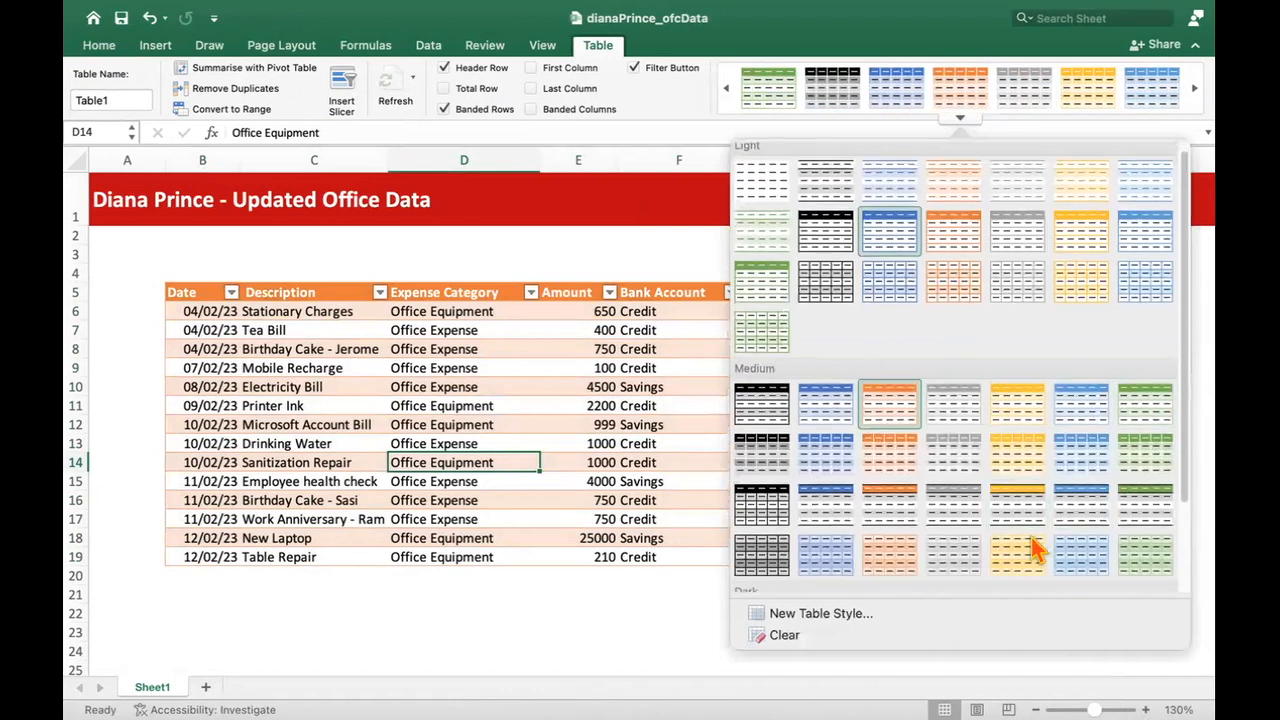
pyautogui.scroll(-3, 1114, 586)
pyautogui.scroll(4, 871, 417)
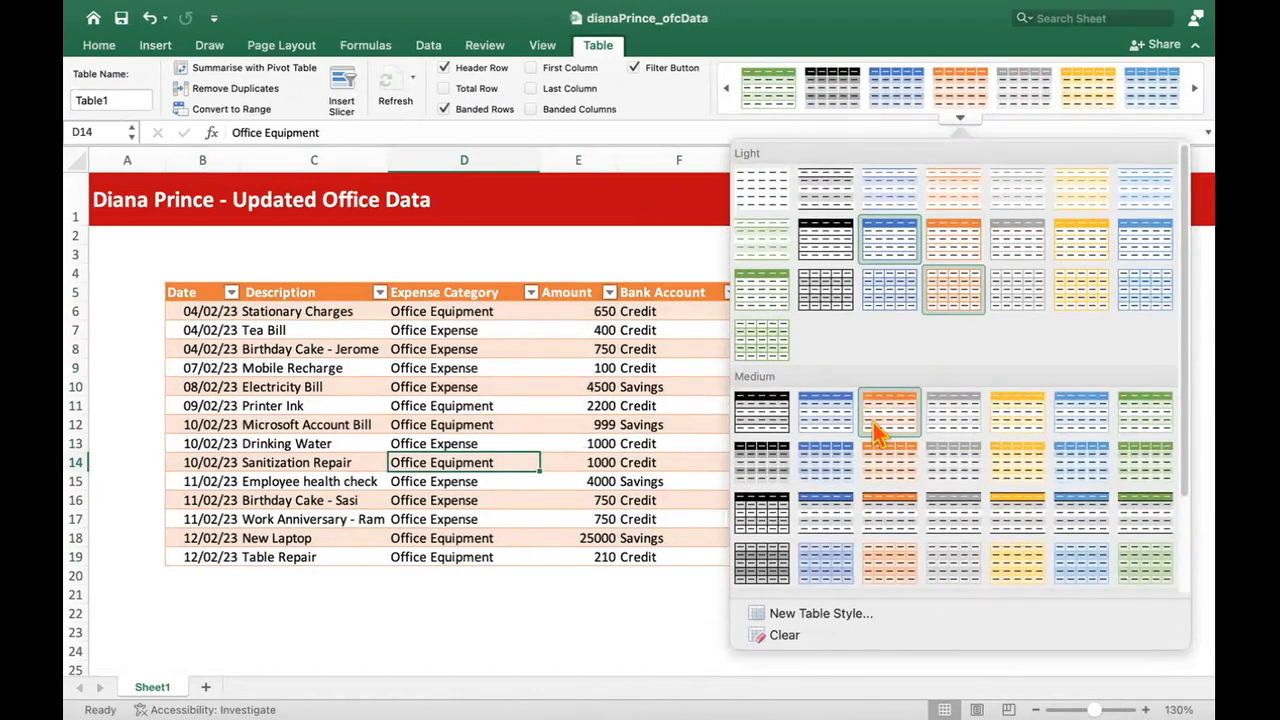
pyautogui.click(880, 425)
pyautogui.click(862, 403)
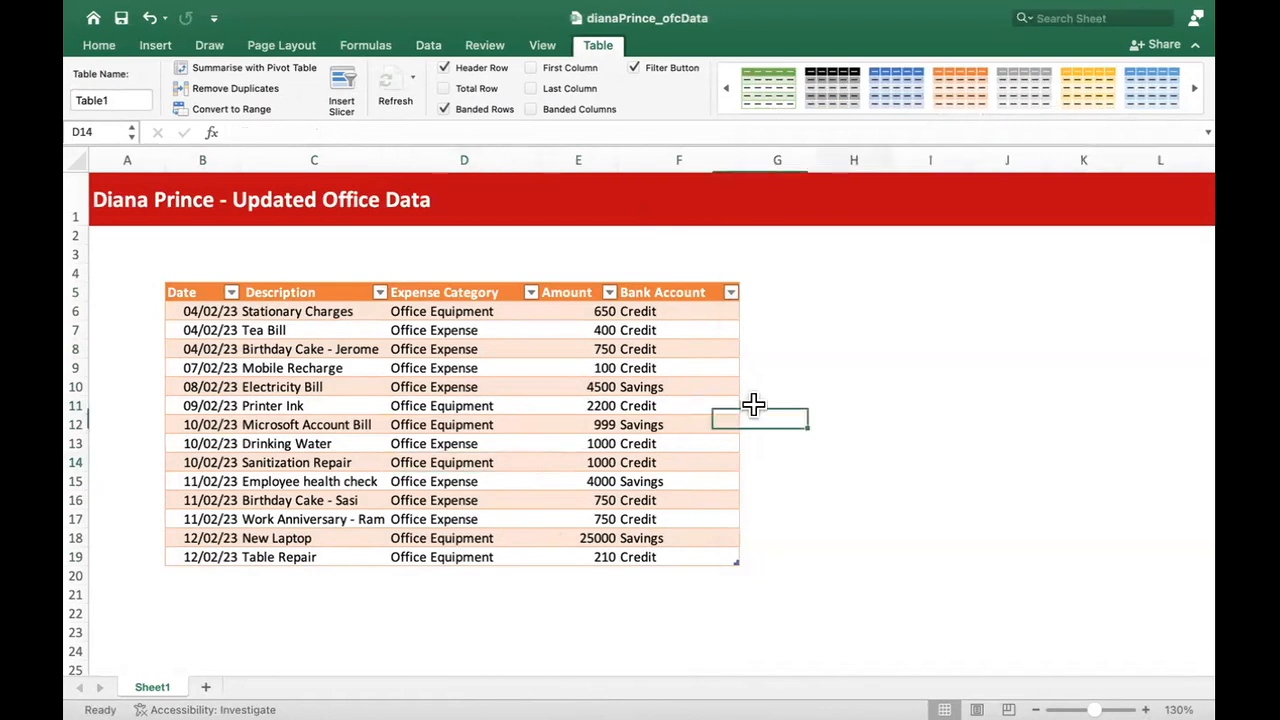
pyautogui.click(612, 388)
pyautogui.click(289, 391)
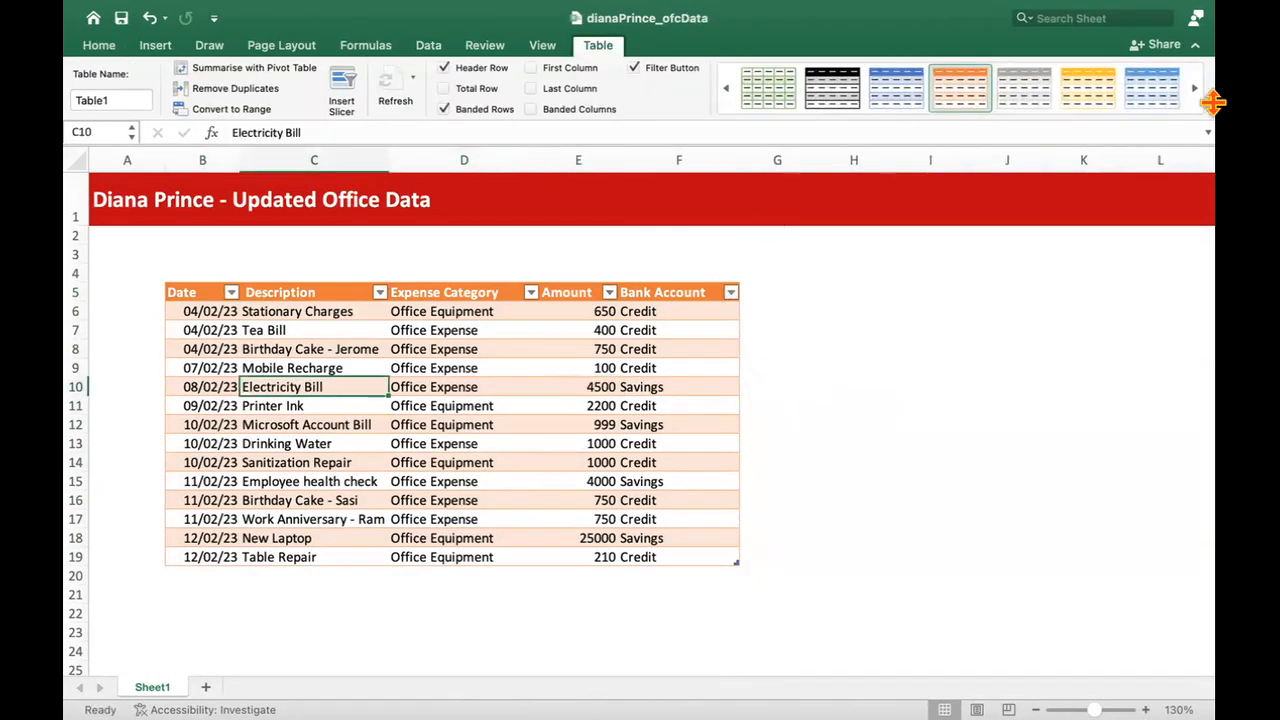
# Step: Apply the light orange style with cell borders, banded rows and an unfilled header to the expense table
pyautogui.click(960, 117)
pyautogui.click(958, 293)
pyautogui.click(948, 385)
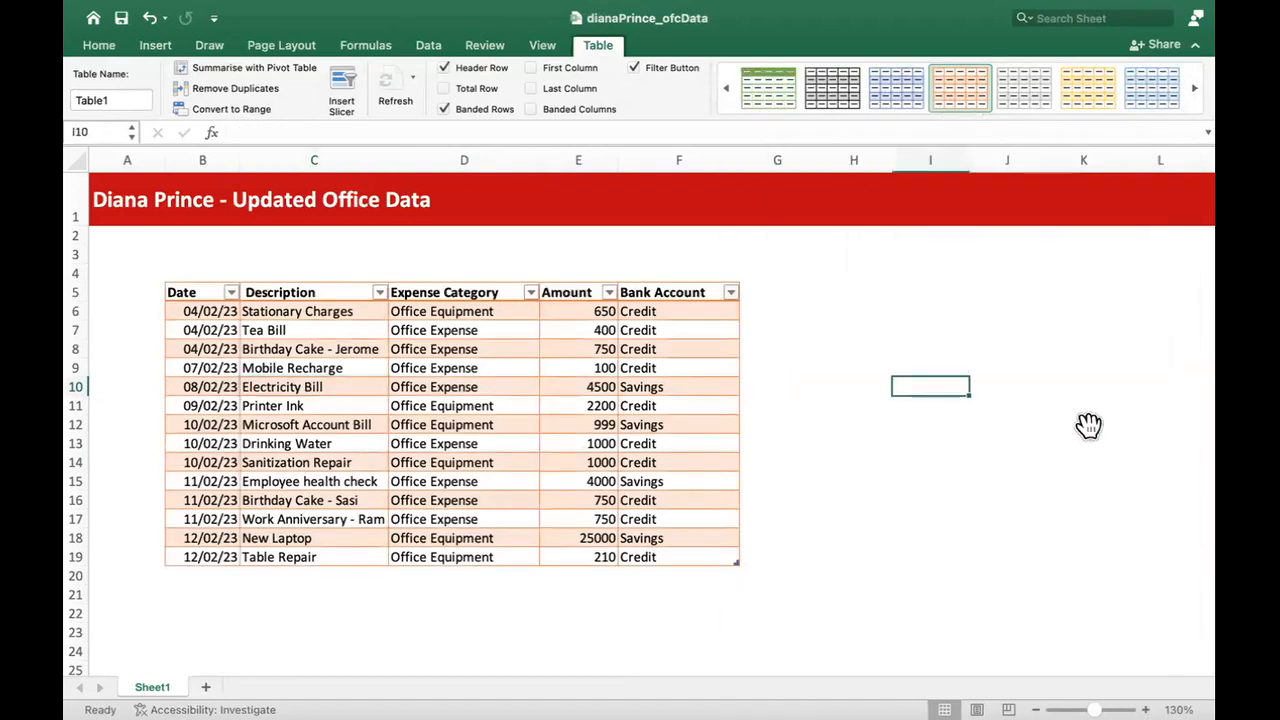
pyautogui.click(340, 367)
pyautogui.click(192, 291)
pyautogui.moveTo(195, 291); pyautogui.dragTo(735, 557)
pyautogui.click(976, 510)
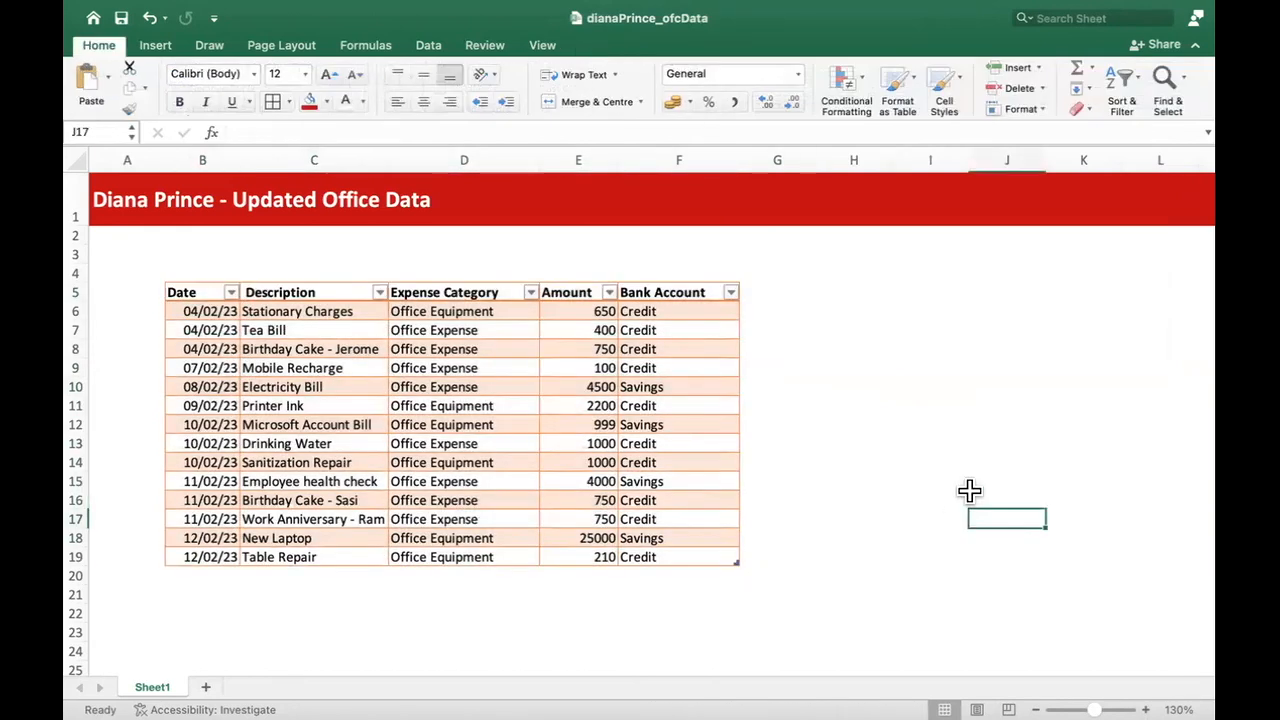
# Step: Examine the sort and filter options of the table's Date column and close them without filtering
pyautogui.click(598, 386)
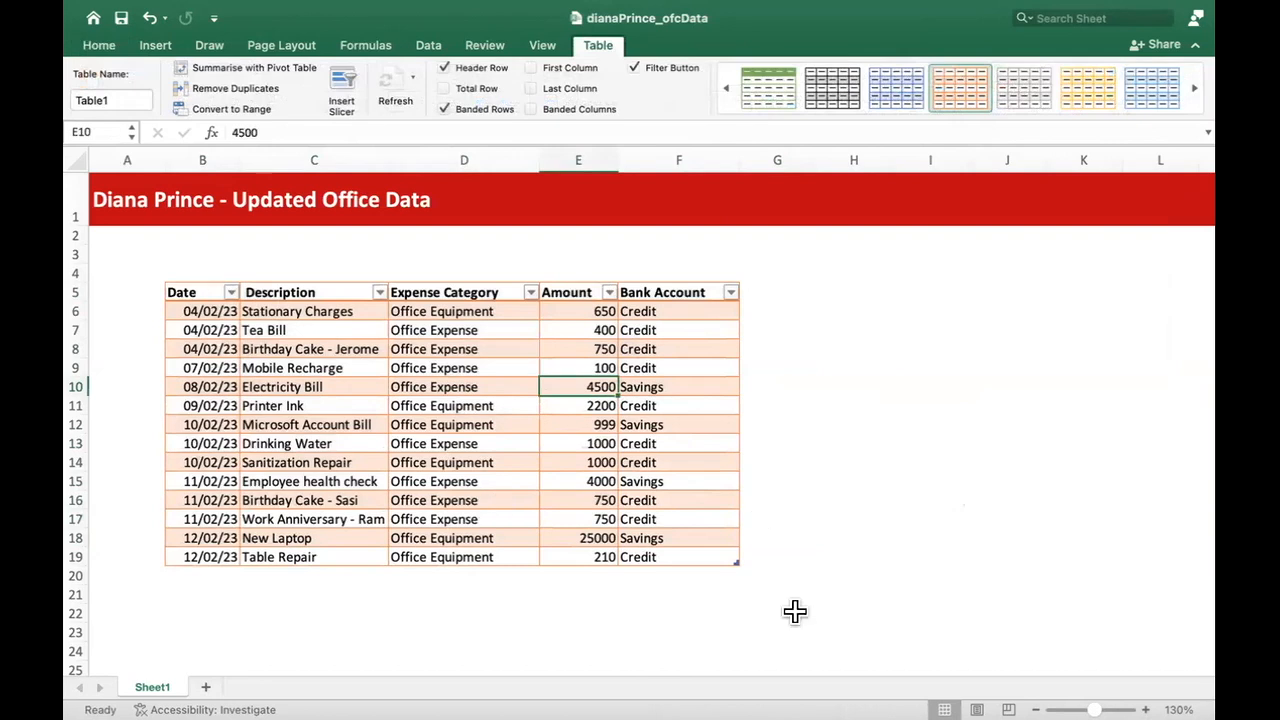
pyautogui.click(390, 405)
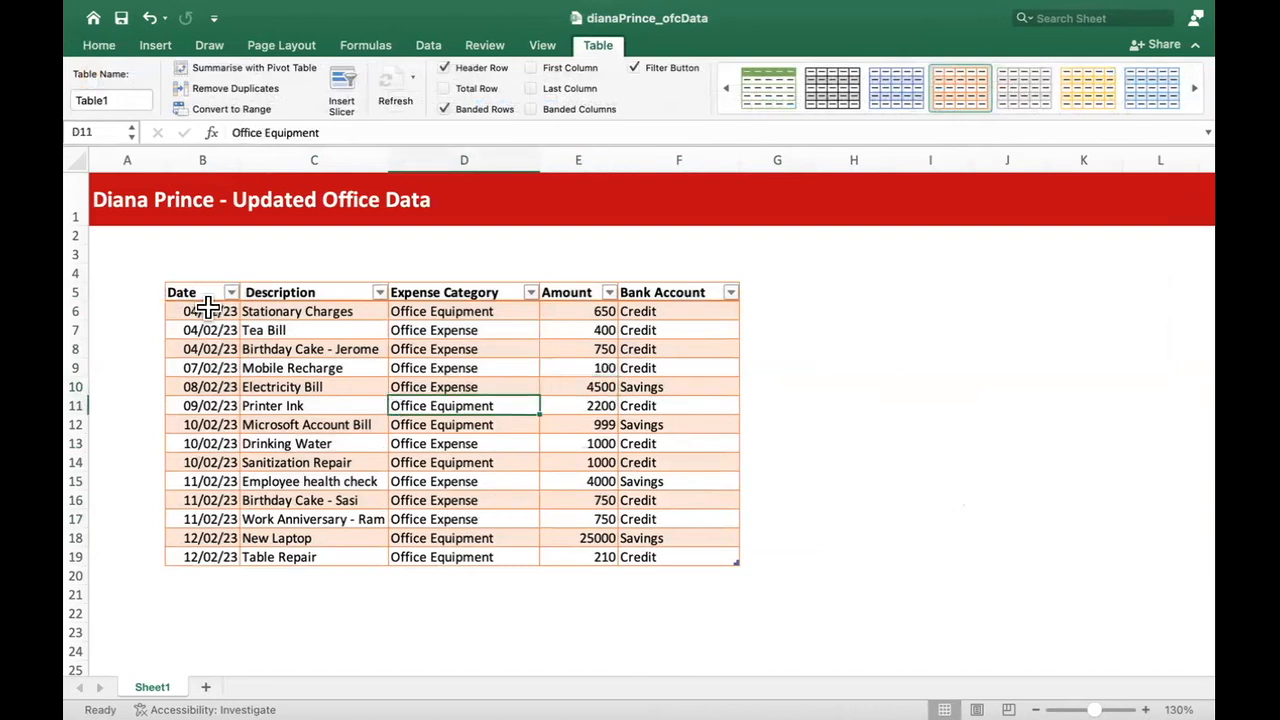
pyautogui.scroll(-3, 171, 294)
pyautogui.scroll(3, 215, 290)
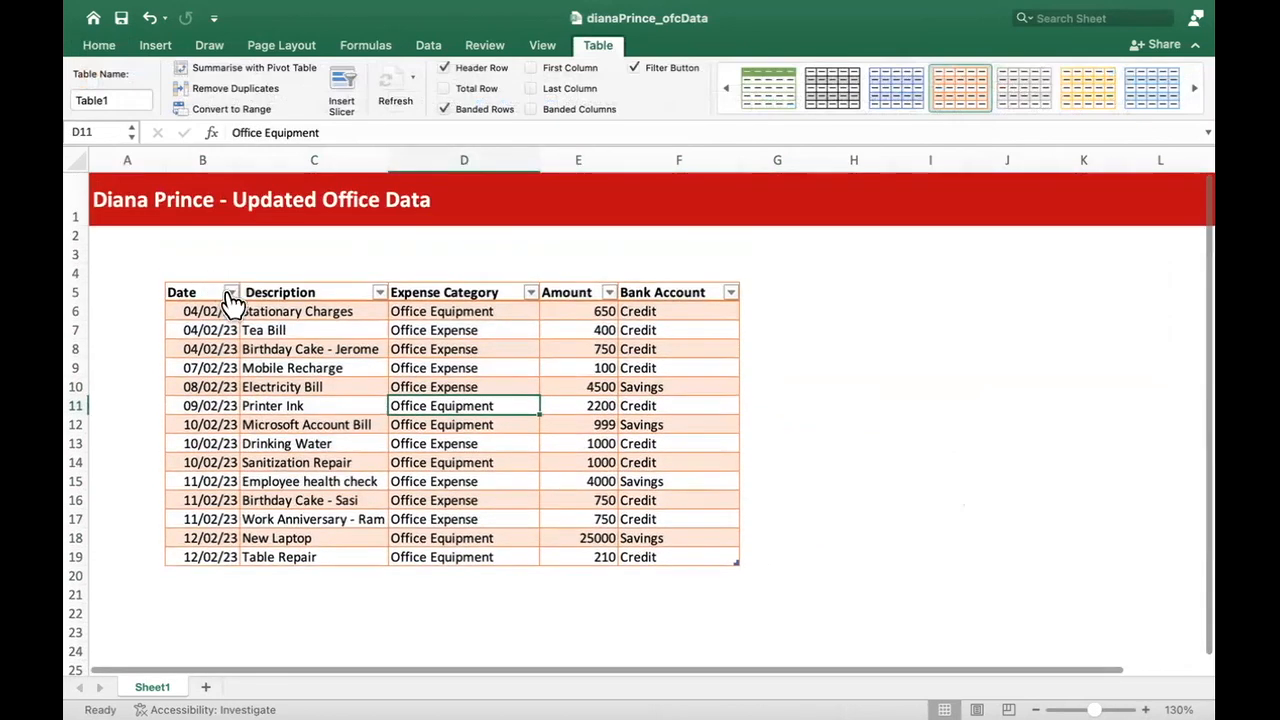
pyautogui.click(231, 292)
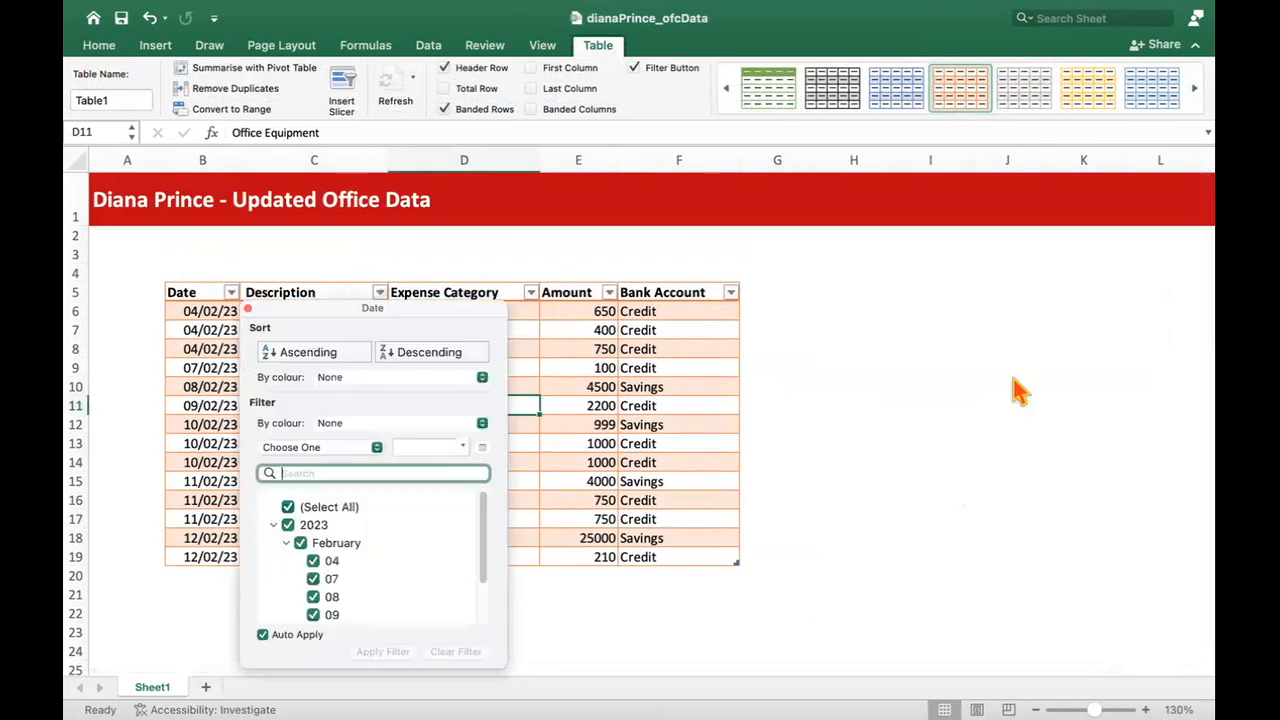
pyautogui.click(349, 285)
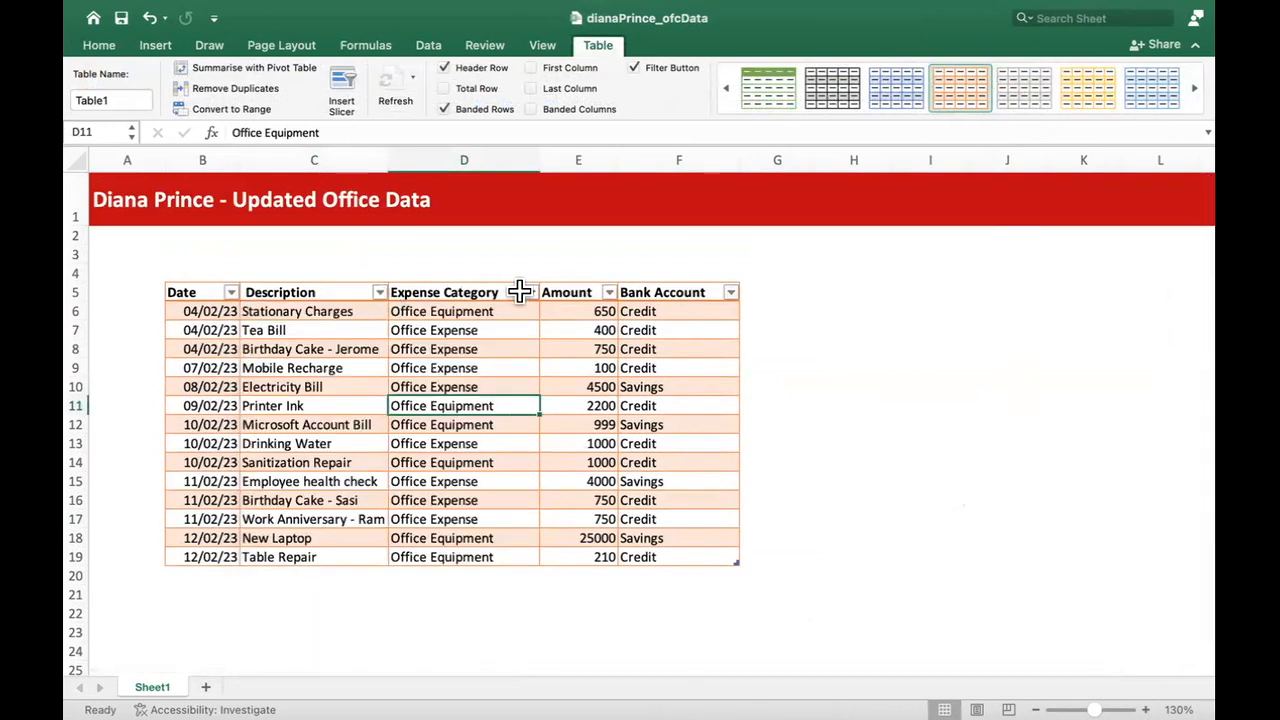
pyautogui.click(972, 393)
pyautogui.click(425, 413)
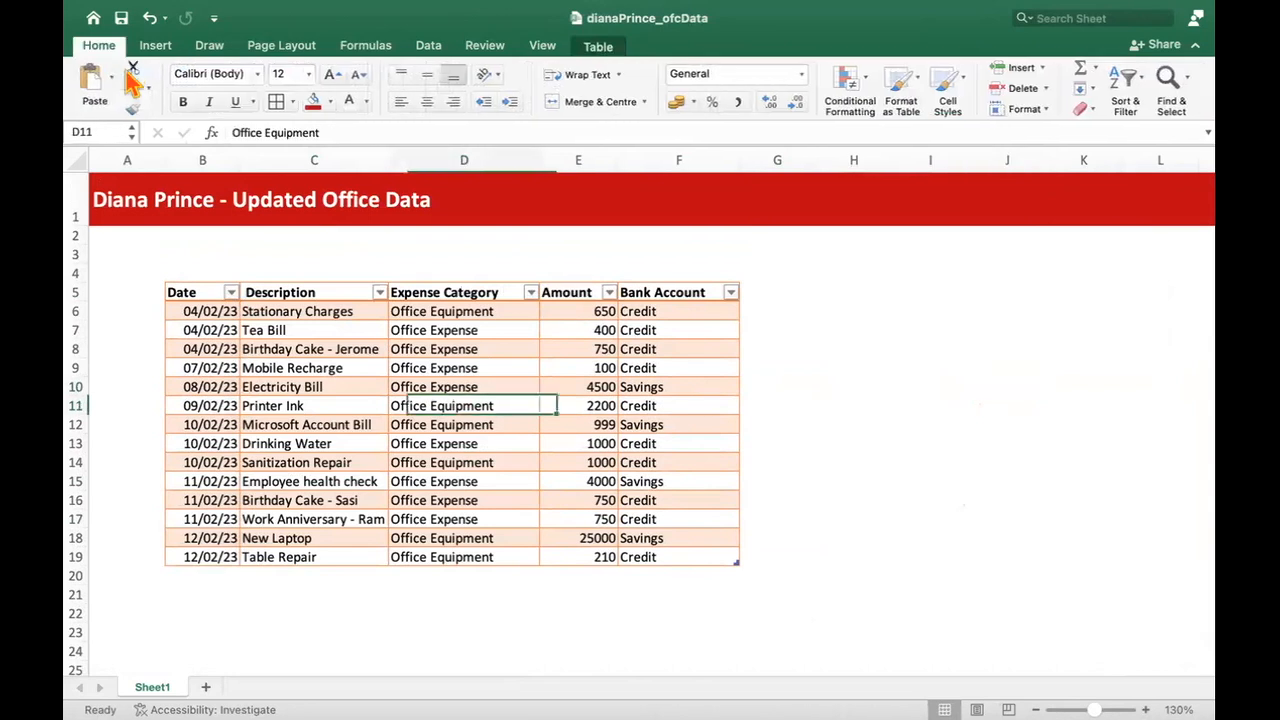
pyautogui.click(155, 45)
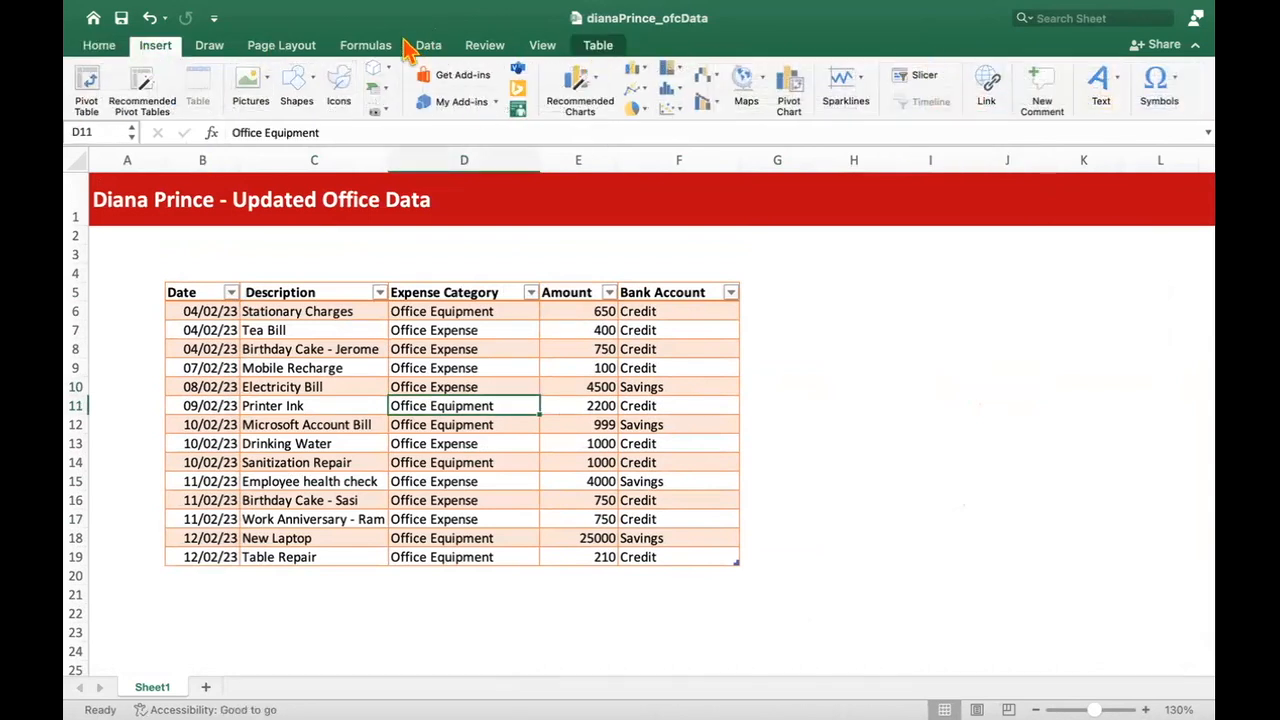
pyautogui.click(428, 45)
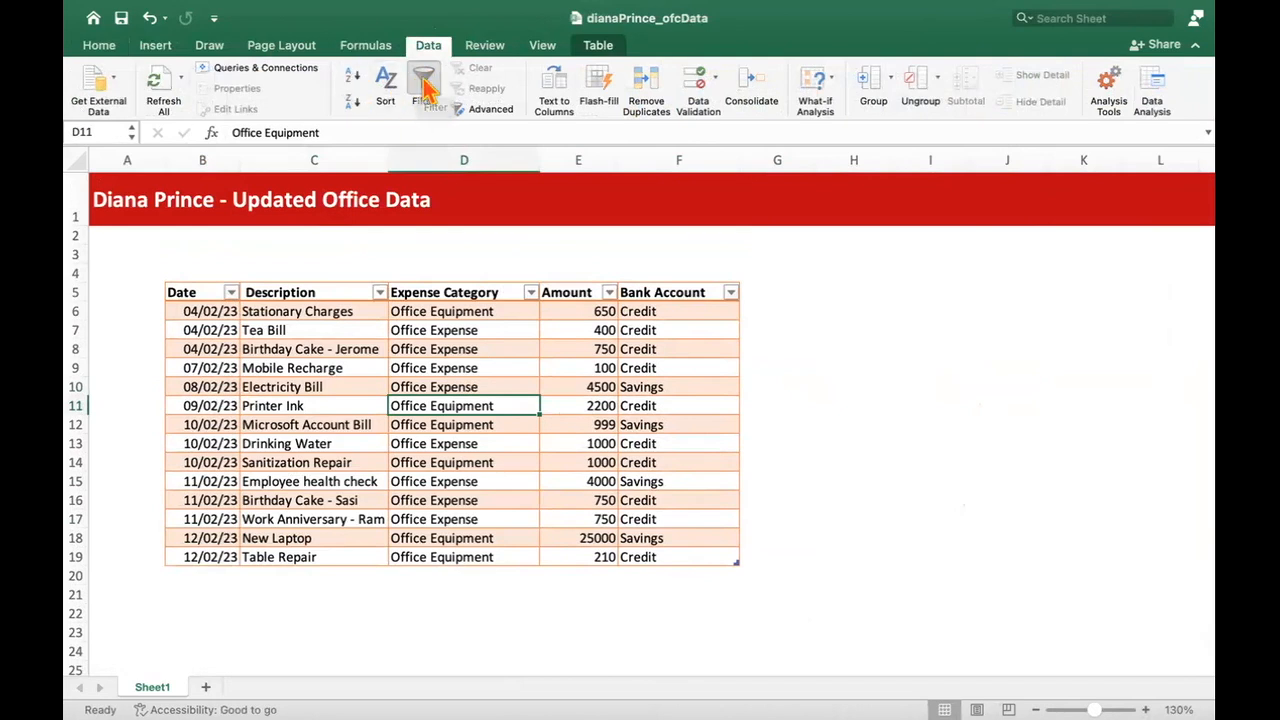
pyautogui.click(86, 52)
pyautogui.click(336, 369)
pyautogui.click(613, 462)
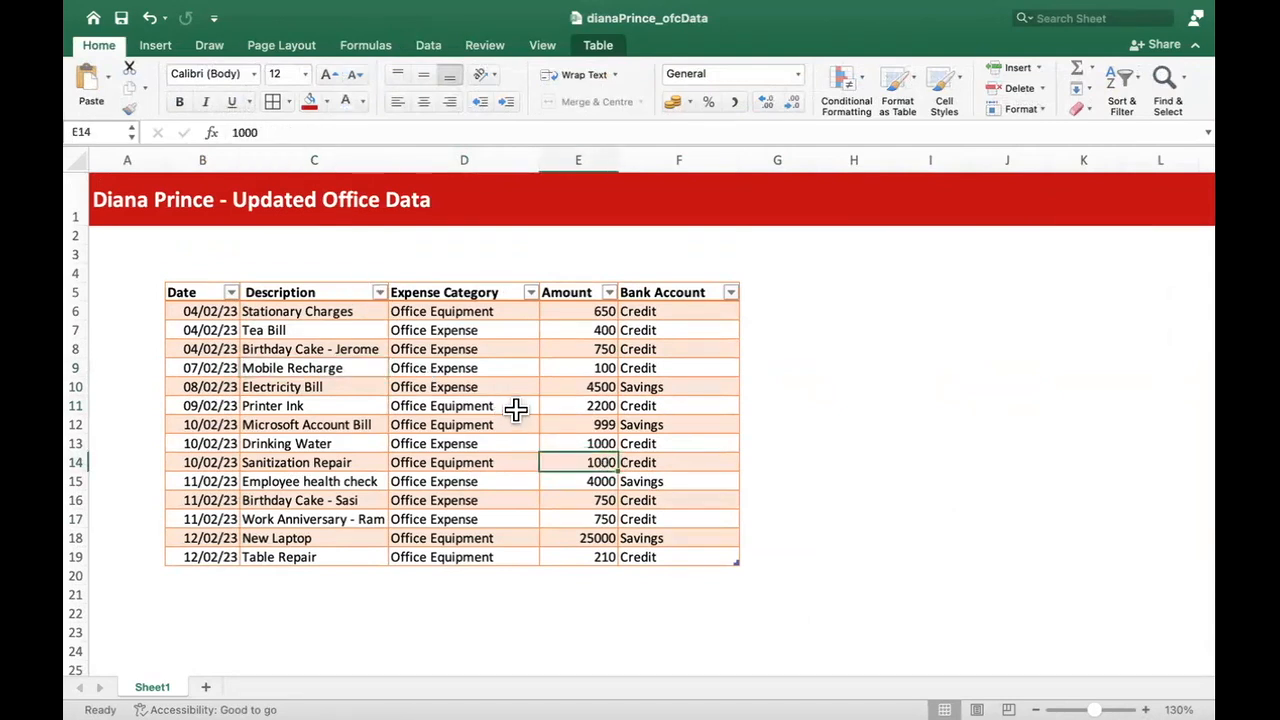
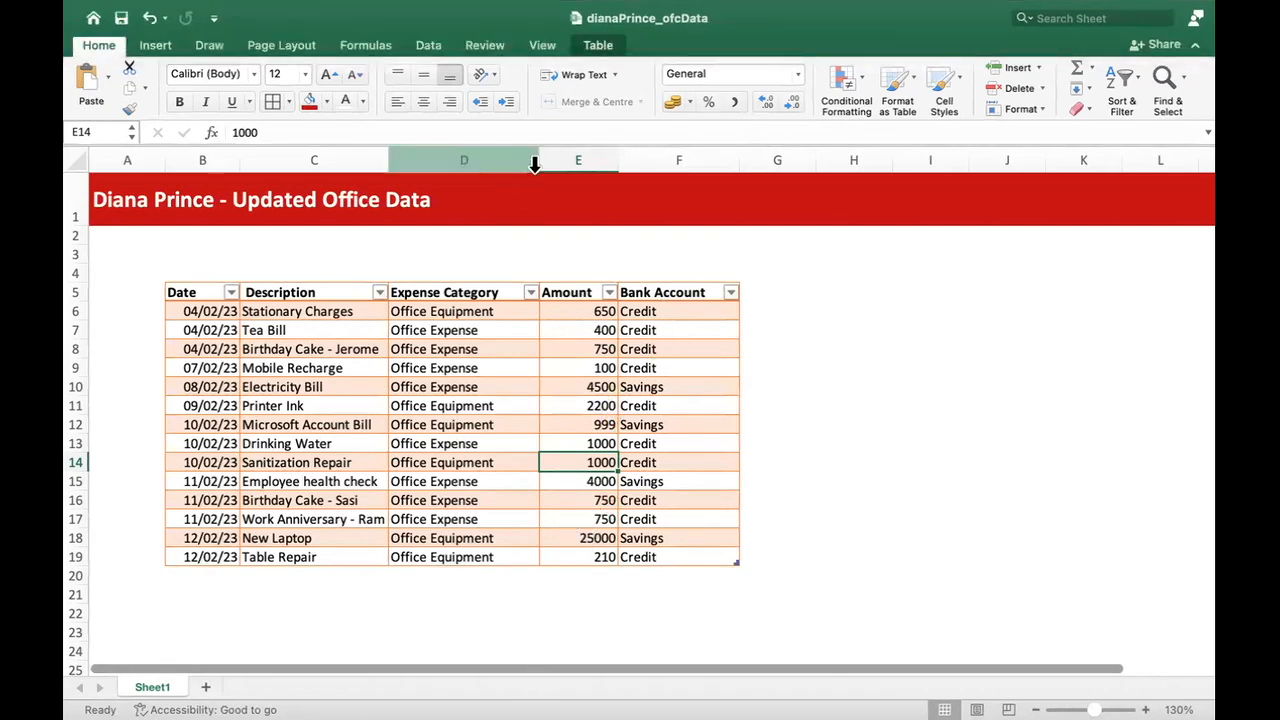
pyautogui.click(884, 514)
pyautogui.scroll(-1, 511, 363)
pyautogui.scroll(1, 240, 294)
pyautogui.click(280, 345)
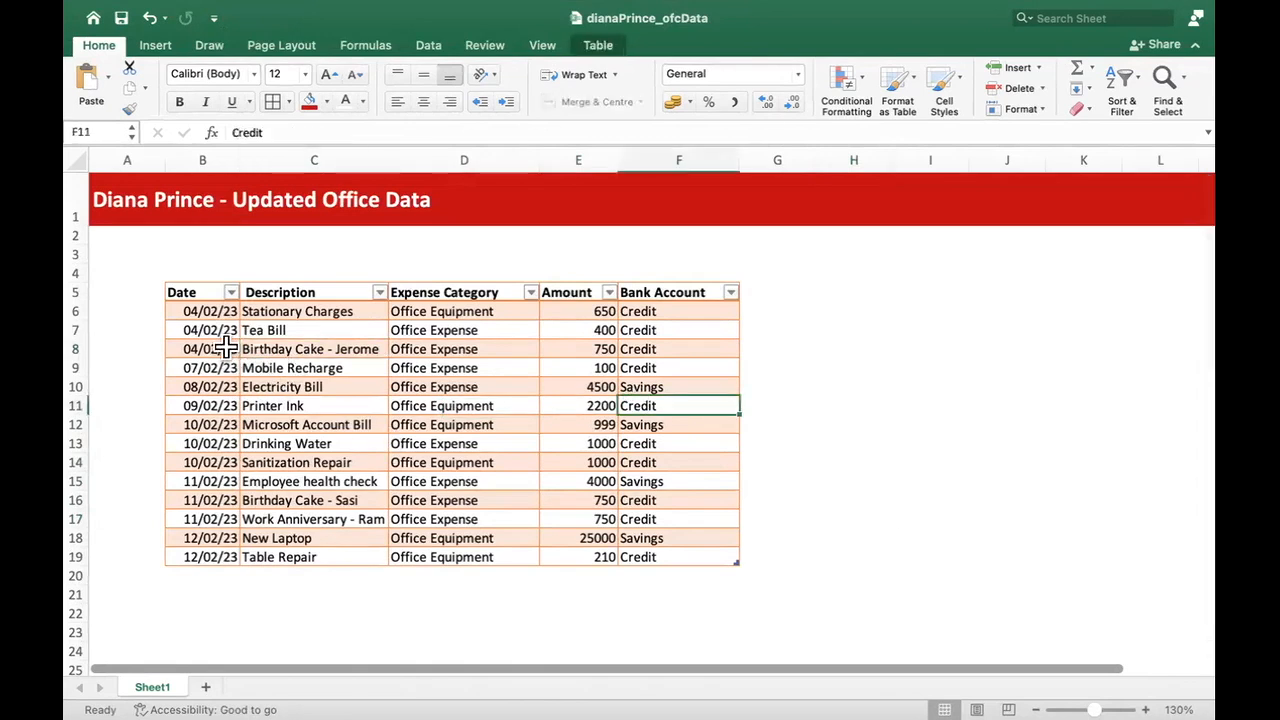
# Step: Look over the records of the expense table, including the values in its Amount column
pyautogui.moveTo(180, 306); pyautogui.dragTo(731, 557)
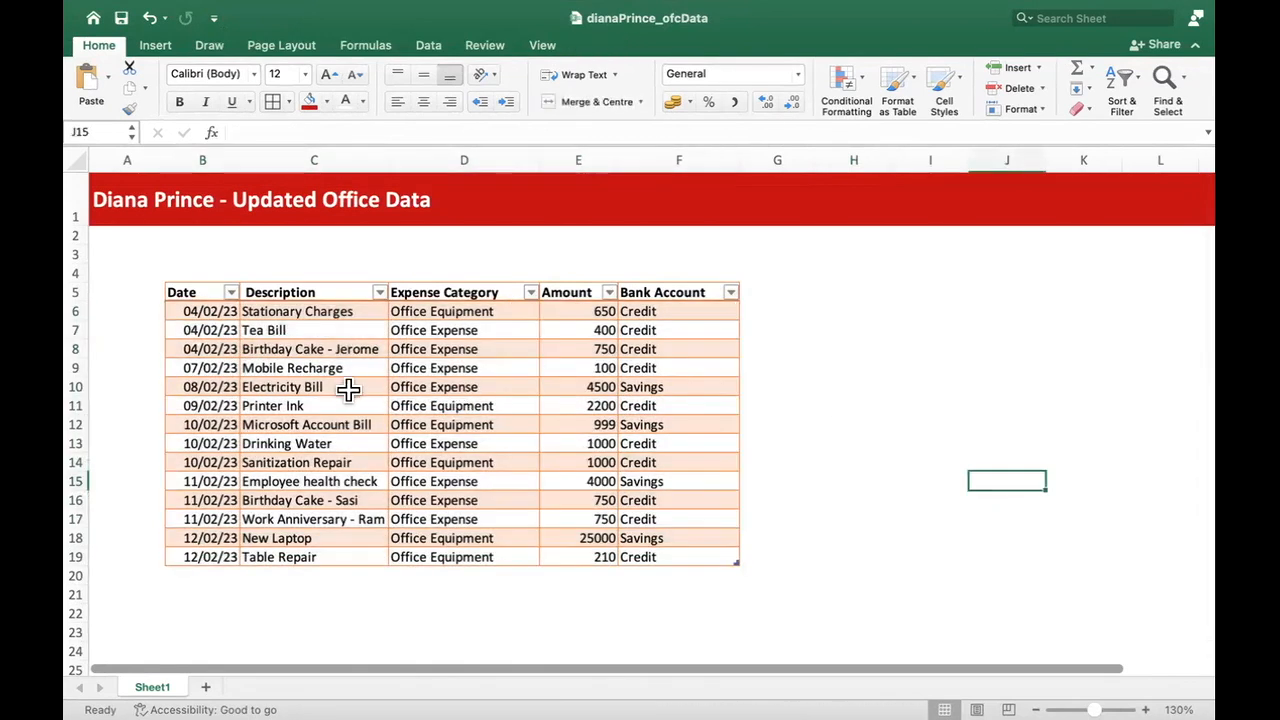
pyautogui.moveTo(229, 367); pyautogui.dragTo(725, 557)
pyautogui.click(1168, 460)
pyautogui.click(872, 383)
pyautogui.click(343, 406)
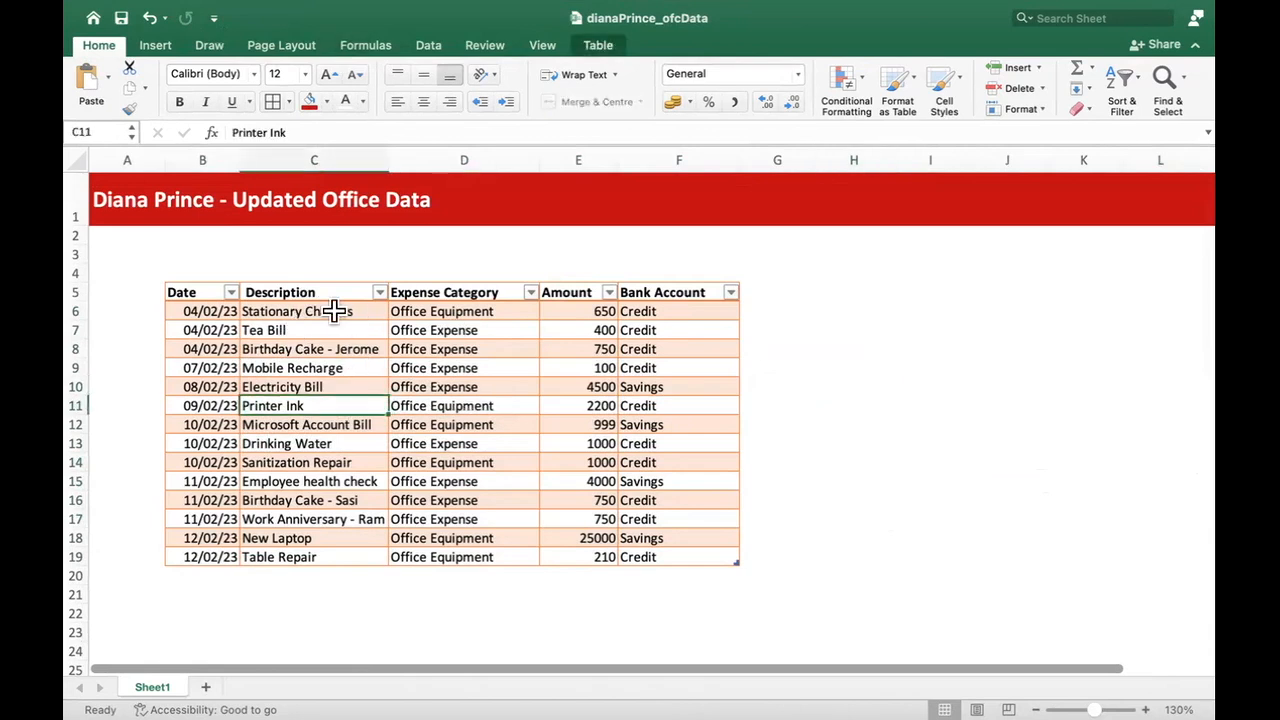
pyautogui.moveTo(188, 310); pyautogui.dragTo(606, 502)
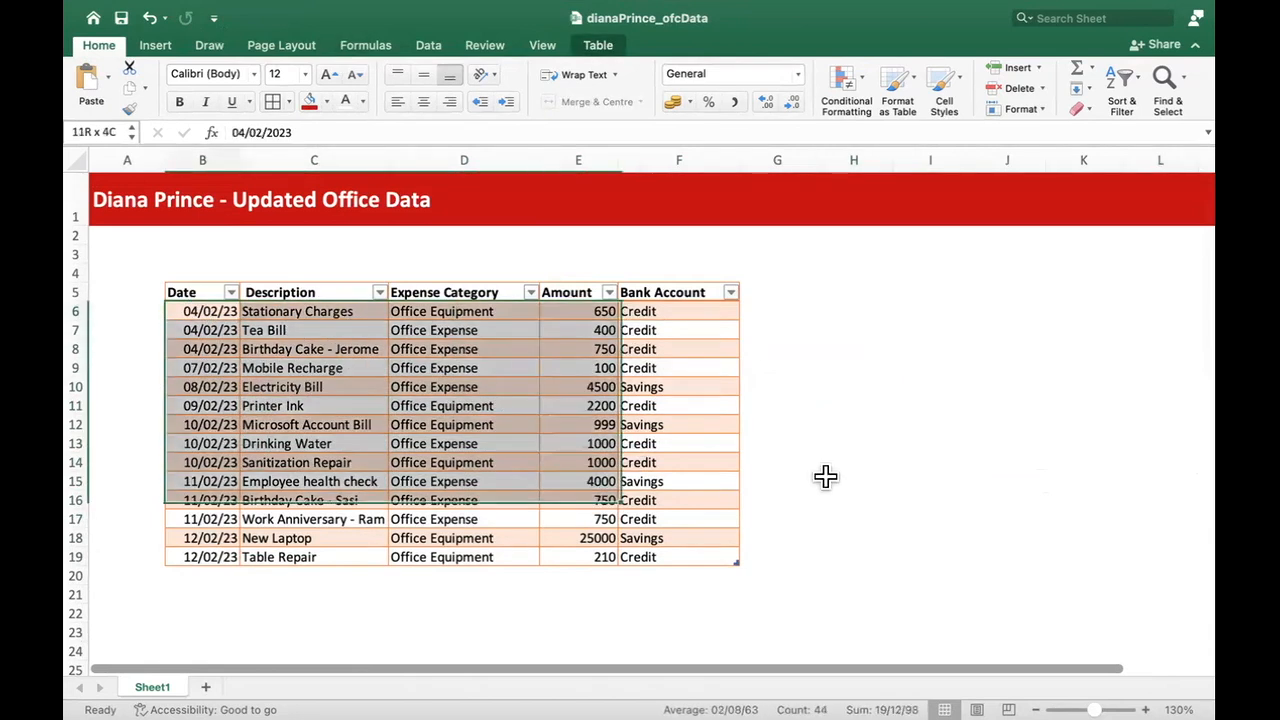
pyautogui.click(757, 461)
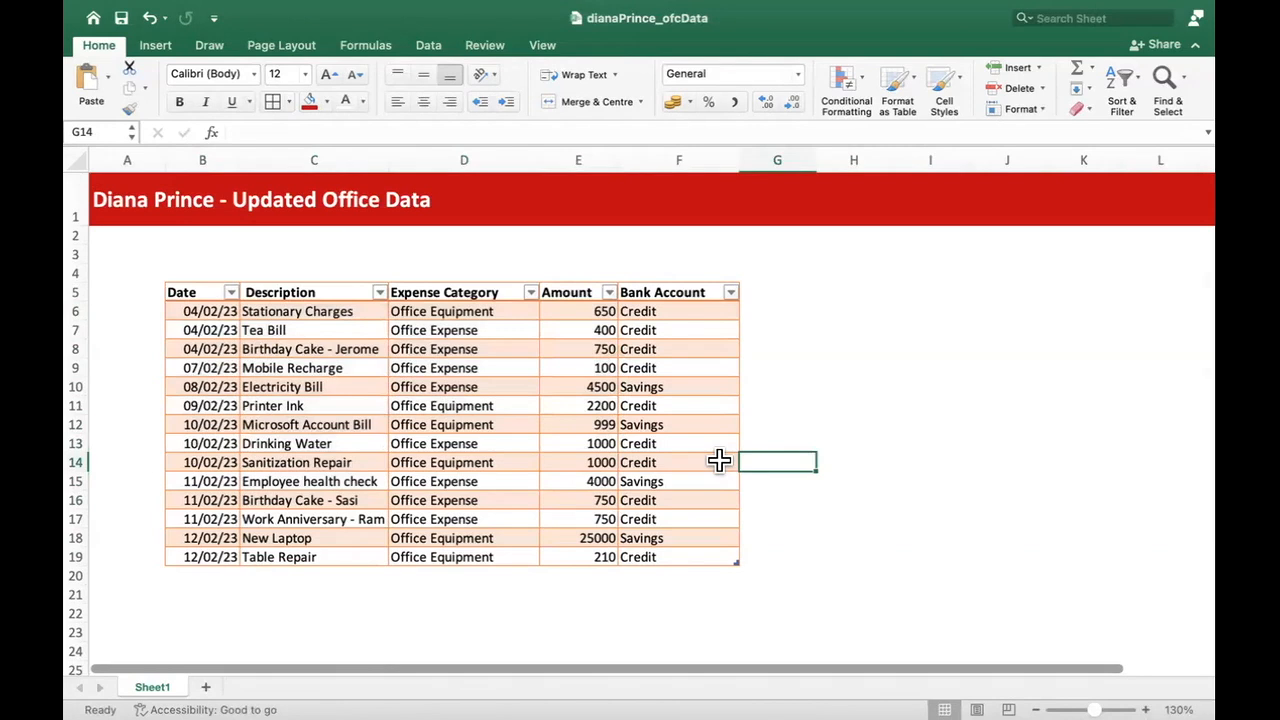
pyautogui.click(638, 391)
pyautogui.moveTo(571, 314); pyautogui.dragTo(600, 557)
pyautogui.click(752, 502)
pyautogui.moveTo(571, 314); pyautogui.dragTo(580, 503)
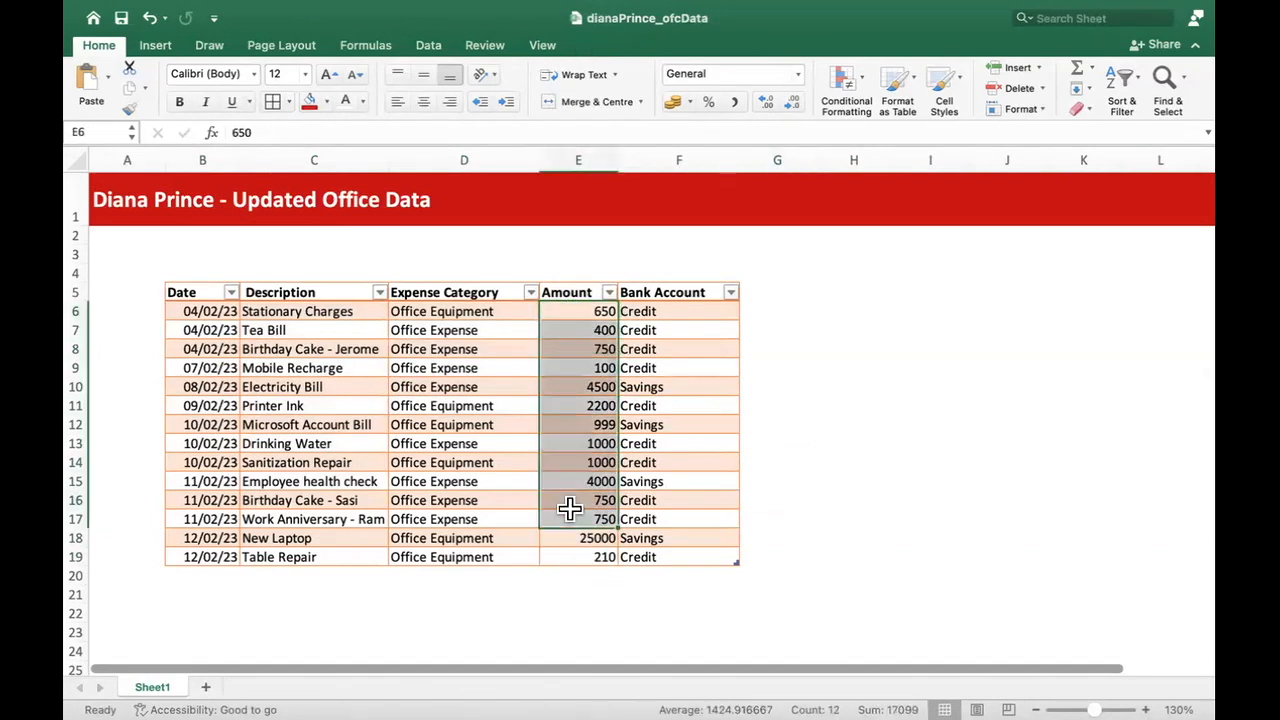
pyautogui.click(691, 452)
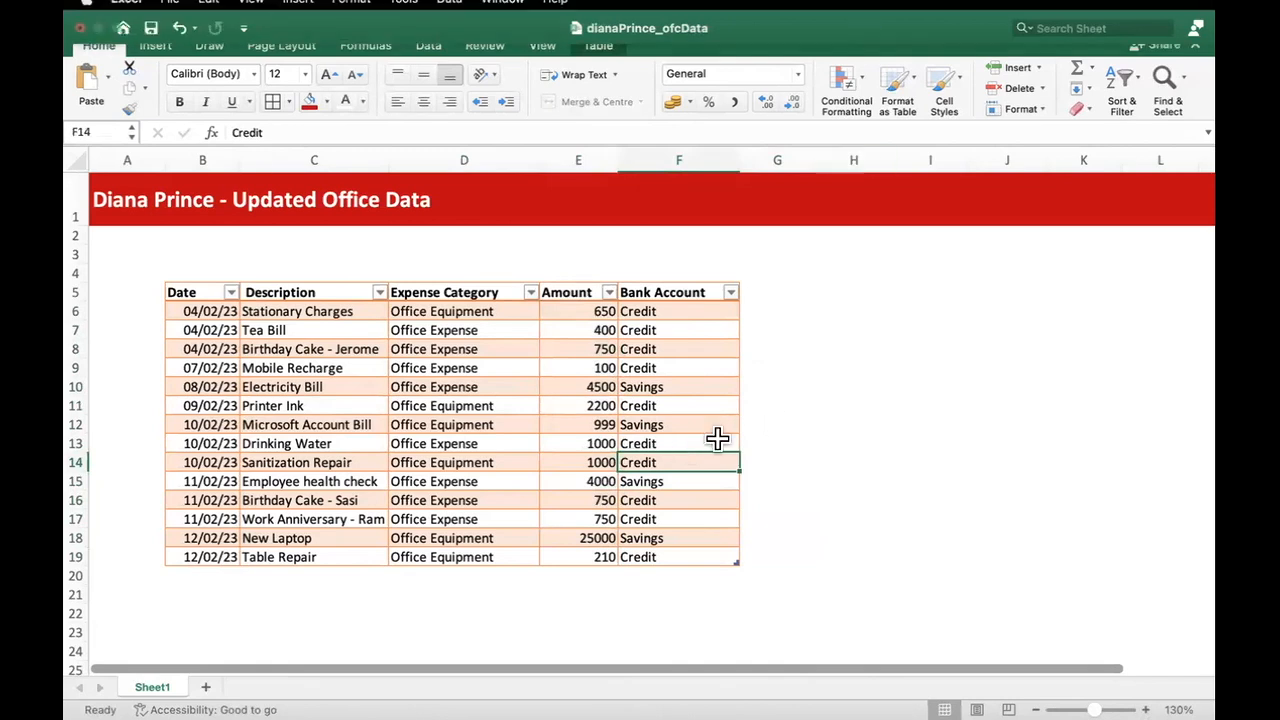
pyautogui.click(645, 368)
# Step: Apply the Currency number format to all values in the Amount column, E6:E19
pyautogui.click(592, 316)
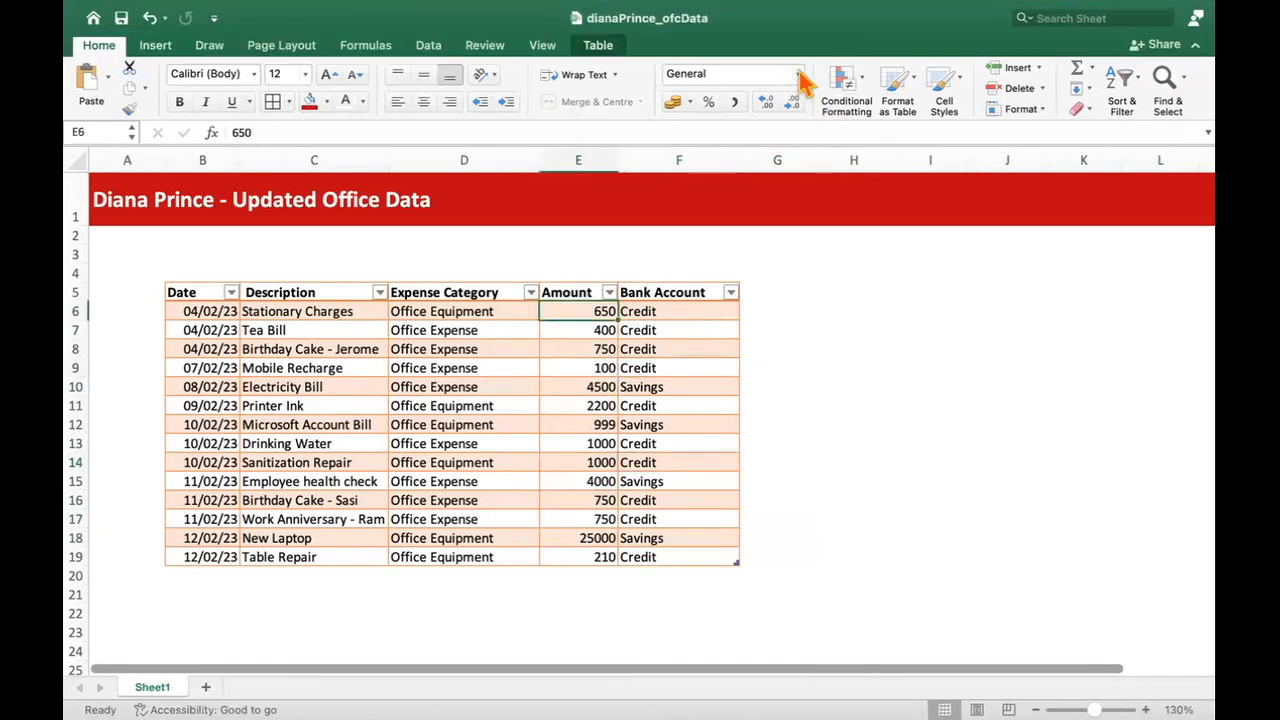
pyautogui.click(799, 74)
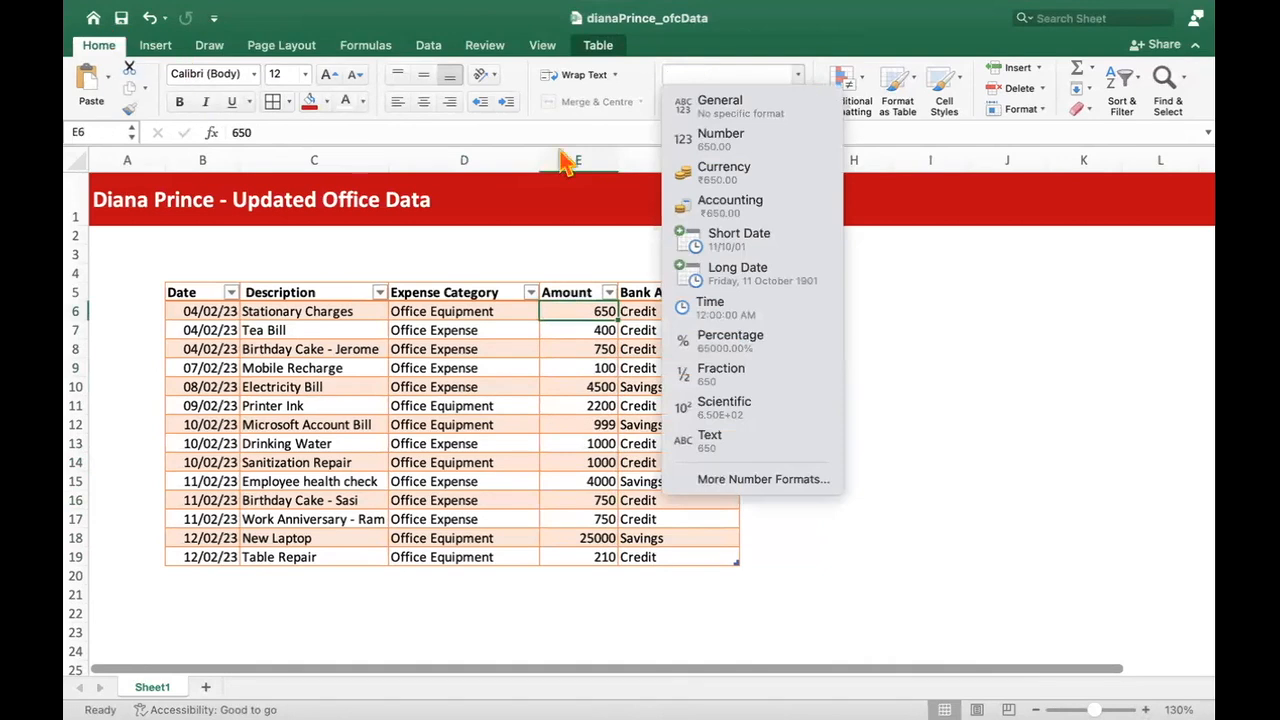
pyautogui.click(971, 466)
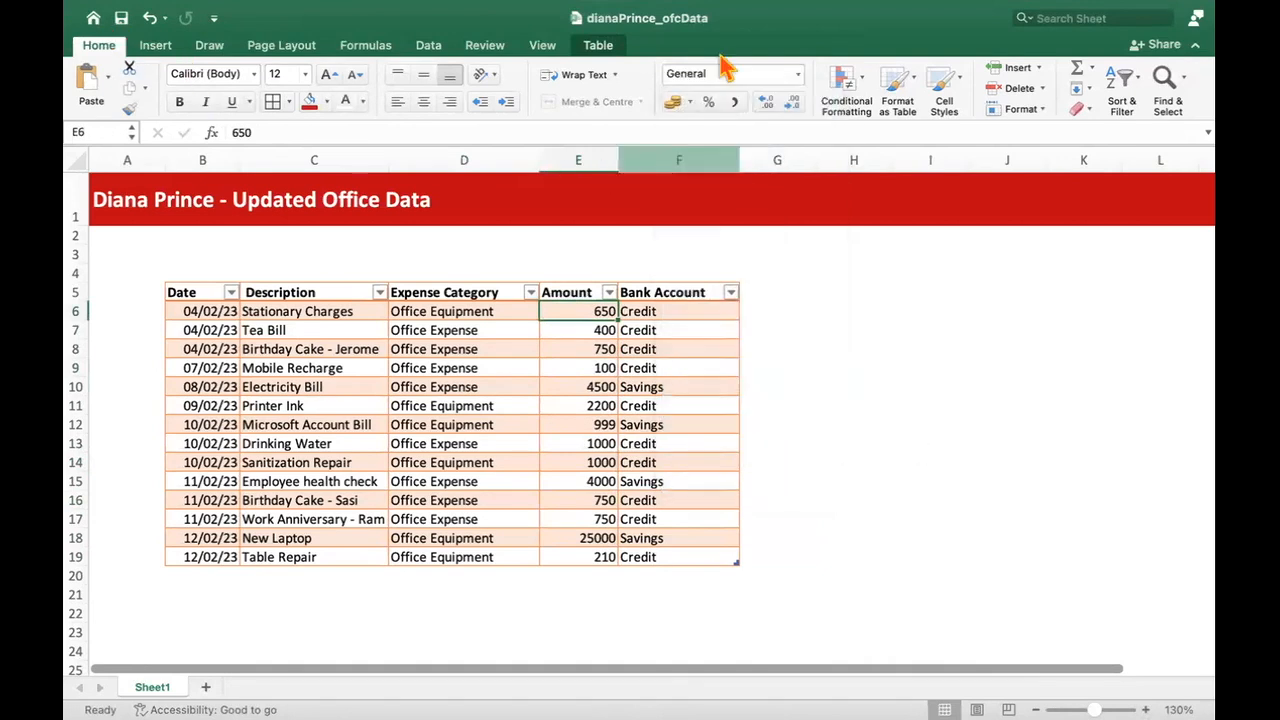
pyautogui.click(798, 76)
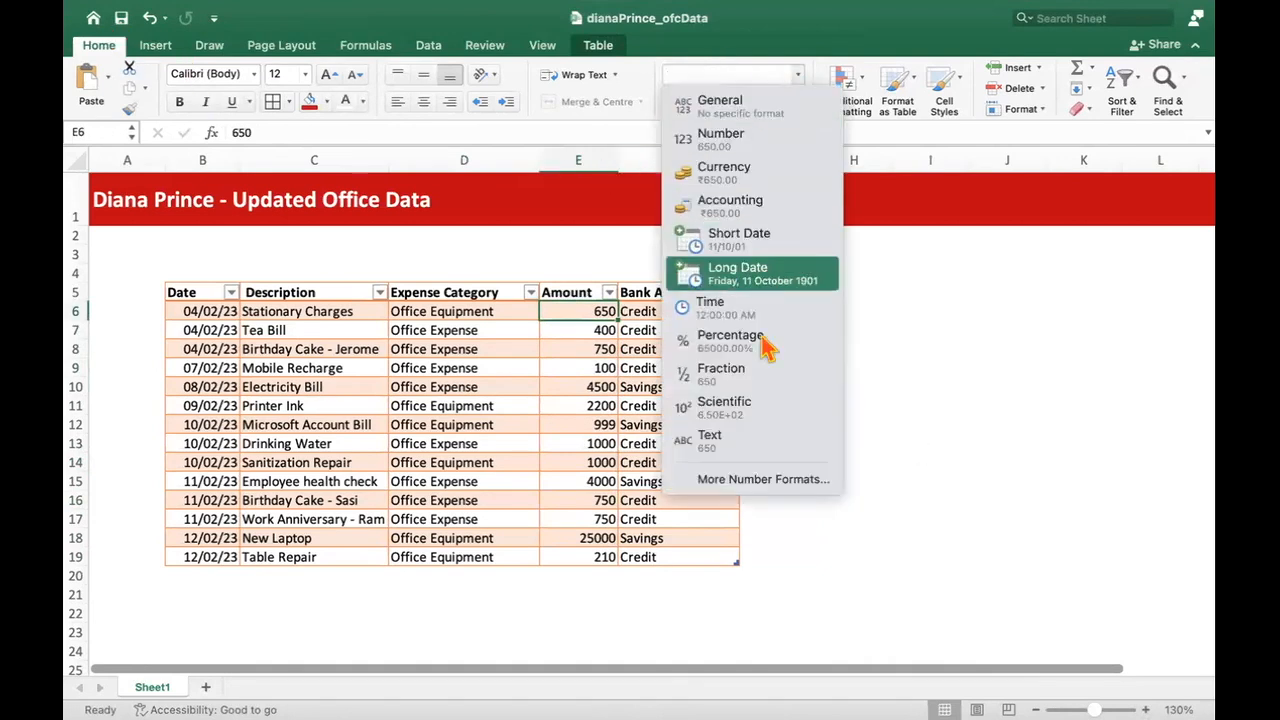
pyautogui.click(966, 424)
pyautogui.click(600, 368)
pyautogui.moveTo(596, 312); pyautogui.dragTo(599, 559)
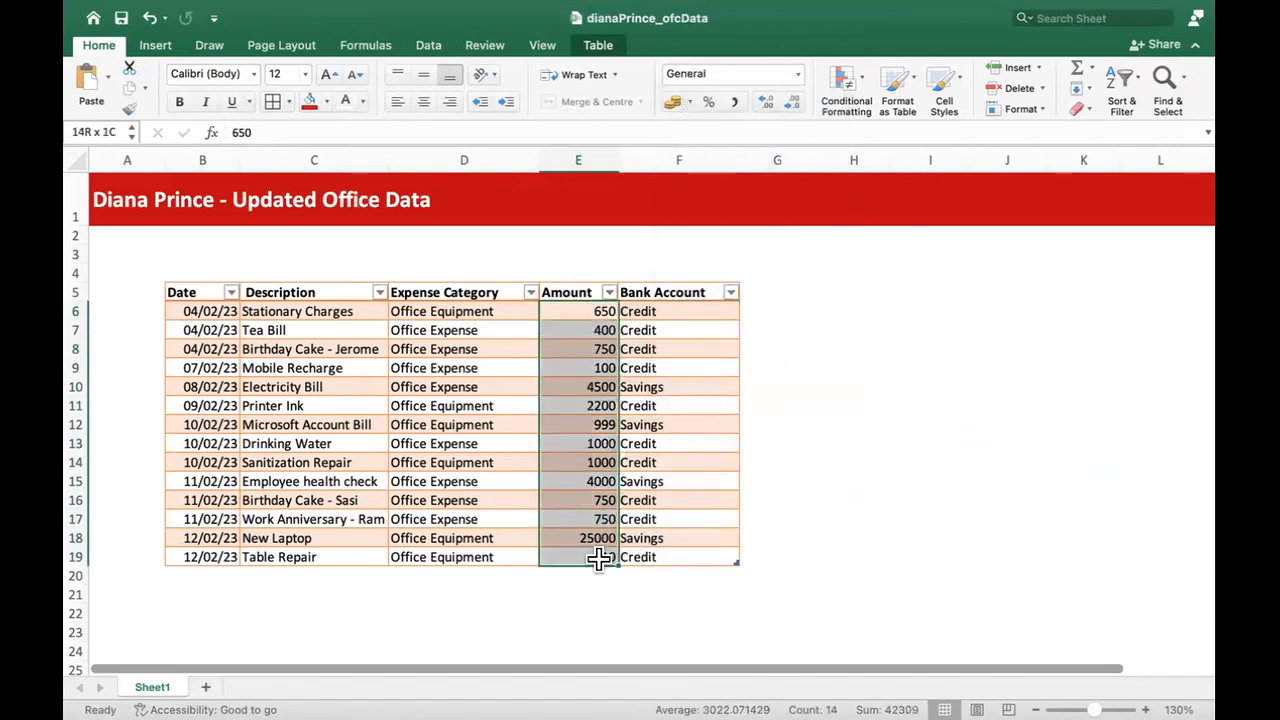
pyautogui.click(798, 75)
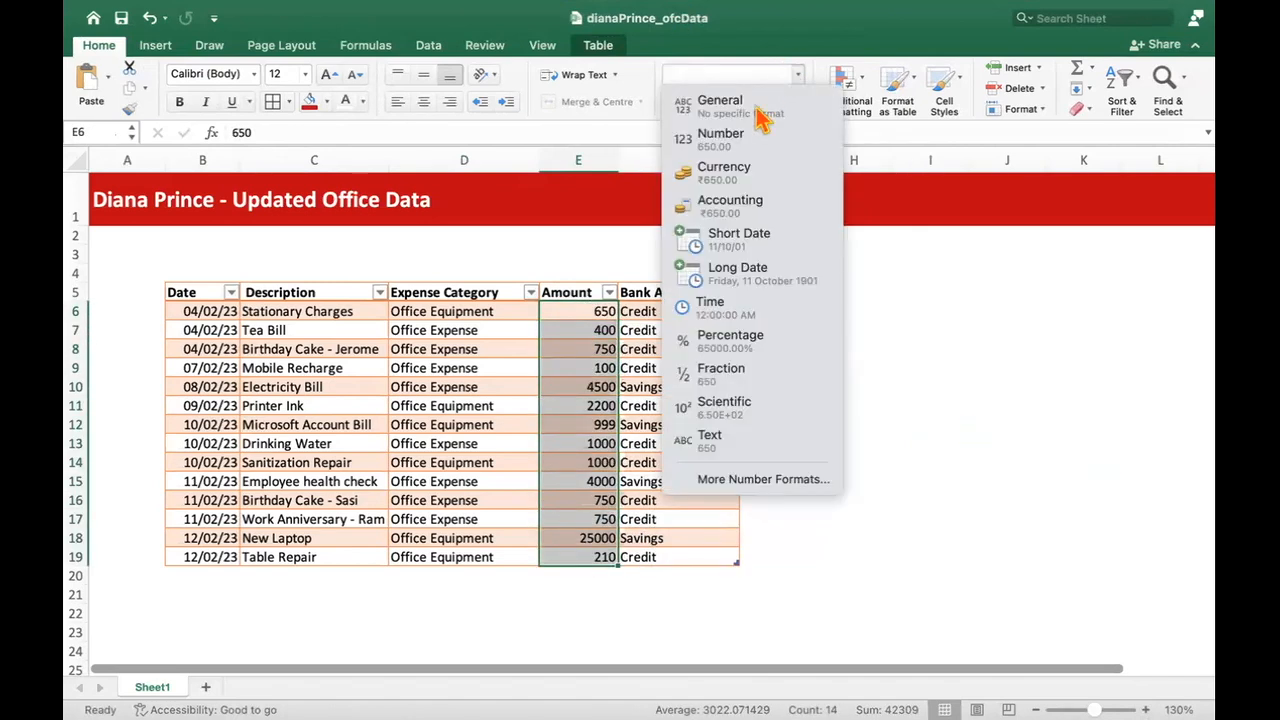
pyautogui.click(749, 185)
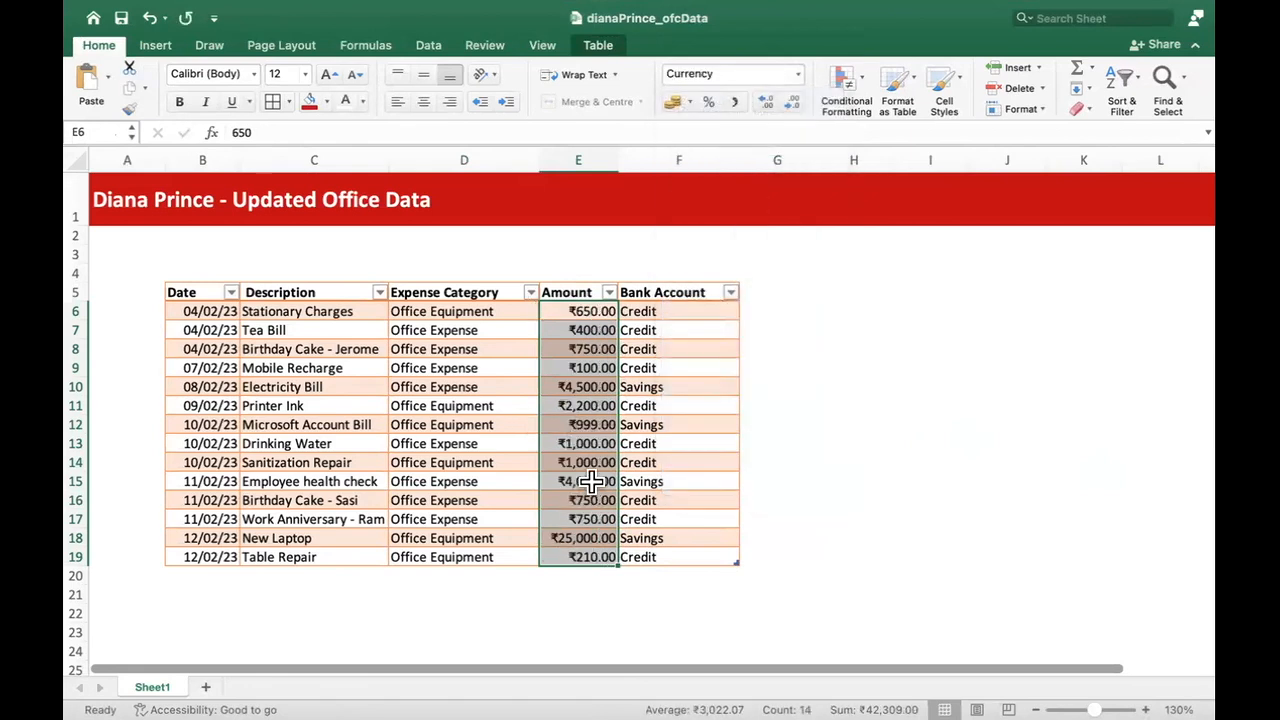
# Step: Set the currency format of the Amount values to 0 decimal places, keeping the ₹ symbol
pyautogui.click(798, 74)
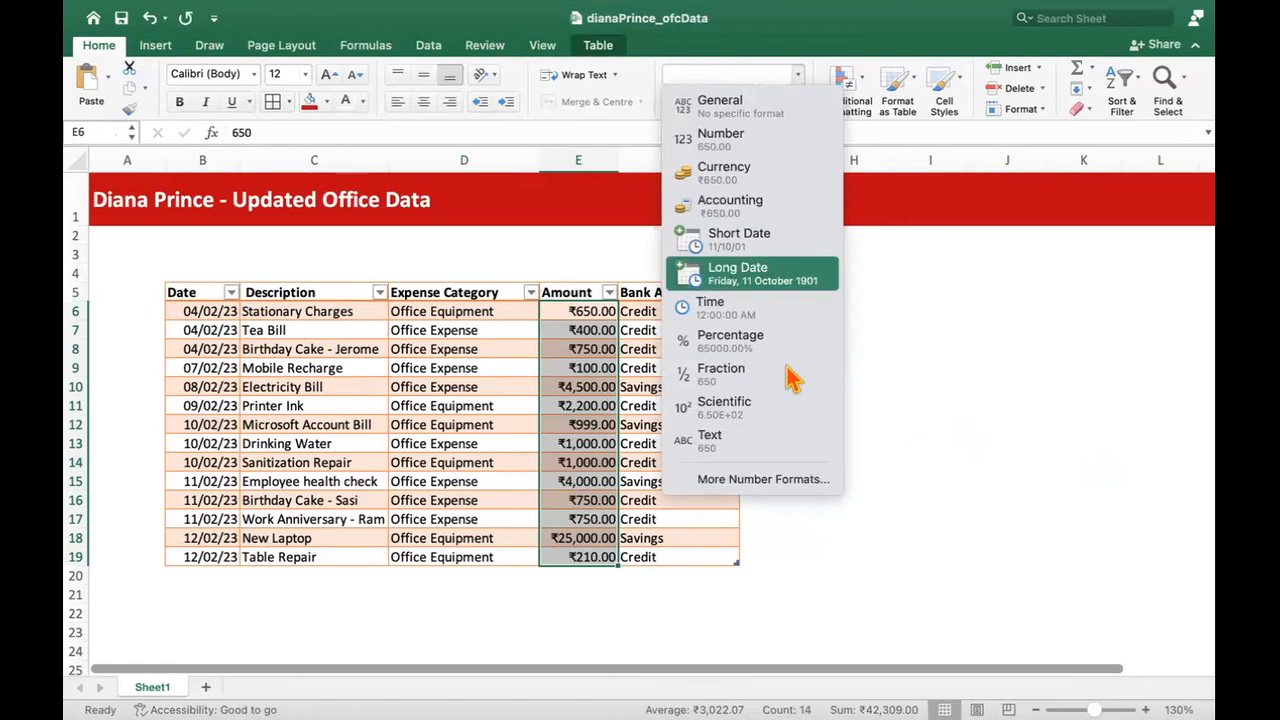
pyautogui.click(770, 480)
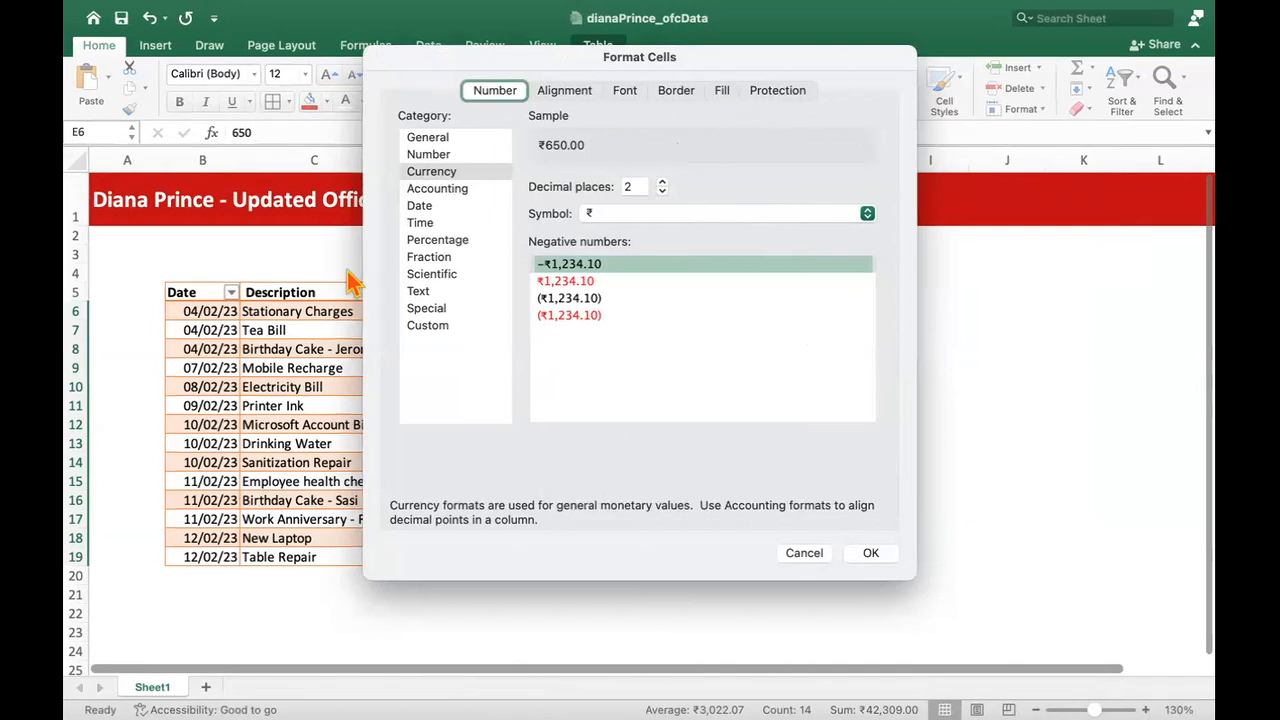
pyautogui.click(428, 172)
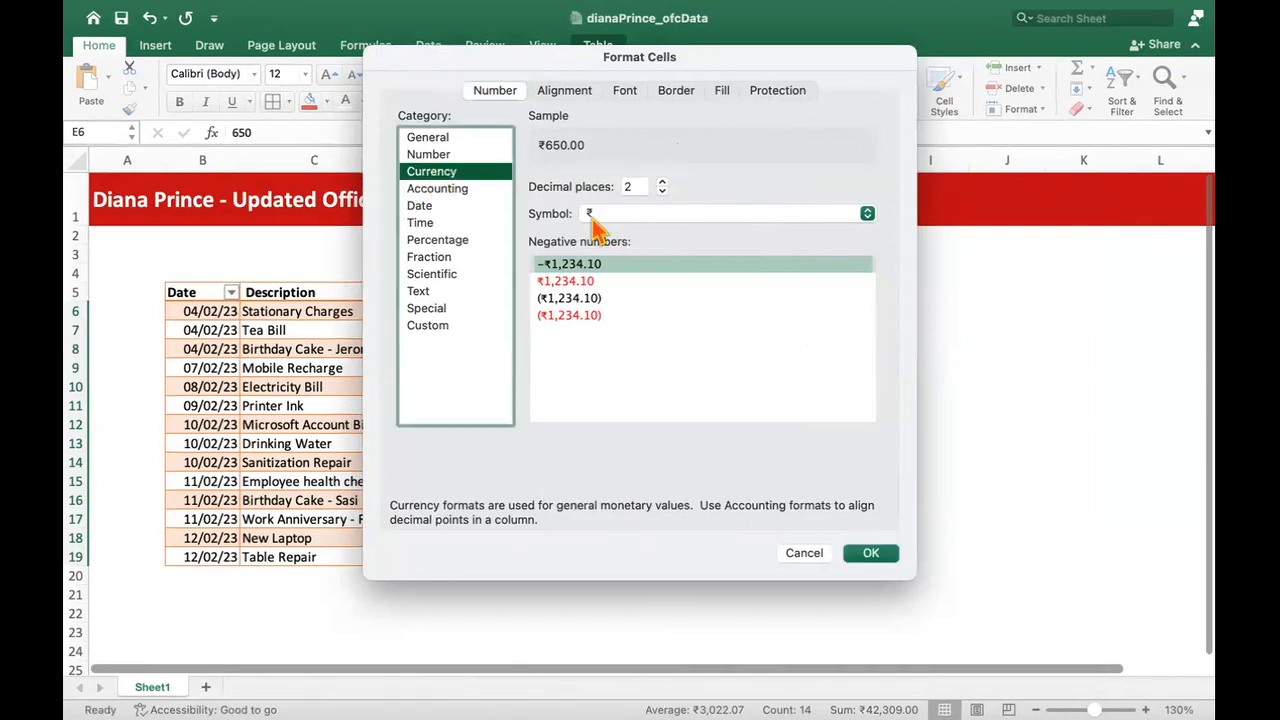
pyautogui.doubleClick(662, 191)
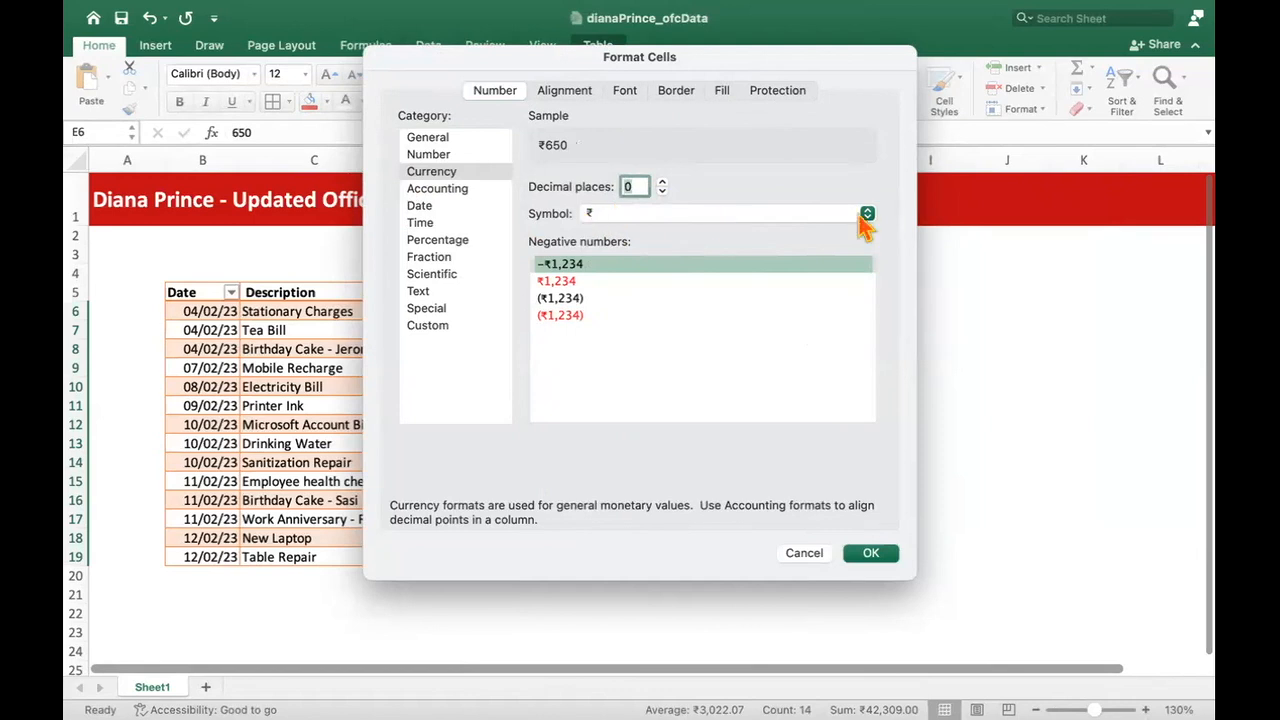
pyautogui.click(862, 216)
pyautogui.click(757, 212)
pyautogui.click(694, 216)
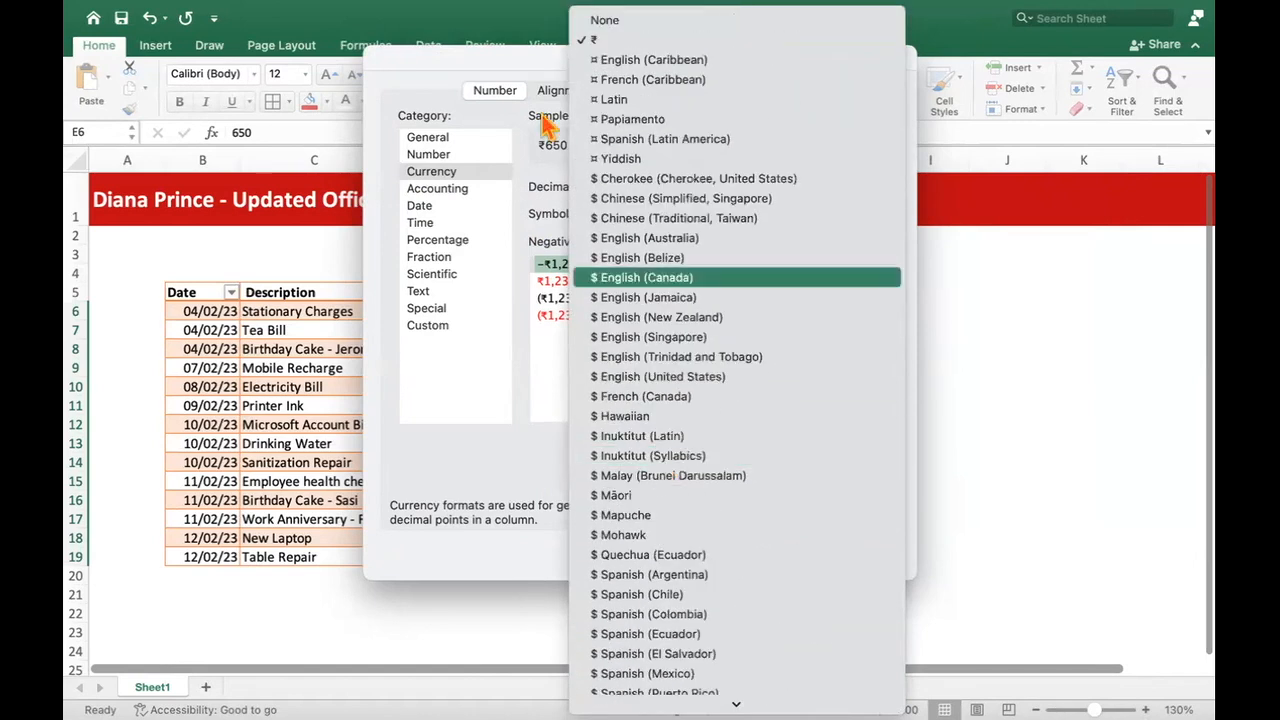
pyautogui.click(527, 222)
pyautogui.click(868, 555)
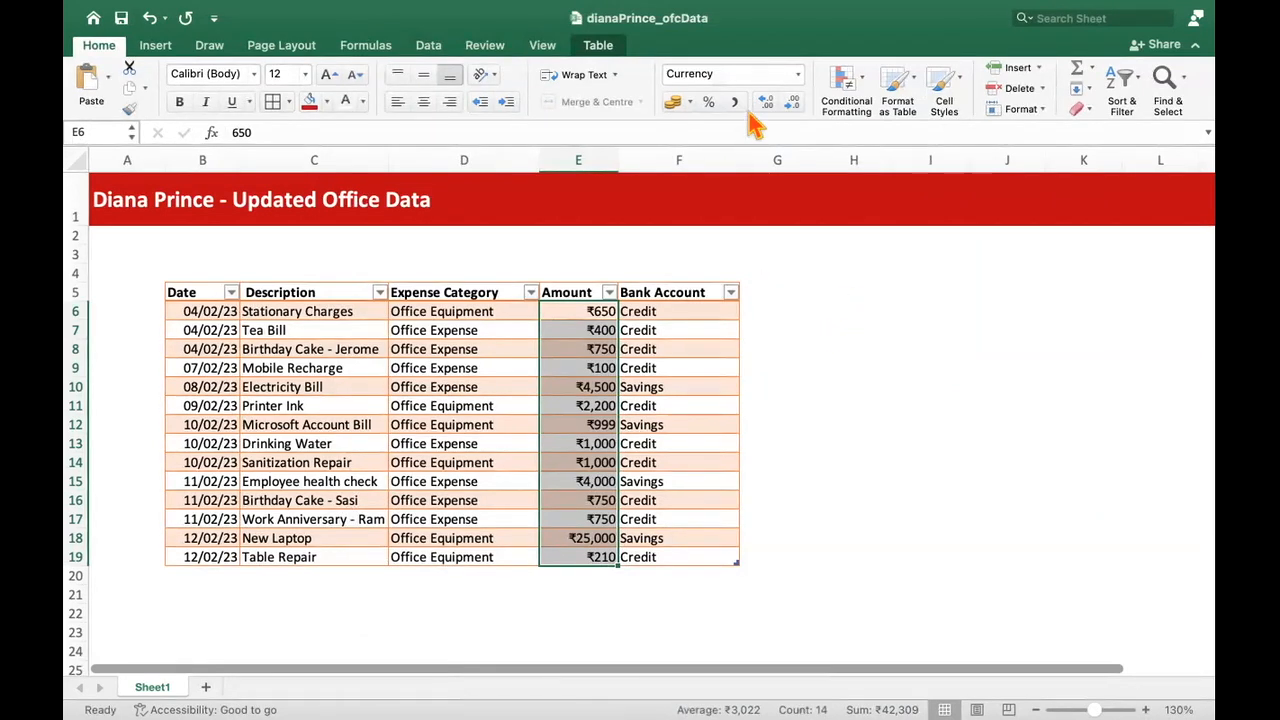
pyautogui.click(921, 430)
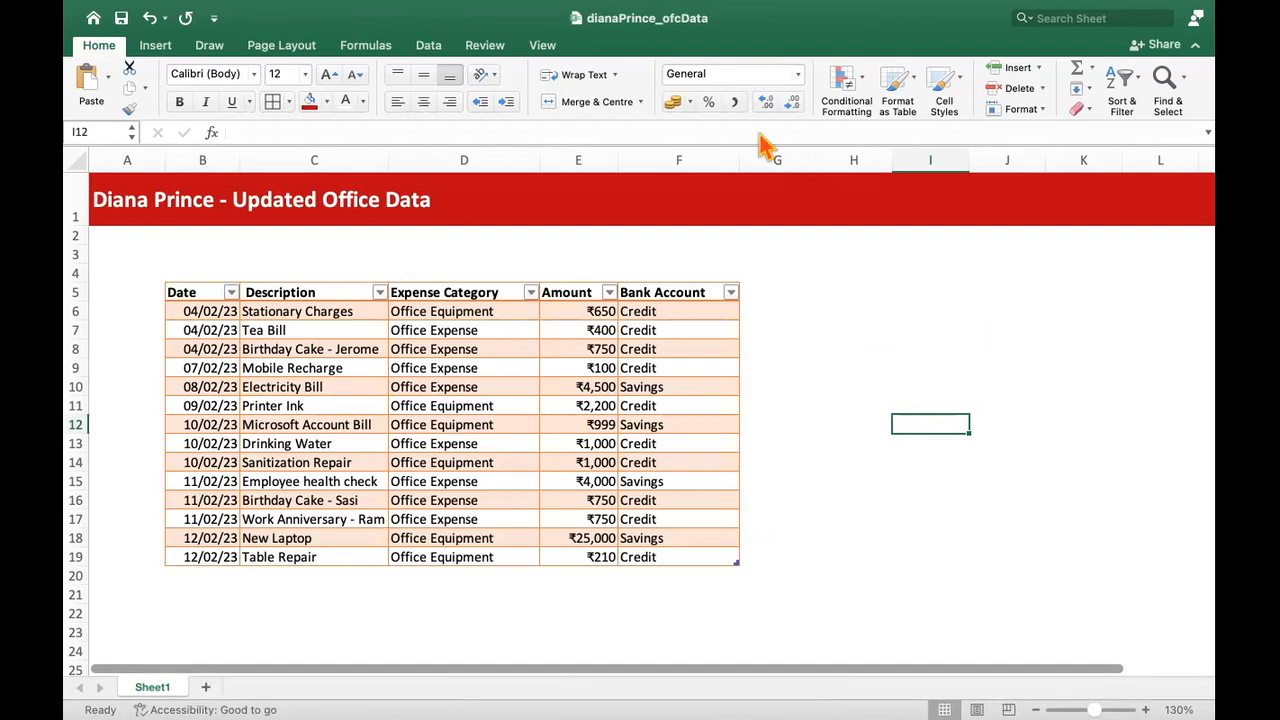
pyautogui.click(730, 387)
pyautogui.click(468, 392)
pyautogui.click(282, 355)
pyautogui.click(450, 404)
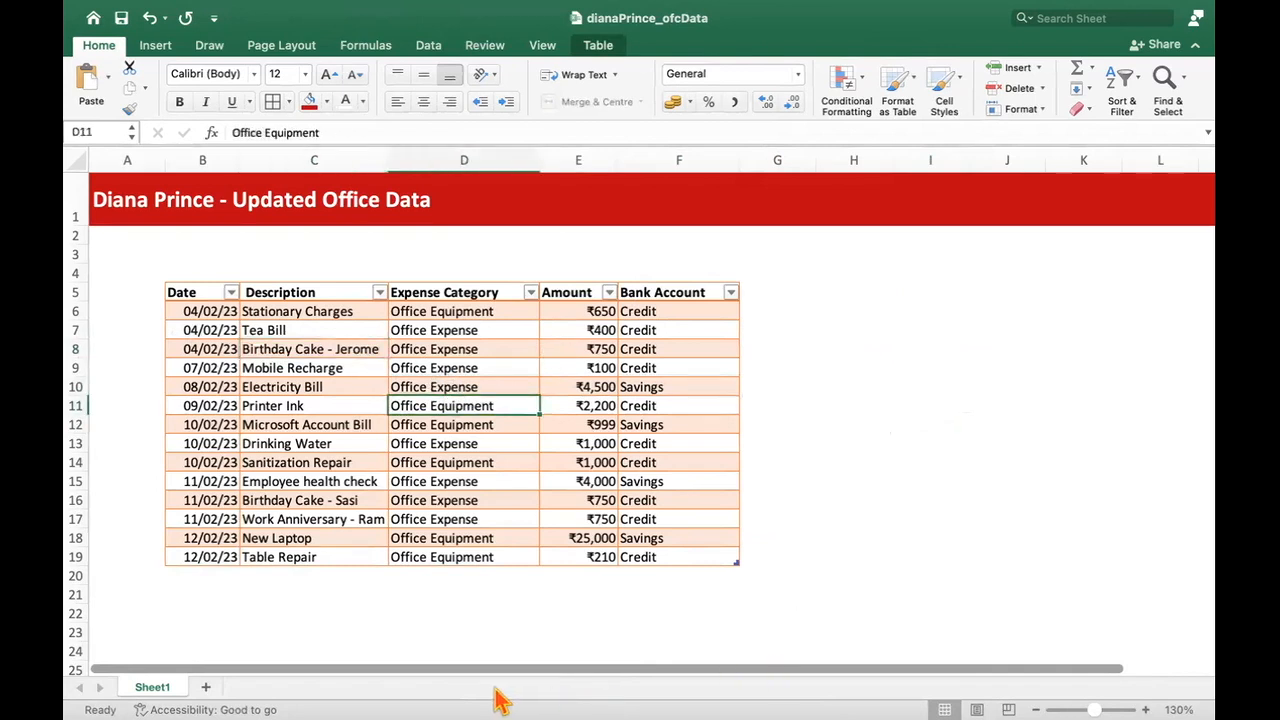
# Step: Turn on Maximum and Minimum in the status bar and view the statistics for the Amount values in E6:E19
pyautogui.rightClick(880, 697)
pyautogui.click(831, 694)
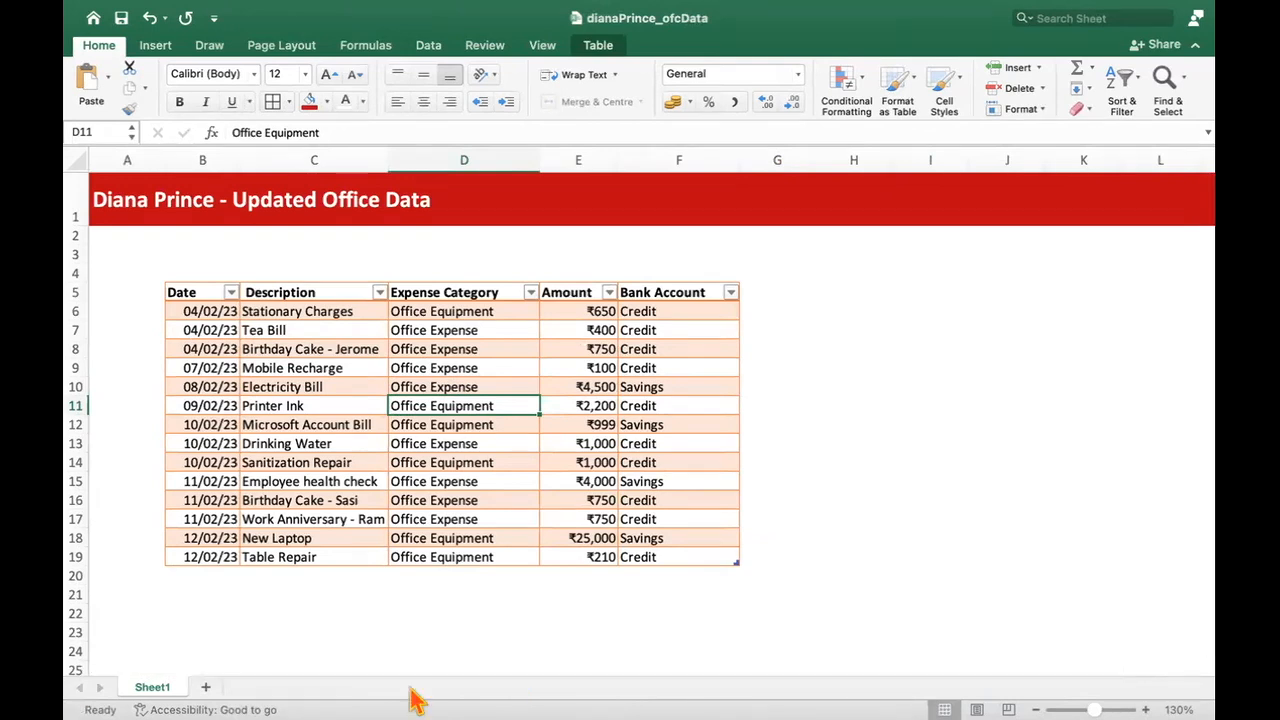
pyautogui.rightClick(828, 699)
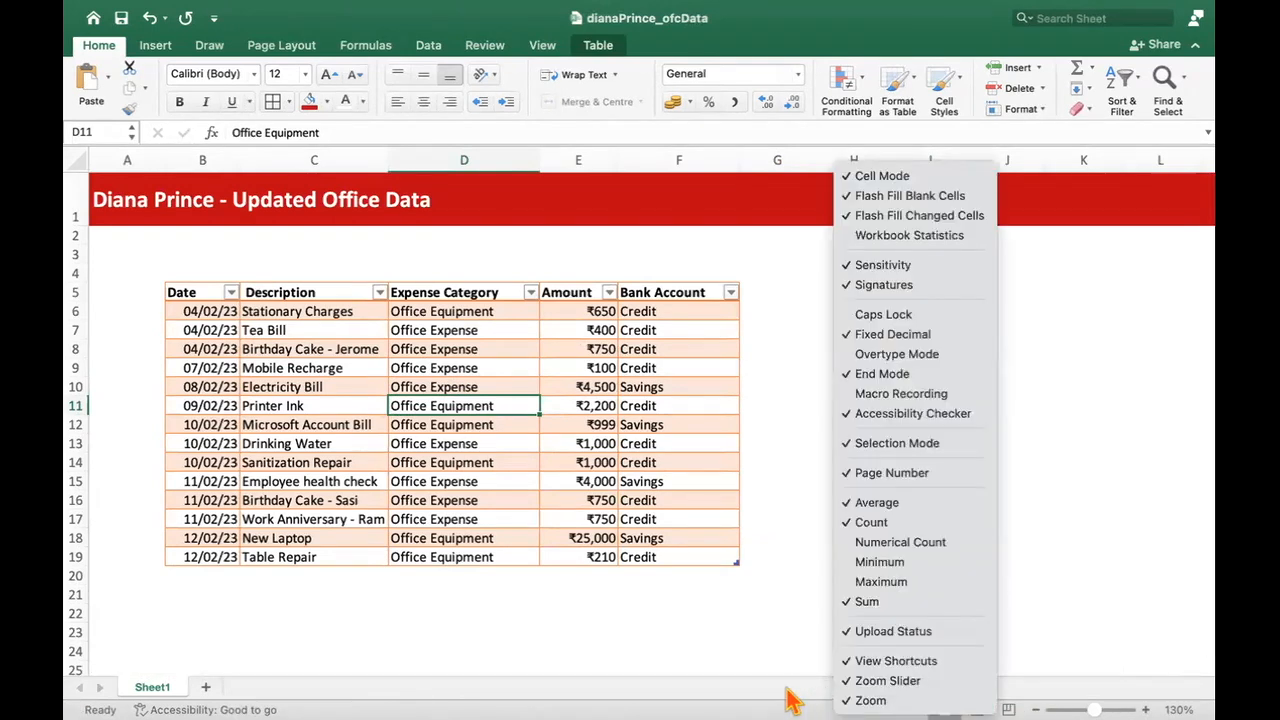
pyautogui.click(800, 697)
pyautogui.rightClick(783, 693)
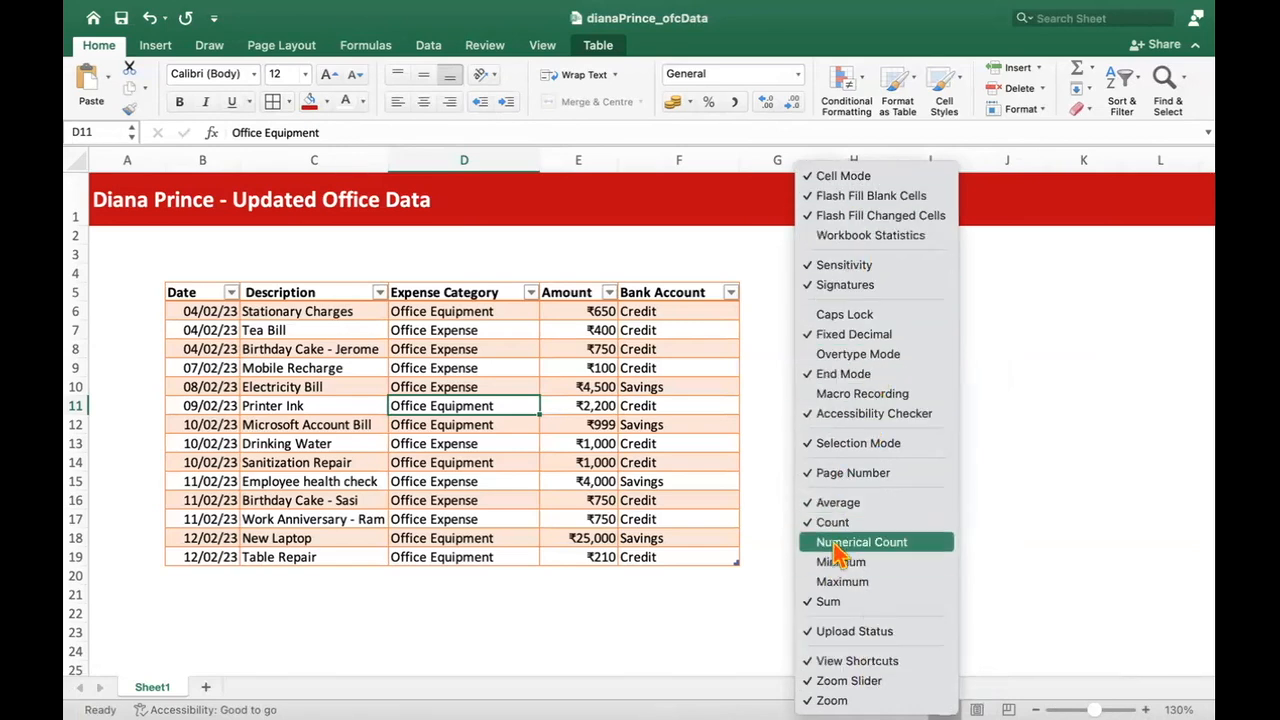
pyautogui.click(840, 582)
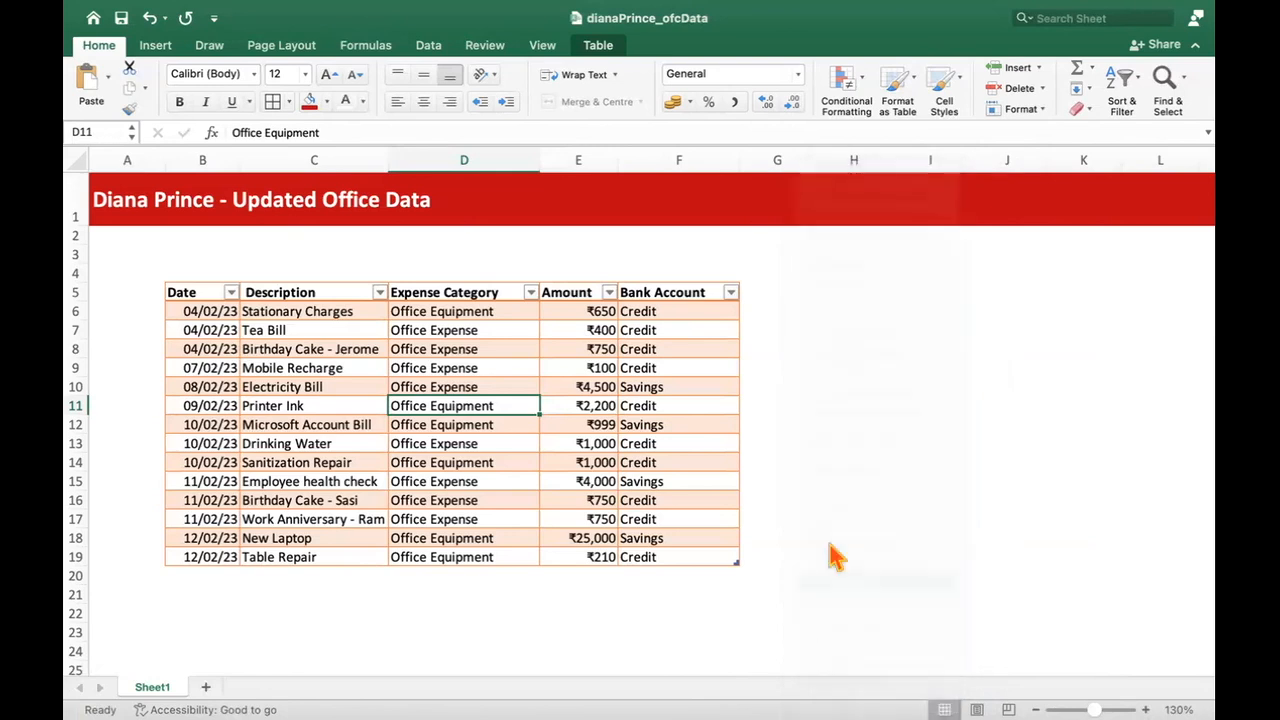
pyautogui.rightClick(857, 694)
pyautogui.click(777, 651)
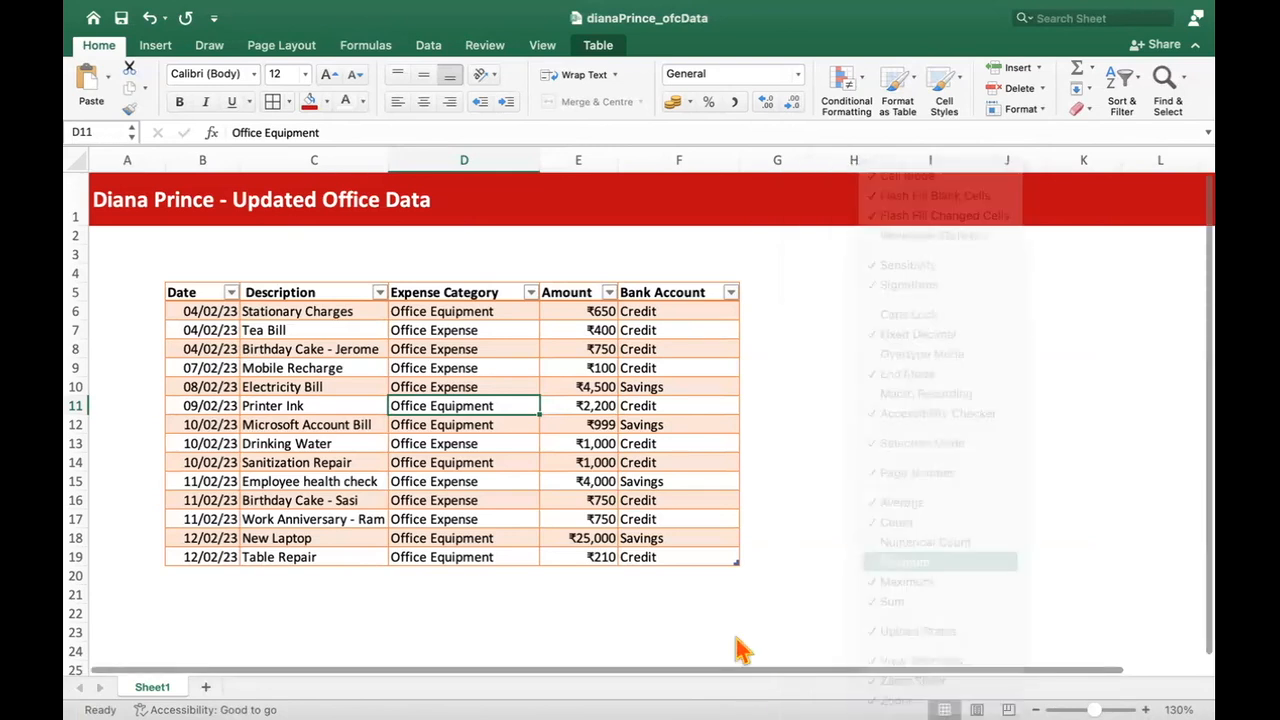
pyautogui.click(777, 594)
pyautogui.moveTo(573, 305); pyautogui.dragTo(566, 557)
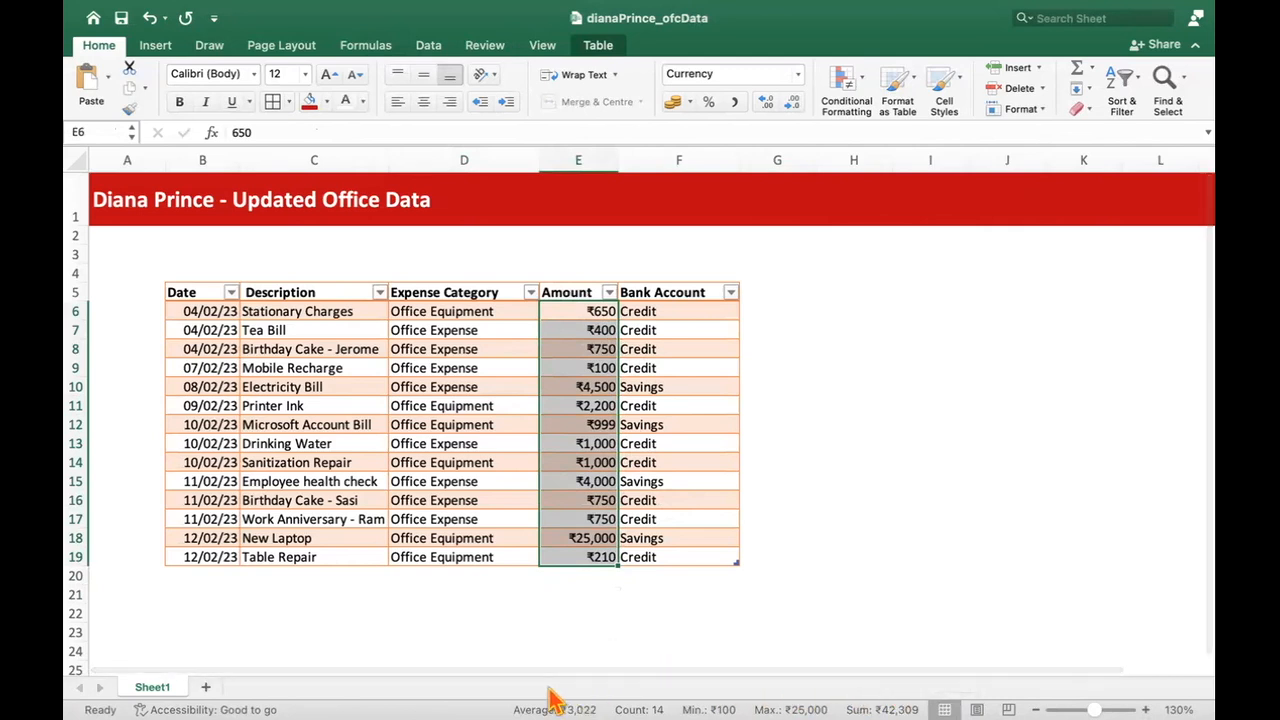
pyautogui.click(957, 593)
# Step: Sort the expense table by Date in ascending order
pyautogui.click(275, 368)
pyautogui.click(222, 330)
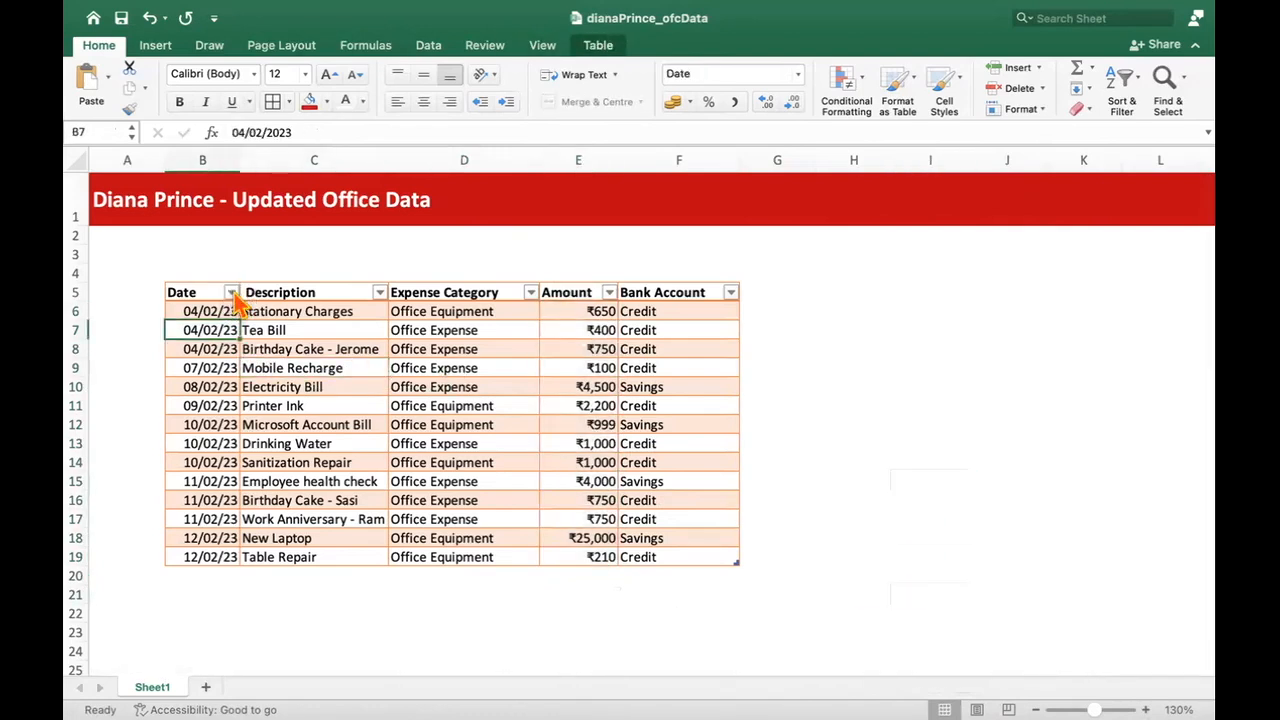
pyautogui.click(231, 293)
pyautogui.click(230, 293)
pyautogui.click(231, 293)
pyautogui.scroll(-2, 365, 568)
pyautogui.scroll(2, 280, 543)
pyautogui.scroll(-2, 278, 555)
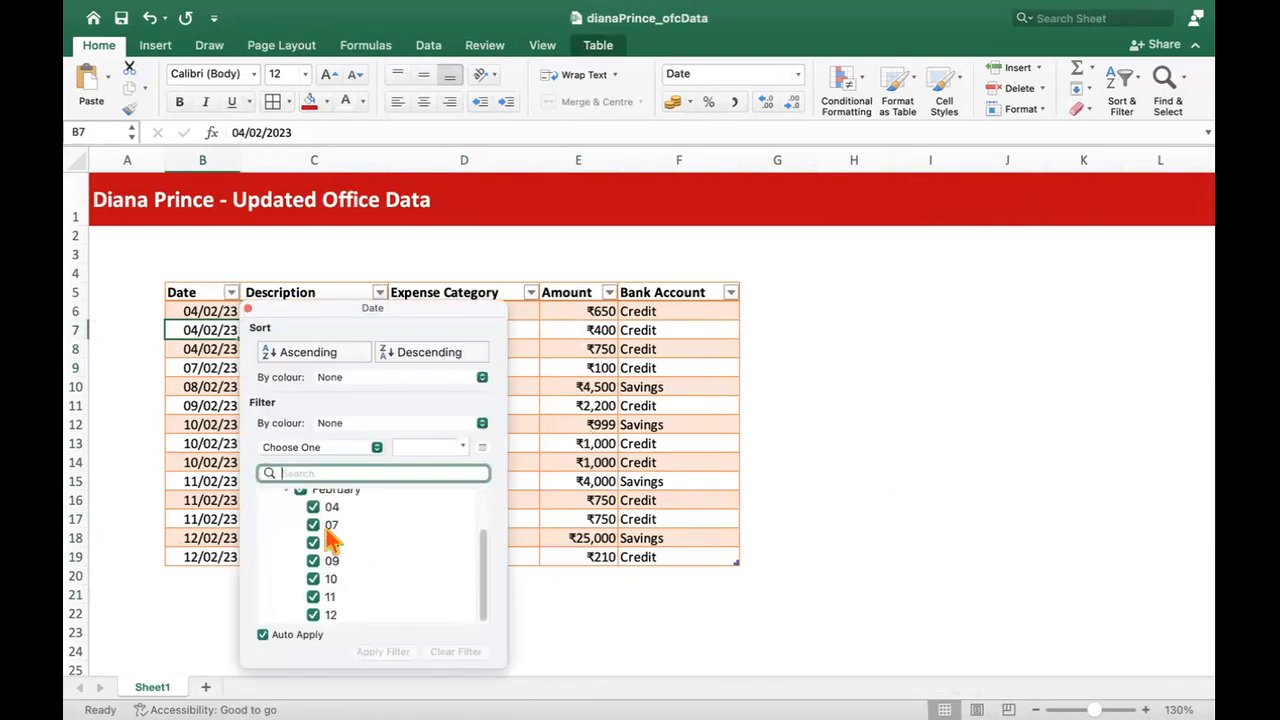
pyautogui.scroll(2, 330, 595)
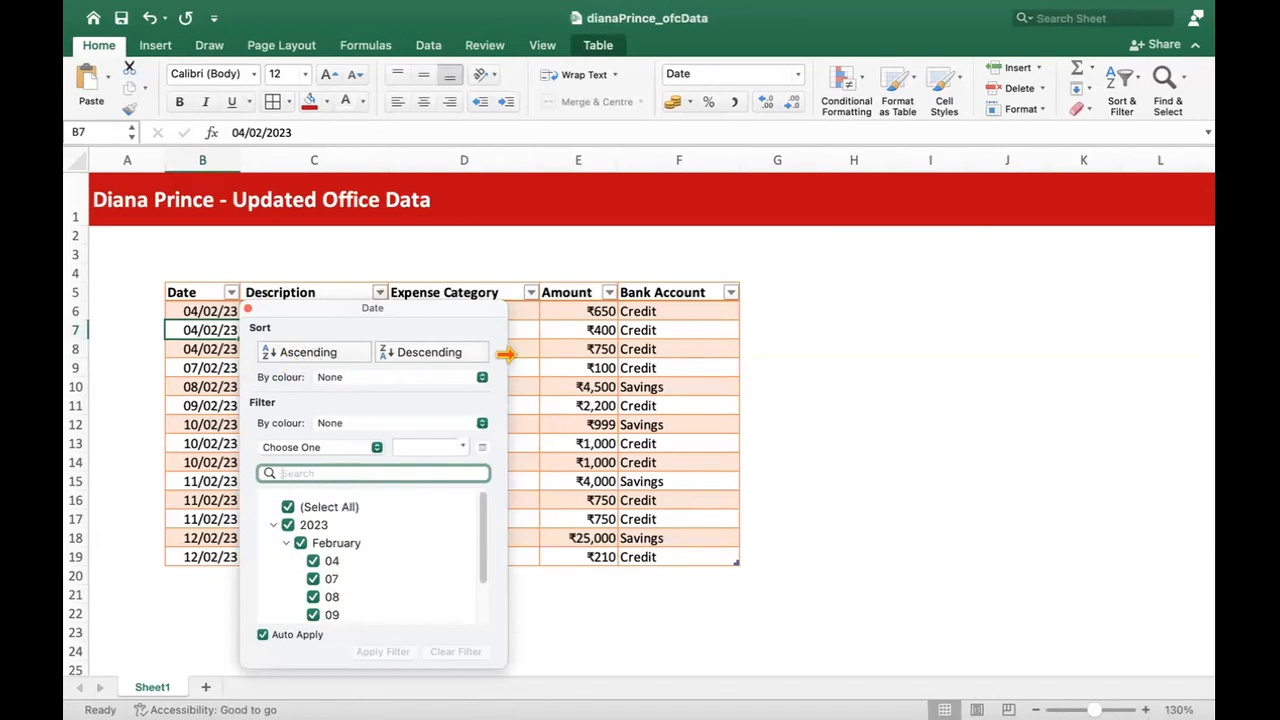
pyautogui.click(325, 353)
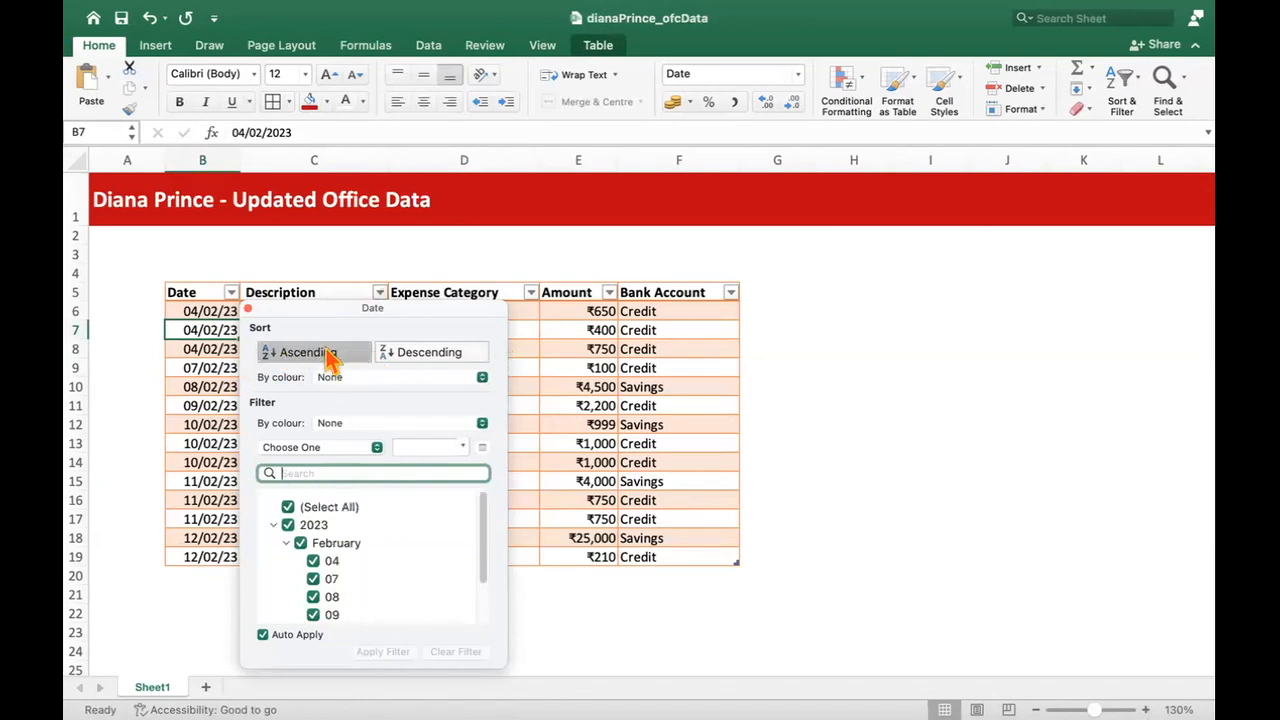
pyautogui.click(850, 438)
pyautogui.moveTo(188, 402); pyautogui.dragTo(196, 484)
pyautogui.click(309, 446)
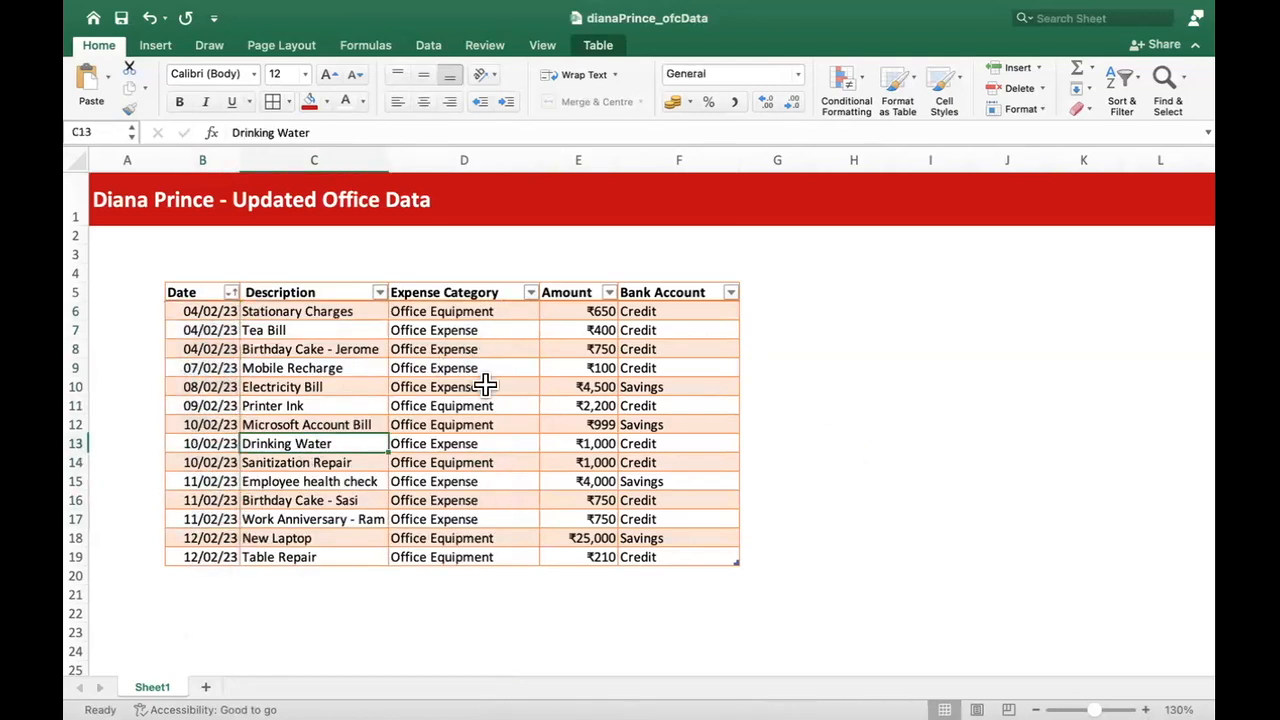
# Step: Sort the expense table by Amount in descending order and select its first record, B6:F6
pyautogui.click(605, 330)
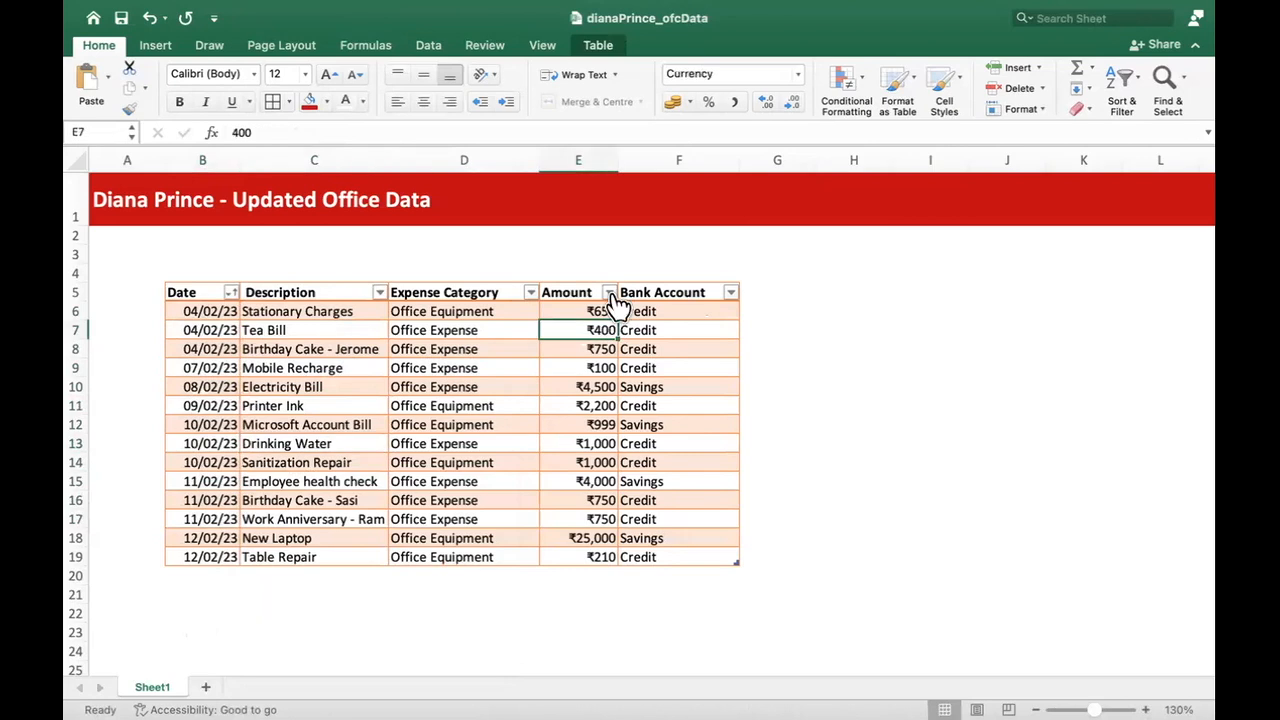
pyautogui.click(609, 292)
pyautogui.click(785, 352)
pyautogui.click(572, 300)
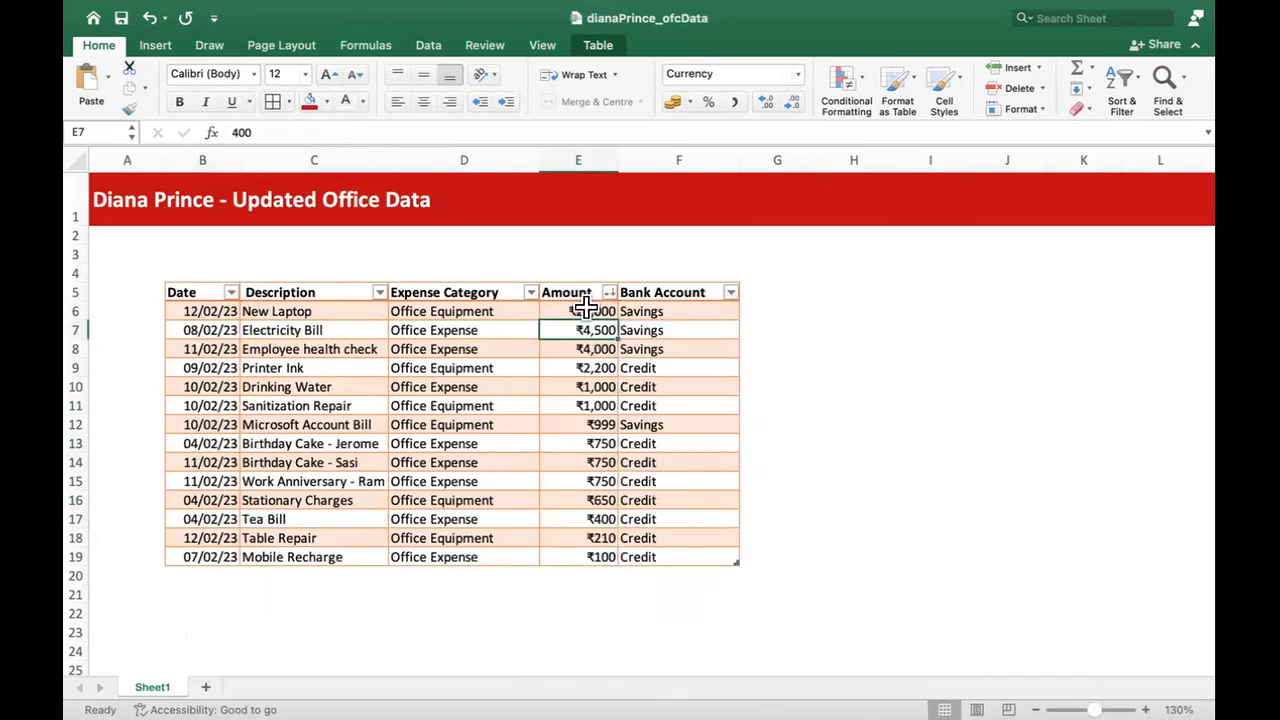
pyautogui.moveTo(195, 311); pyautogui.dragTo(709, 314)
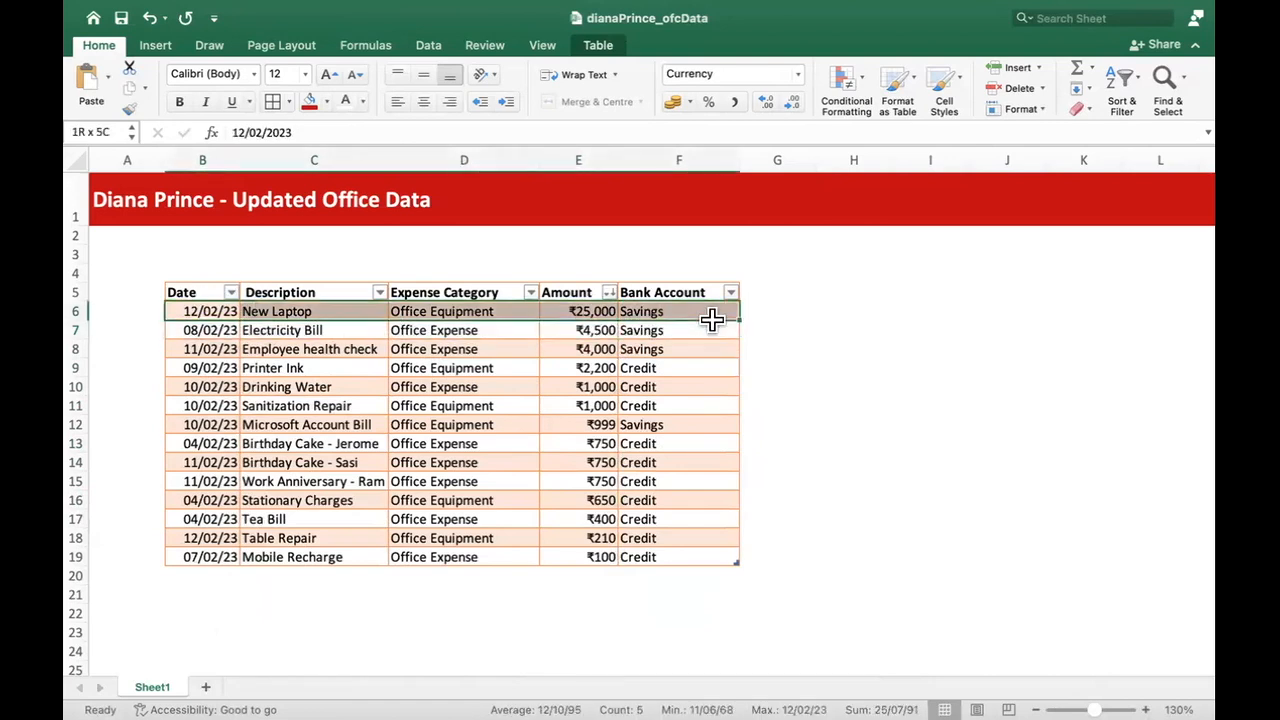
pyautogui.click(630, 386)
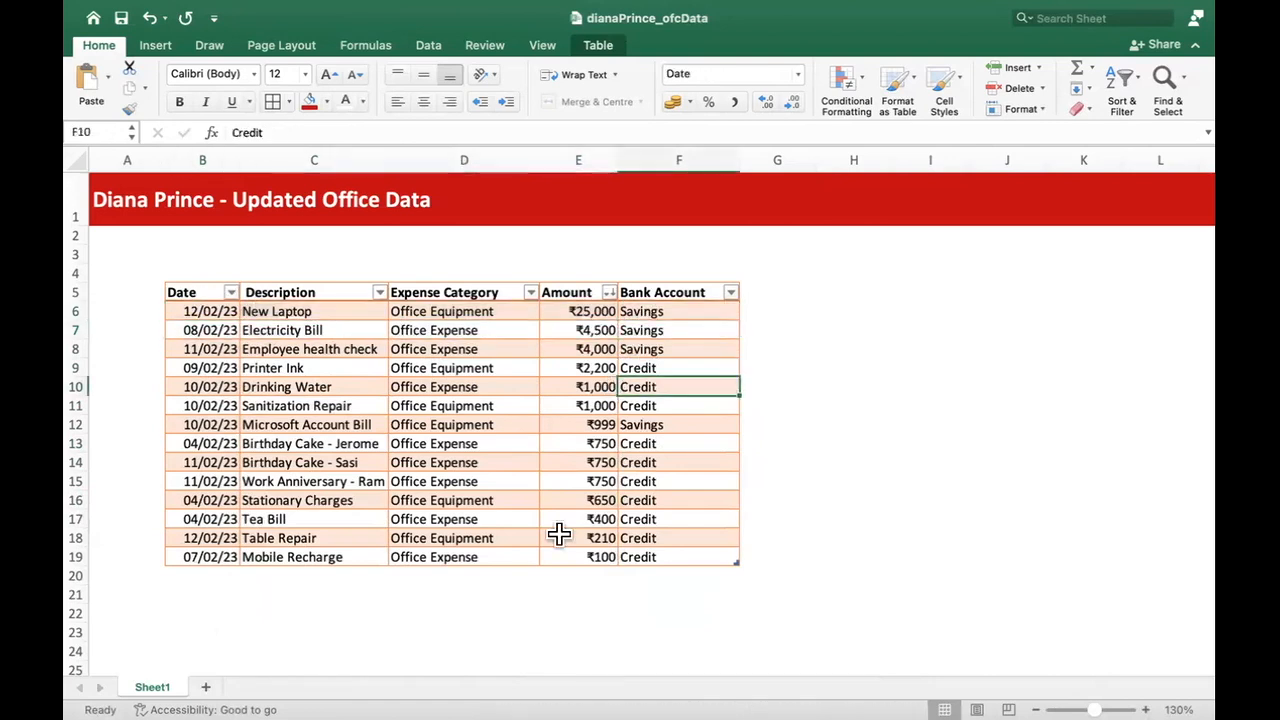
pyautogui.click(177, 561)
pyautogui.click(955, 481)
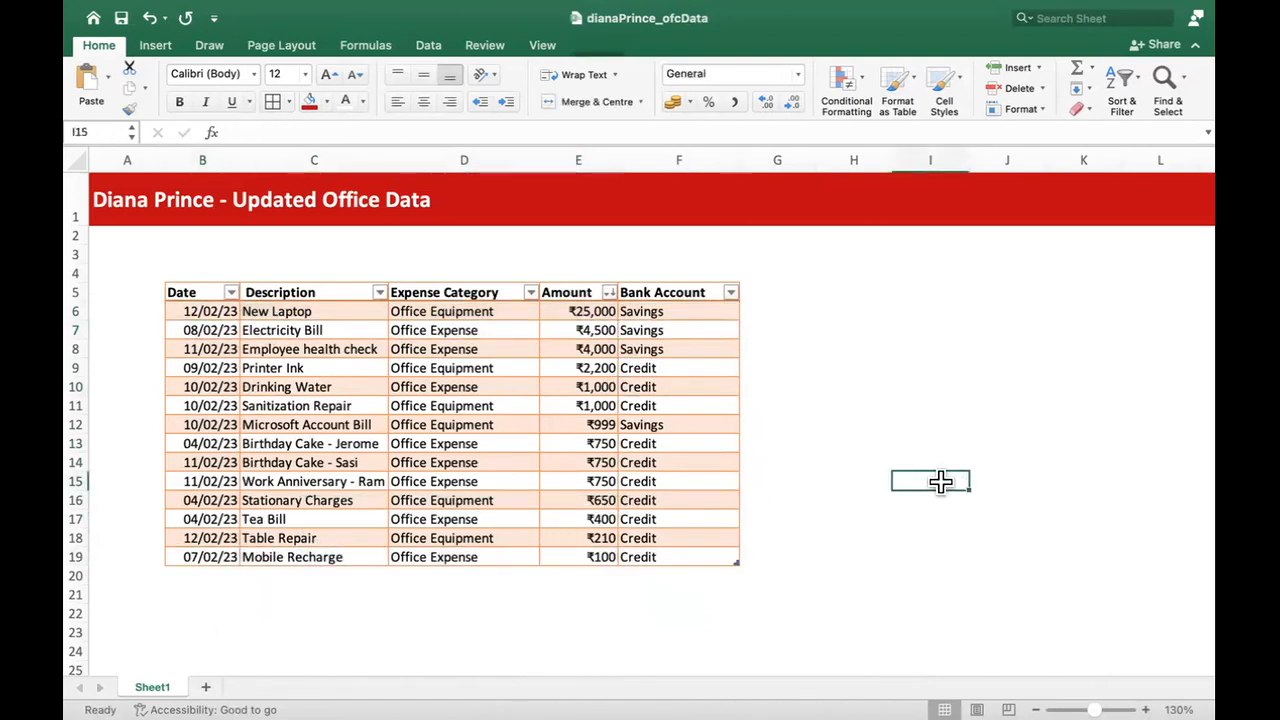
pyautogui.click(188, 558)
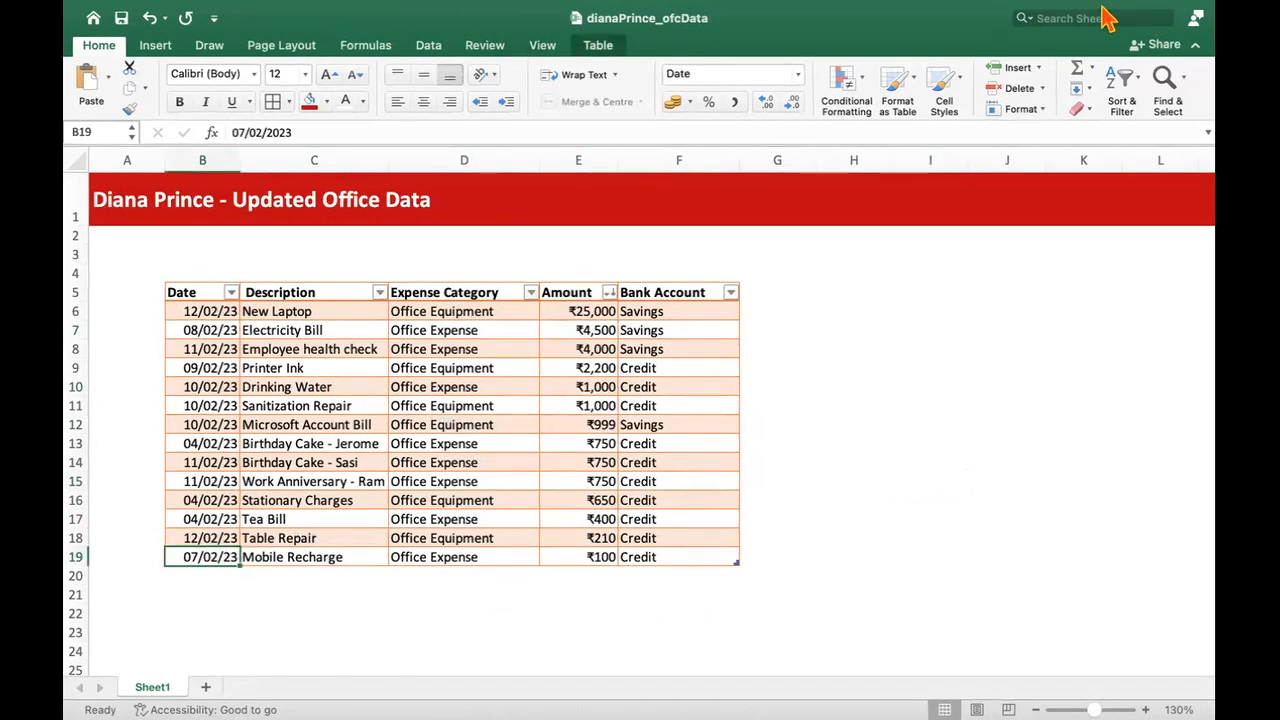
pyautogui.click(203, 387)
pyautogui.moveTo(222, 542); pyautogui.dragTo(222, 540)
pyautogui.click(588, 462)
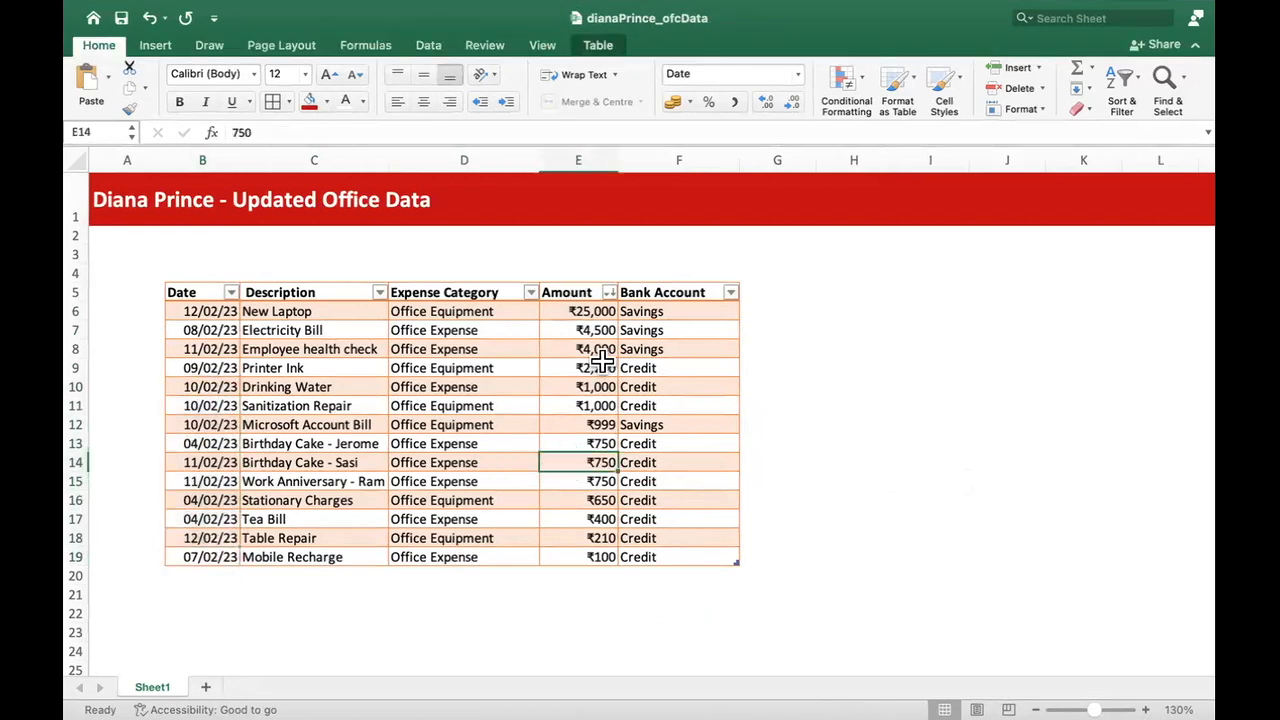
# Step: Sort the expense table by Amount in ascending order
pyautogui.click(609, 292)
pyautogui.click(701, 358)
pyautogui.click(1031, 369)
pyautogui.moveTo(585, 353); pyautogui.dragTo(600, 495)
pyautogui.click(812, 487)
pyautogui.click(209, 325)
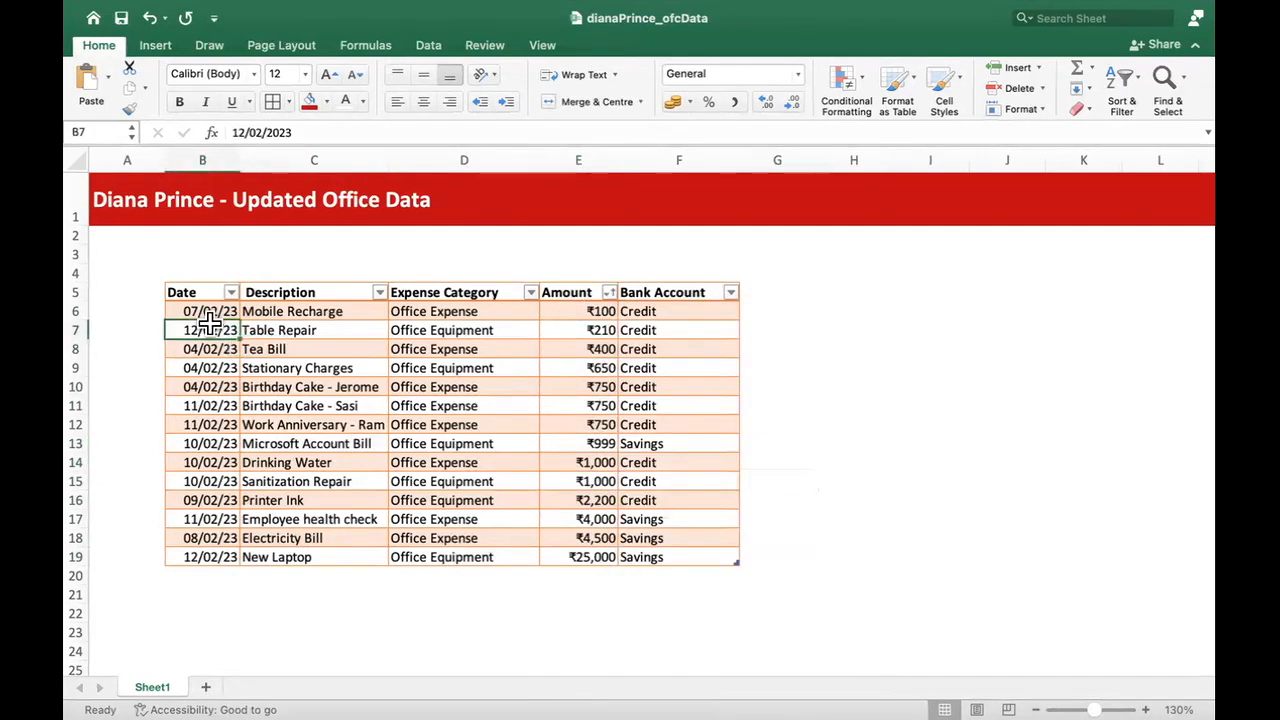
# Step: Sort the expense table by Date in ascending order so records with the same date are grouped
pyautogui.click(231, 292)
pyautogui.click(291, 354)
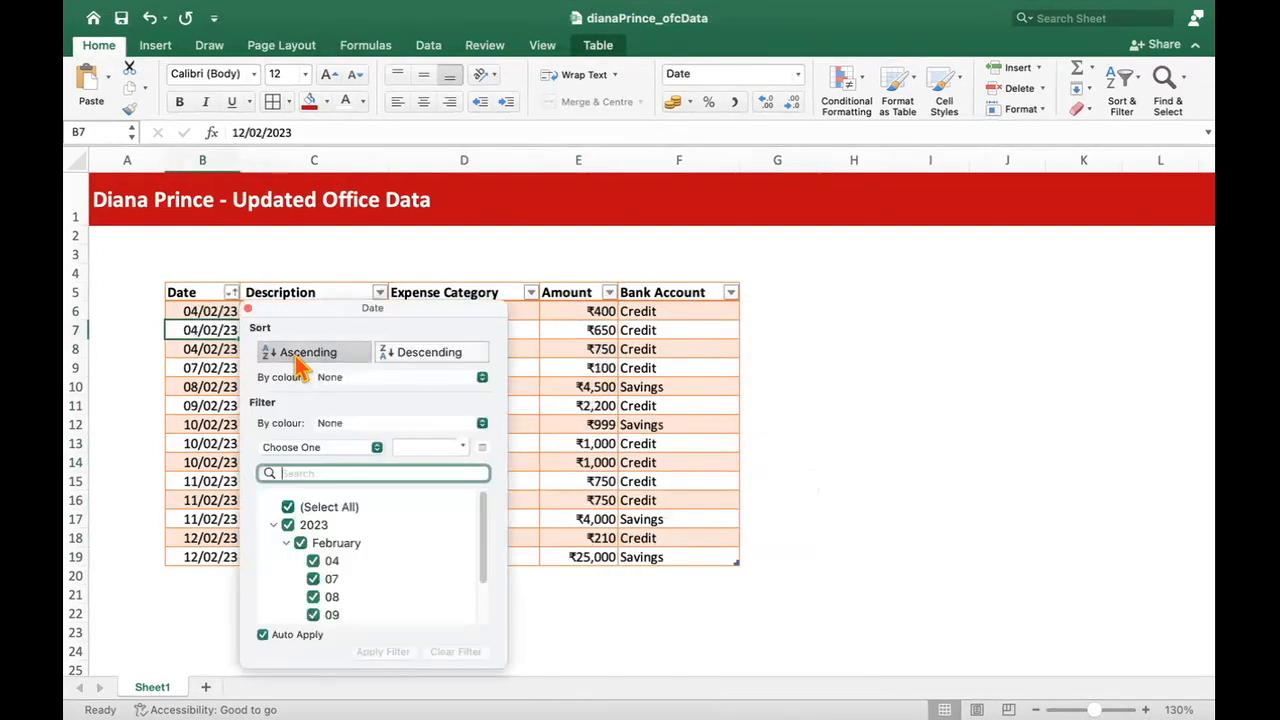
pyautogui.click(860, 402)
pyautogui.click(204, 418)
pyautogui.moveTo(193, 316); pyautogui.dragTo(1071, 514)
pyautogui.click(1075, 517)
pyautogui.click(595, 349)
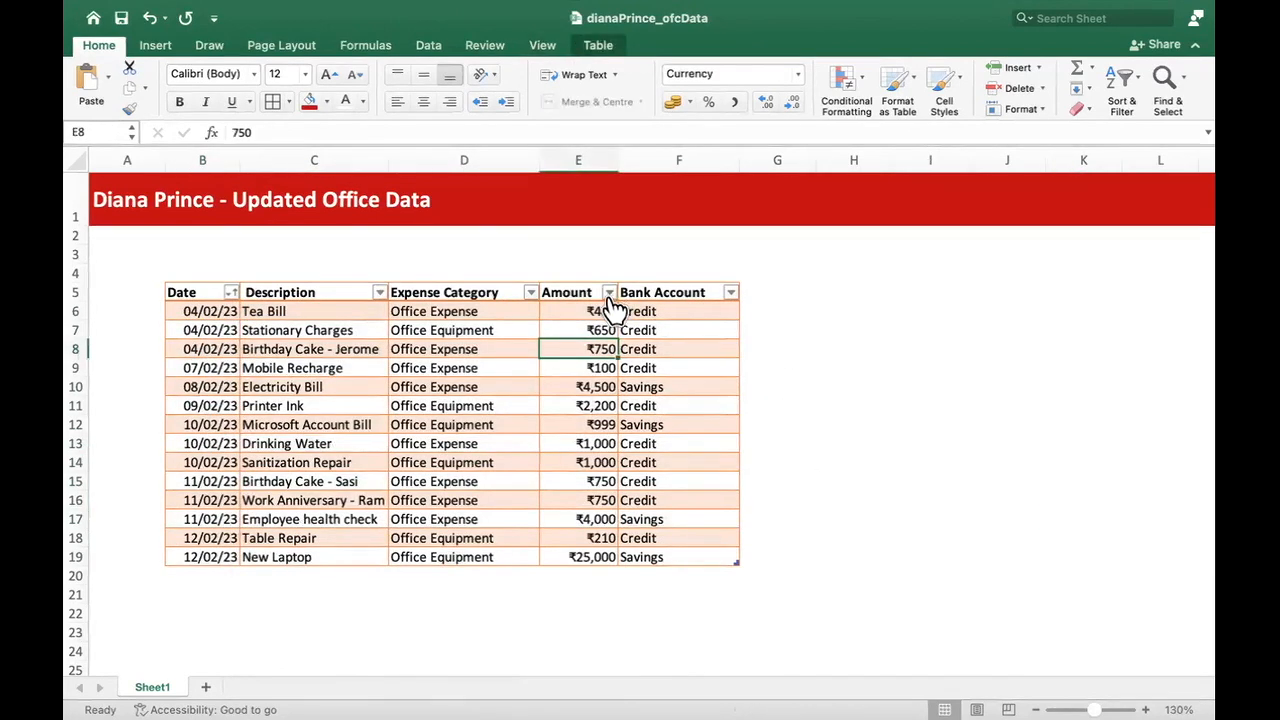
# Step: Filter the Expense Category column to show only the Office Expense records
pyautogui.click(609, 294)
pyautogui.click(463, 390)
pyautogui.click(530, 292)
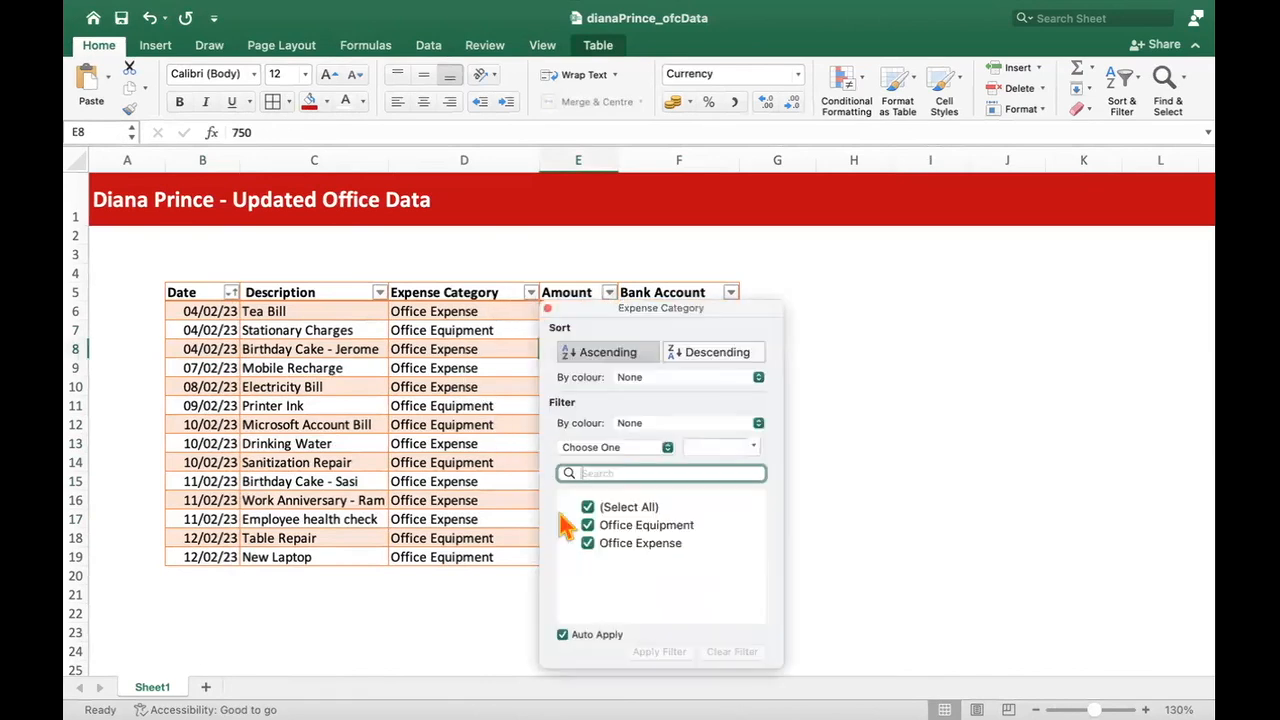
pyautogui.click(590, 510)
pyautogui.click(588, 507)
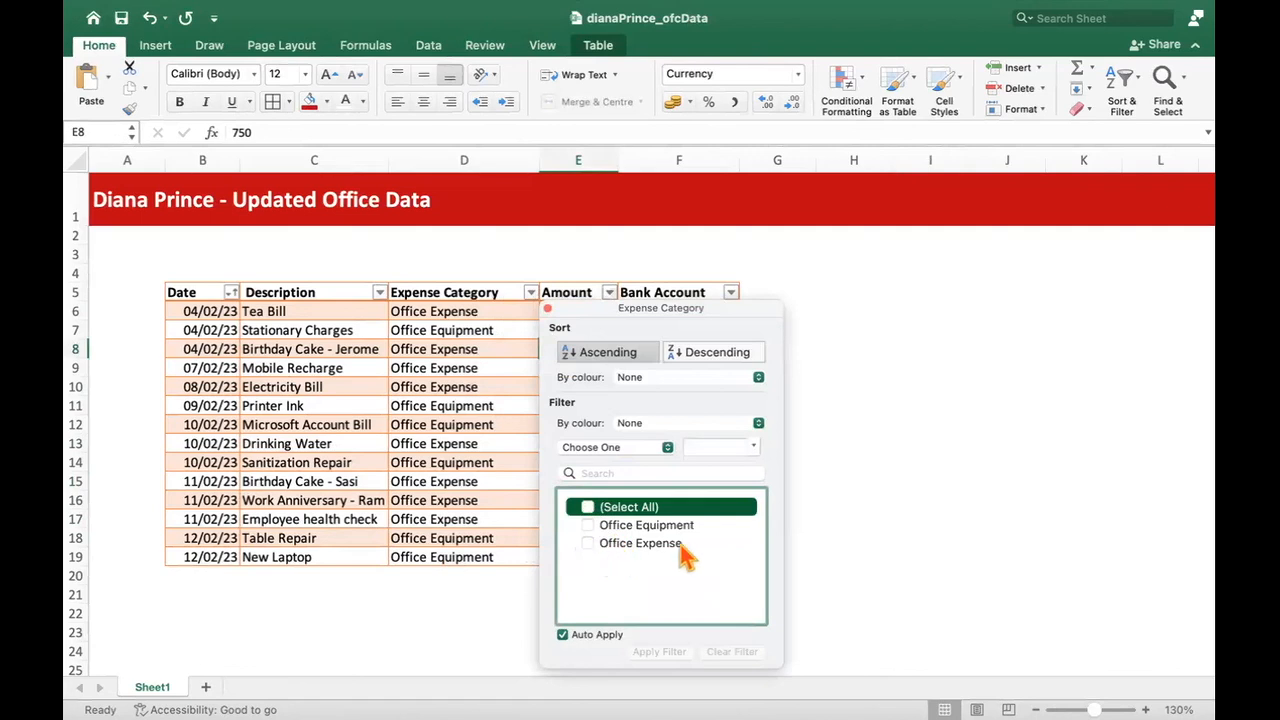
pyautogui.click(588, 545)
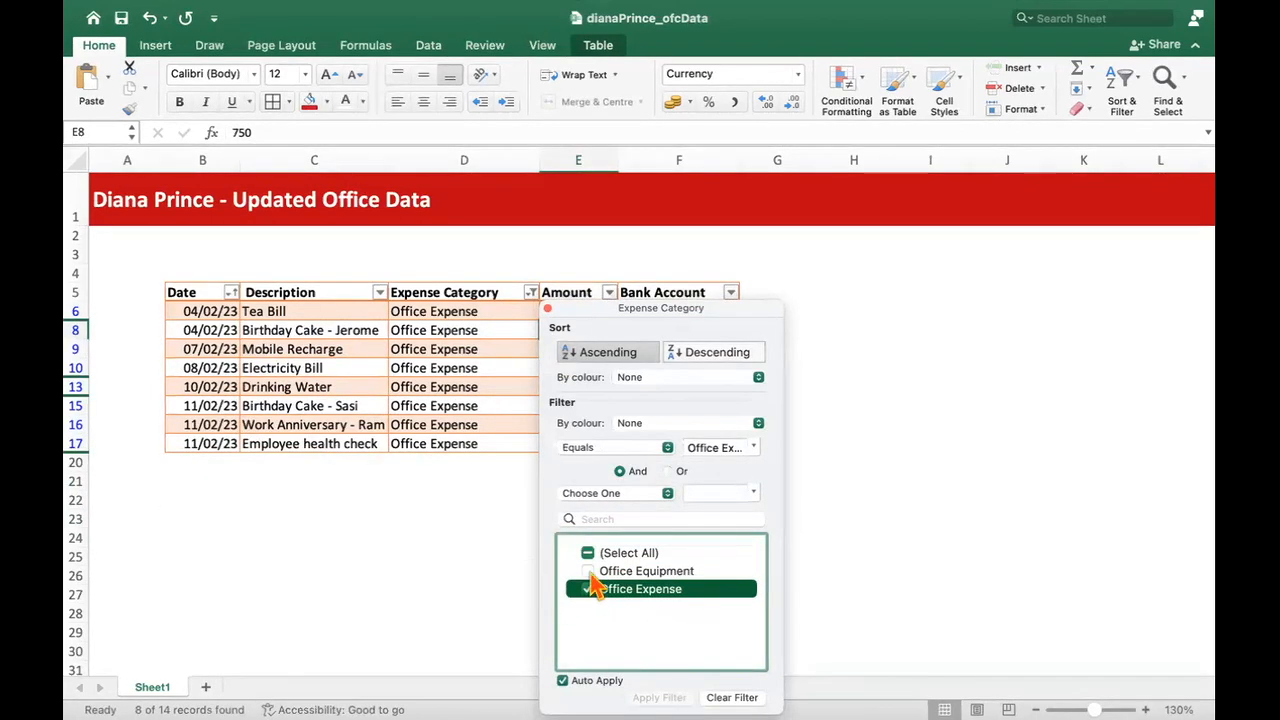
# Step: Switch the Expense Category filter to show only Office Equipment instead of Office Expense
pyautogui.click(588, 571)
pyautogui.click(588, 589)
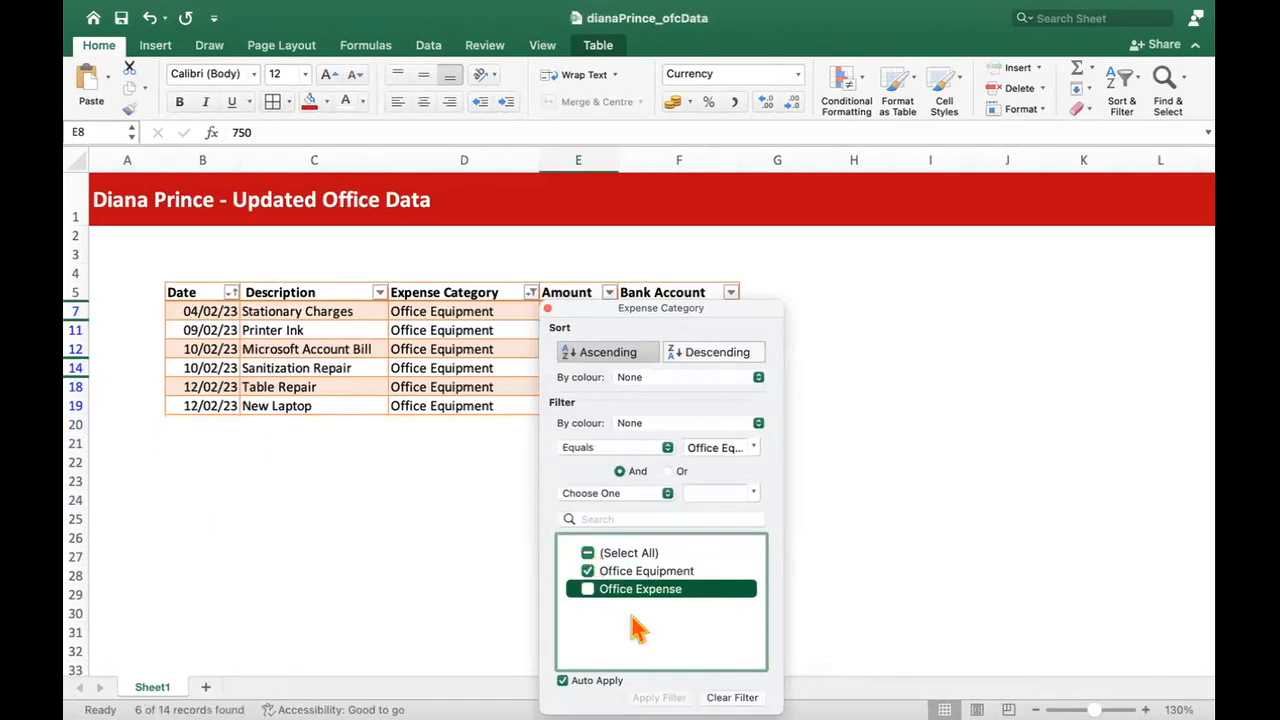
pyautogui.click(908, 531)
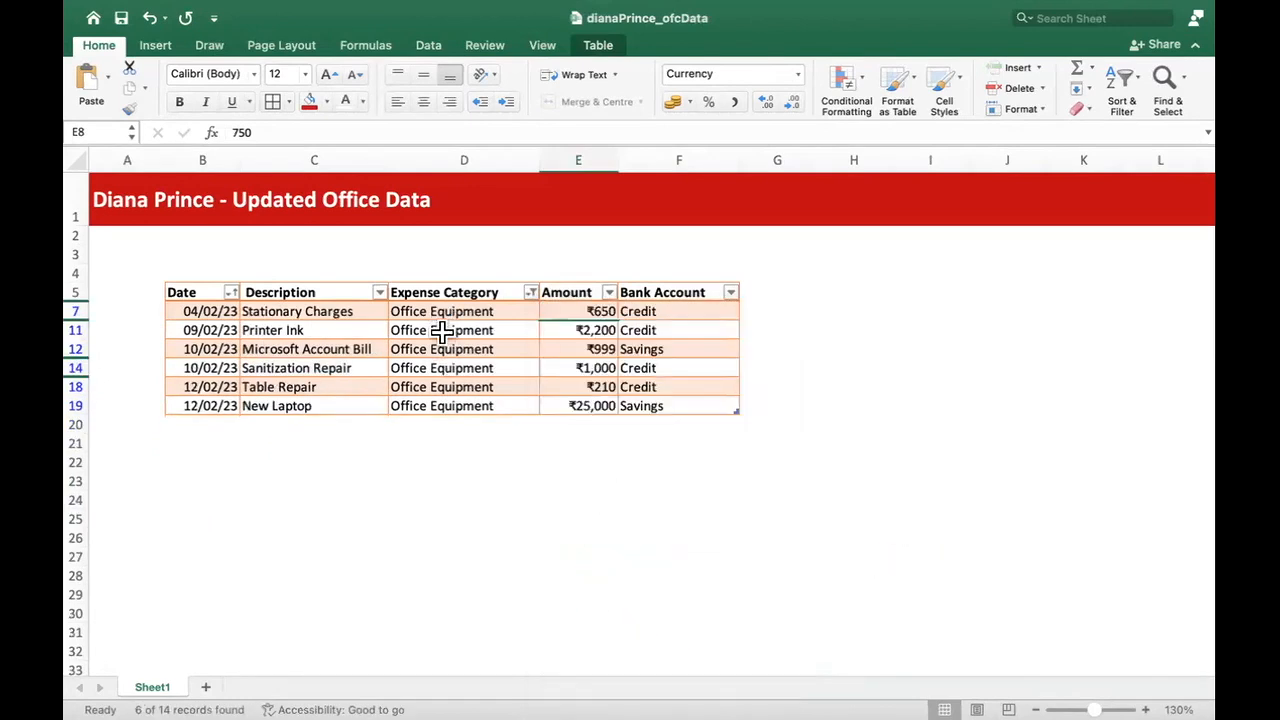
# Step: Examine the filtered Office Equipment records, including their descriptions, amounts and bank accounts
pyautogui.click(794, 406)
pyautogui.moveTo(280, 311); pyautogui.dragTo(359, 426)
pyautogui.click(381, 462)
pyautogui.click(263, 403)
pyautogui.click(270, 389)
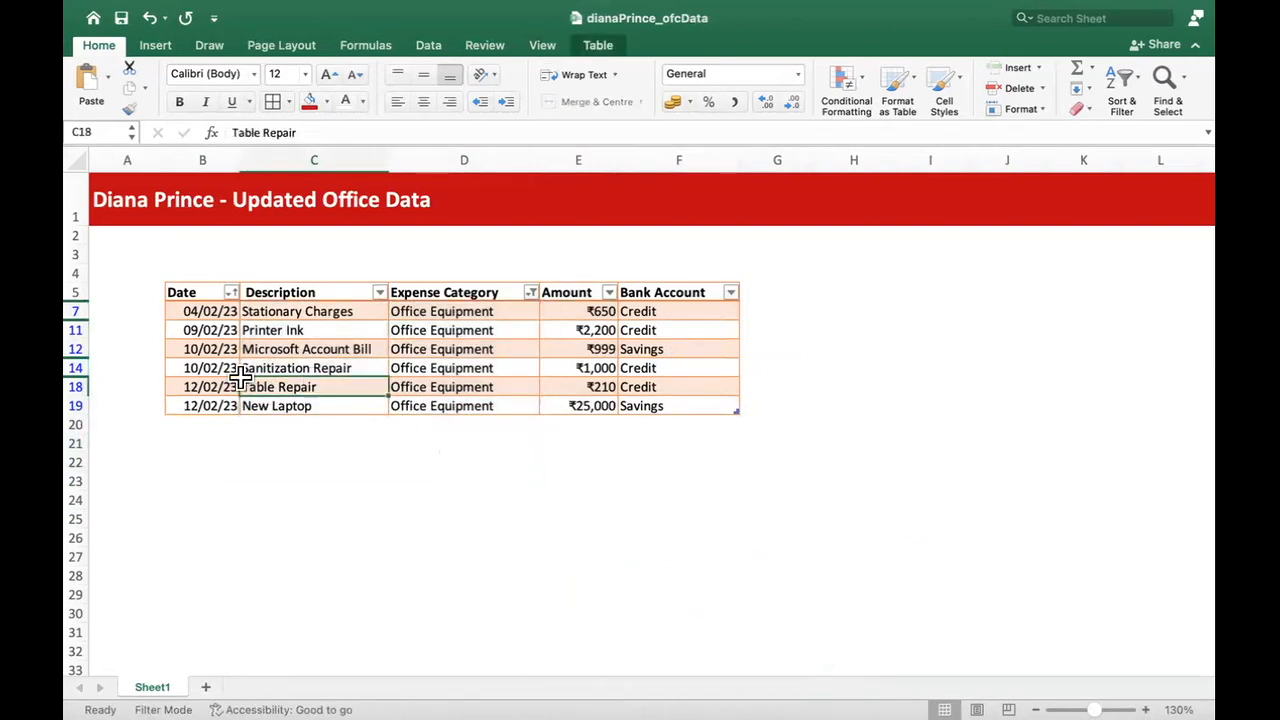
pyautogui.click(270, 368)
pyautogui.click(285, 349)
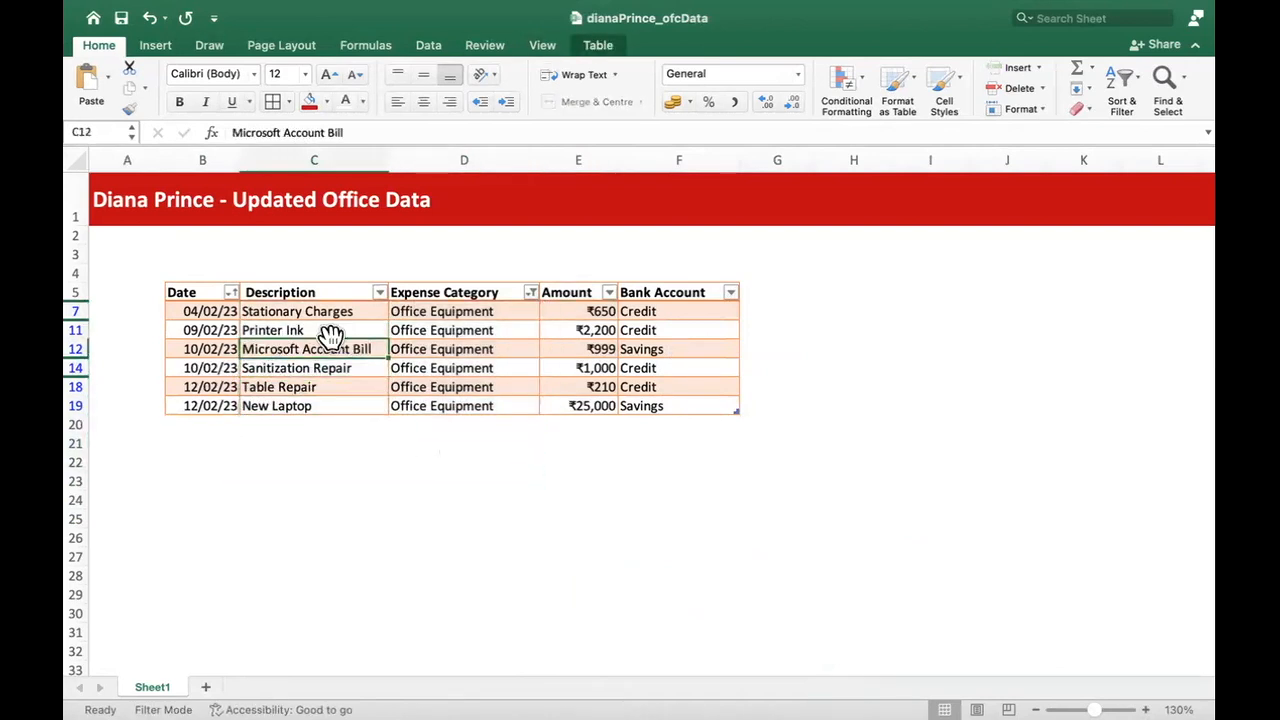
pyautogui.click(318, 331)
pyautogui.click(629, 457)
pyautogui.moveTo(340, 334); pyautogui.dragTo(690, 406)
pyautogui.click(925, 461)
pyautogui.click(640, 335)
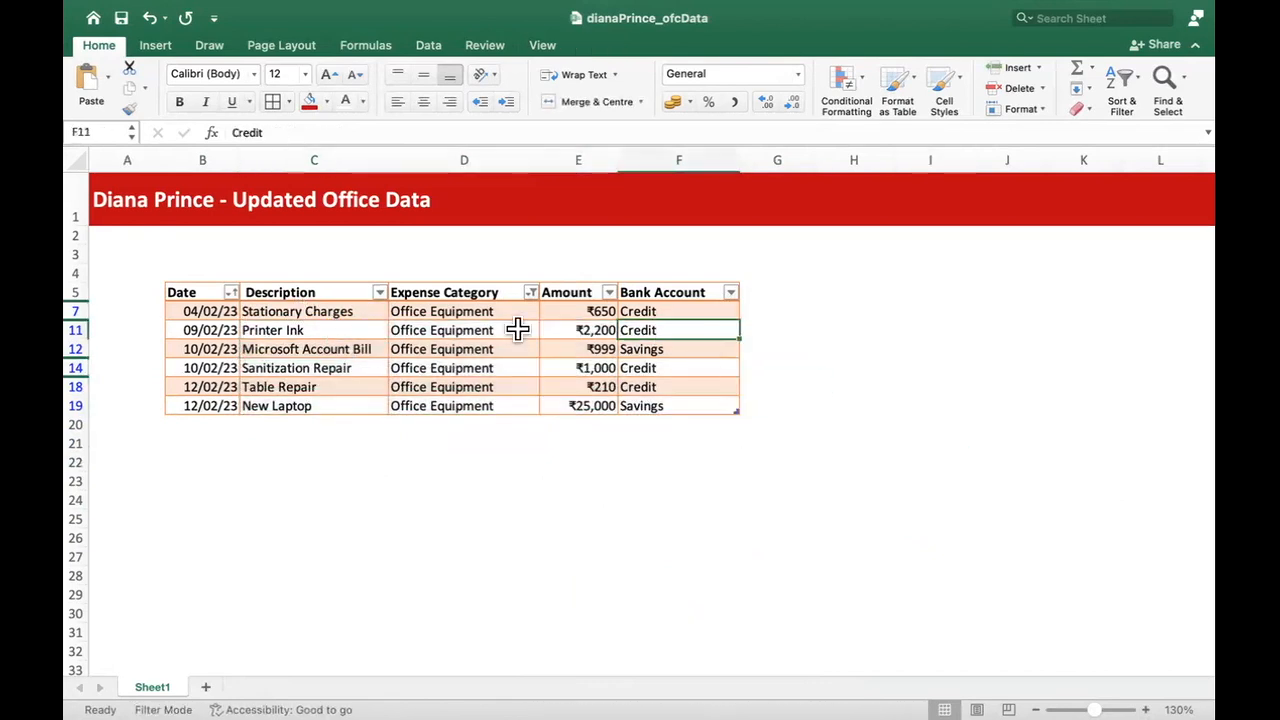
# Step: Clear the Expense Category filter to bring back all expense records
pyautogui.click(531, 292)
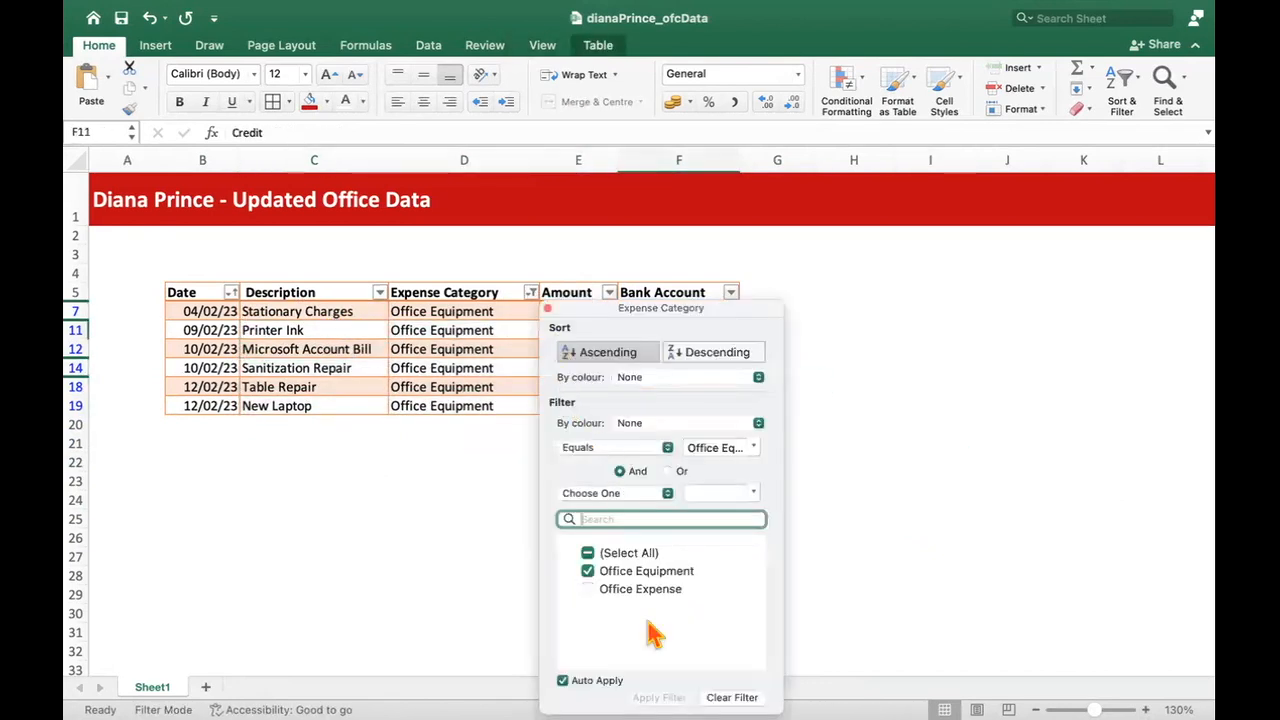
pyautogui.click(735, 697)
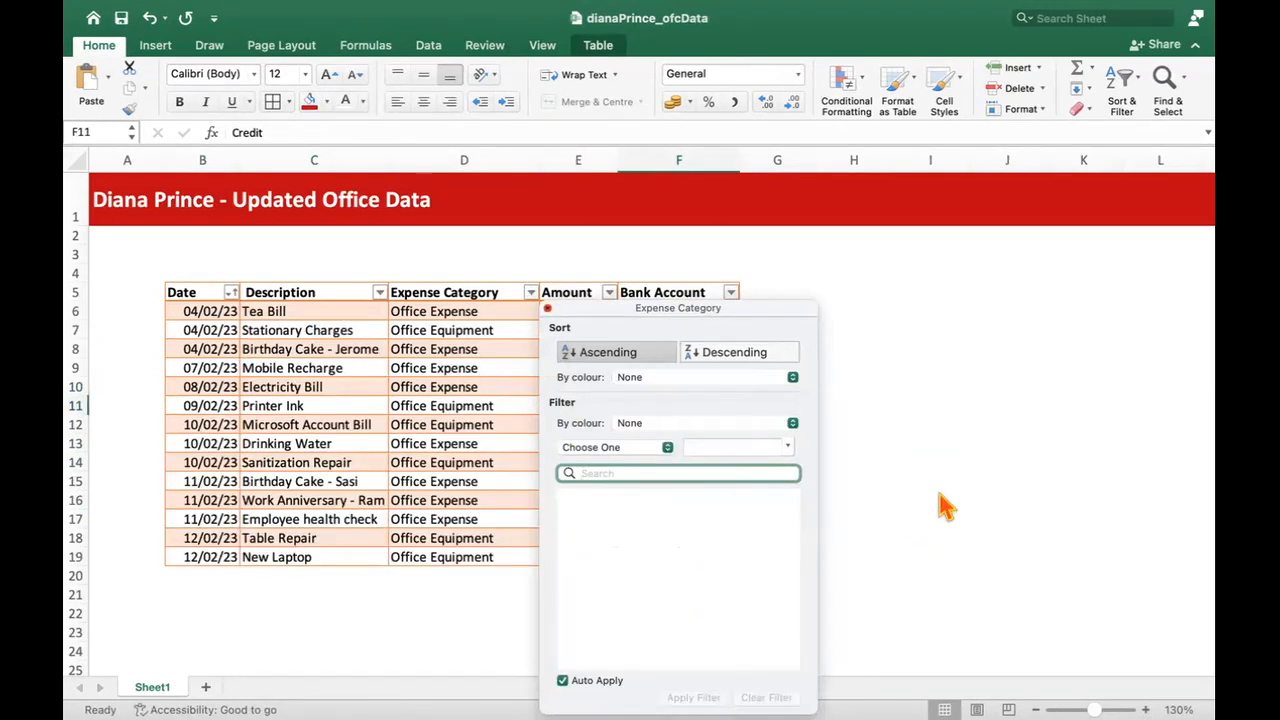
pyautogui.press('Escape')
pyautogui.press('Left')
pyautogui.press('Left')
pyautogui.click(480, 367)
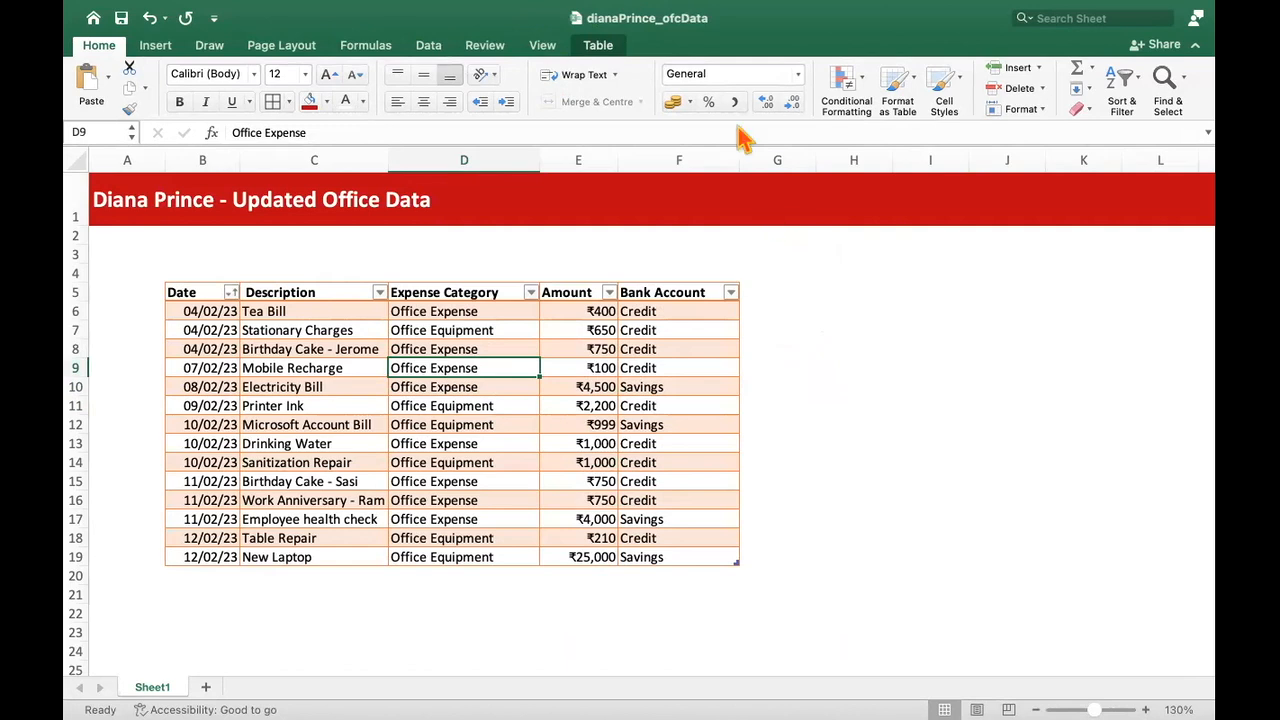
# Step: Review the sort and filter options offered for the Expense Category column
pyautogui.click(625, 420)
pyautogui.click(514, 364)
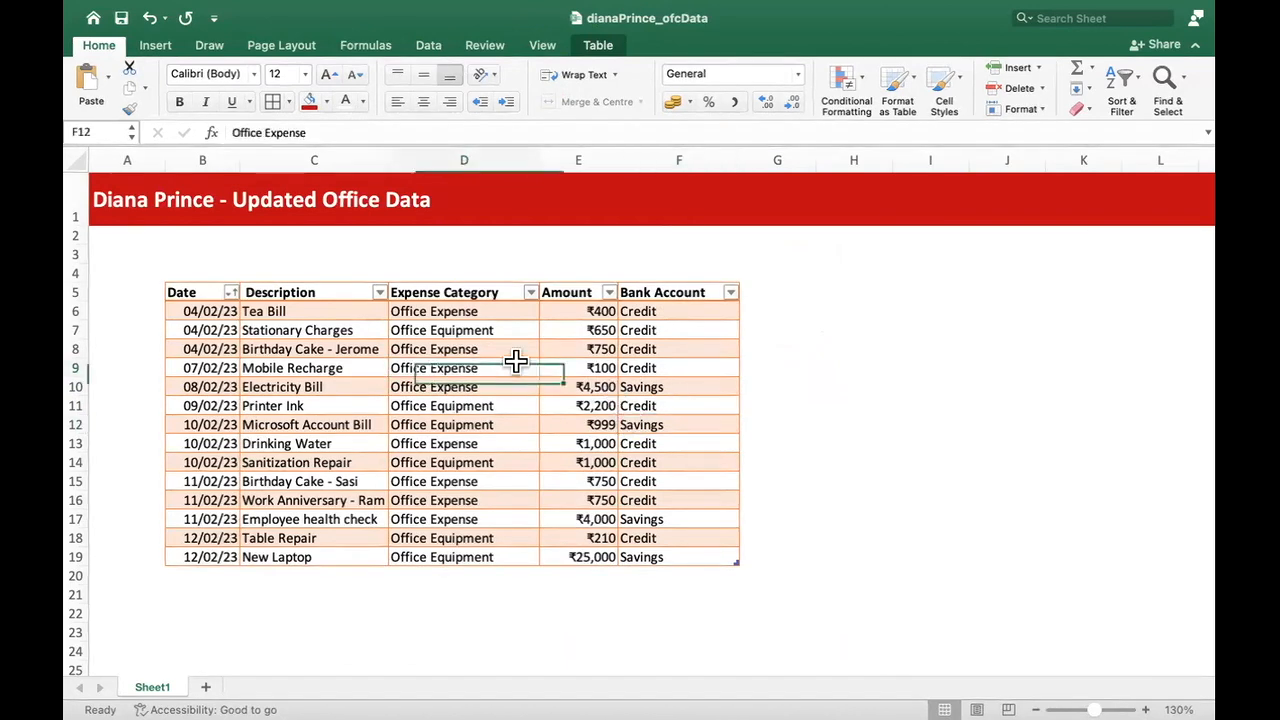
pyautogui.click(530, 292)
pyautogui.click(503, 406)
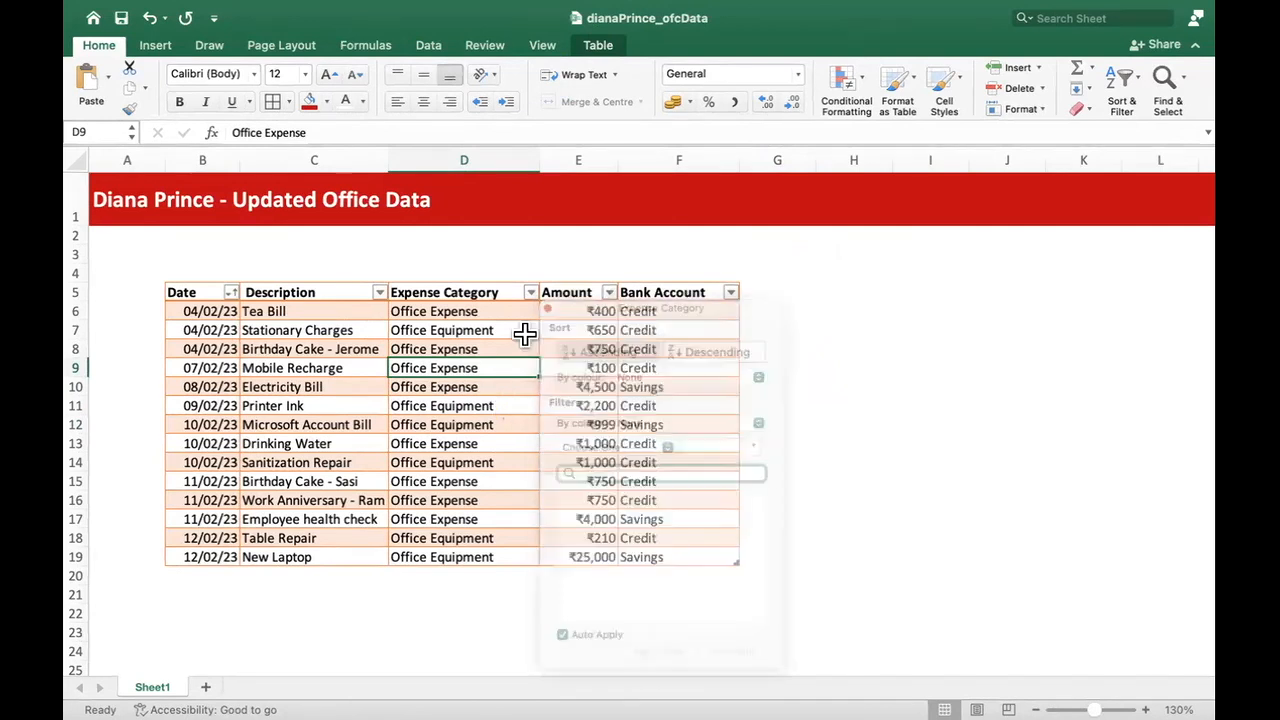
pyautogui.click(532, 296)
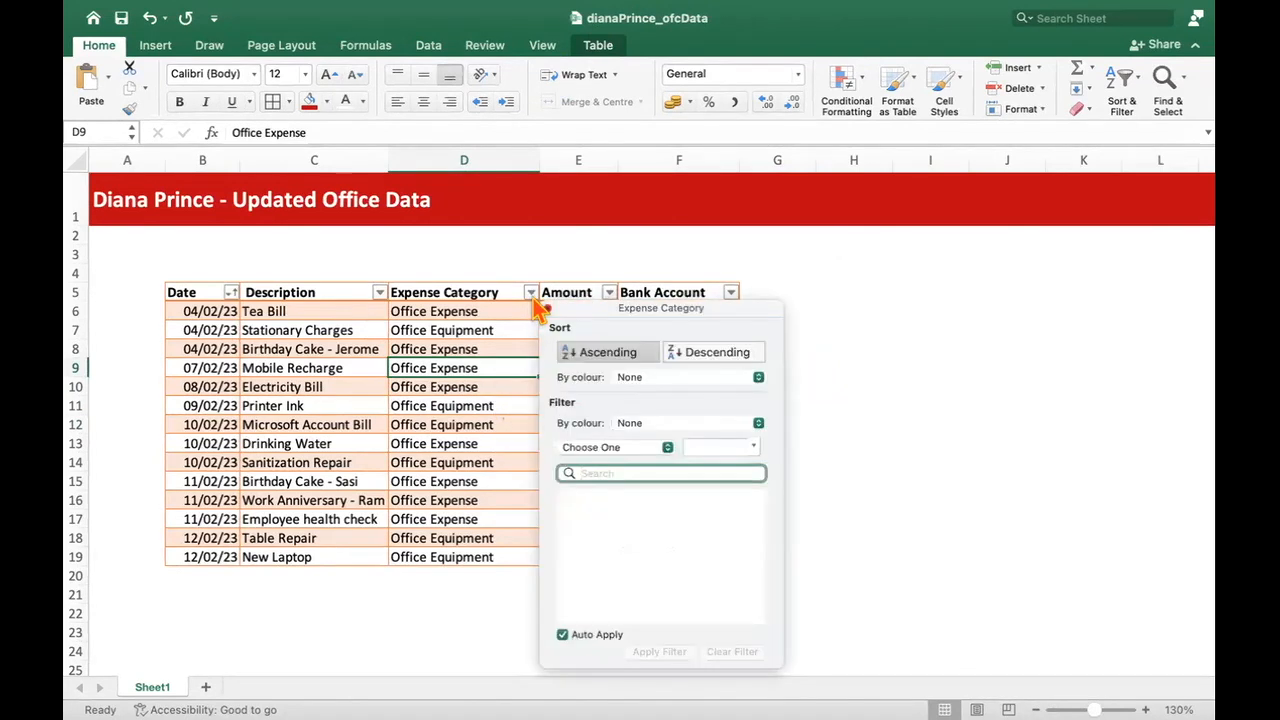
pyautogui.click(532, 296)
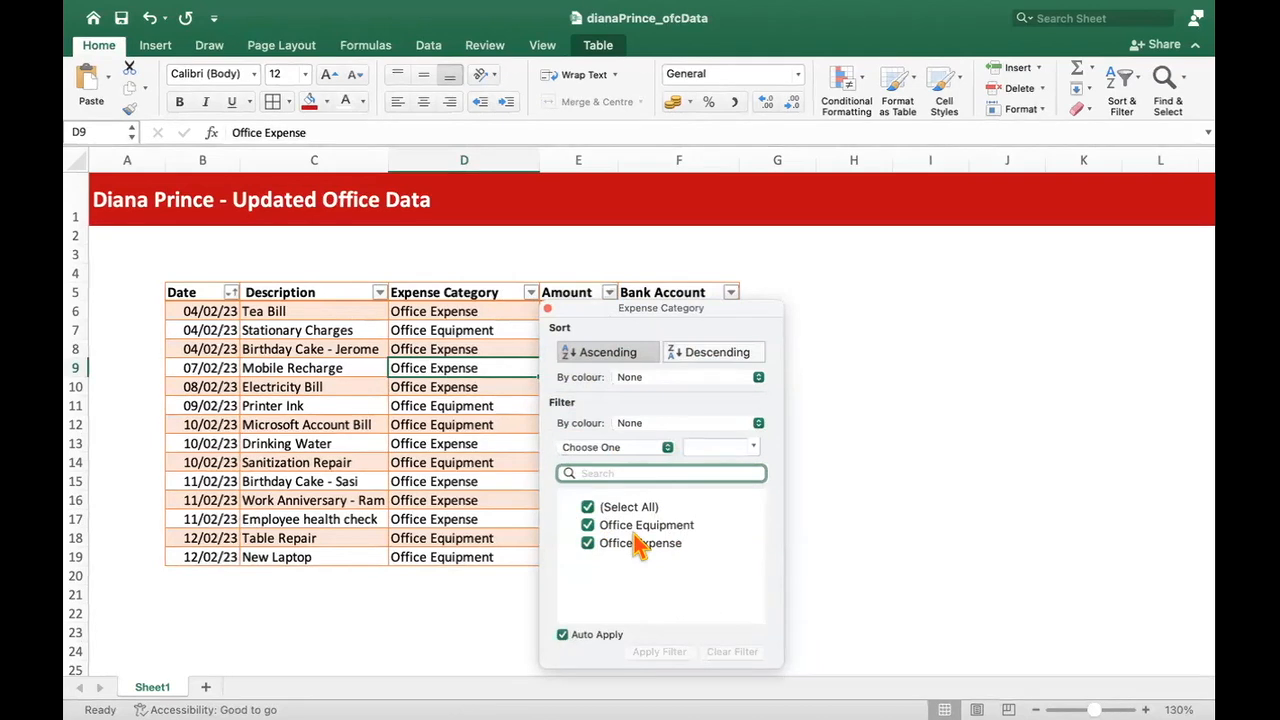
pyautogui.click(991, 466)
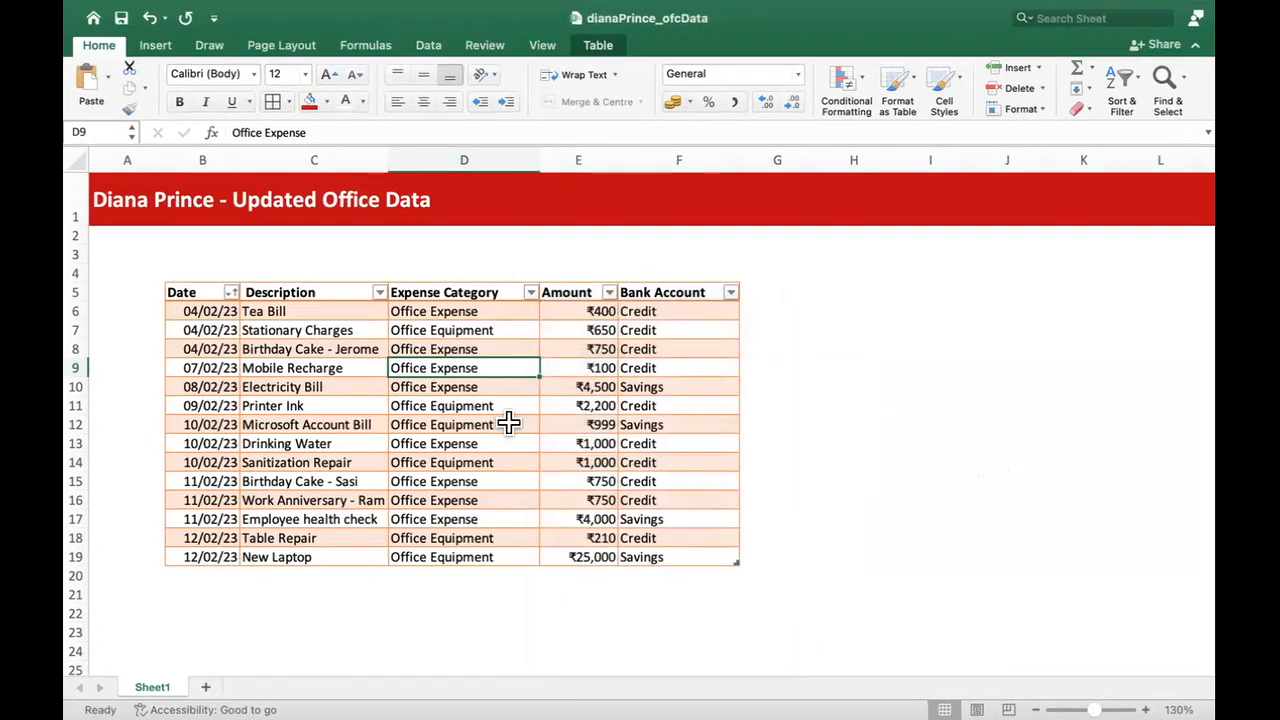
pyautogui.moveTo(645, 436); pyautogui.dragTo(712, 425)
pyautogui.click(820, 408)
pyautogui.click(728, 351)
pyautogui.click(440, 500)
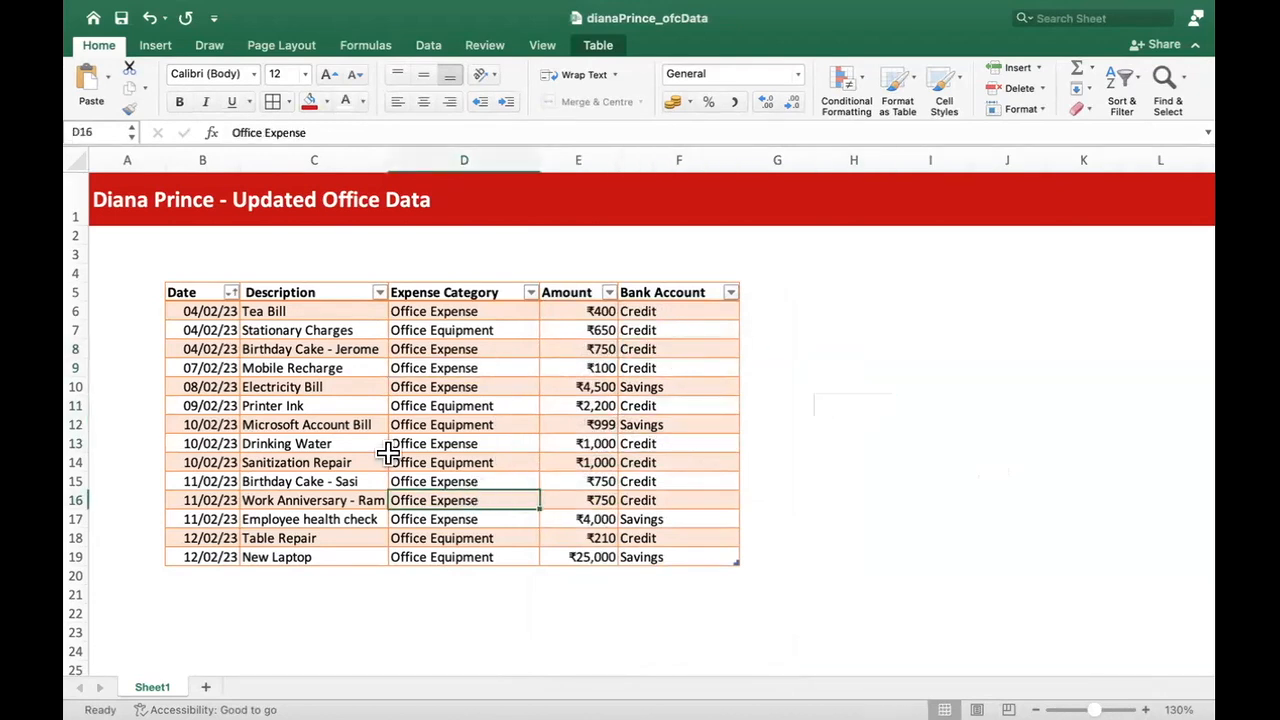
pyautogui.click(850, 475)
pyautogui.click(785, 348)
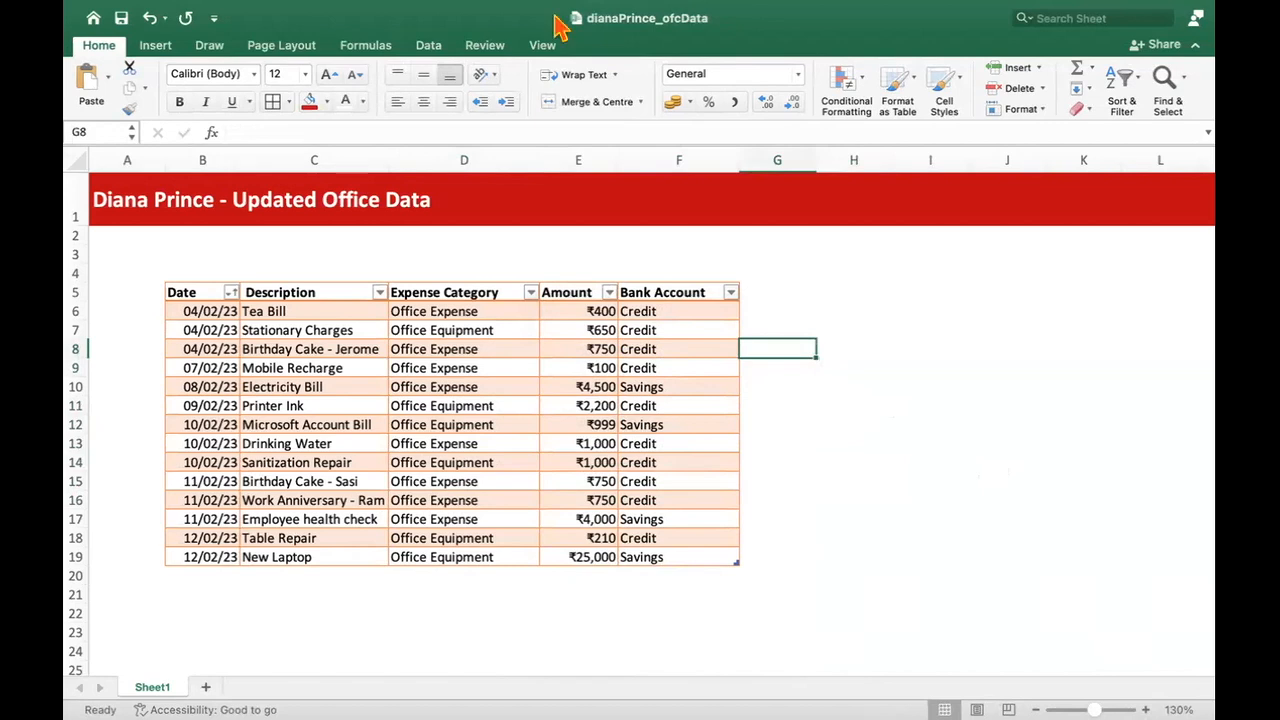
pyautogui.moveTo(547, 40)
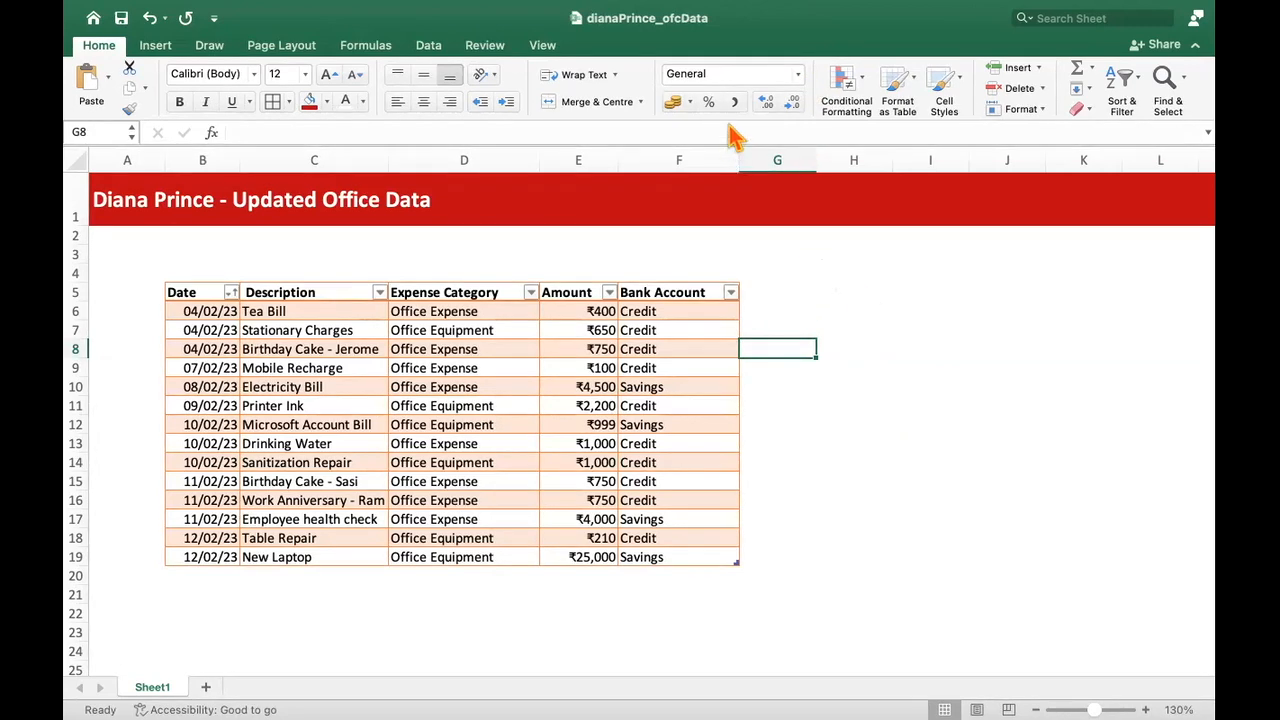
pyautogui.click(866, 461)
pyautogui.click(858, 406)
pyautogui.click(849, 364)
pyautogui.click(836, 331)
pyautogui.click(777, 296)
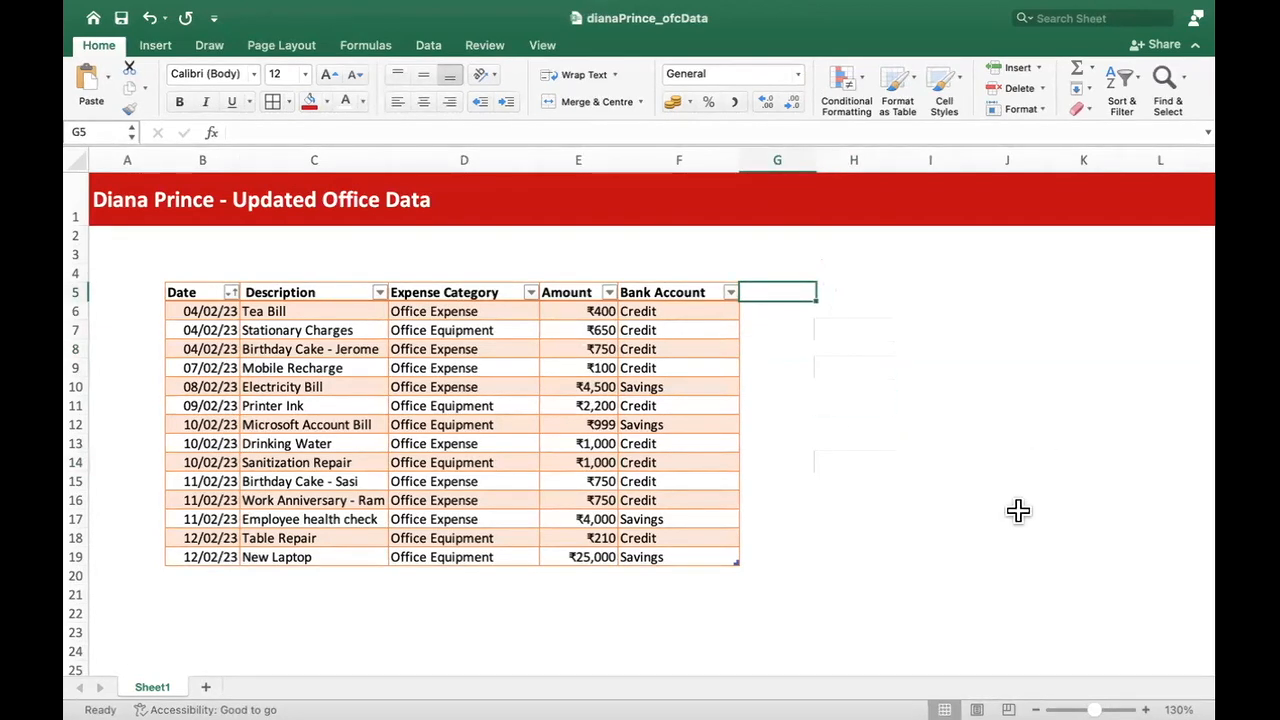
# Step: Add a new worksheet to the workbook and rename Sheet1 as Expense
pyautogui.click(206, 688)
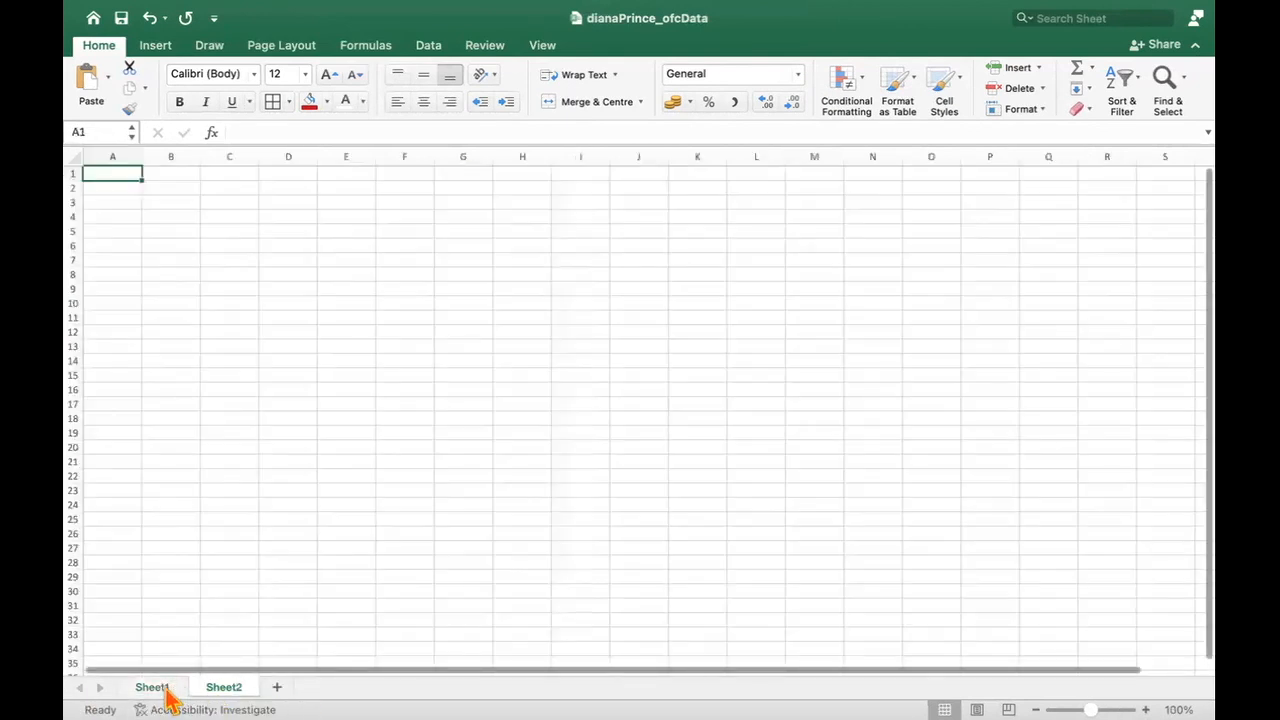
pyautogui.click(158, 688)
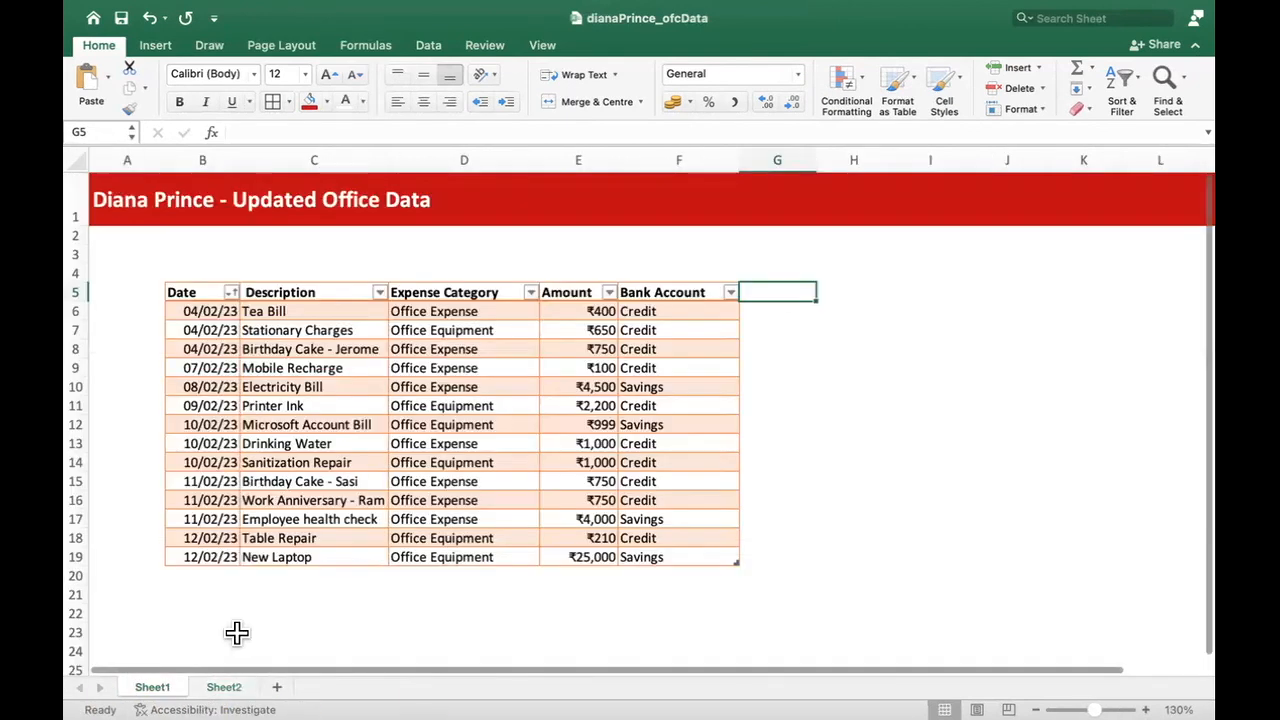
pyautogui.doubleClick(155, 688)
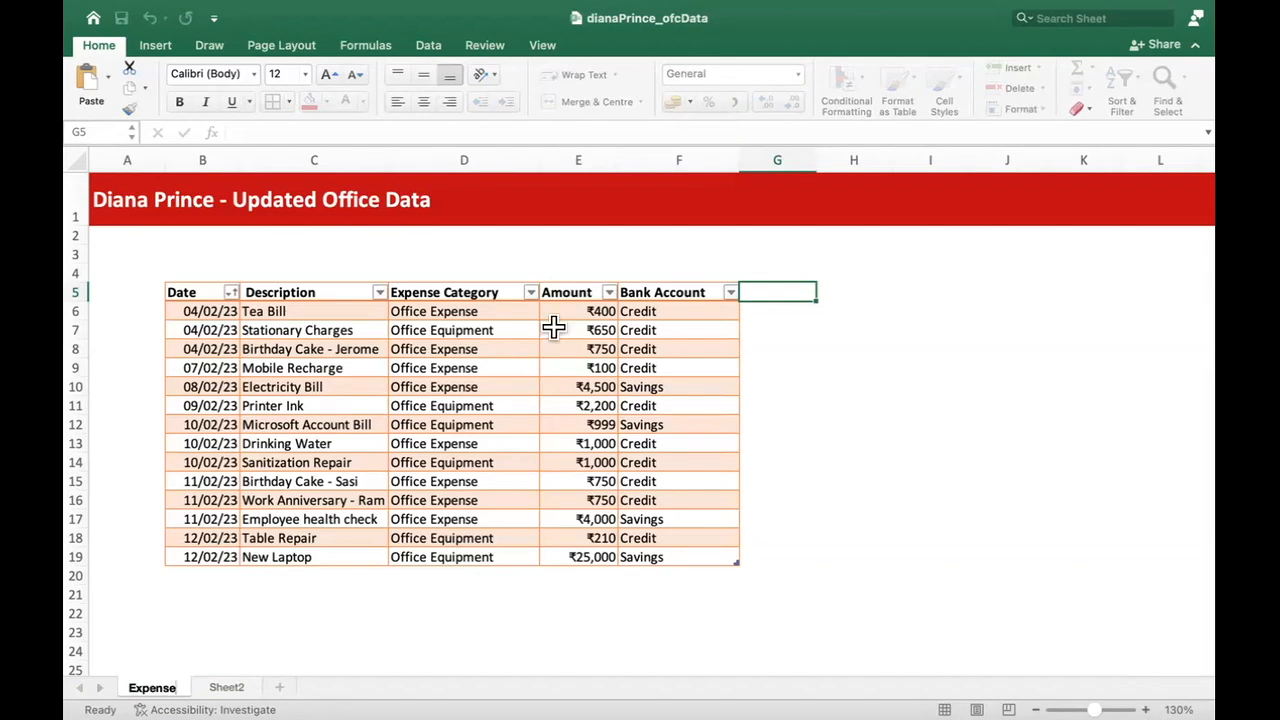
# Step: Rename Sheet2 as Summary
pyautogui.click(226, 688)
pyautogui.doubleClick(226, 688)
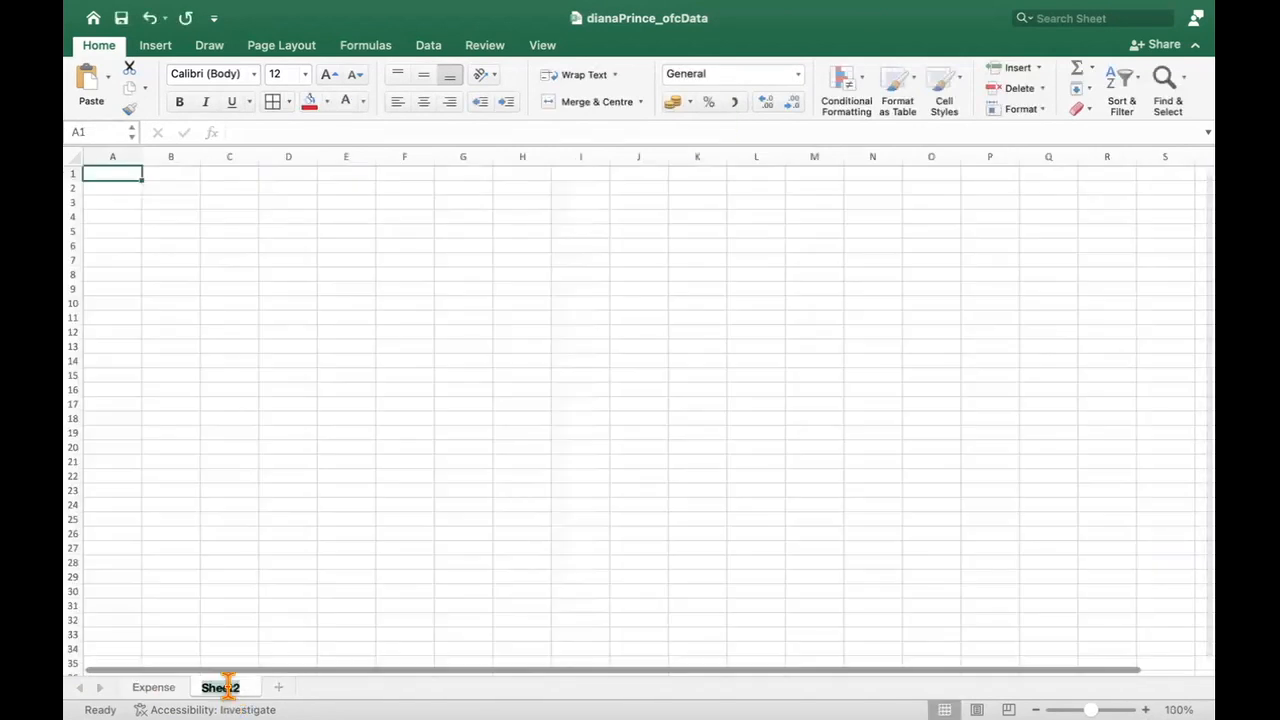
pyautogui.write('Summary')
pyautogui.press('Return')
pyautogui.click(580, 416)
# Step: Enter the label Total Expense in cell C4 of the Summary sheet and widen column C to fit it
pyautogui.click(265, 258)
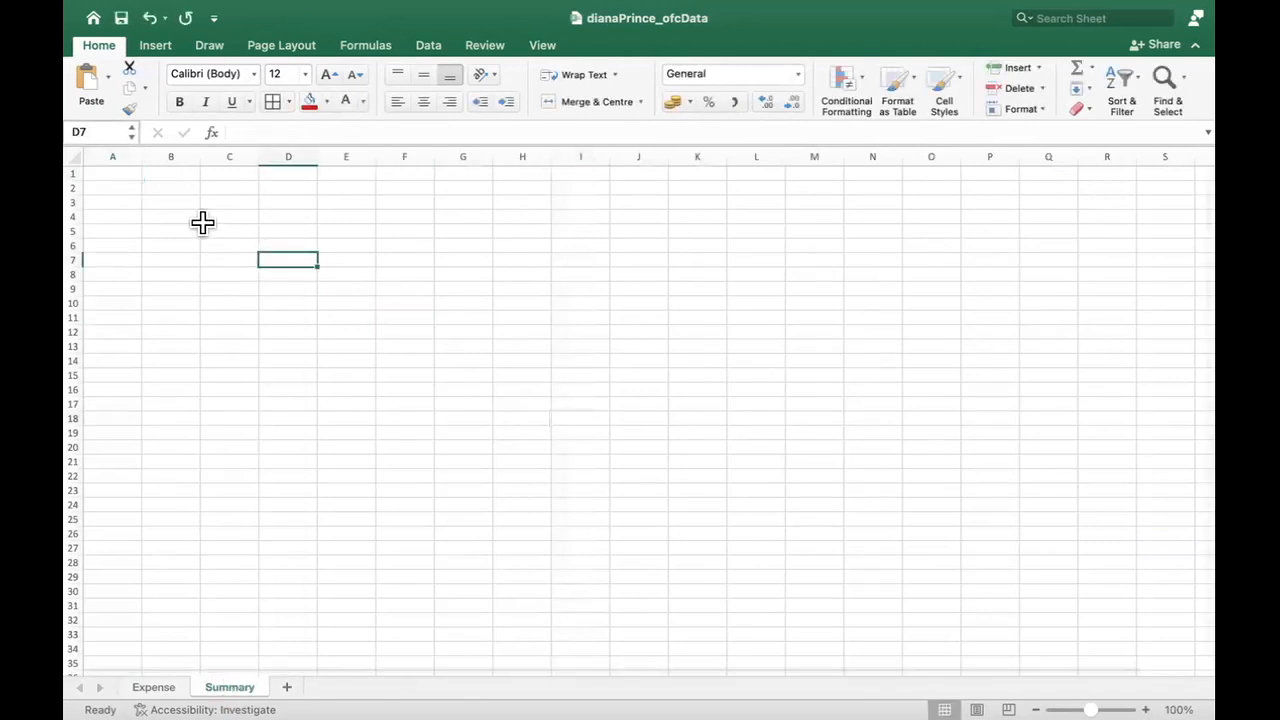
pyautogui.click(203, 221)
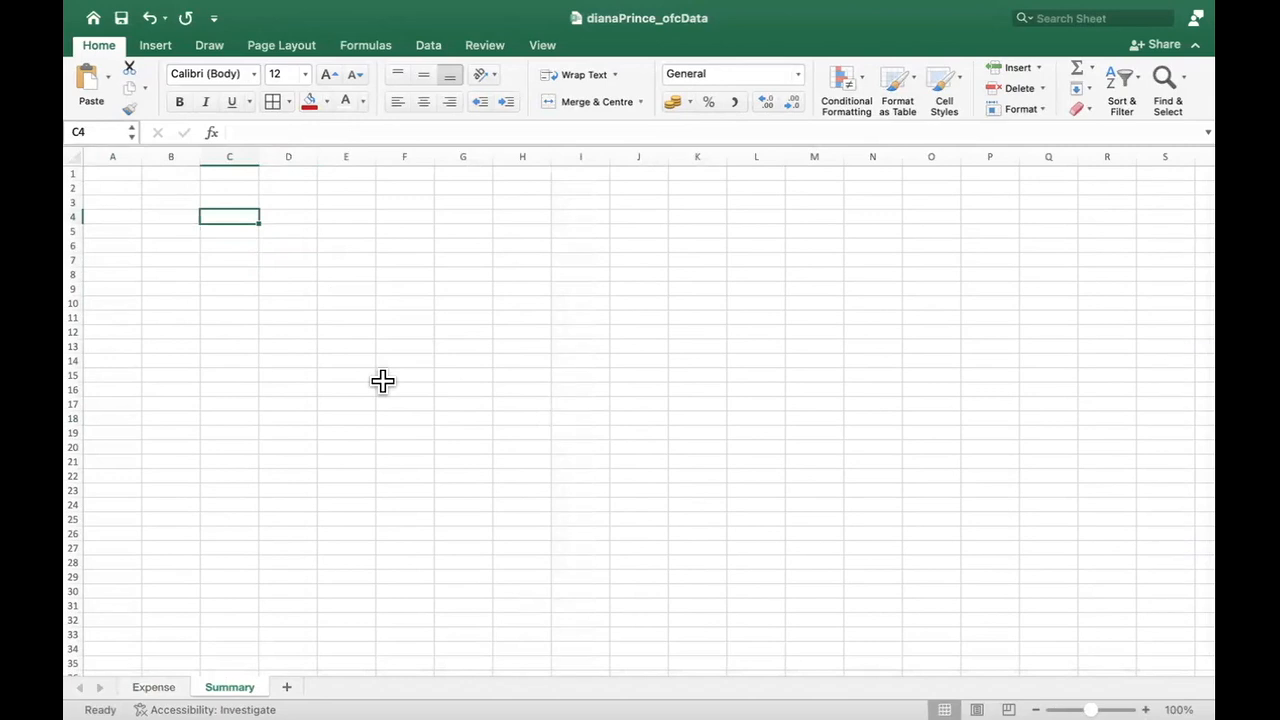
pyautogui.click(151, 687)
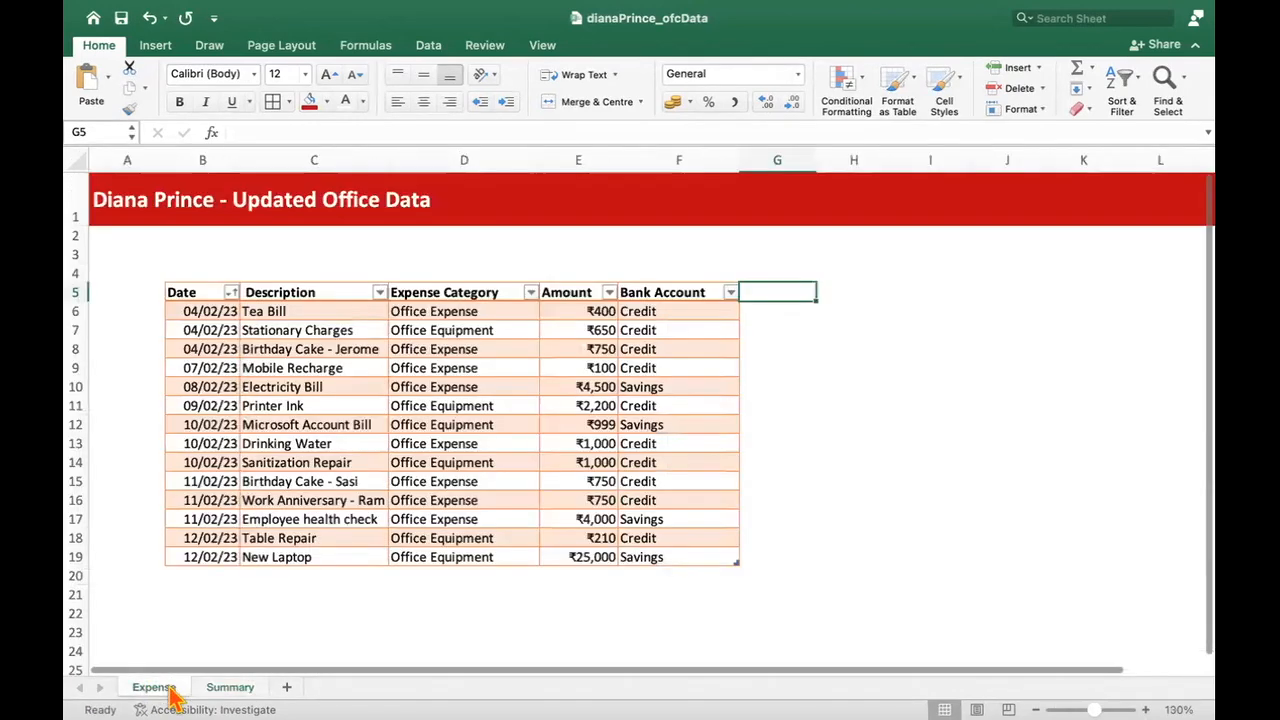
pyautogui.click(230, 687)
pyautogui.write('Total Expense')
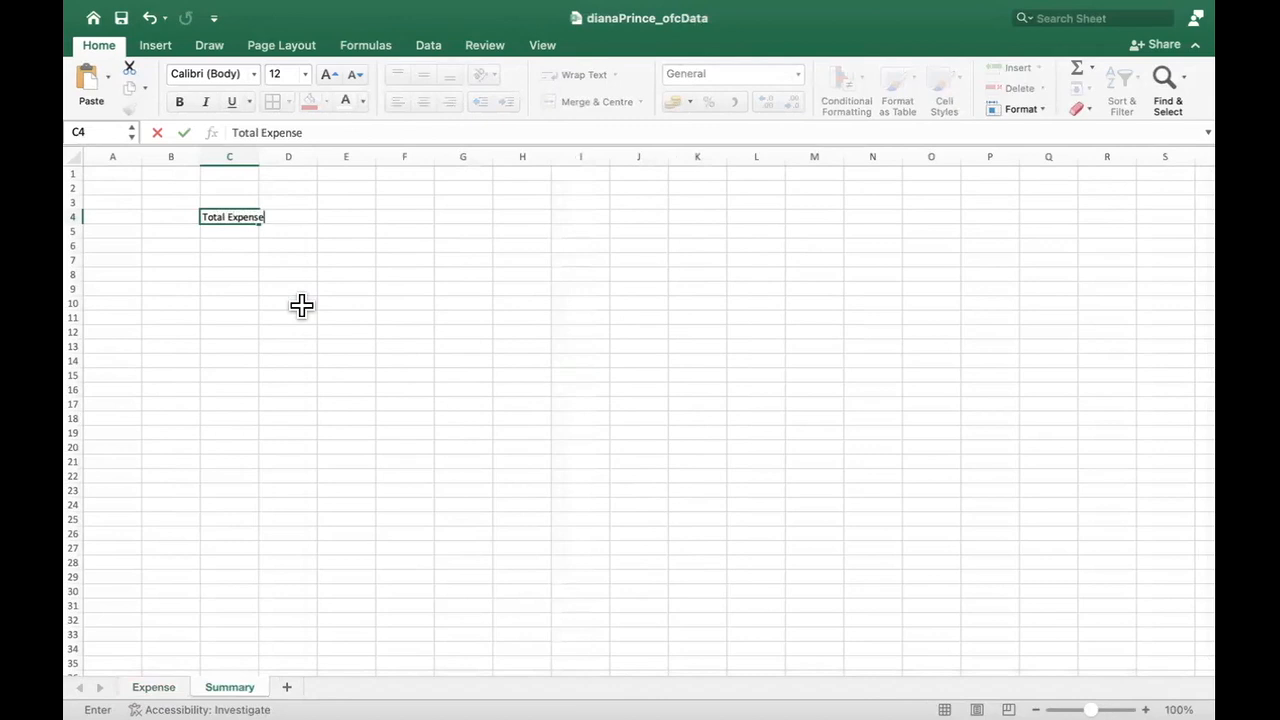
pyautogui.press('Tab')
pyautogui.moveTo(259, 157); pyautogui.dragTo(308, 158)
pyautogui.click(238, 269)
# Step: Enter the label Total Counts in cell C5 and slightly widen column D
pyautogui.click(250, 232)
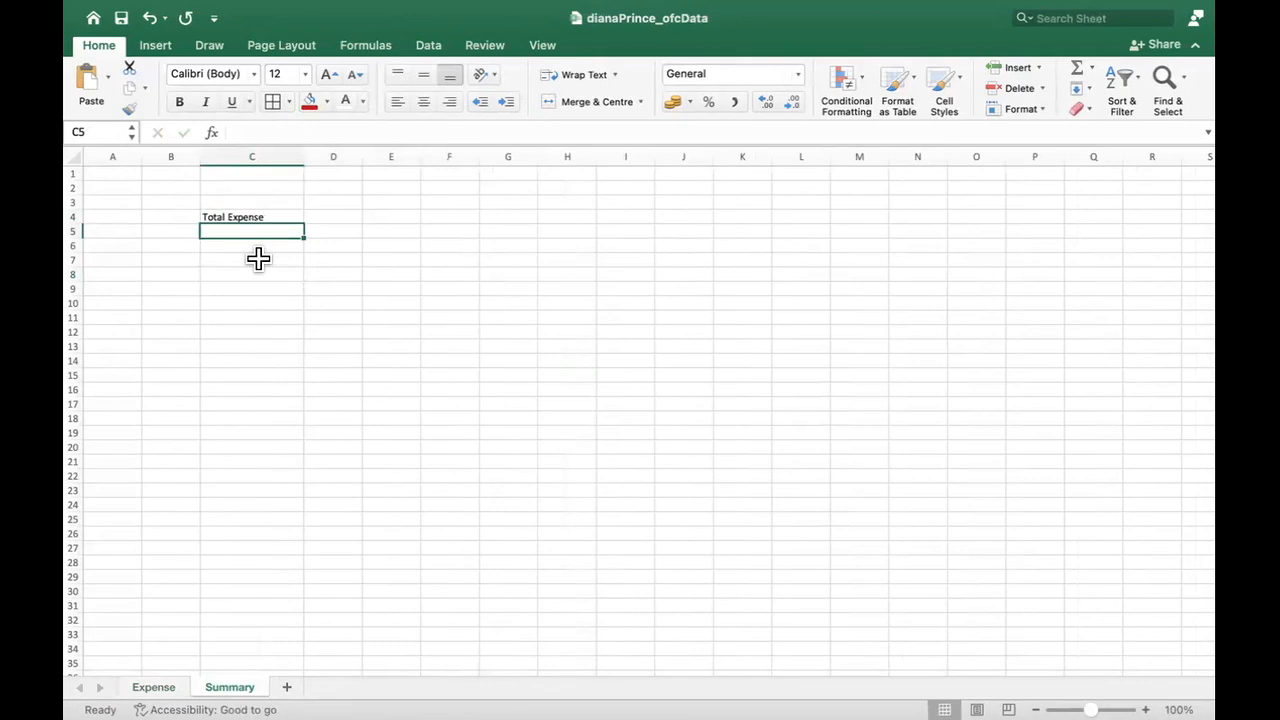
pyautogui.write('T')
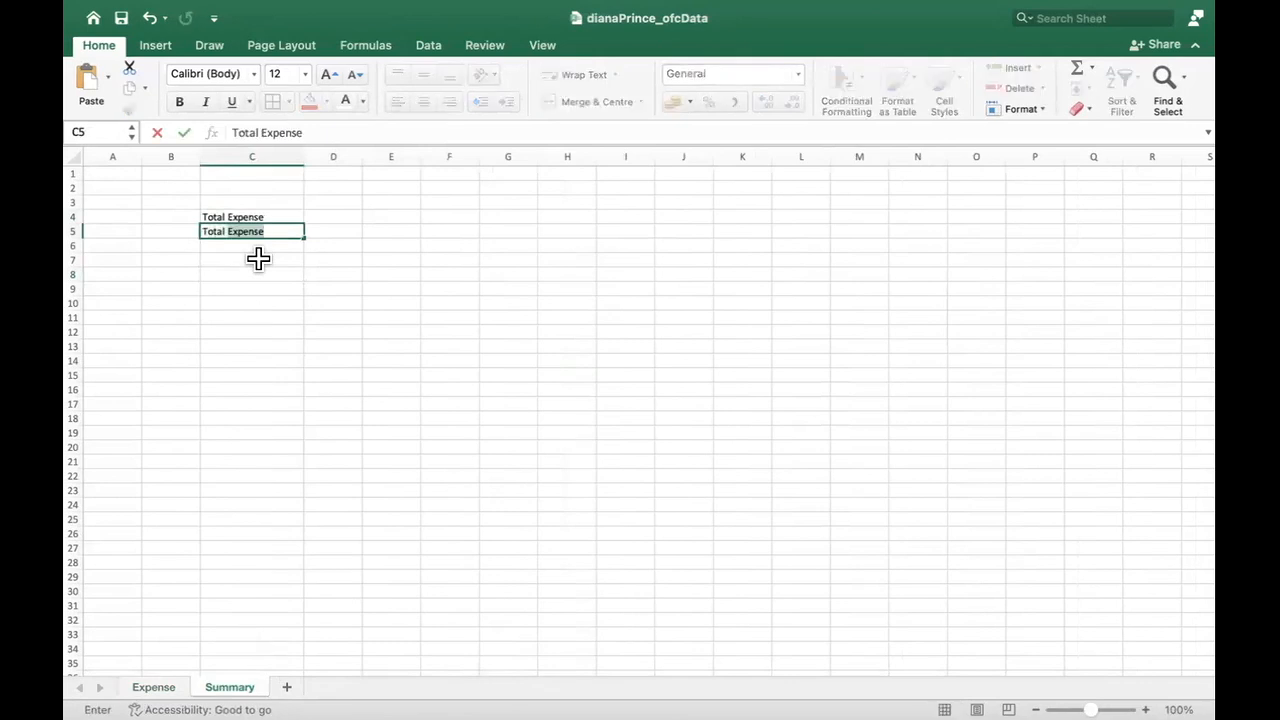
pyautogui.write('otal Counts')
pyautogui.press('Tab')
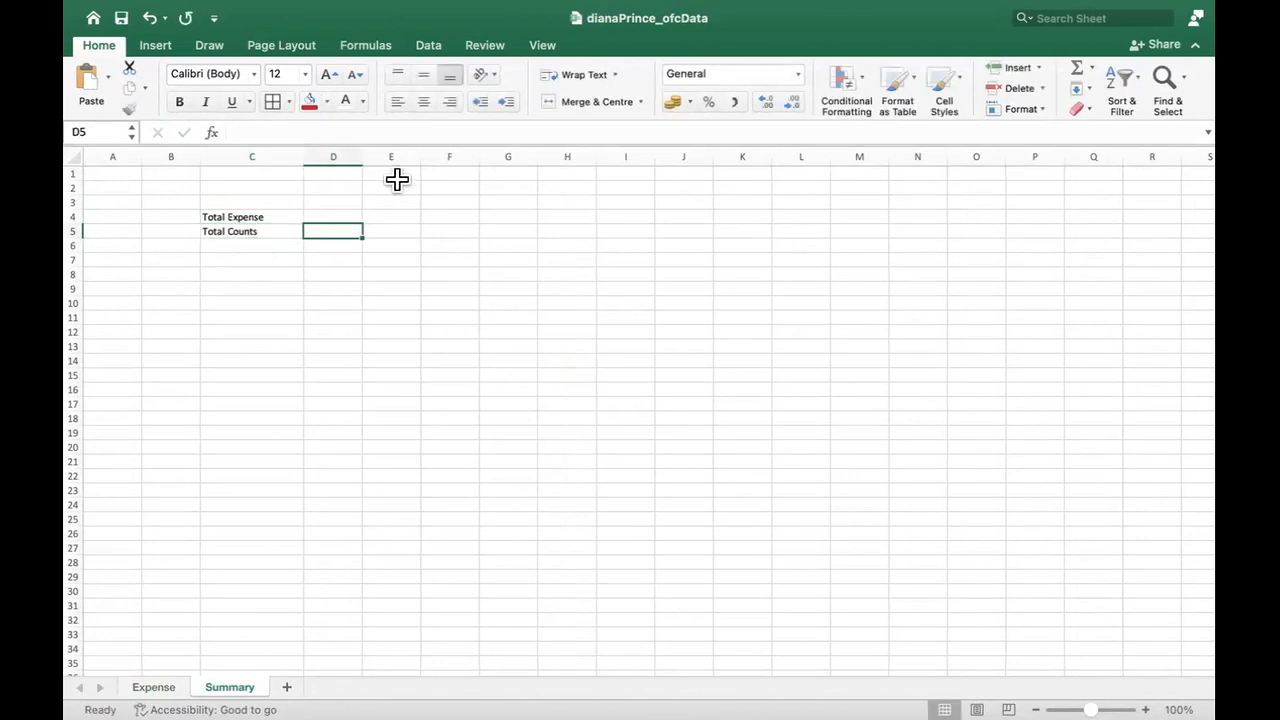
pyautogui.moveTo(363, 157); pyautogui.dragTo(379, 160)
# Step: Enter the sample numbers 65, 34, 21 and 1 in cells H4 to H7 of the Summary sheet
pyautogui.click(598, 246)
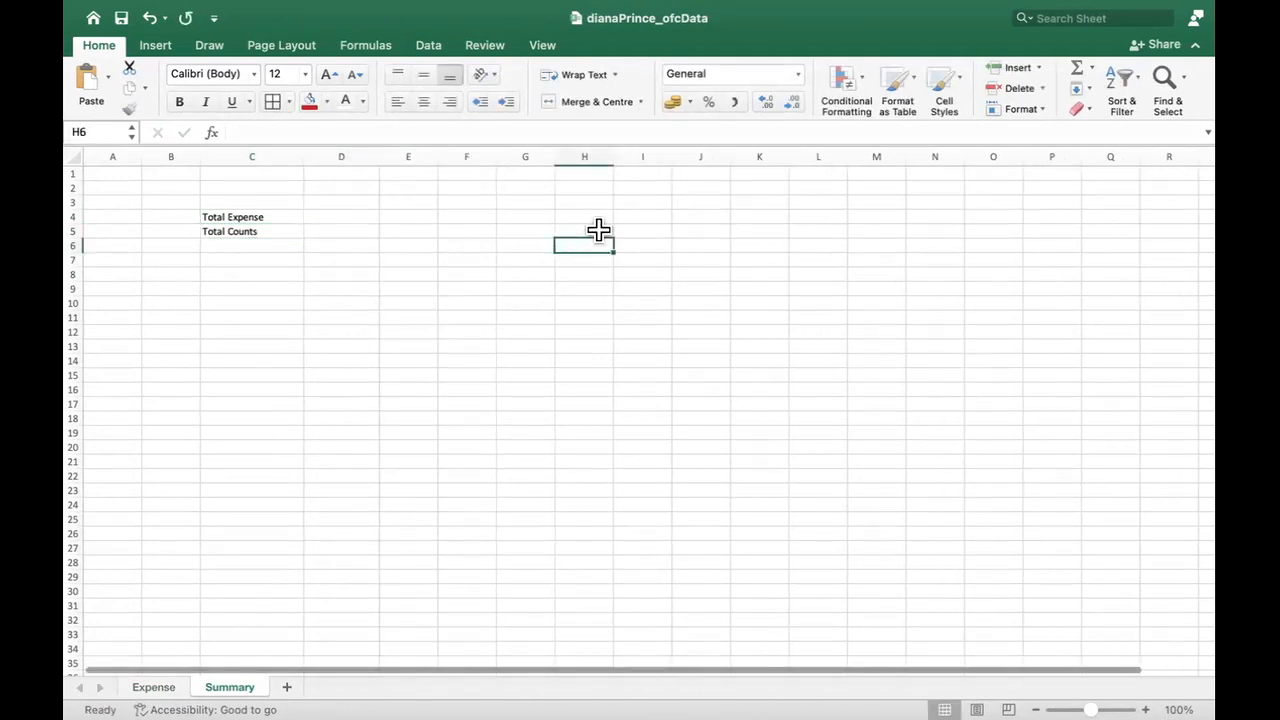
pyautogui.click(598, 218)
pyautogui.click(185, 688)
pyautogui.click(230, 688)
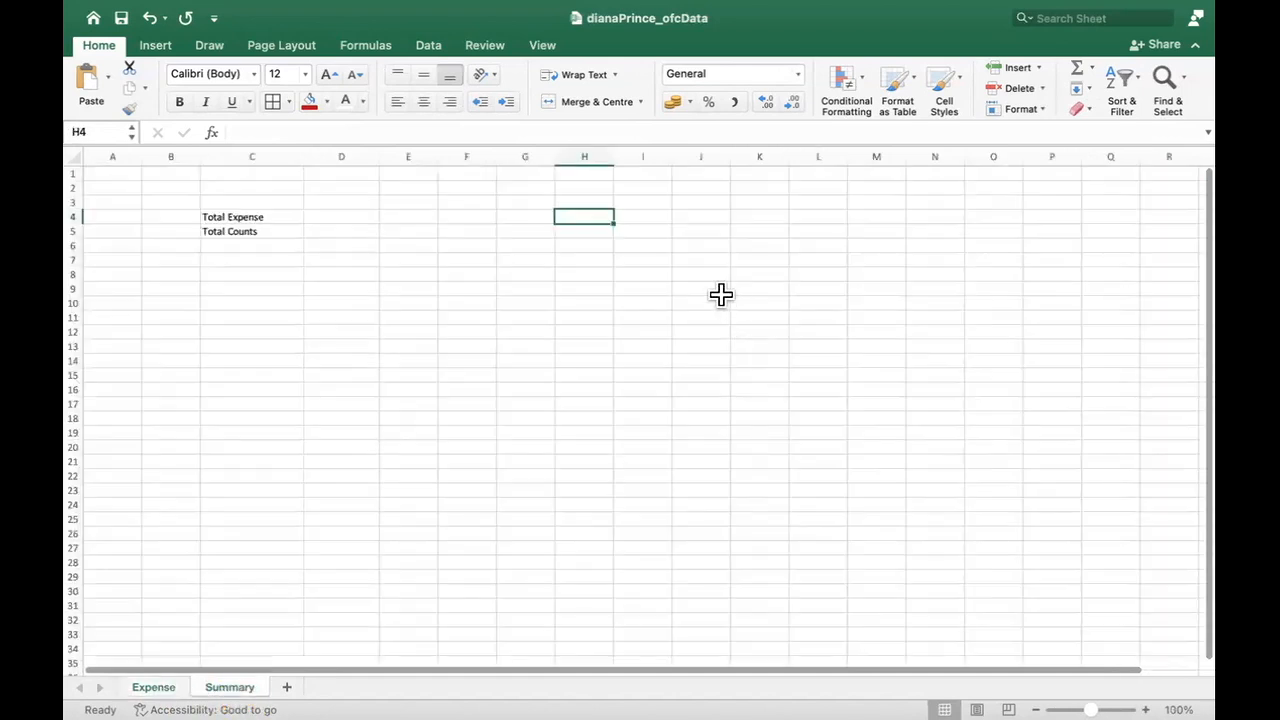
pyautogui.write('65')
pyautogui.press('Return')
pyautogui.write('34')
pyautogui.press('Return')
pyautogui.write('21')
pyautogui.press('Return')
pyautogui.write('1')
pyautogui.press('Return')
pyautogui.click(775, 275)
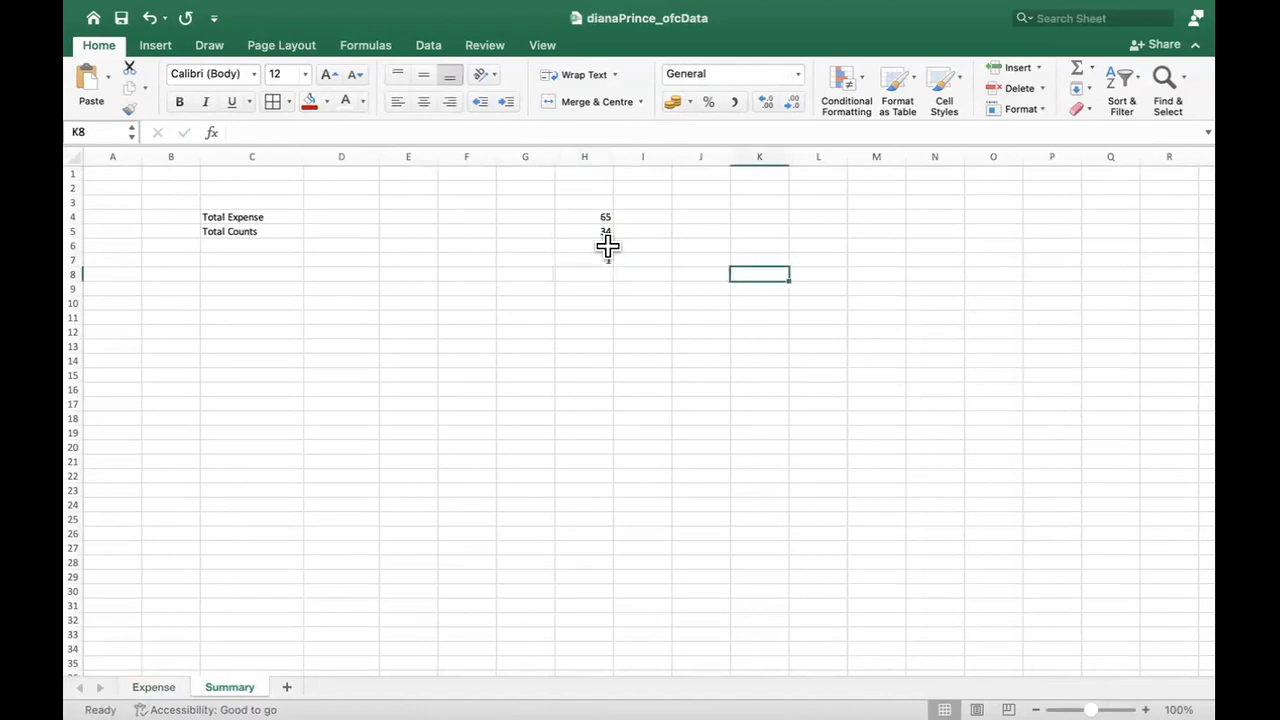
# Step: Enlarge the sheet view to 150% and examine the automatic sum and other statistics for the numbers in H4:H7
pyautogui.moveTo(590, 217); pyautogui.dragTo(592, 263)
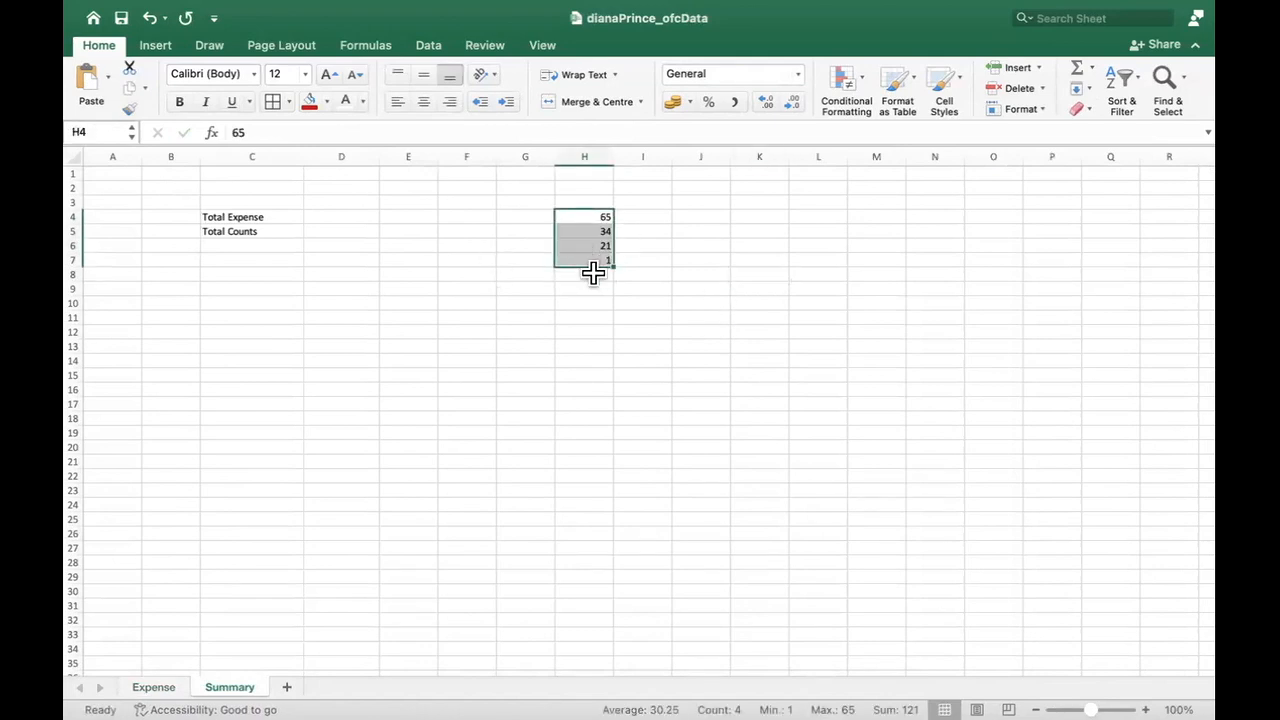
pyautogui.click(1147, 707)
pyautogui.click(1147, 707)
pyautogui.click(1147, 707)
pyautogui.click(1147, 707)
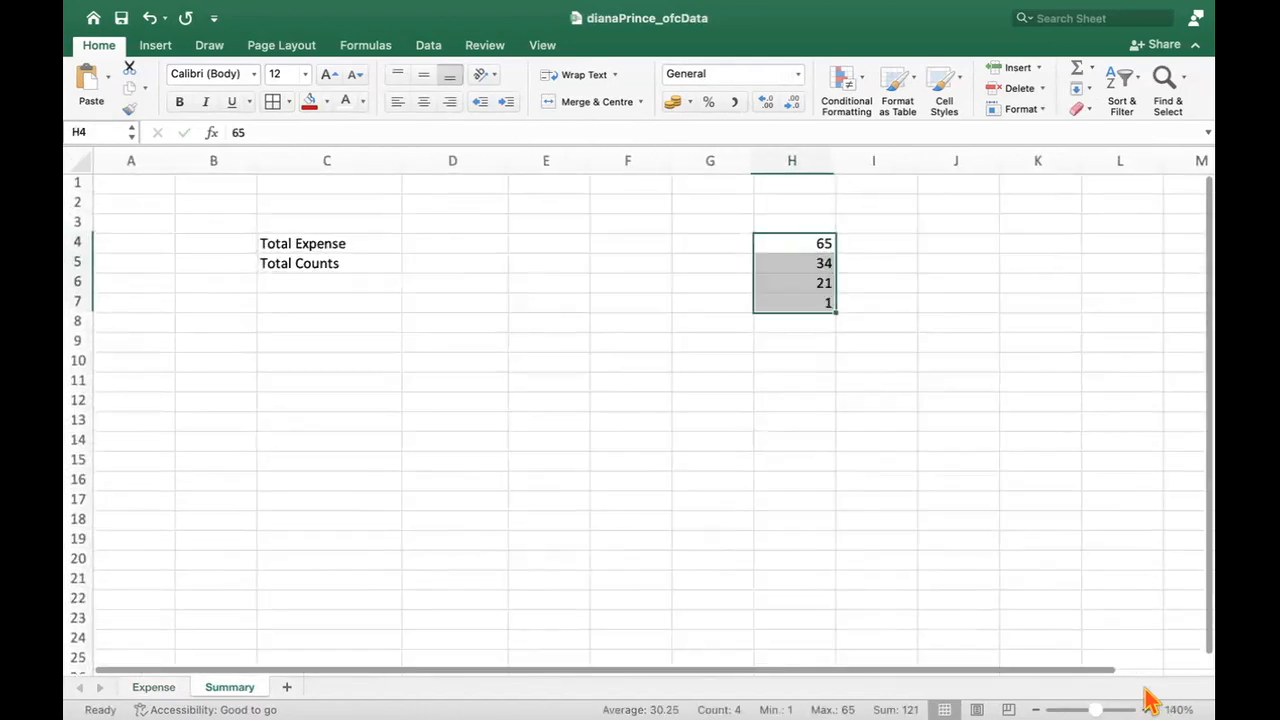
pyautogui.click(1147, 707)
pyautogui.click(1077, 429)
pyautogui.moveTo(837, 251); pyautogui.dragTo(846, 320)
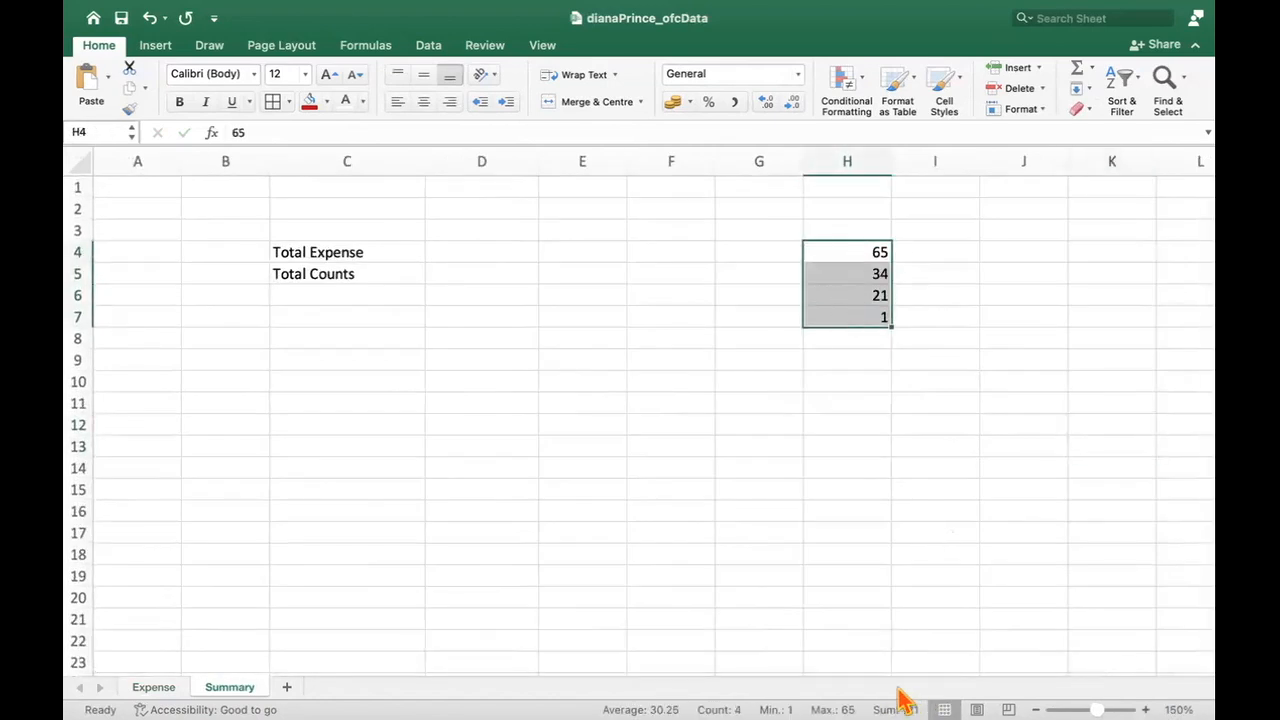
pyautogui.click(925, 535)
# Step: Total the sample numbers in cell H8 with the formula =SUM(H4:H7)
pyautogui.click(860, 339)
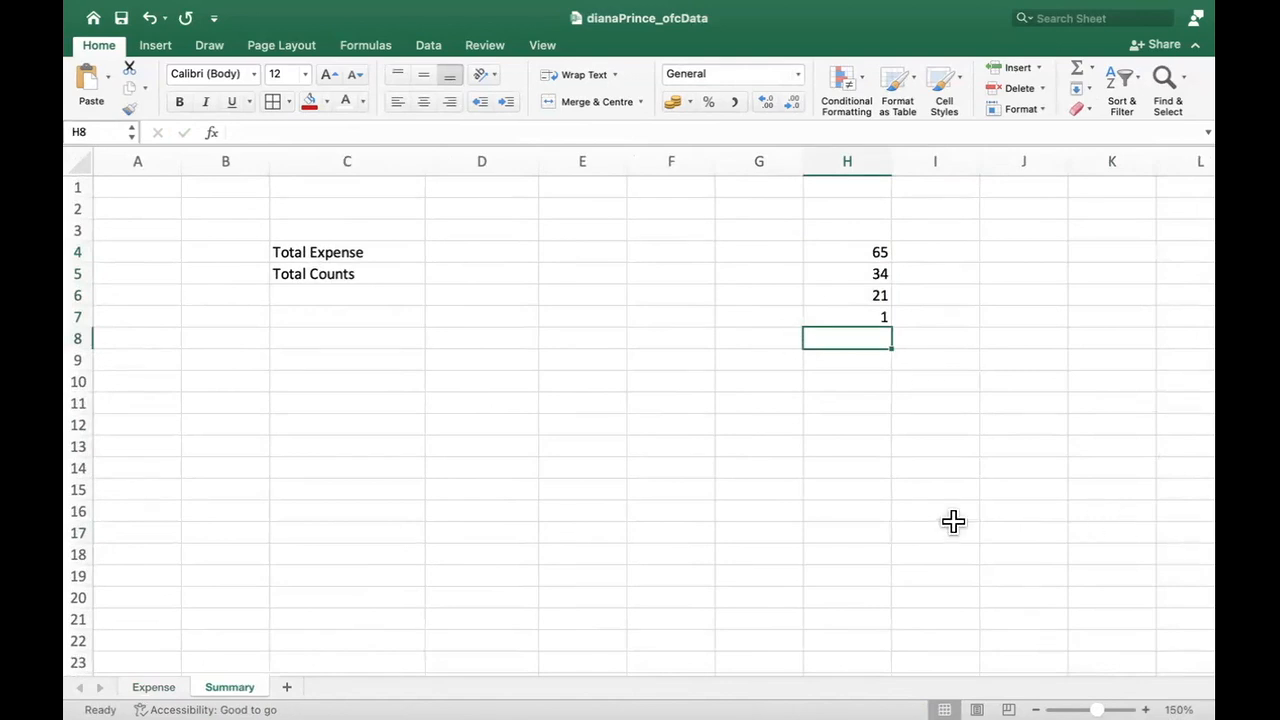
pyautogui.write('=')
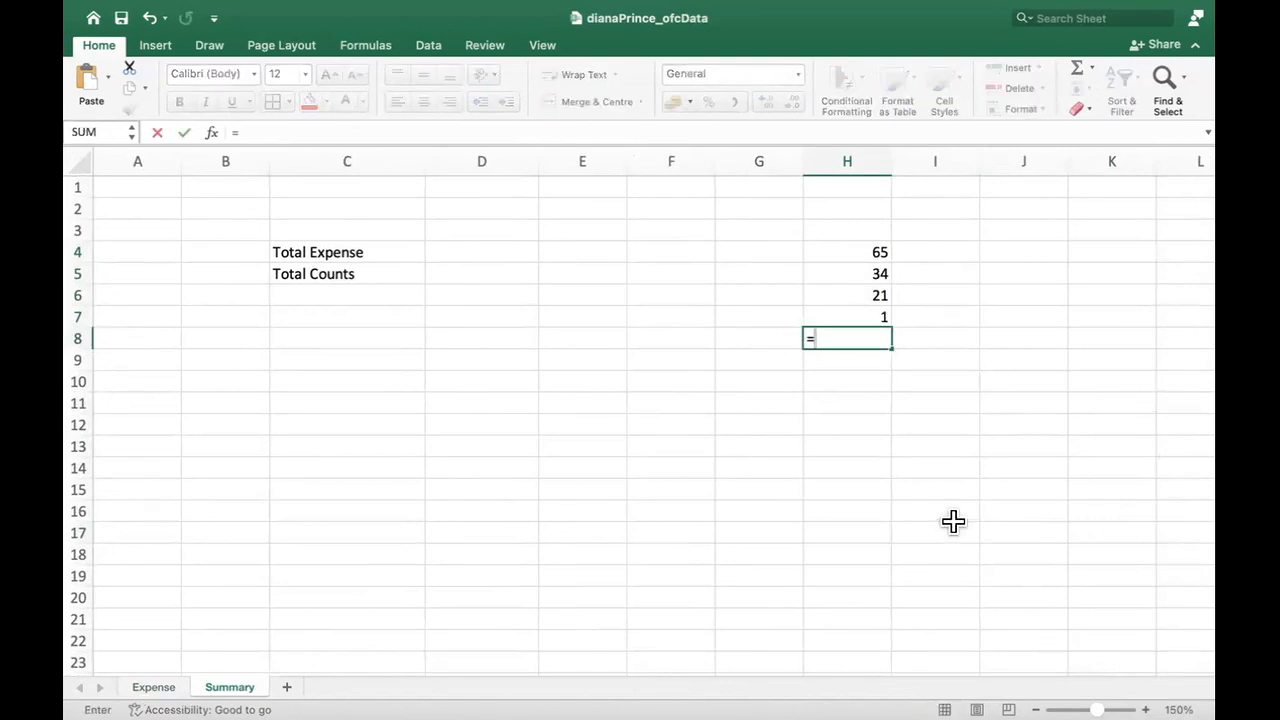
pyautogui.write('su')
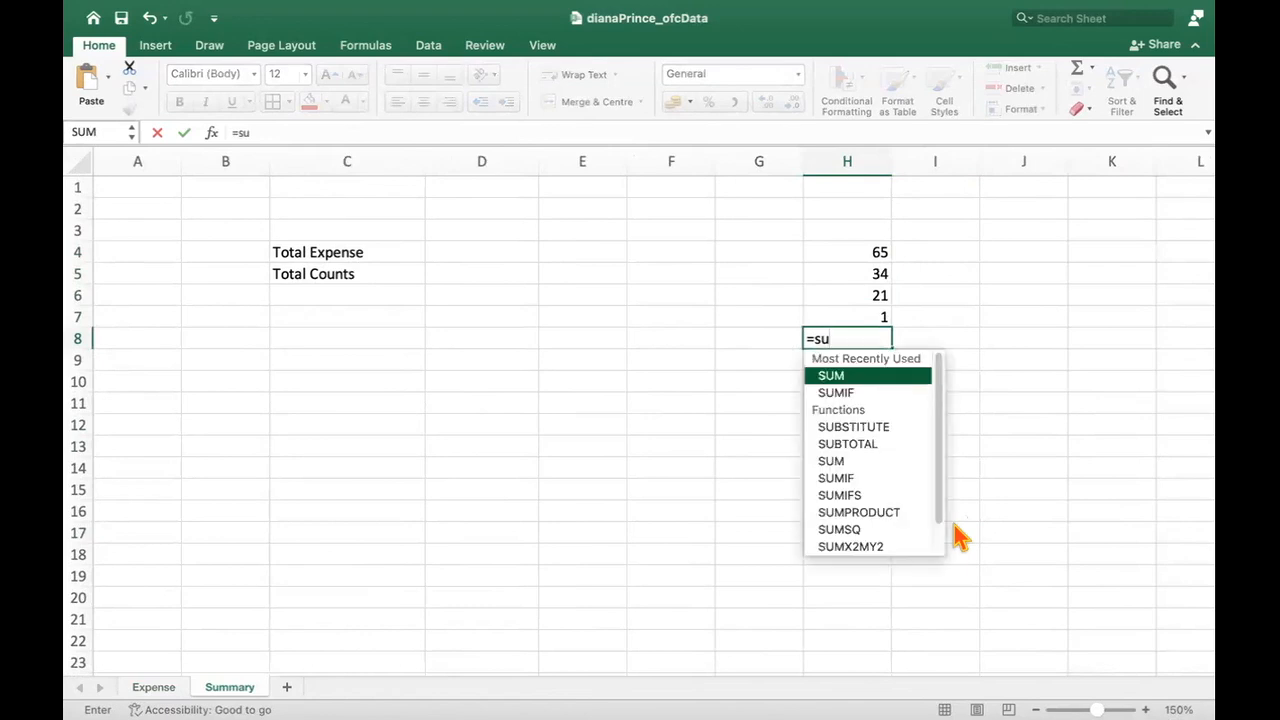
pyautogui.doubleClick(842, 376)
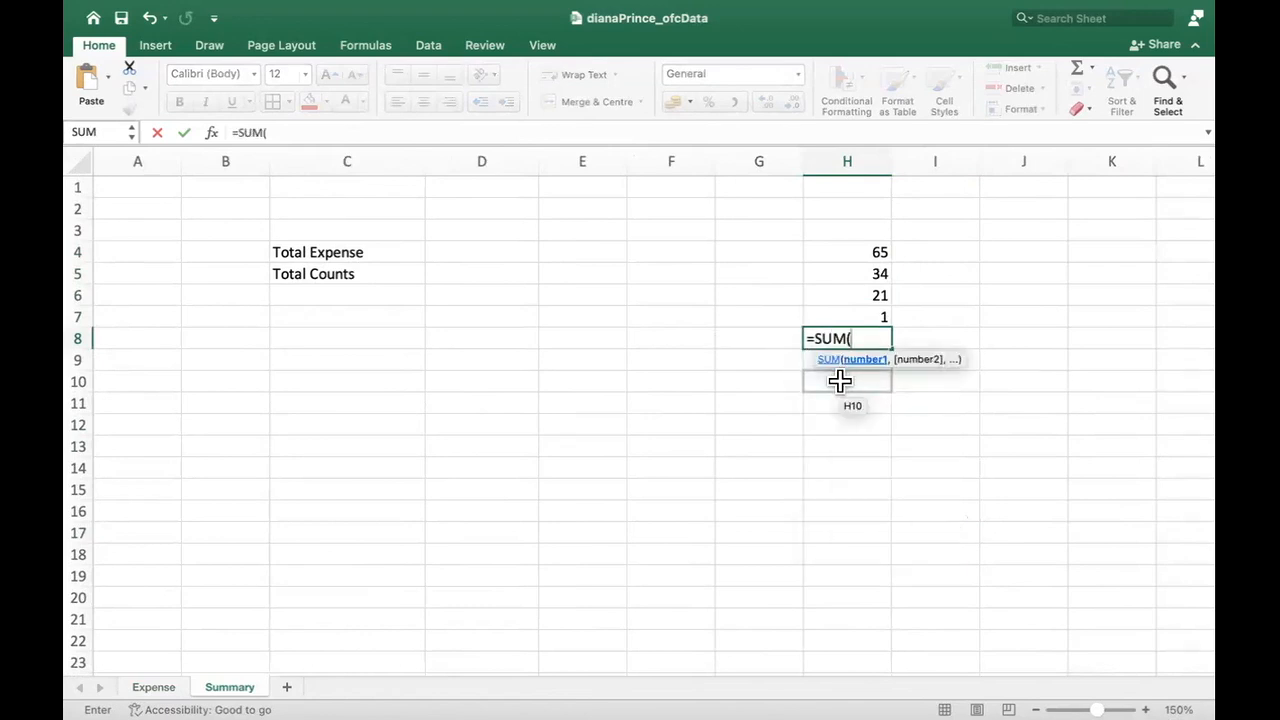
pyautogui.moveTo(863, 317); pyautogui.dragTo(868, 251)
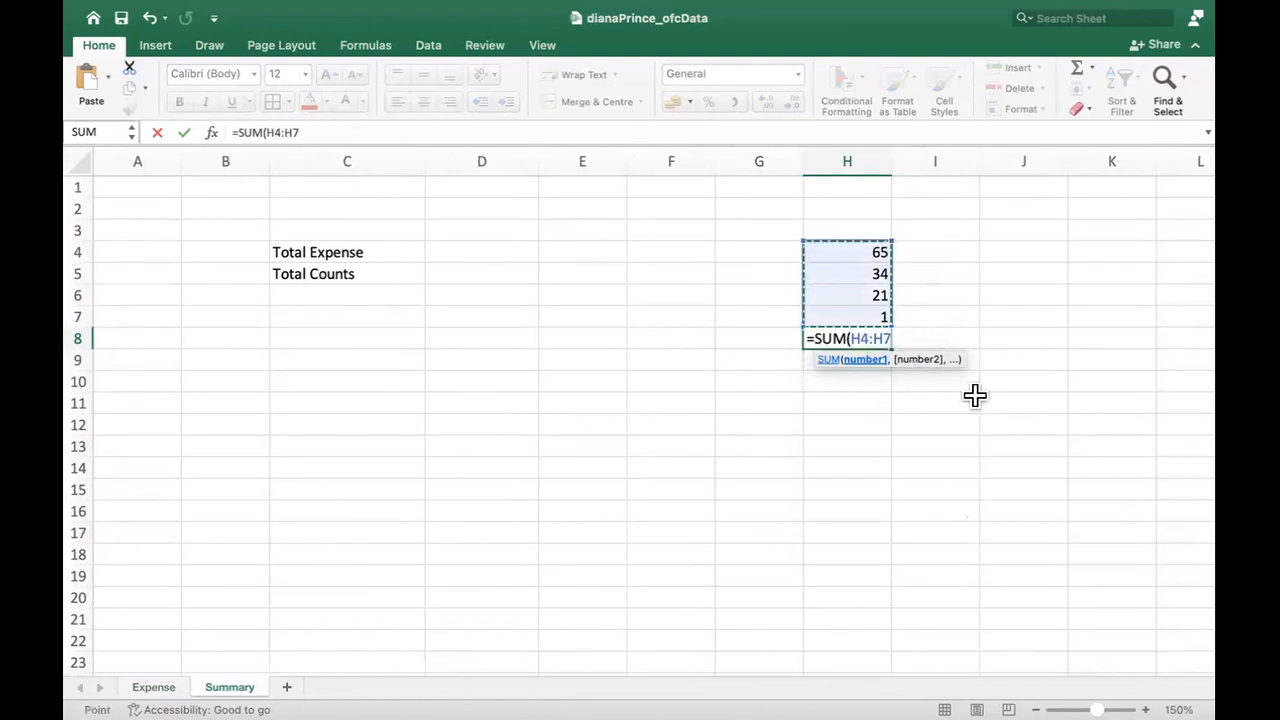
pyautogui.write(')')
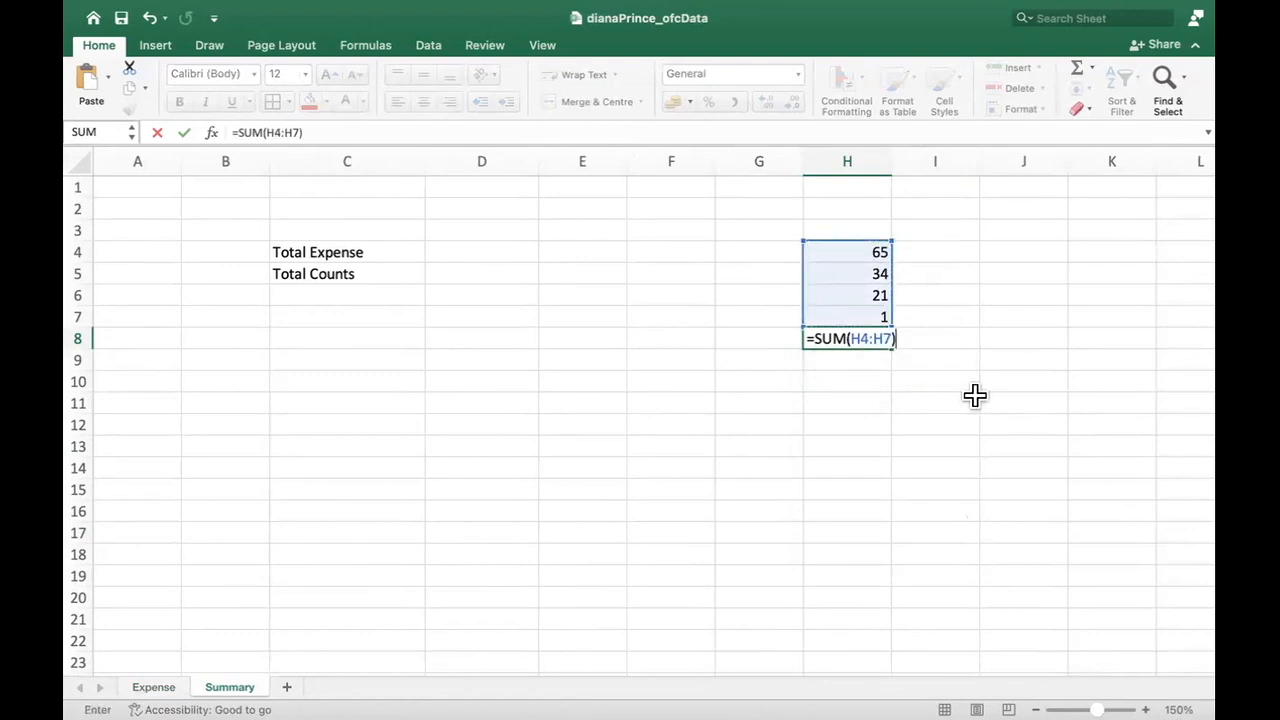
pyautogui.press('Return')
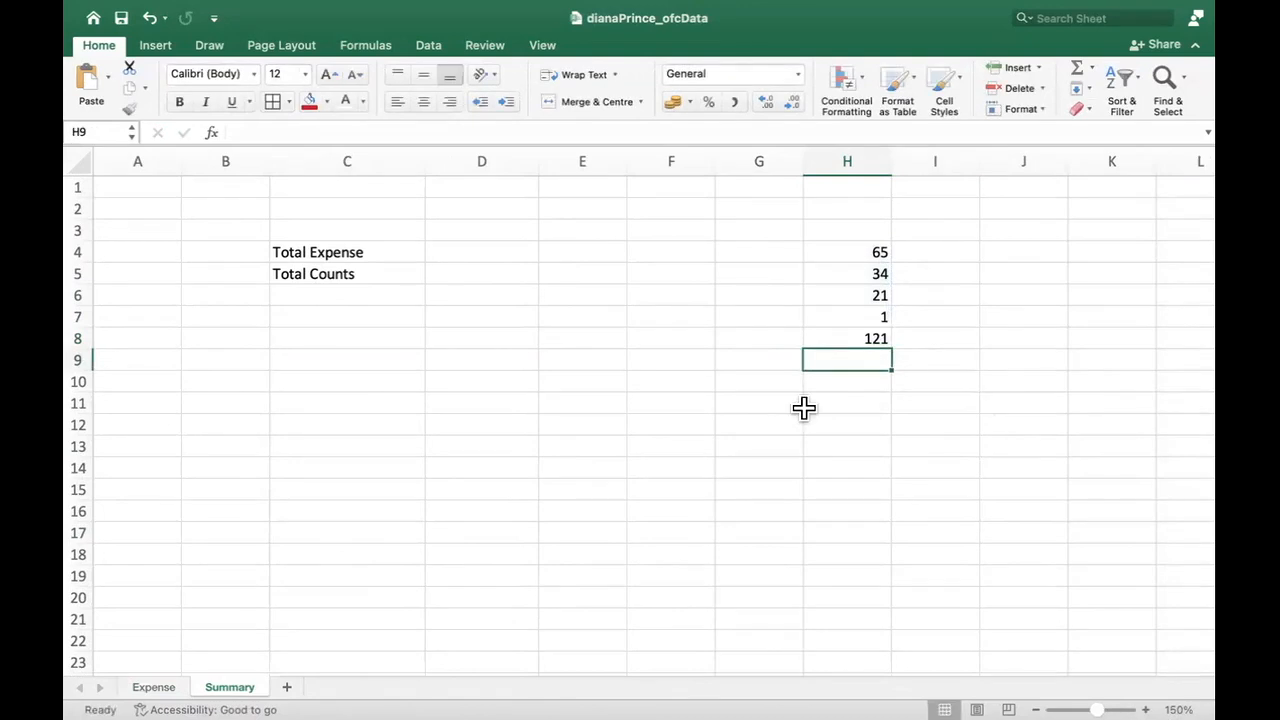
# Step: Make the total in cell H8 bold
pyautogui.click(848, 340)
pyautogui.click(179, 101)
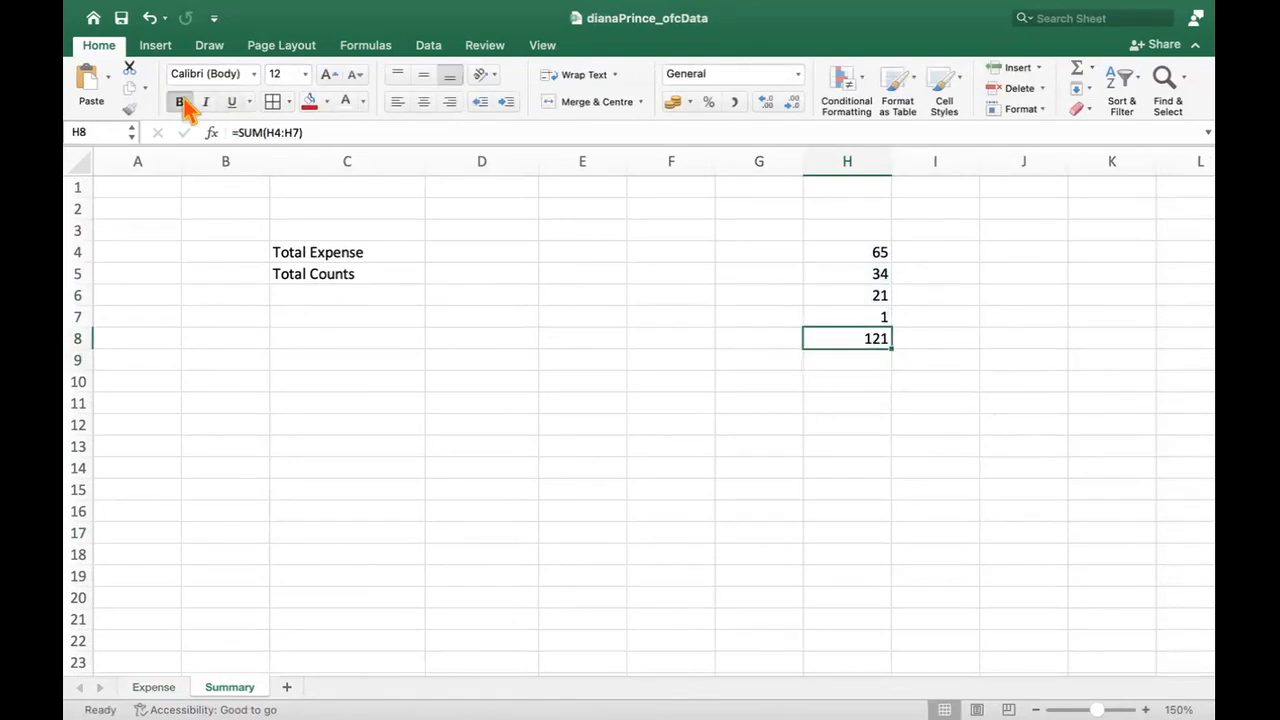
pyautogui.click(930, 446)
pyautogui.click(886, 338)
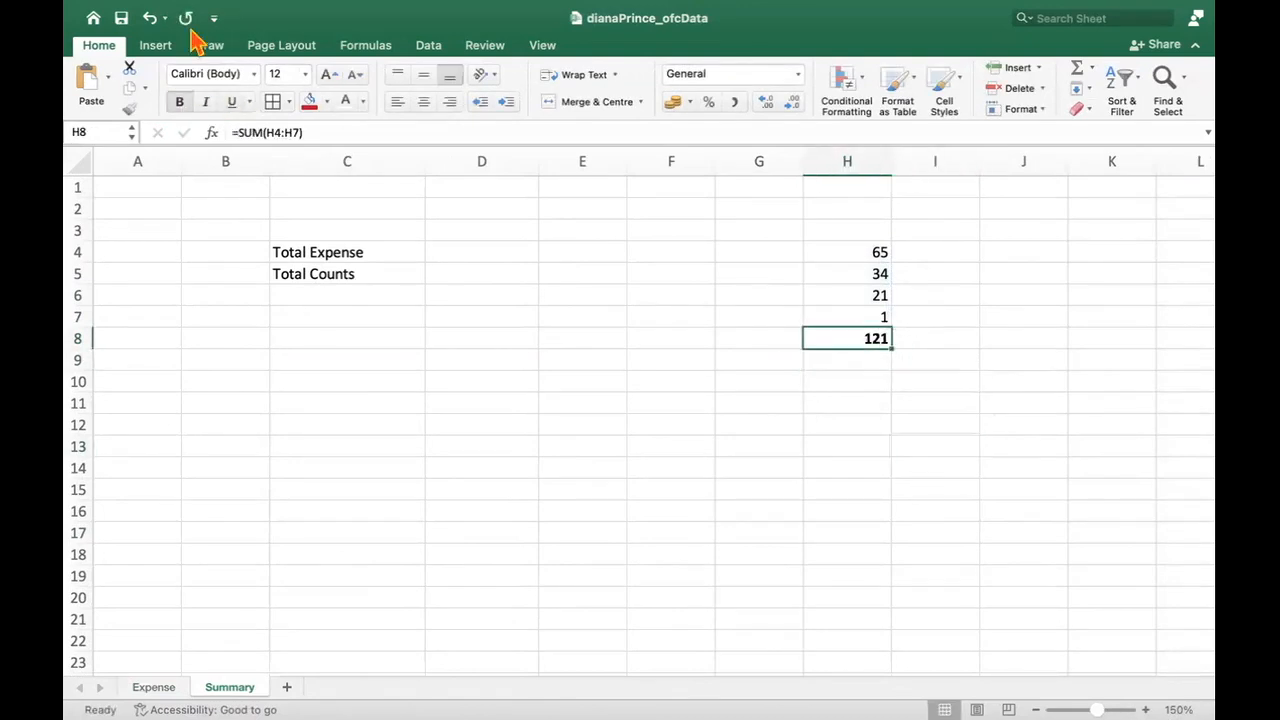
pyautogui.click(153, 48)
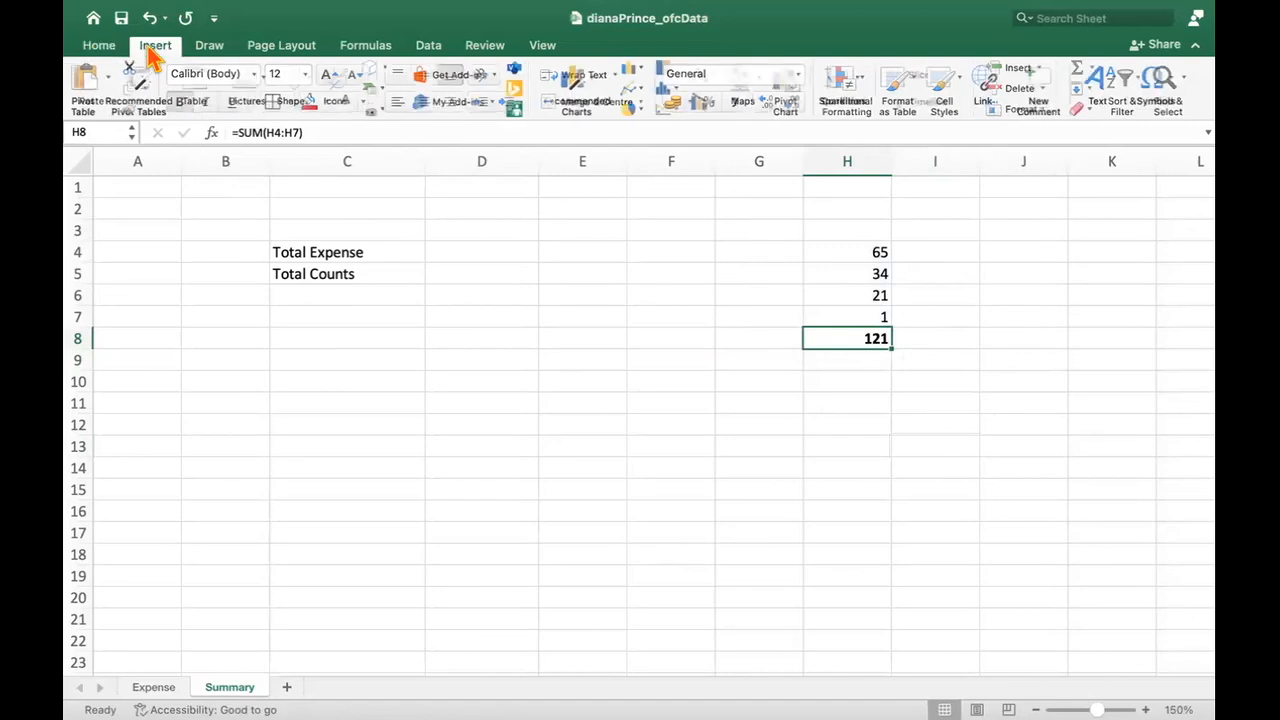
pyautogui.click(207, 52)
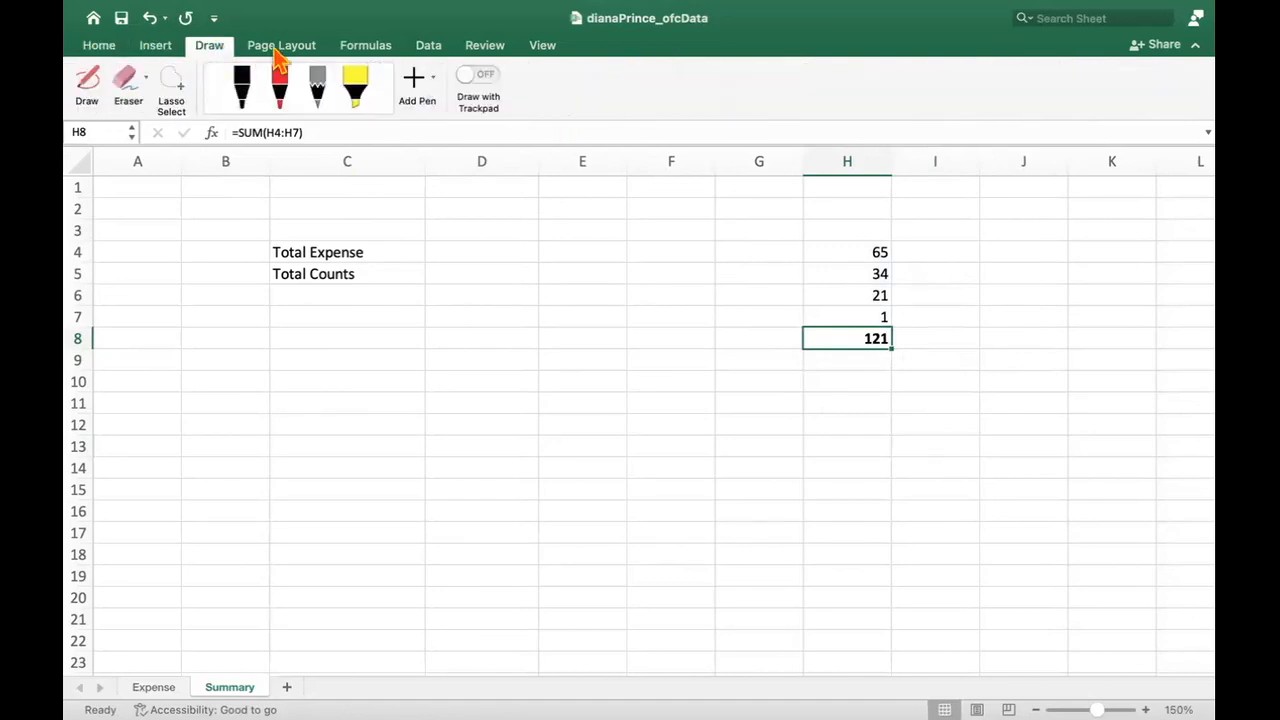
pyautogui.click(281, 45)
pyautogui.click(370, 50)
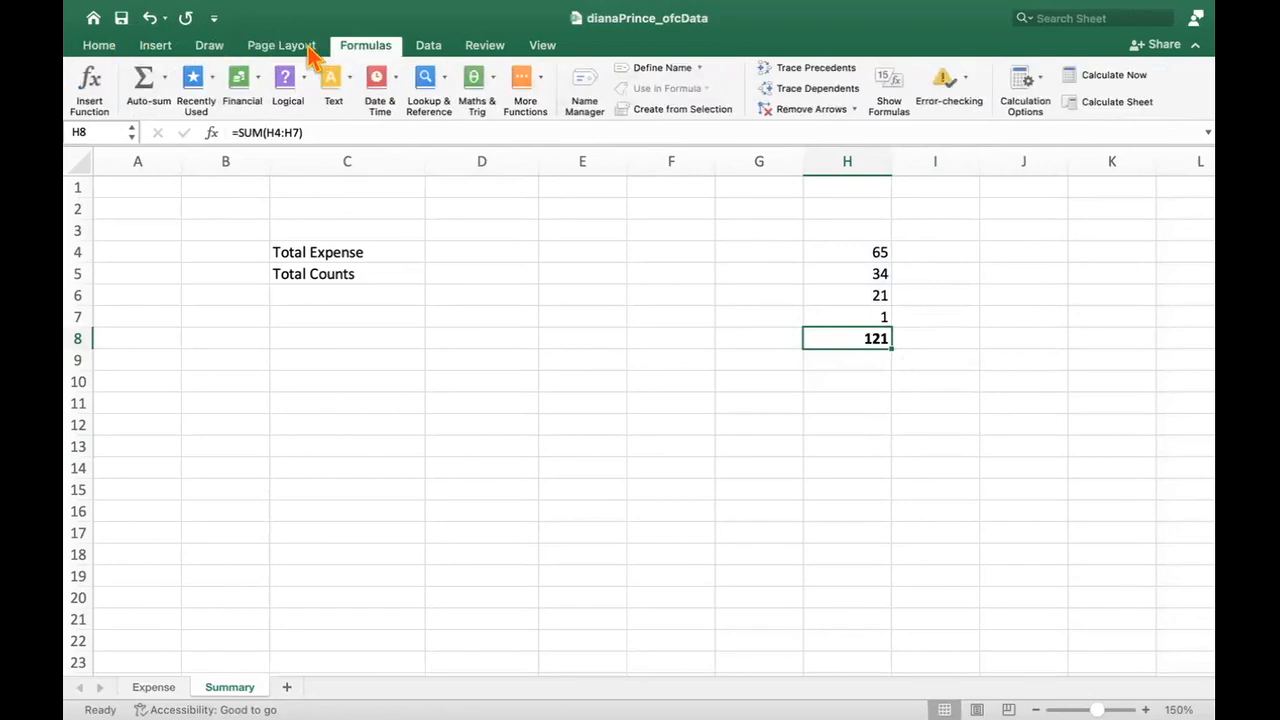
pyautogui.click(366, 47)
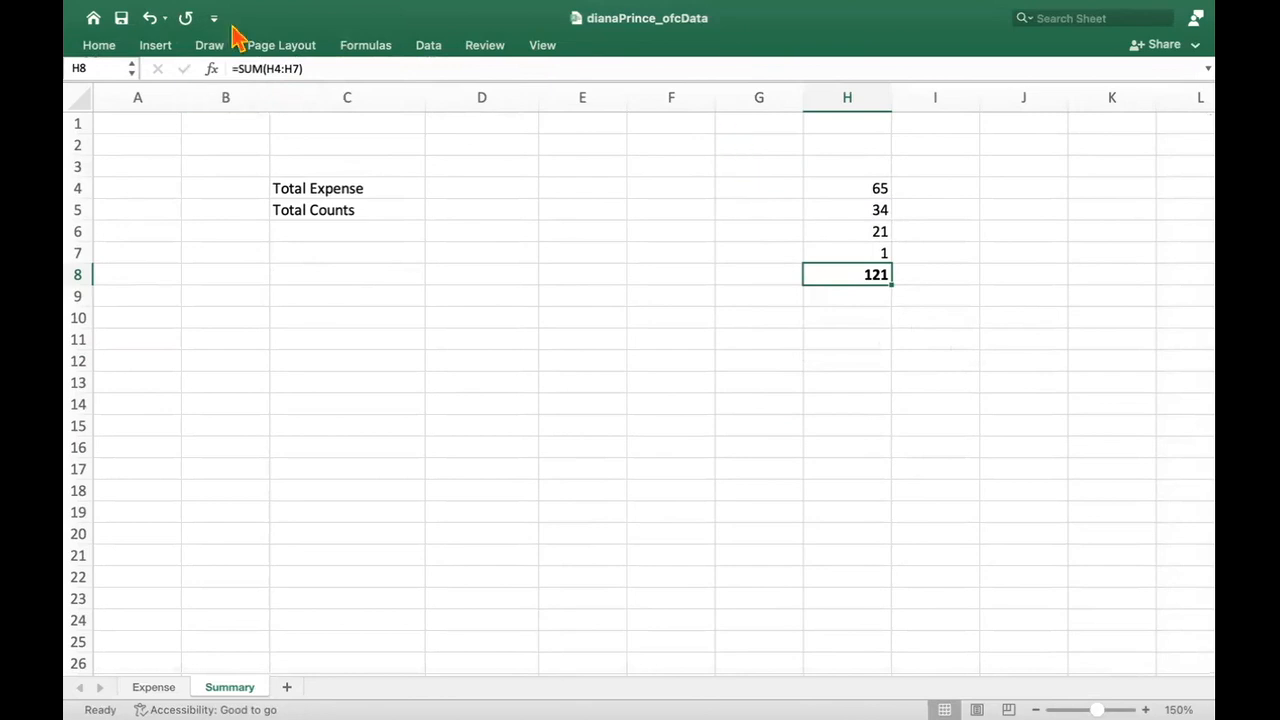
pyautogui.moveTo(562, 10)
pyautogui.click(362, 52)
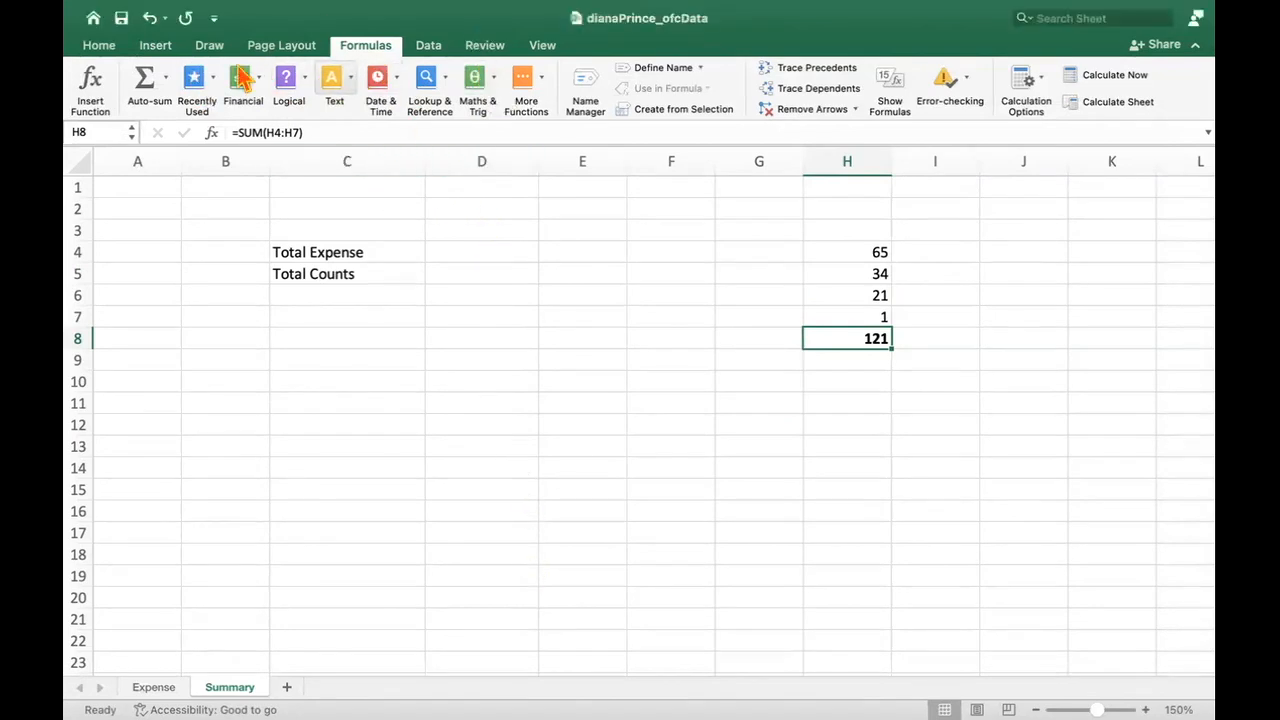
pyautogui.click(99, 45)
pyautogui.click(886, 466)
pyautogui.click(632, 267)
# Step: Calculate the total expense in cell D4 with =SUM(Table1[Amount]), taking the Amount column from the Expense sheet
pyautogui.click(467, 254)
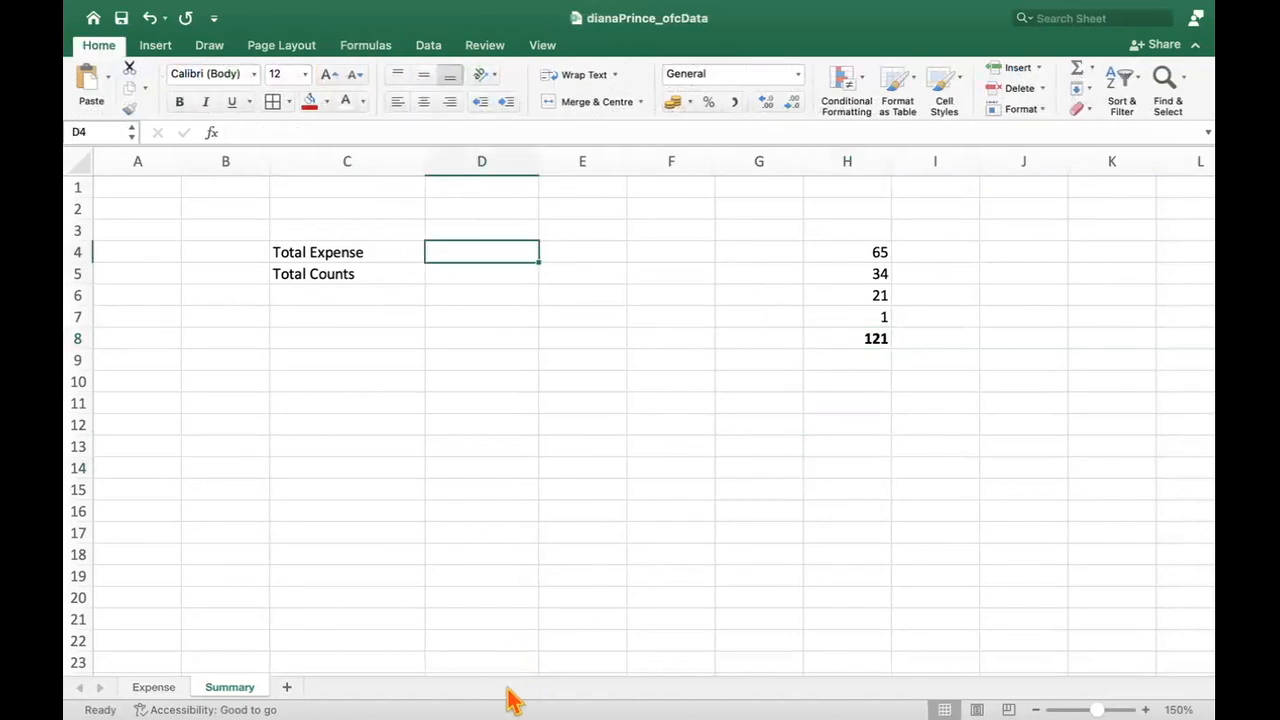
pyautogui.doubleClick(501, 254)
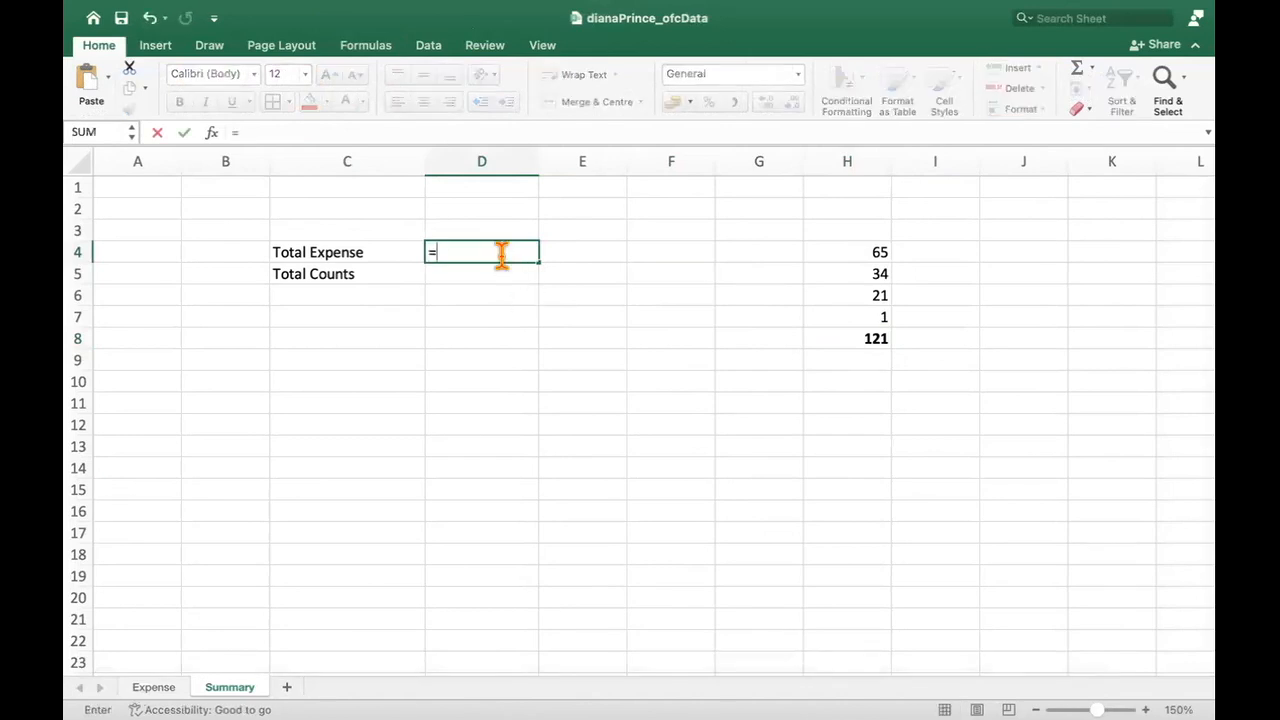
pyautogui.doubleClick(501, 285)
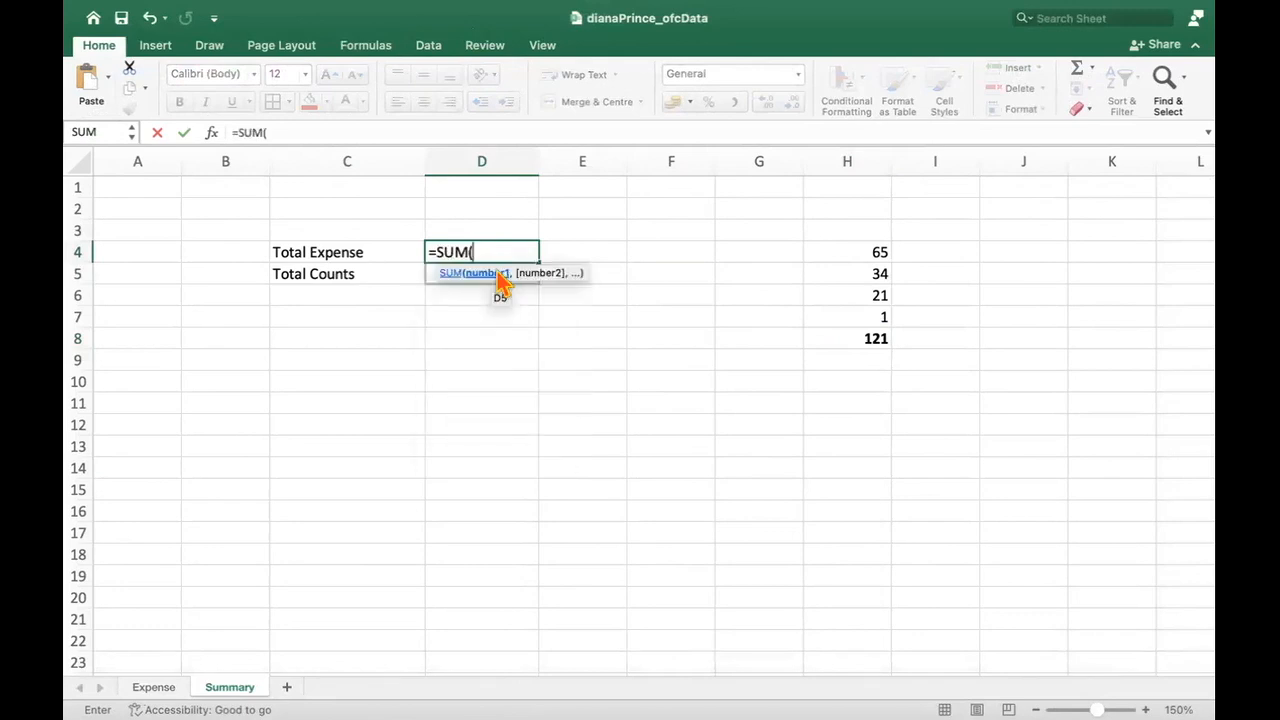
pyautogui.click(153, 687)
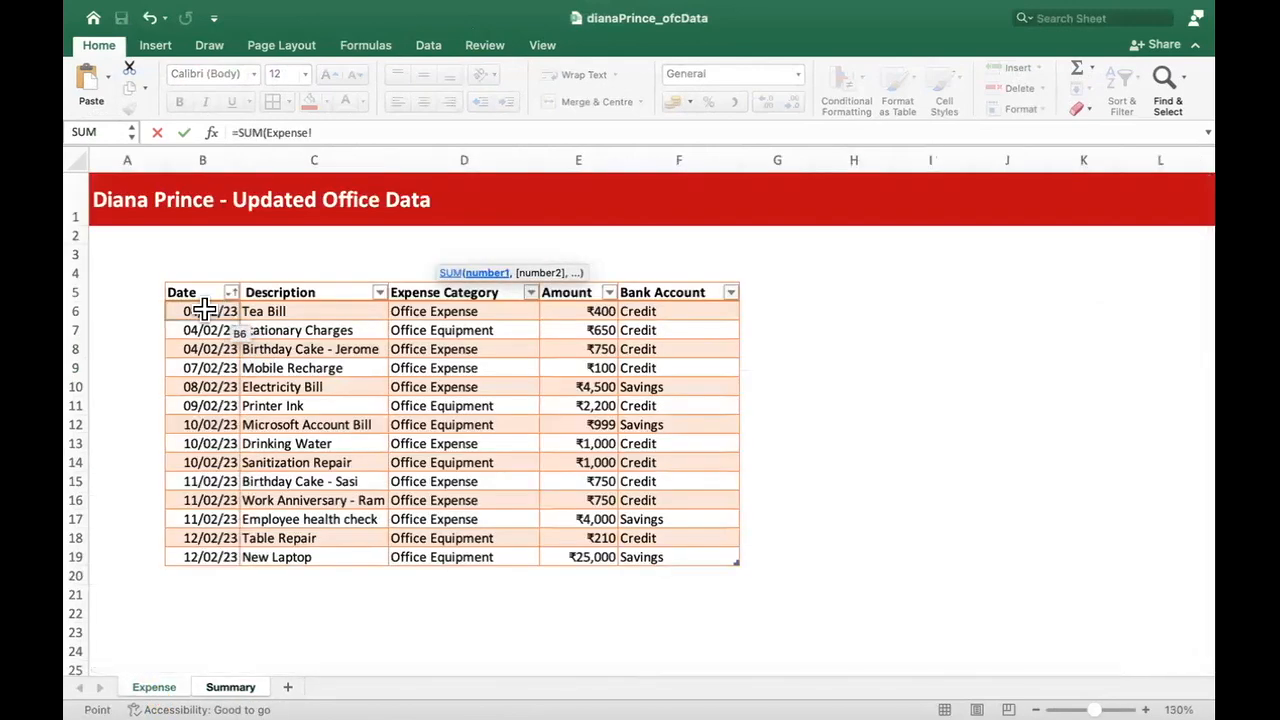
pyautogui.moveTo(590, 311); pyautogui.dragTo(604, 550)
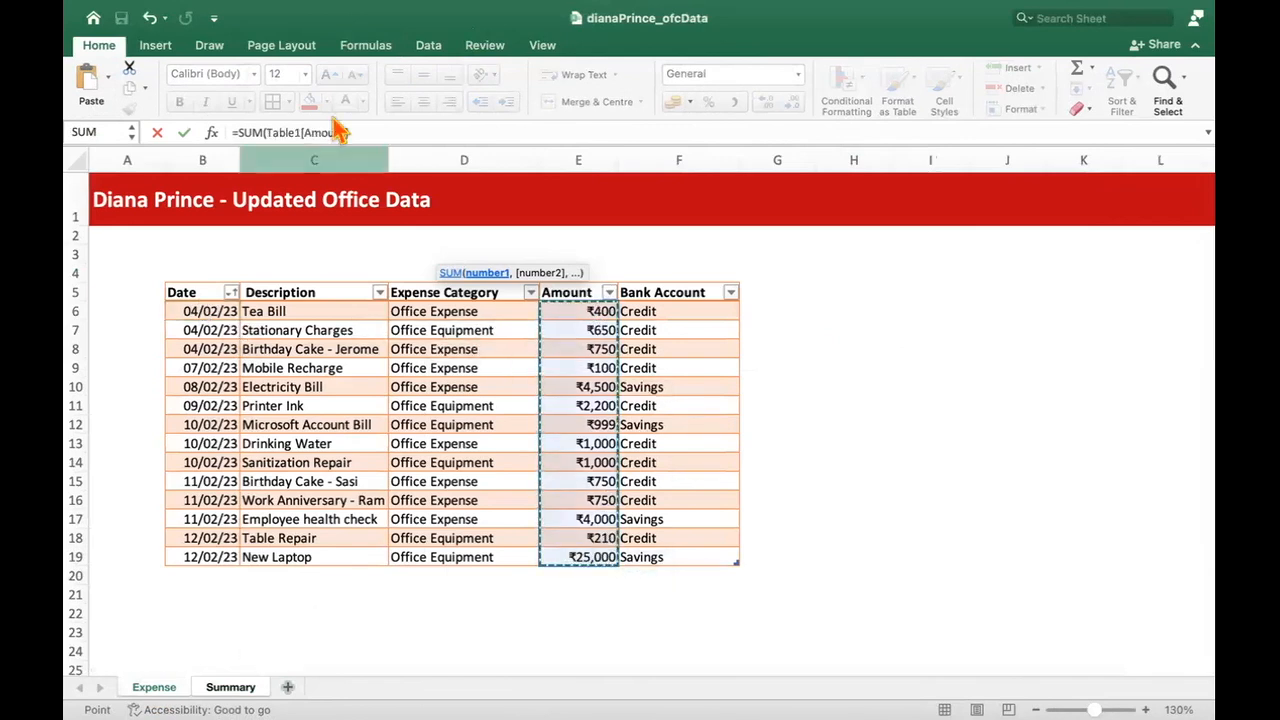
pyautogui.click(366, 122)
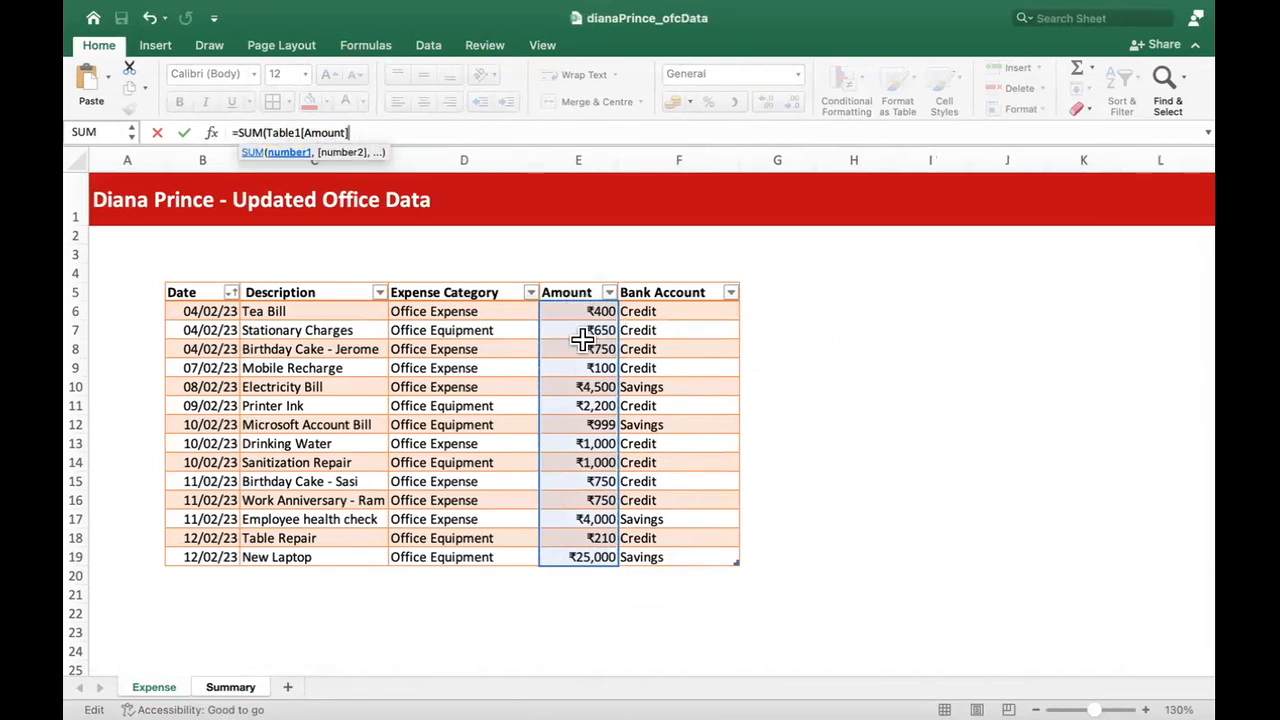
pyautogui.press('Return')
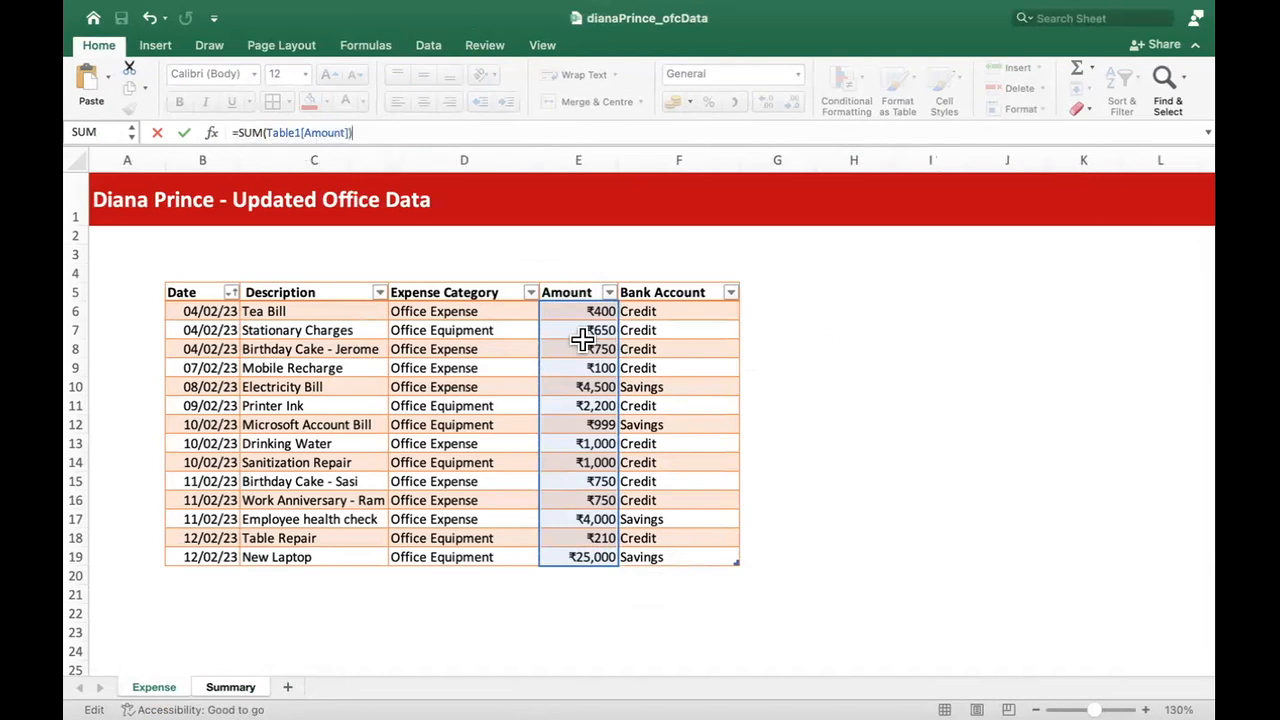
pyautogui.click(500, 258)
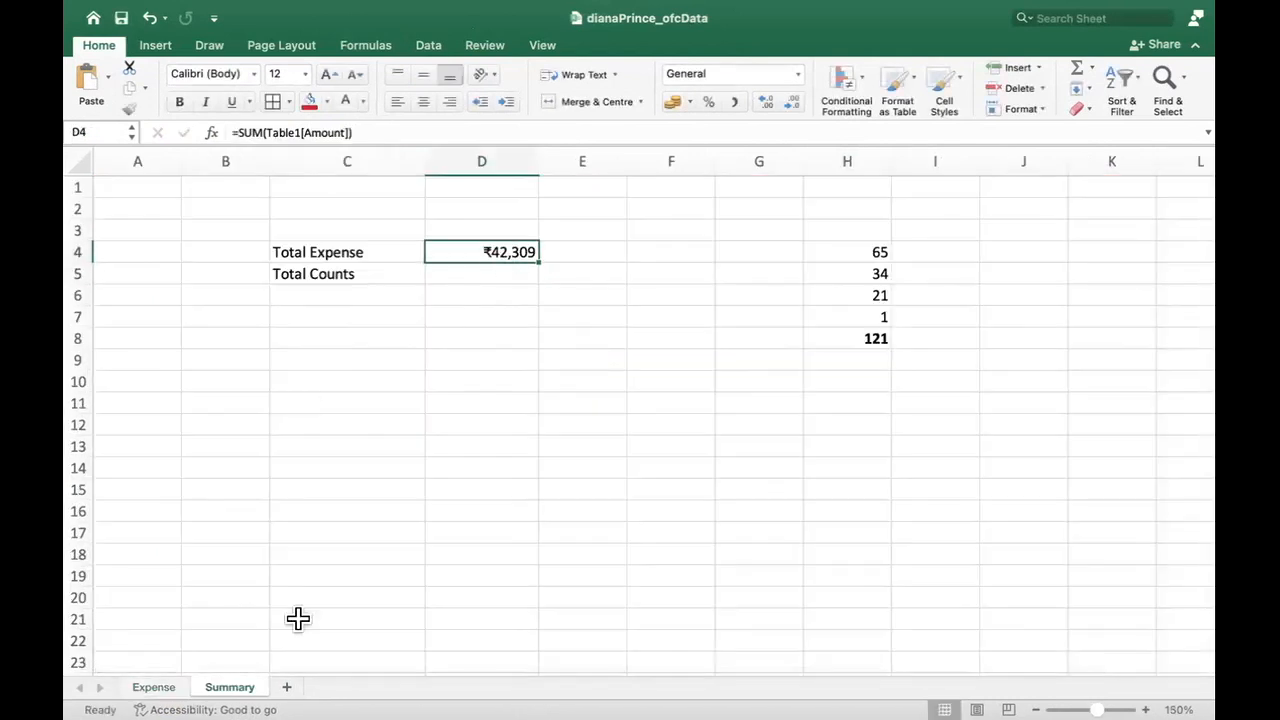
# Step: Try to rename the table on the Expense sheet as expense
pyautogui.click(157, 687)
pyautogui.click(390, 442)
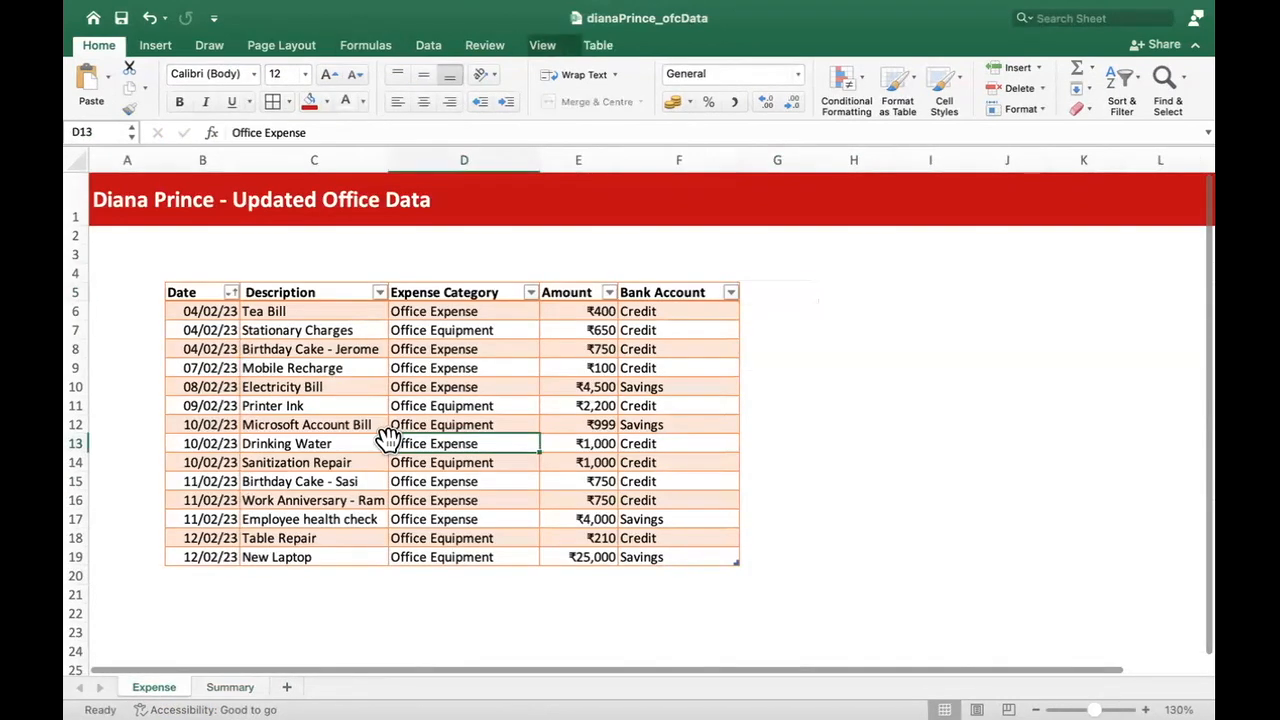
pyautogui.press('super+a')
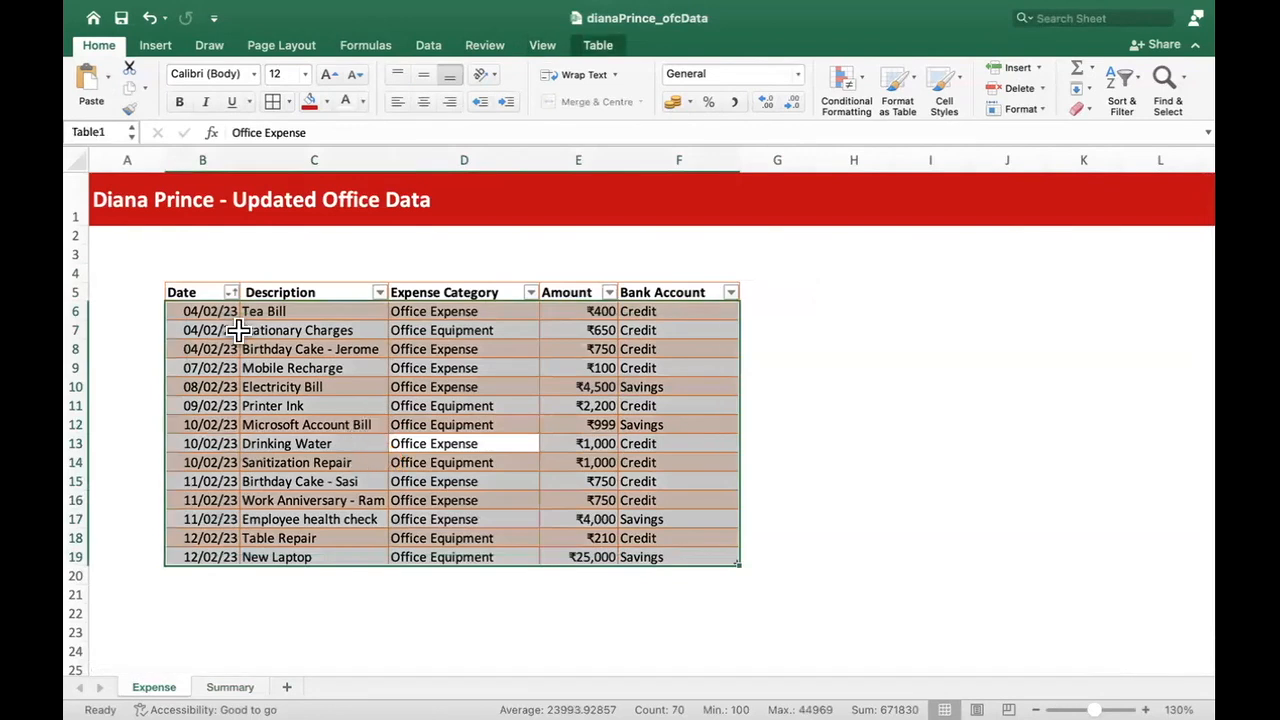
pyautogui.click(94, 131)
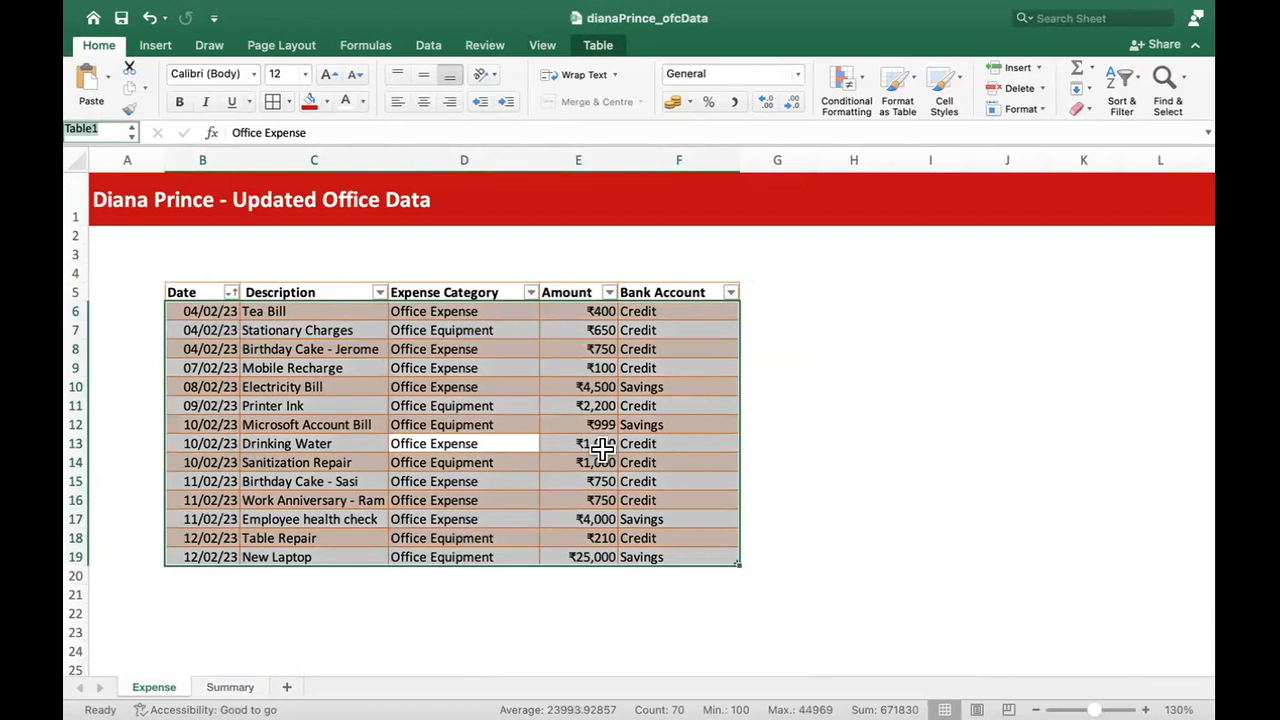
pyautogui.write('expense')
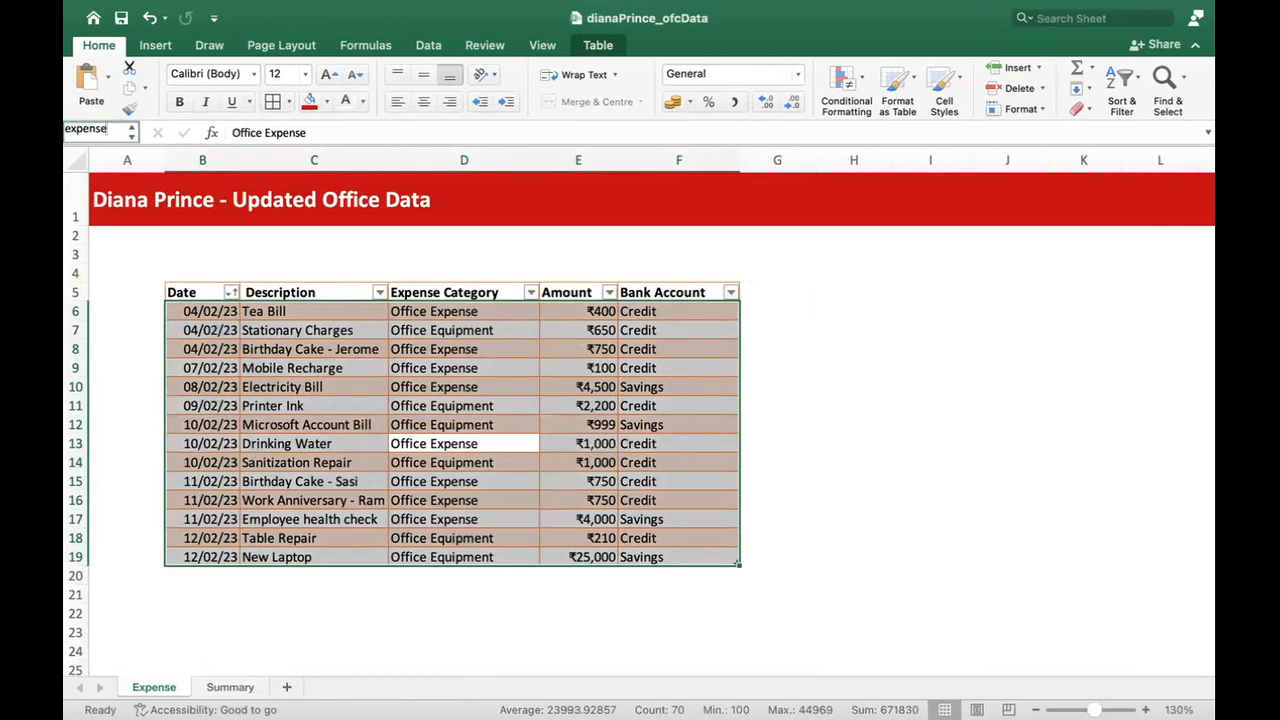
pyautogui.click(335, 406)
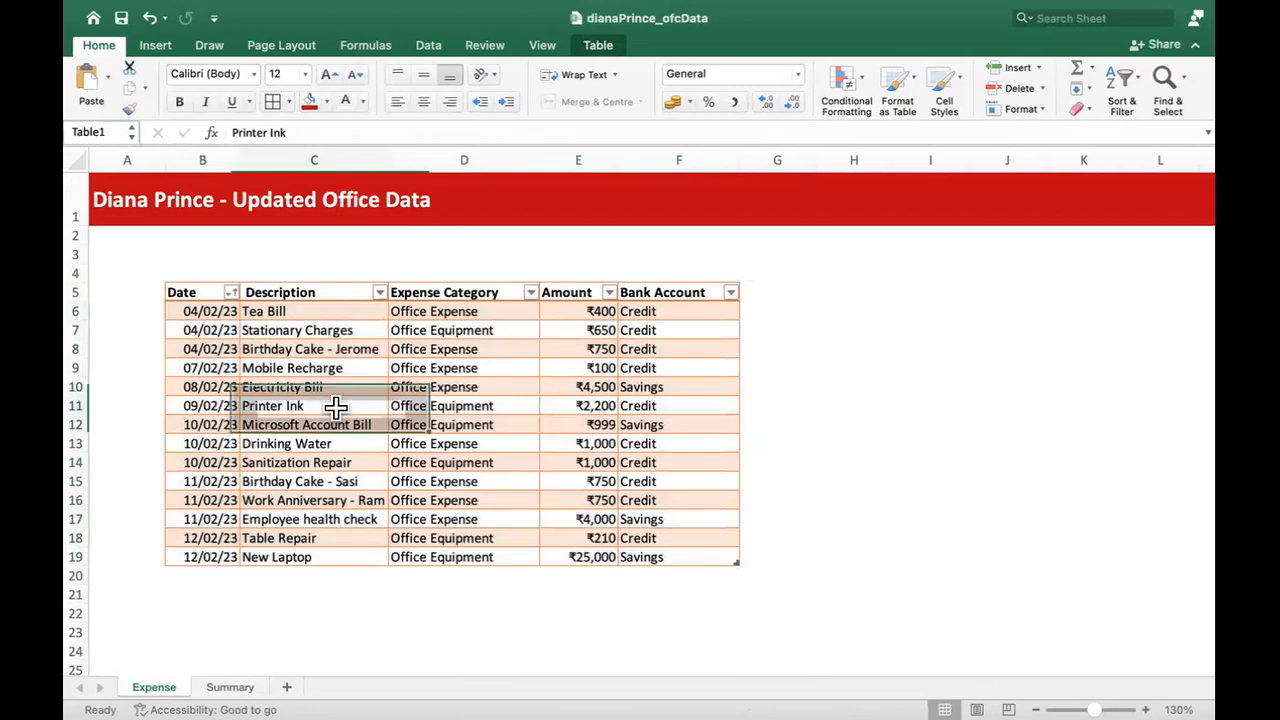
# Step: Select the whole expense table and rename it as diana
pyautogui.press('super+a')
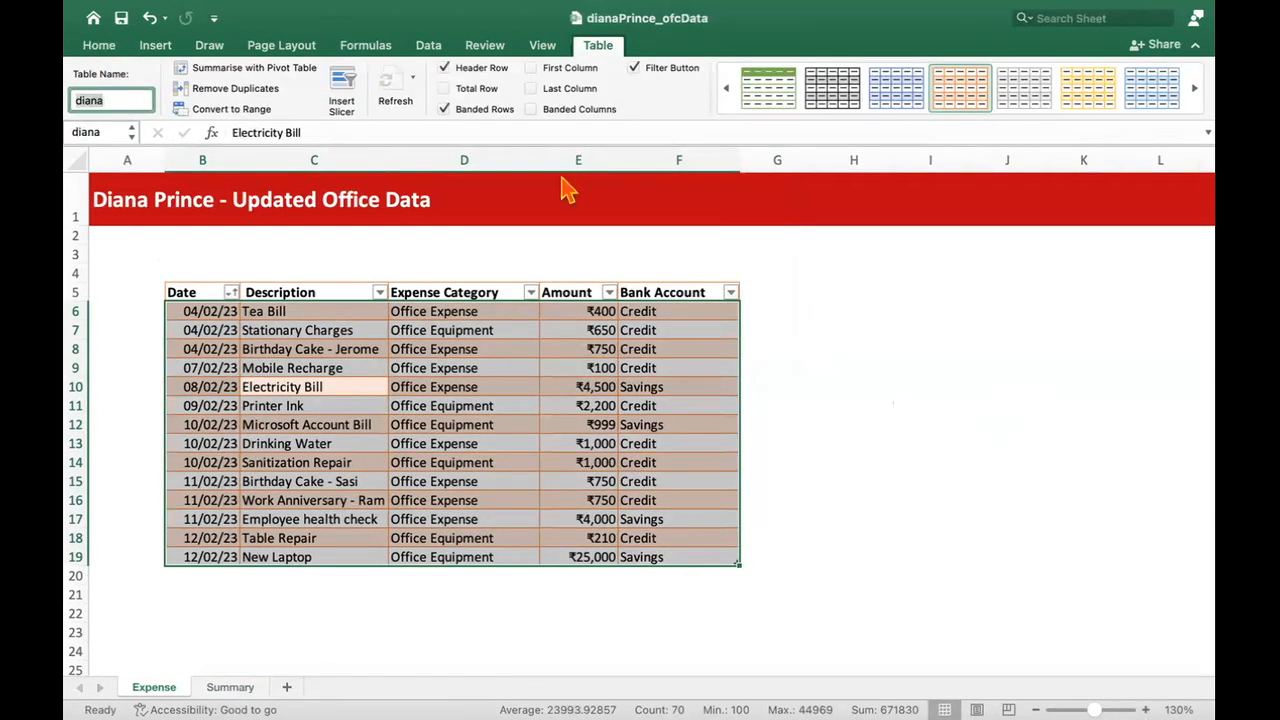
pyautogui.click(877, 331)
# Step: Select the whole expense table again and check its name in the table settings
pyautogui.click(474, 479)
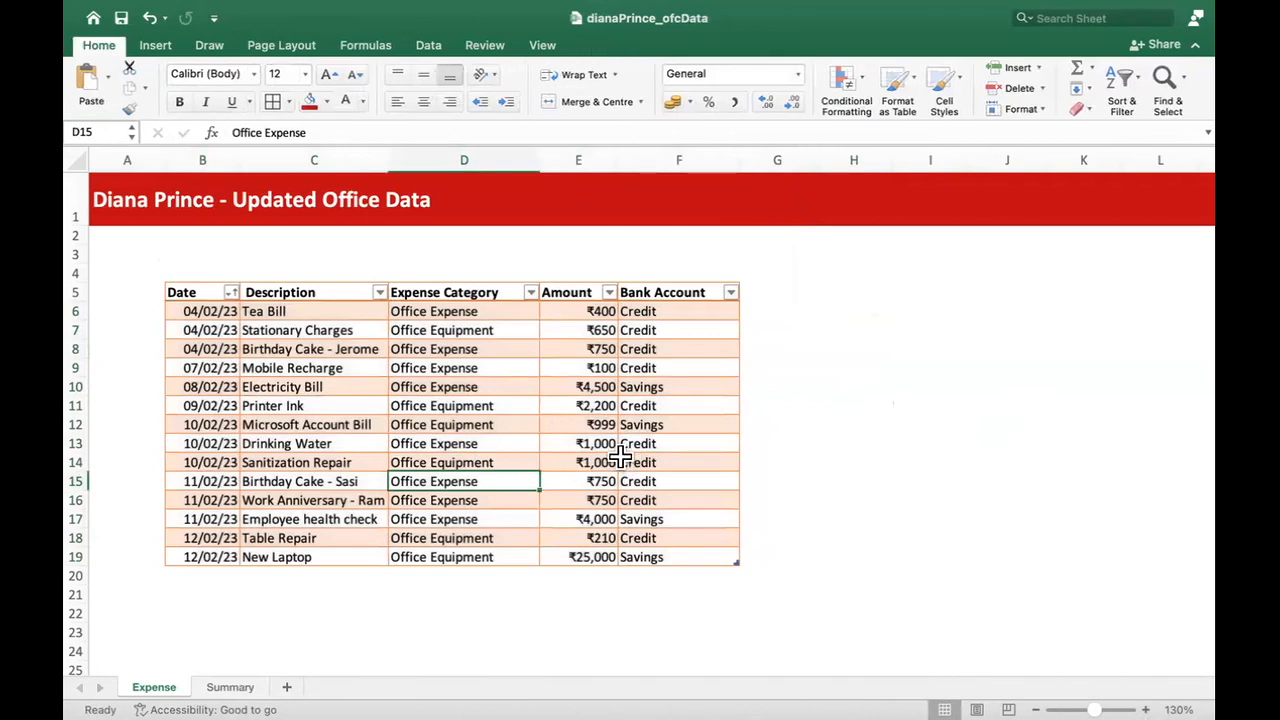
pyautogui.press('super+a')
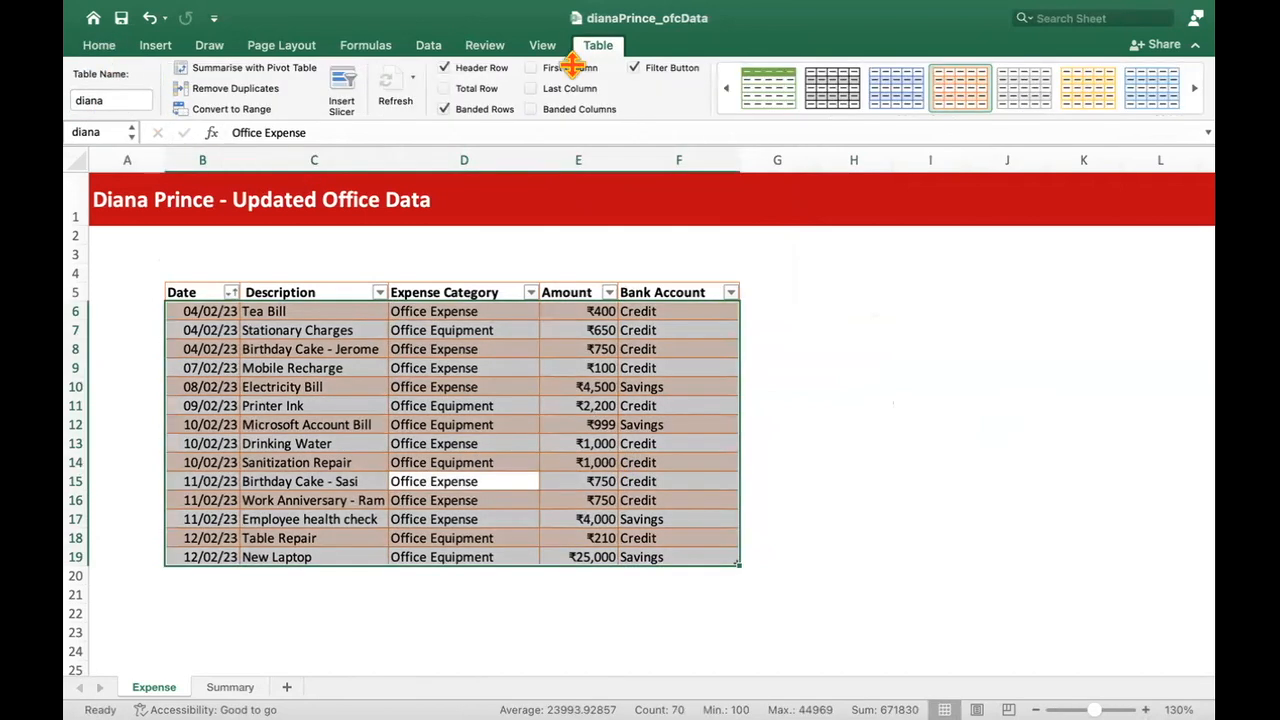
pyautogui.click(598, 45)
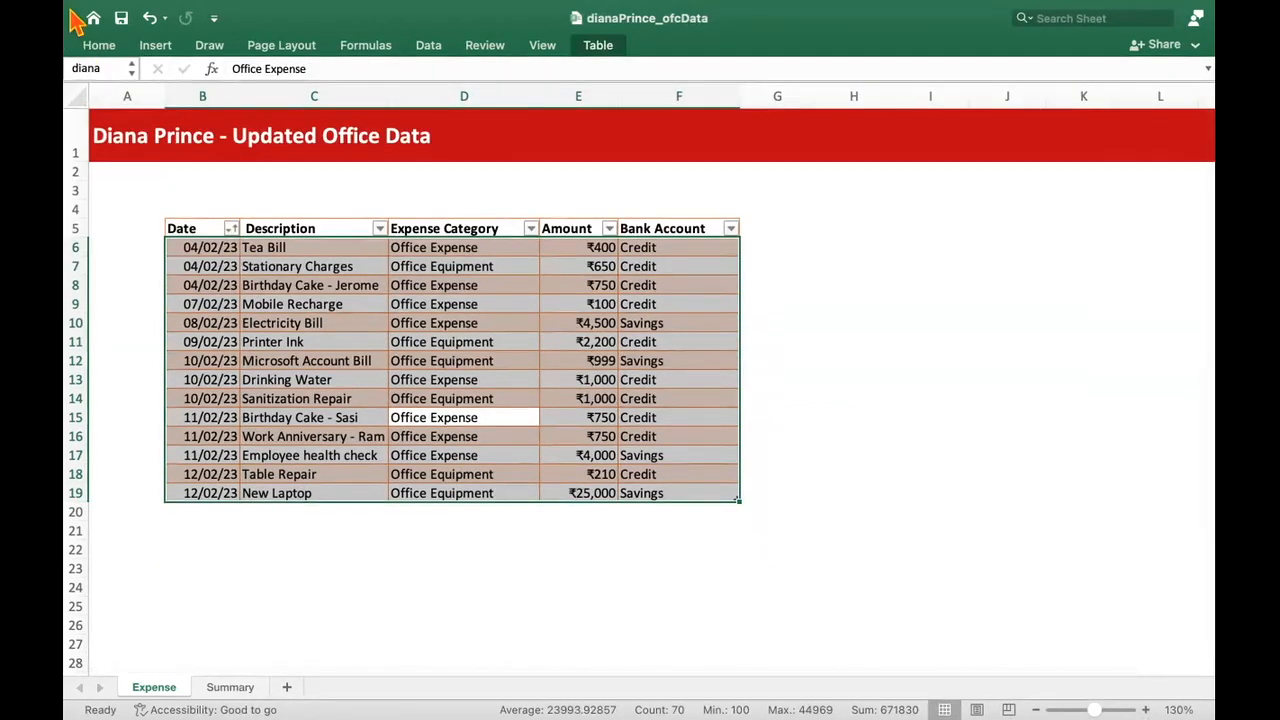
pyautogui.moveTo(76, 25)
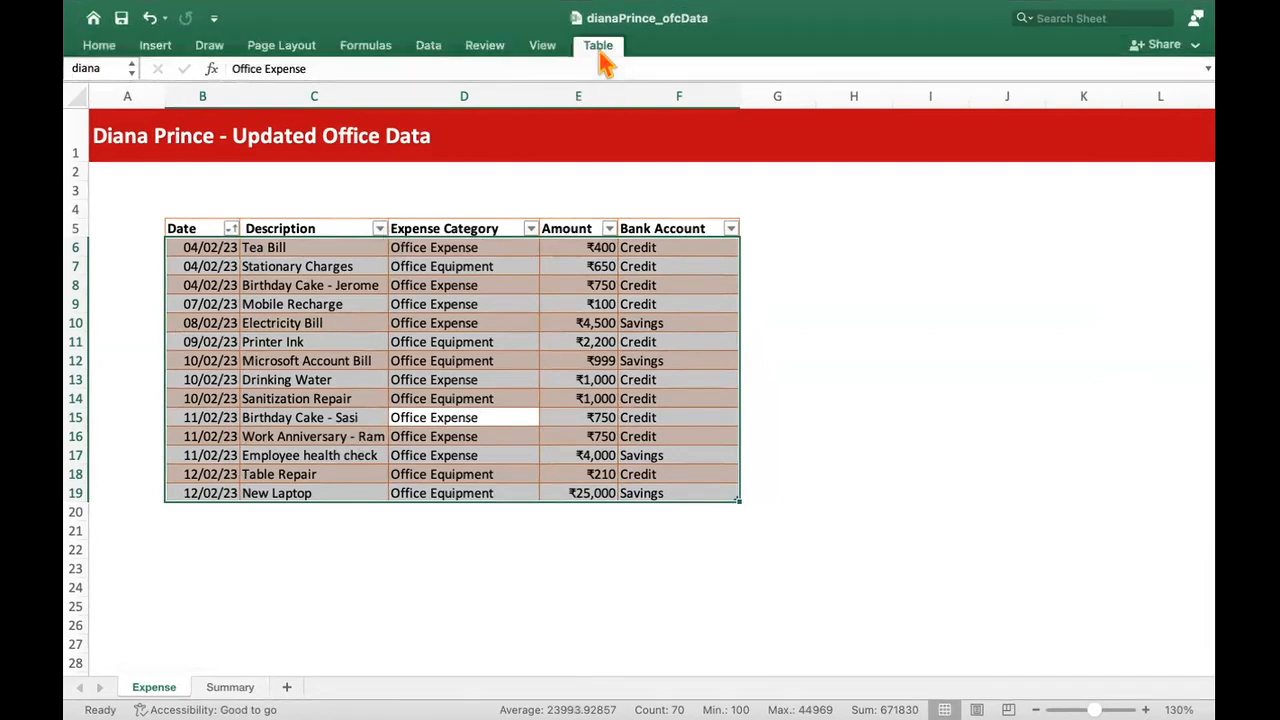
pyautogui.click(601, 55)
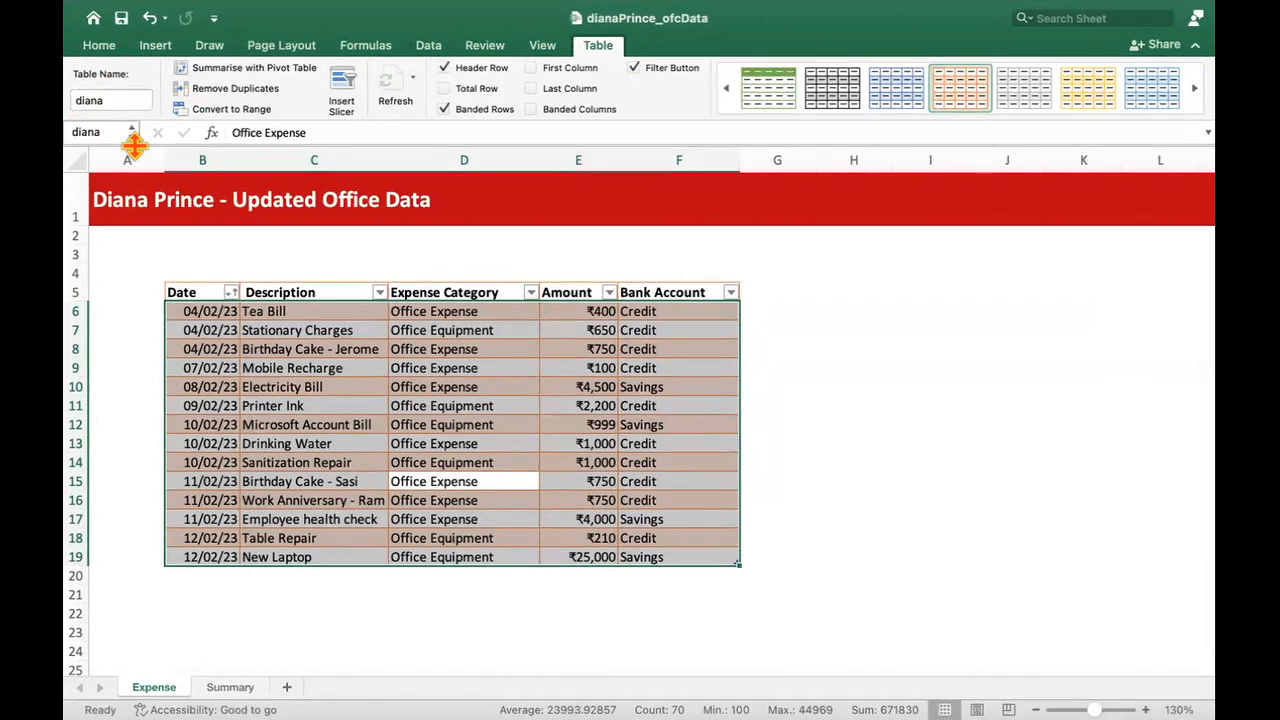
pyautogui.click(1078, 390)
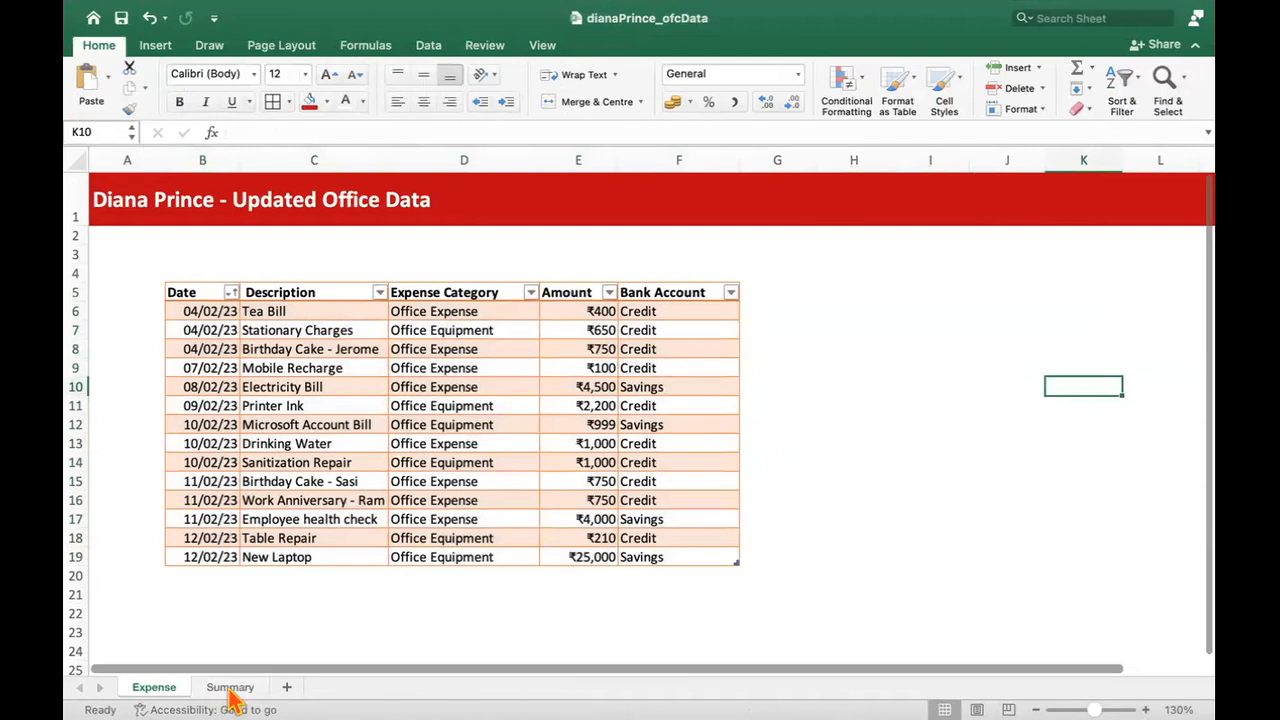
# Step: Clear cell D4 on the Summary sheet and re-enter the total expense formula as =SUM(diana[Amount])
pyautogui.click(230, 687)
pyautogui.click(510, 310)
pyautogui.click(483, 252)
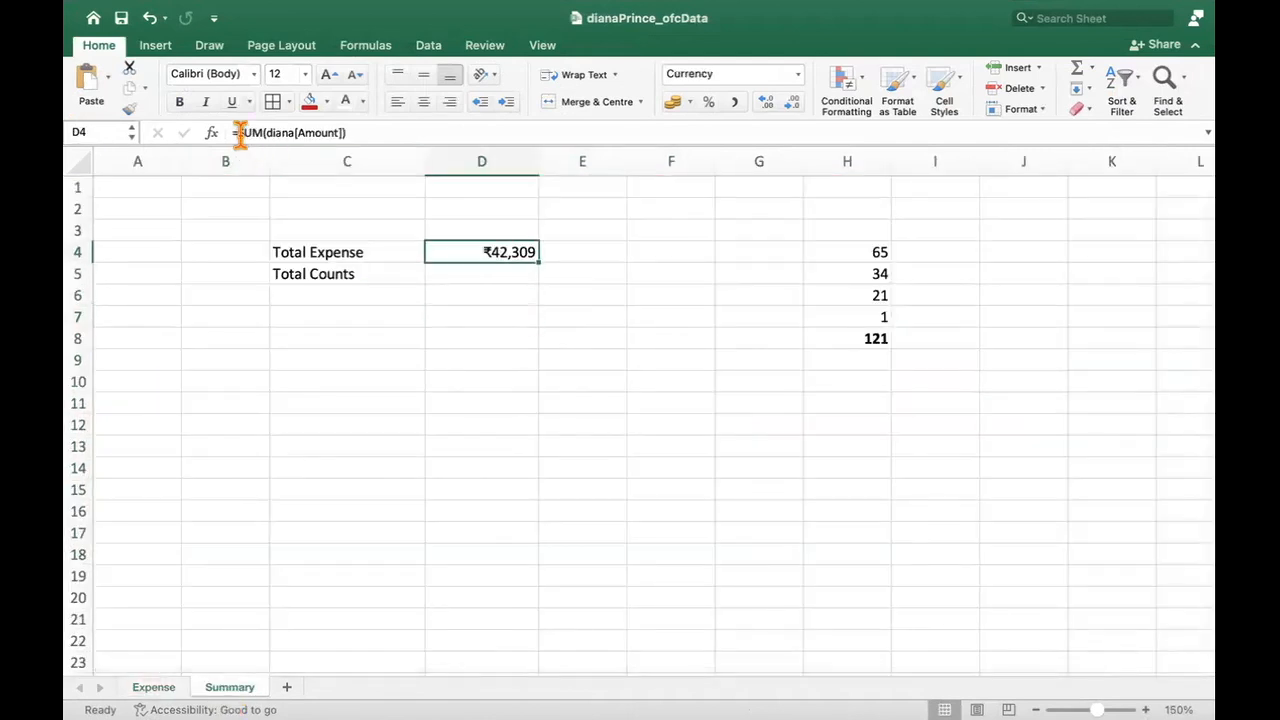
pyautogui.press('Delete')
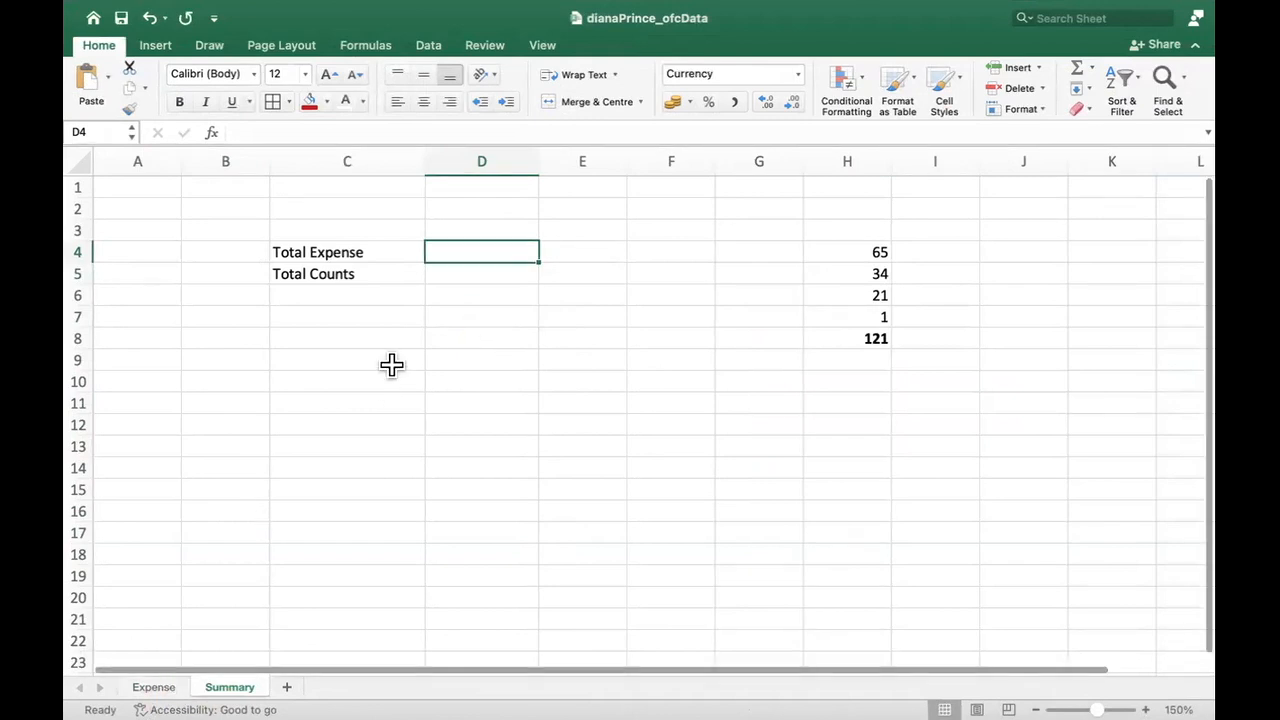
pyautogui.write('=')
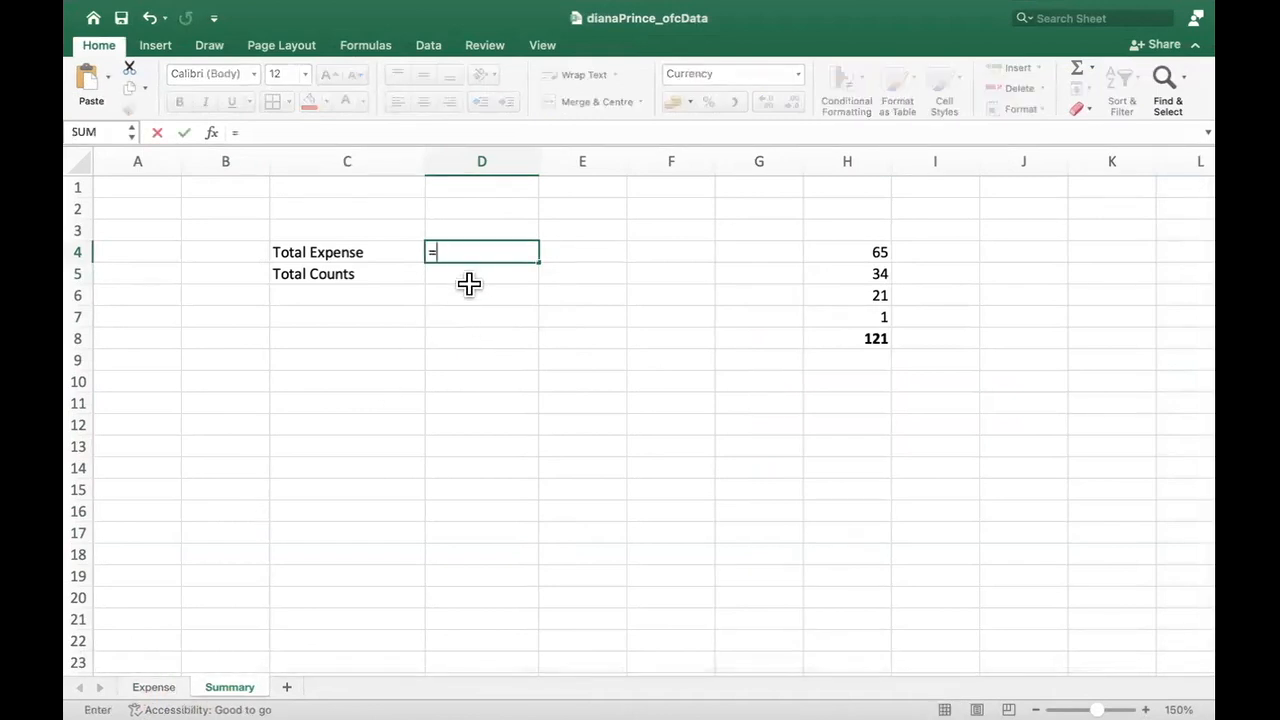
pyautogui.write('sum(')
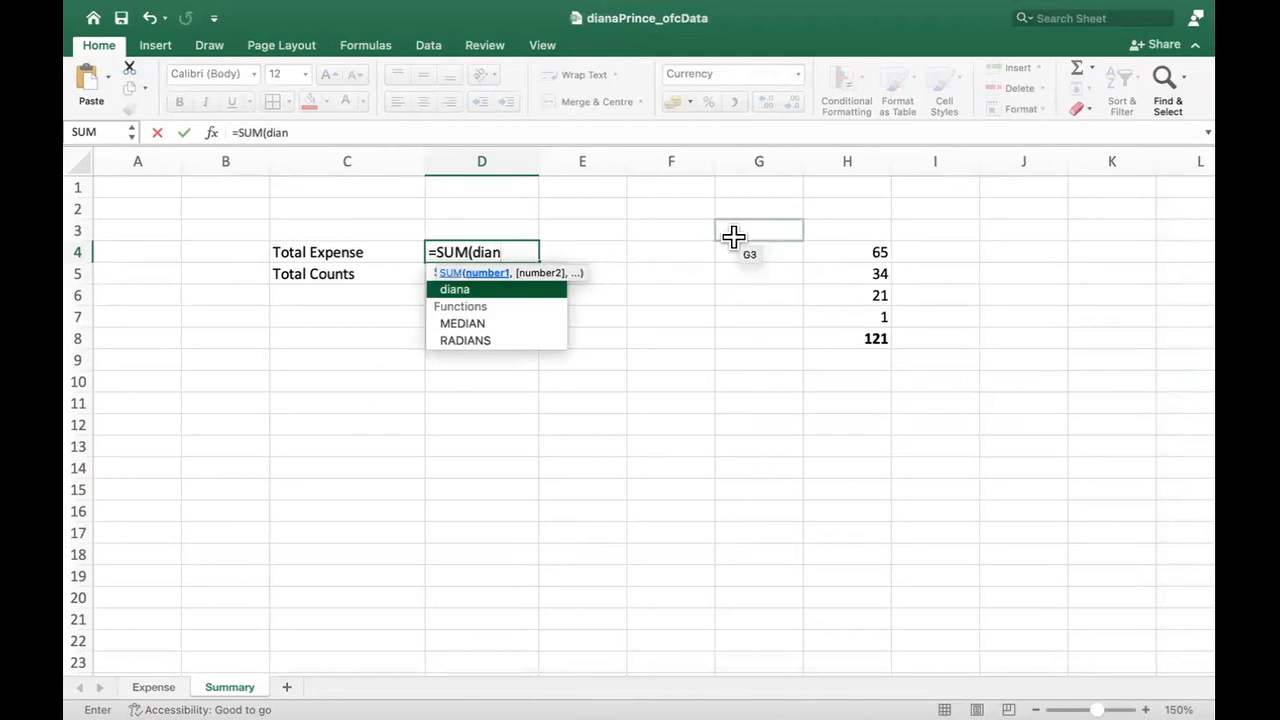
pyautogui.write('diana')
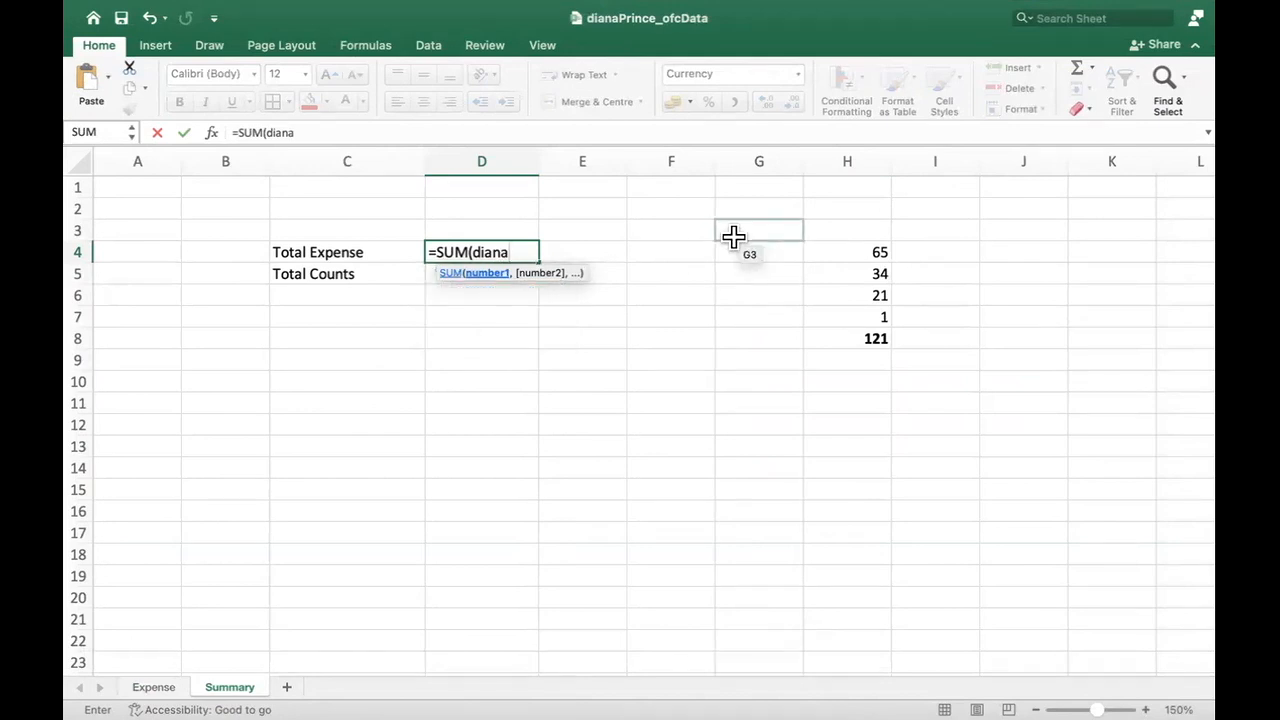
pyautogui.write('[')
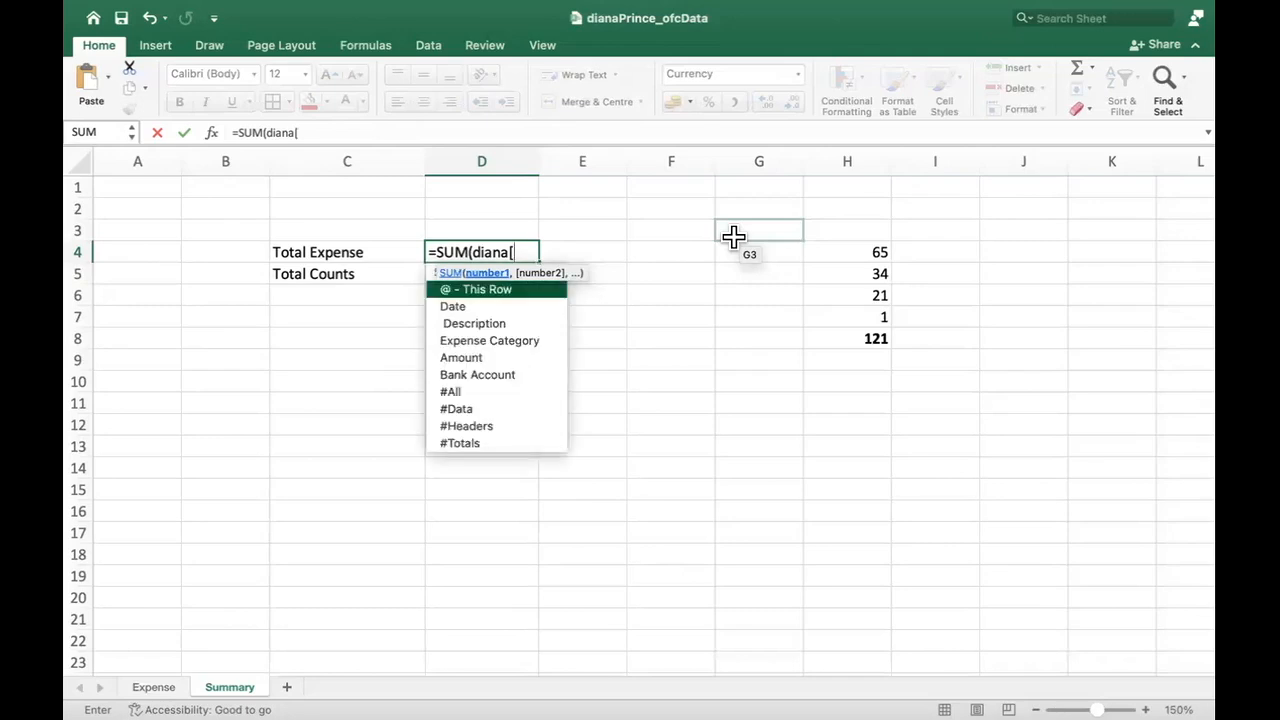
pyautogui.write('amou')
pyautogui.press('Tab')
pyautogui.write(']')
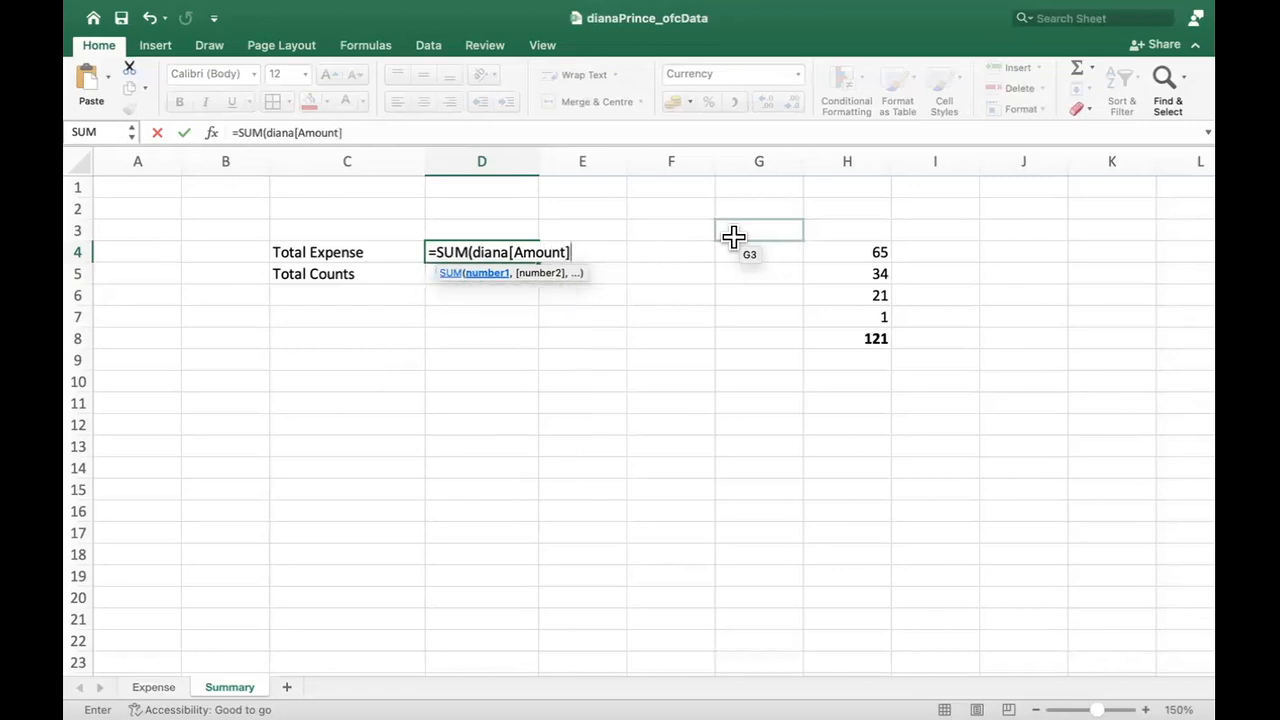
pyautogui.write(')')
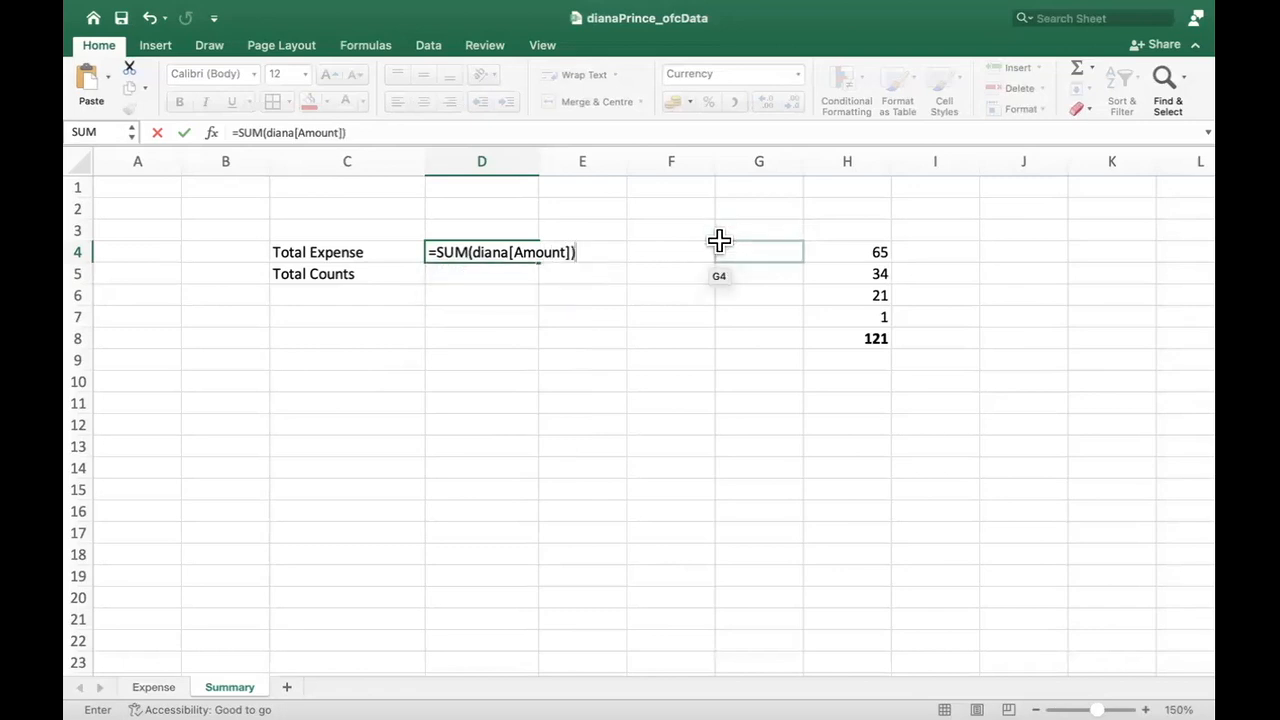
pyautogui.press('Return')
pyautogui.press('Up')
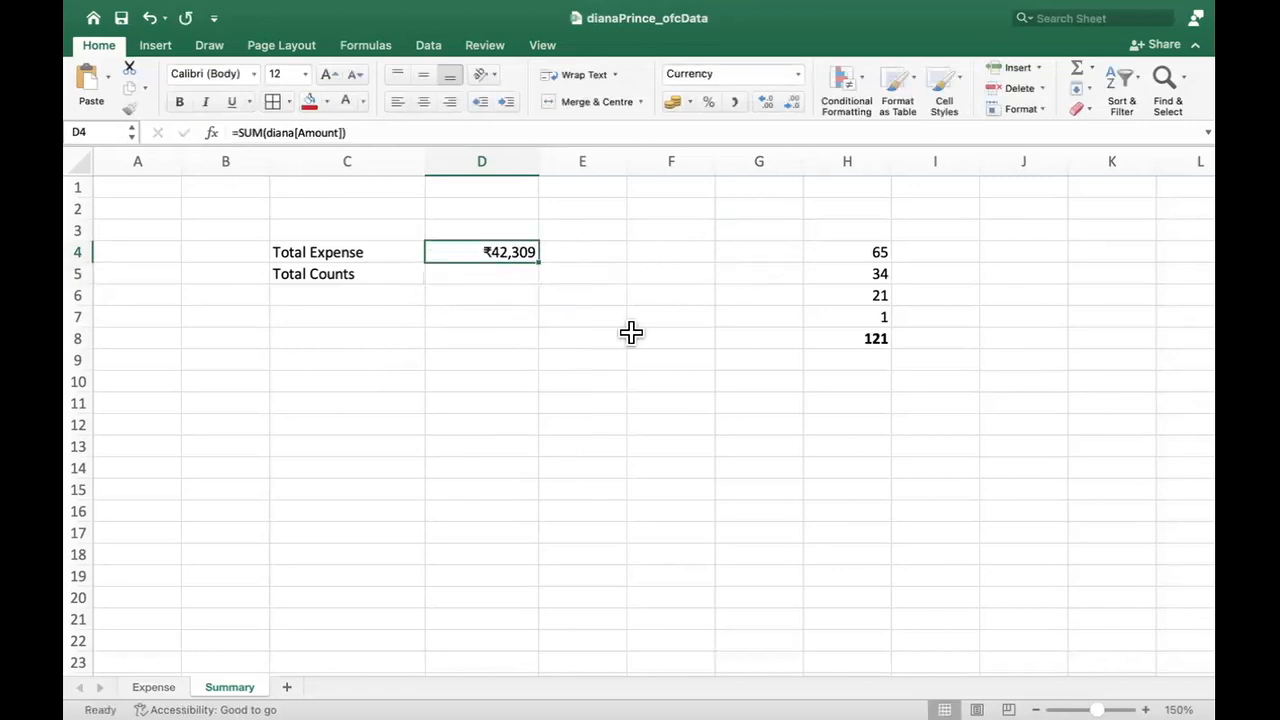
# Step: Calculate the total counts in cell D5 with the formula =COUNT(diana[Date])
pyautogui.press('Down')
pyautogui.write('=')
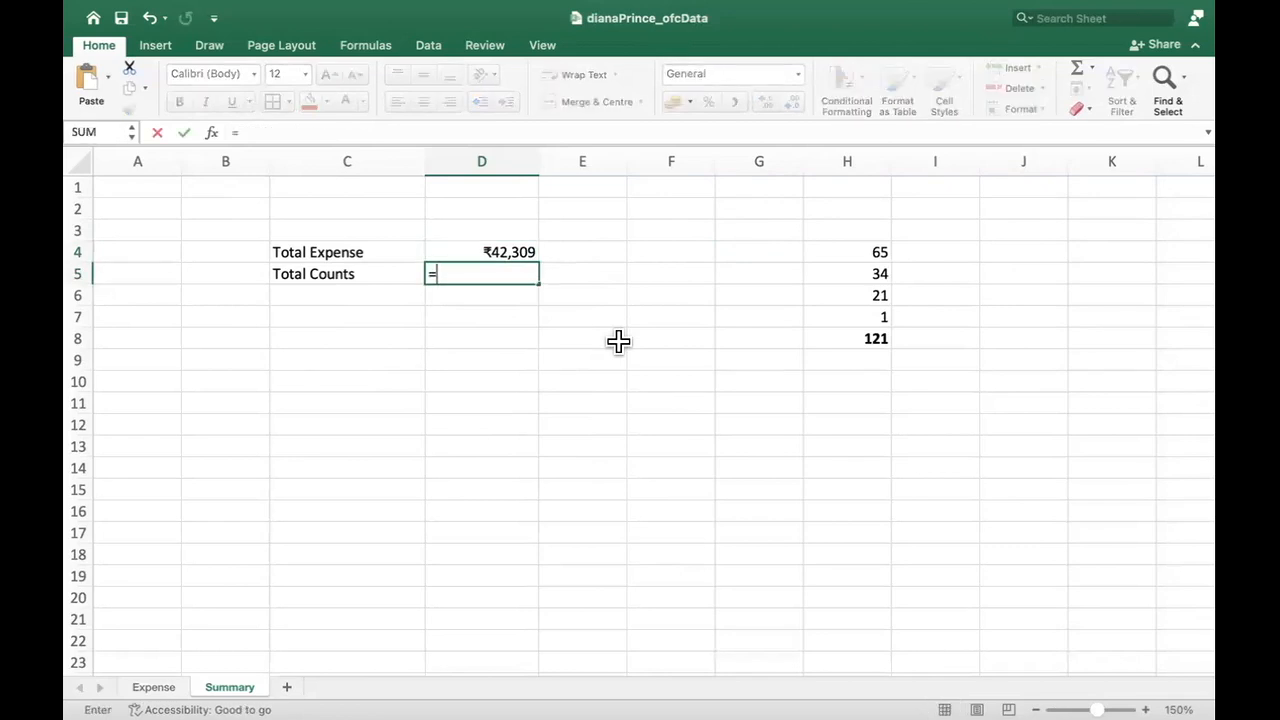
pyautogui.write('coun')
pyautogui.press('Tab')
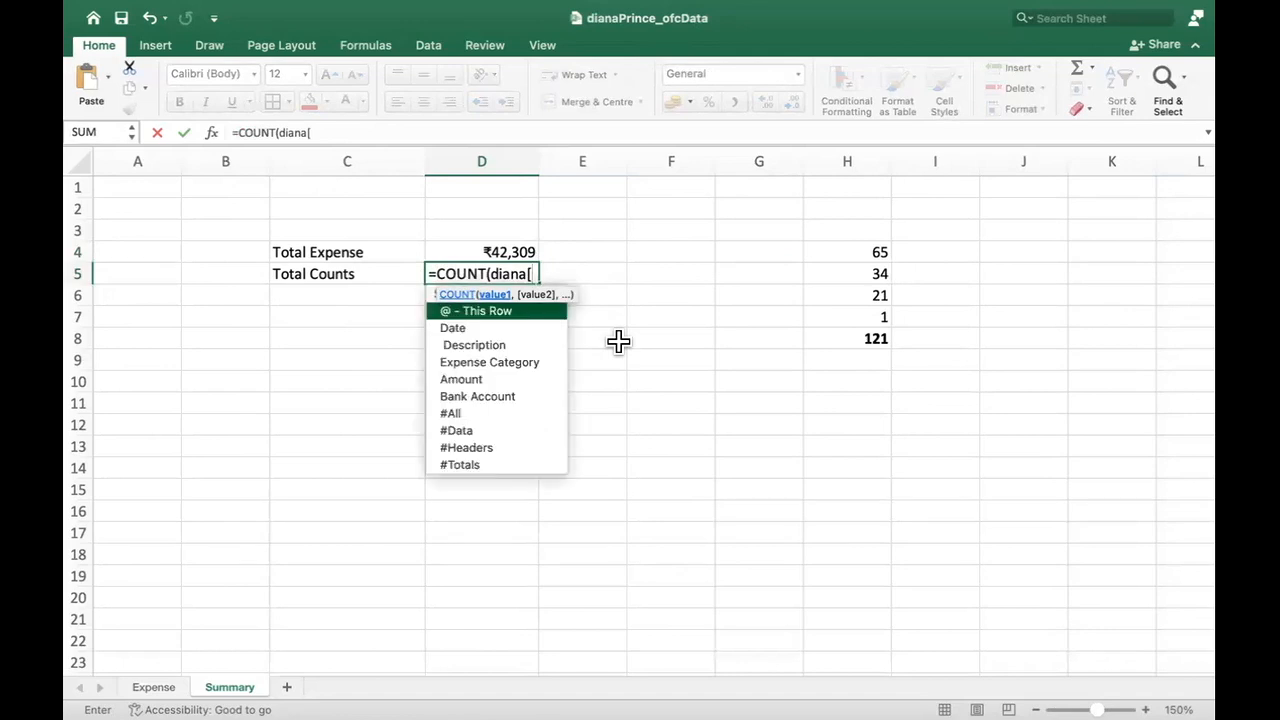
pyautogui.write('diana[data')
pyautogui.press('Tab')
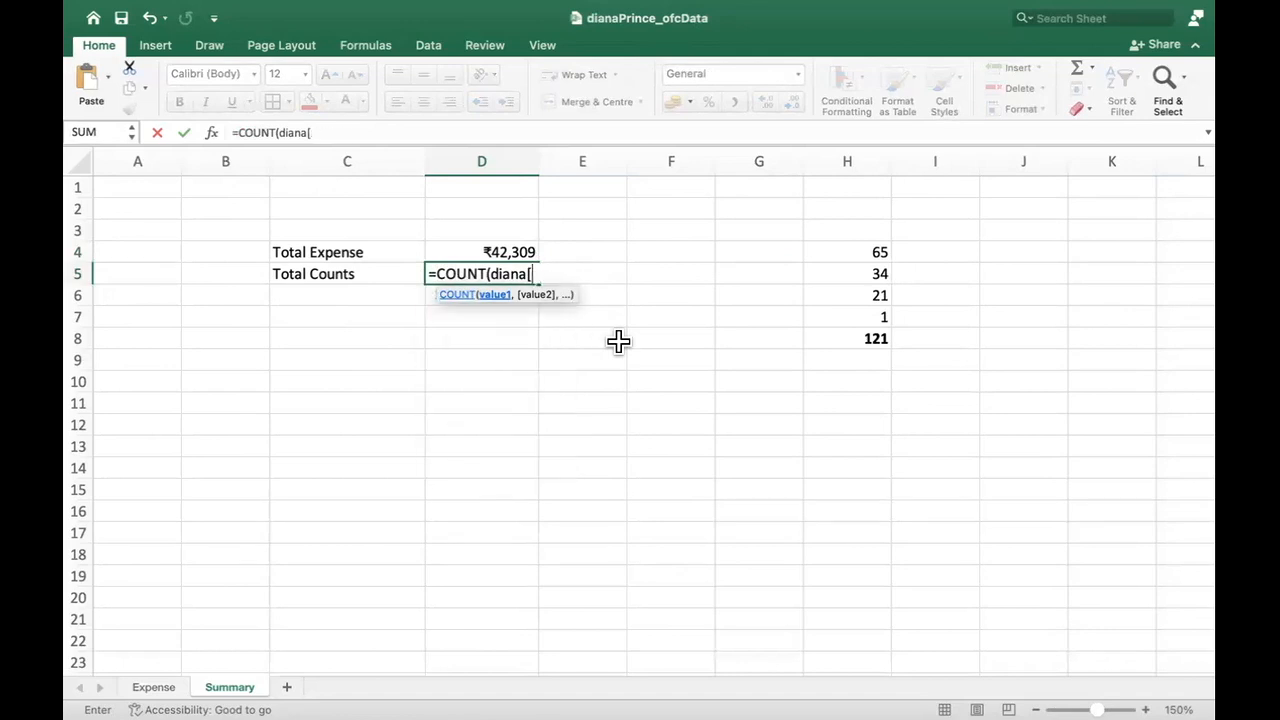
pyautogui.write('])')
pyautogui.press('Return')
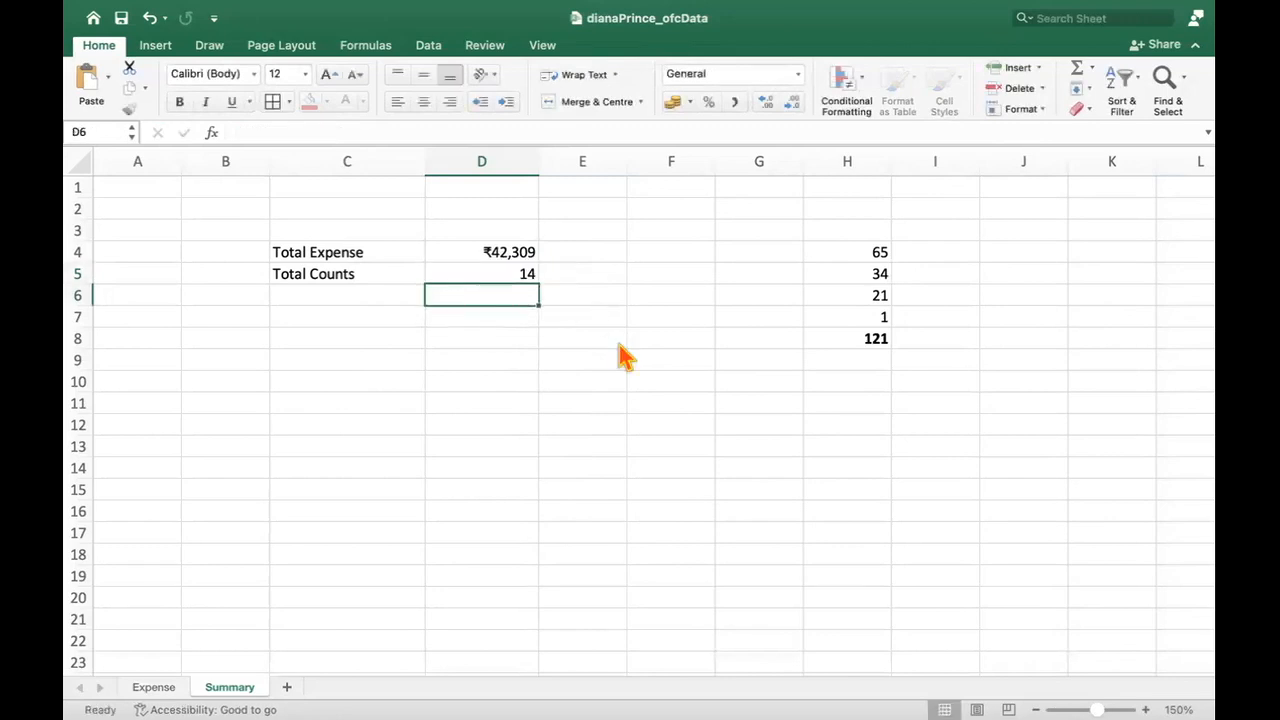
pyautogui.click(505, 276)
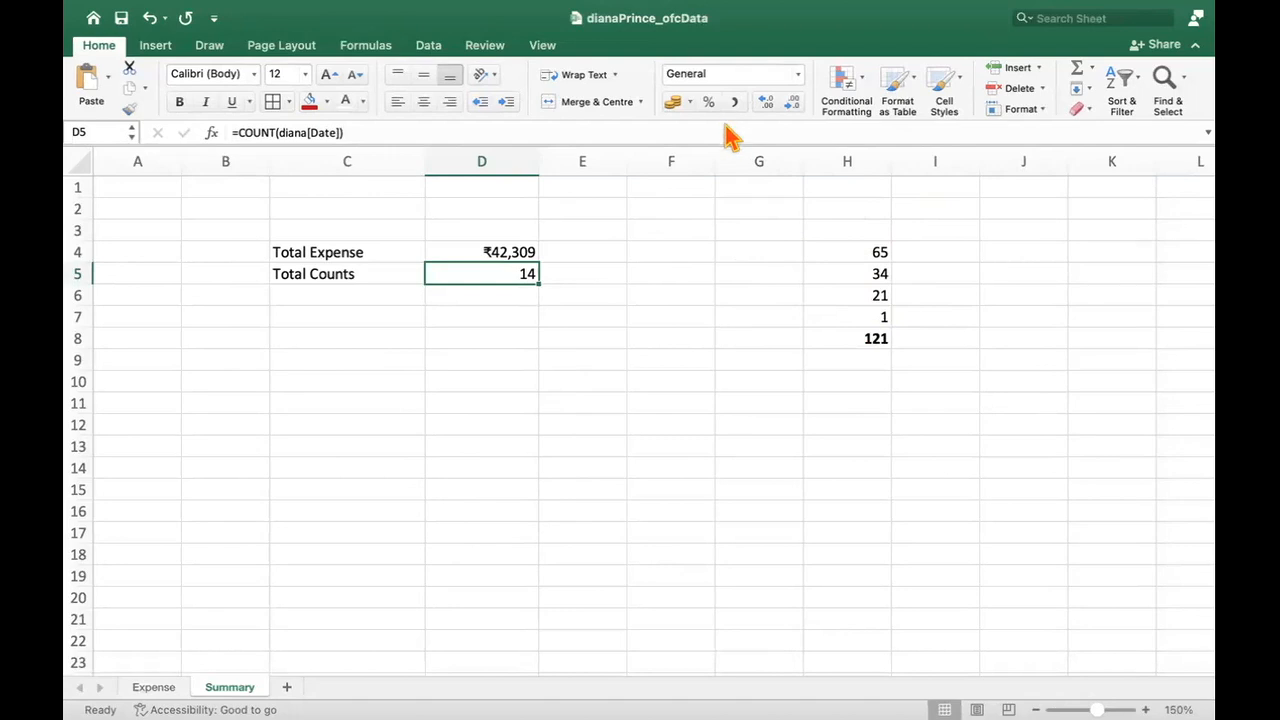
# Step: Make the Total Expense and Total Counts labels bold and add borders to all cells in C4:D5
pyautogui.click(508, 400)
pyautogui.moveTo(300, 257); pyautogui.dragTo(531, 274)
pyautogui.click(179, 101)
pyautogui.click(576, 300)
pyautogui.click(272, 101)
pyautogui.click(610, 450)
pyautogui.click(331, 313)
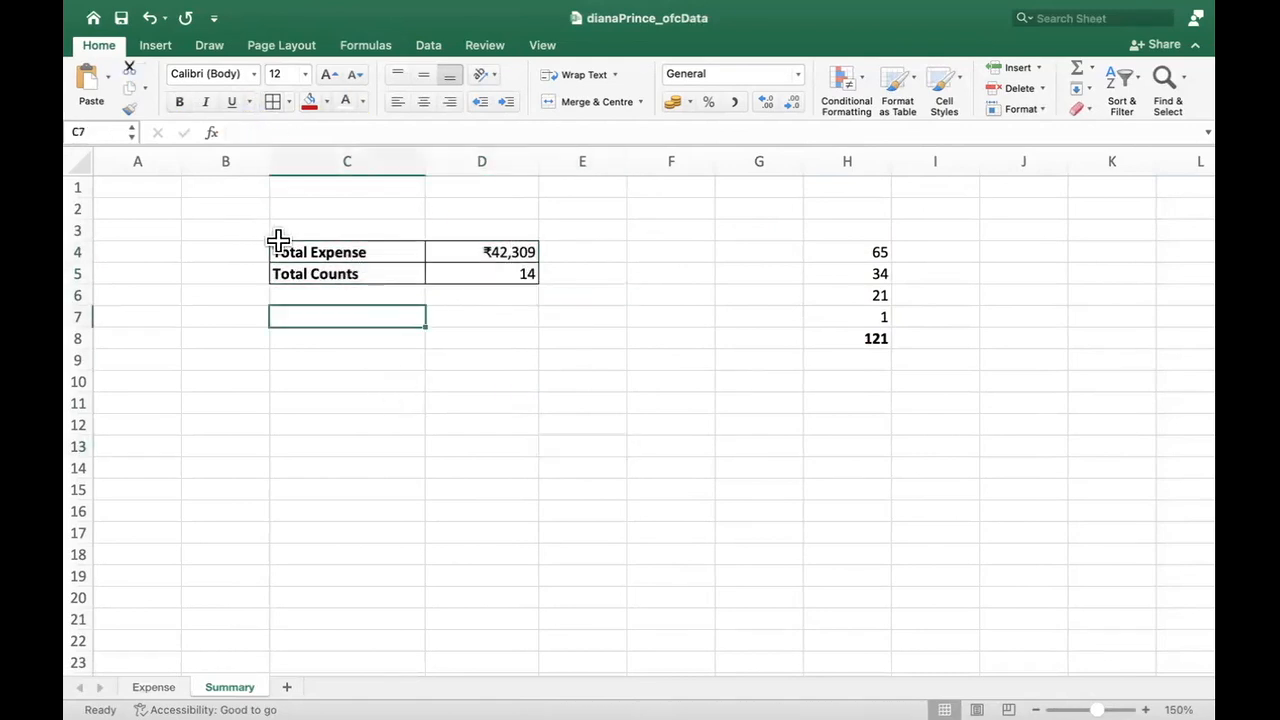
# Step: Fill the label cells C4:C5 with orange
pyautogui.moveTo(280, 249); pyautogui.dragTo(291, 270)
pyautogui.click(311, 101)
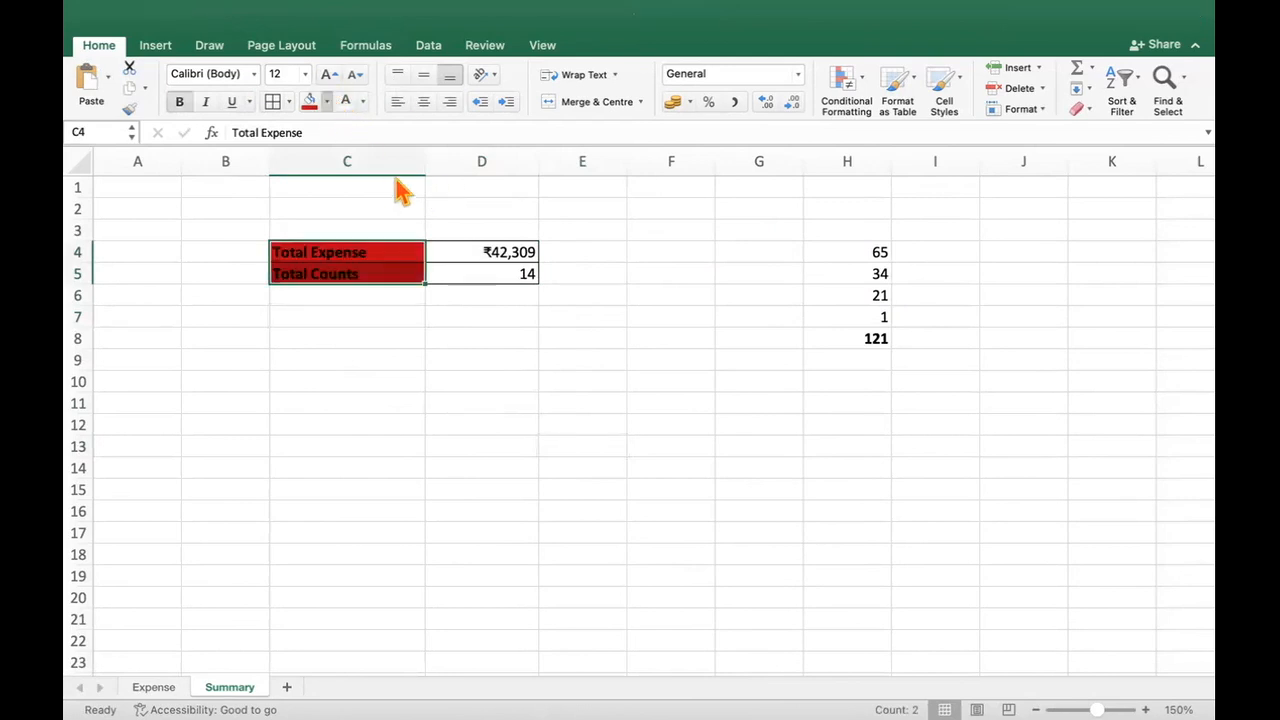
pyautogui.click(748, 385)
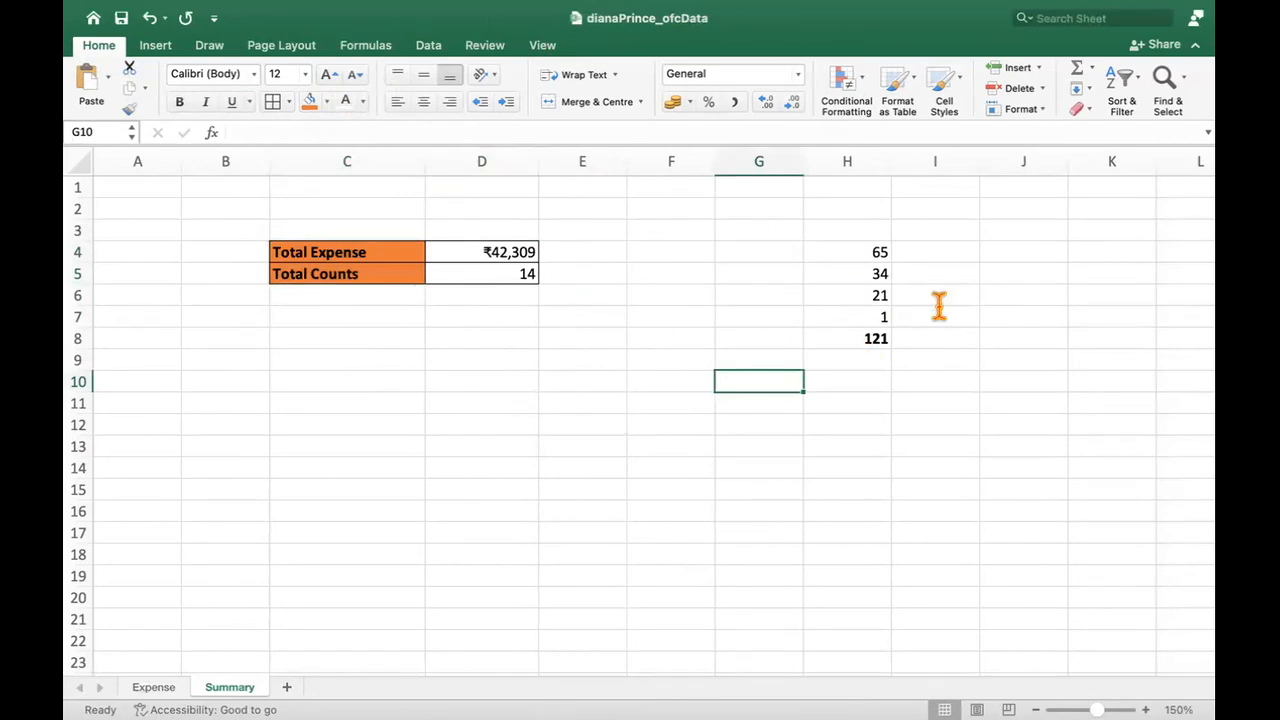
pyautogui.click(613, 451)
pyautogui.click(371, 347)
# Step: Select the whole table on the Expense sheet and rename it as xpense
pyautogui.click(165, 688)
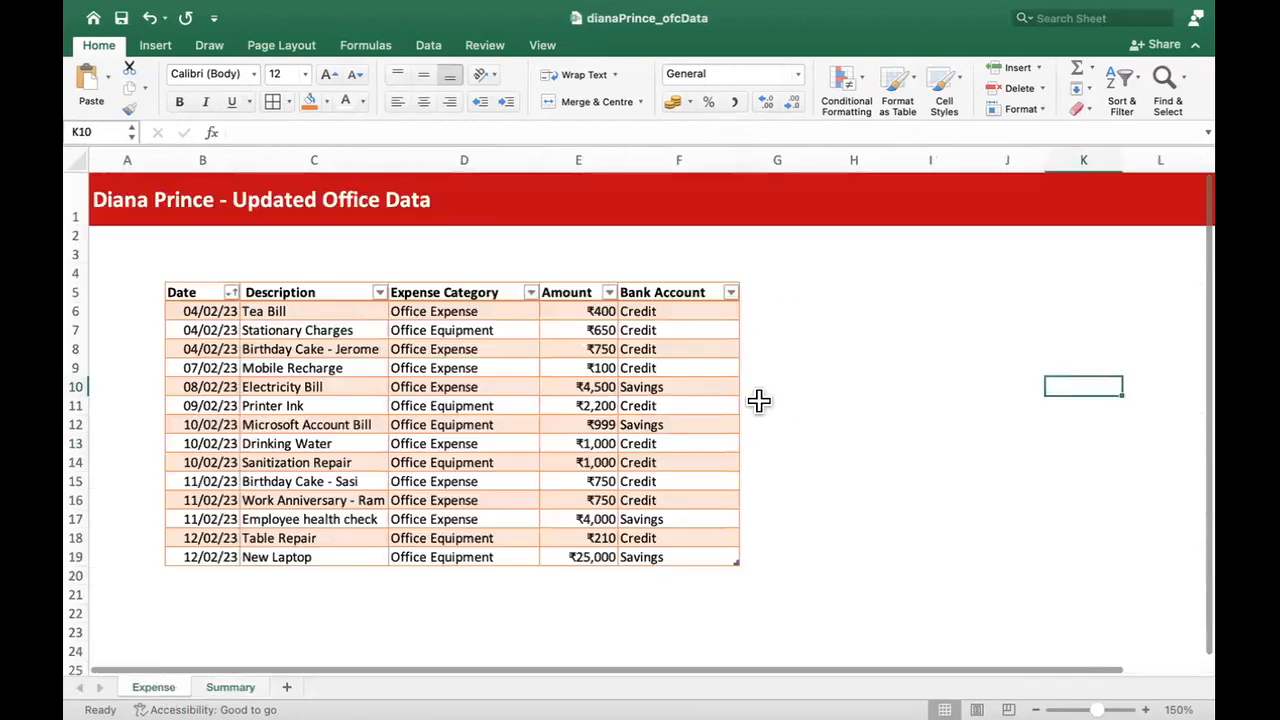
pyautogui.click(460, 465)
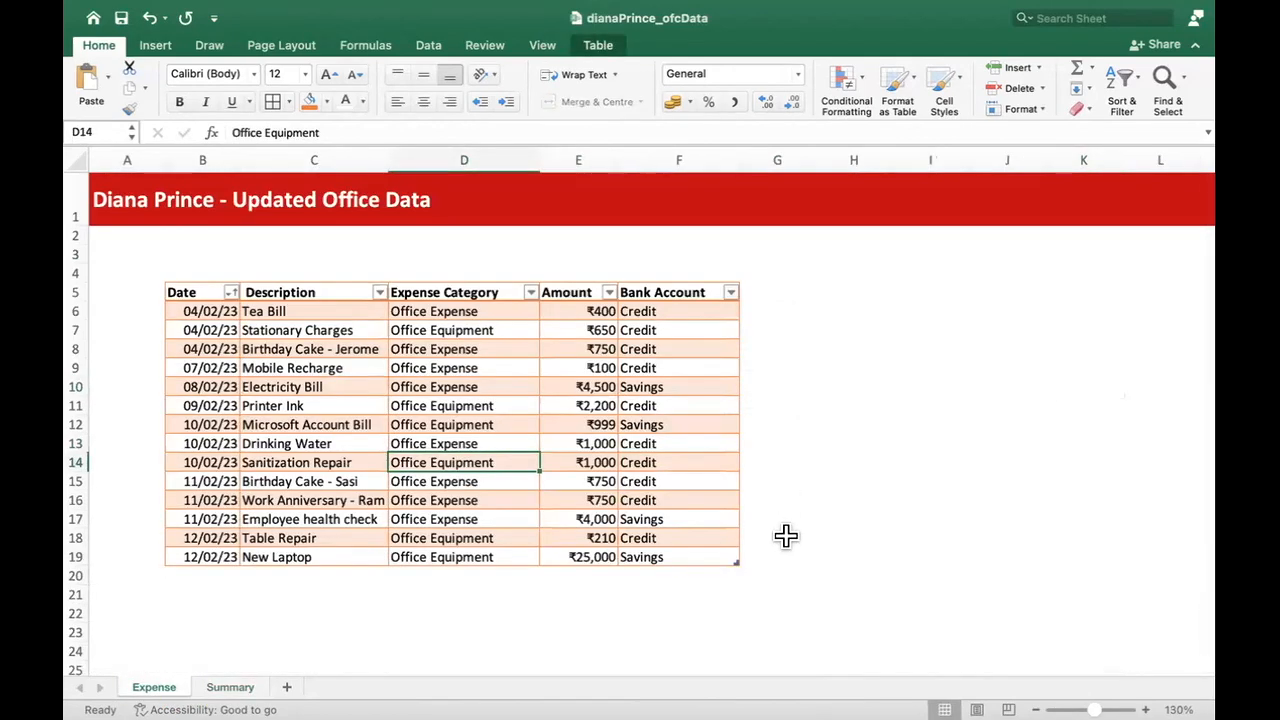
pyautogui.press('super+a')
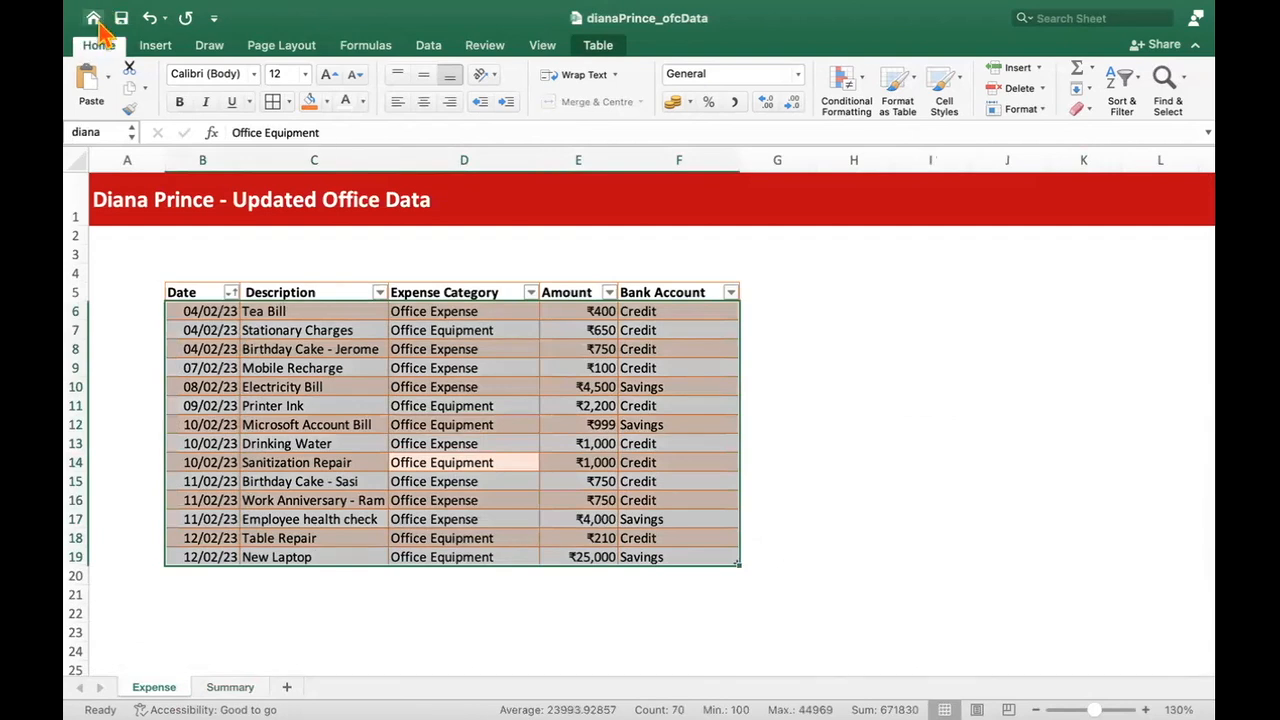
pyautogui.click(595, 48)
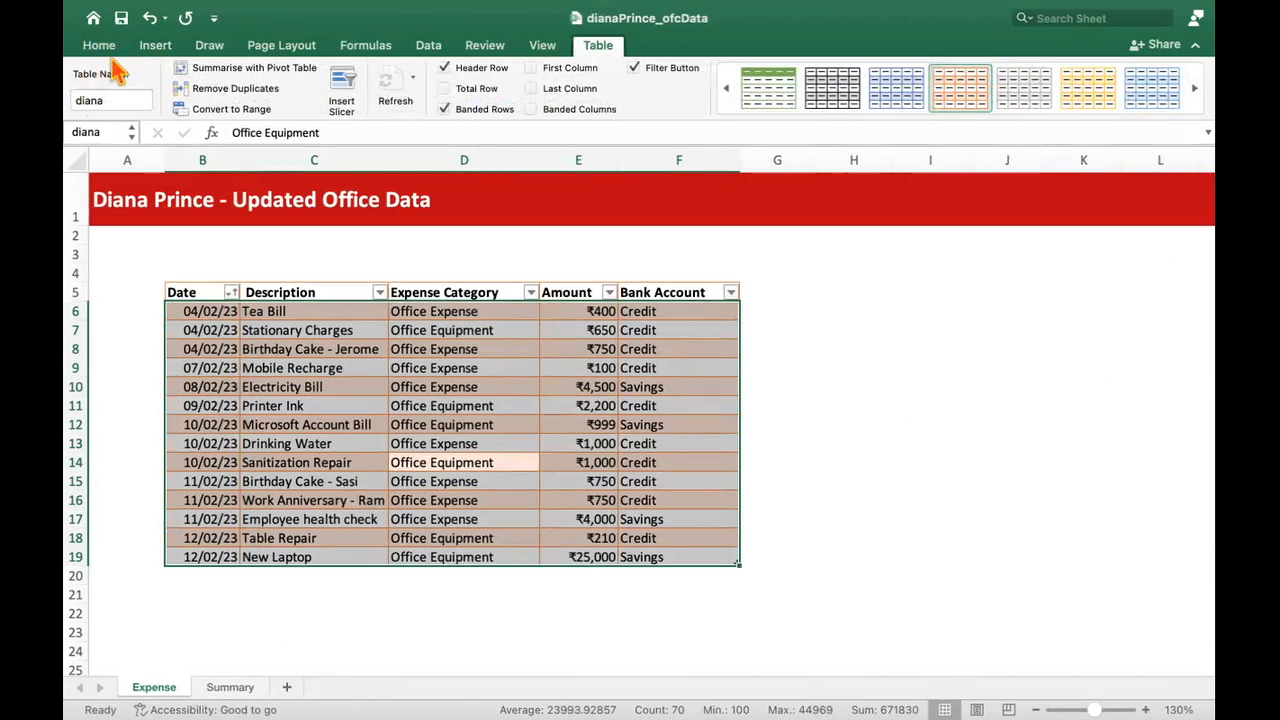
pyautogui.click(98, 101)
pyautogui.doubleClick(98, 101)
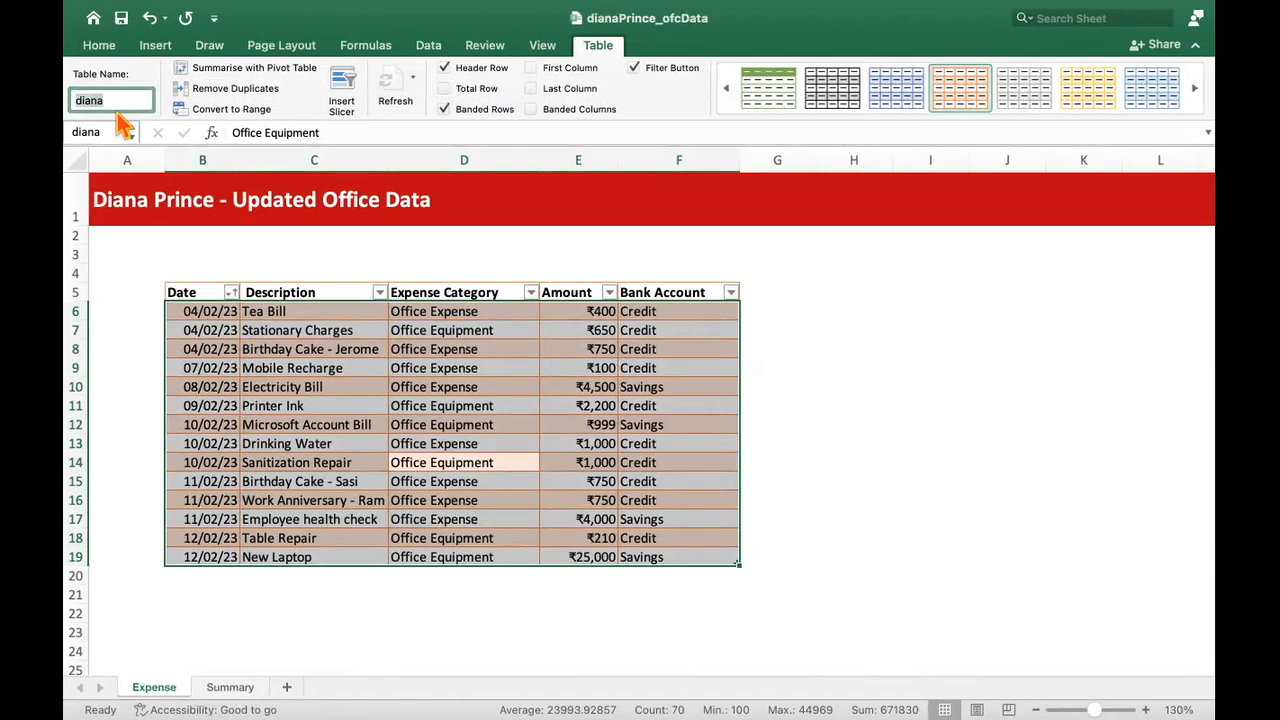
pyautogui.write('xpense')
pyautogui.press('super+a')
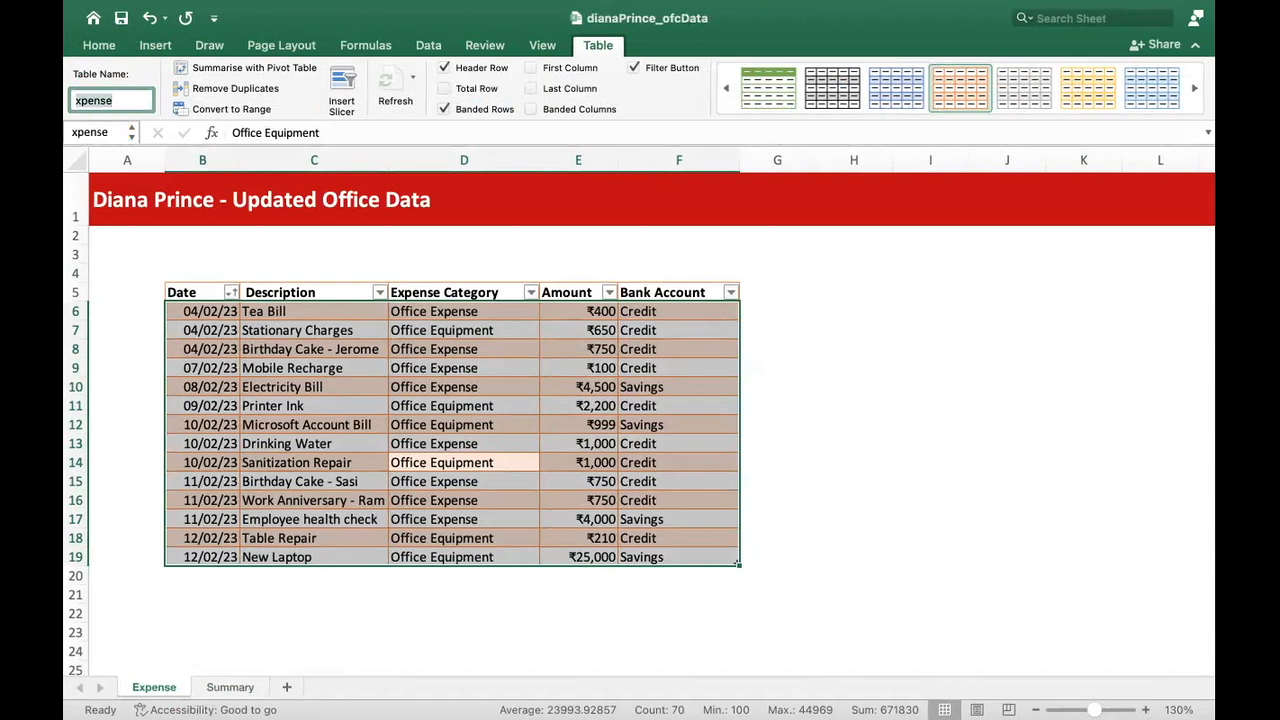
# Step: Check that the formulas in cells D4 and D5 of the Summary sheet use the renamed table
pyautogui.click(232, 257)
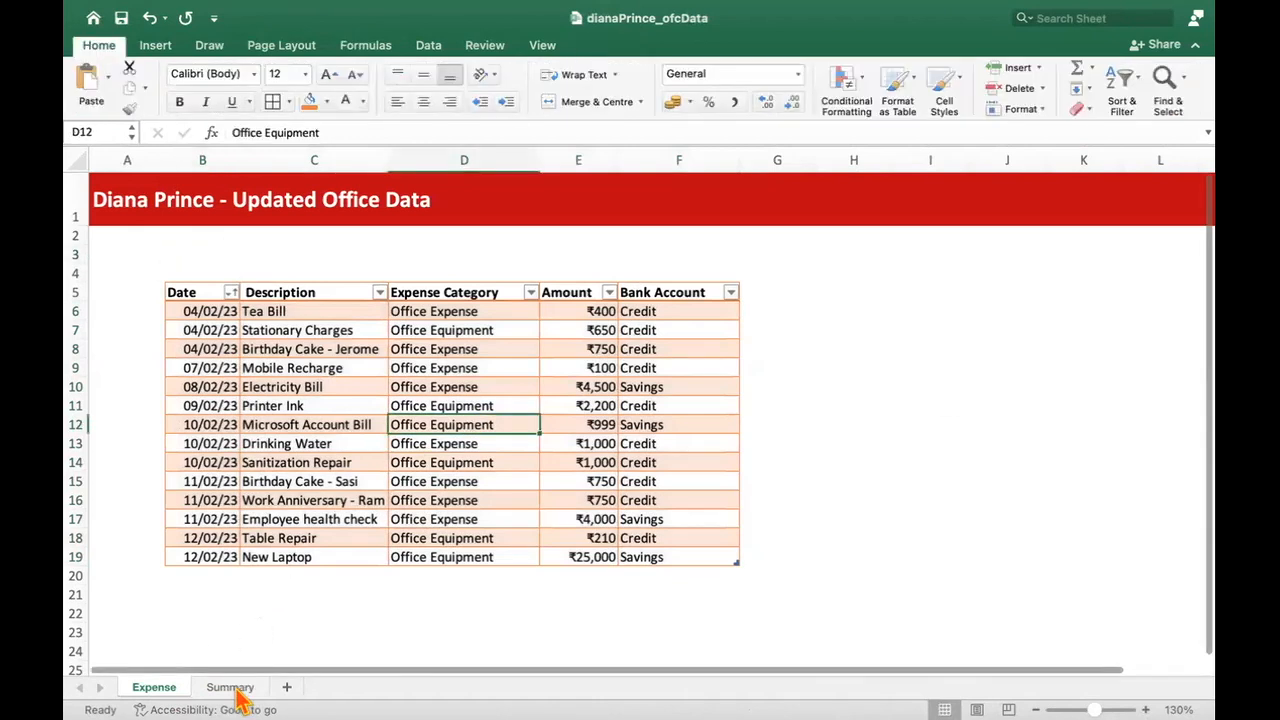
pyautogui.click(237, 687)
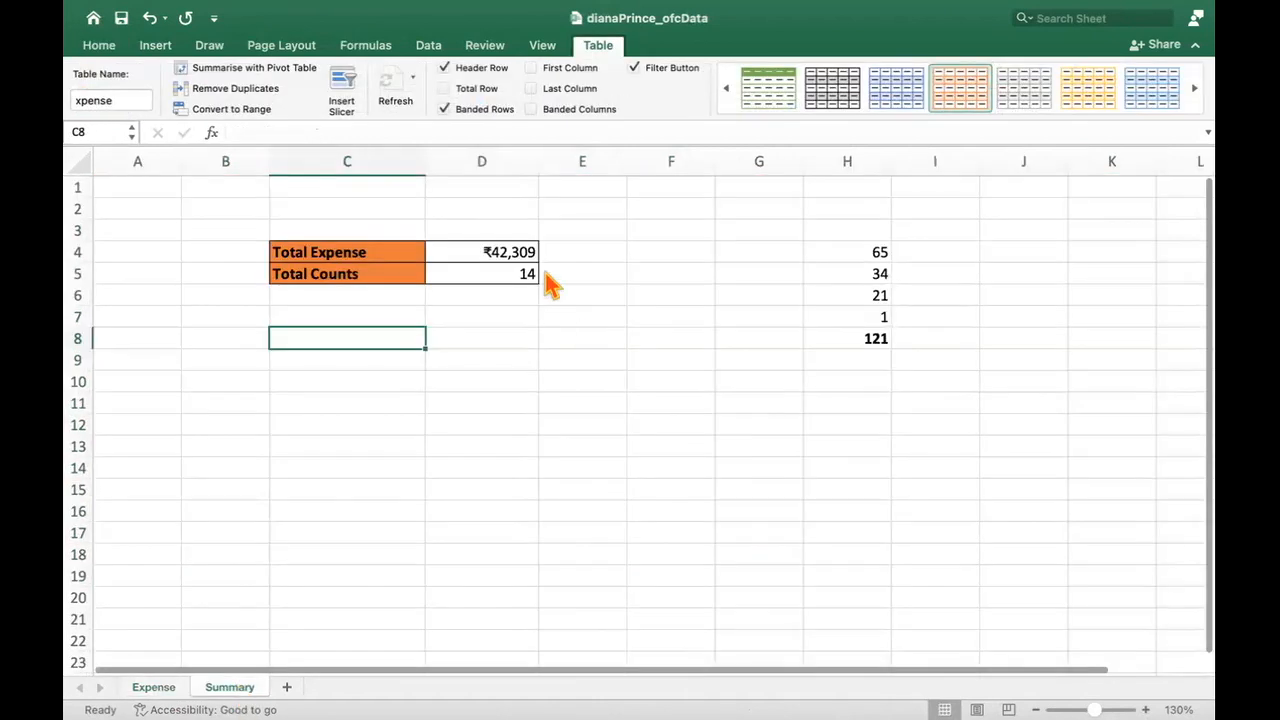
pyautogui.click(513, 246)
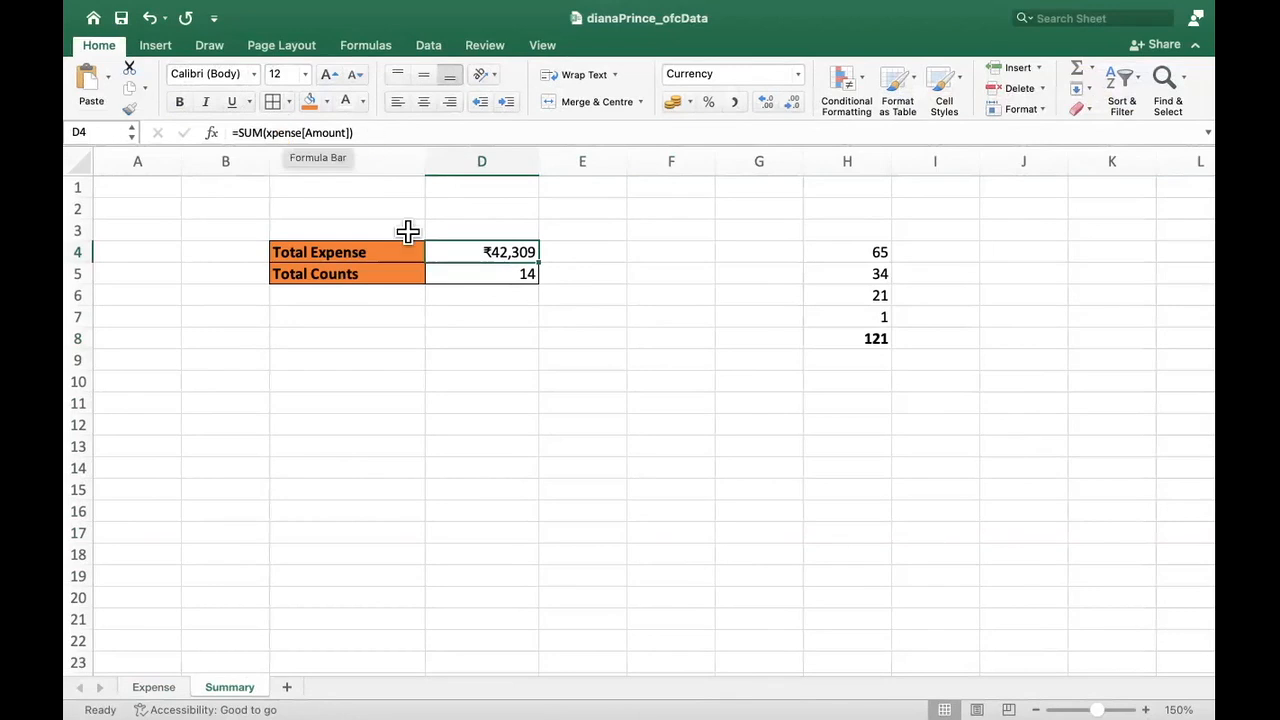
pyautogui.click(490, 274)
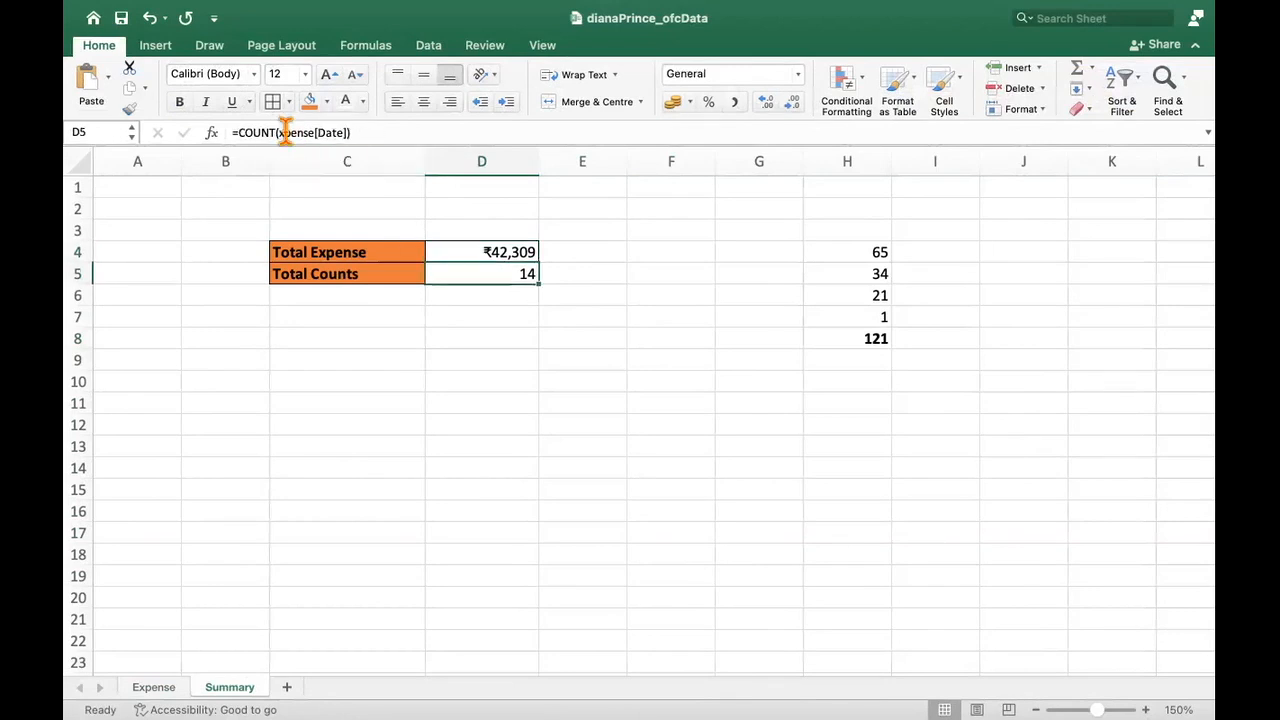
pyautogui.click(477, 255)
pyautogui.click(478, 277)
pyautogui.click(466, 252)
pyautogui.click(480, 274)
pyautogui.click(490, 258)
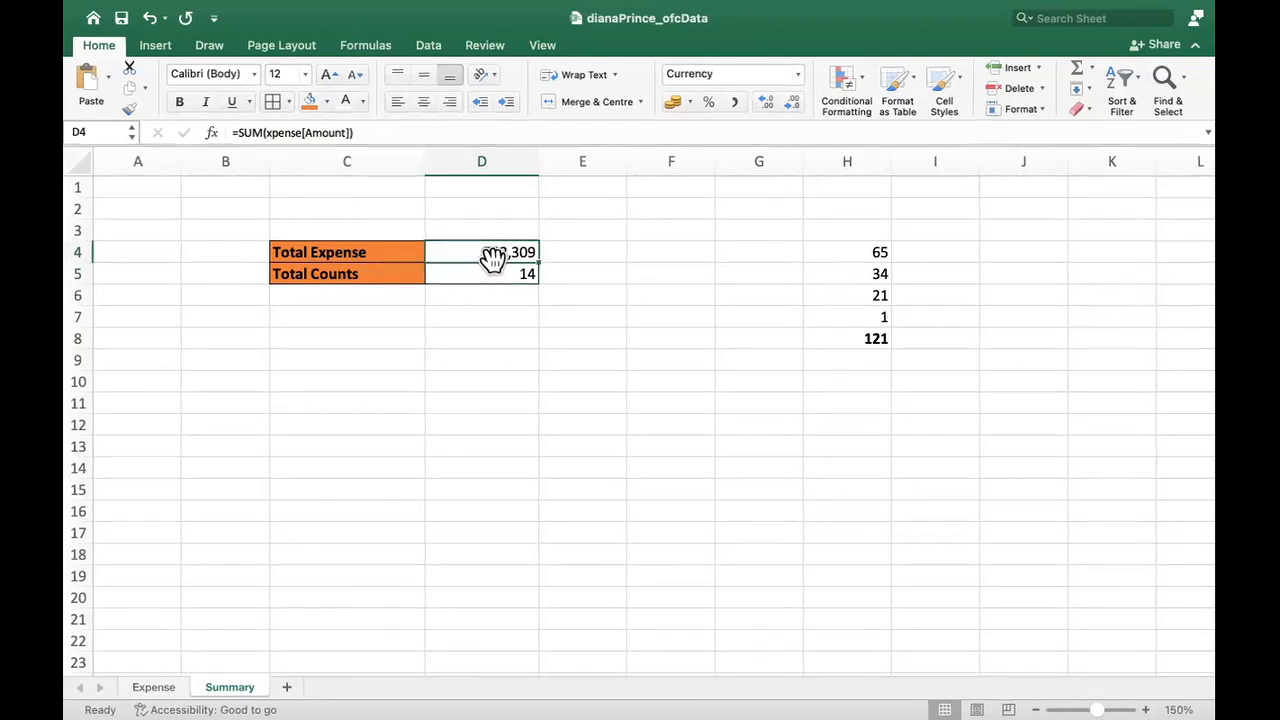
pyautogui.click(590, 508)
pyautogui.click(484, 253)
pyautogui.click(335, 273)
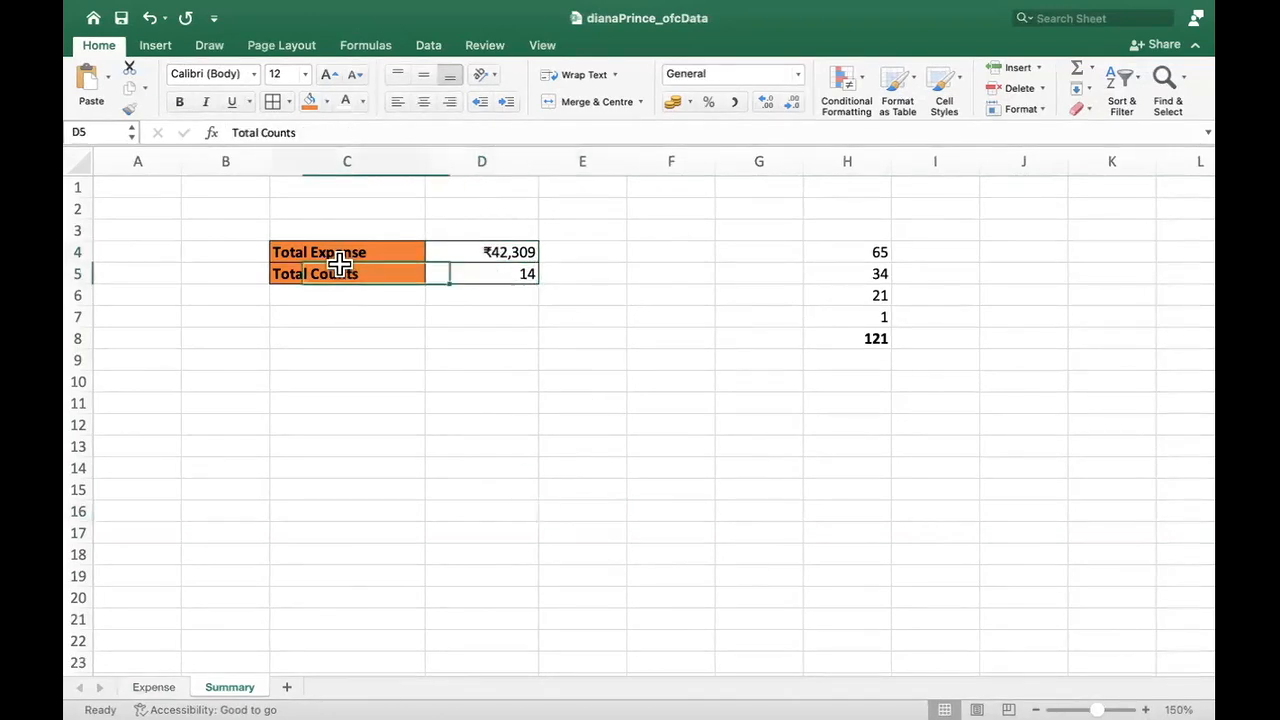
pyautogui.click(154, 687)
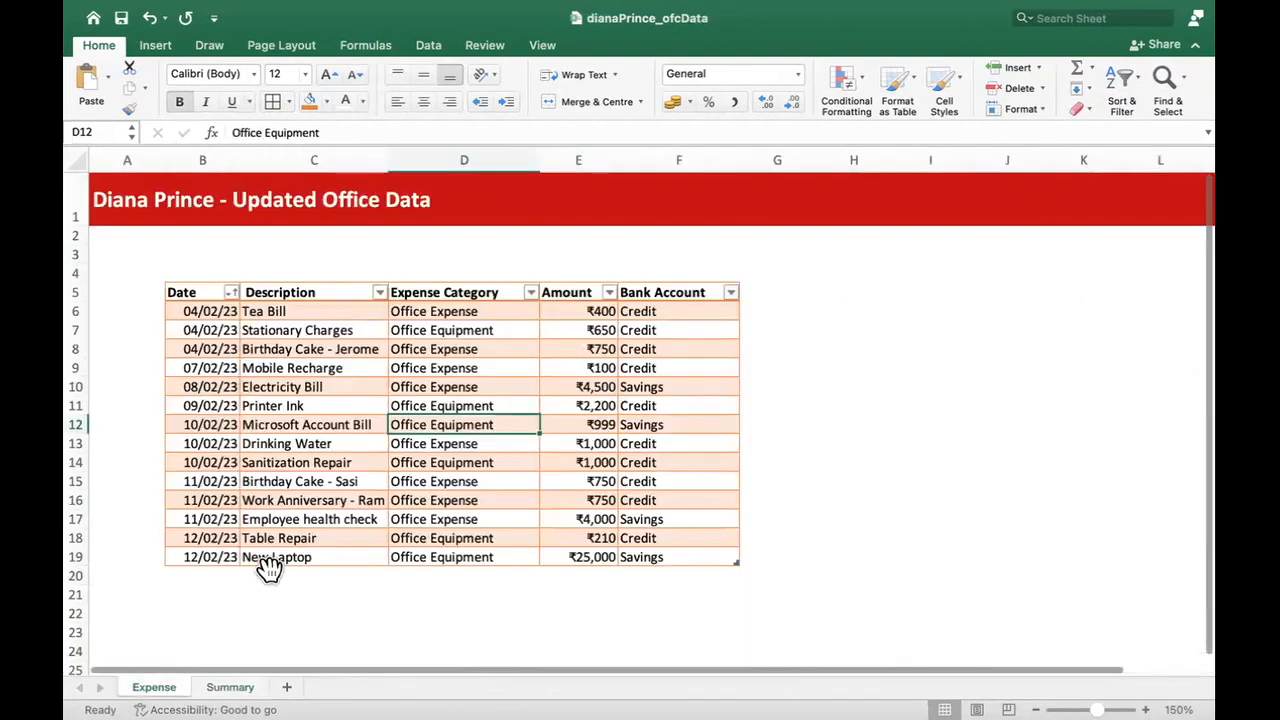
# Step: Enter the heading Summary in cell C3 of the Summary sheet and make it bold
pyautogui.click(229, 689)
pyautogui.click(386, 334)
pyautogui.click(334, 229)
pyautogui.write('Summary')
pyautogui.press('Return')
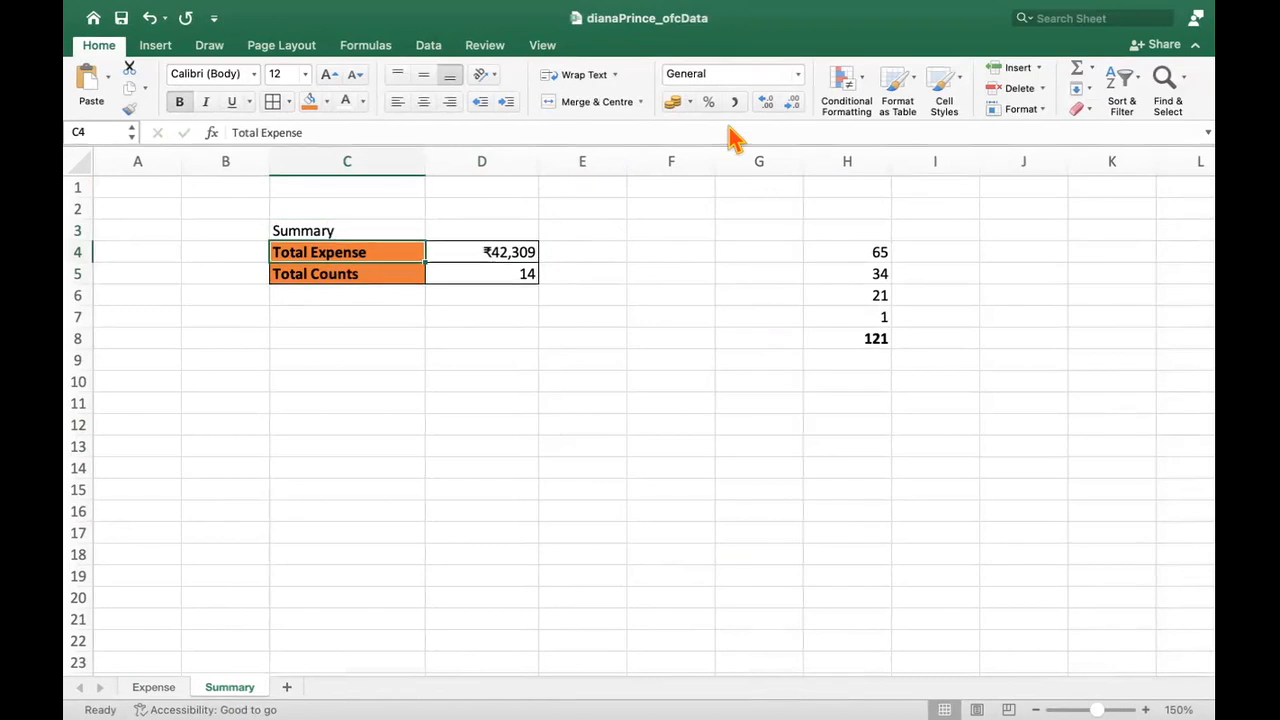
pyautogui.click(395, 477)
pyautogui.click(286, 230)
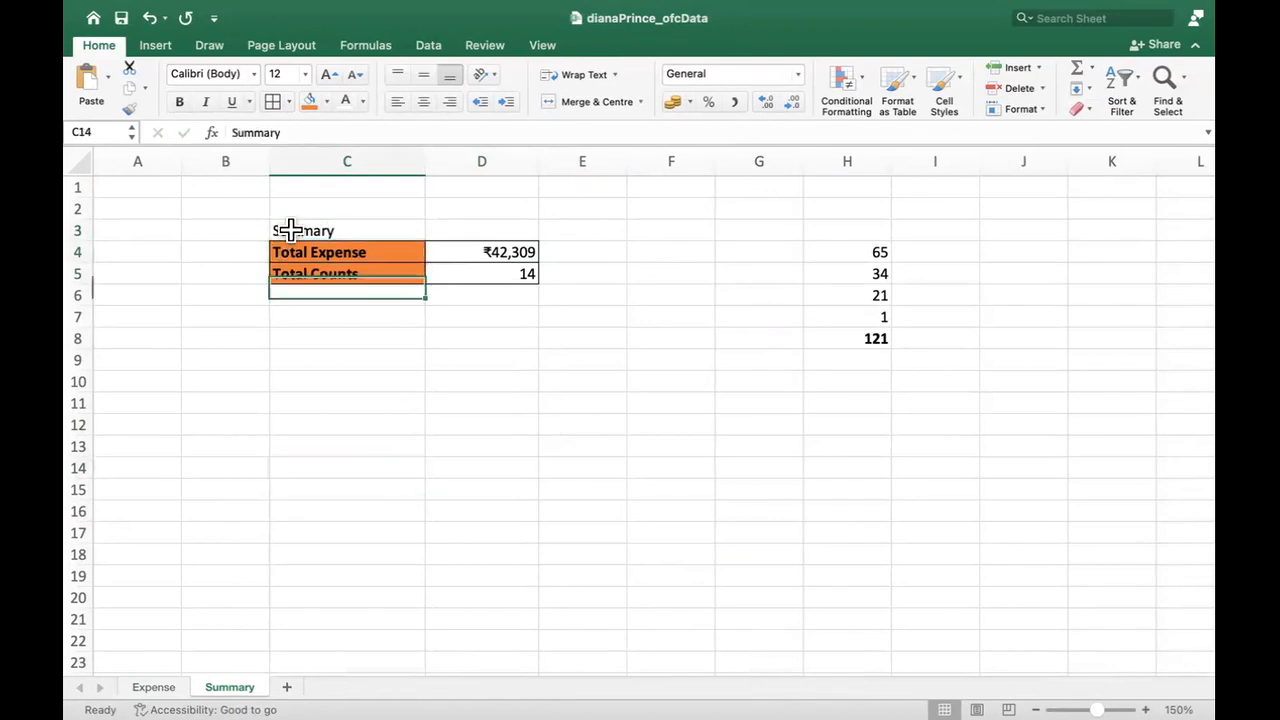
pyautogui.click(179, 101)
pyautogui.click(437, 483)
pyautogui.click(354, 343)
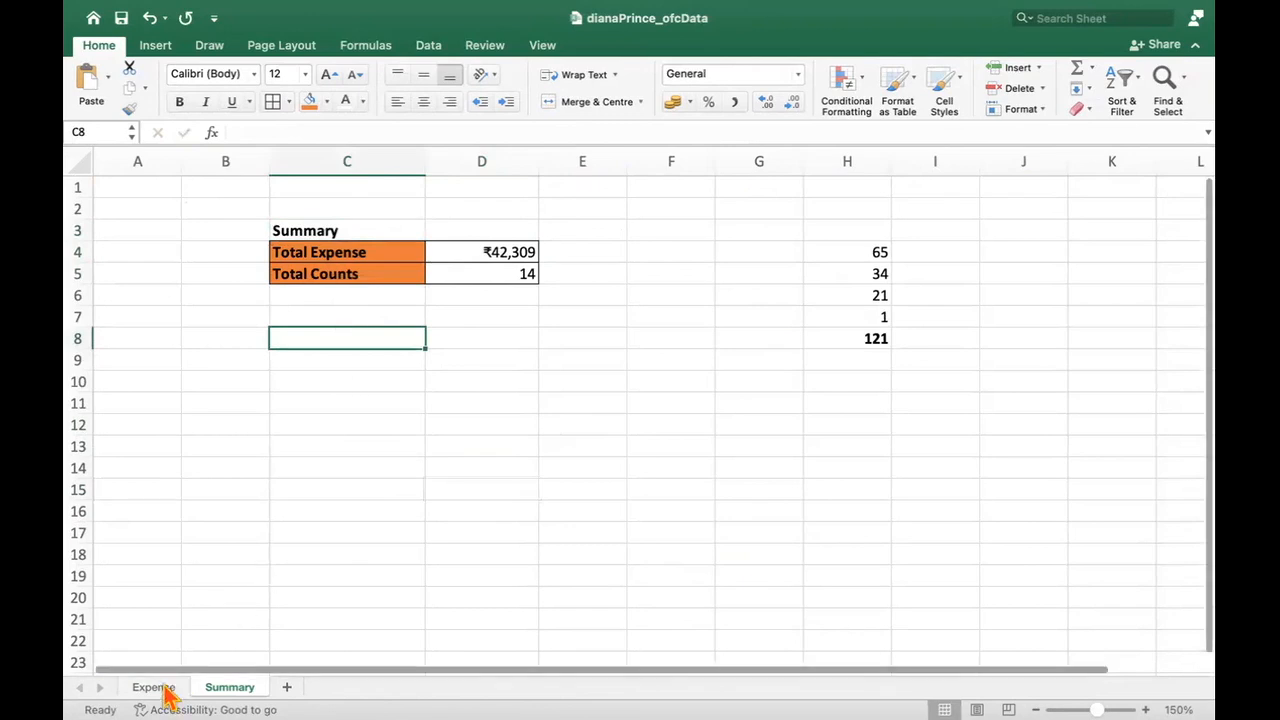
# Step: Enter the label Savings Spent in cell C7 of the Summary sheet
pyautogui.hotkey('ctrl', 'pageup')
pyautogui.click(624, 437)
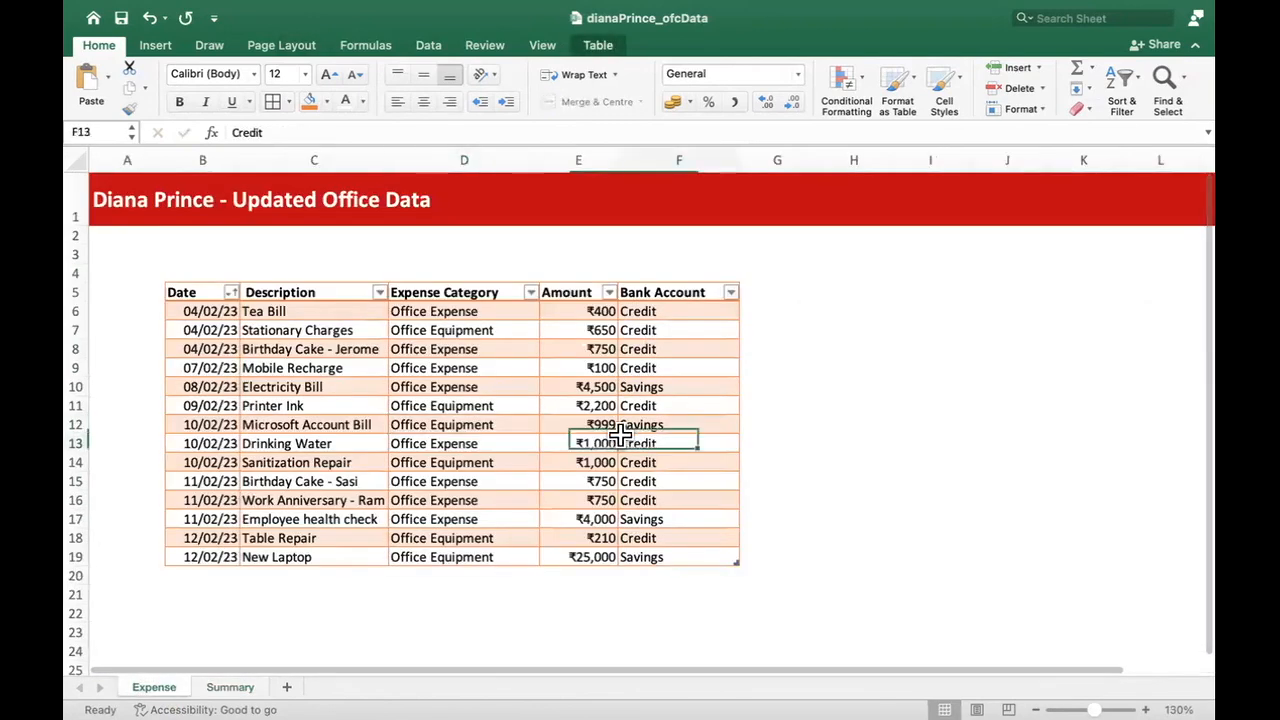
pyautogui.click(237, 688)
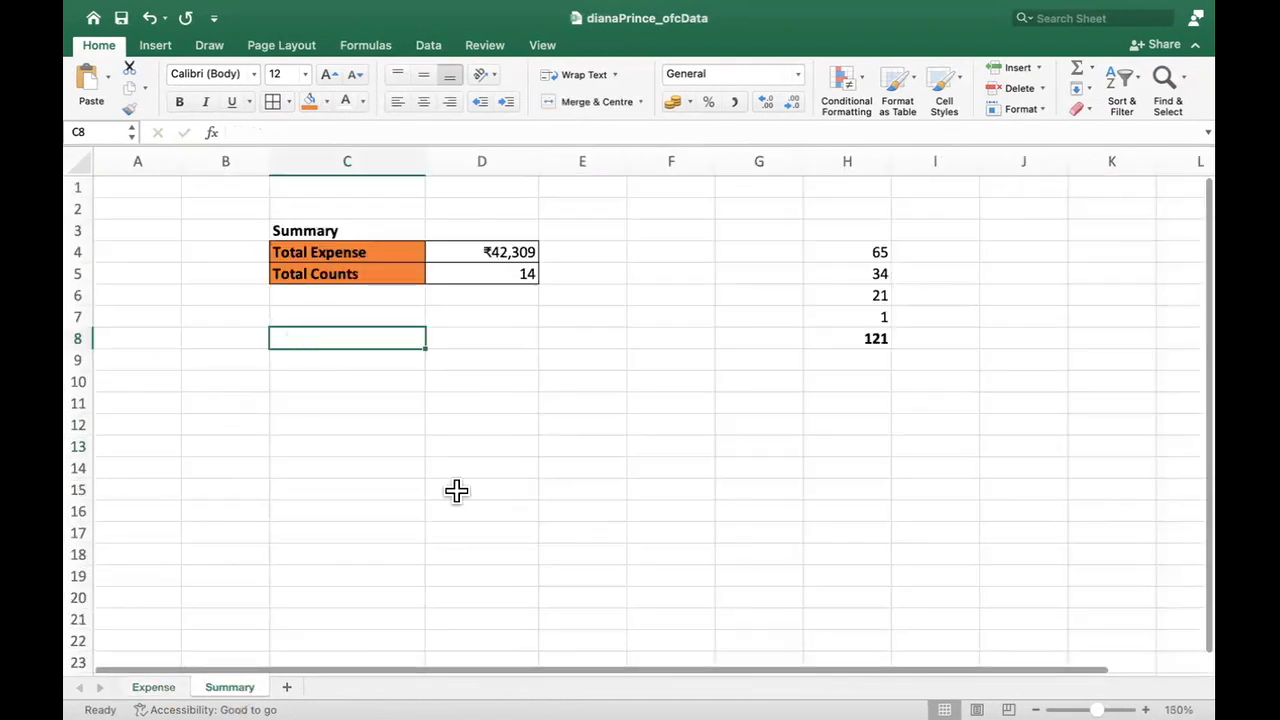
pyautogui.press('Up')
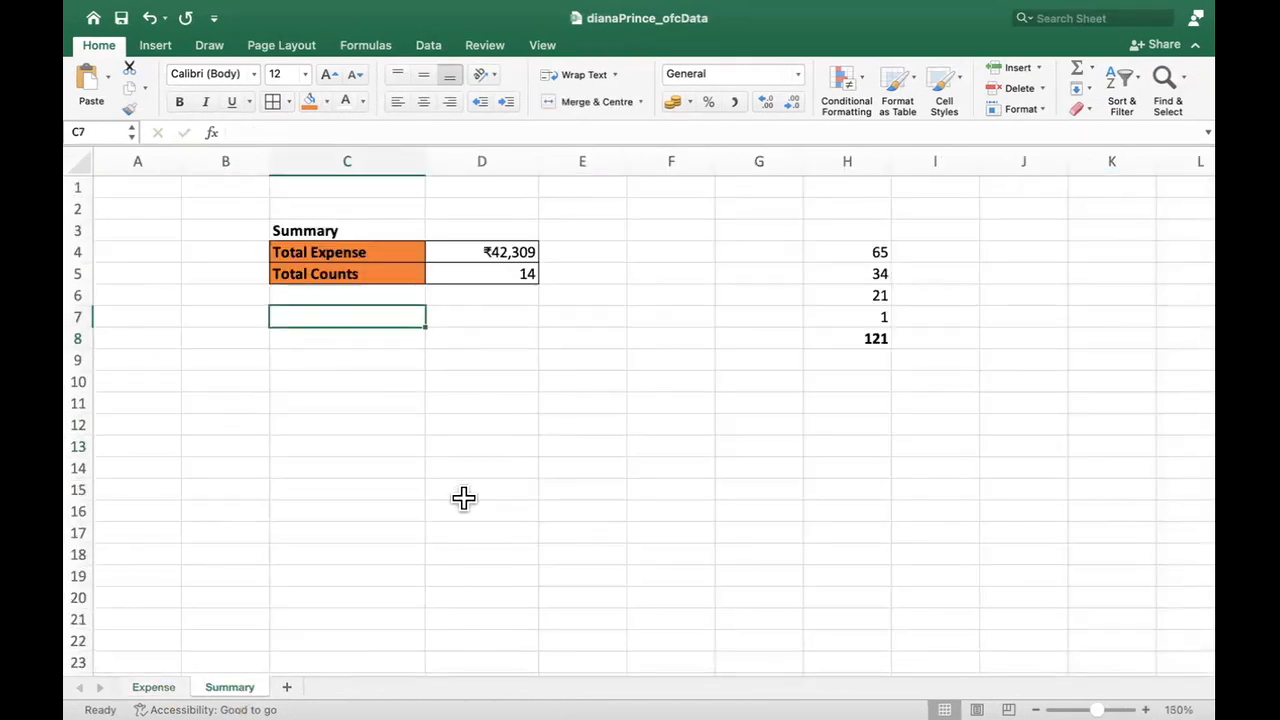
pyautogui.click(158, 688)
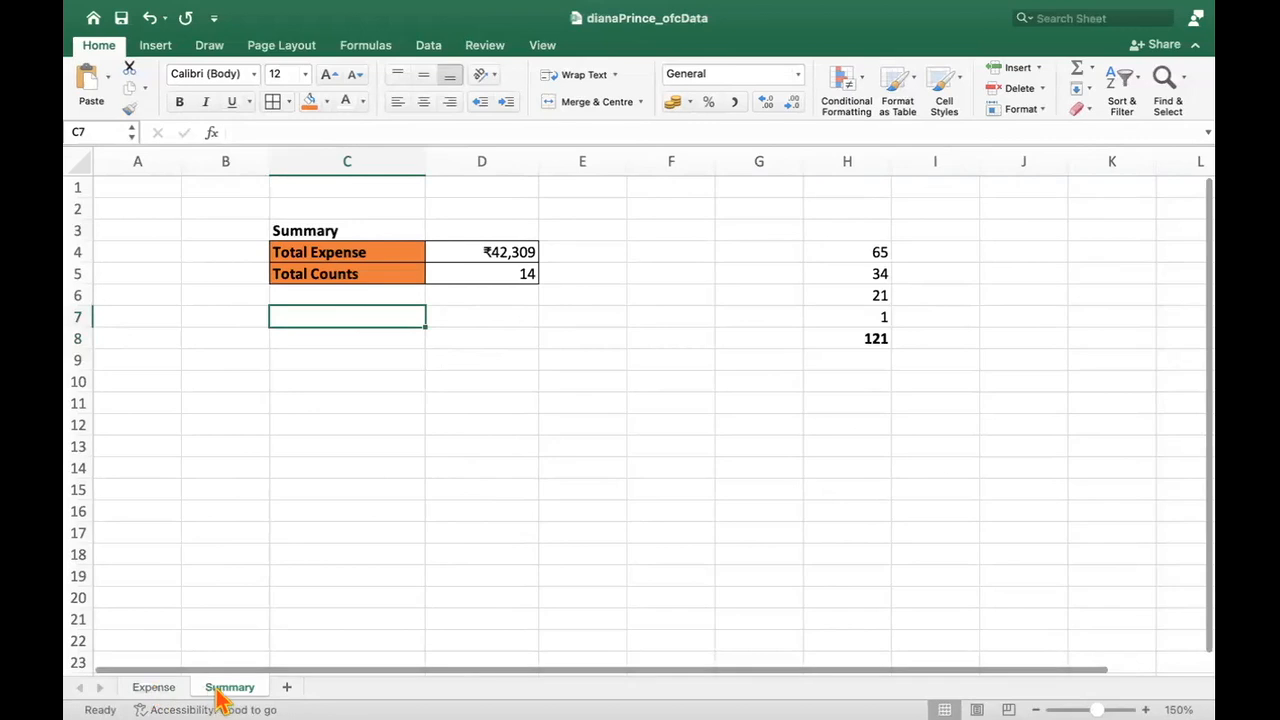
pyautogui.click(218, 689)
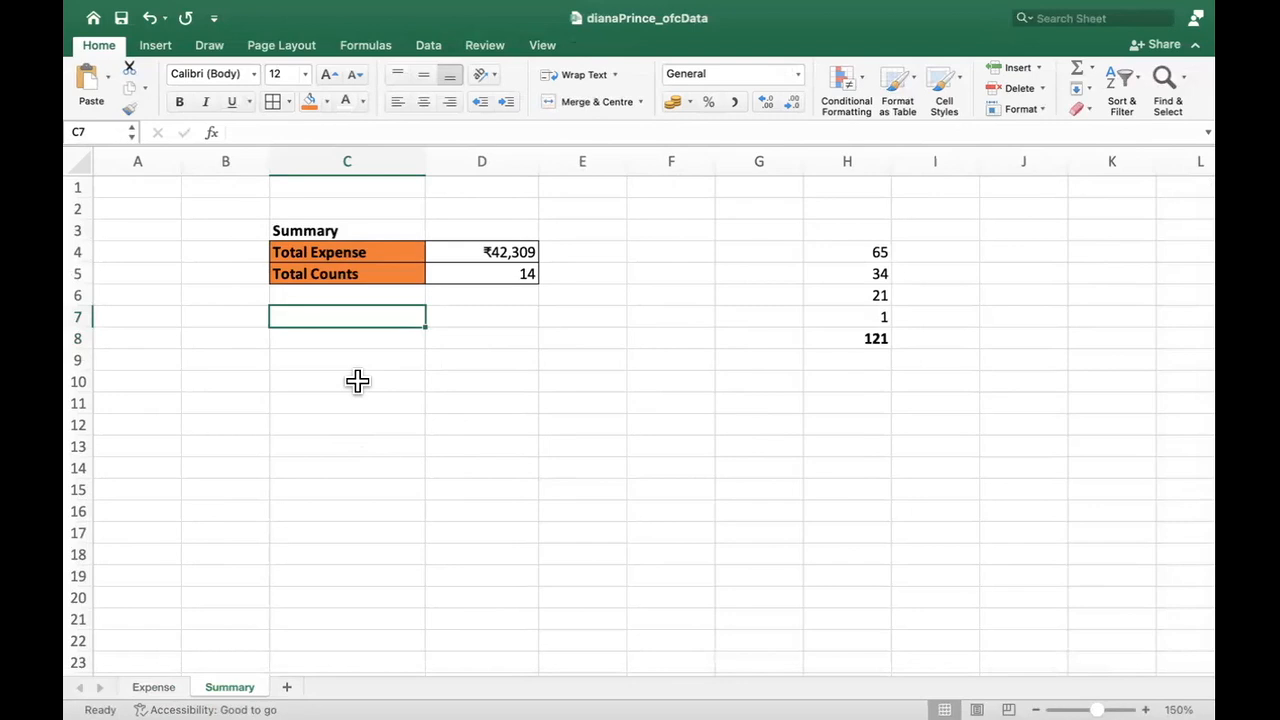
pyautogui.write('Savings Spent')
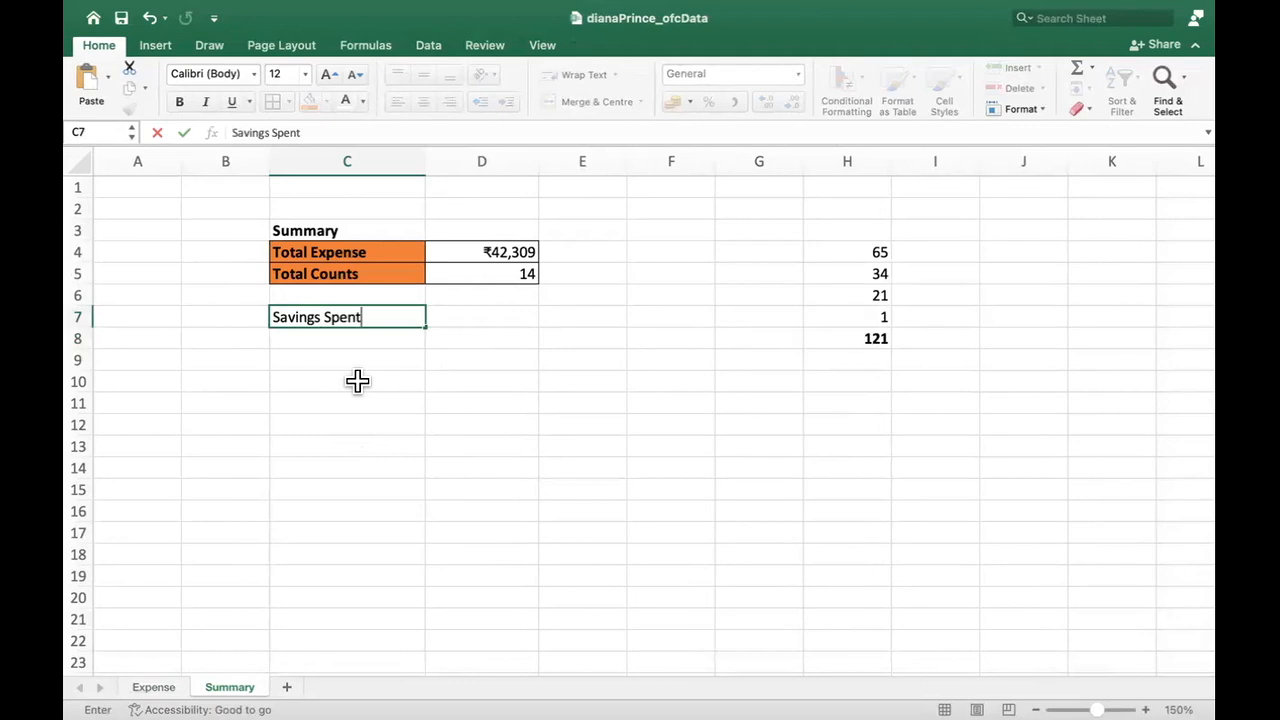
pyautogui.press('Return')
# Step: Begin a SUMIF formula in cell D7 with xpense[Amount] as its first argument
pyautogui.press('Up')
pyautogui.press('Right')
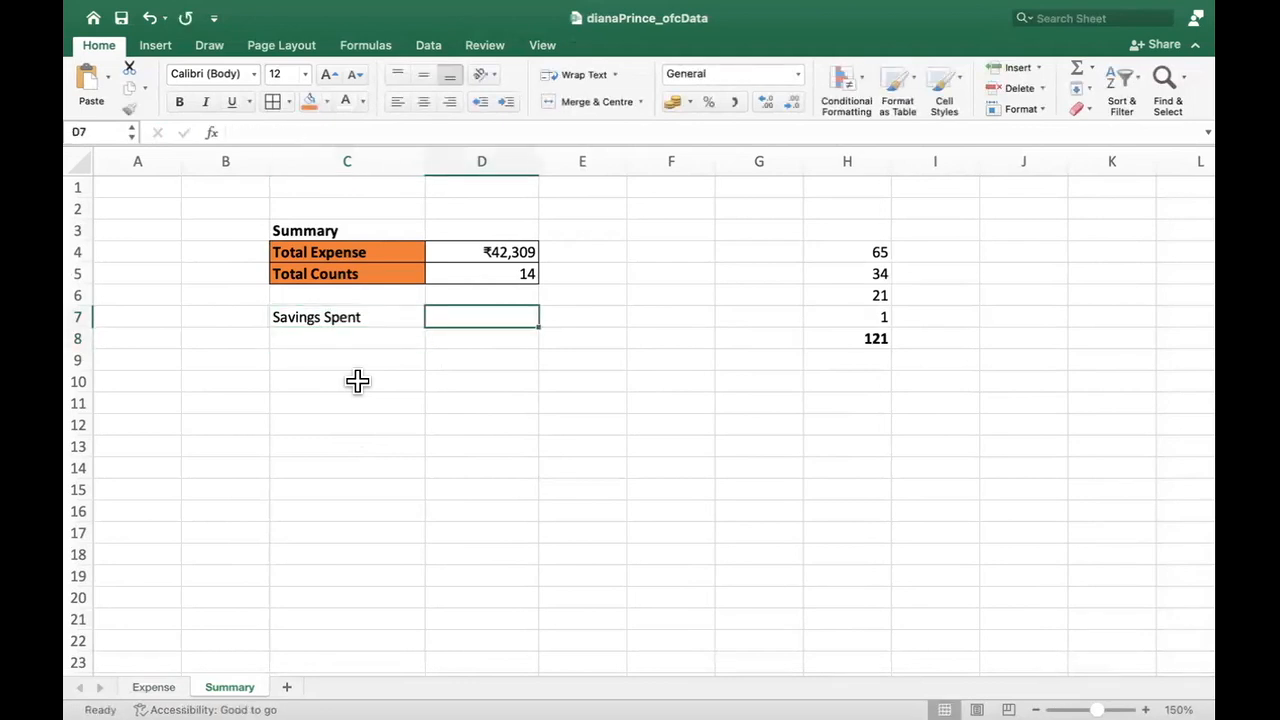
pyautogui.write('=coun')
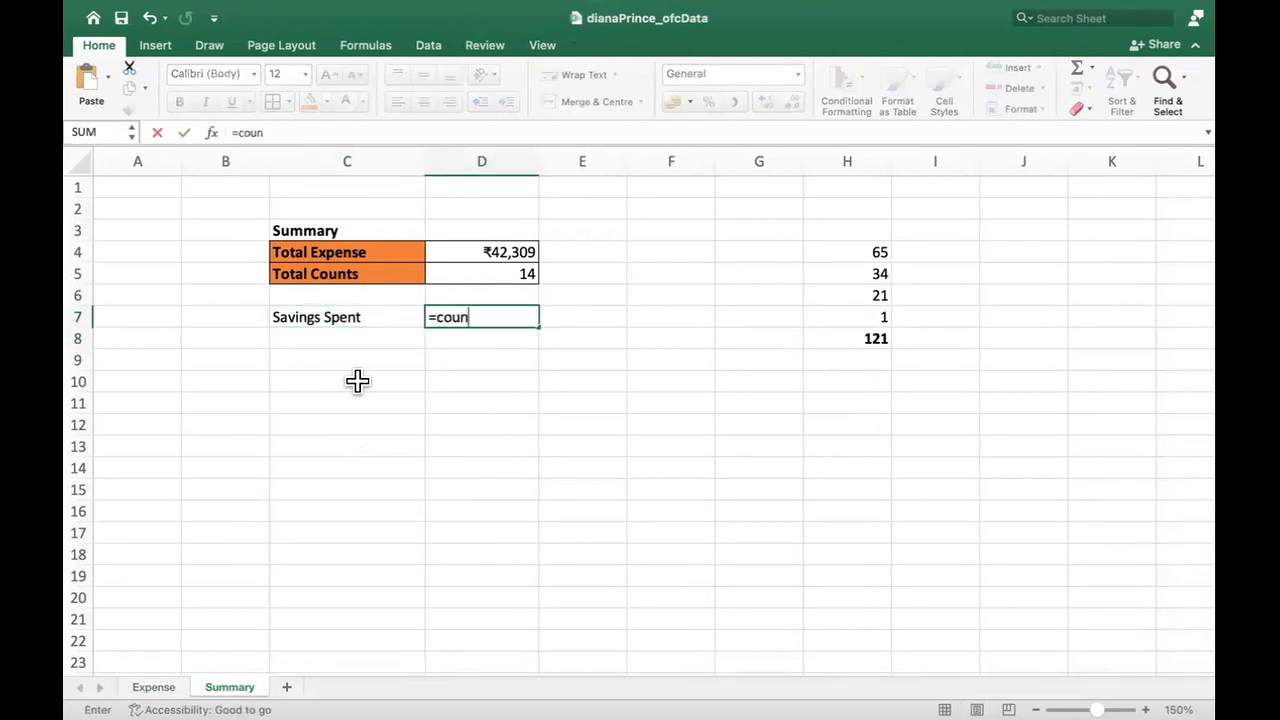
pyautogui.write('um')
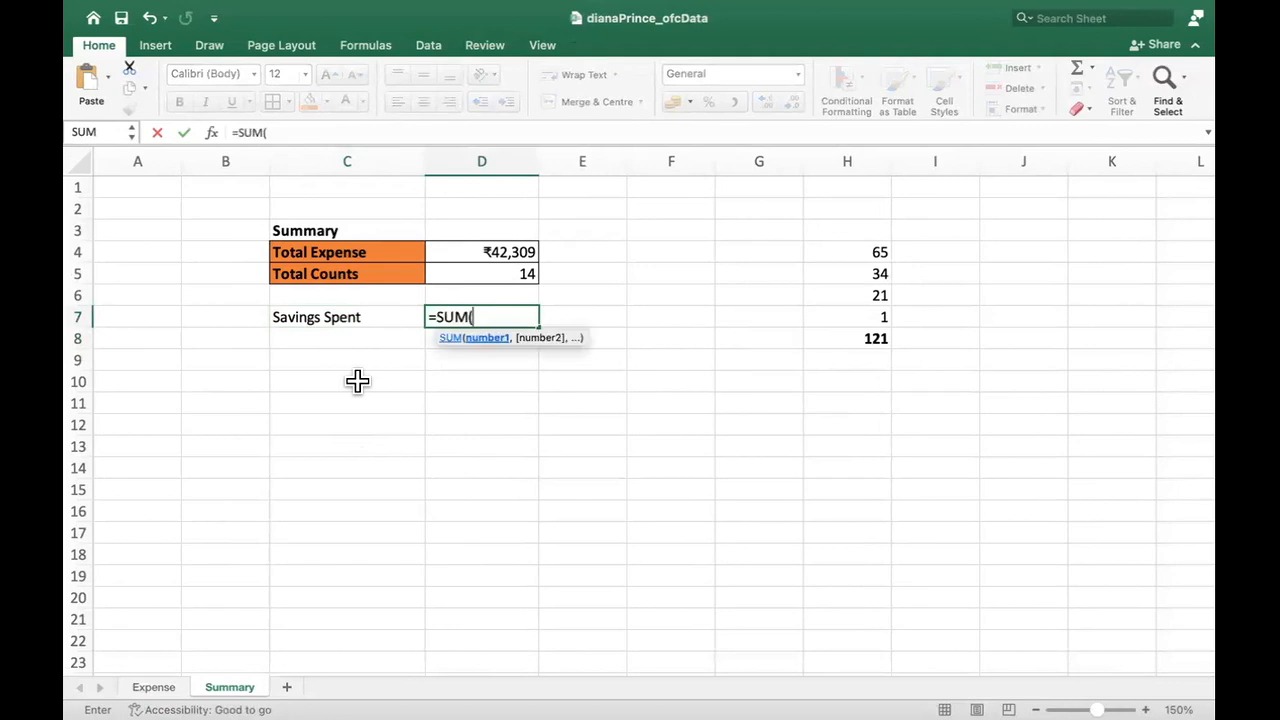
pyautogui.write('if(')
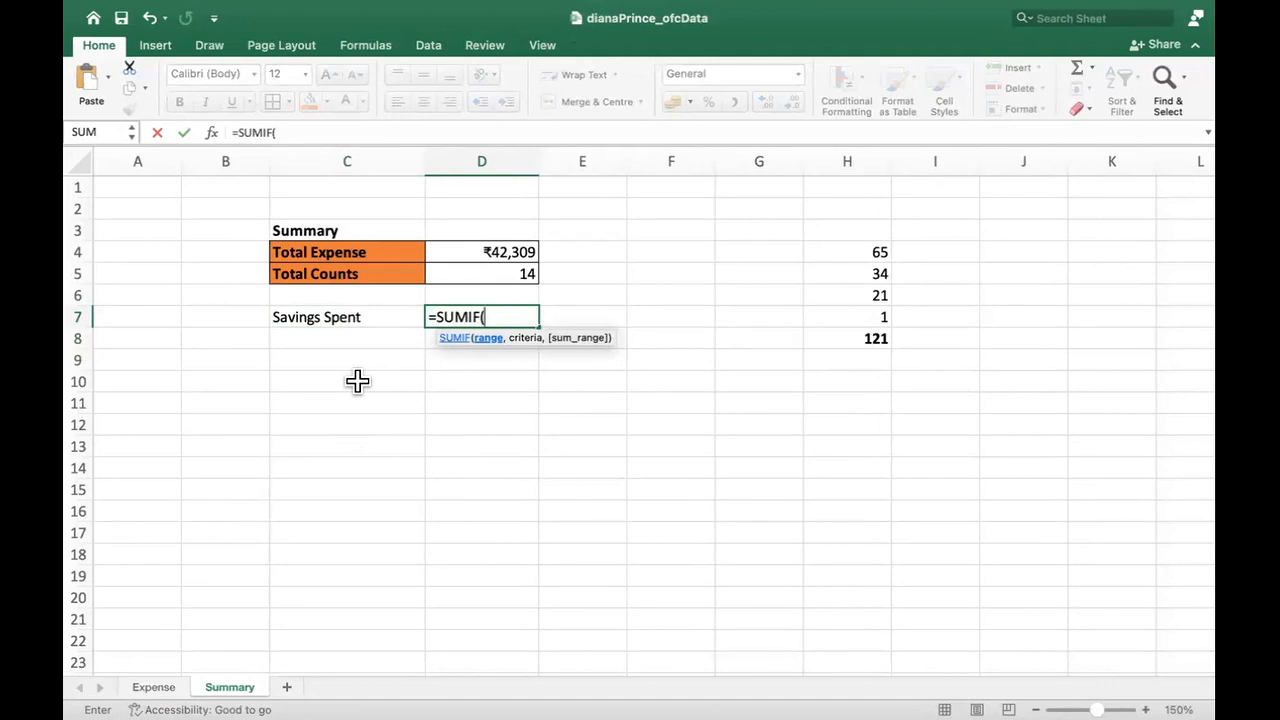
pyautogui.write('xpense[')
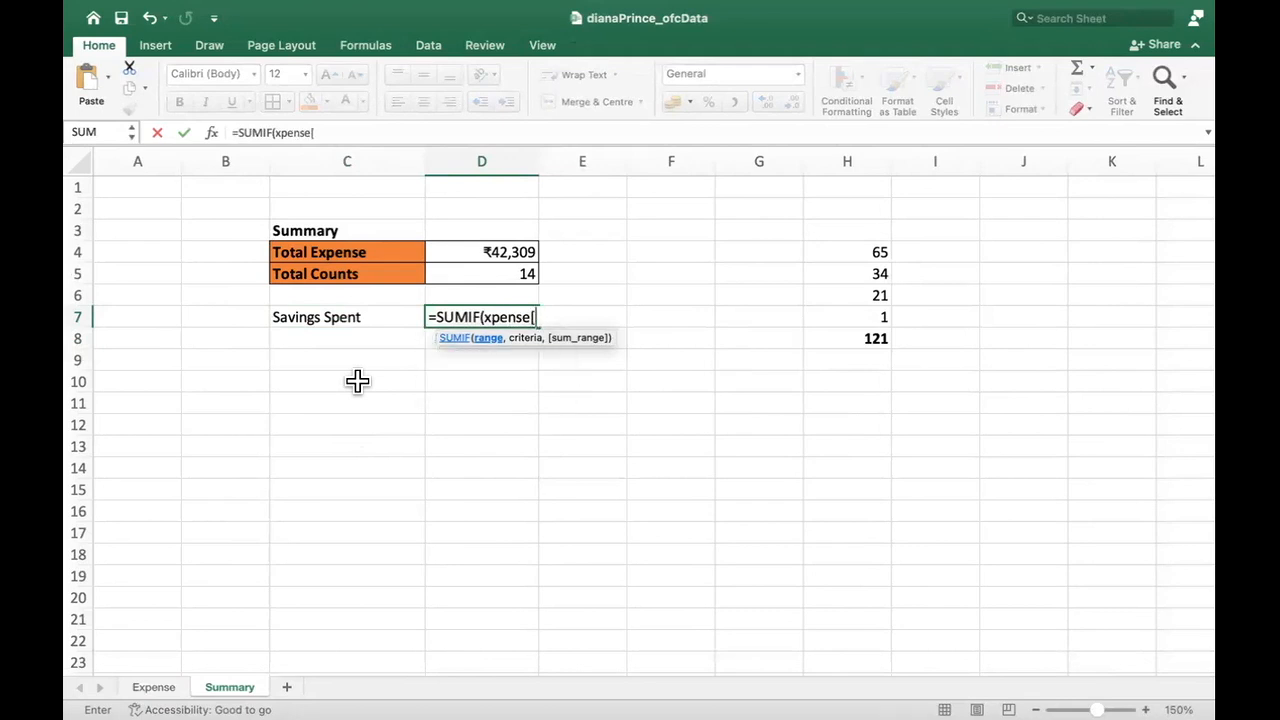
pyautogui.write('Amount')
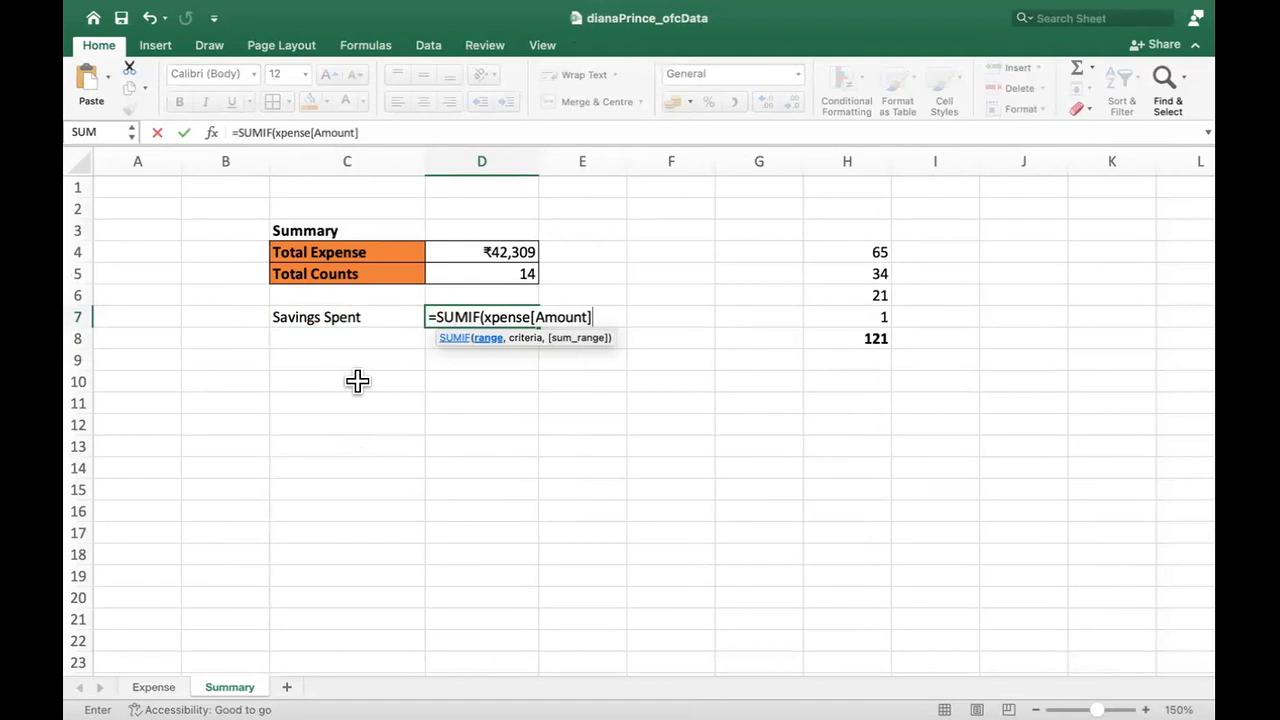
pyautogui.write('],')
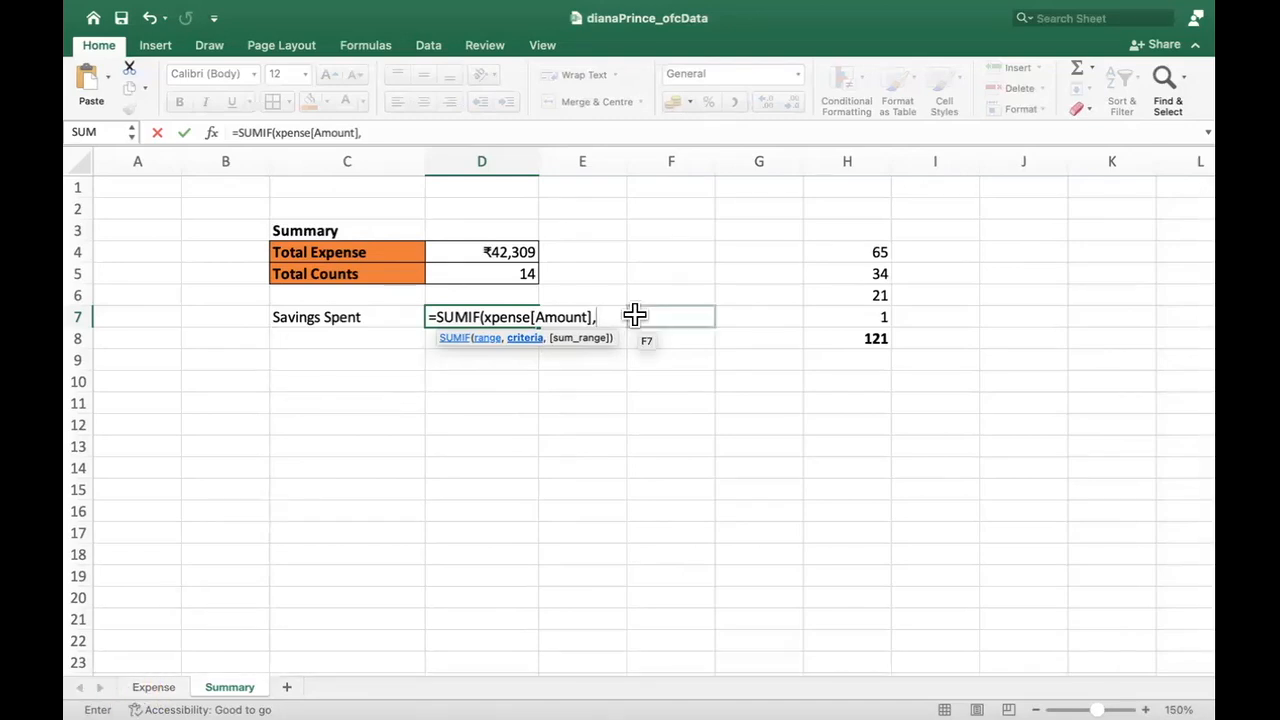
pyautogui.click(158, 688)
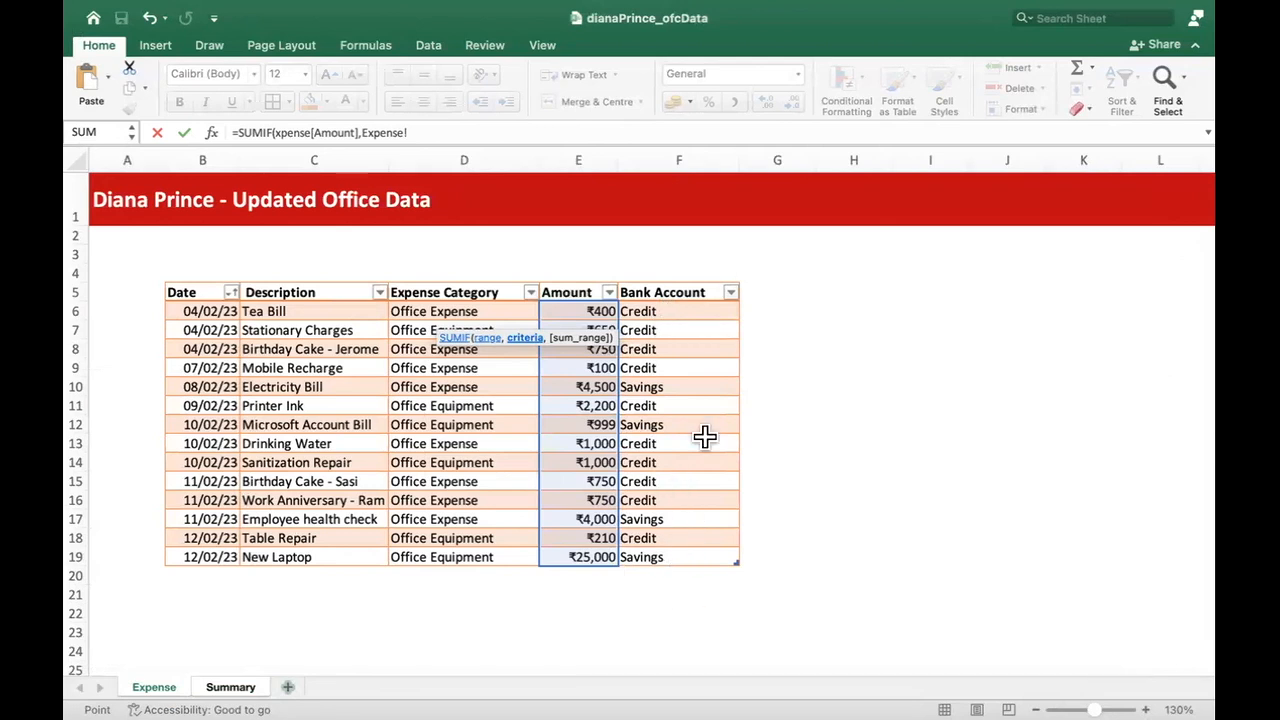
pyautogui.click(230, 690)
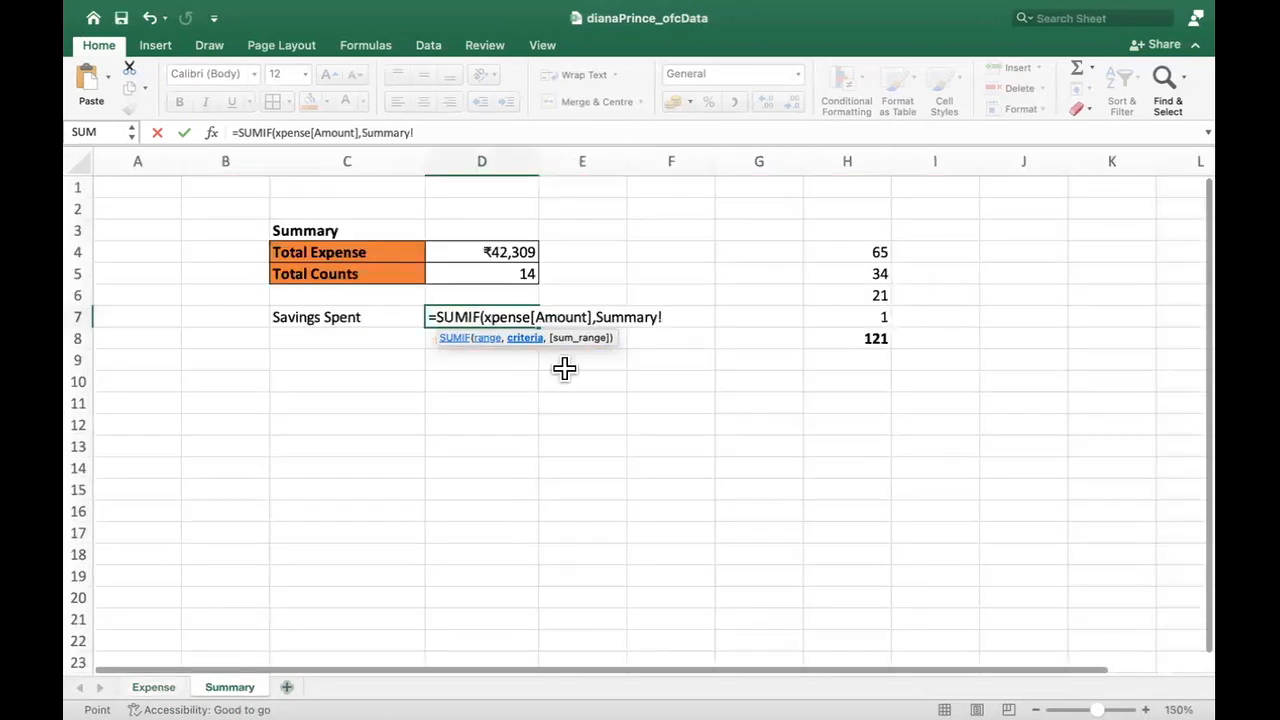
pyautogui.doubleClick(630, 317)
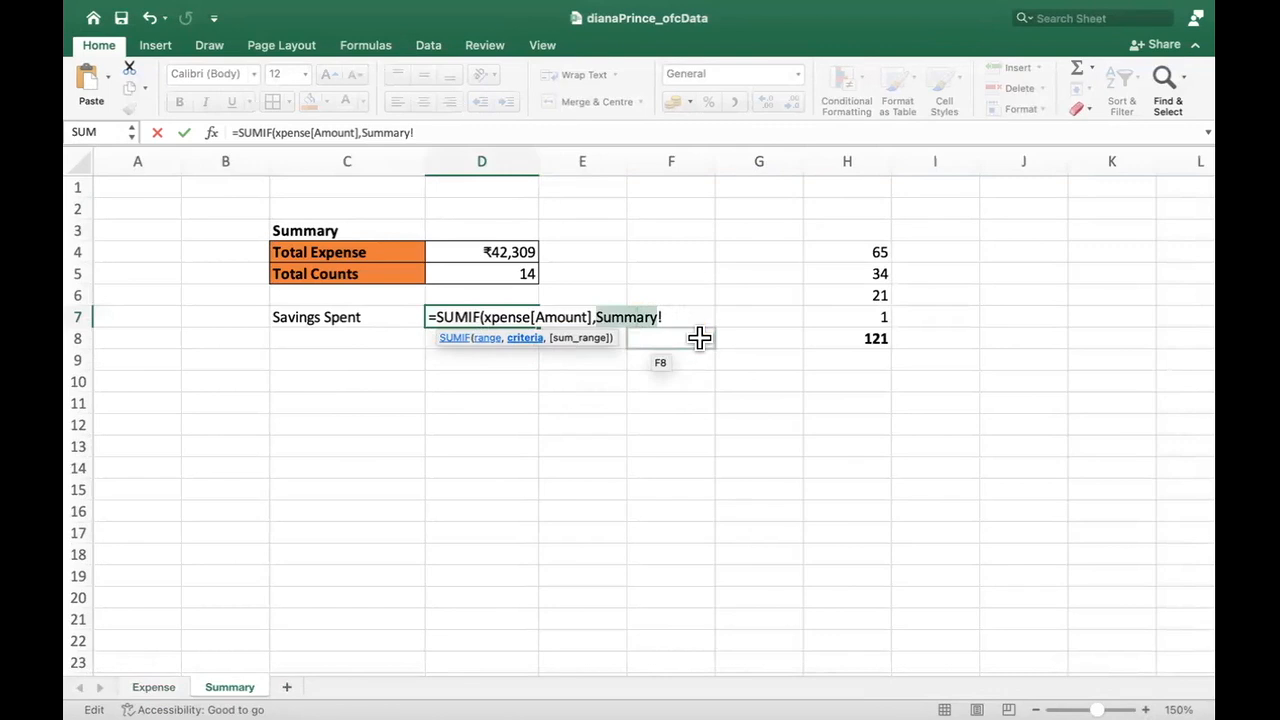
pyautogui.press('BackSpace')
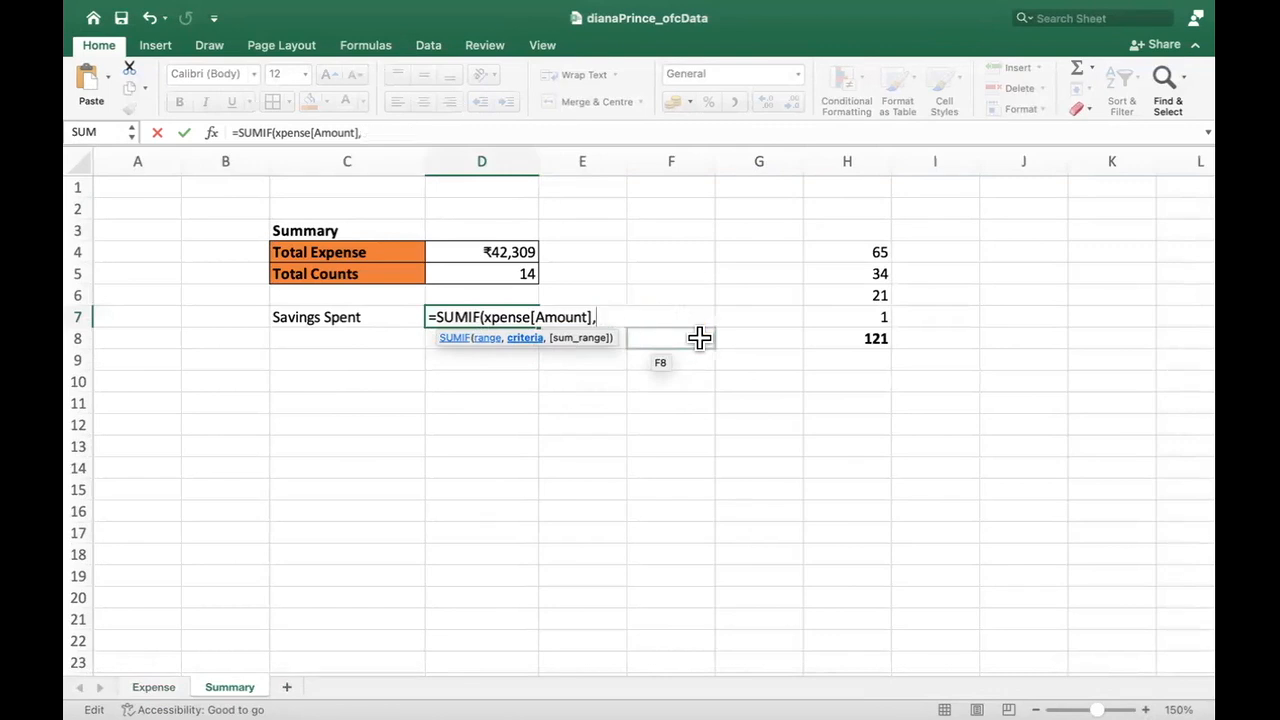
# Step: Try to complete the SUMIF formula in D7 with the criteria xpense[Bank Account]="Savings"
pyautogui.write('xpense[b')
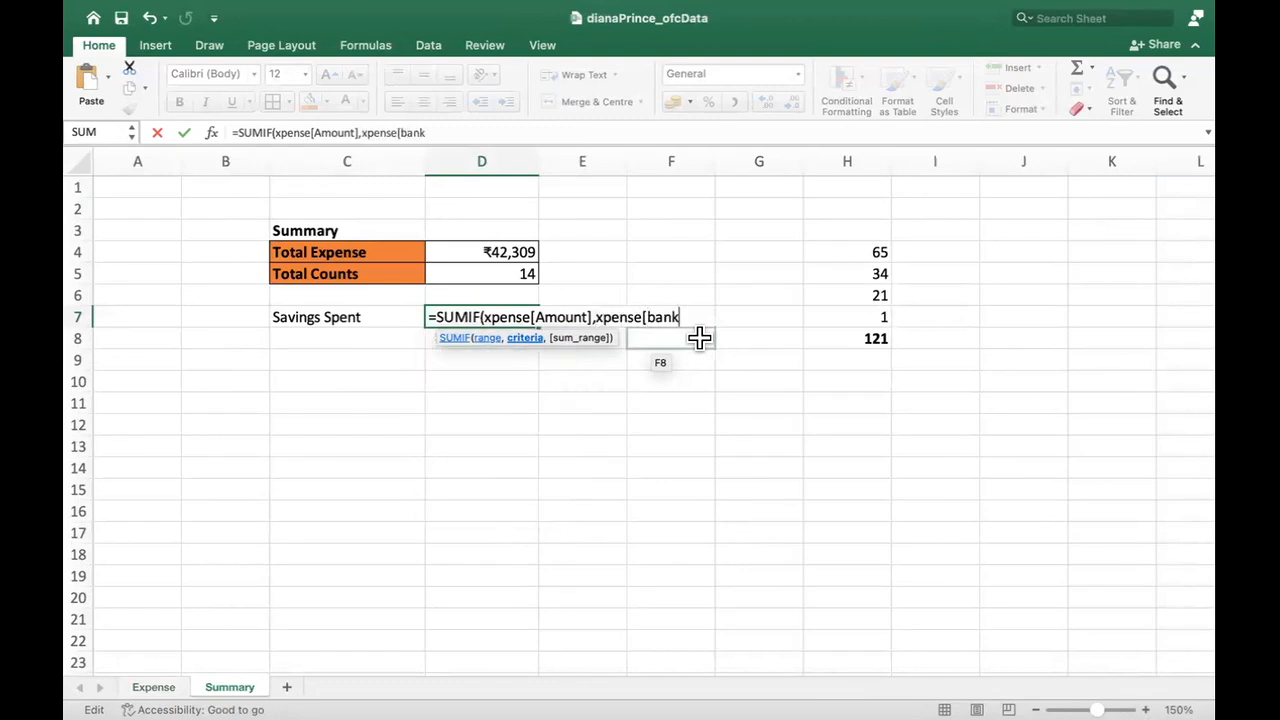
pyautogui.write('ank')
pyautogui.press('Tab')
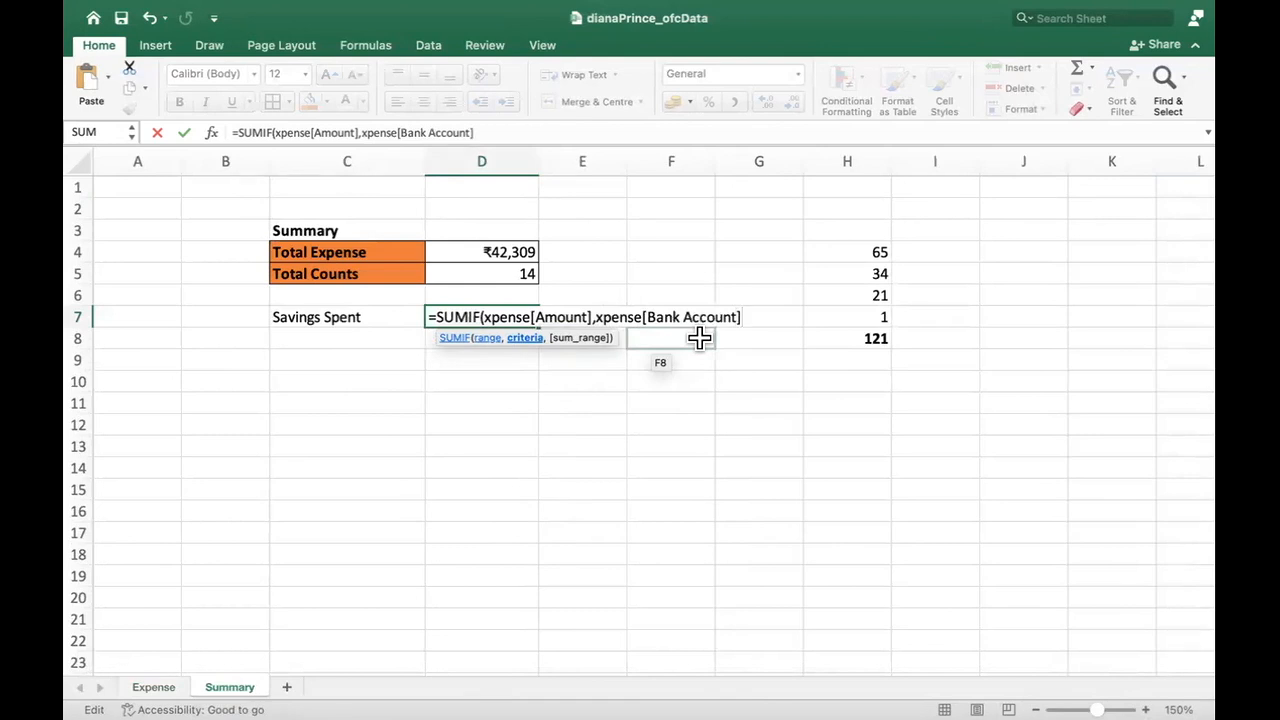
pyautogui.write(']="Savings')
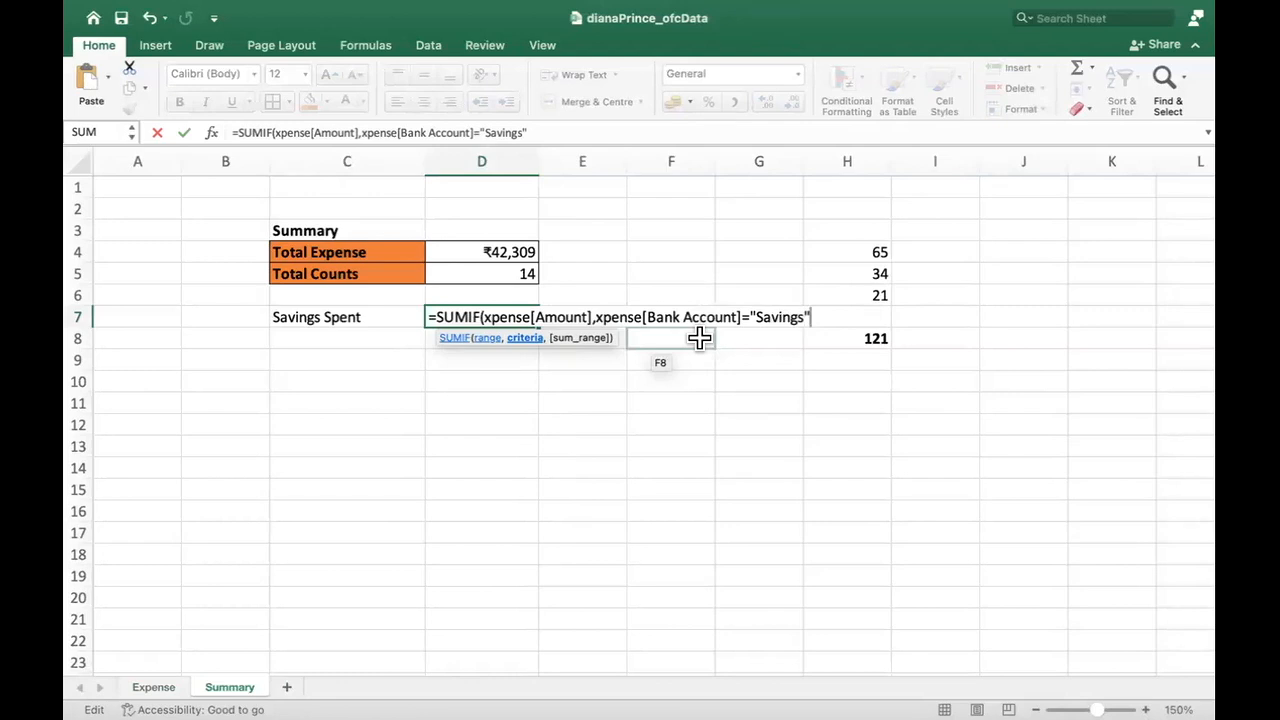
pyautogui.write('")')
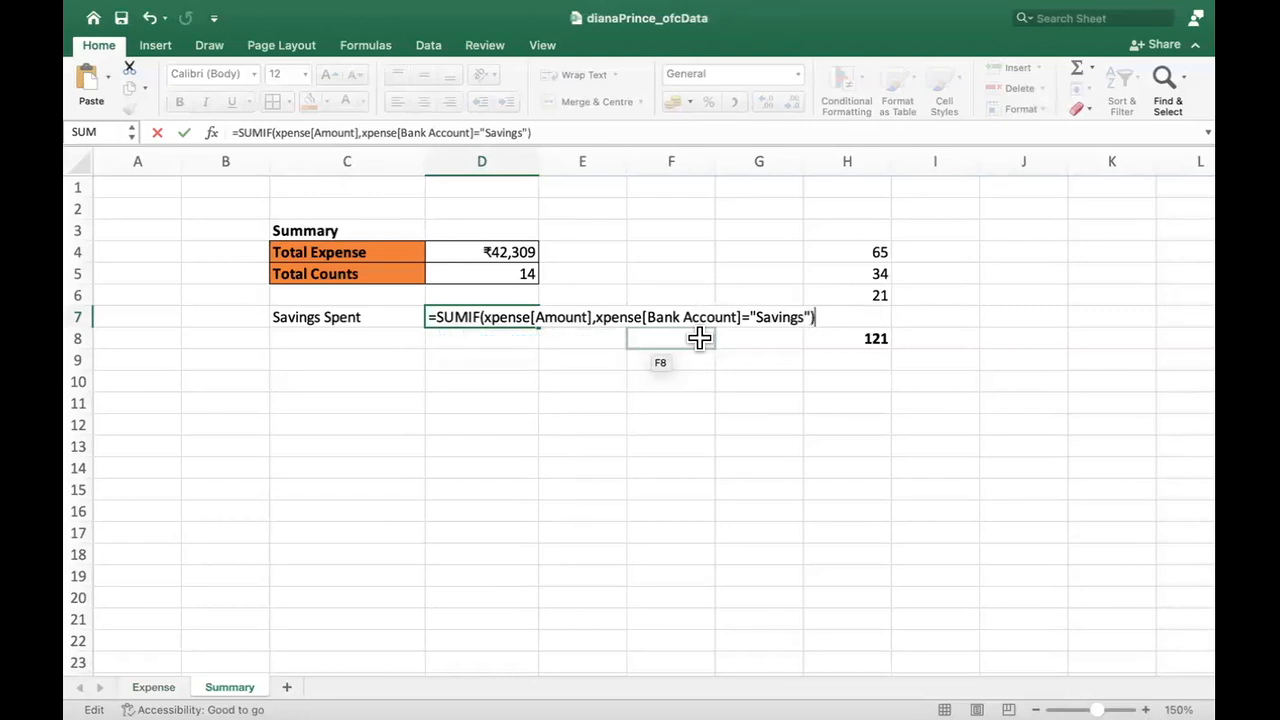
pyautogui.press('Return')
pyautogui.press('Up')
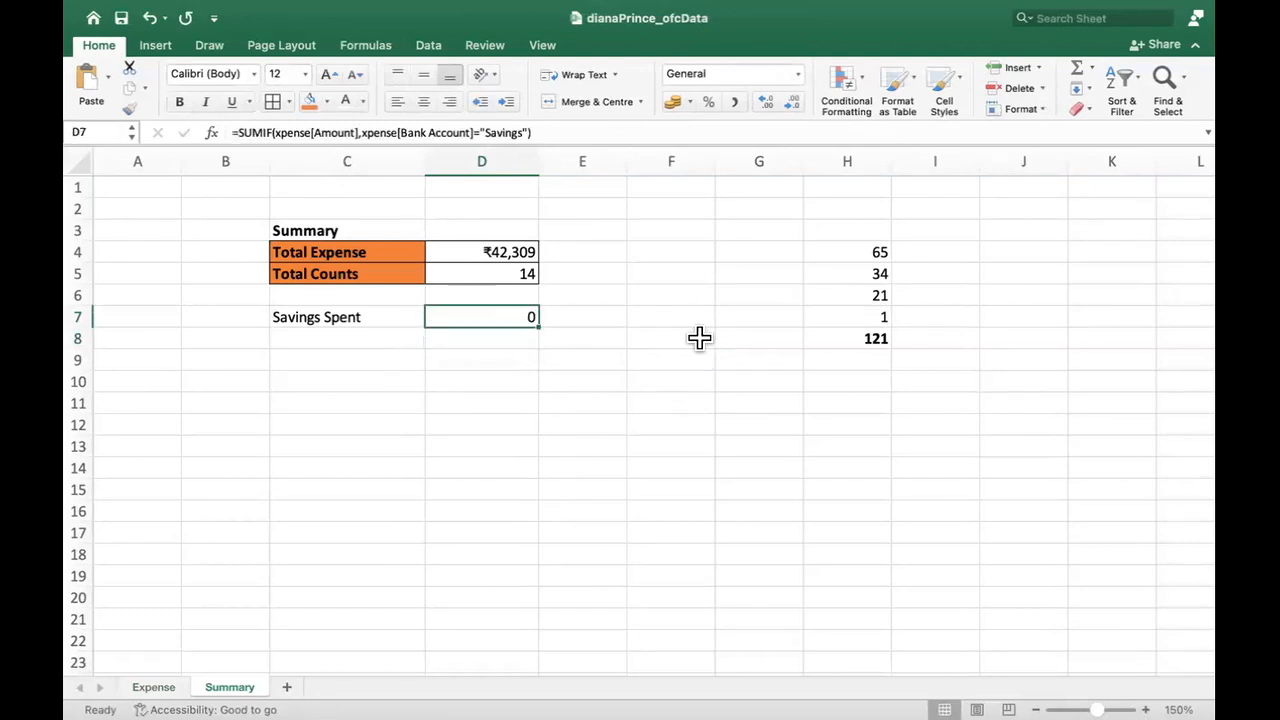
# Step: Try to replace the SUMIF criteria in D7 with a reference to cell F10 of the Expense sheet
pyautogui.doubleClick(490, 318)
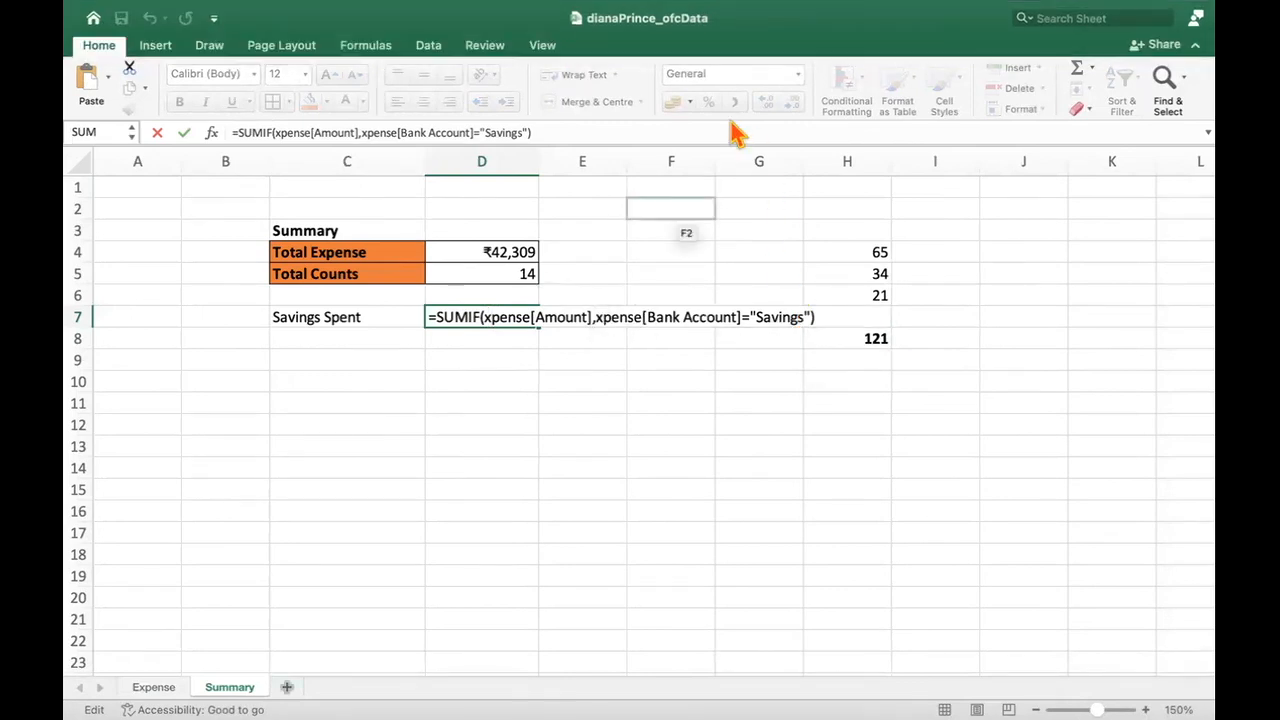
pyautogui.click(684, 317)
pyautogui.moveTo(594, 317); pyautogui.dragTo(811, 320)
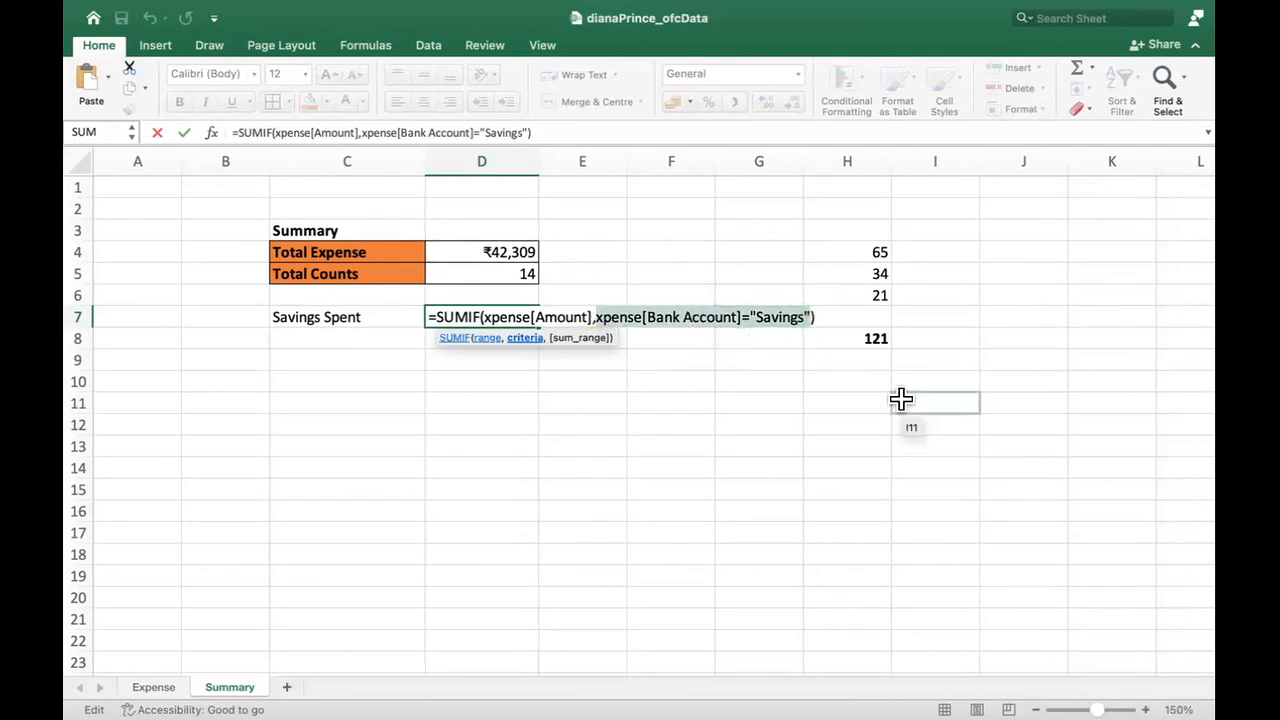
pyautogui.press('BackSpace')
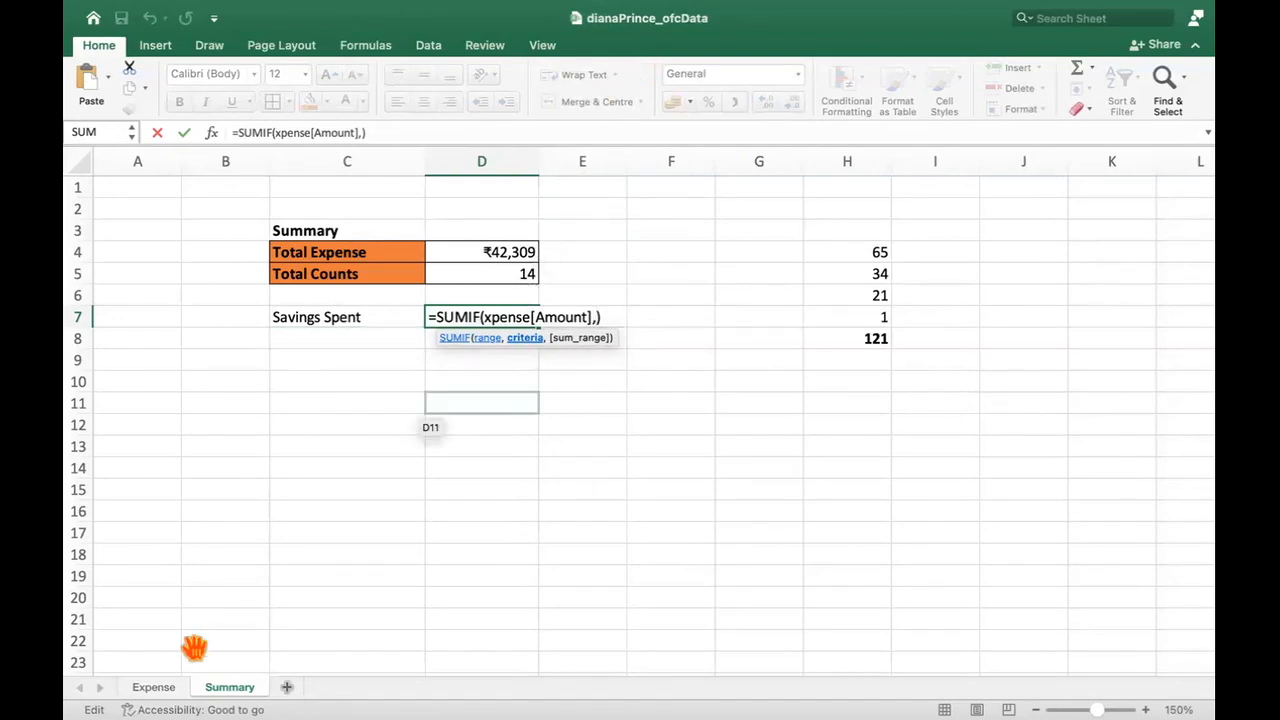
pyautogui.click(165, 688)
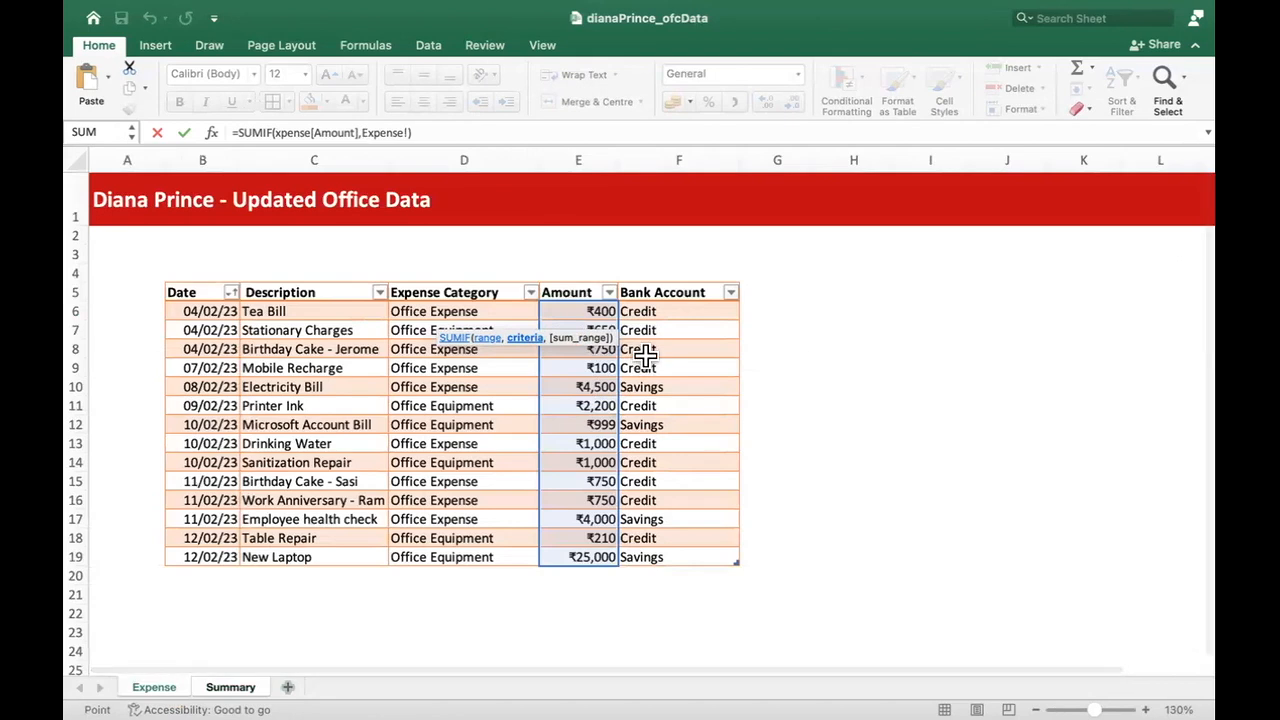
pyautogui.click(648, 387)
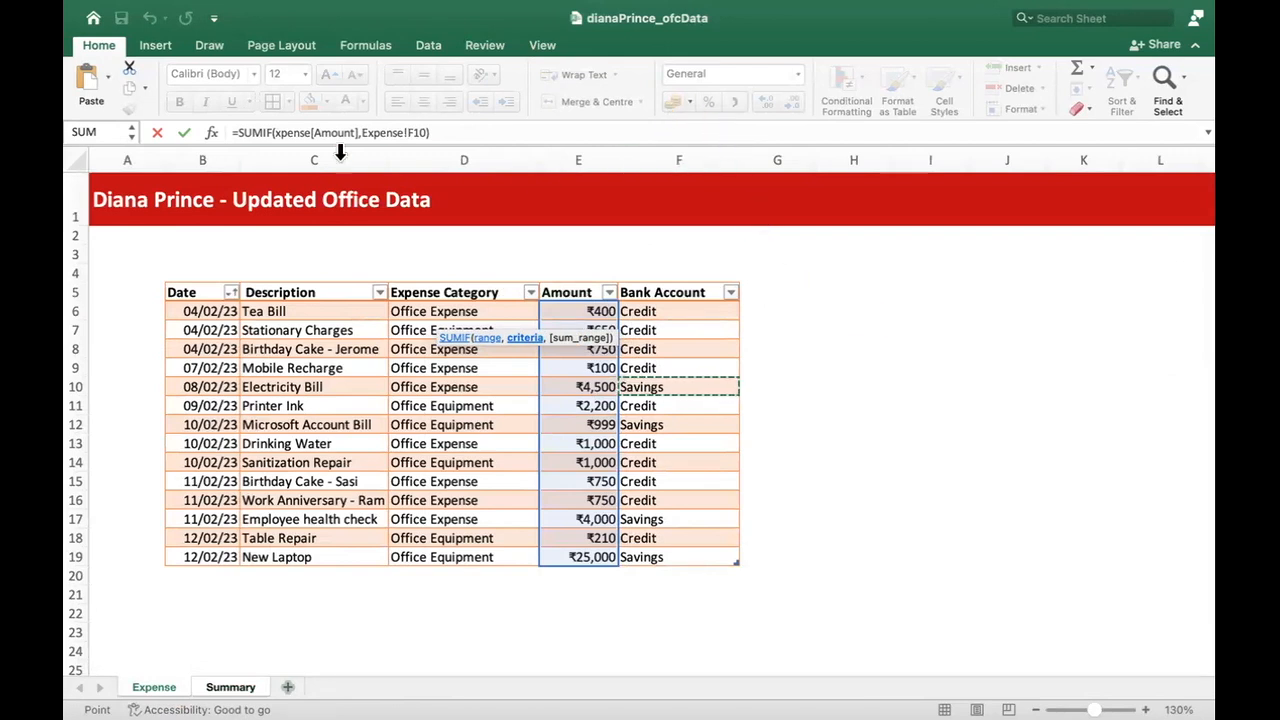
pyautogui.click(469, 128)
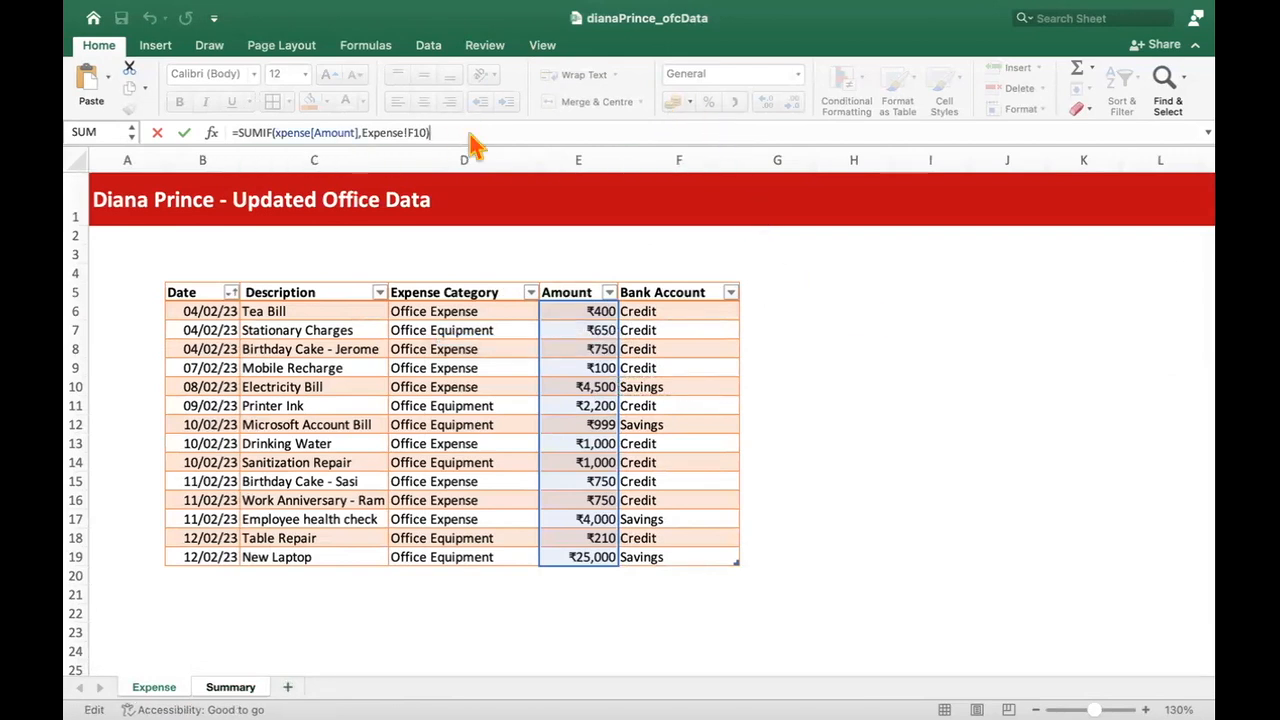
pyautogui.press('Return')
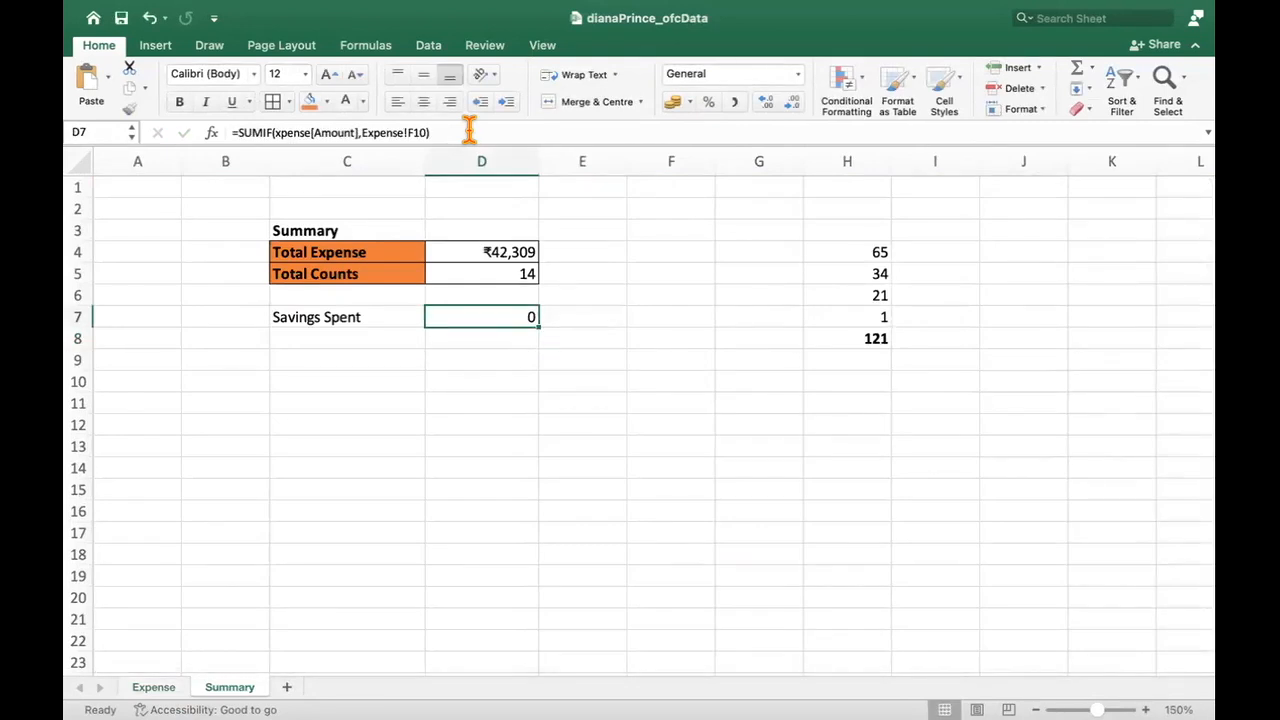
pyautogui.doubleClick(303, 133)
pyautogui.moveTo(480, 132); pyautogui.dragTo(200, 126)
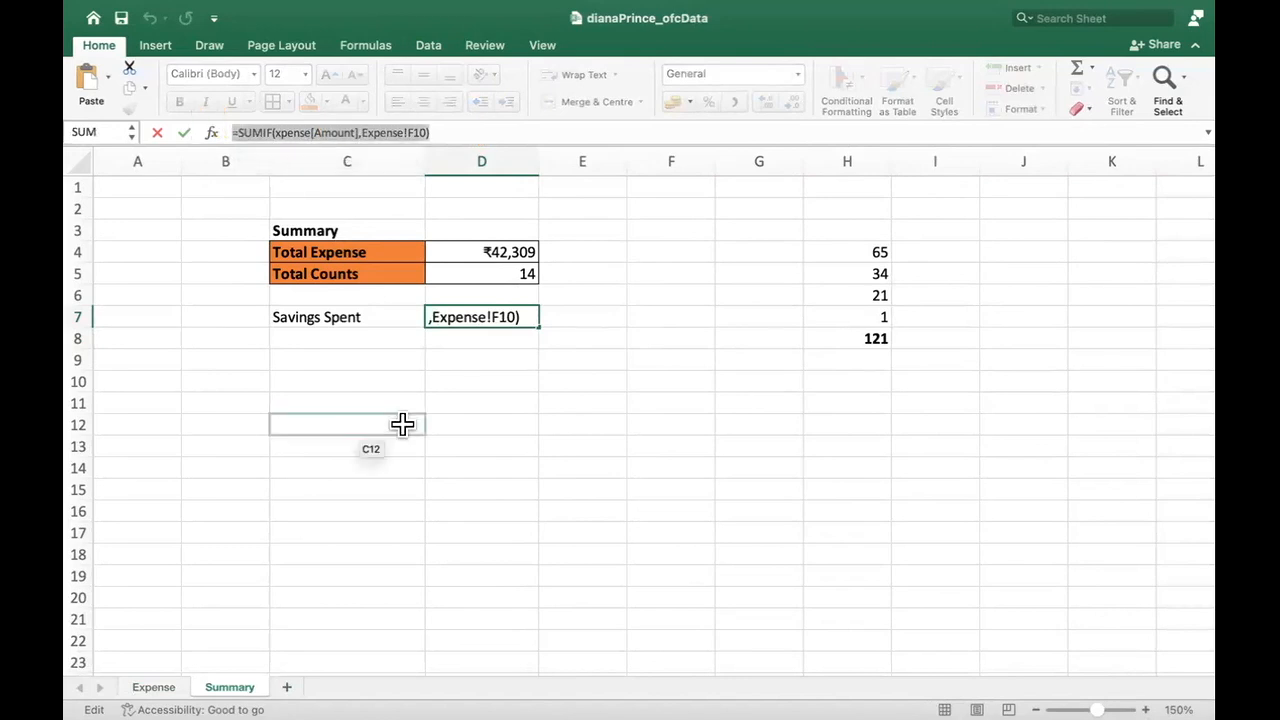
pyautogui.click(358, 403)
pyautogui.press('Escape')
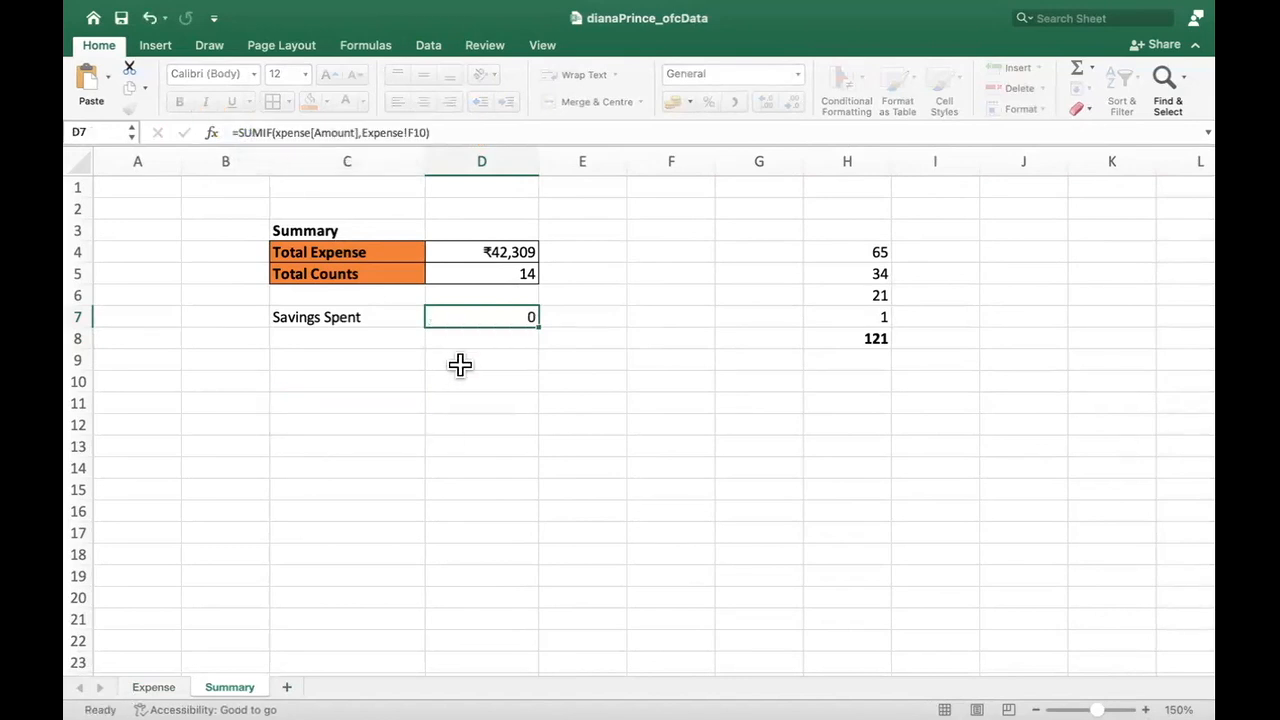
pyautogui.click(374, 359)
pyautogui.moveTo(279, 231); pyautogui.dragTo(560, 424)
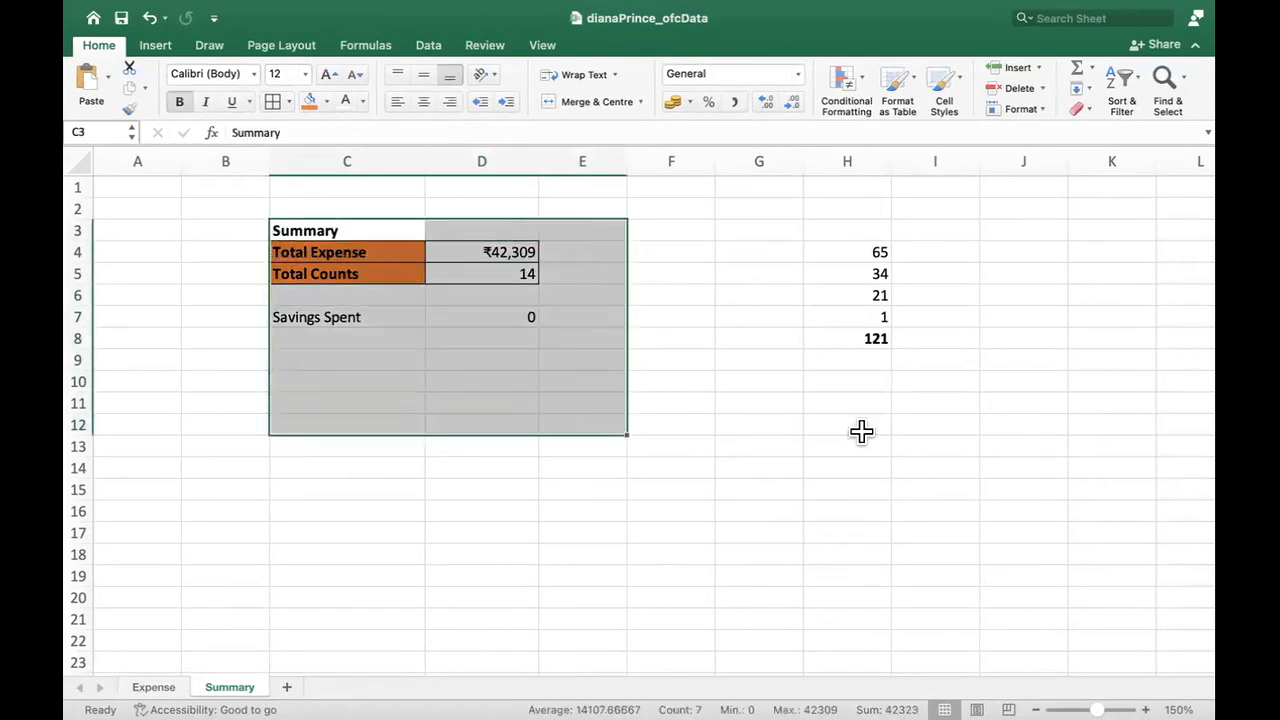
pyautogui.click(847, 424)
pyautogui.click(365, 360)
# Step: Enter the label Credit Spent in cell C8 of the Summary sheet
pyautogui.click(347, 339)
pyautogui.click(155, 688)
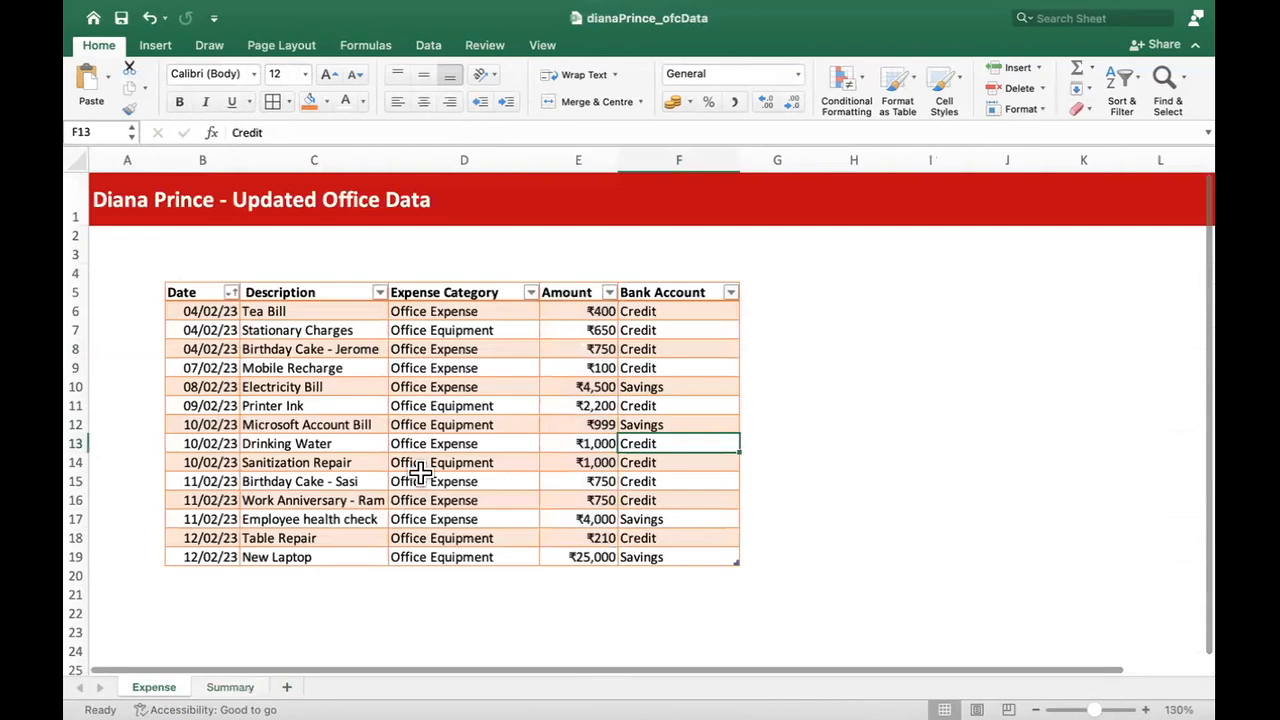
pyautogui.click(214, 690)
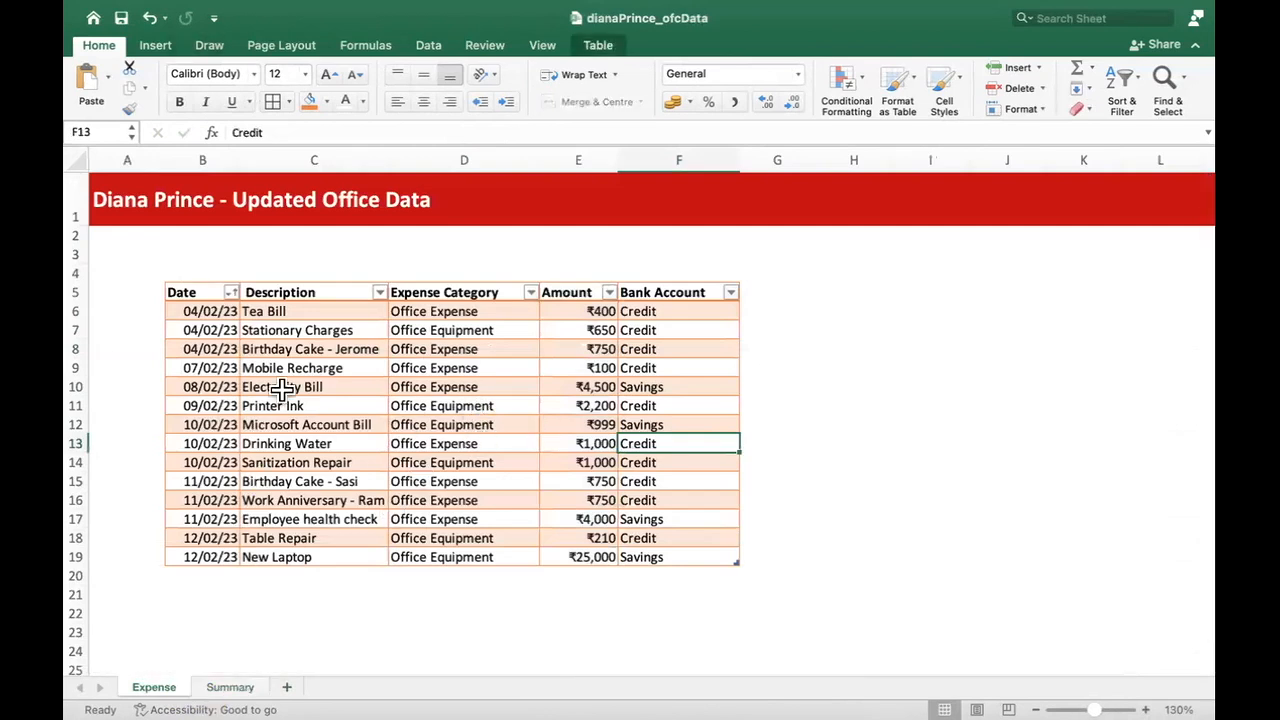
pyautogui.write('C')
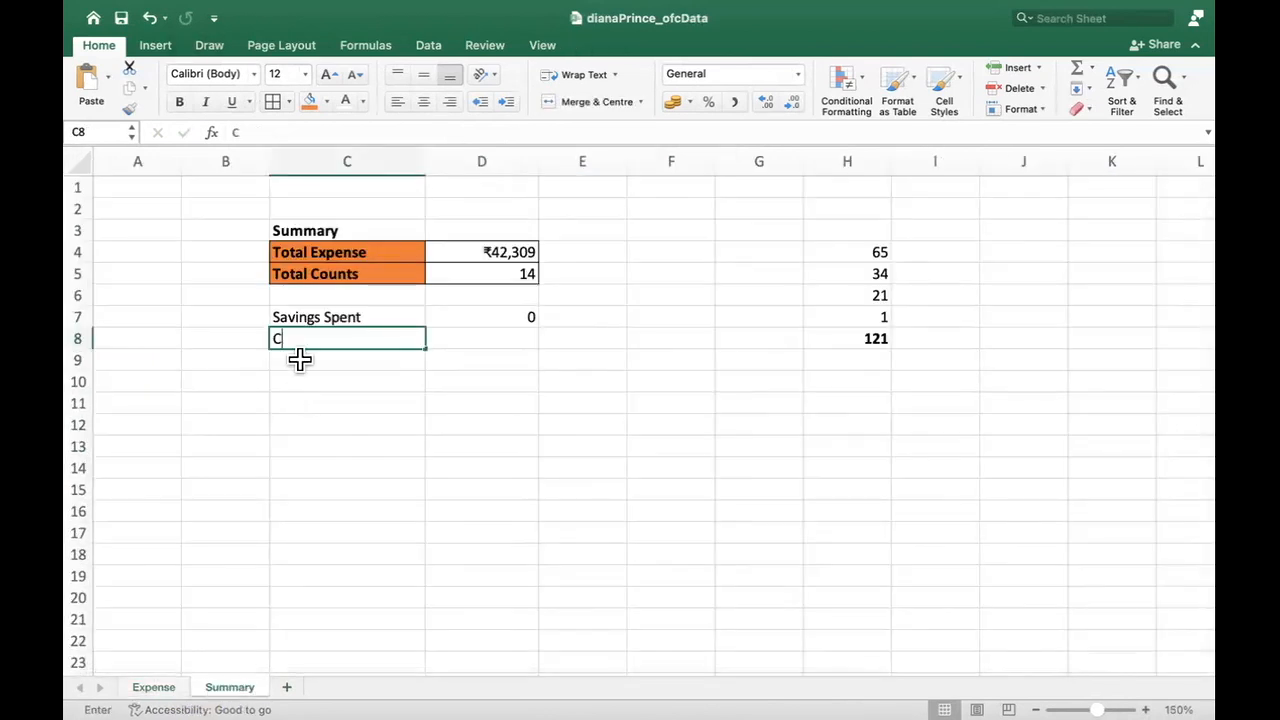
pyautogui.write('redit Spent')
pyautogui.press('Return')
# Step: Clear the SUMIF formula from cell D7 beside Savings Spent
pyautogui.moveTo(300, 318); pyautogui.dragTo(418, 348)
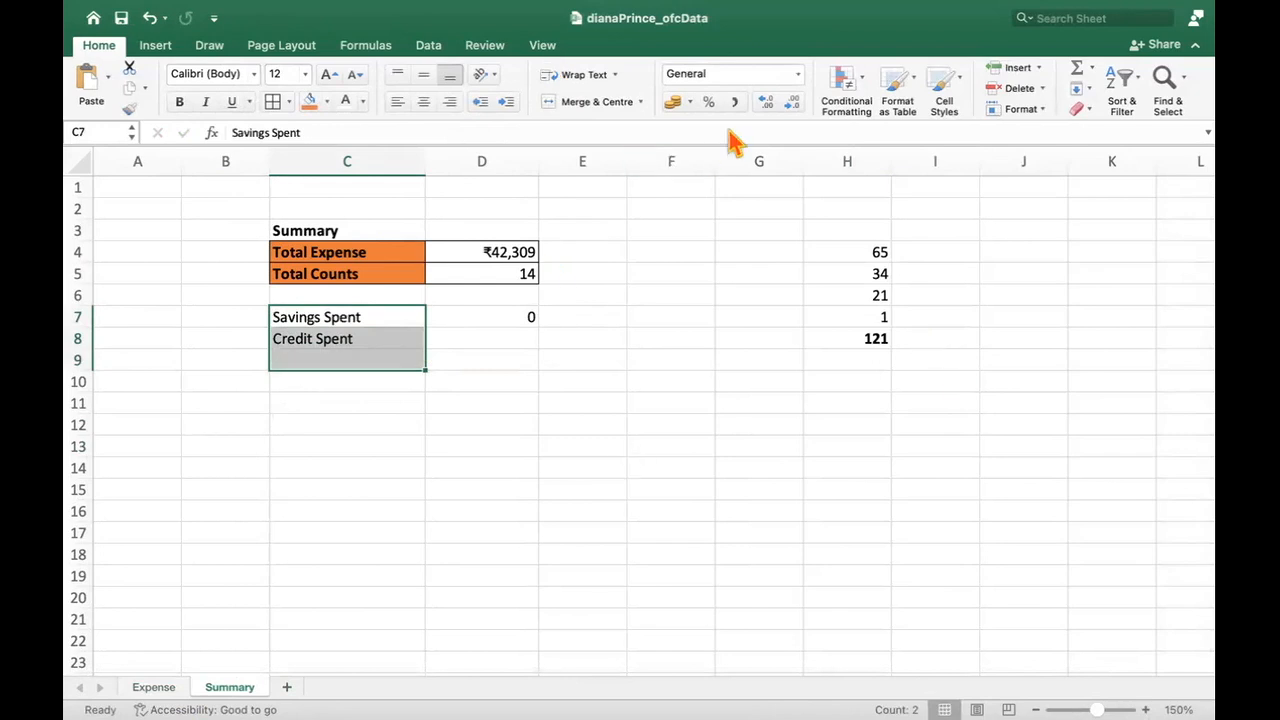
pyautogui.click(469, 466)
pyautogui.click(482, 361)
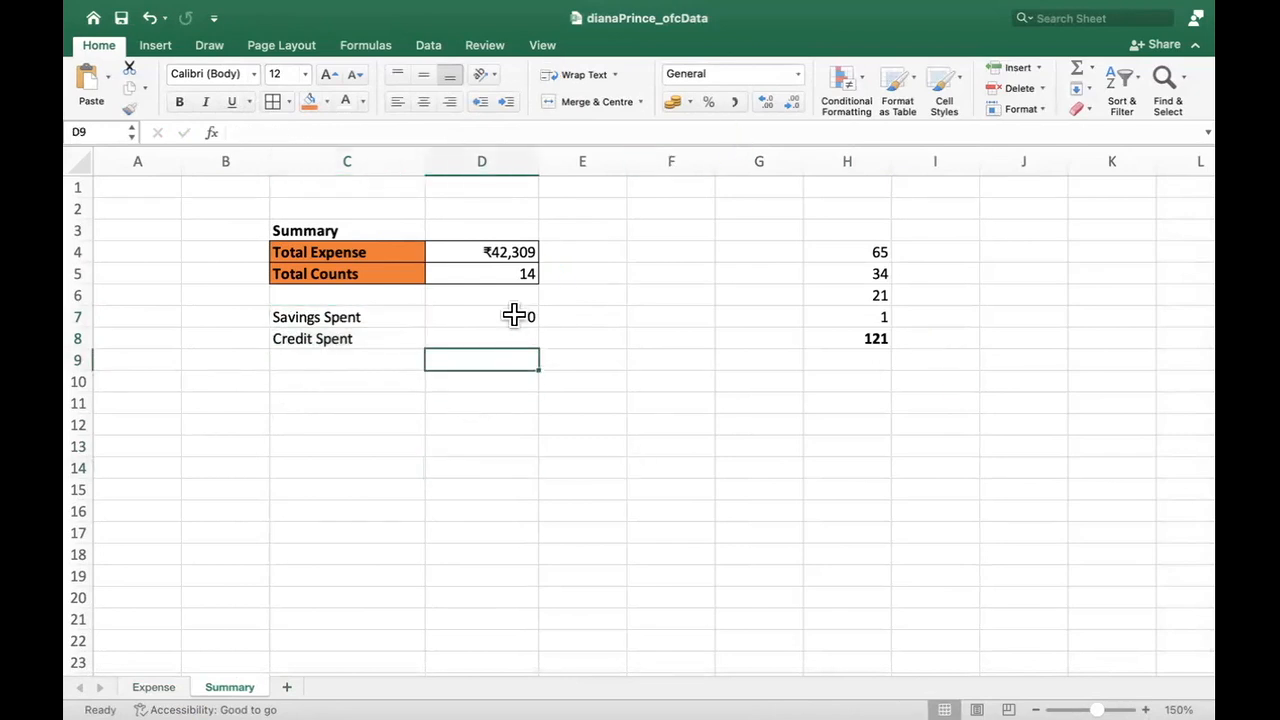
pyautogui.click(513, 317)
pyautogui.click(508, 408)
pyautogui.click(497, 320)
pyautogui.press('Delete')
# Step: Apply all borders to cells C7:D9 around the Savings Spent and Credit Spent rows
pyautogui.click(286, 440)
pyautogui.moveTo(294, 316); pyautogui.dragTo(463, 361)
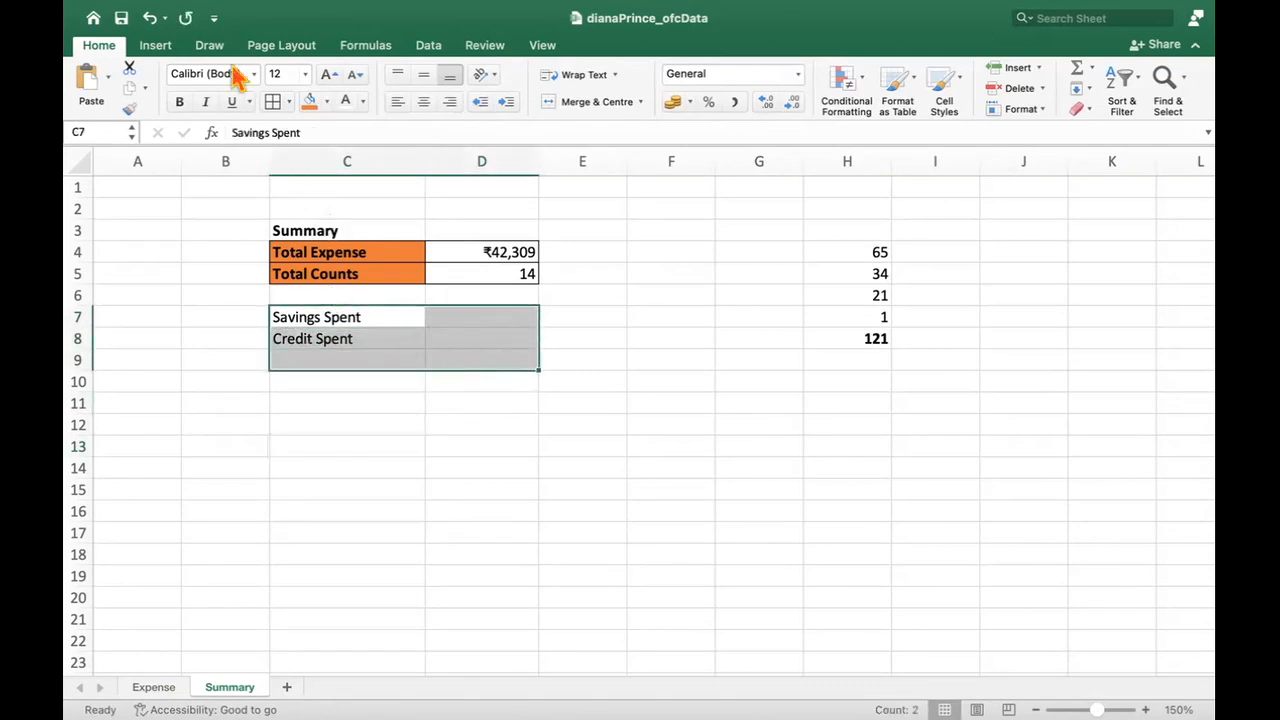
pyautogui.click(272, 102)
pyautogui.click(373, 446)
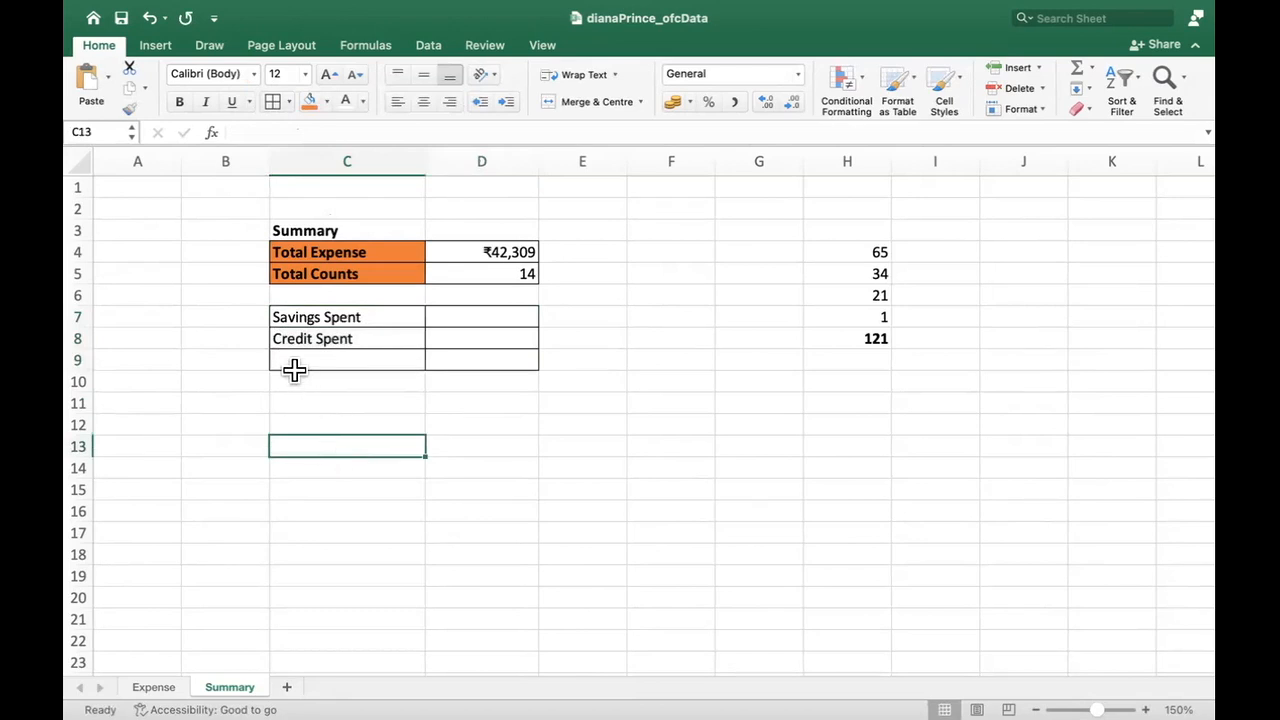
# Step: Clear cells B9:F10 to remove the extra borders below the Credit Spent row
pyautogui.moveTo(294, 366); pyautogui.dragTo(494, 369)
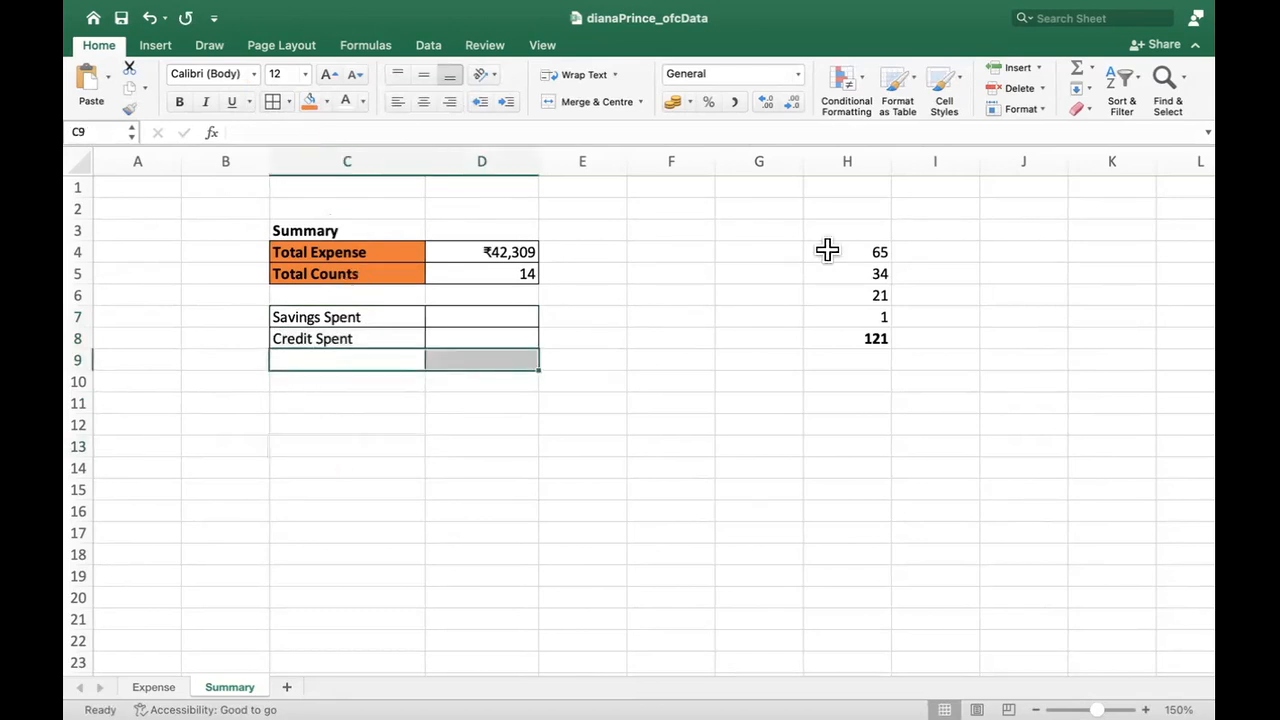
pyautogui.click(1076, 112)
pyautogui.click(759, 468)
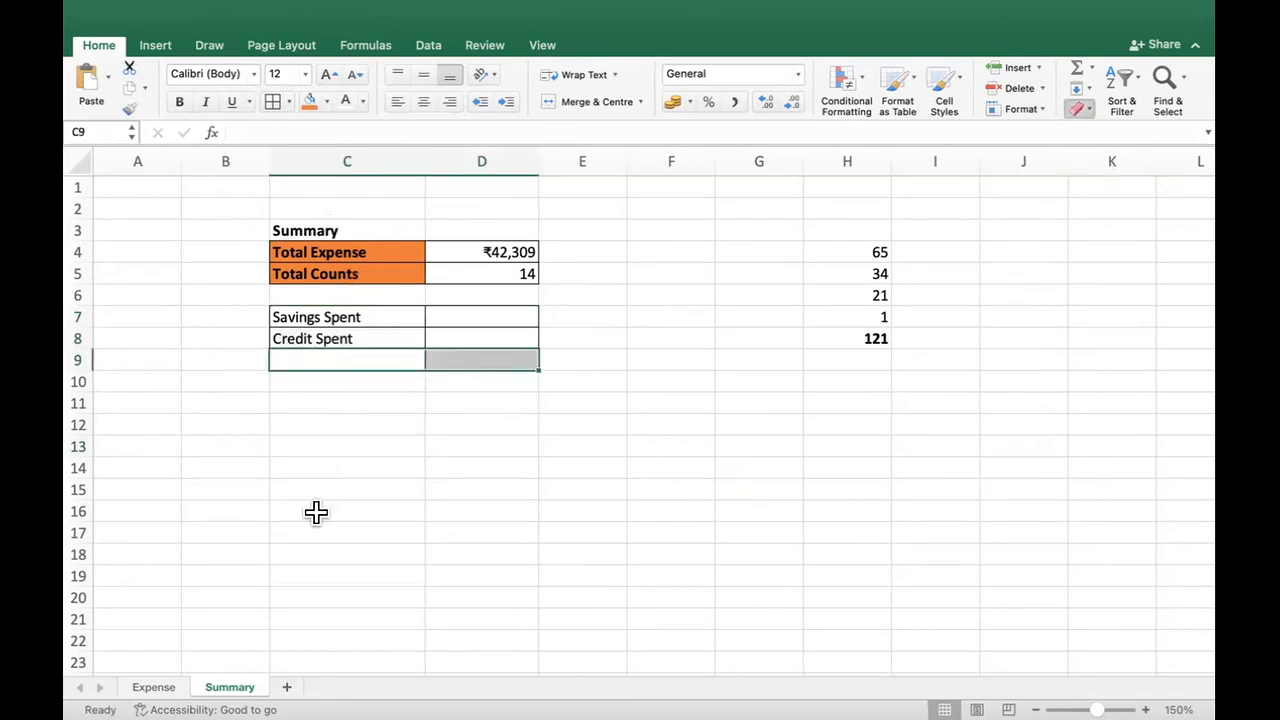
pyautogui.moveTo(256, 367); pyautogui.dragTo(657, 382)
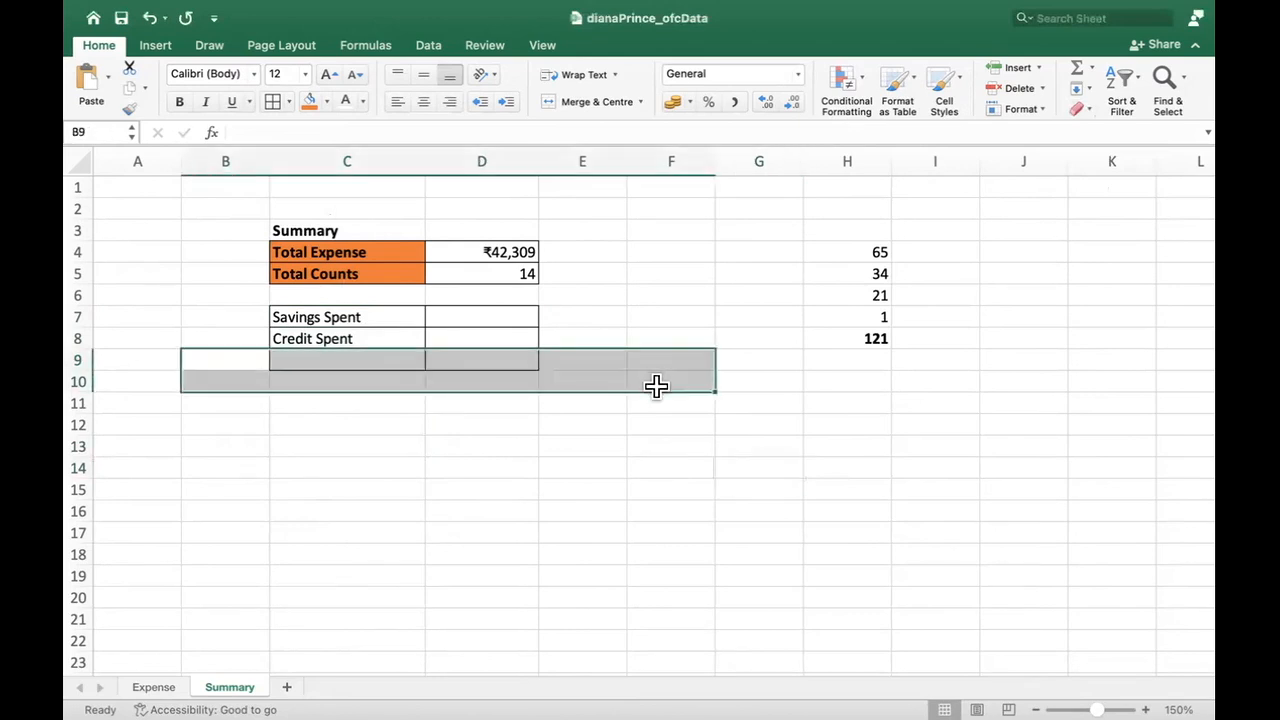
pyautogui.click(1077, 112)
pyautogui.click(1084, 128)
pyautogui.click(759, 468)
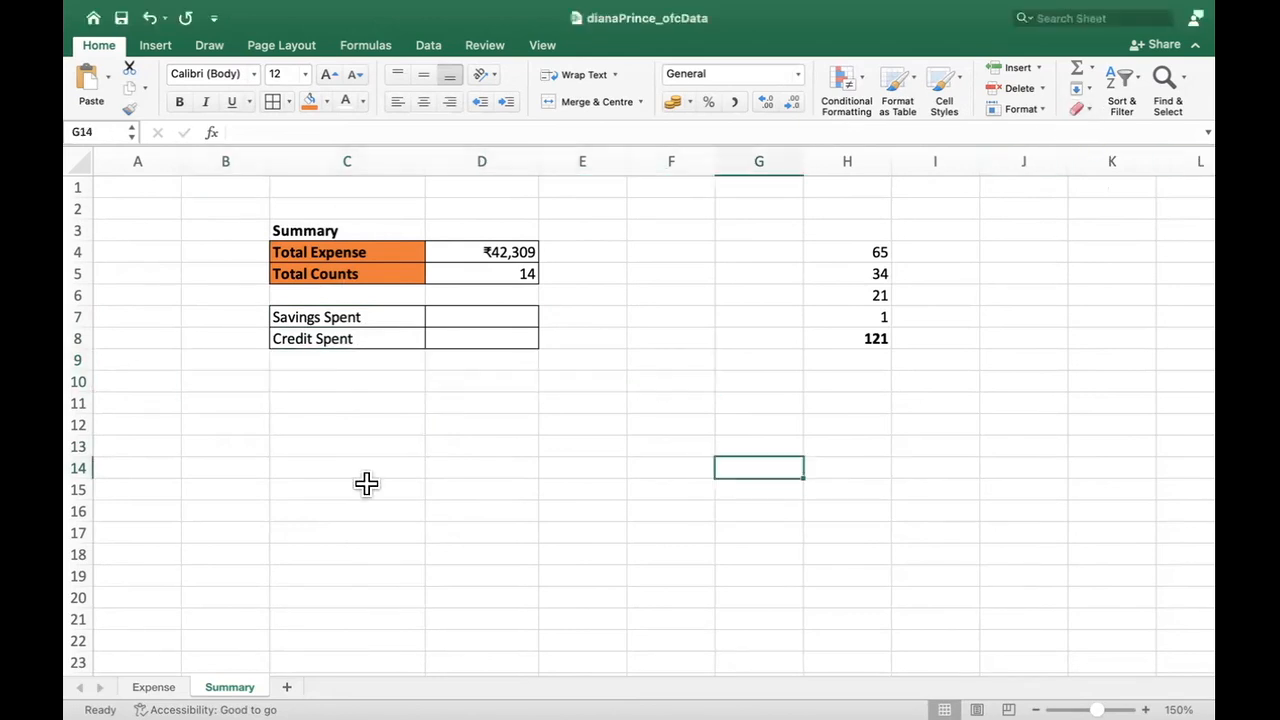
# Step: Fill the Savings Spent and Credit Spent labels in C7:C8 with orange
pyautogui.click(378, 446)
pyautogui.moveTo(349, 317); pyautogui.dragTo(351, 338)
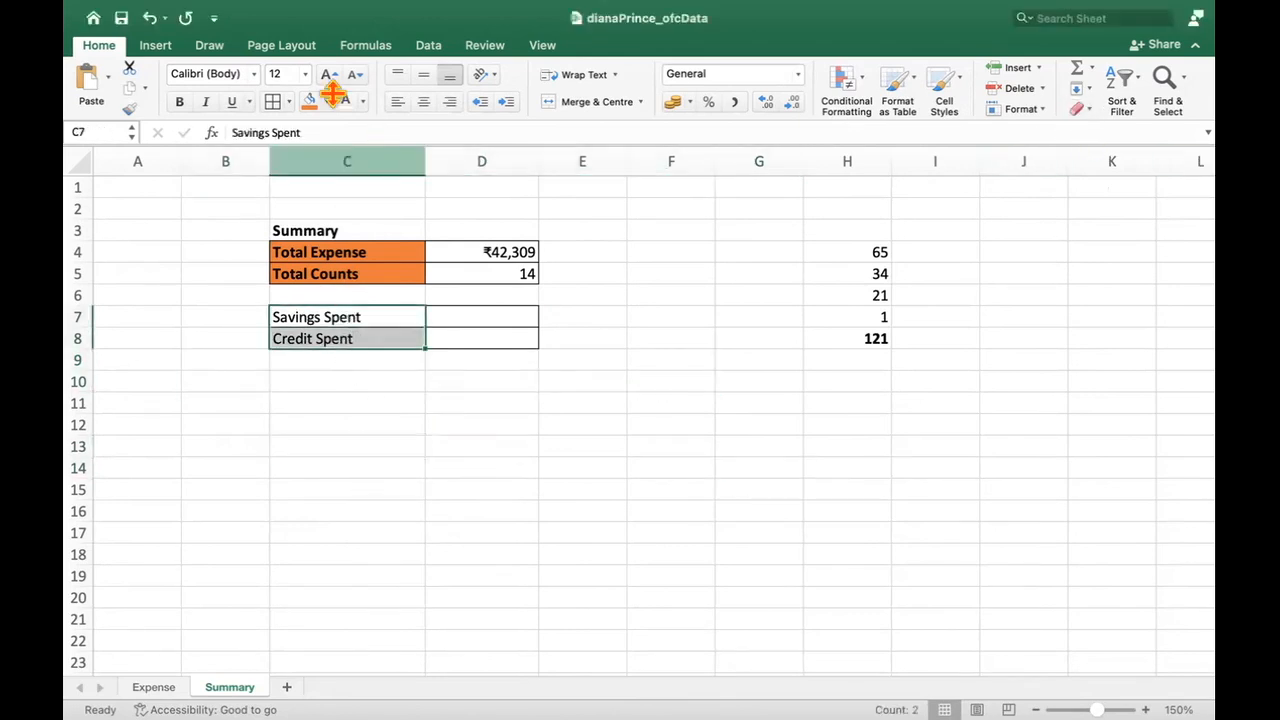
pyautogui.click(309, 101)
pyautogui.click(645, 532)
pyautogui.click(530, 494)
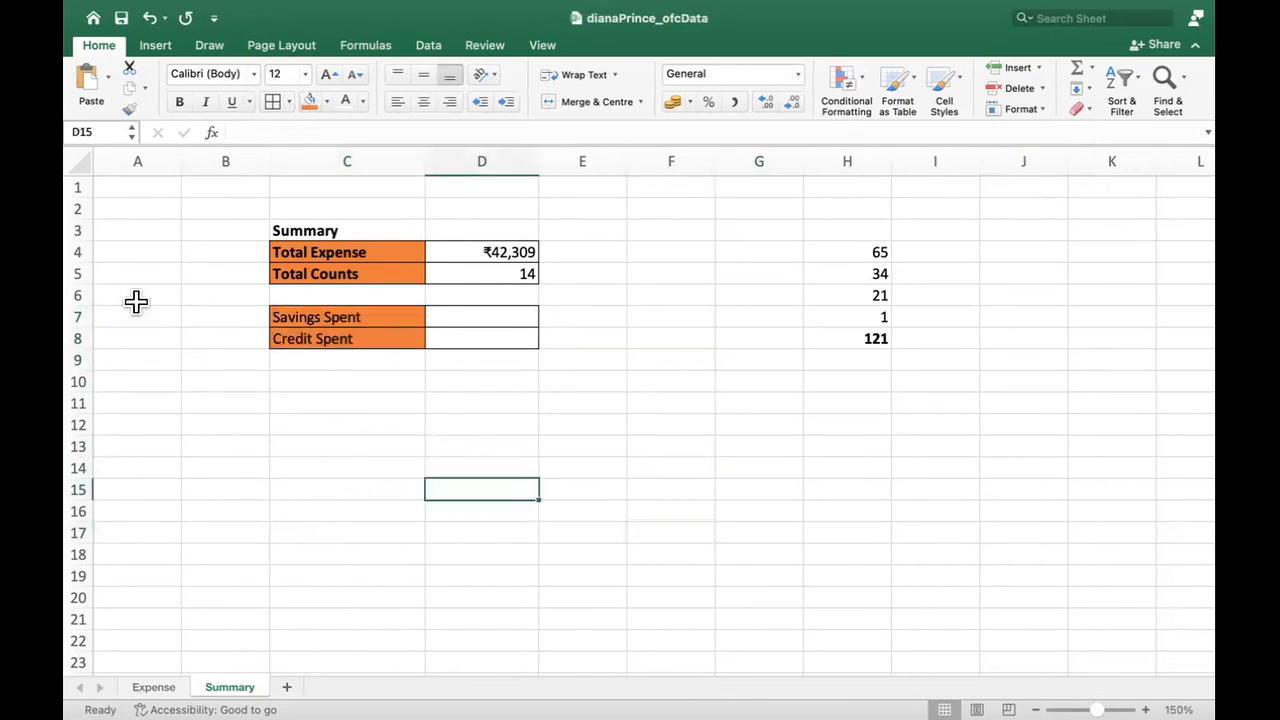
# Step: Delete row 6 between the Total Counts and Savings Spent rows of the Summary sheet
pyautogui.rightClick(80, 296)
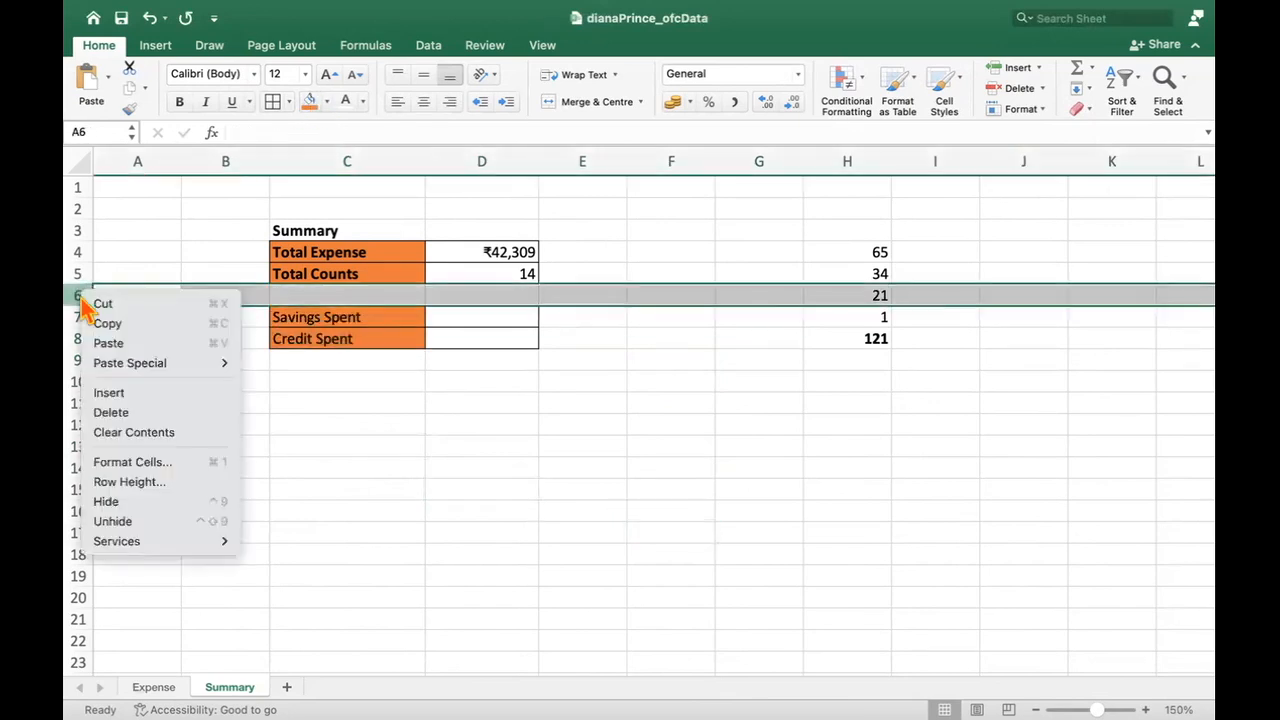
pyautogui.click(130, 414)
pyautogui.click(500, 446)
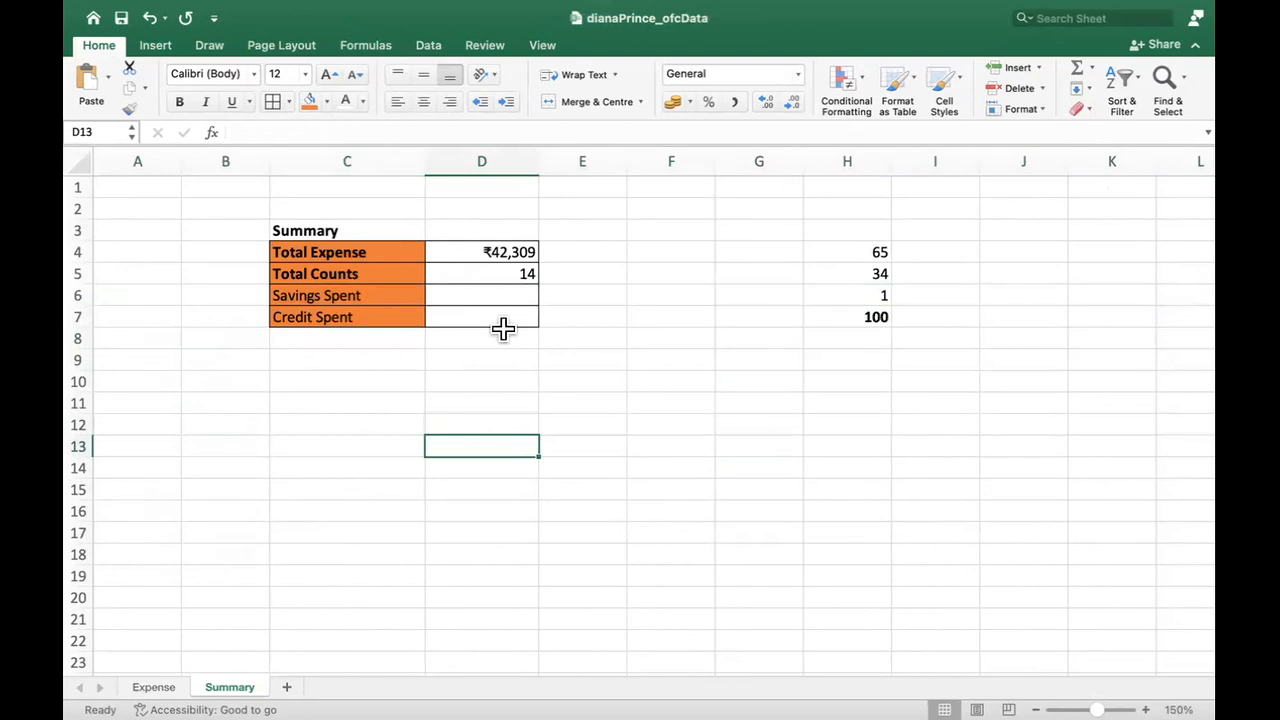
# Step: Enter the label Office Equiment Count in cell C8, below Credit Spent on the Summary sheet
pyautogui.click(160, 688)
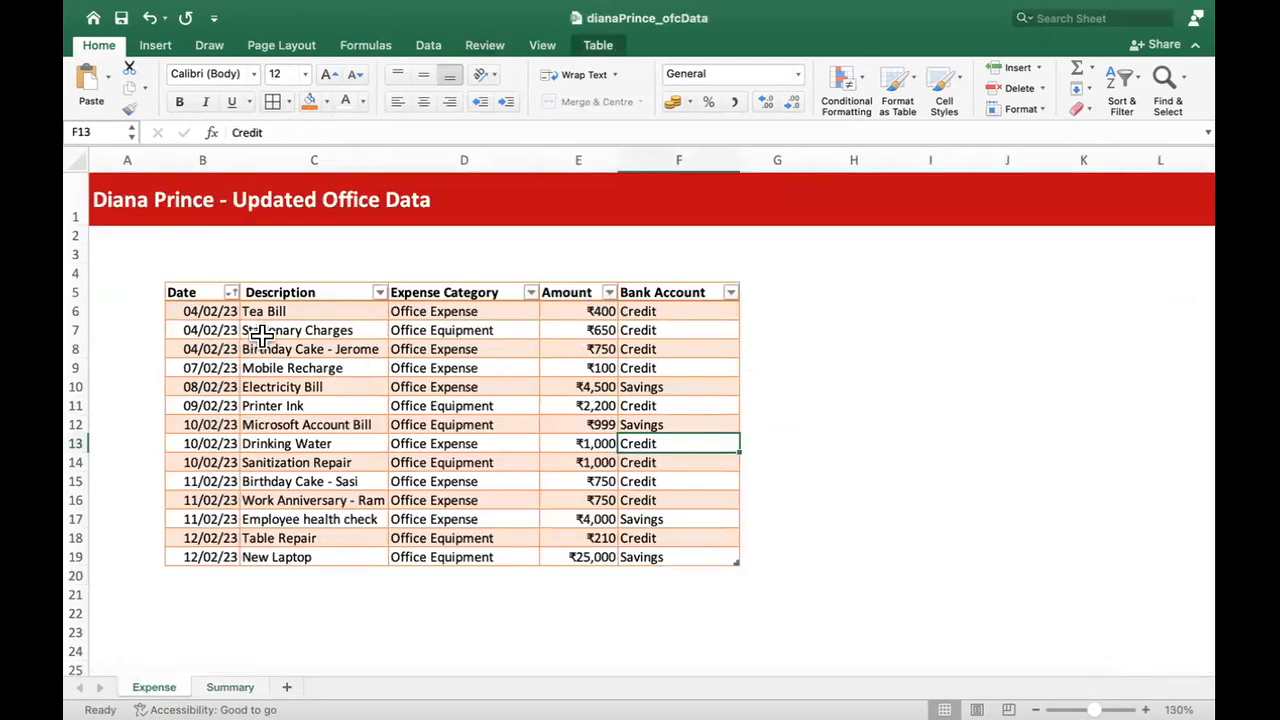
pyautogui.click(232, 690)
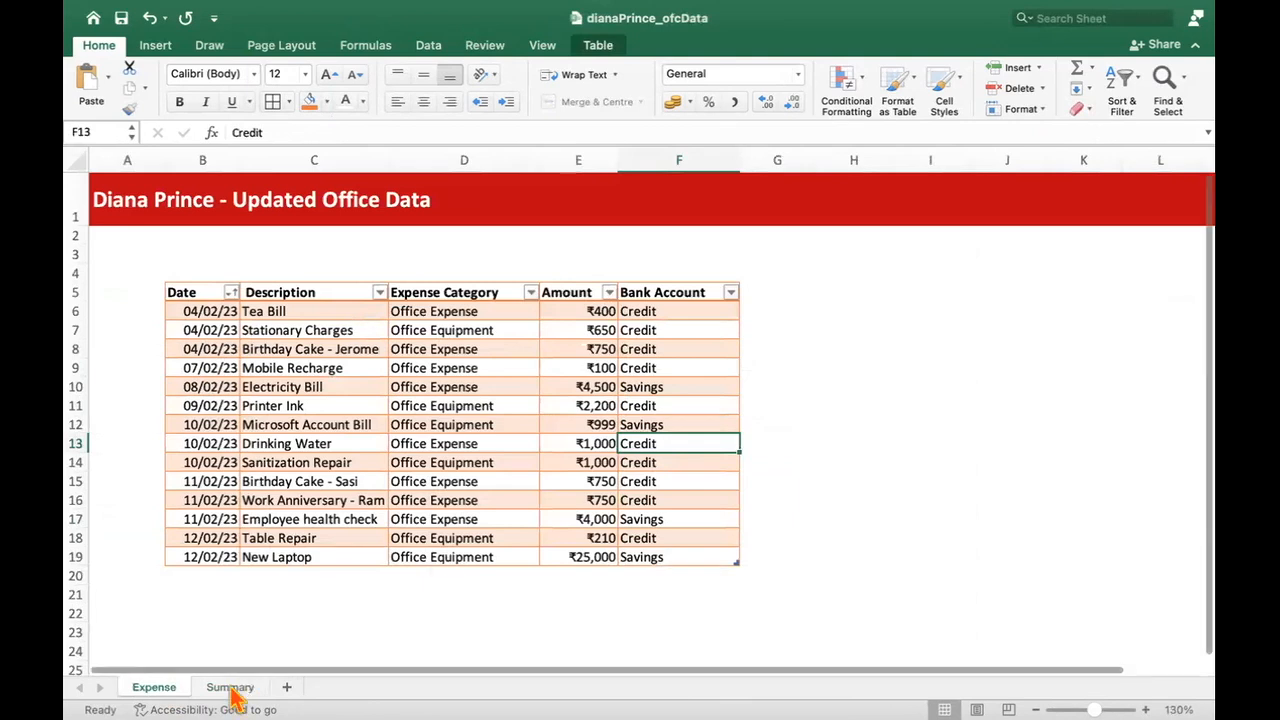
pyautogui.click(160, 688)
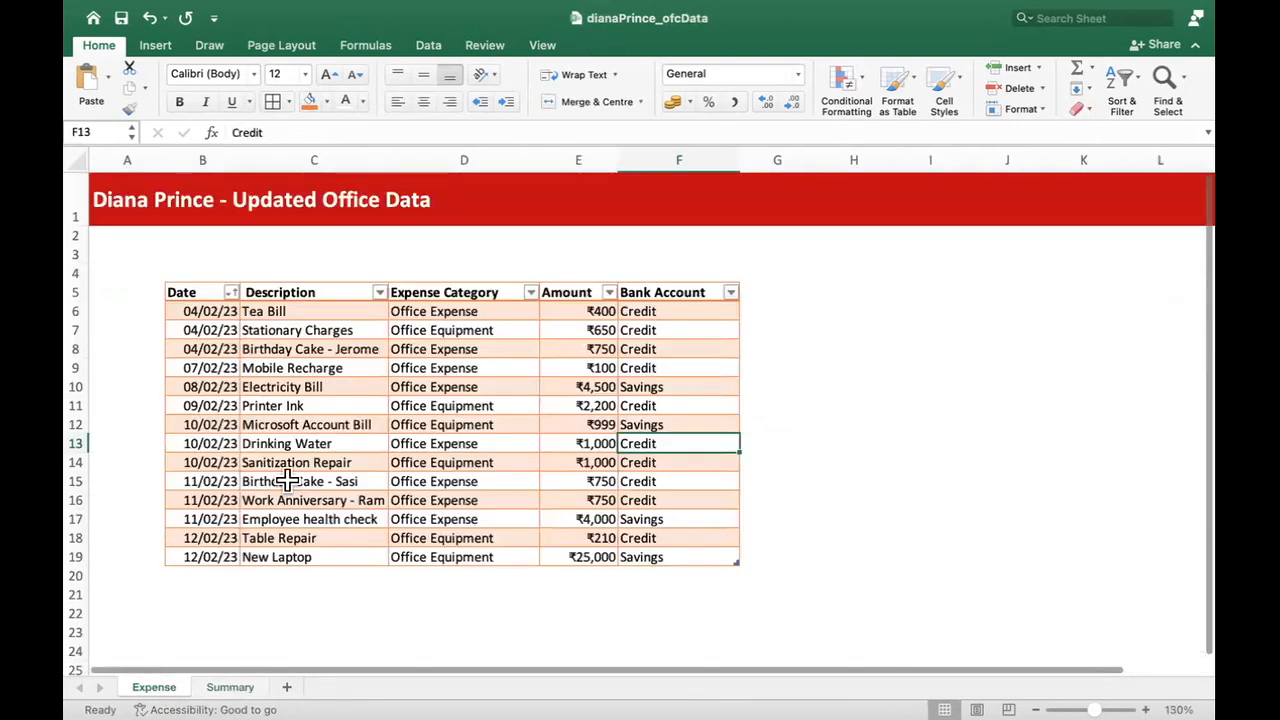
pyautogui.click(228, 688)
pyautogui.click(290, 340)
pyautogui.write('Numb')
pyautogui.press('BackSpace')
pyautogui.press('BackSpace')
pyautogui.press('BackSpace')
pyautogui.write('p')
pyautogui.press('BackSpace')
pyautogui.write('0.')
pyautogui.press('BackSpace')
pyautogui.press('BackSpace')
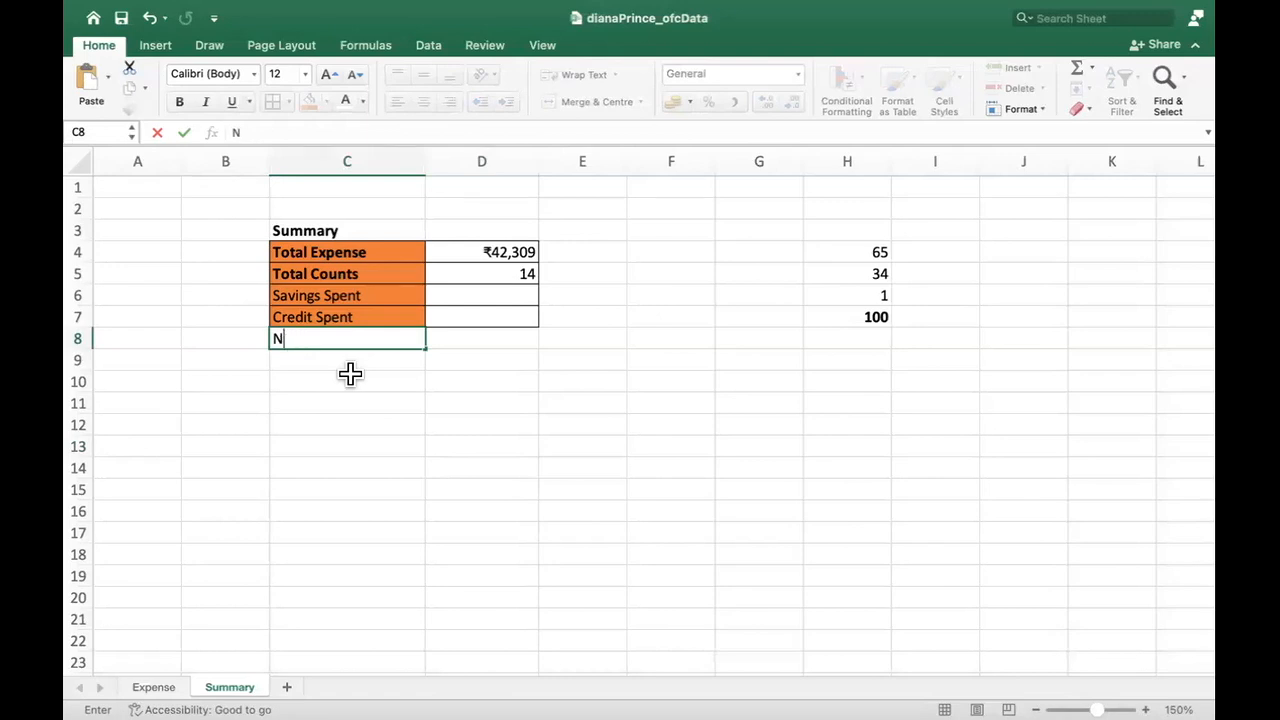
pyautogui.write('o')
pyautogui.press('BackSpace')
pyautogui.press('BackSpace')
pyautogui.write('Office Equiment COunt')
pyautogui.press('BackSpace')
pyautogui.press('BackSpace')
pyautogui.press('BackSpace')
pyautogui.press('BackSpace')
pyautogui.write('ount')
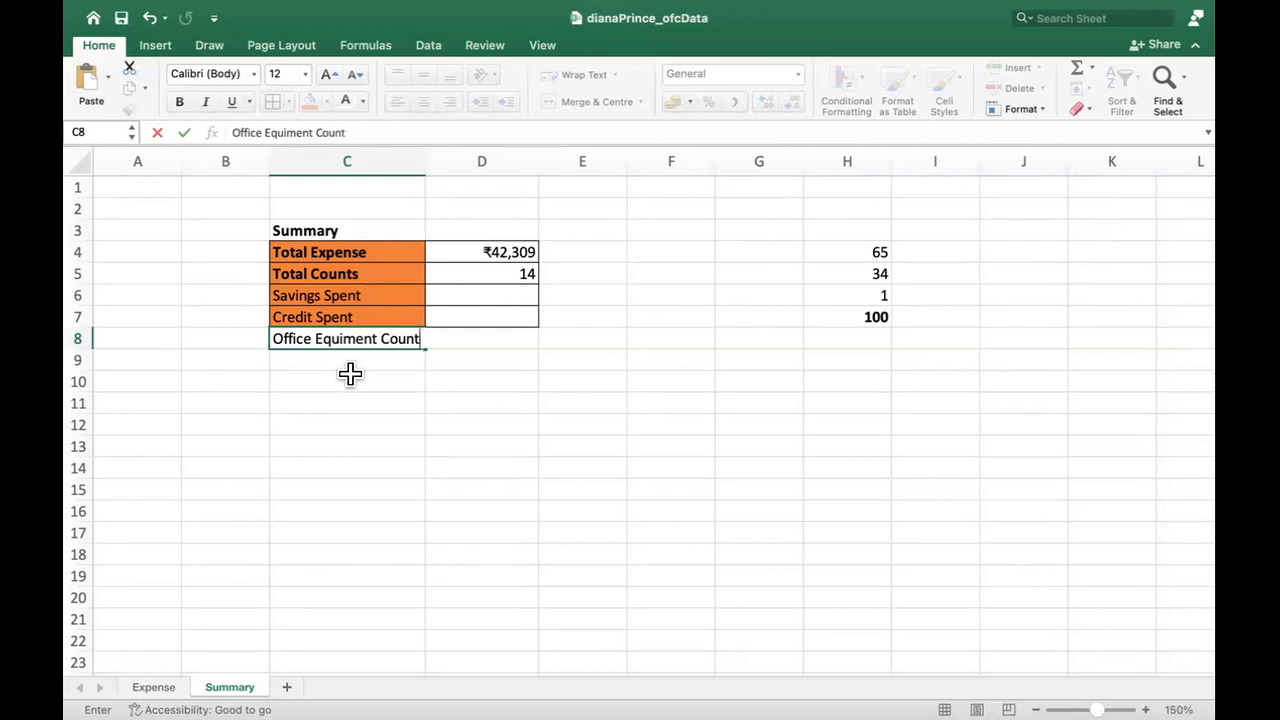
pyautogui.press('Return')
# Step: Try bold on the Office Equiment Count label in C8, then revert it to regular weight
pyautogui.click(352, 340)
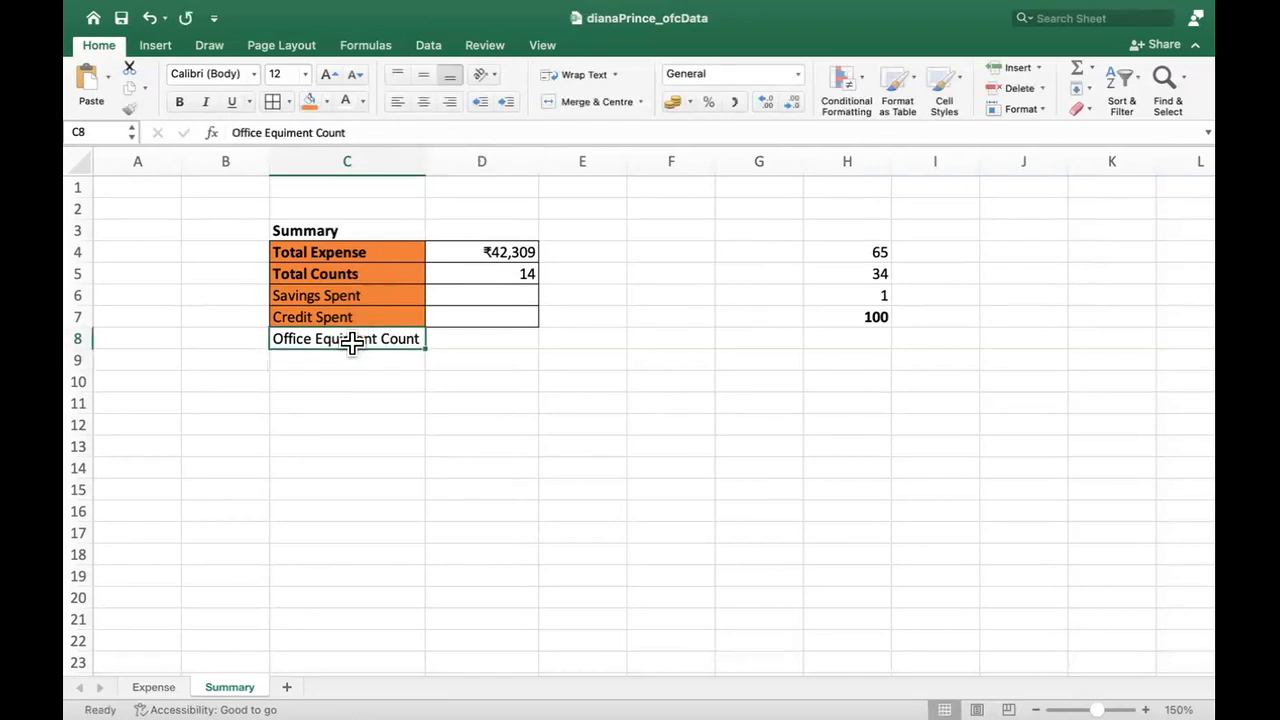
pyautogui.press('super+b')
pyautogui.click(331, 377)
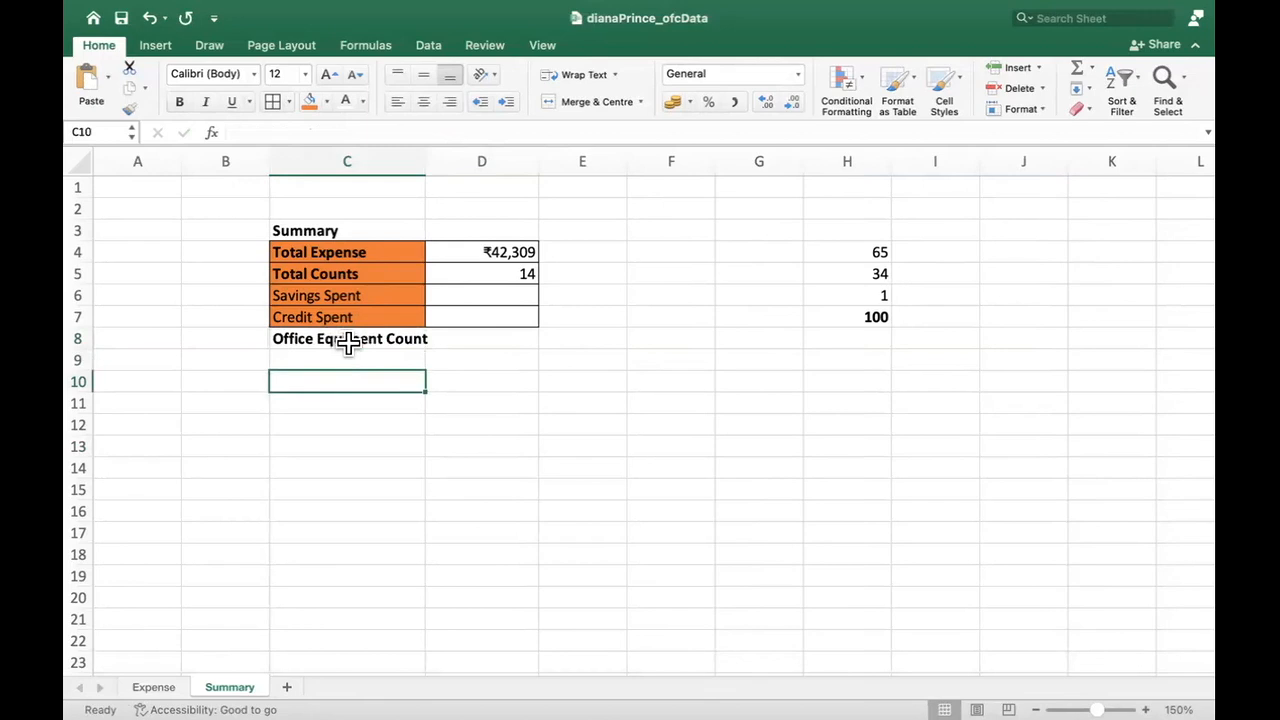
pyautogui.click(347, 338)
pyautogui.press('super+b')
pyautogui.click(334, 360)
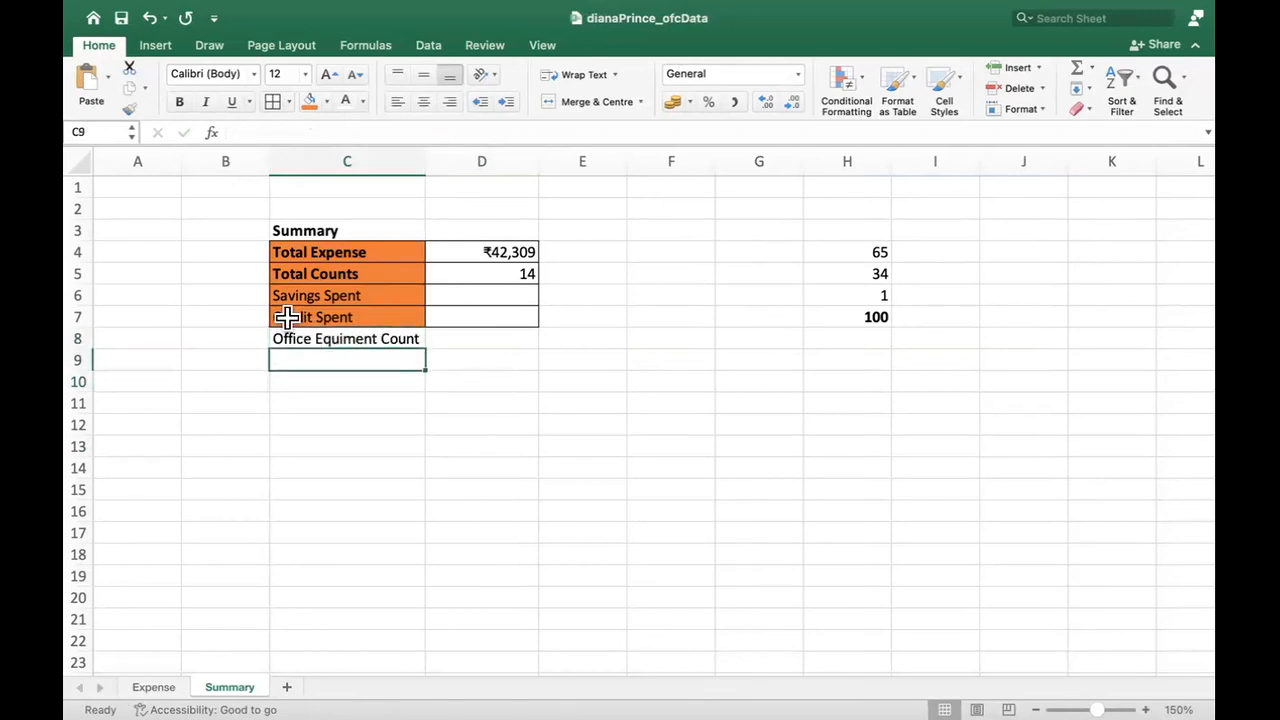
# Step: Copy the formatting of the Credit Spent row, C7:D7, onto the Office Equiment Count row, C8:D8
pyautogui.moveTo(283, 314); pyautogui.dragTo(517, 331)
pyautogui.moveTo(284, 316); pyautogui.dragTo(478, 314)
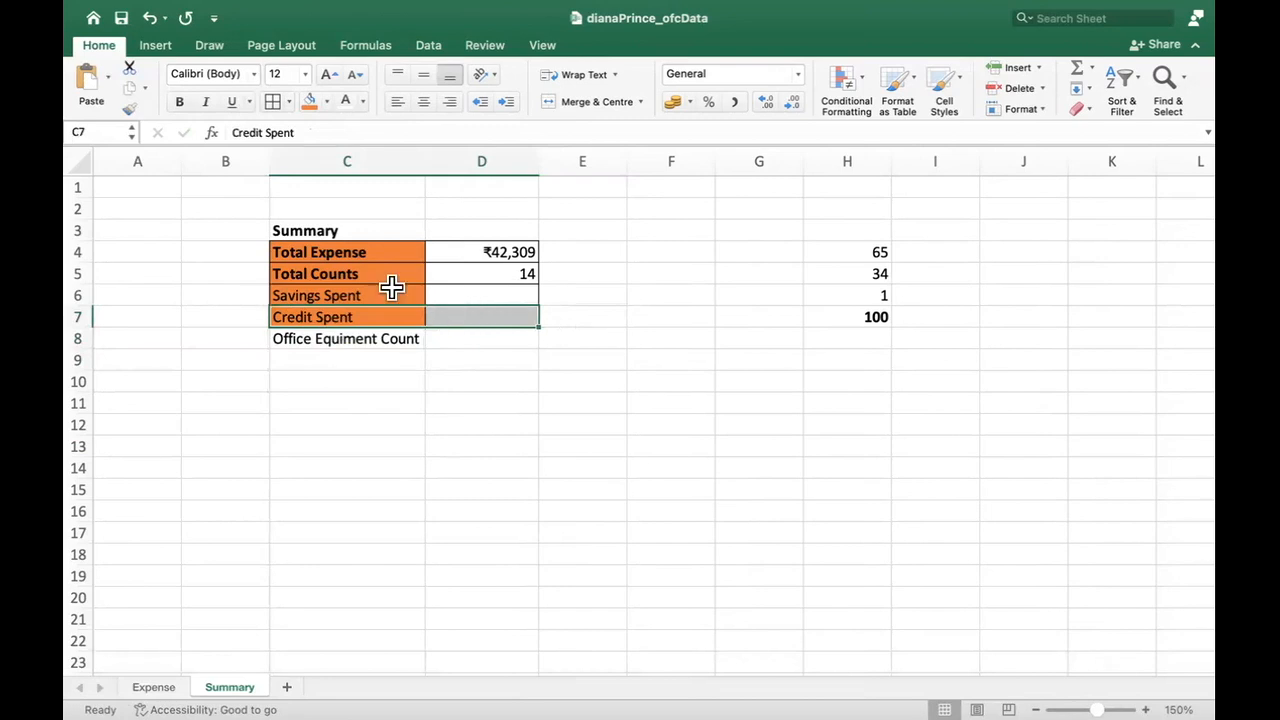
pyautogui.click(129, 108)
pyautogui.moveTo(300, 343); pyautogui.dragTo(500, 340)
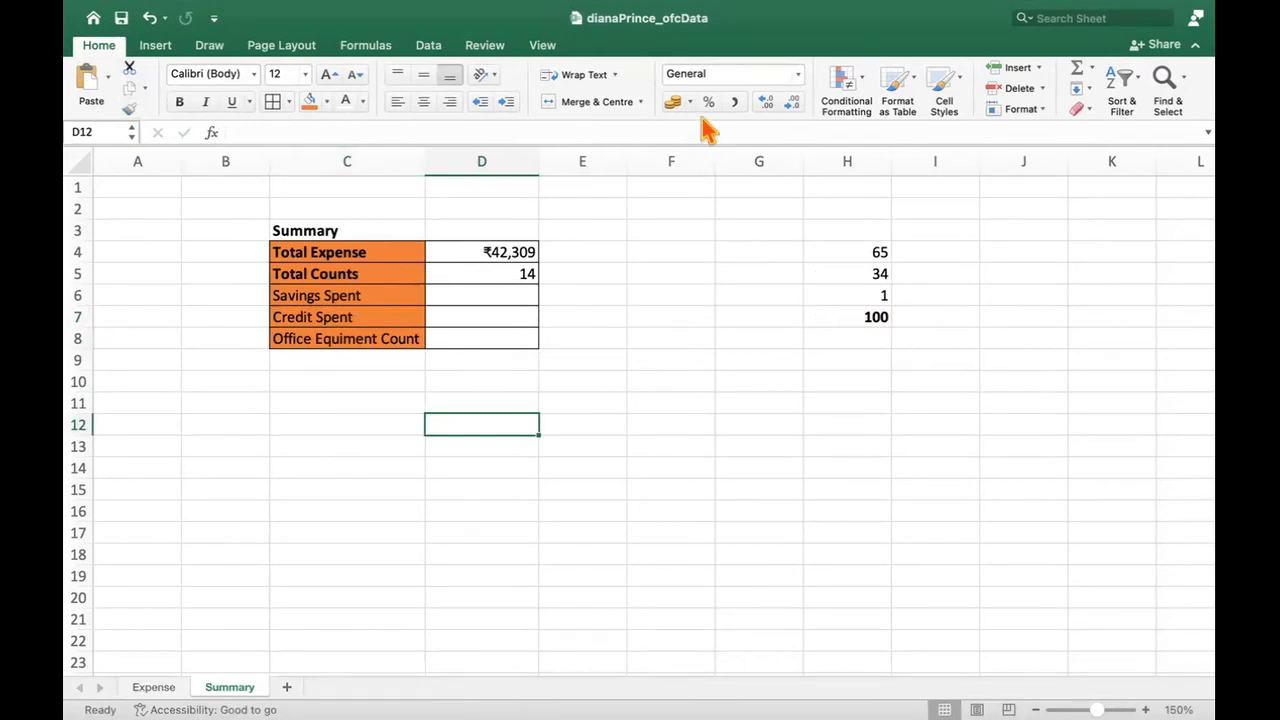
# Step: Try to duplicate the Office Equiment Count row, C8:D8, into row 9 of the Summary sheet, and undo it
pyautogui.click(481, 388)
pyautogui.moveTo(304, 342); pyautogui.dragTo(494, 358)
pyautogui.press('super+d')
pyautogui.click(500, 400)
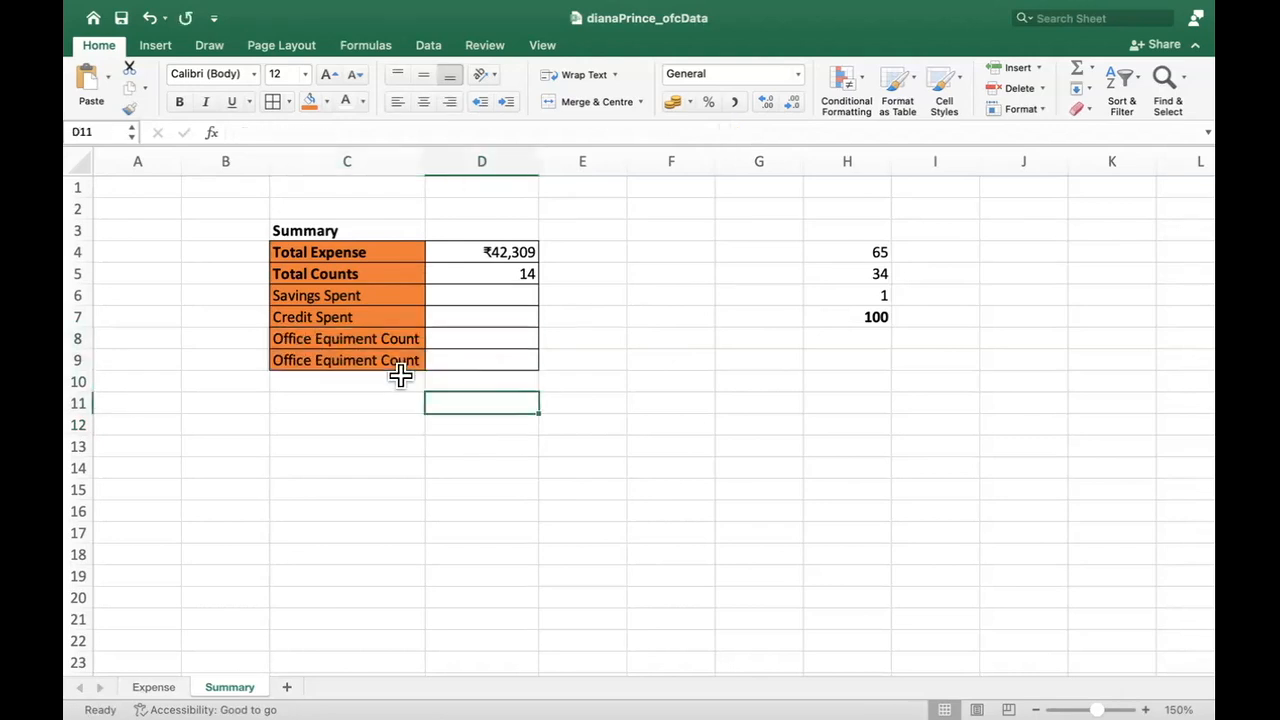
pyautogui.click(316, 360)
pyautogui.click(427, 394)
pyautogui.click(372, 368)
pyautogui.press('super+z')
pyautogui.click(373, 405)
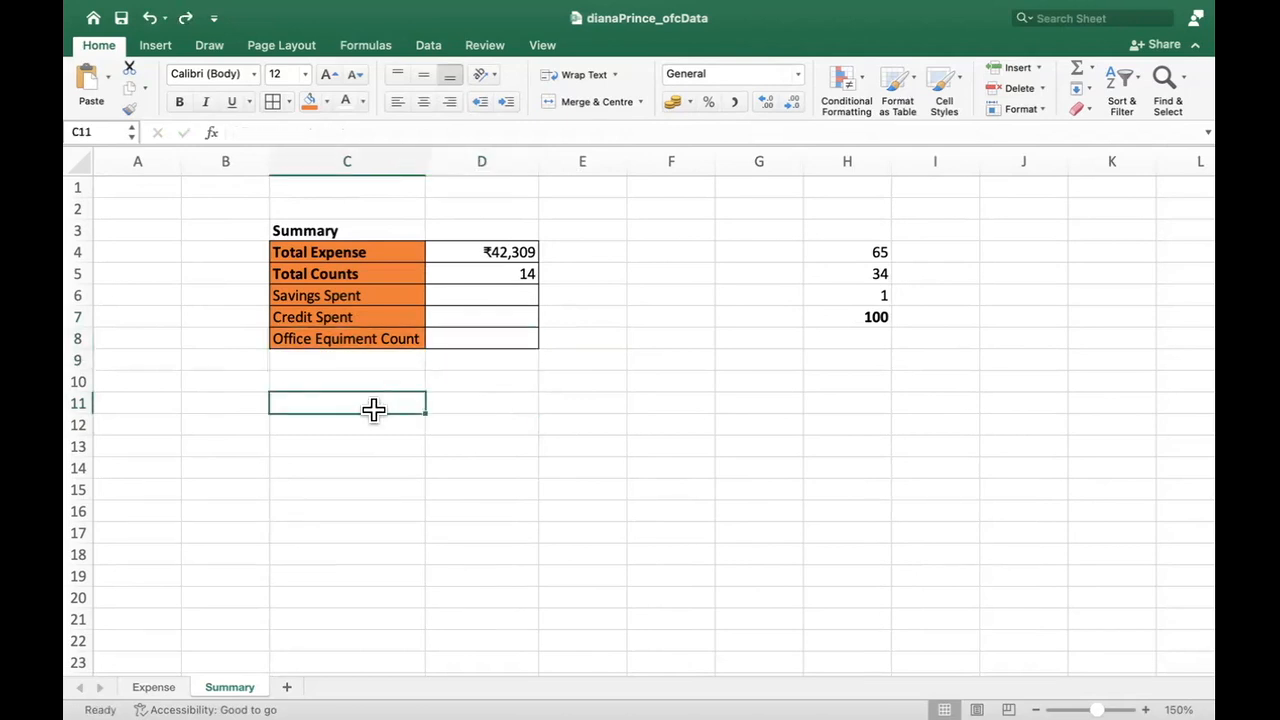
pyautogui.click(289, 362)
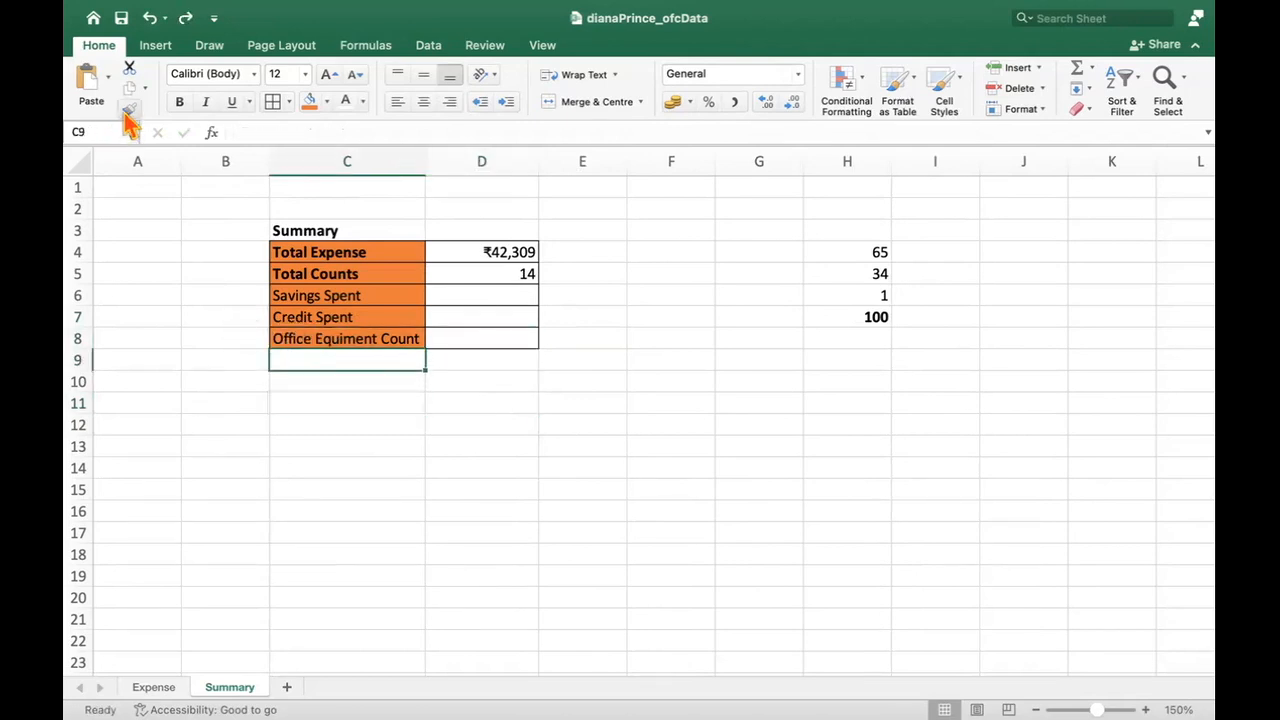
pyautogui.click(347, 343)
pyautogui.click(349, 343)
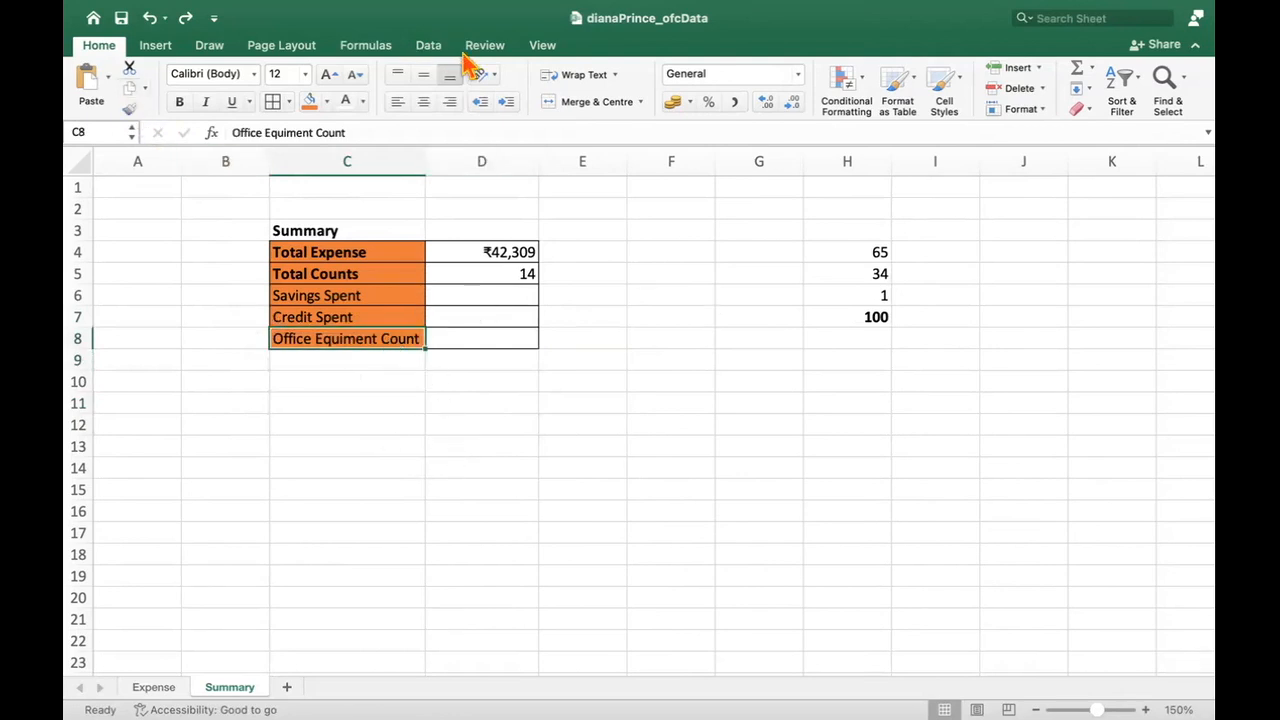
pyautogui.click(490, 292)
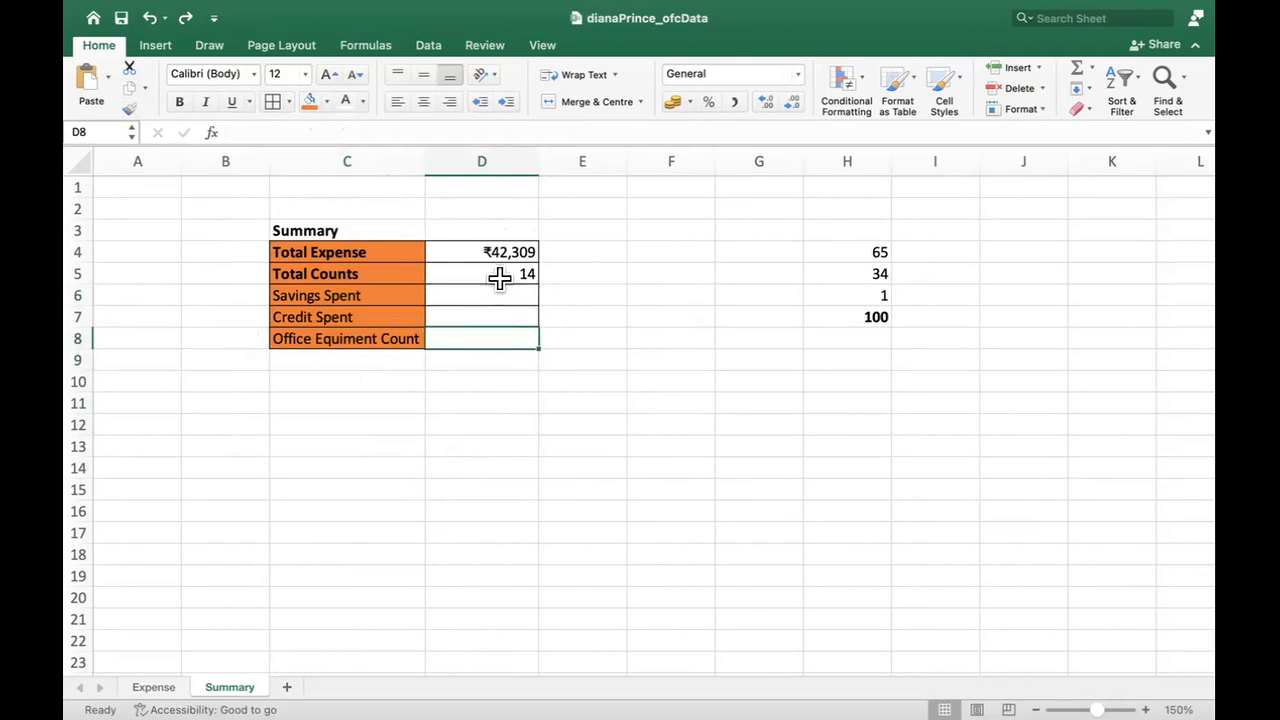
pyautogui.click(497, 276)
pyautogui.click(158, 690)
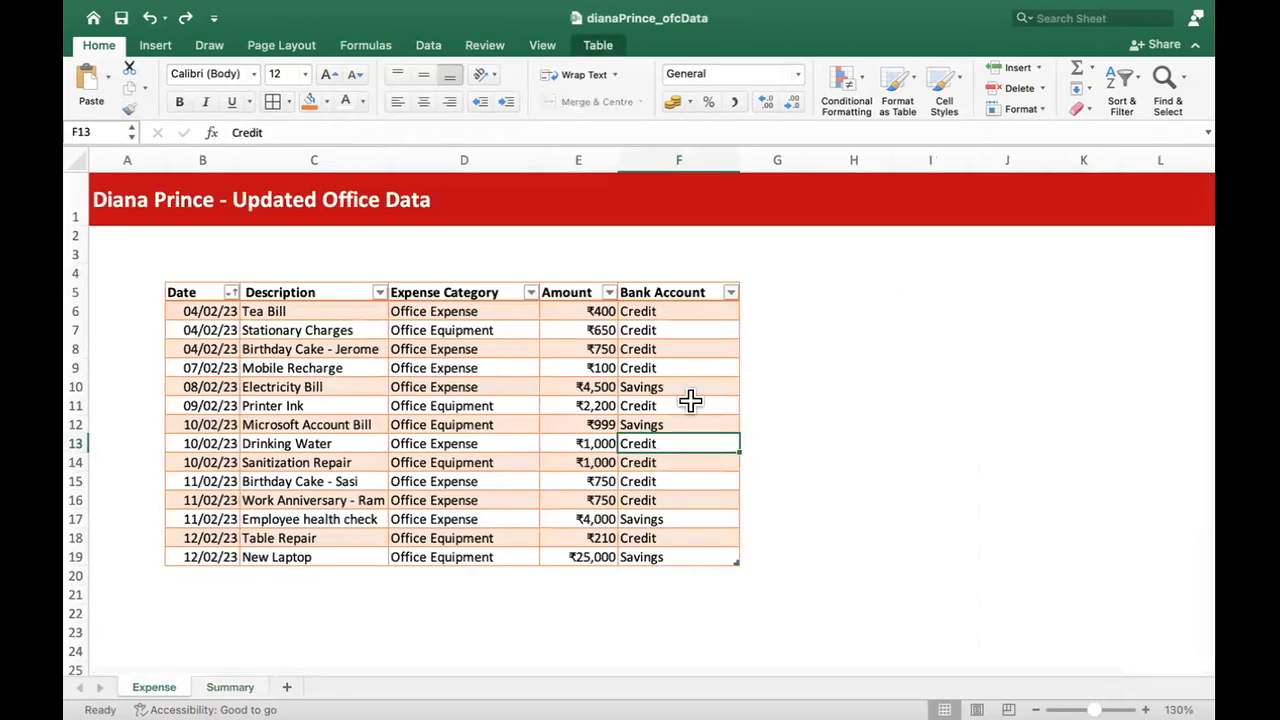
pyautogui.click(252, 693)
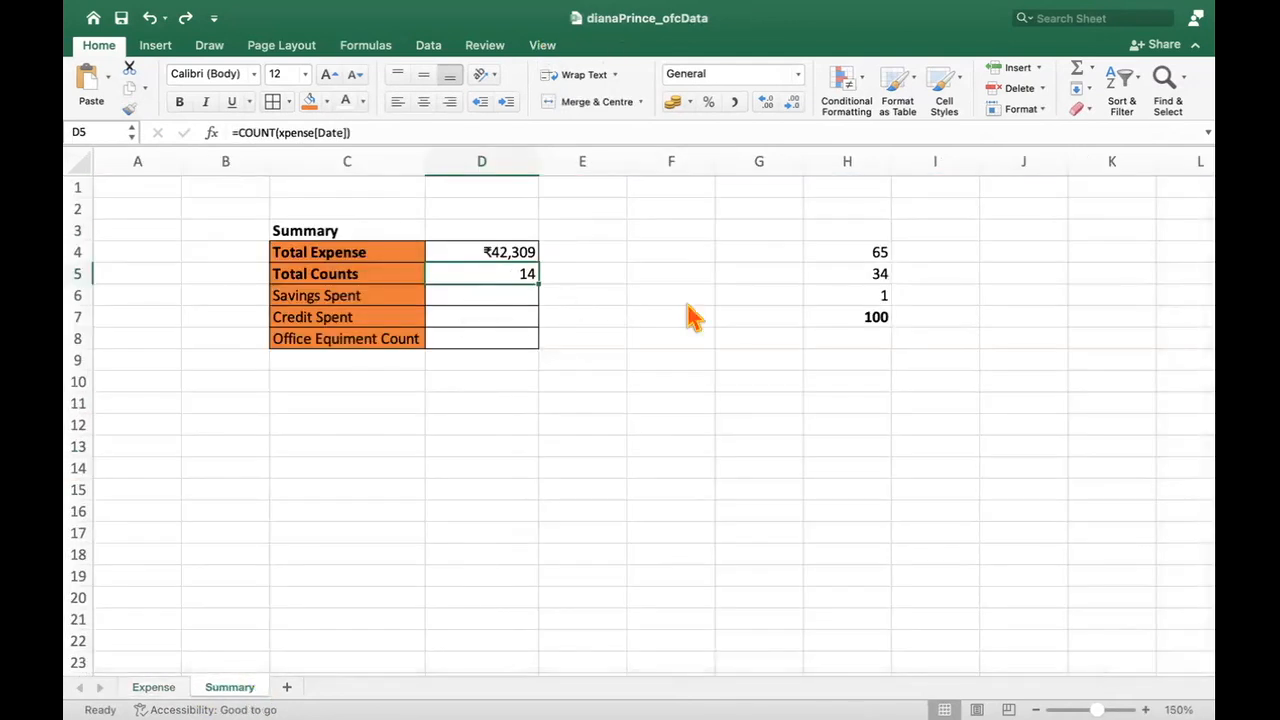
pyautogui.click(545, 338)
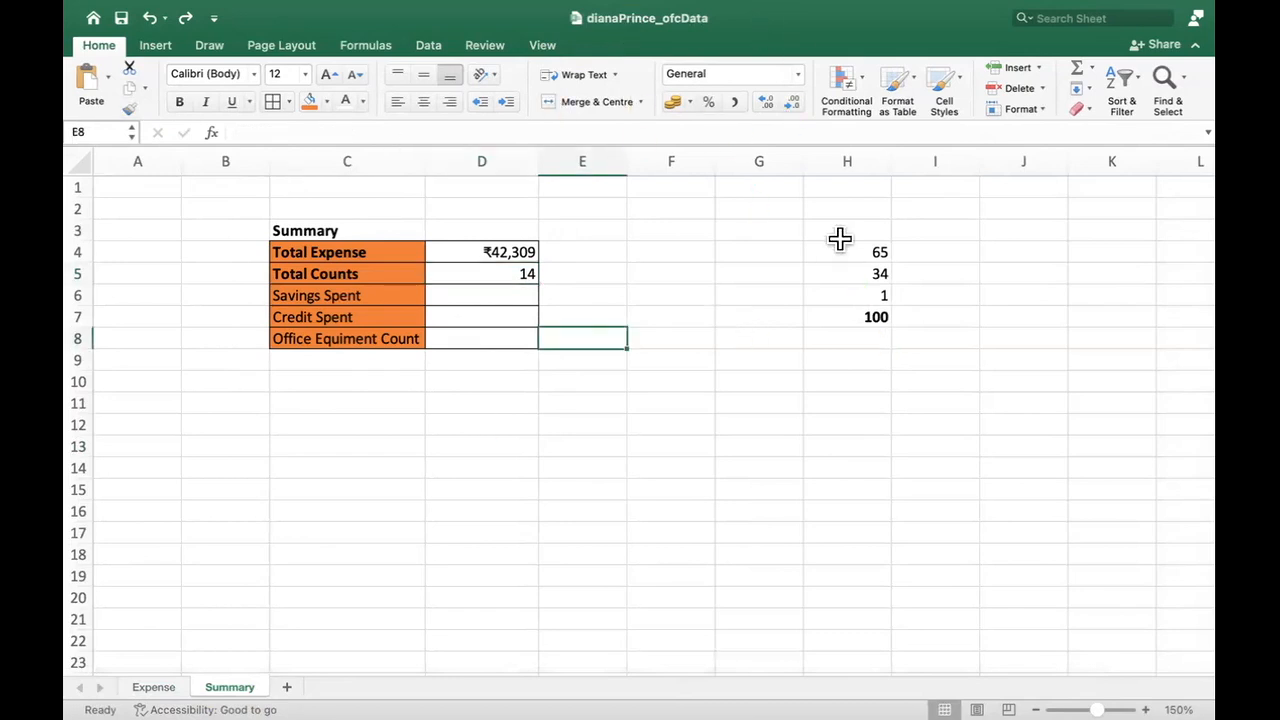
# Step: Clear the sample numbers in column H of the Summary sheet
pyautogui.moveTo(840, 233); pyautogui.dragTo(865, 469)
pyautogui.press('Delete')
pyautogui.click(485, 465)
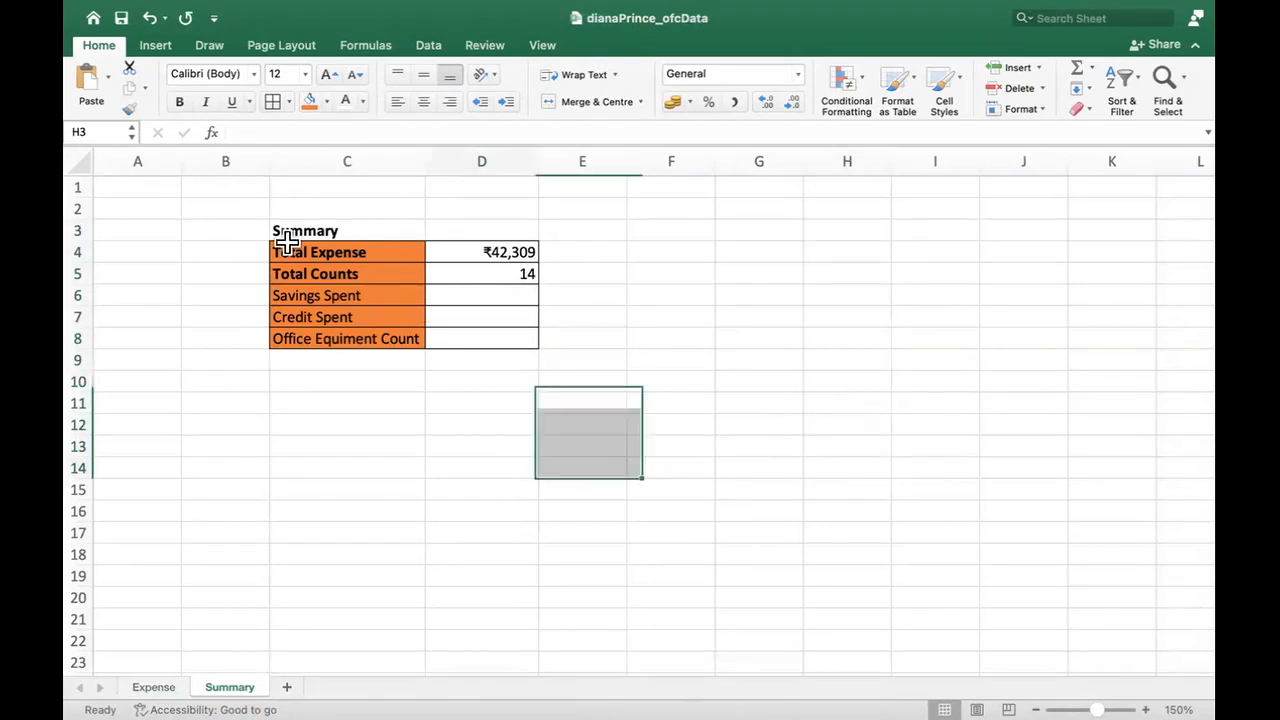
pyautogui.rightClick(80, 187)
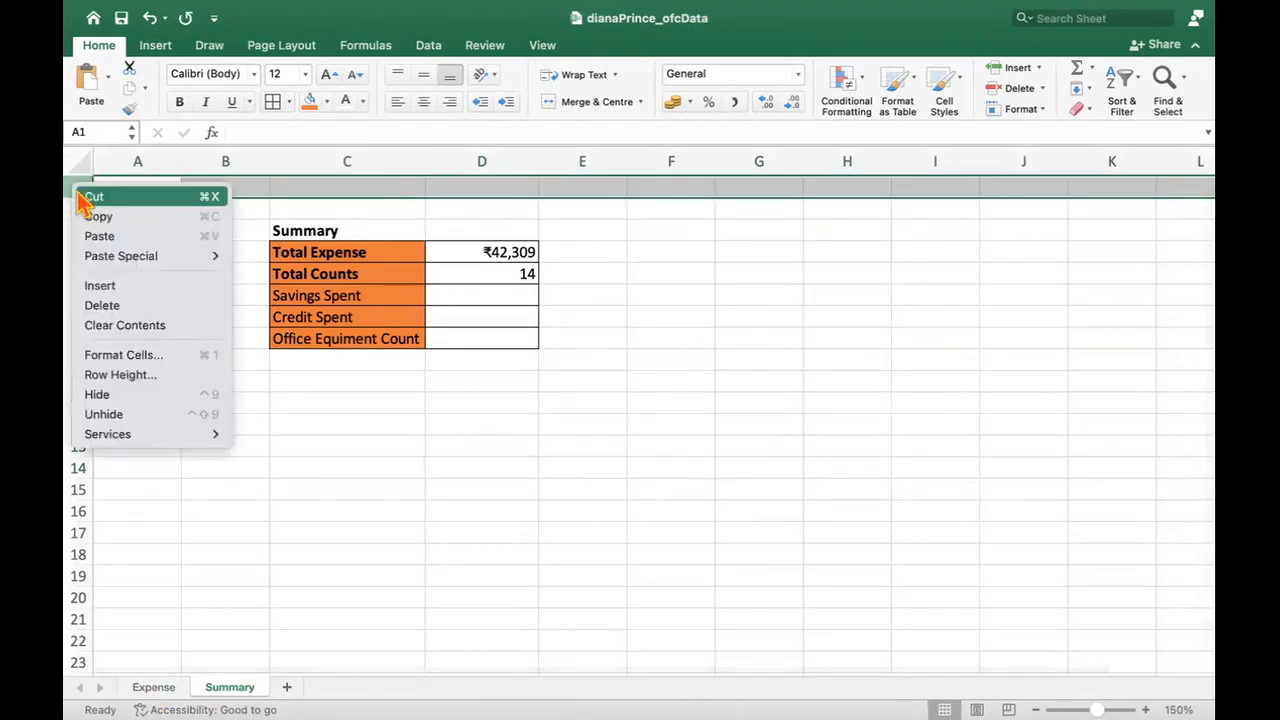
pyautogui.click(88, 376)
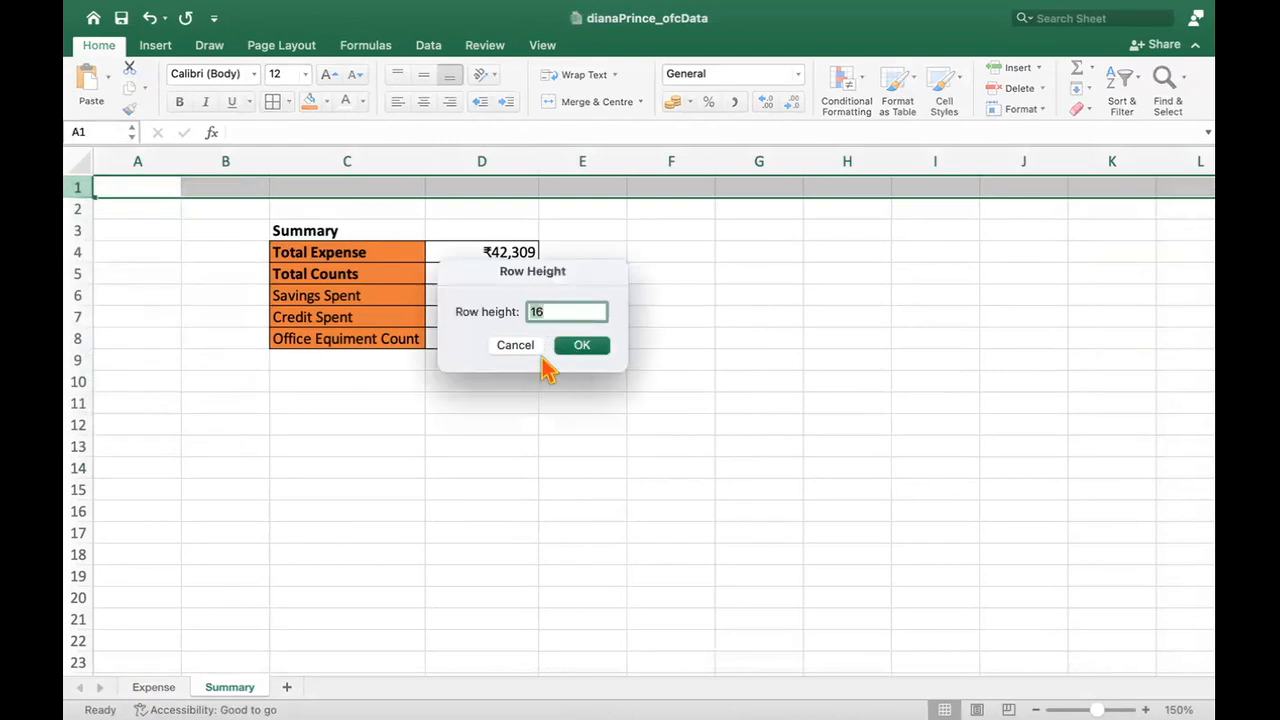
pyautogui.click(510, 345)
# Step: Copy the red title banner in row 1 of the Expense sheet onto row 1 of the Summary sheet
pyautogui.click(153, 687)
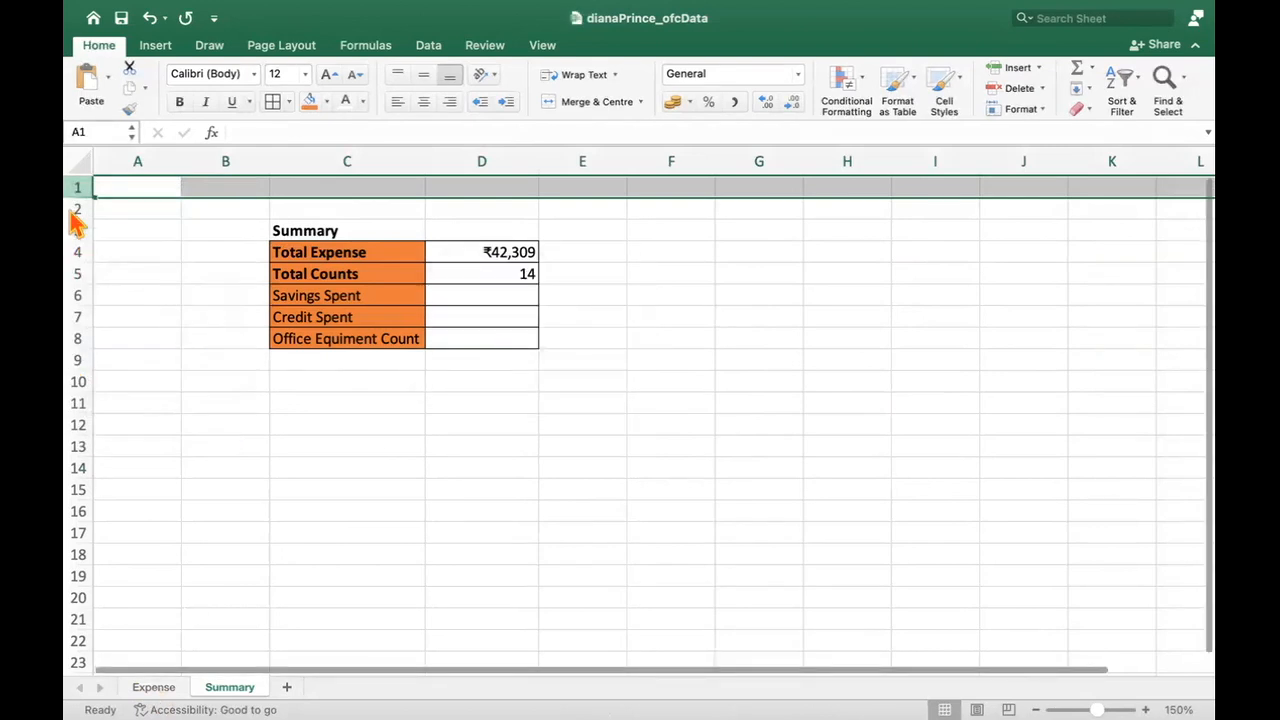
pyautogui.click(88, 199)
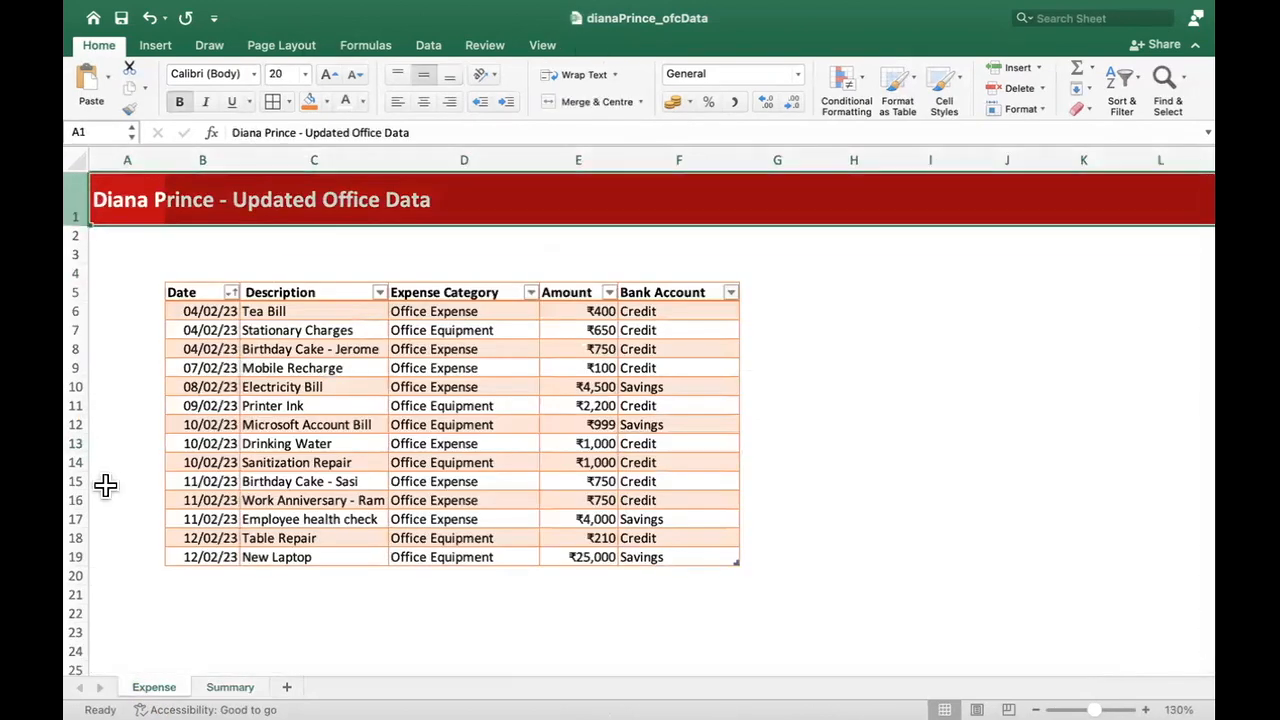
pyautogui.press('super+c')
pyautogui.hotkey('ctrl', 'pagedown')
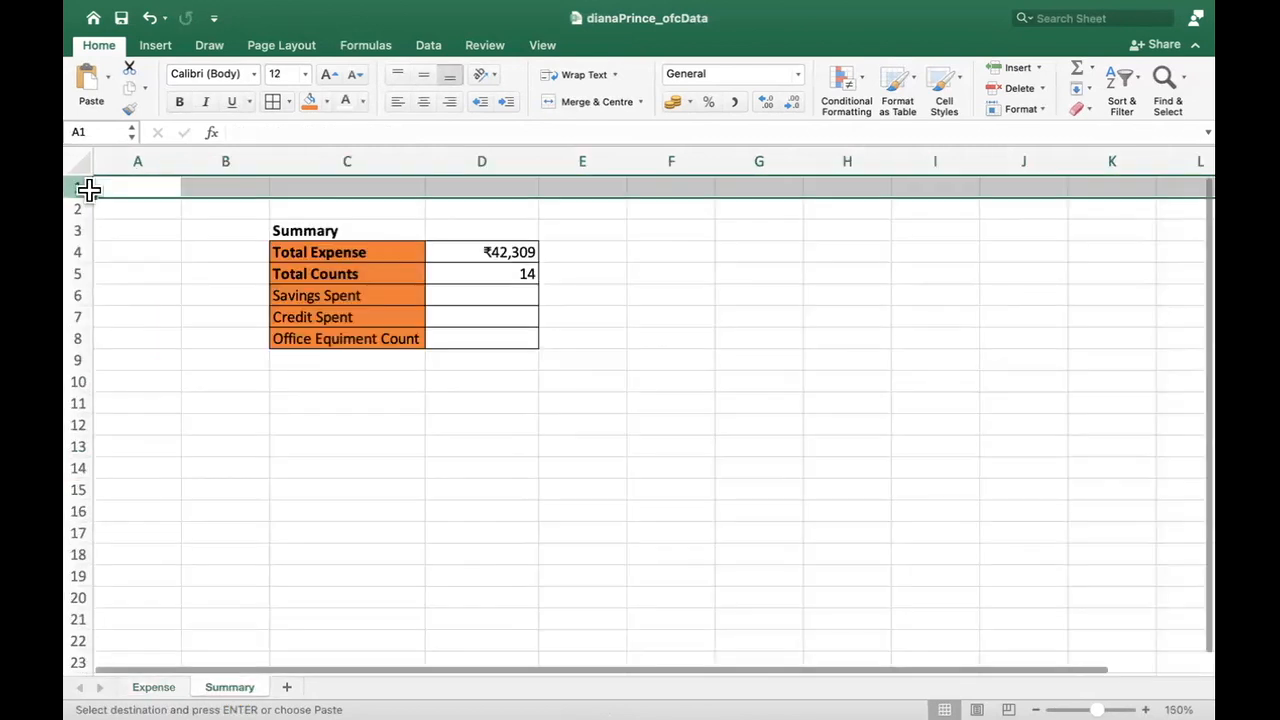
pyautogui.rightClick(74, 196)
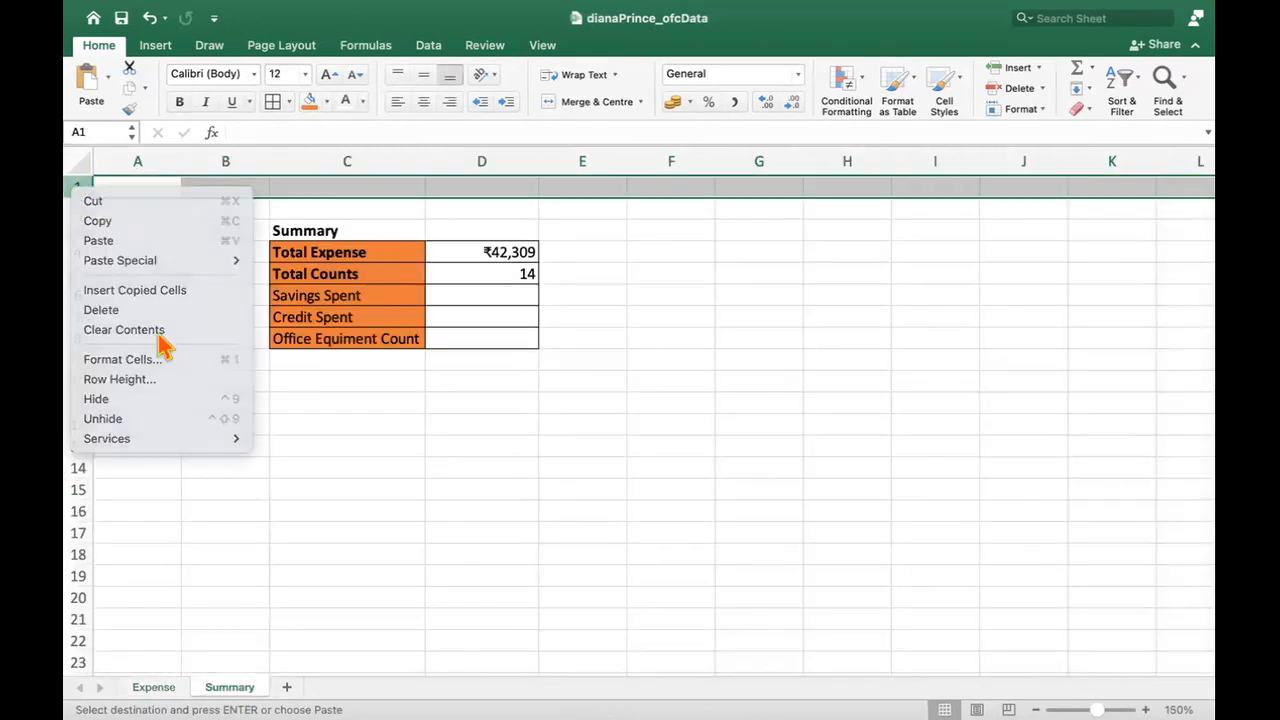
pyautogui.press('Escape')
pyautogui.press('super+v')
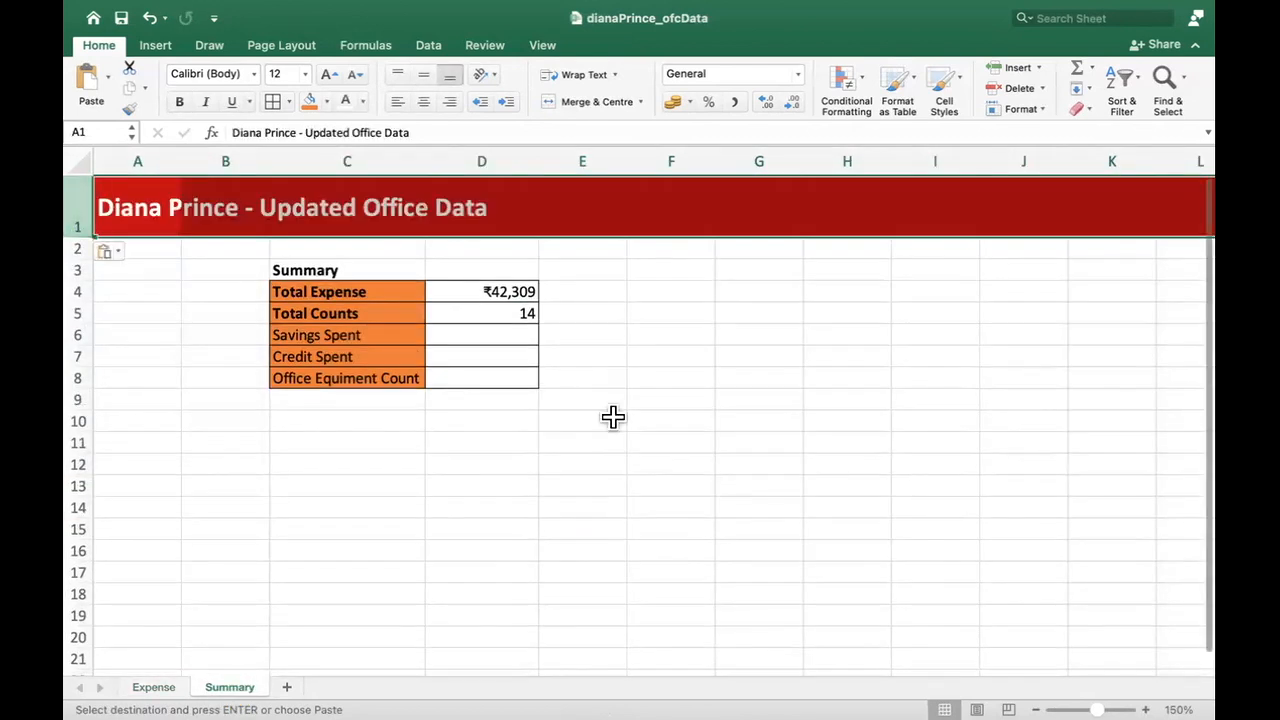
pyautogui.click(611, 418)
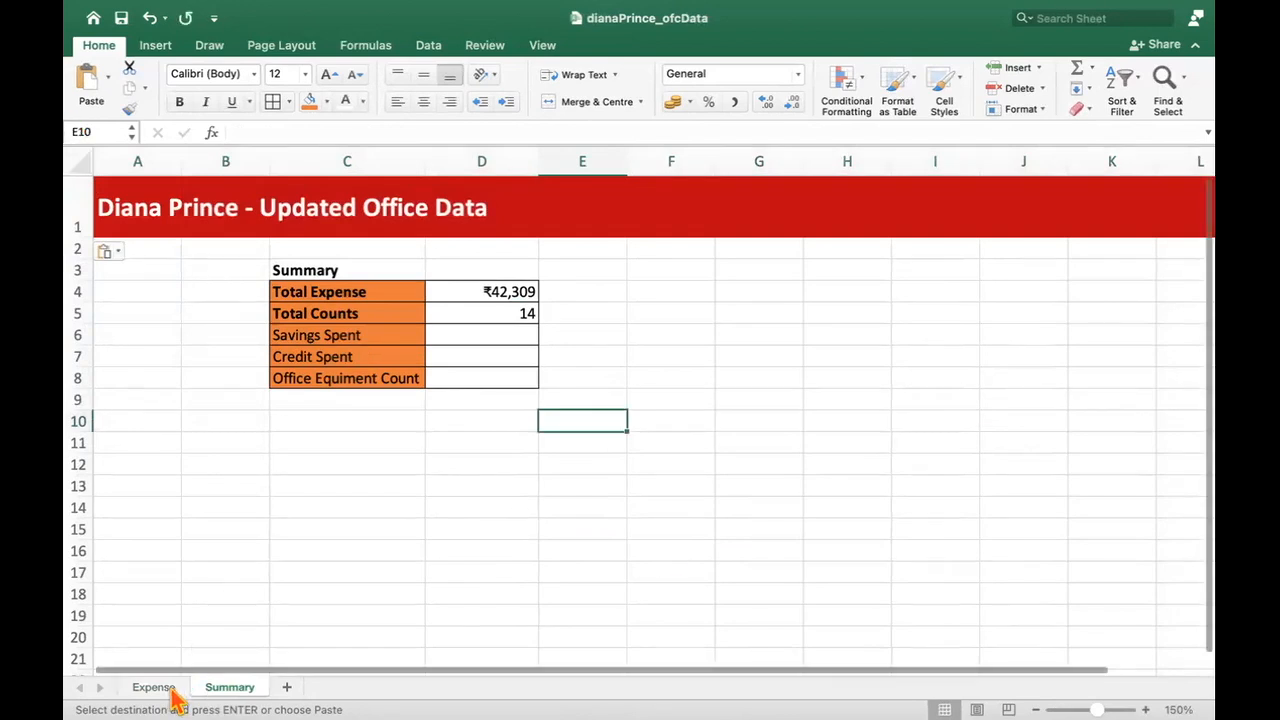
# Step: Set the Summary sheet's zoom to 130% to match the Expense sheet
pyautogui.click(160, 688)
pyautogui.click(214, 688)
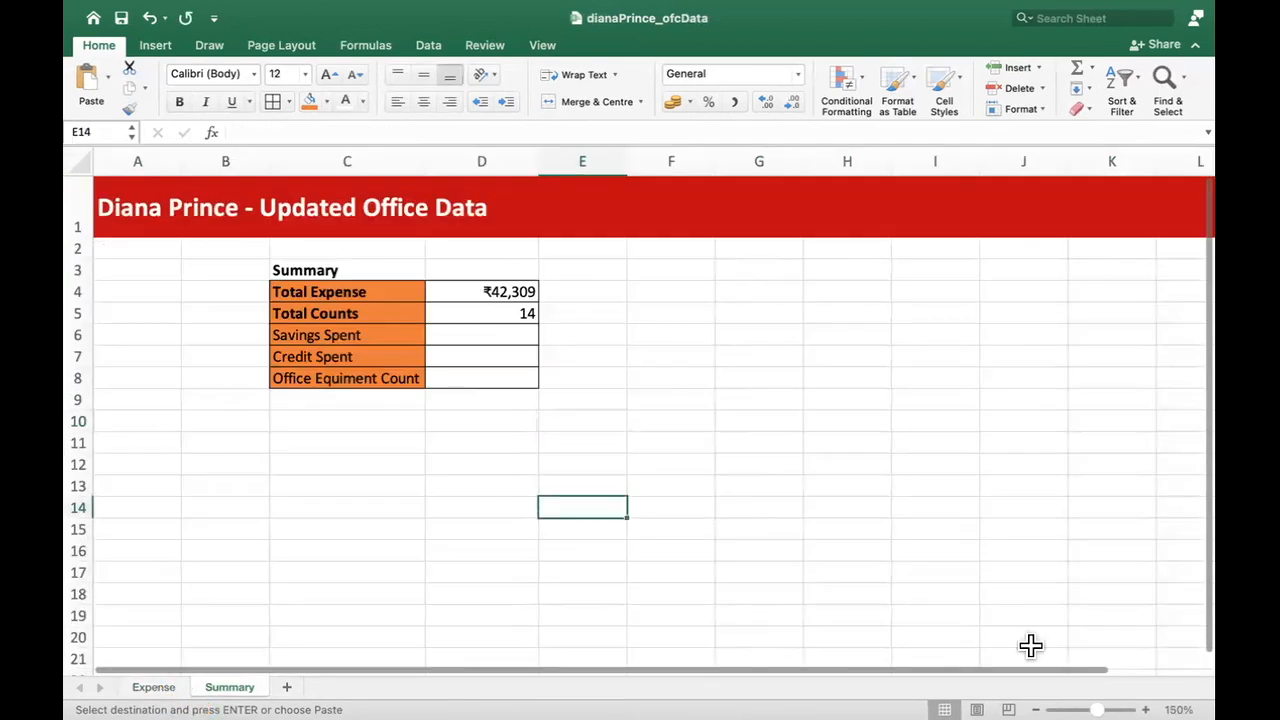
pyautogui.click(160, 688)
pyautogui.click(222, 688)
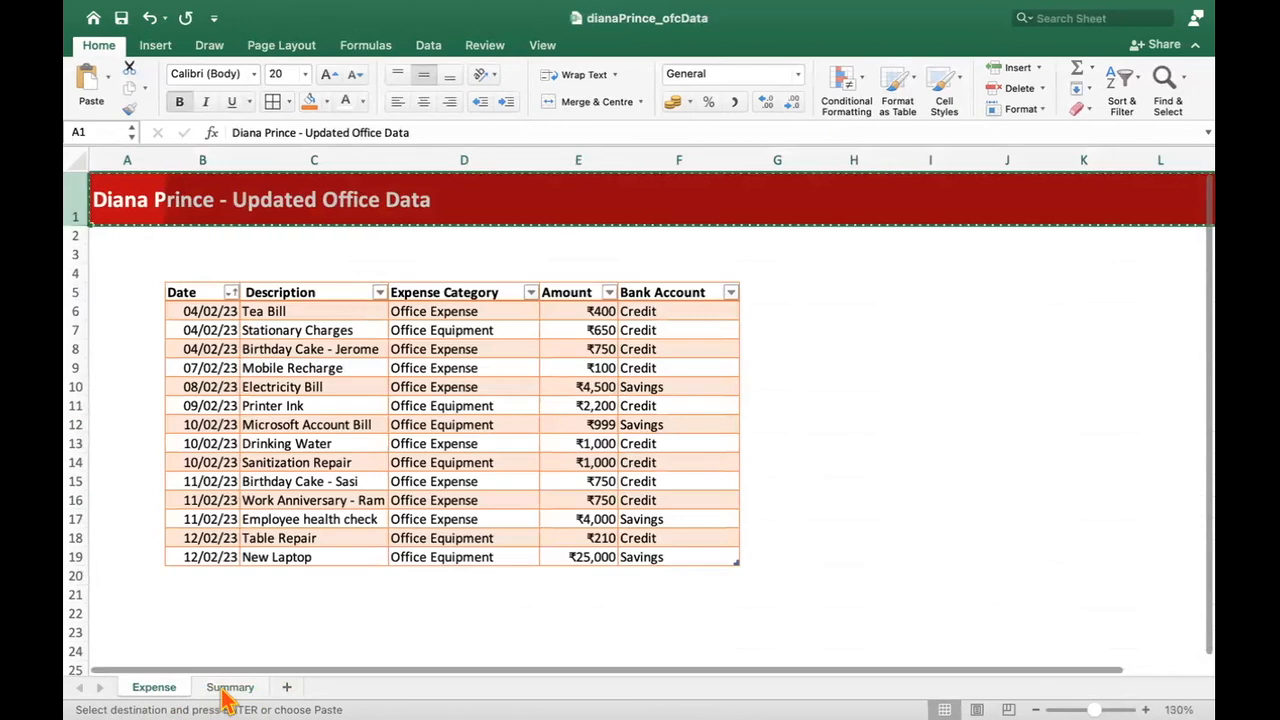
pyautogui.click(1036, 709)
pyautogui.click(1036, 709)
pyautogui.moveTo(735, 387); pyautogui.dragTo(708, 400)
pyautogui.click(186, 687)
pyautogui.click(205, 687)
# Step: Cancel the pending copy of the title row on the Expense sheet and select cell G5
pyautogui.click(306, 615)
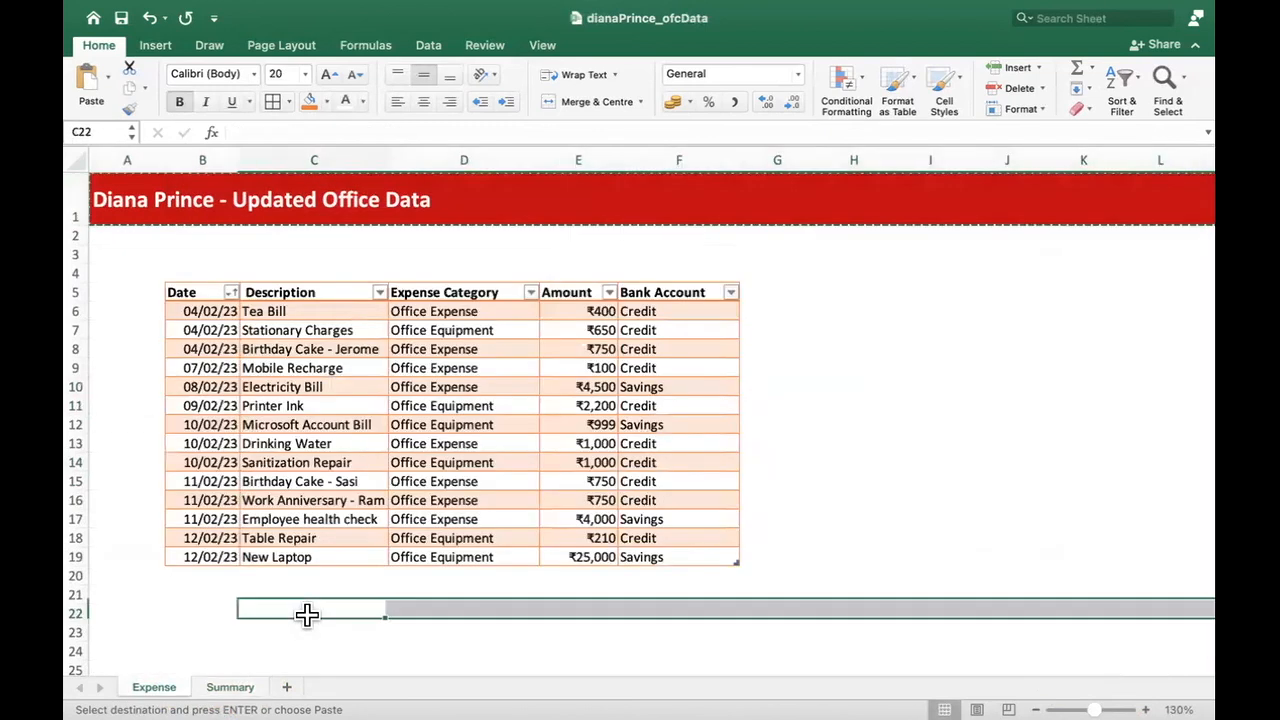
pyautogui.click(1087, 374)
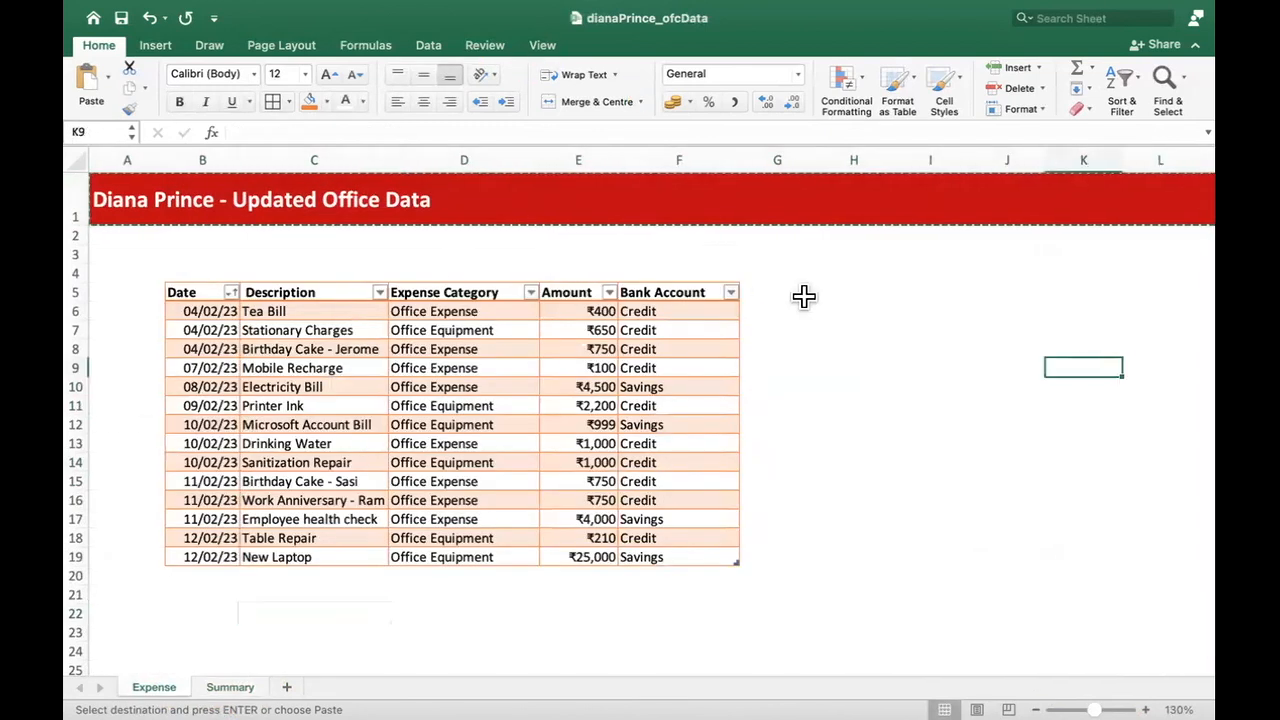
pyautogui.press('Escape')
pyautogui.click(779, 293)
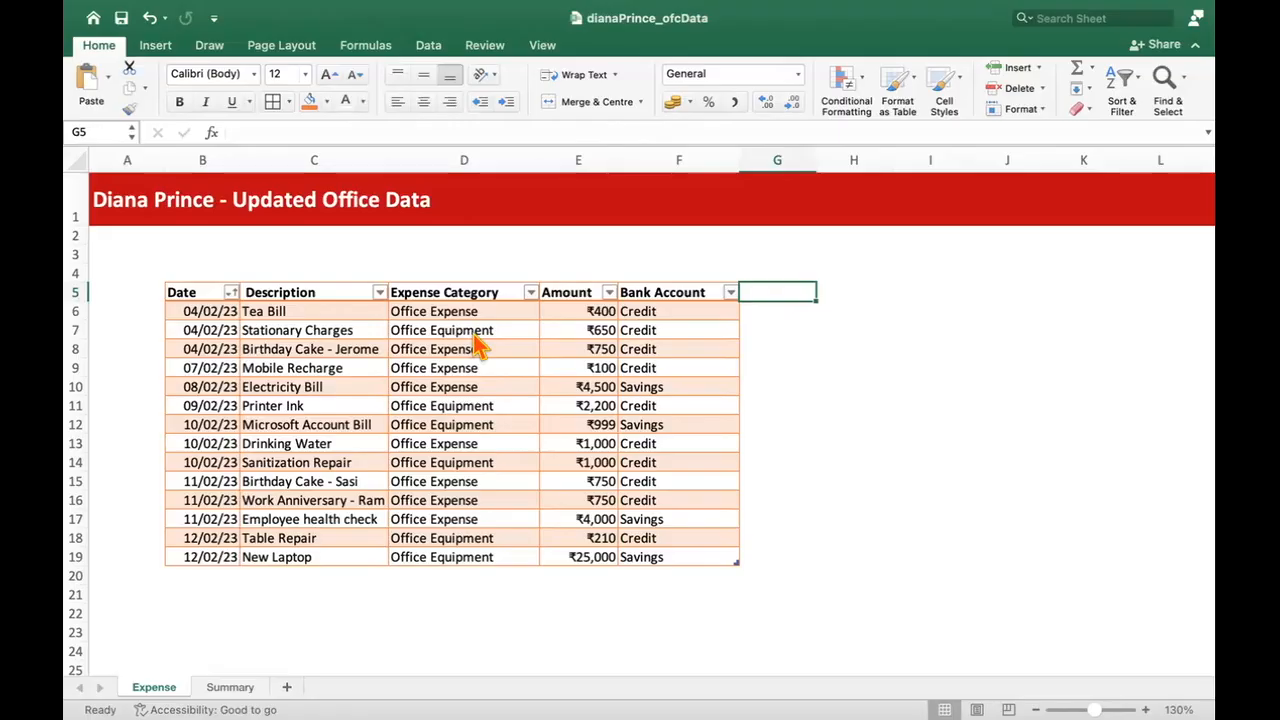
# Step: Switch to the Miro whiteboard and review the handwritten lists of Math and Text functions
pyautogui.press('super+Tab')
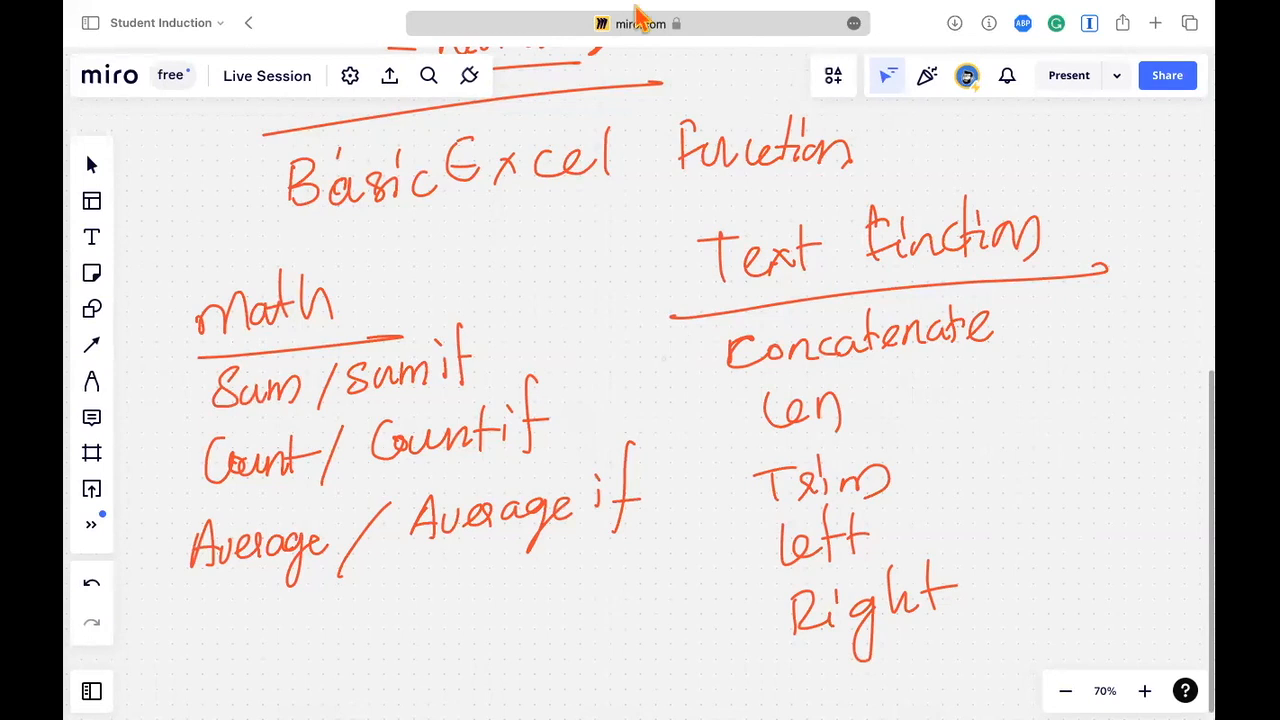
pyautogui.moveTo(533, 52)
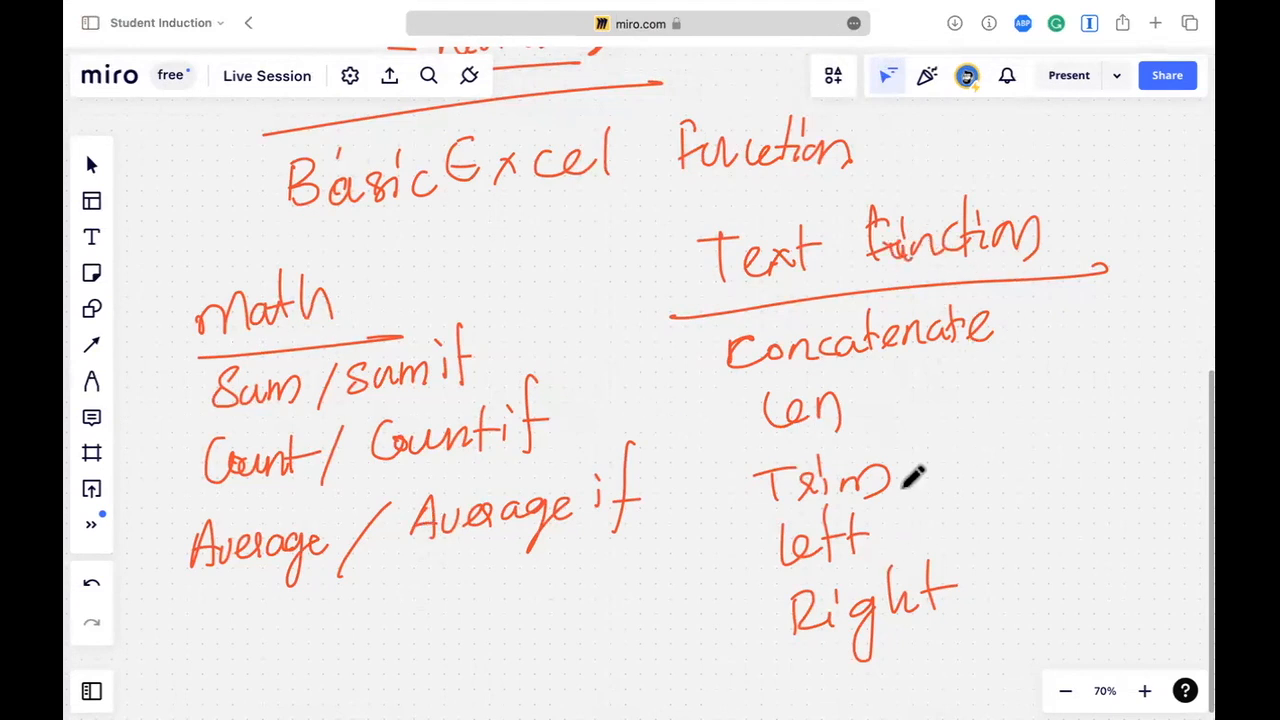
pyautogui.scroll(-3, 423, 591)
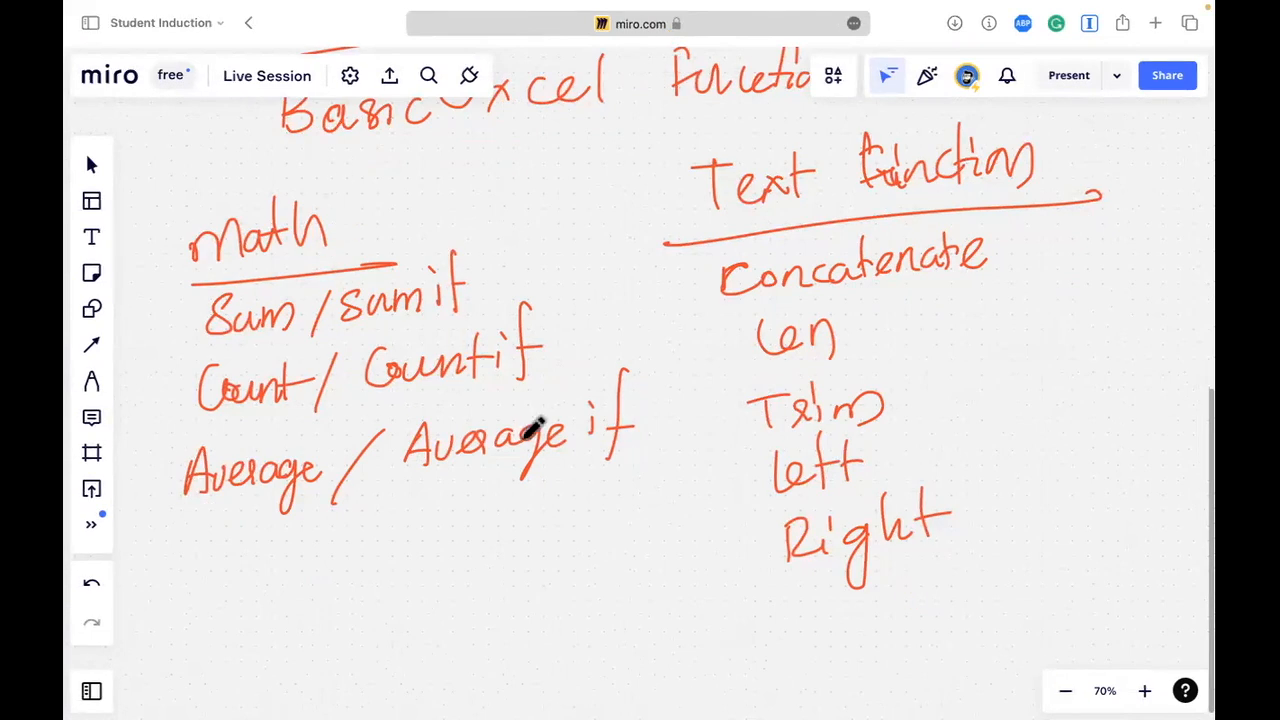
# Step: Return to the dianaPrince_ofcData workbook in Excel and open its Summary sheet
pyautogui.hotkey('ctrl', 'Left')
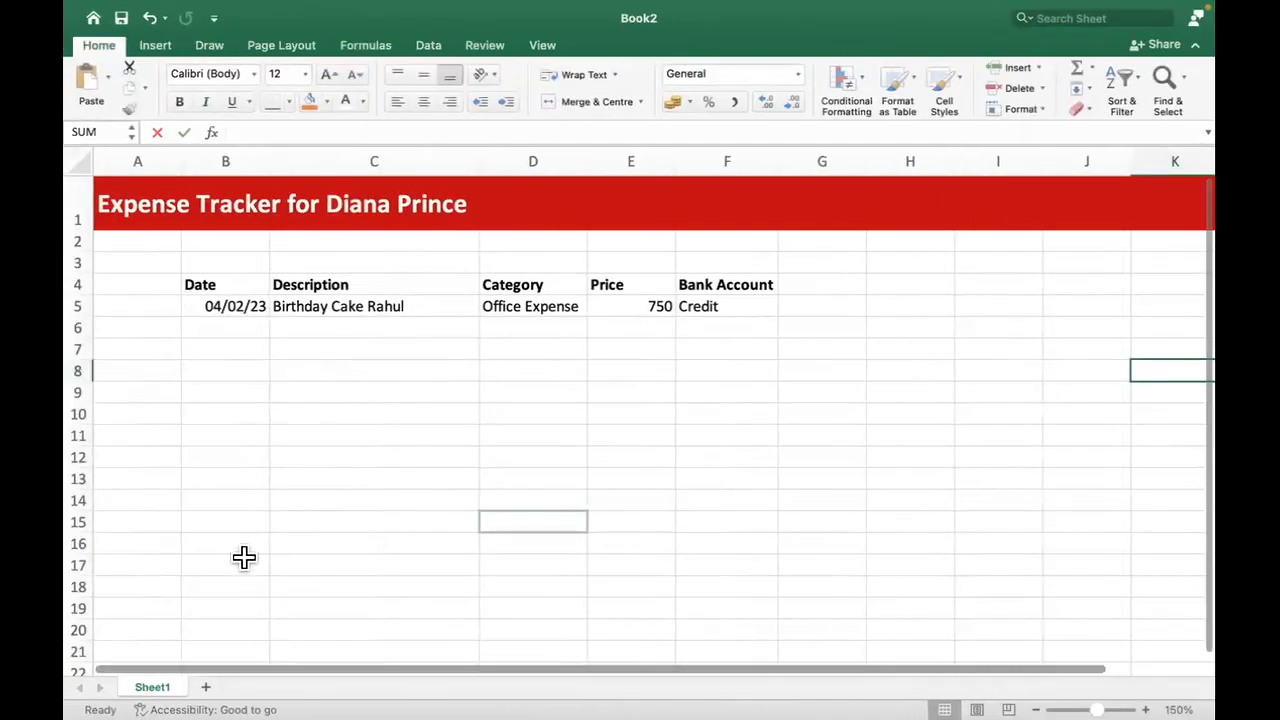
pyautogui.hotkey('ctrl', 'Left')
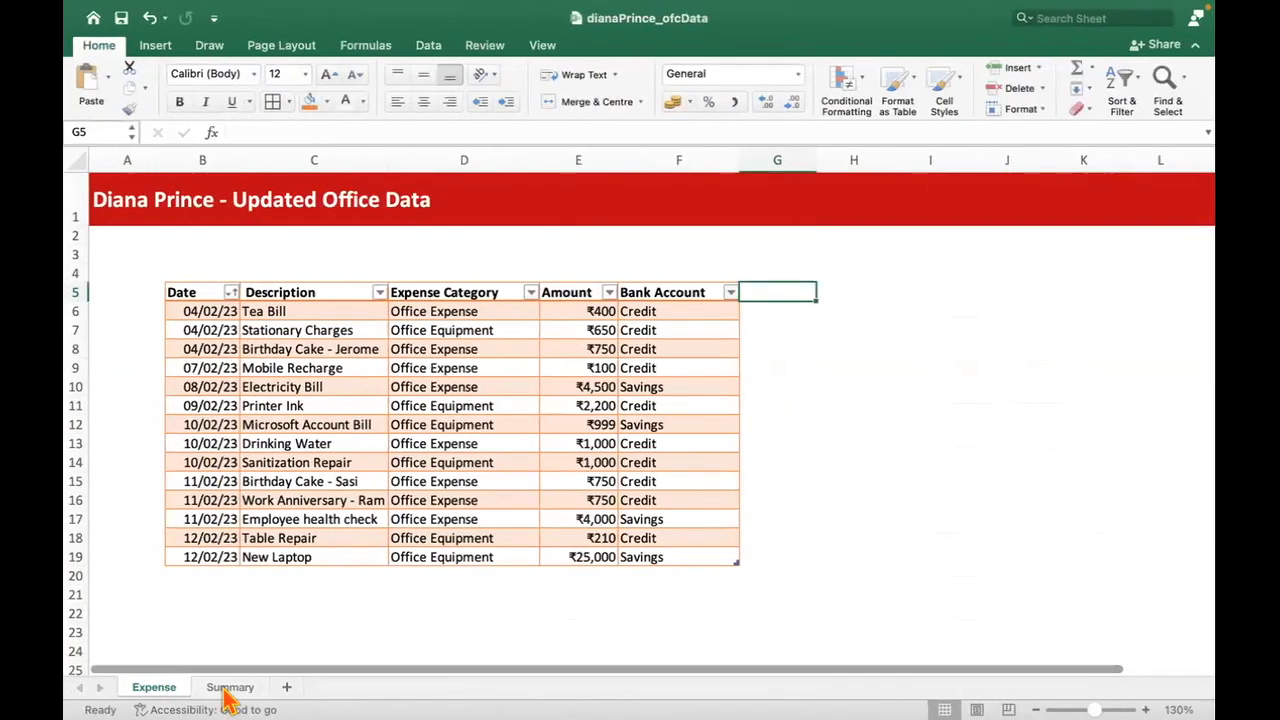
pyautogui.click(238, 687)
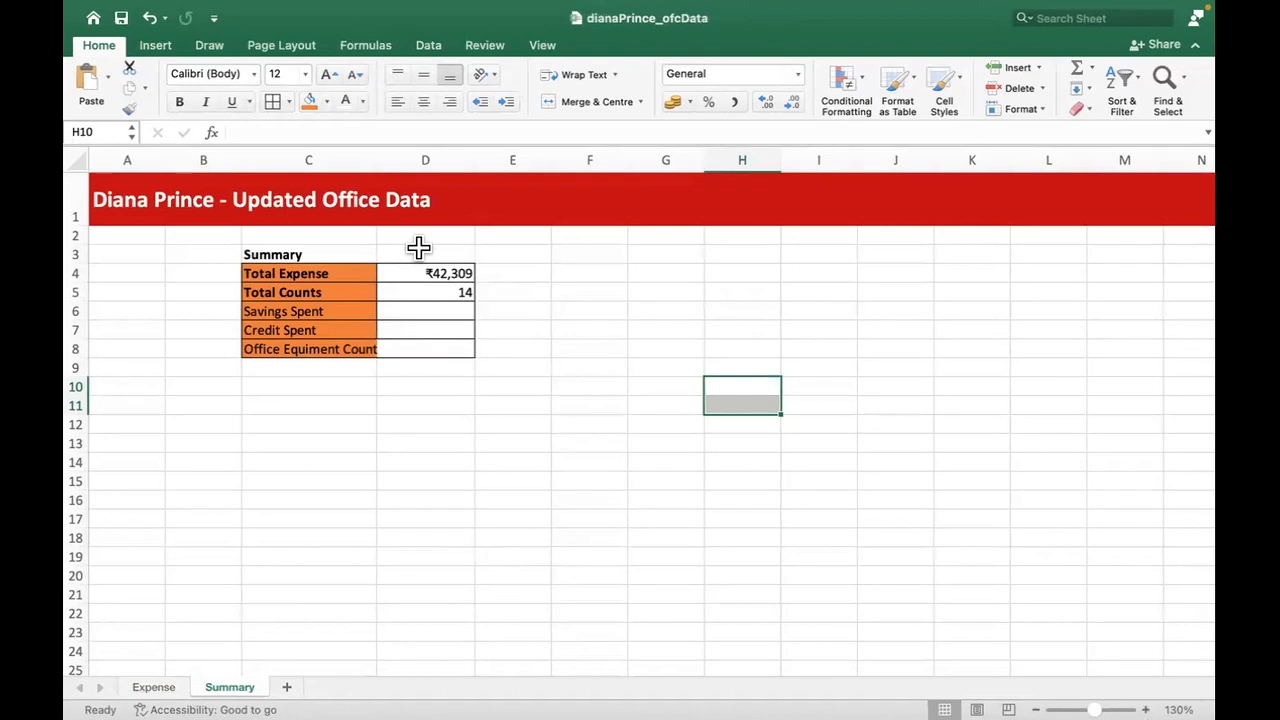
pyautogui.moveTo(545, 18)
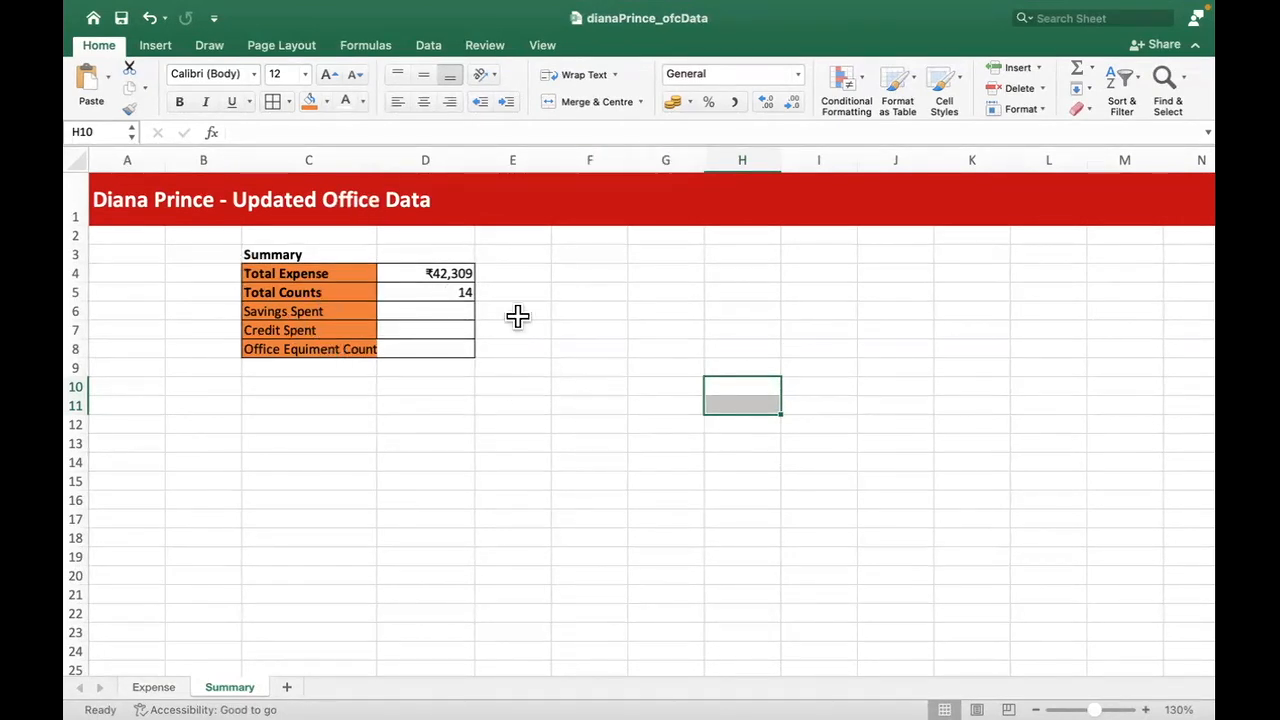
pyautogui.click(523, 410)
pyautogui.moveTo(660, 311); pyautogui.dragTo(900, 462)
pyautogui.click(1149, 365)
pyautogui.moveTo(697, 291); pyautogui.dragTo(1035, 446)
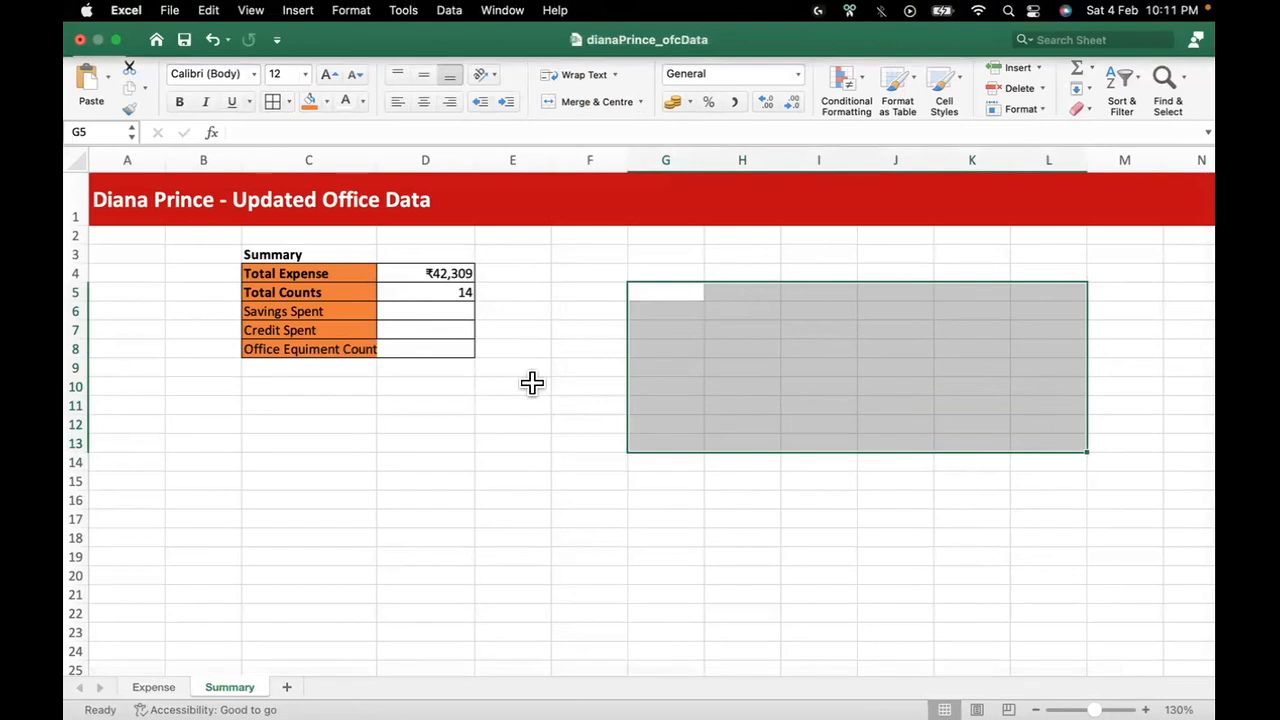
# Step: Switch to the Miro whiteboard and draw a horizontal line below the Average / Average if entry
pyautogui.hotkey('ctrl', 'Right')
pyautogui.hotkey('ctrl', 'Right')
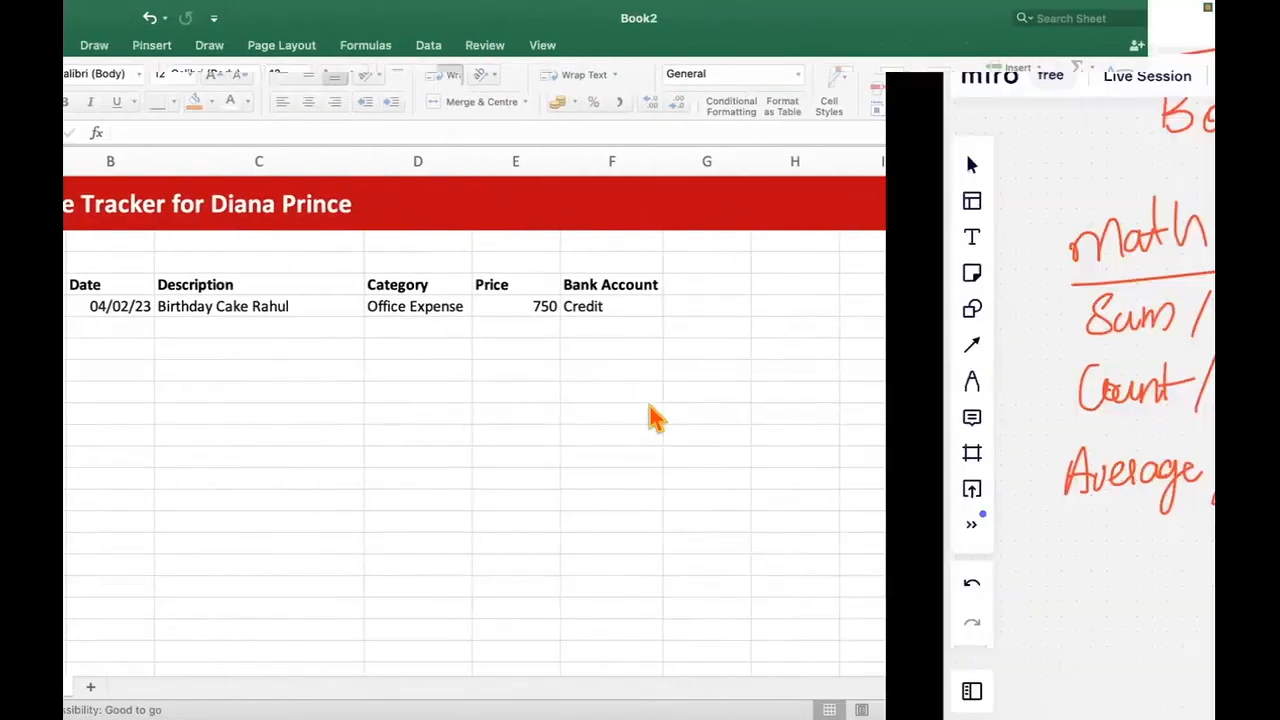
pyautogui.scroll(-5, 634, 430)
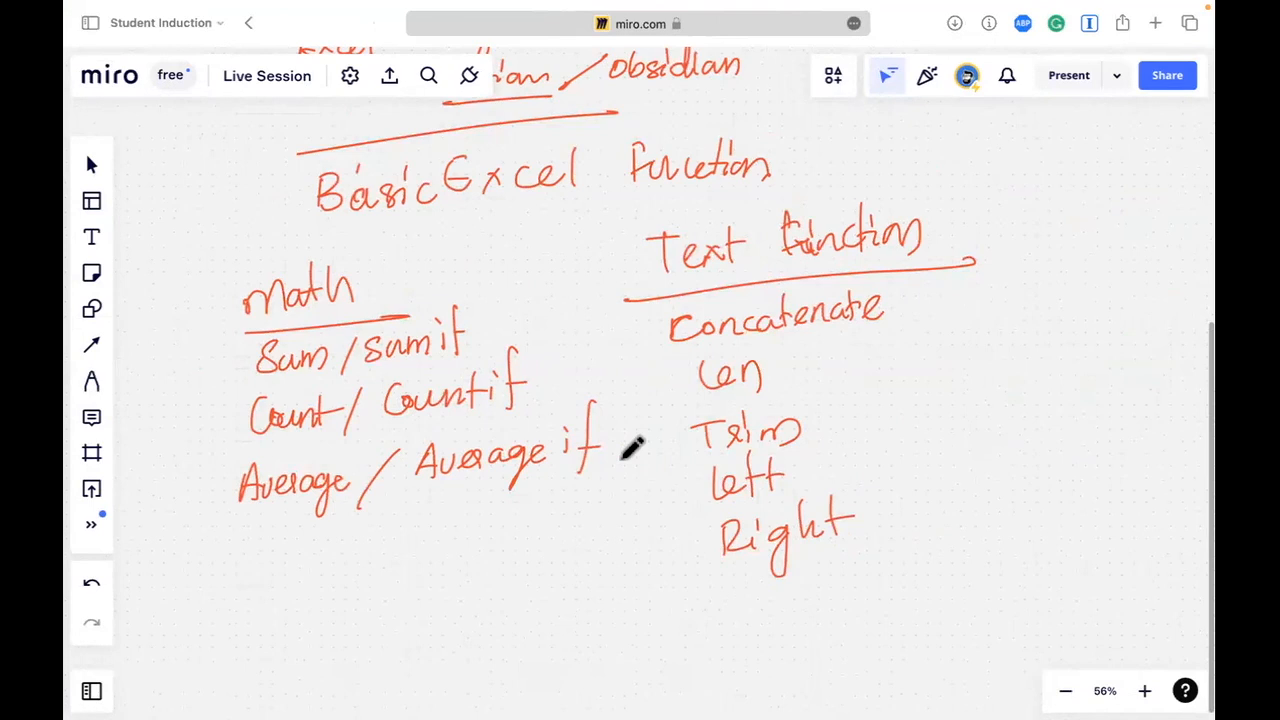
pyautogui.moveTo(282, 550); pyautogui.dragTo(498, 528)
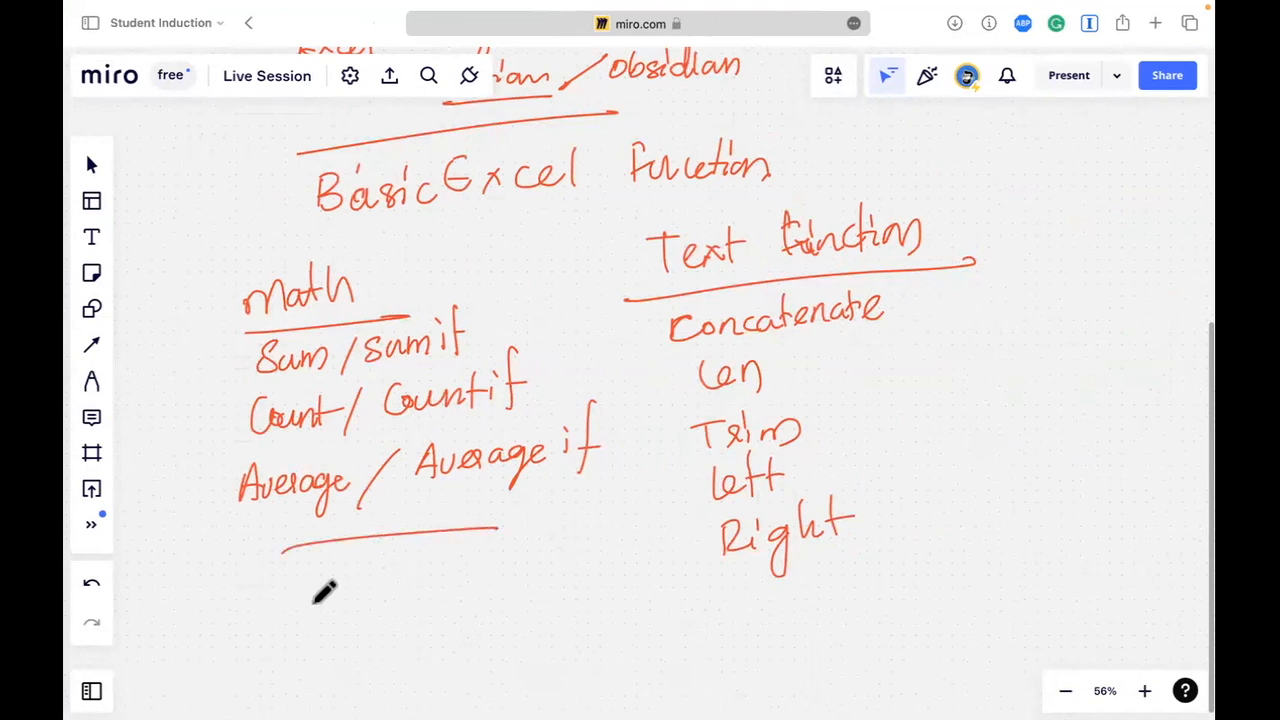
# Step: Handwrite the heading Conditional Function below the Math function list and underline it
pyautogui.scroll(-3, 230, 470)
pyautogui.moveTo(258, 464)
pyautogui.mouseDown()
pyautogui.moveTo(331, 451)
pyautogui.moveTo(370, 463)
pyautogui.moveTo(389, 449)
pyautogui.moveTo(463, 469)
pyautogui.moveTo(482, 440)
pyautogui.mouseUp()
pyautogui.moveTo(554, 460)
pyautogui.mouseDown()
pyautogui.moveTo(617, 460)
pyautogui.moveTo(673, 483)
pyautogui.mouseUp()
pyautogui.moveTo(300, 532); pyautogui.dragTo(712, 508)
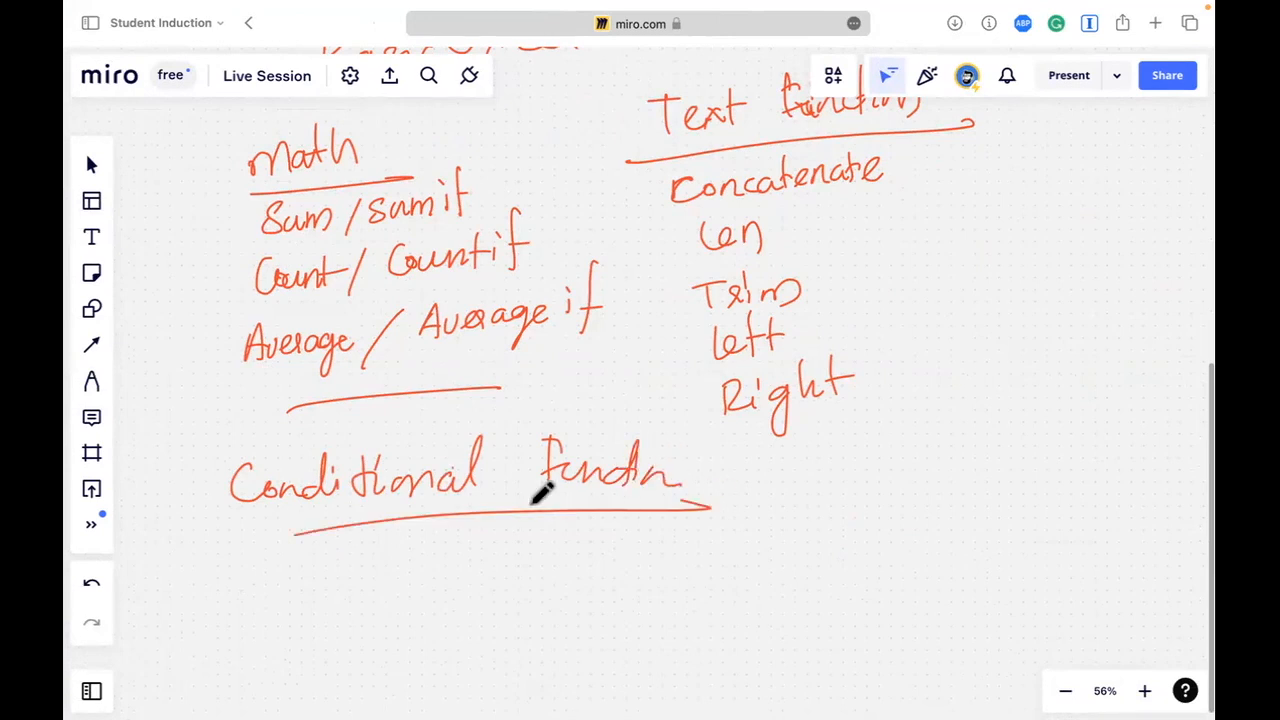
# Step: Handwrite Charts below Conditional Function with a double underline, and draw a vertical line beside it
pyautogui.moveTo(296, 592)
pyautogui.mouseDown()
pyautogui.moveTo(352, 600)
pyautogui.moveTo(399, 573)
pyautogui.moveTo(428, 618)
pyautogui.mouseUp()
pyautogui.moveTo(275, 655); pyautogui.dragTo(478, 632)
pyautogui.moveTo(318, 666); pyautogui.dragTo(432, 648)
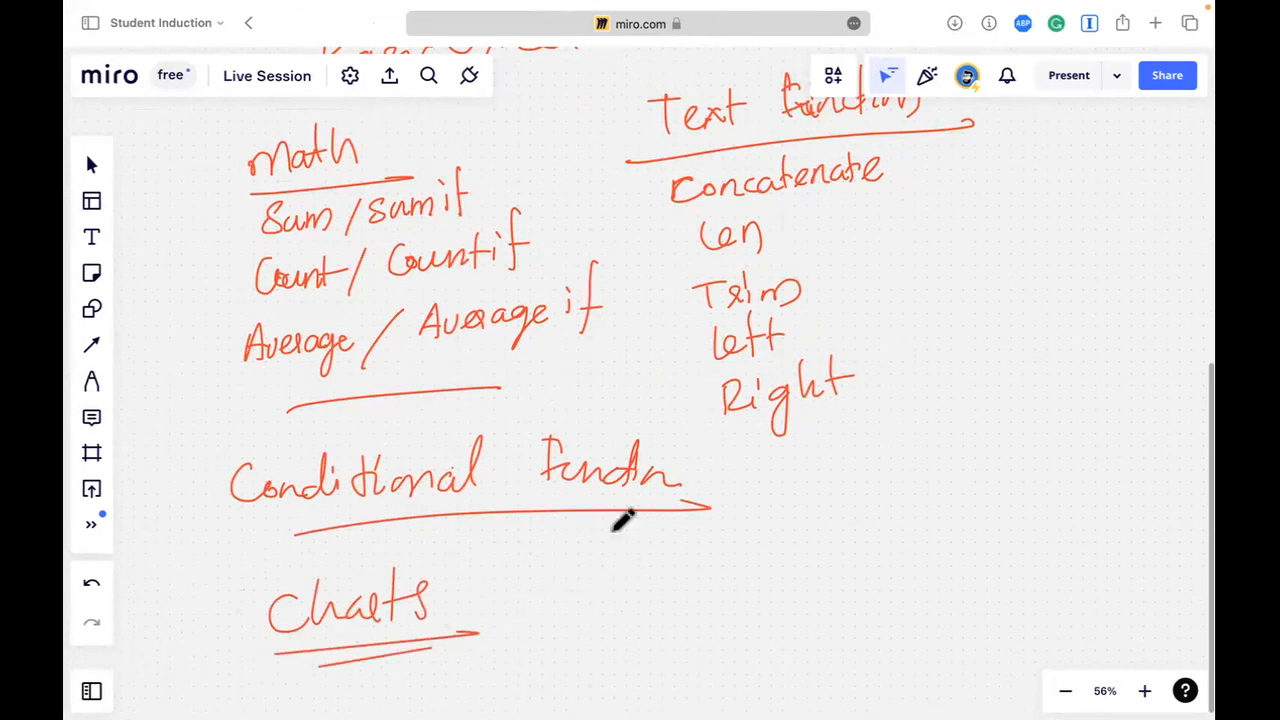
pyautogui.moveTo(541, 524); pyautogui.dragTo(537, 636)
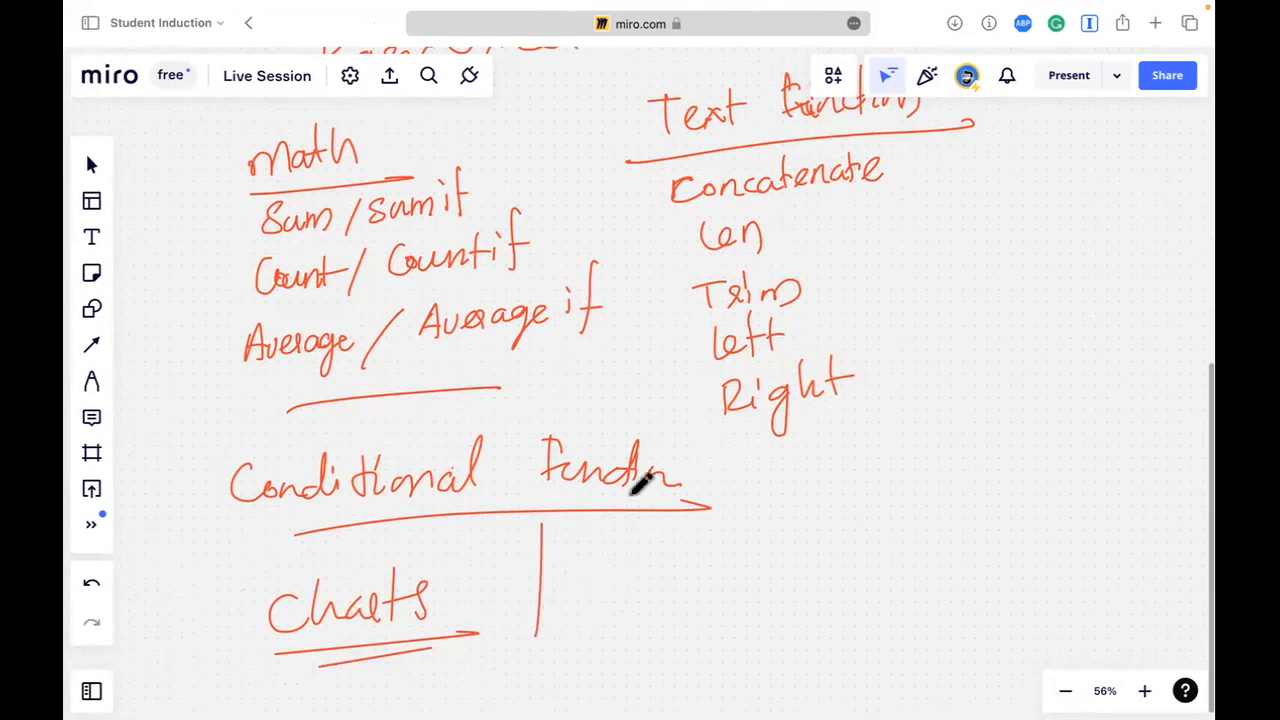